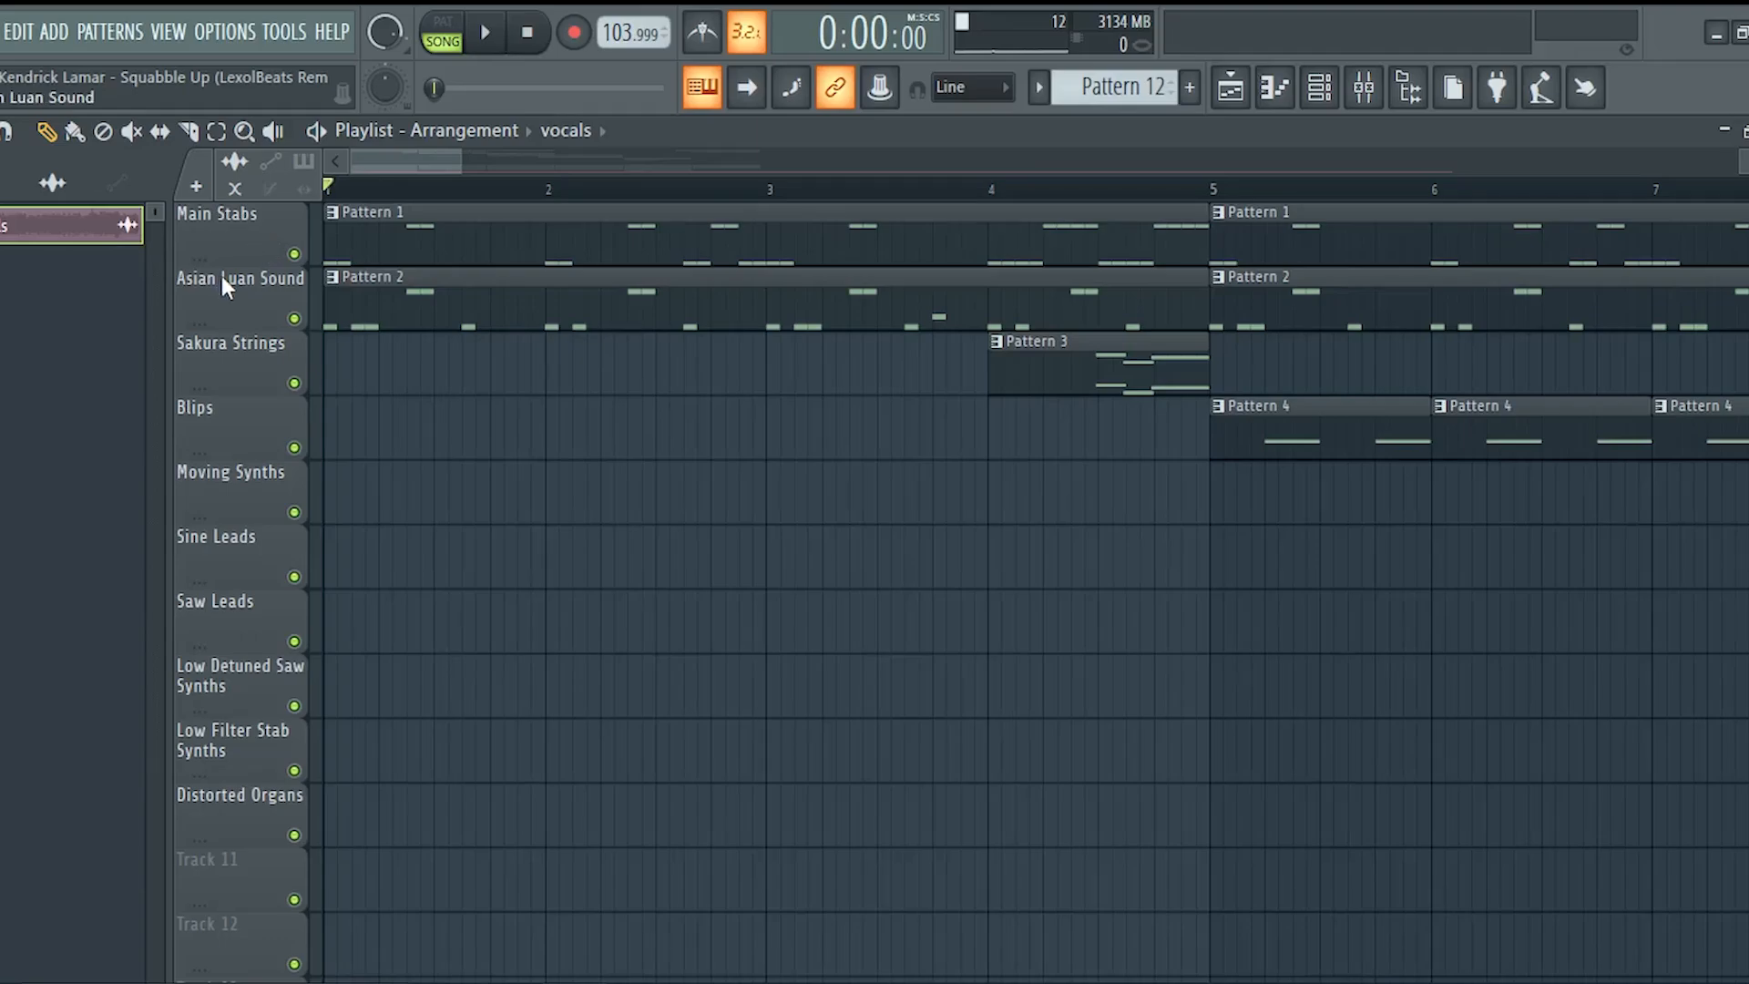
# Solo the Main Stabs track and play its Pattern 1 in the piano roll.
pyautogui.rightClick(292, 256)
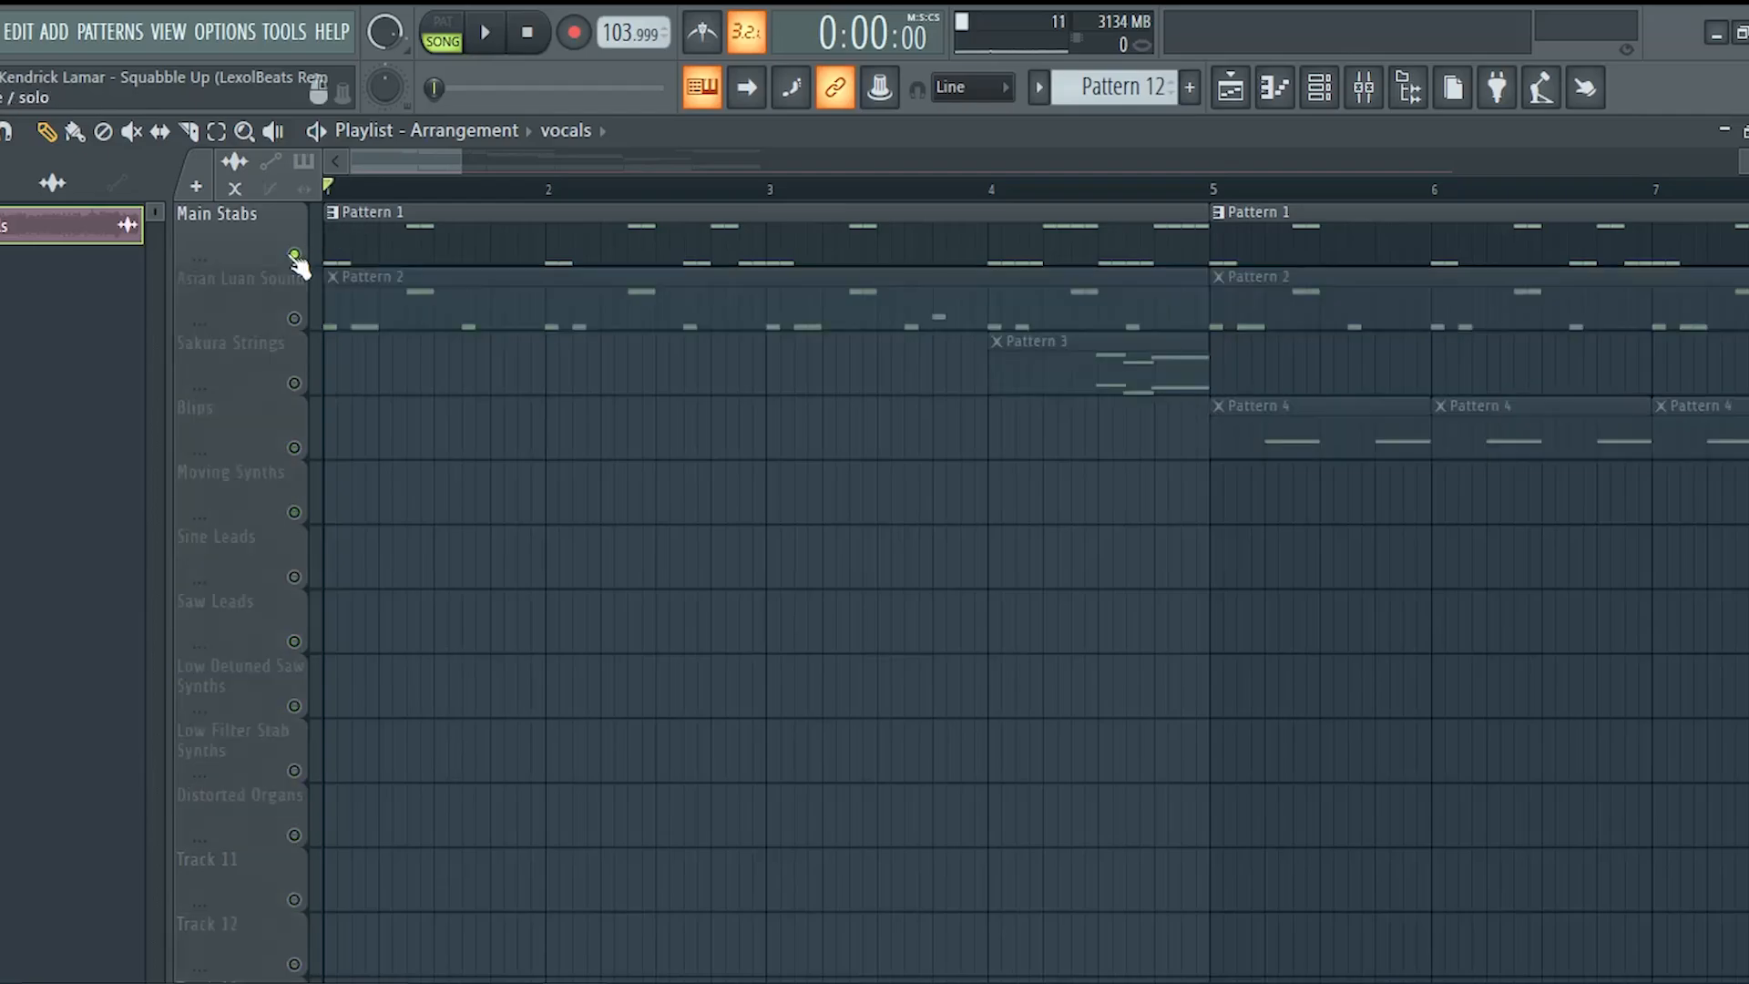
pyautogui.press('space')
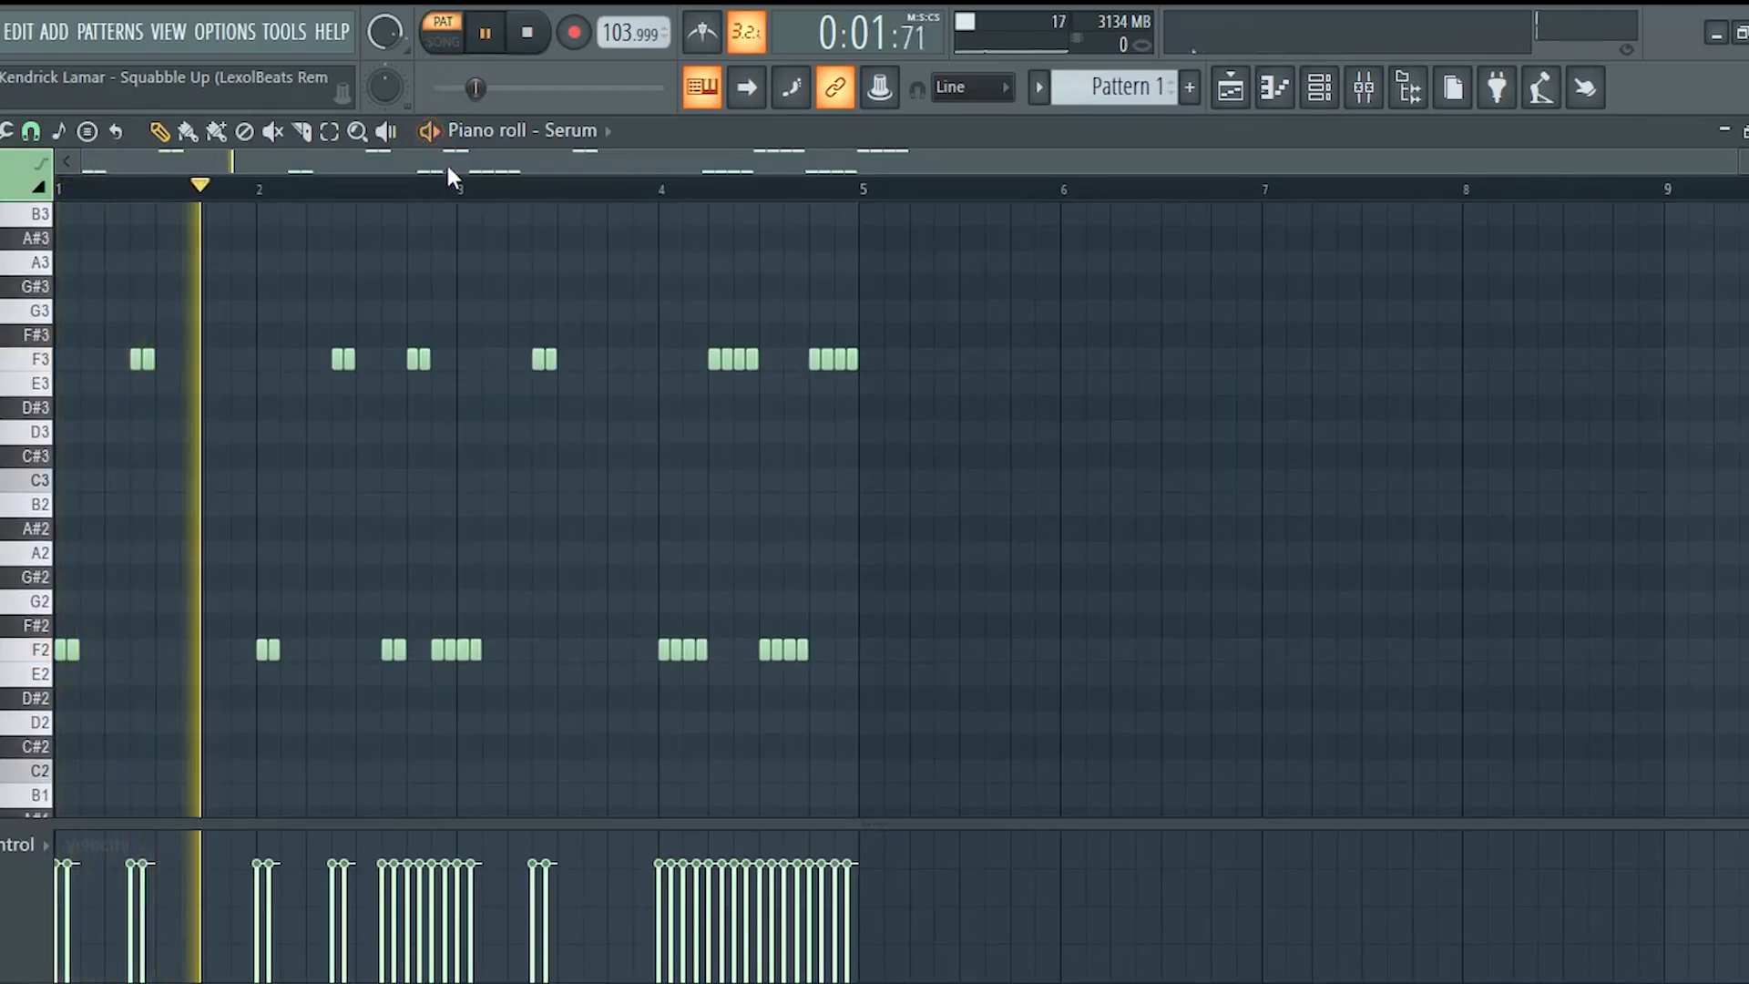
pyautogui.scroll(2, 445, 168)
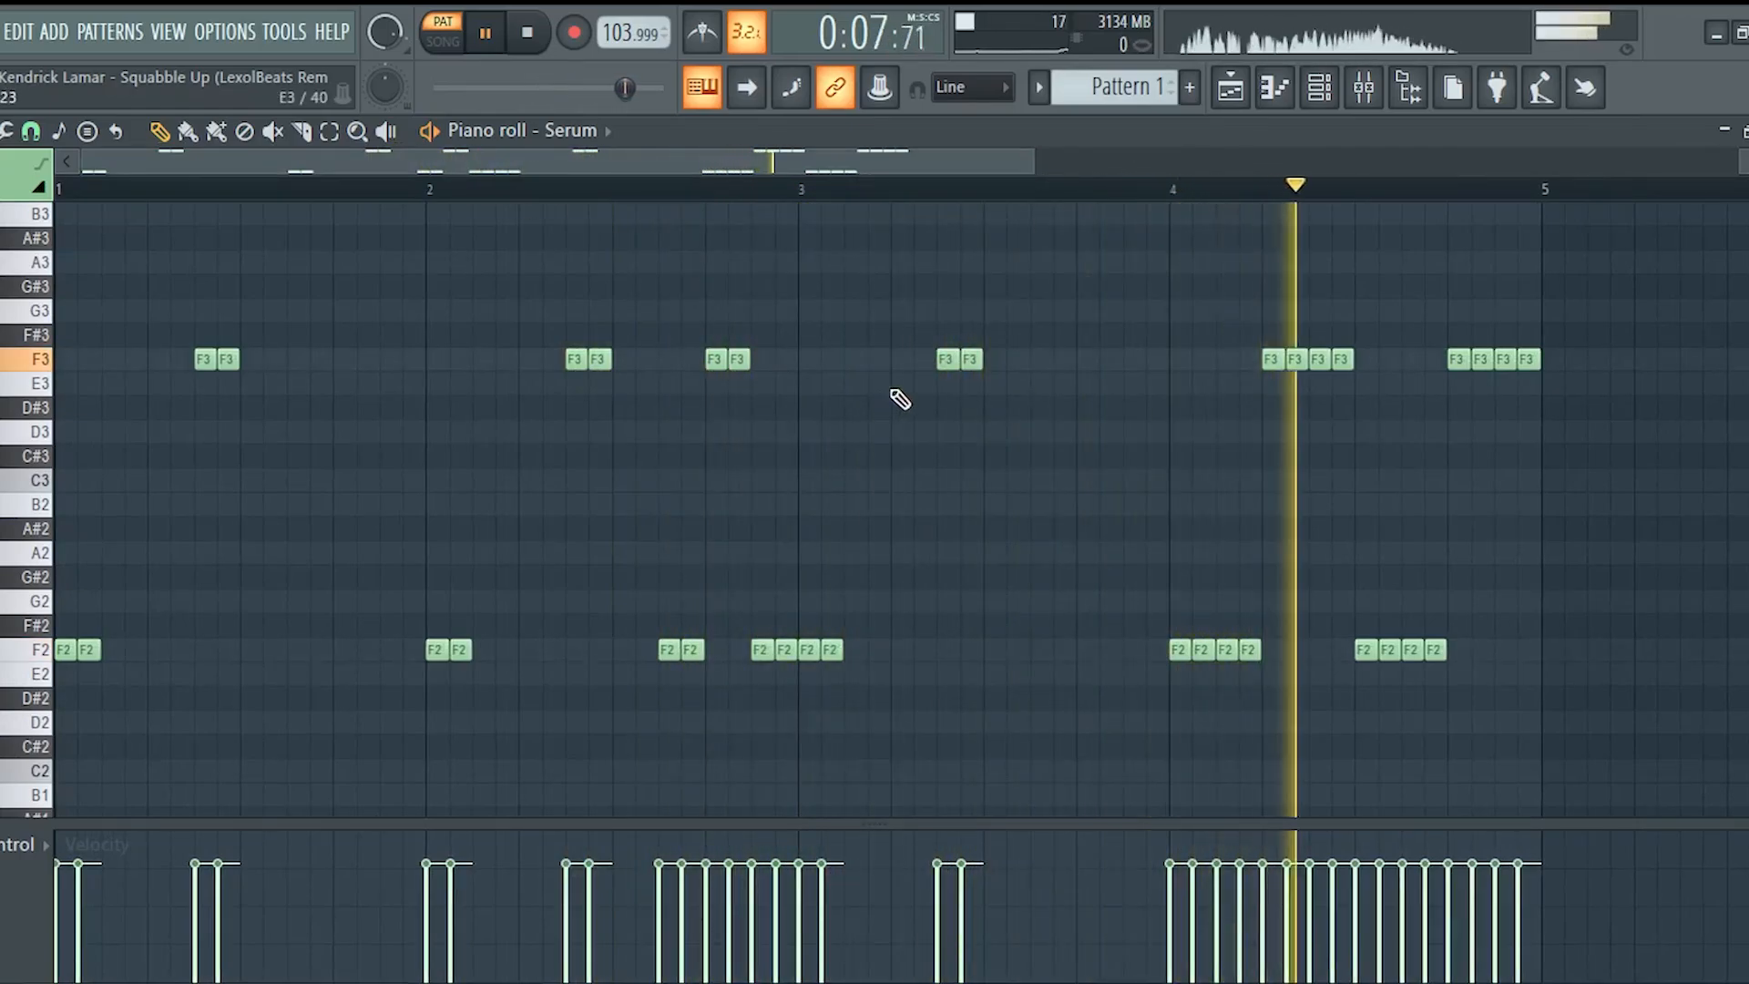
pyautogui.press('space')
# Look through the full list of instruments in the channel rack and advance to Pattern 3.
pyautogui.click(1337, 75)
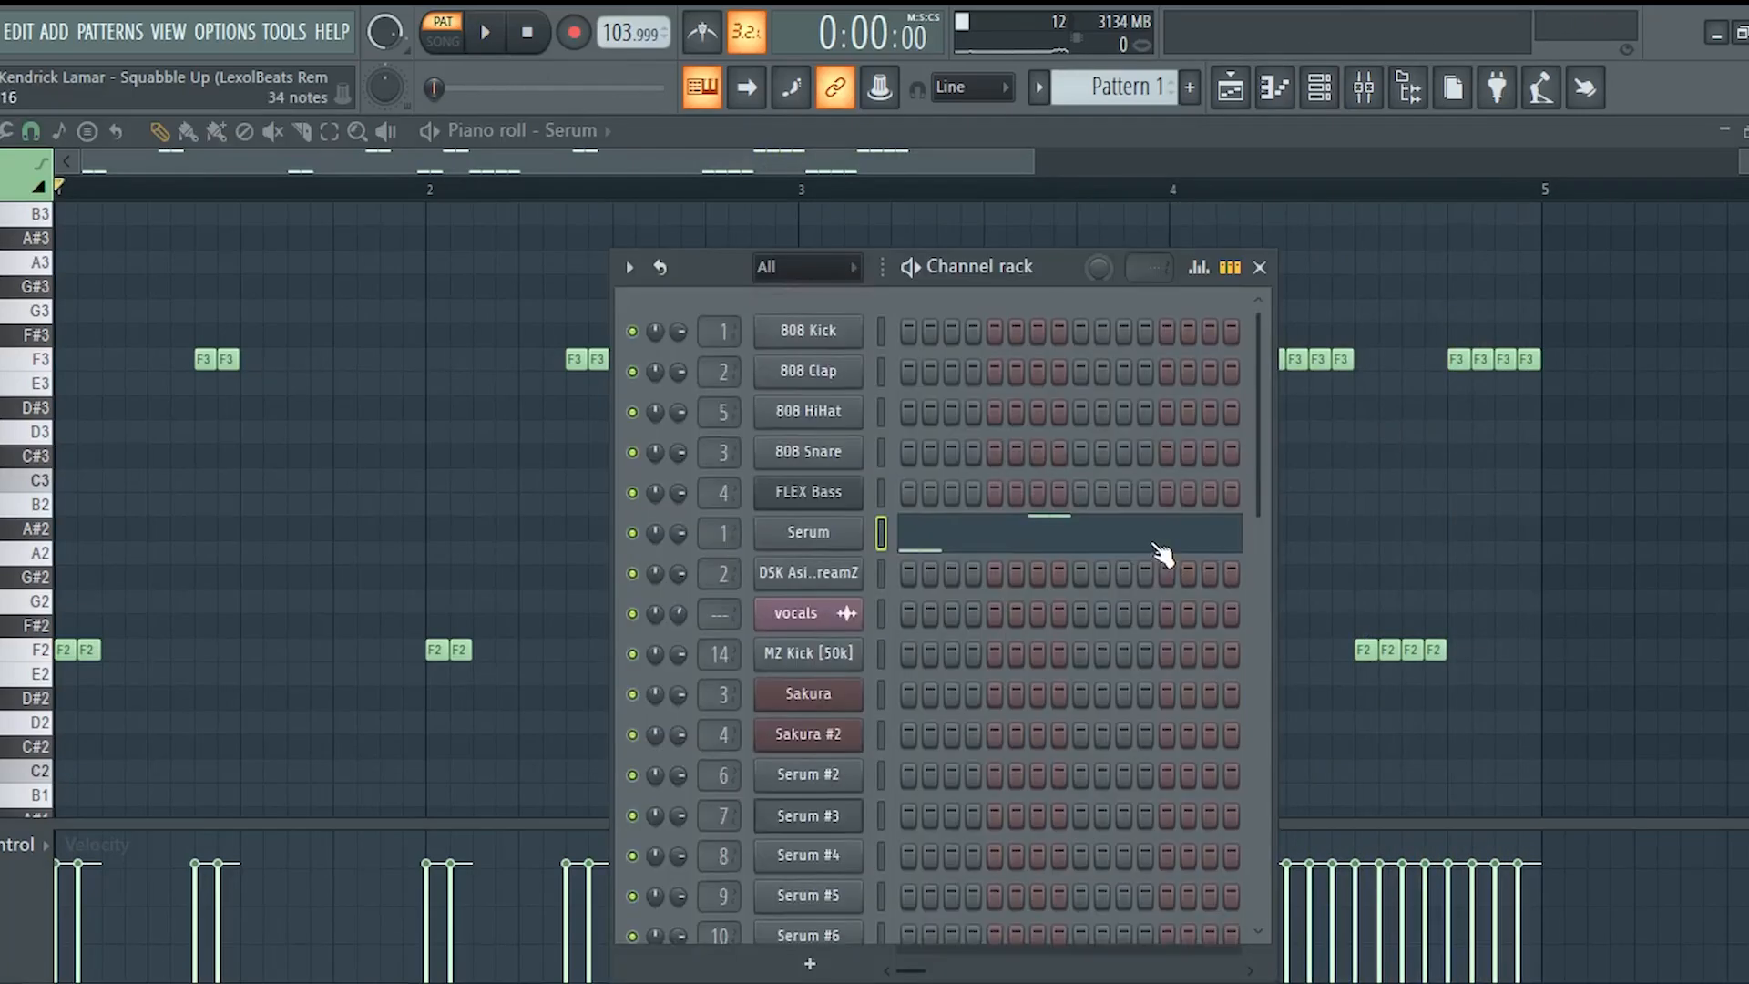
pyautogui.scroll(-8, 1164, 546)
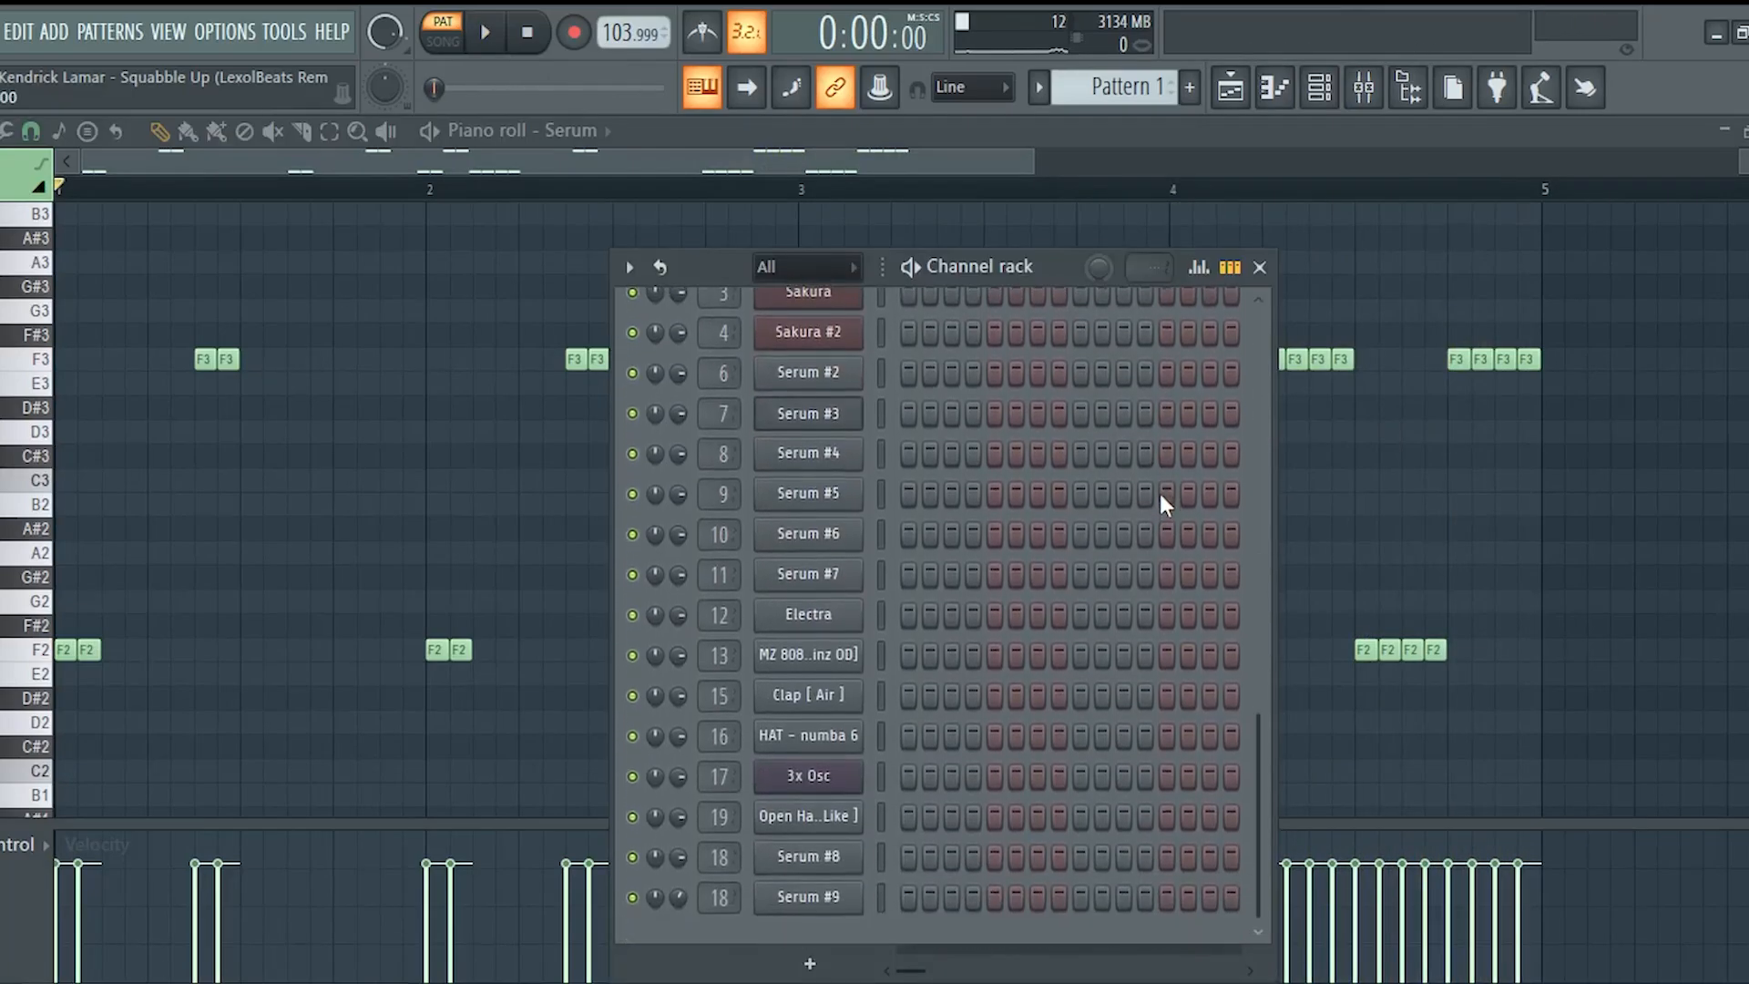
pyautogui.scroll(8, 1153, 492)
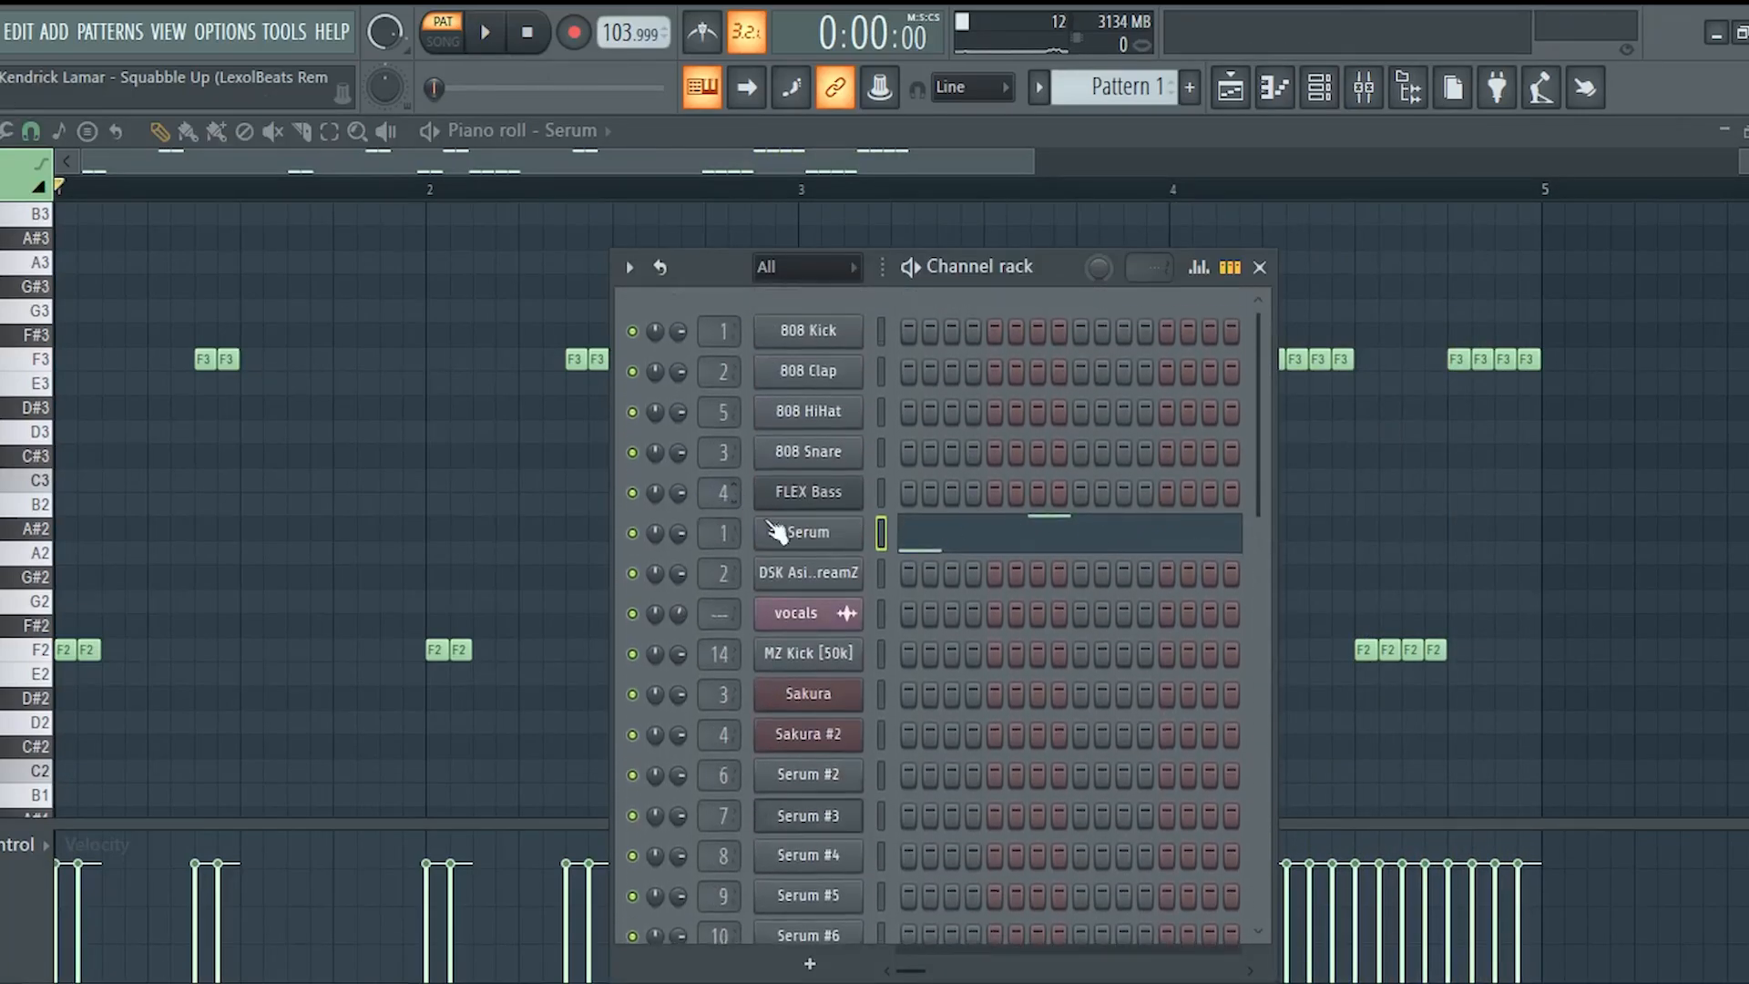
pyautogui.scroll(-8, 1064, 592)
pyautogui.press('KP_Add')
pyautogui.press('KP_Add')
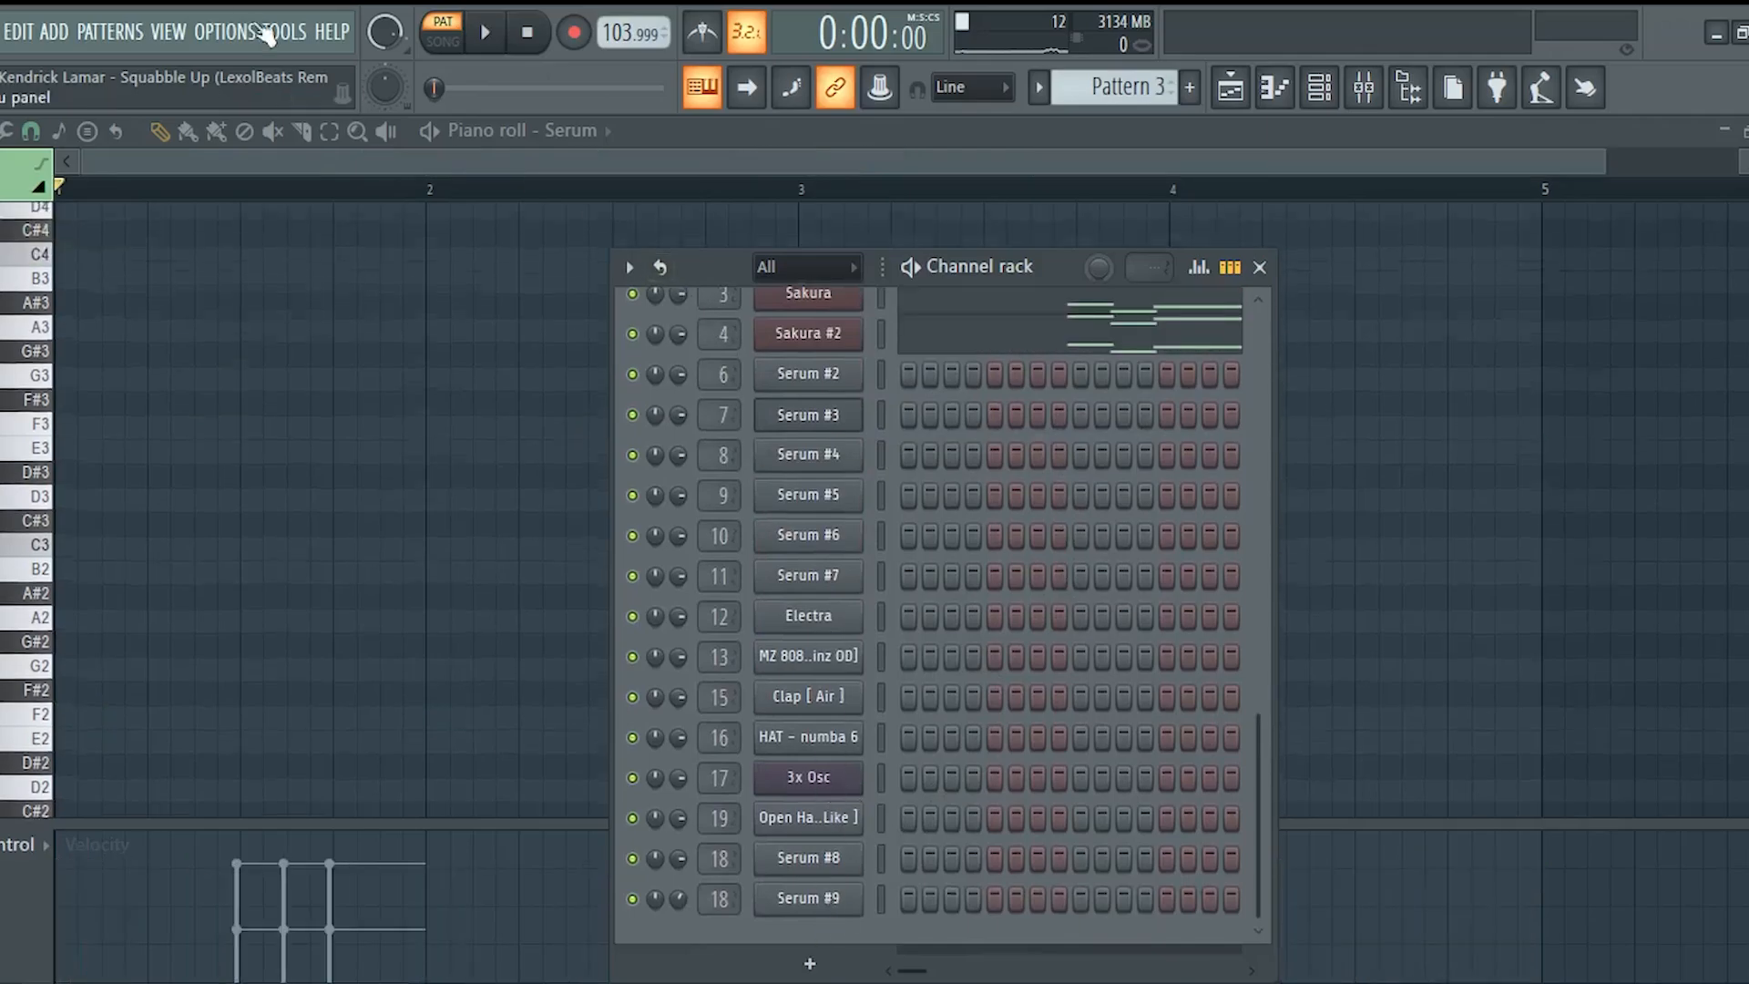
# Examine the project info for the working time and the plugin, channel and note counts, and close it.
pyautogui.click(244, 35)
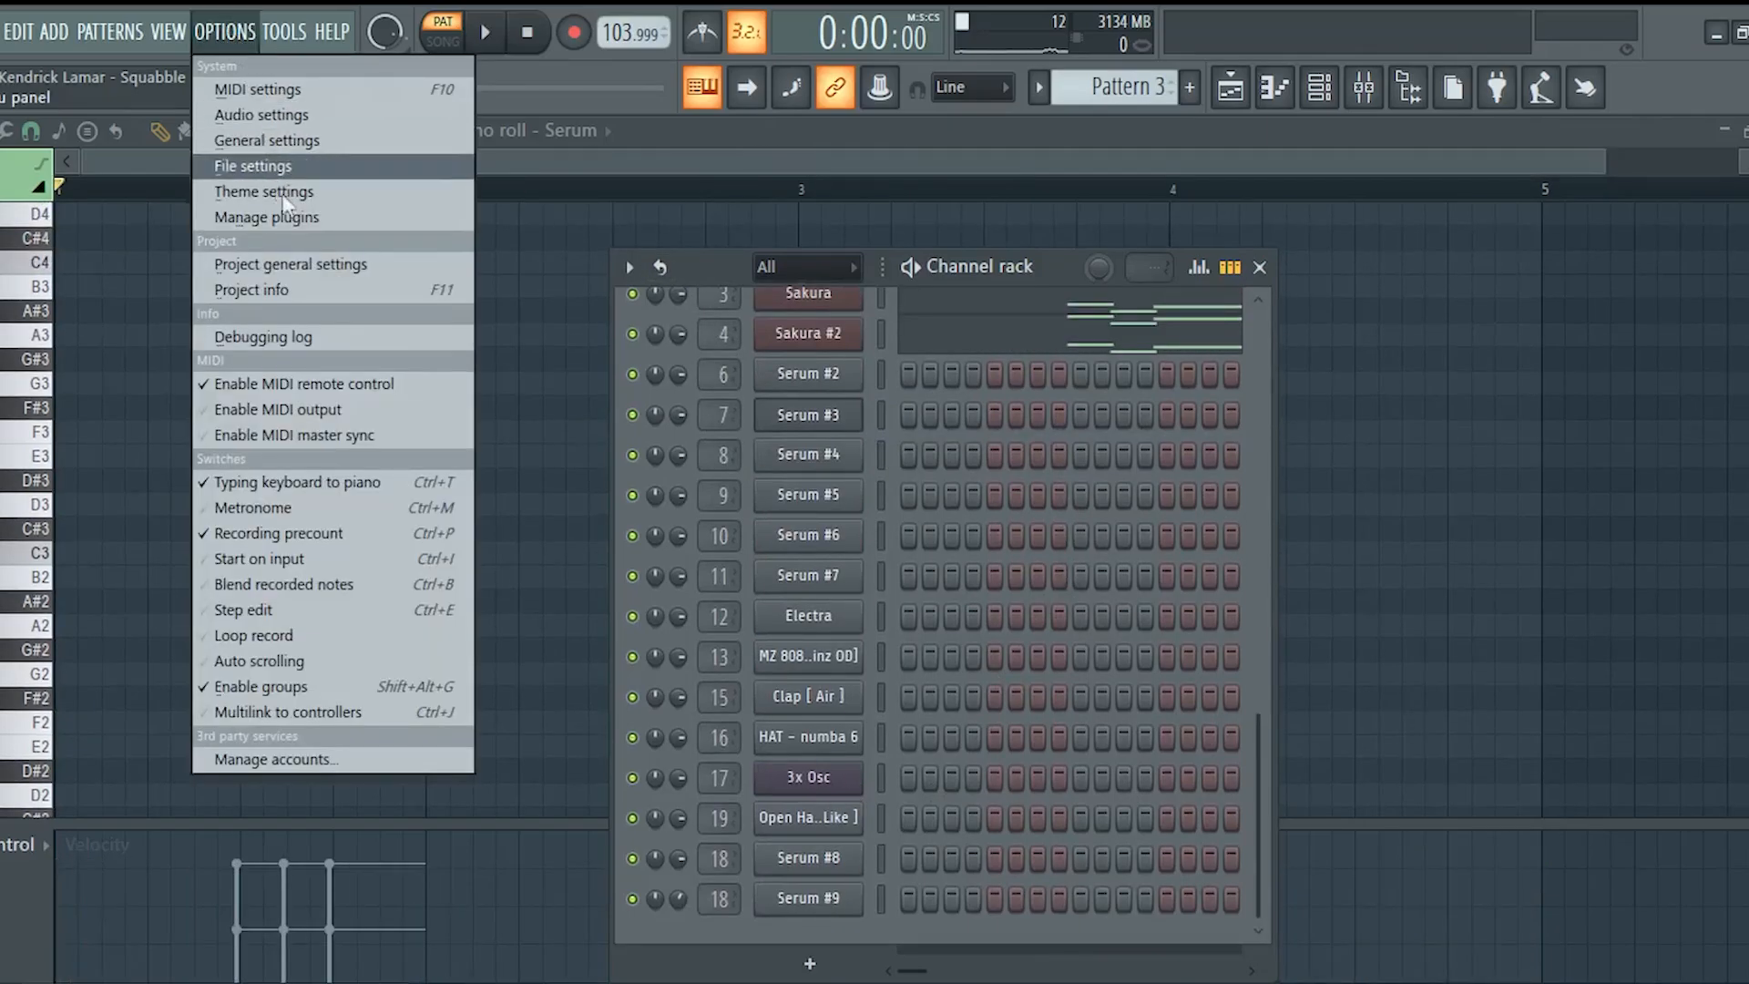
pyautogui.click(288, 288)
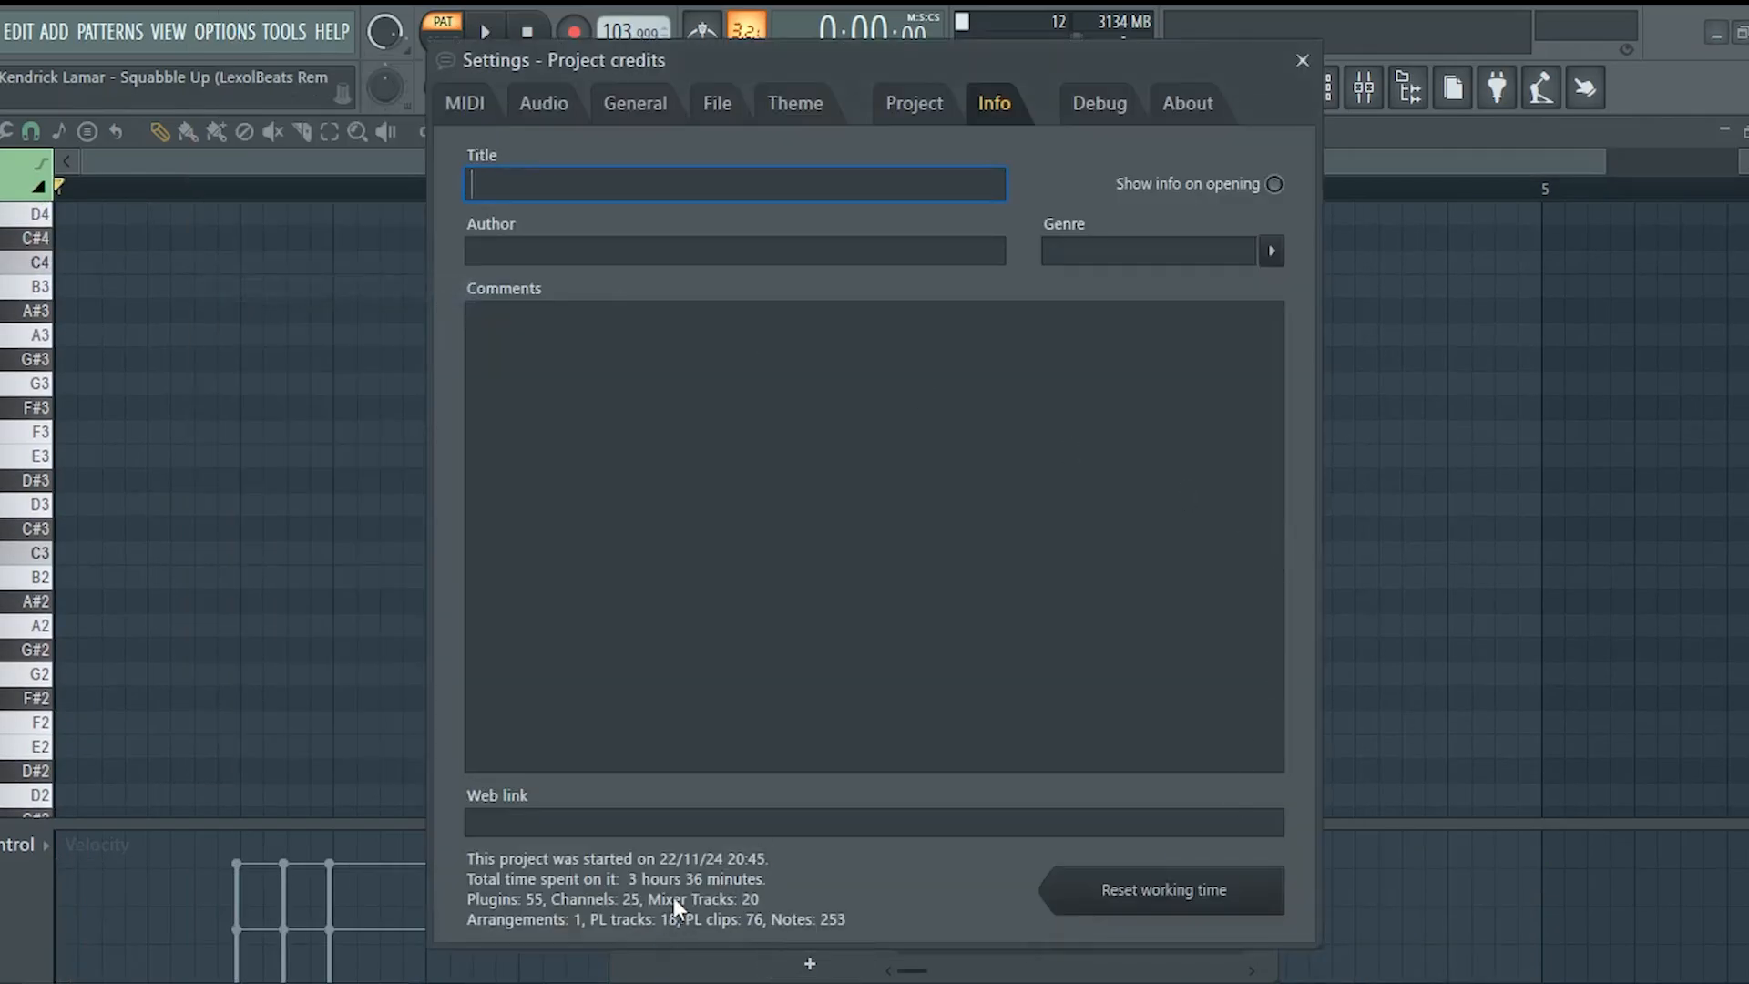
pyautogui.moveTo(1051, 62); pyautogui.dragTo(1044, 30)
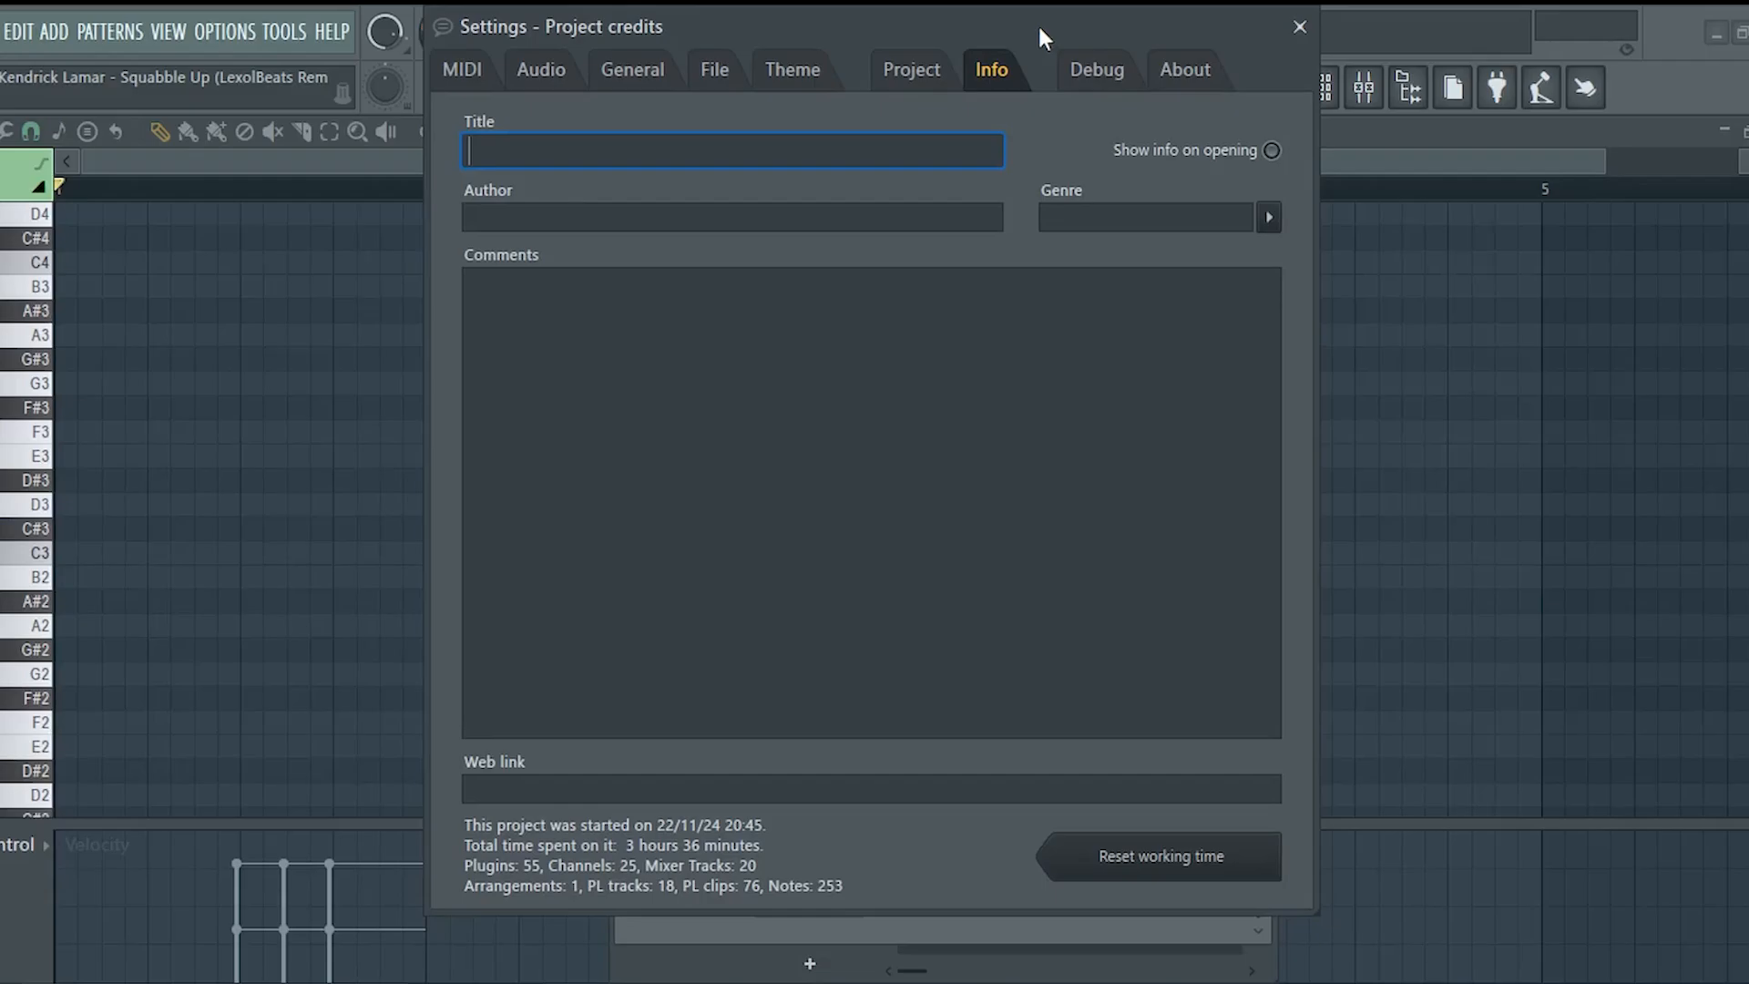
pyautogui.click(1299, 27)
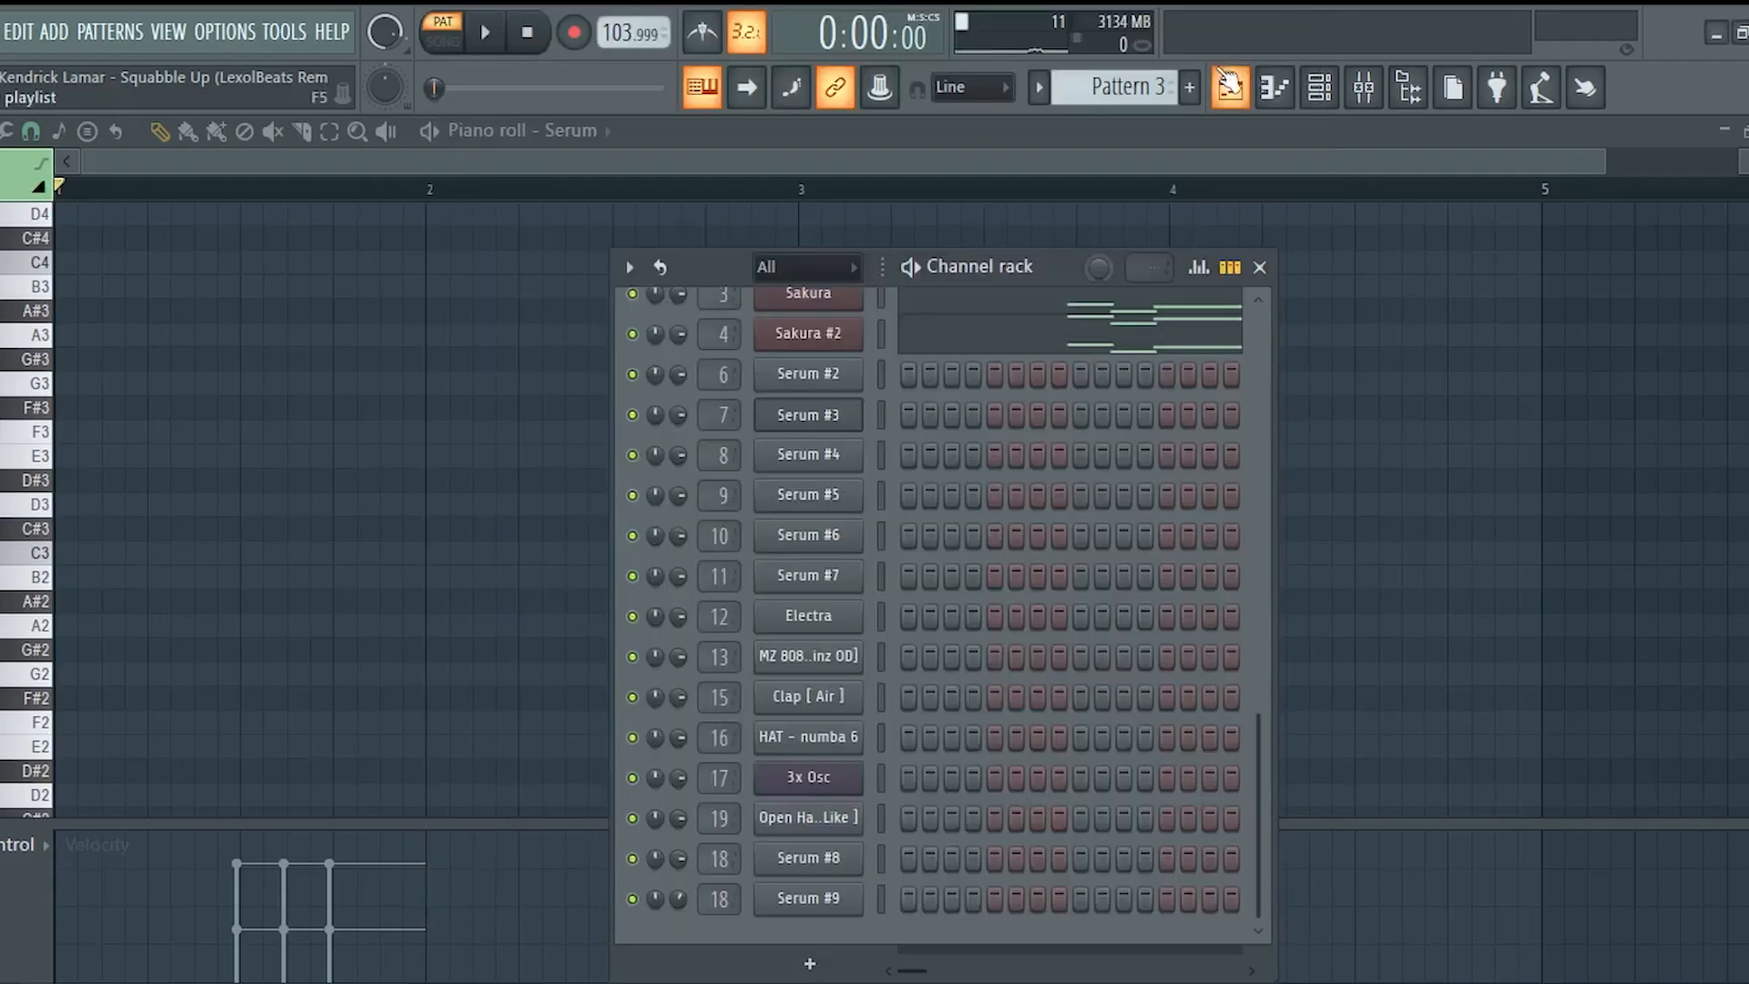
# Return to the playlist and look over the whole arrangement from its end back to bar 1.
pyautogui.click(1227, 84)
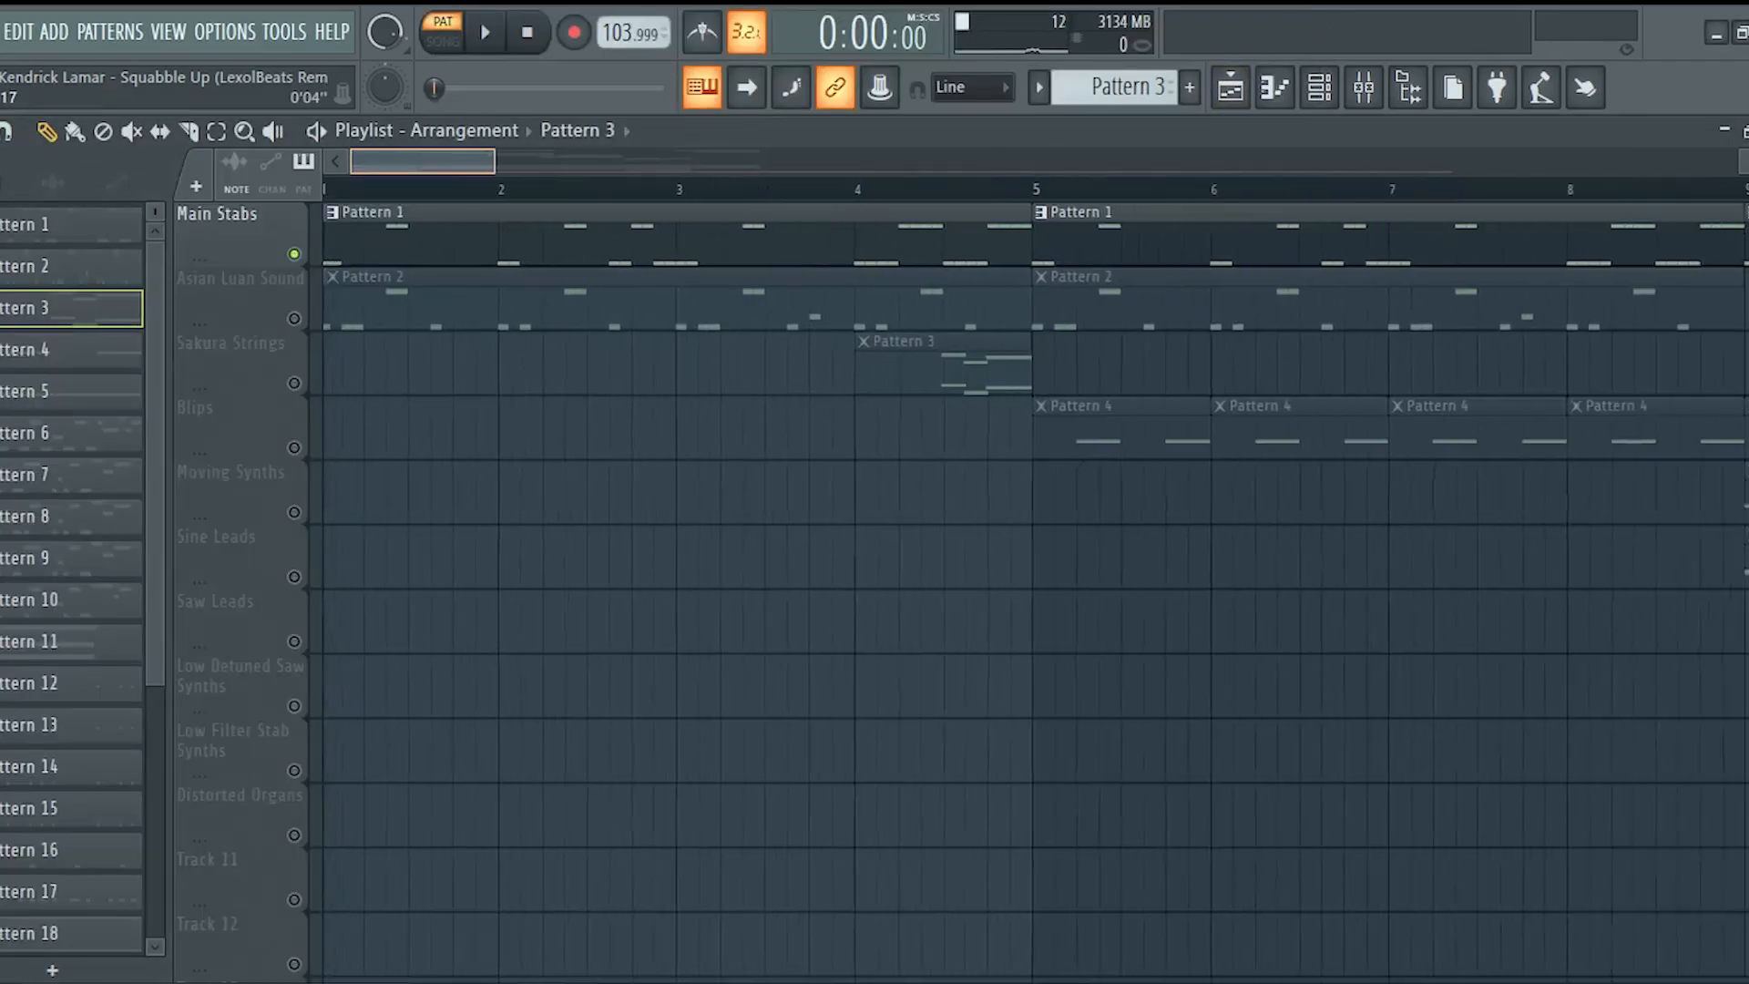
pyautogui.moveTo(430, 161); pyautogui.dragTo(738, 152)
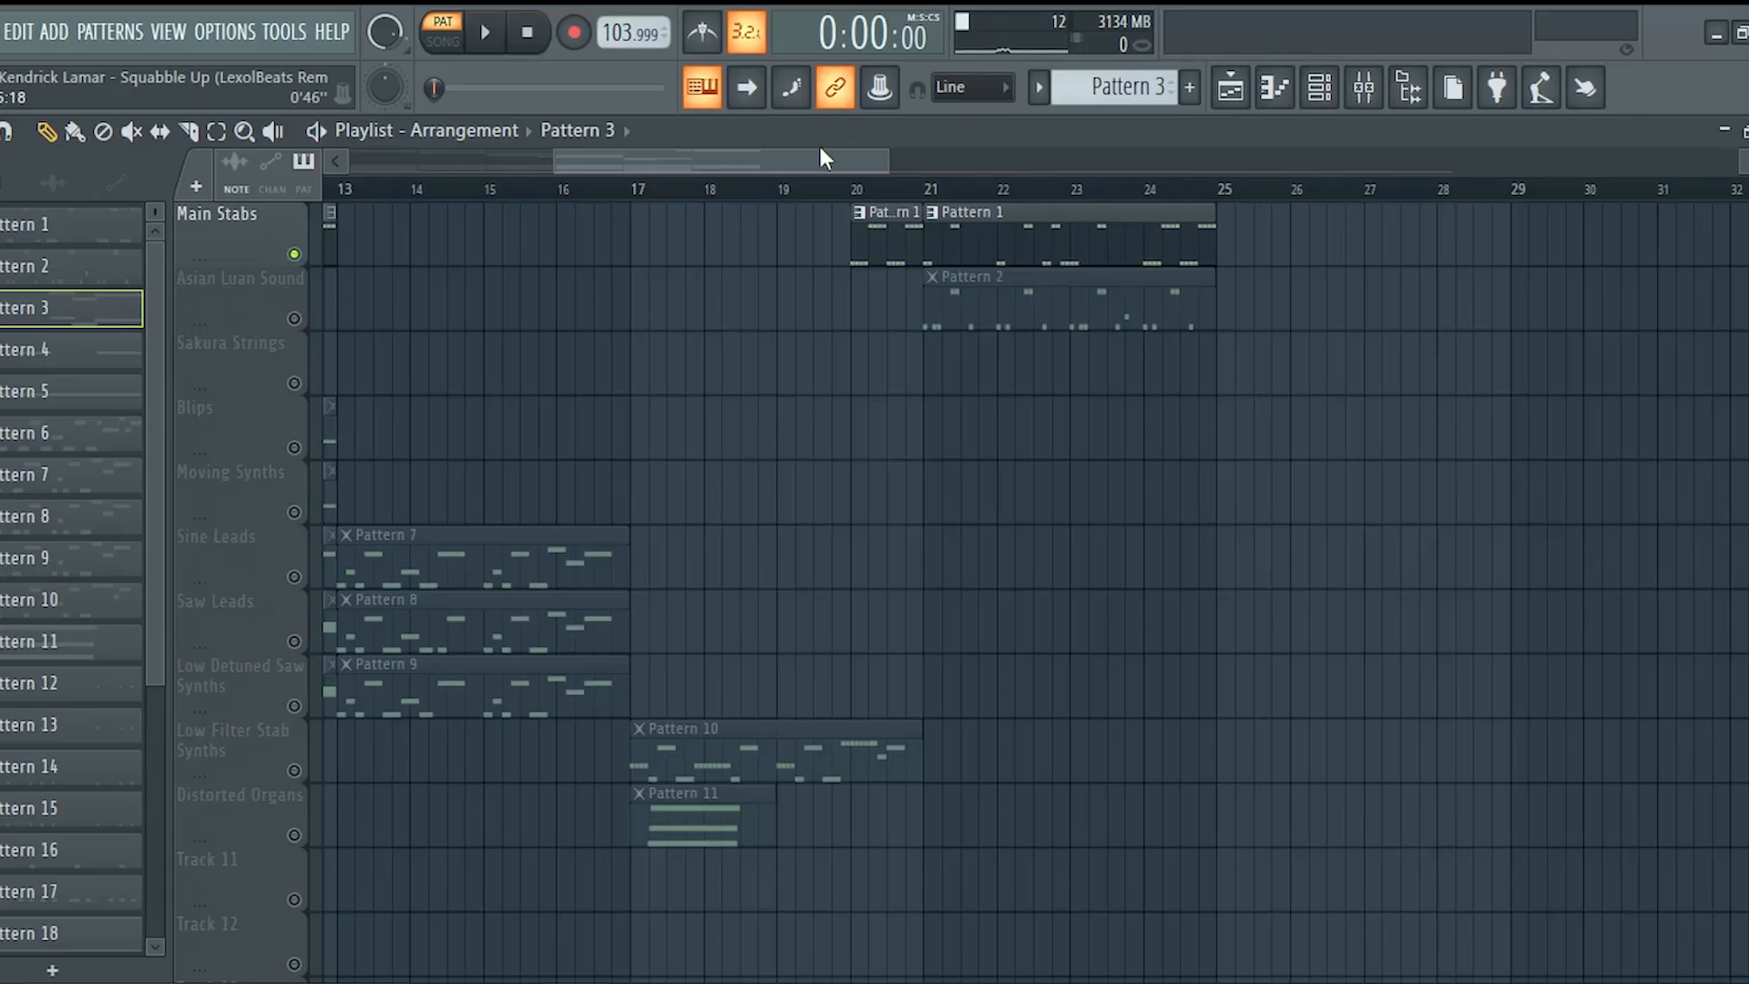
pyautogui.moveTo(828, 151); pyautogui.dragTo(573, 164)
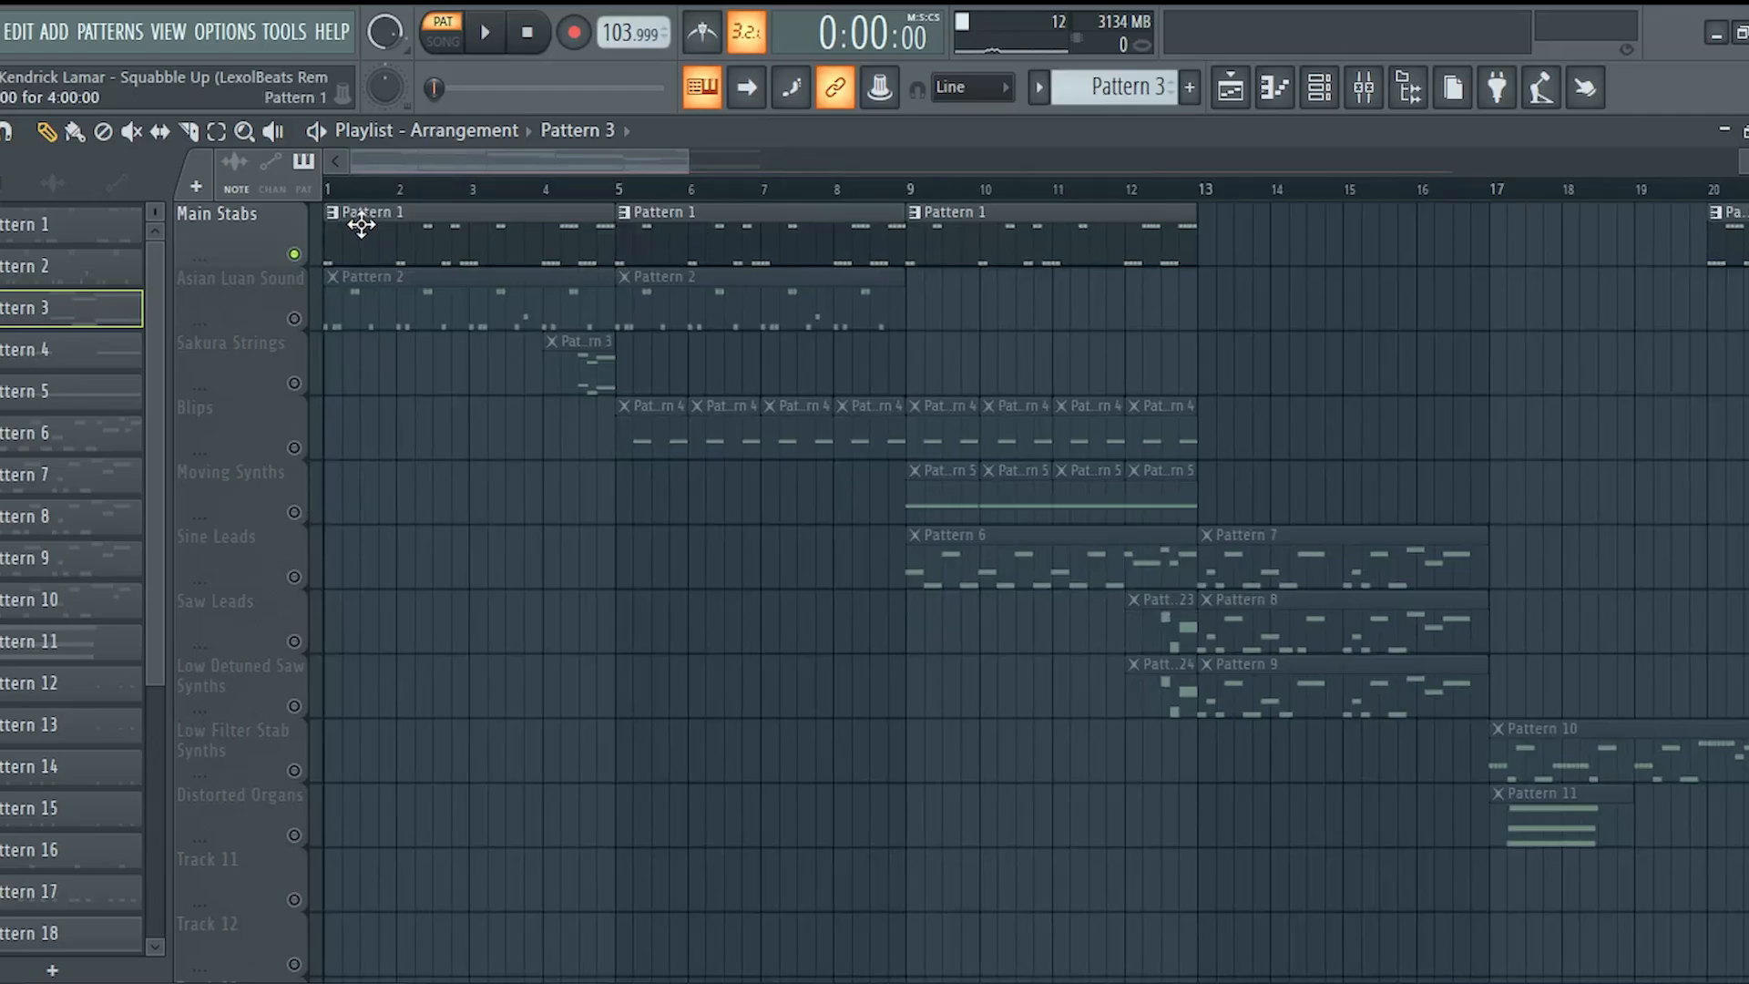
# Open the first Pattern 1 clip of the Main Stabs track and play its Serum notes in the piano roll.
pyautogui.doubleClick(362, 225)
pyautogui.click(1311, 96)
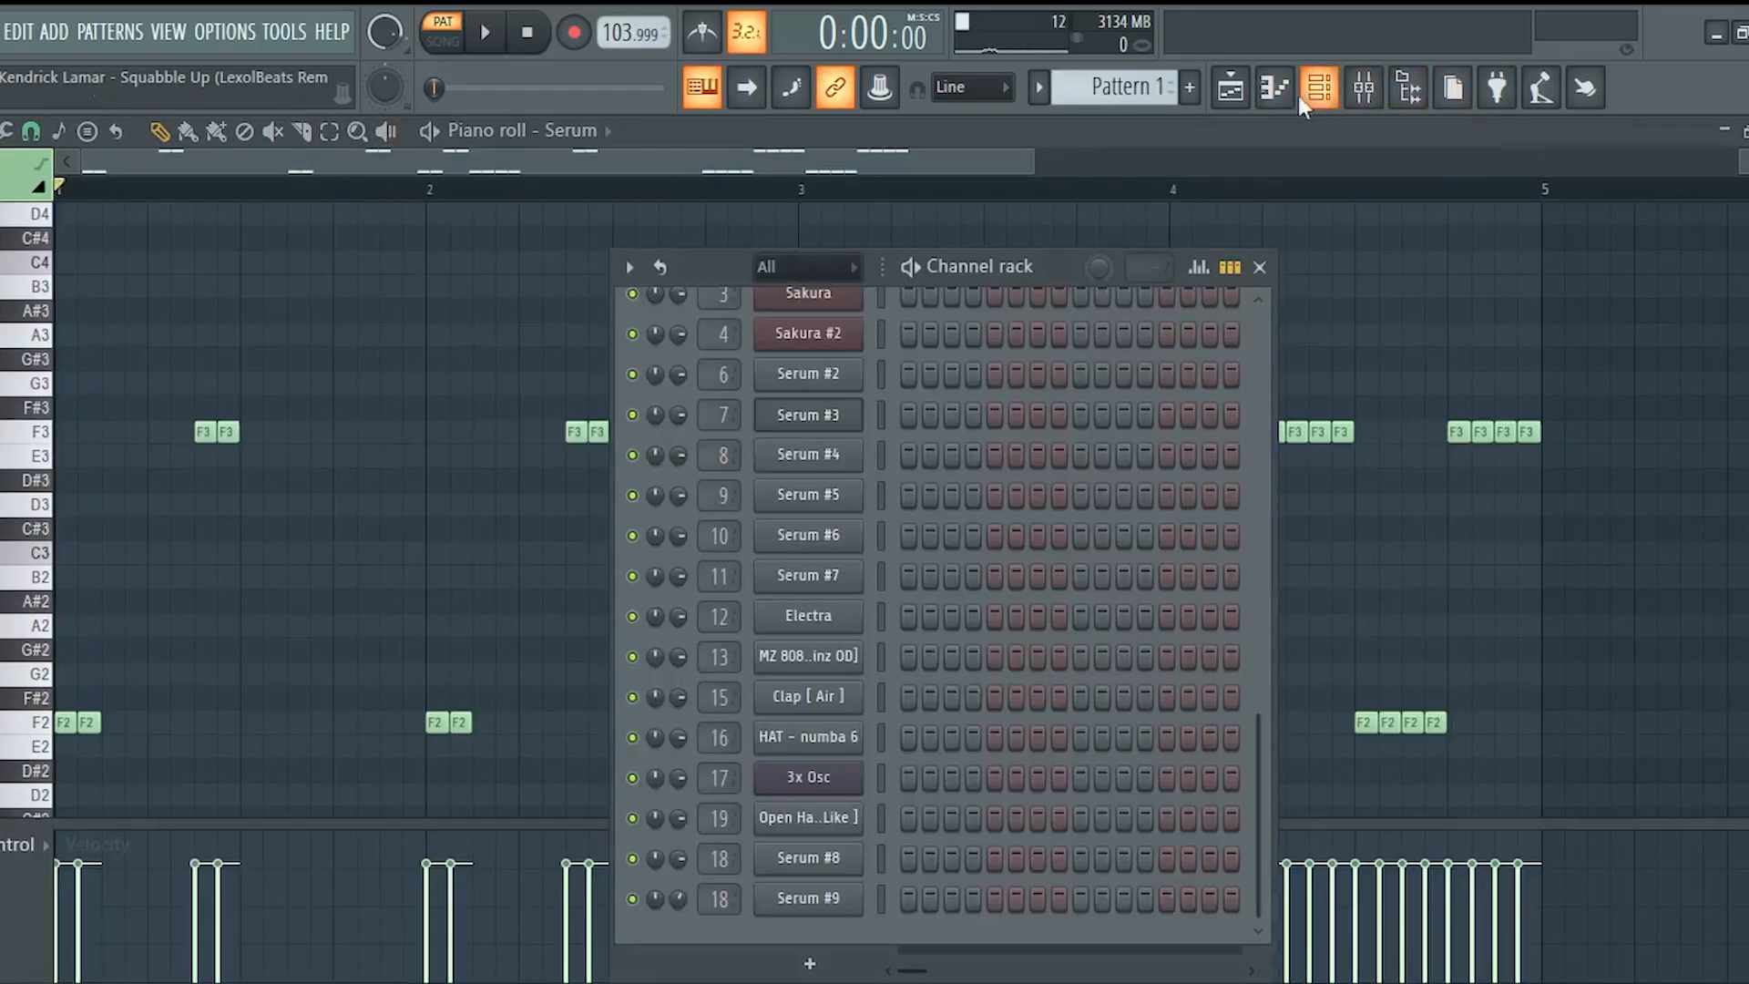
pyautogui.click(410, 158)
pyautogui.press('space')
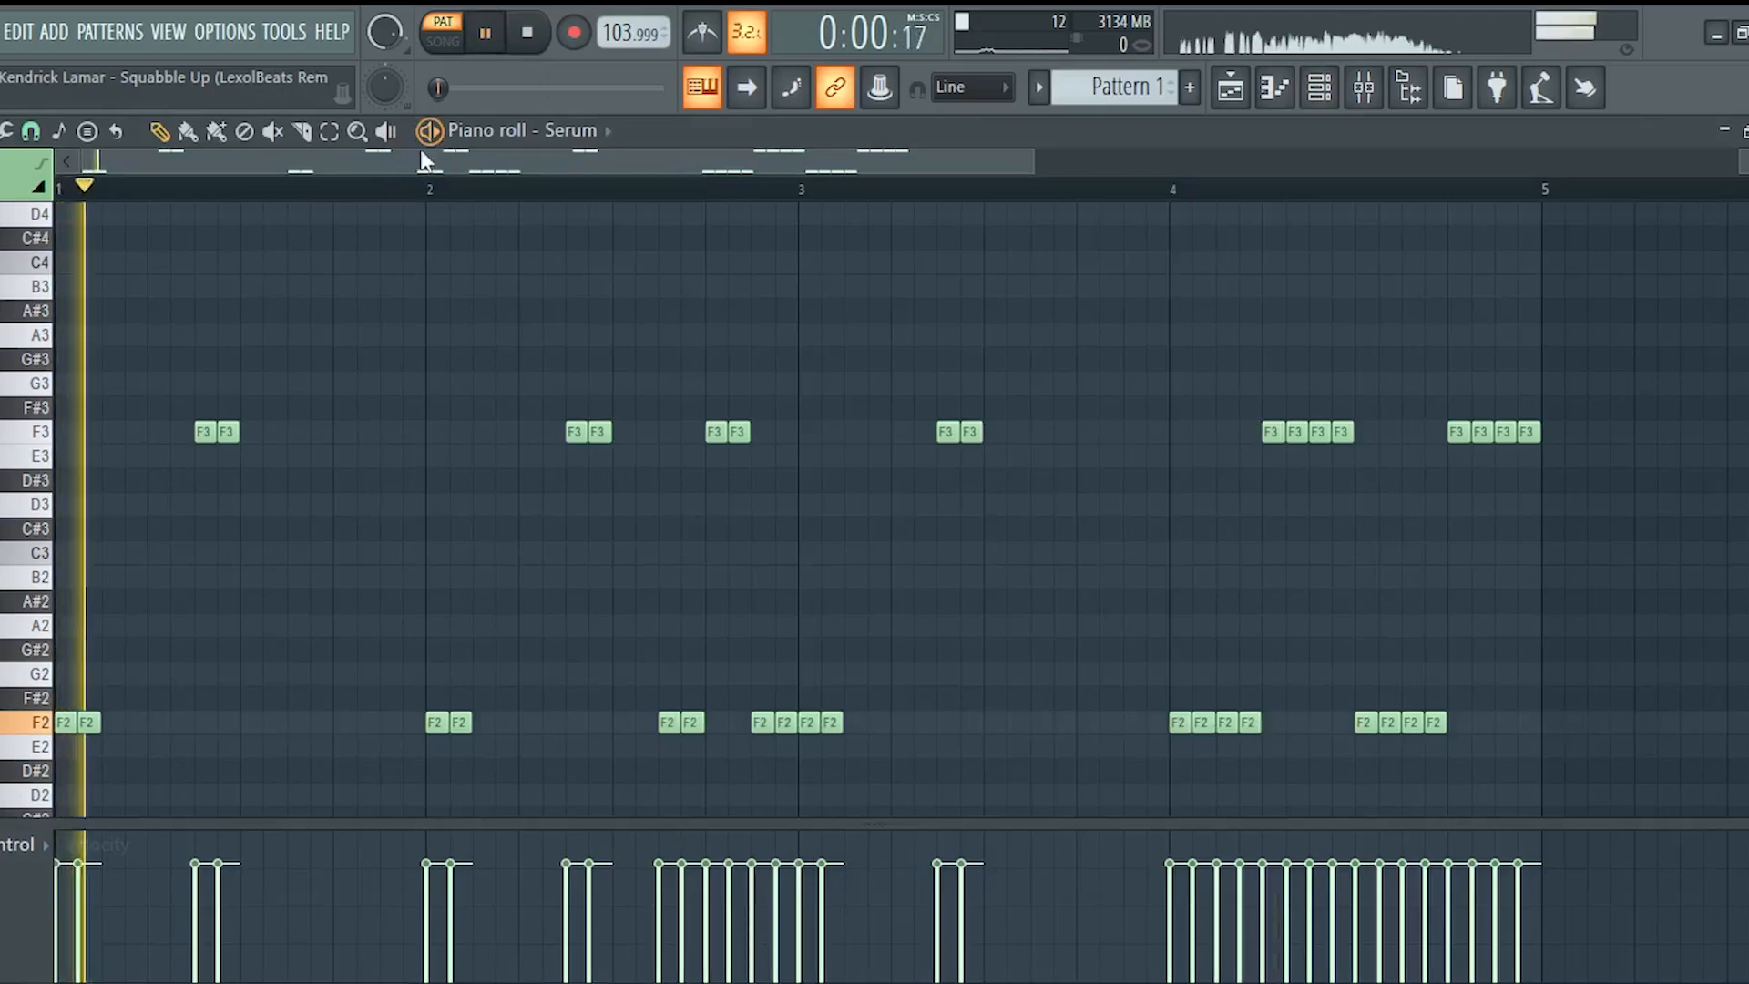
pyautogui.scroll(3, 1097, 652)
pyautogui.scroll(-4, 1089, 652)
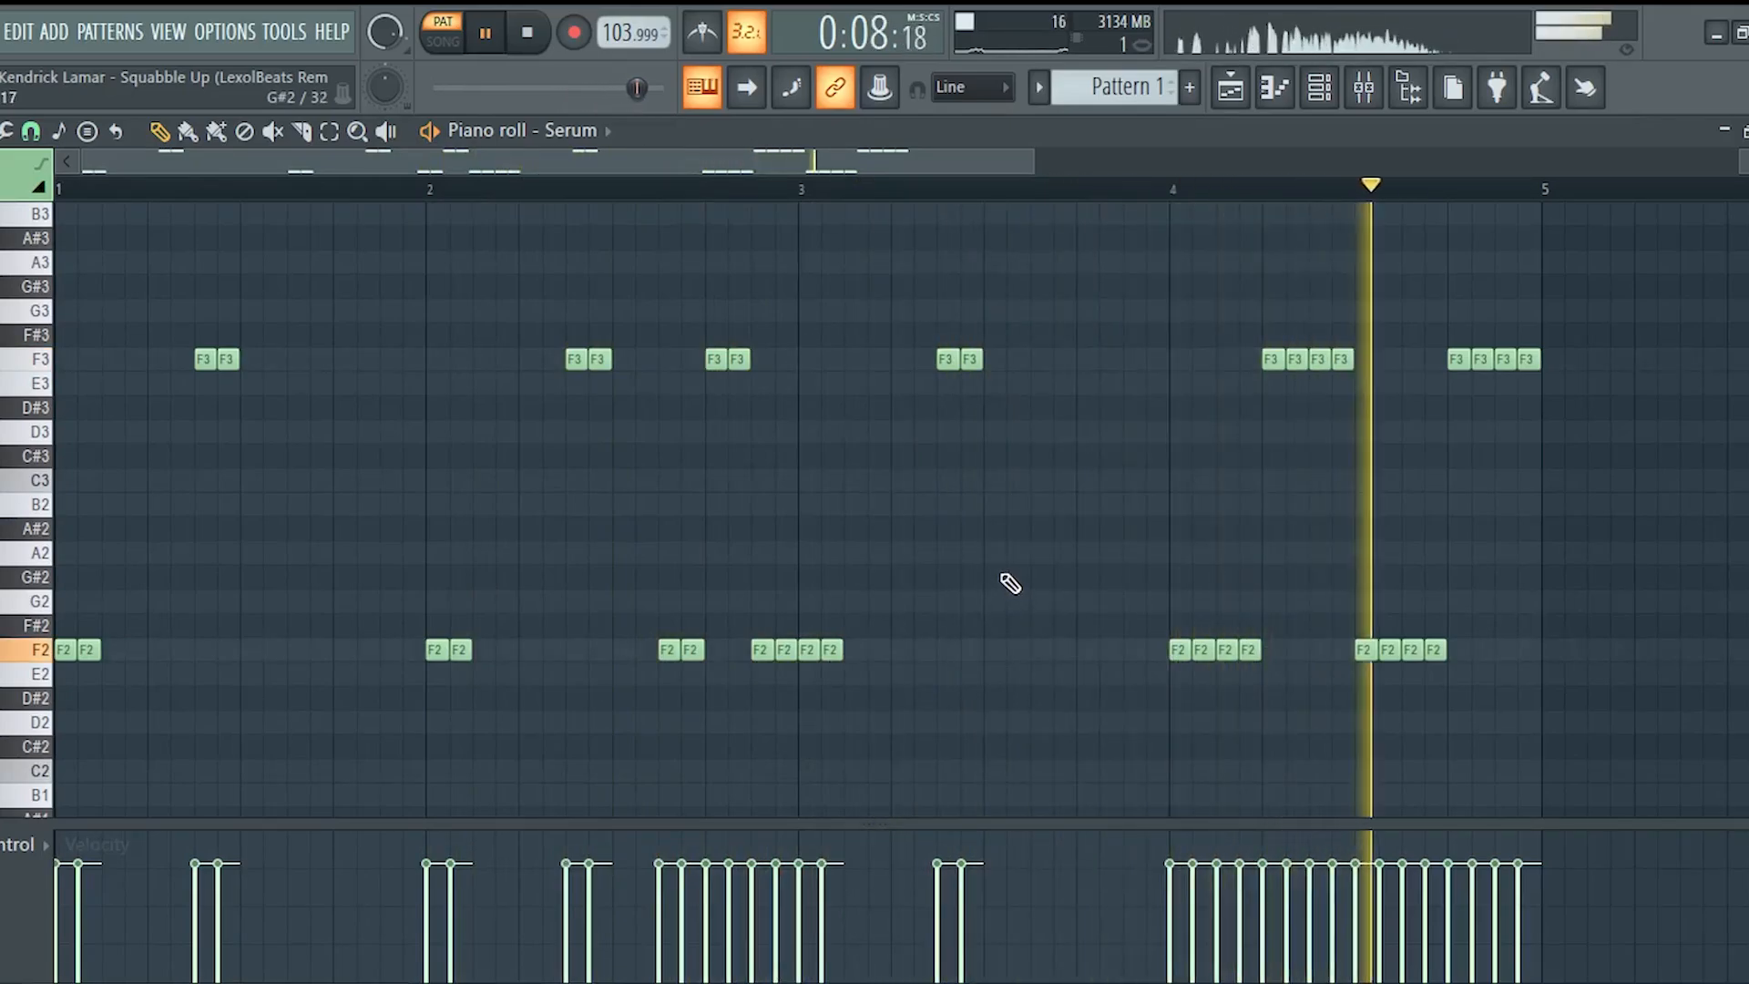
pyautogui.press('space')
# Open the Serum instrument that plays Pattern 1 from the channel rack.
pyautogui.click(1318, 87)
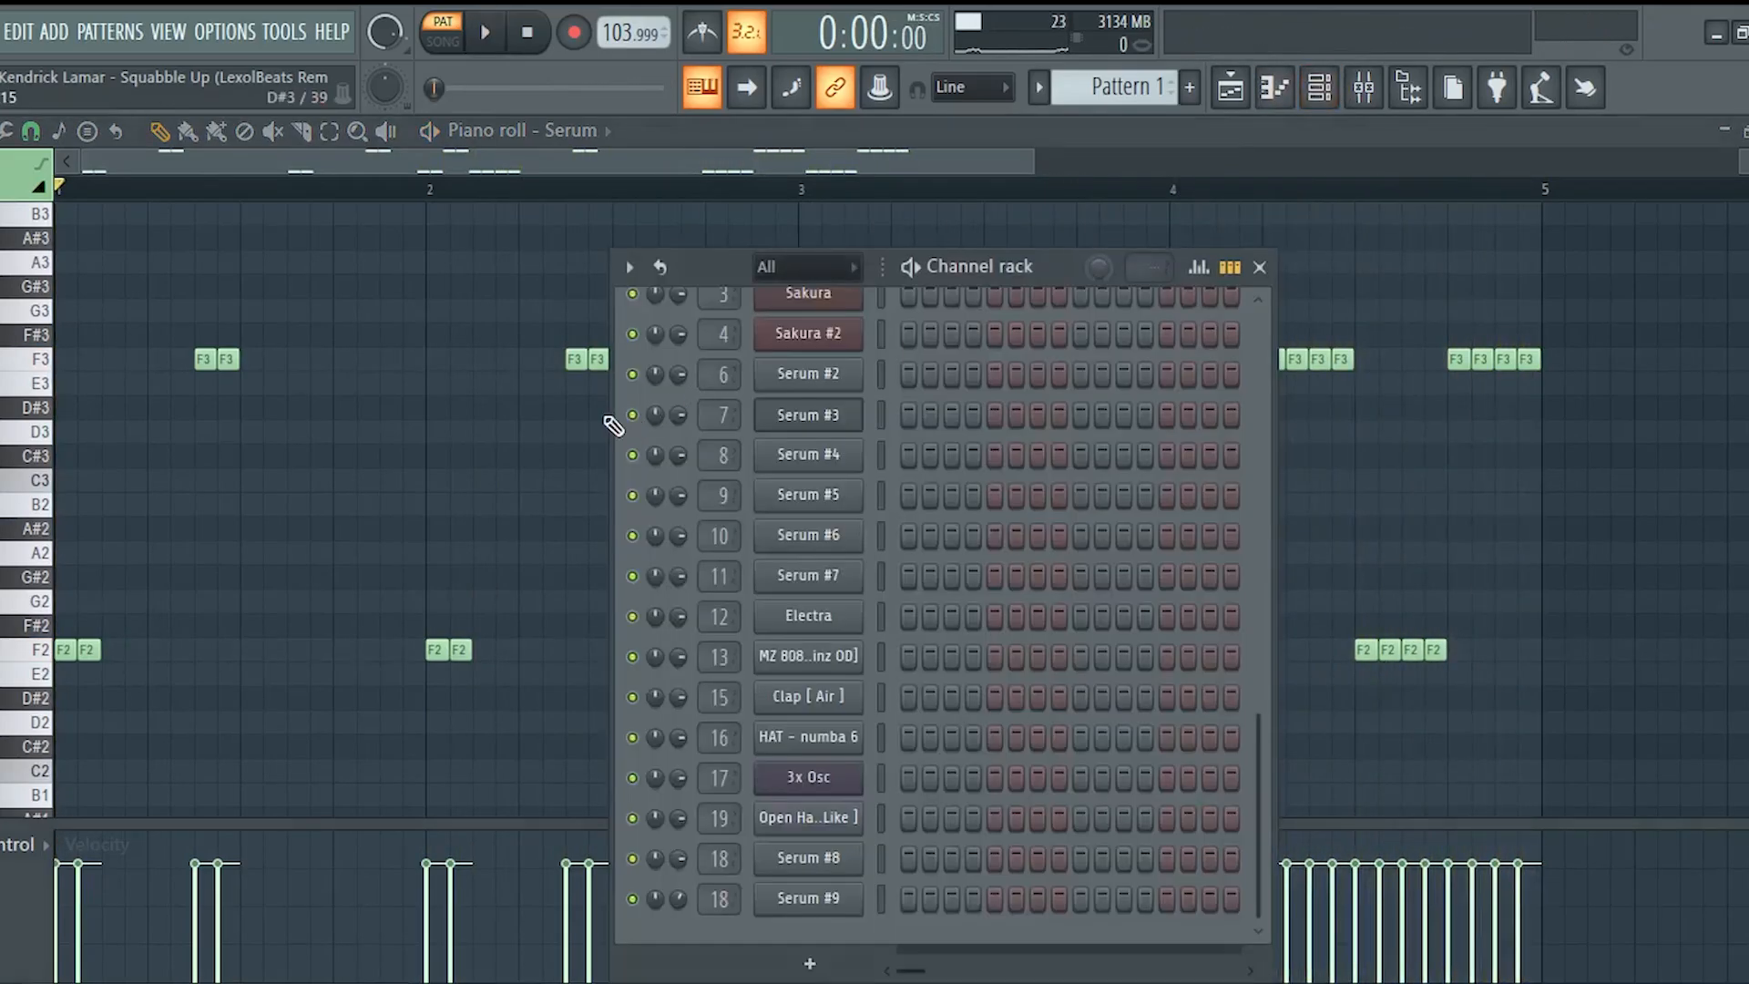
pyautogui.press('space')
pyautogui.scroll(3, 997, 443)
pyautogui.press('space')
pyautogui.click(827, 373)
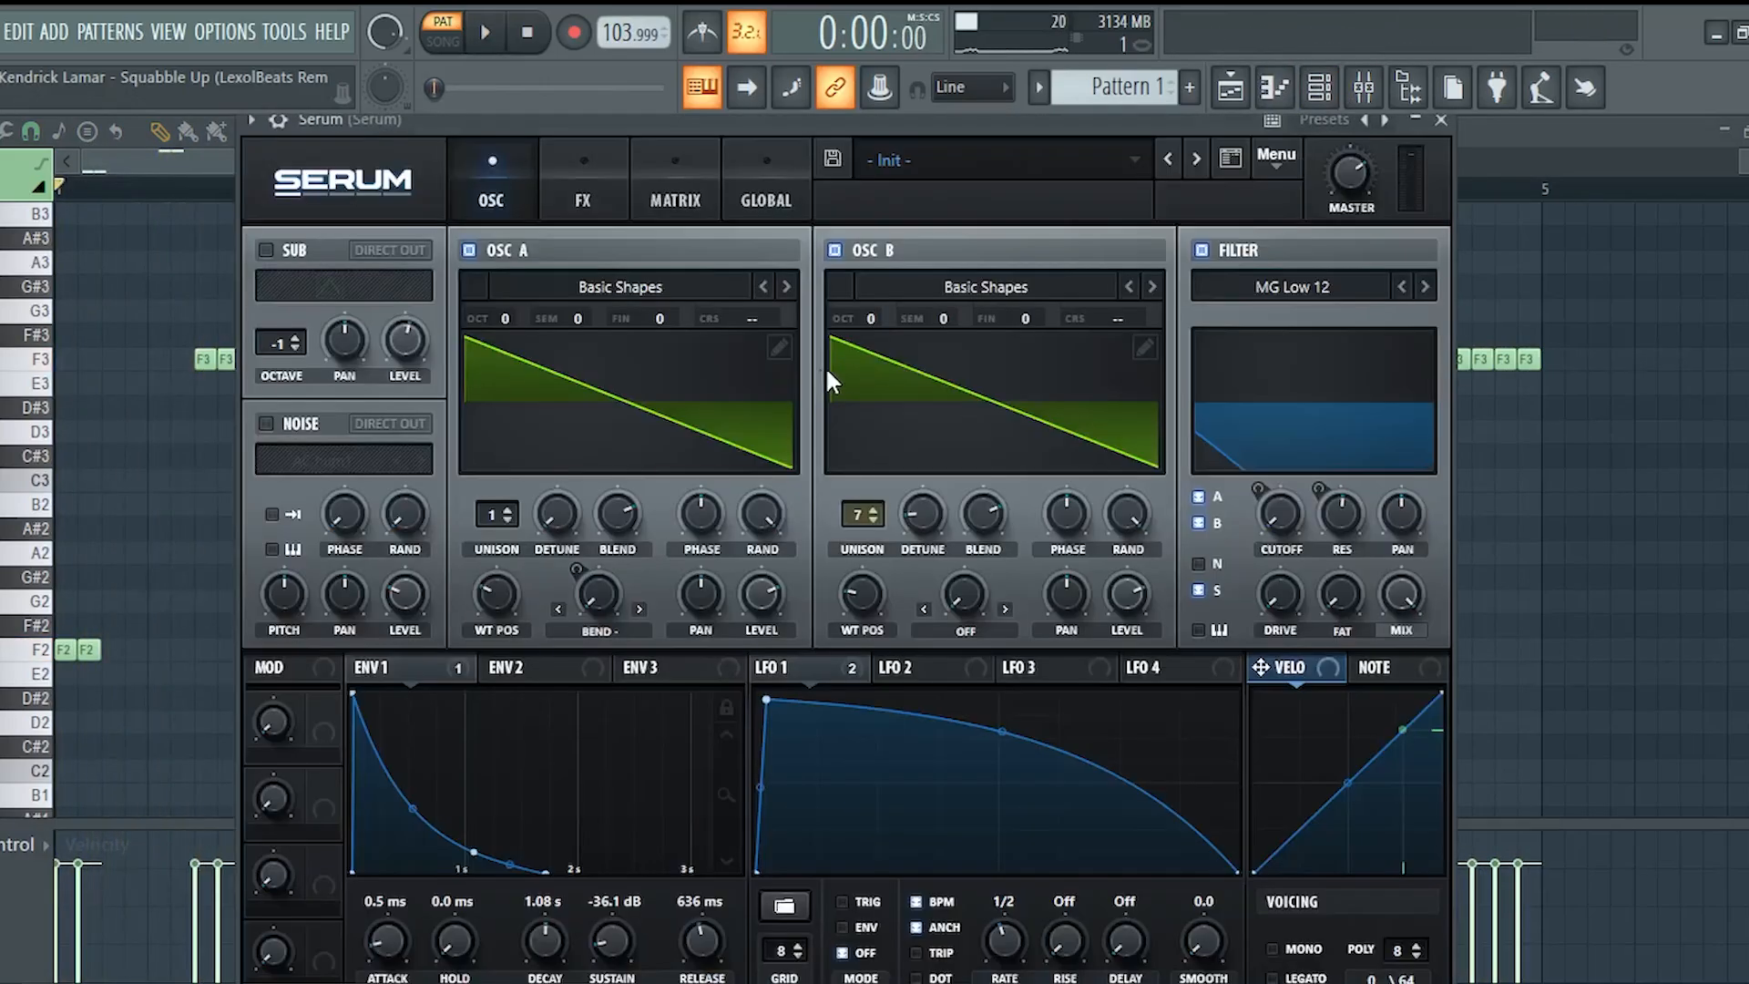
# Choose the Analog wavetable Basic Shapes for Serum's oscillator A.
pyautogui.click(565, 288)
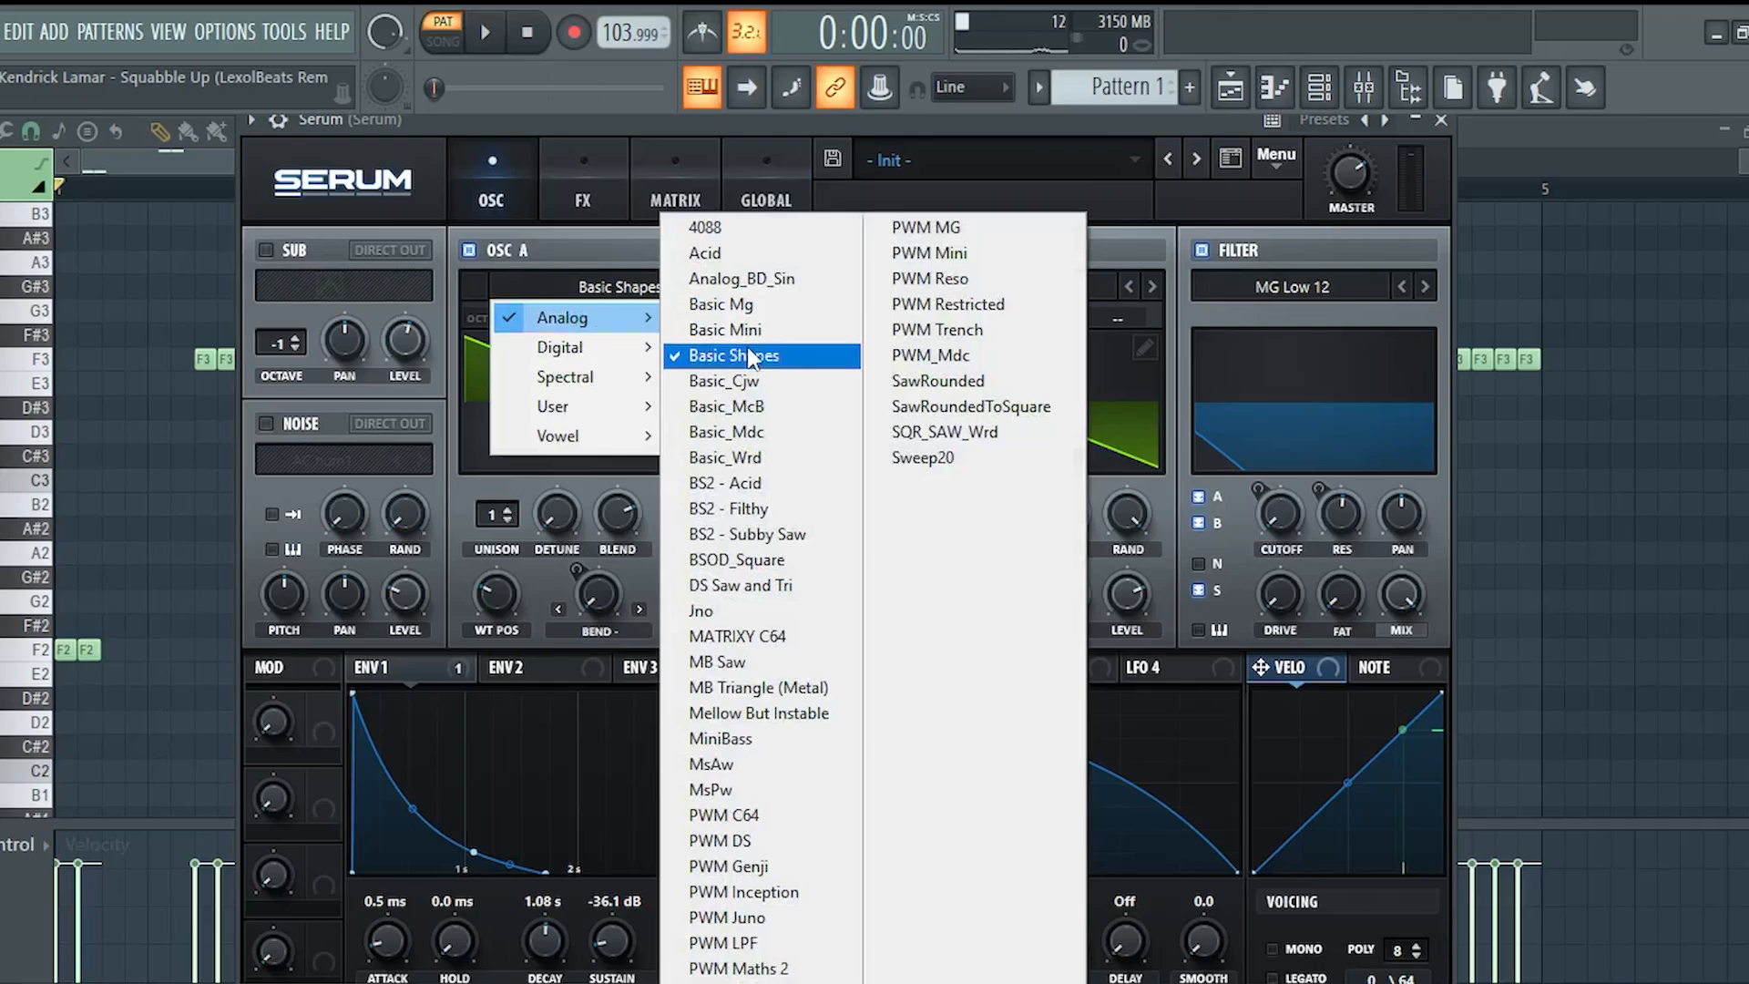
pyautogui.click(698, 356)
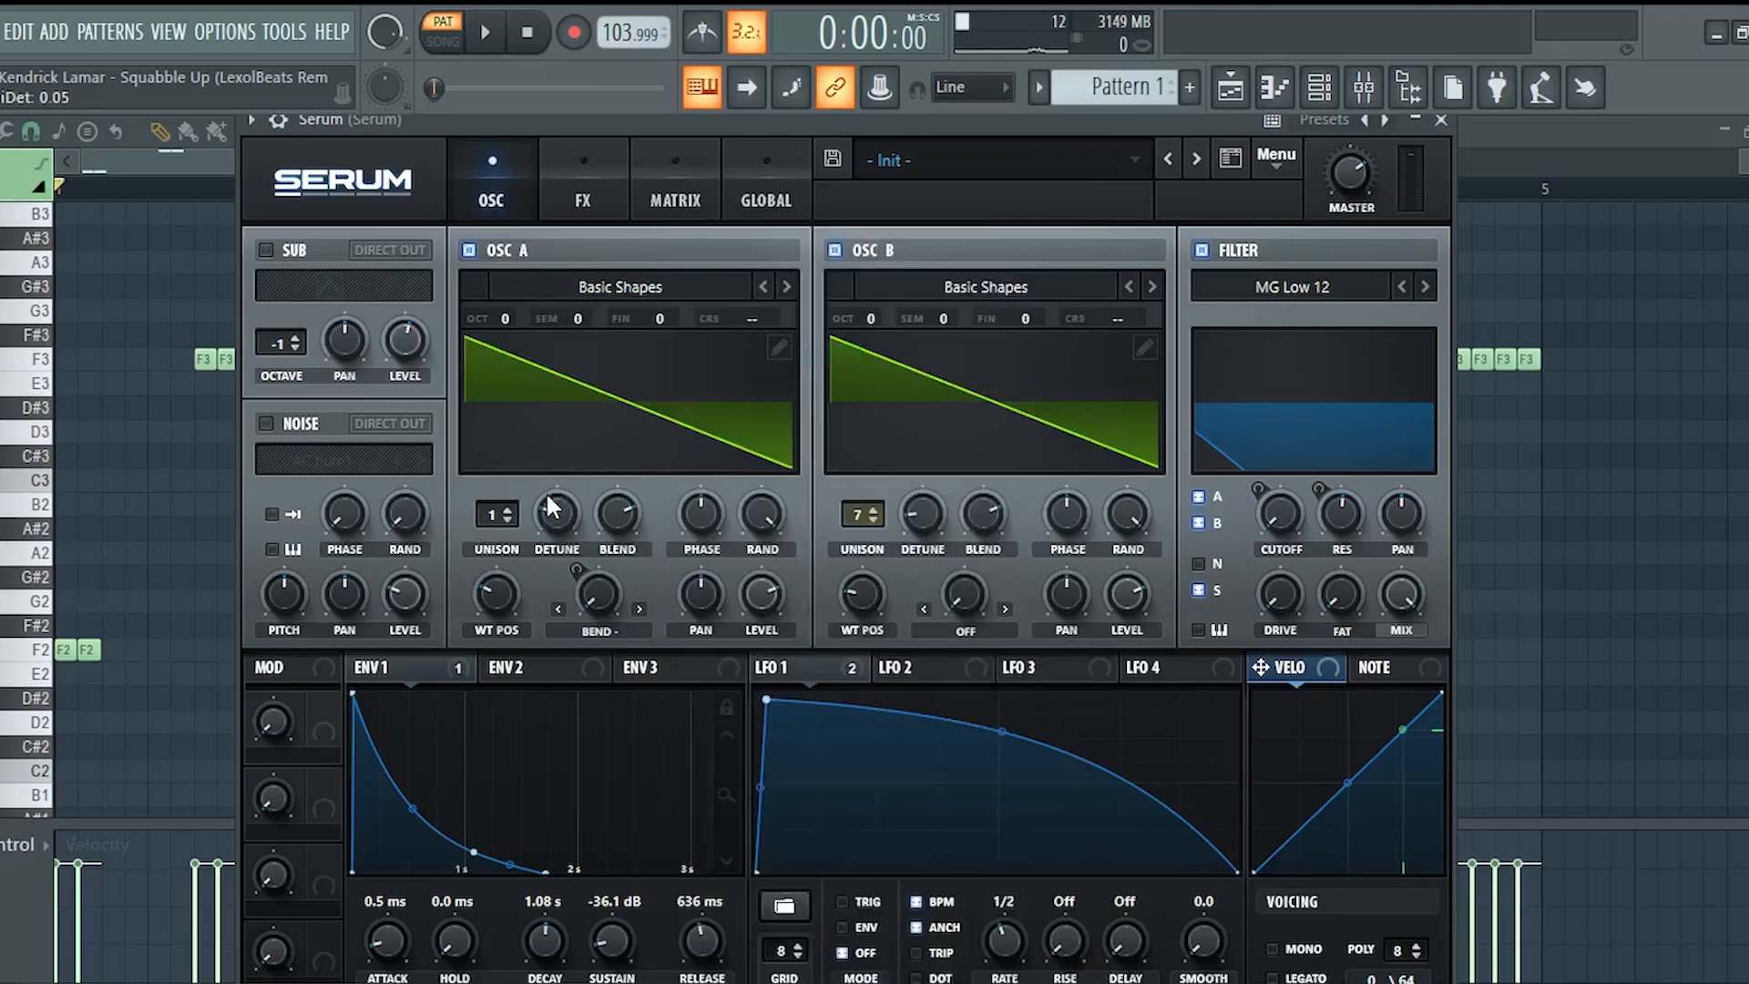
pyautogui.moveTo(516, 619)
pyautogui.mouseDown()
pyautogui.moveTo(504, 547)
pyautogui.moveTo(488, 661)
pyautogui.moveTo(479, 614)
pyautogui.moveTo(536, 421)
pyautogui.moveTo(483, 620)
pyautogui.mouseUp()
# Compare the stab sound by playing Pattern 1 with Serum's filter switched off and again with it switched on.
pyautogui.click(1202, 250)
pyautogui.moveTo(1081, 119); pyautogui.dragTo(1050, 132)
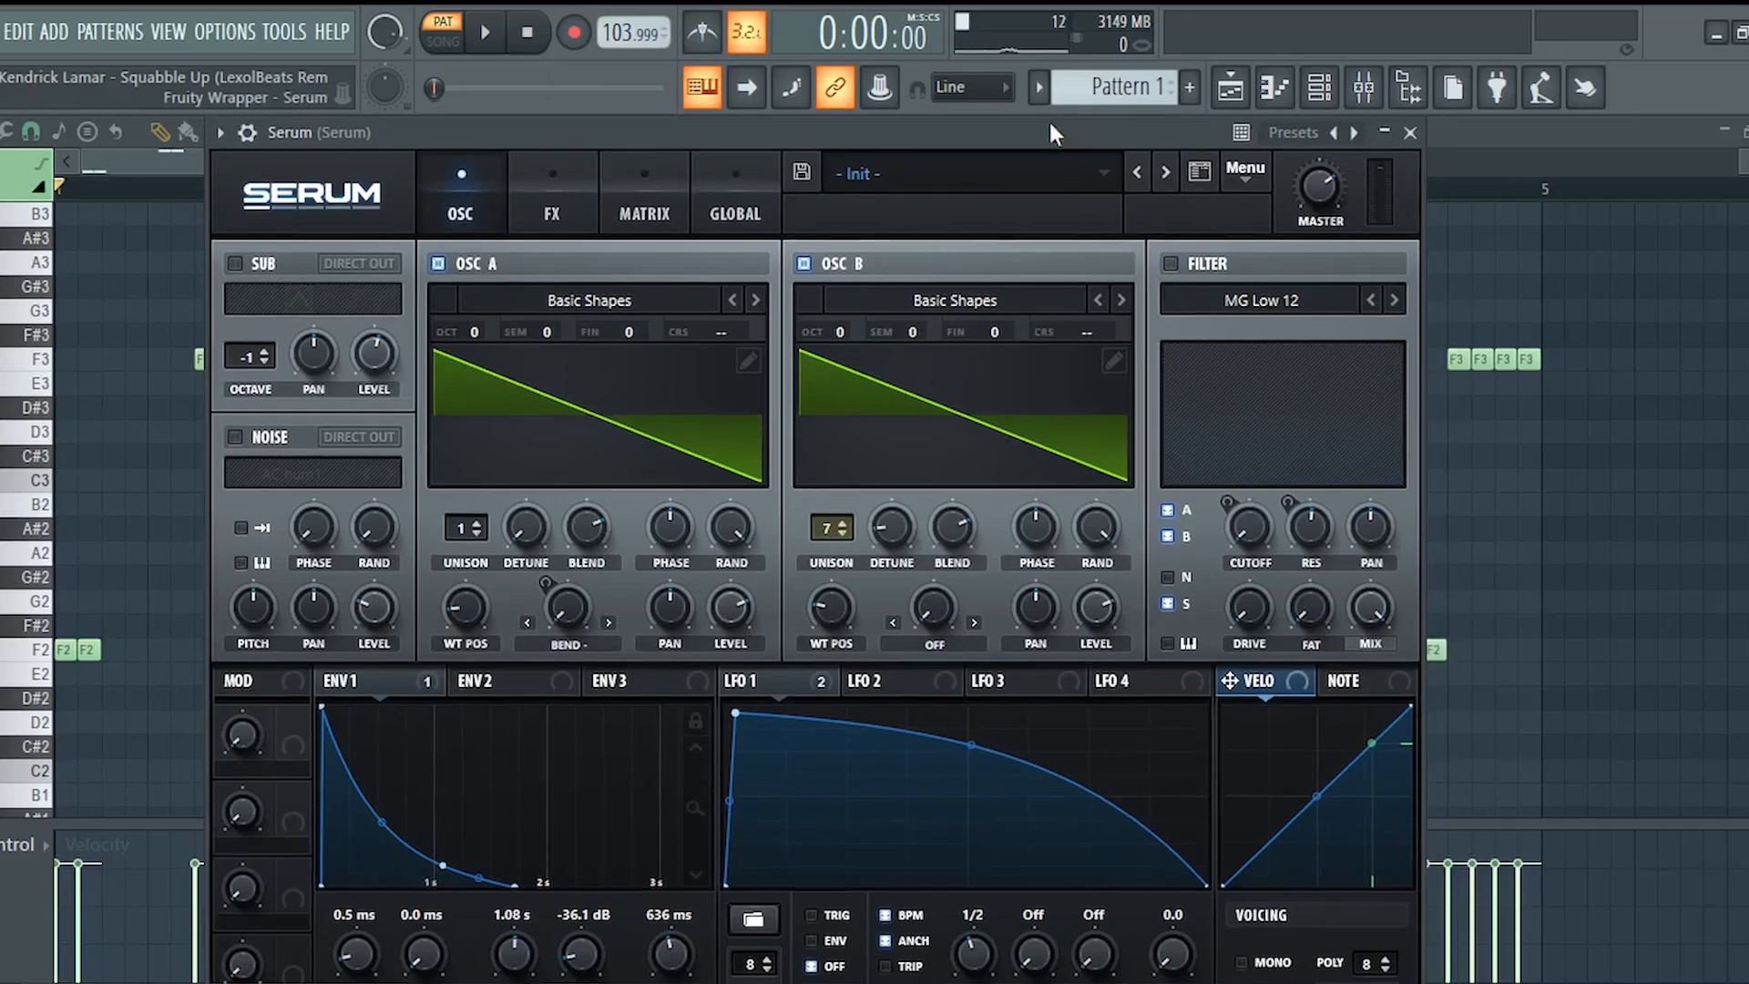
pyautogui.click(485, 32)
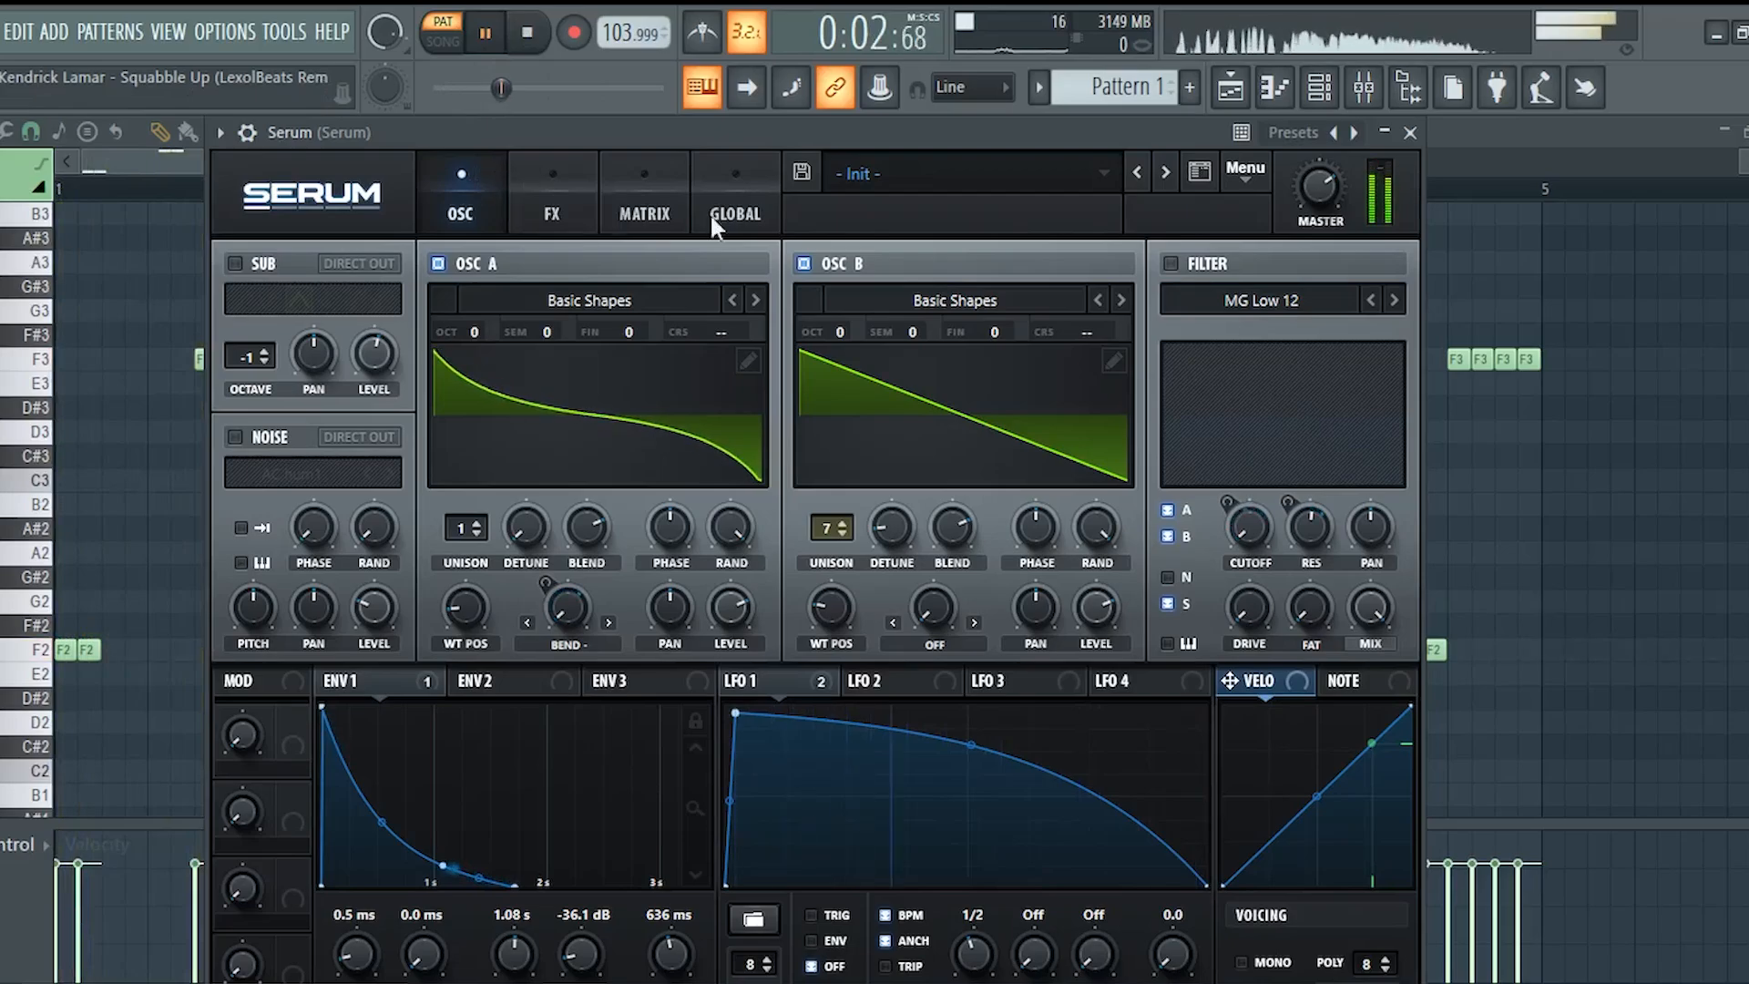
pyautogui.press('space')
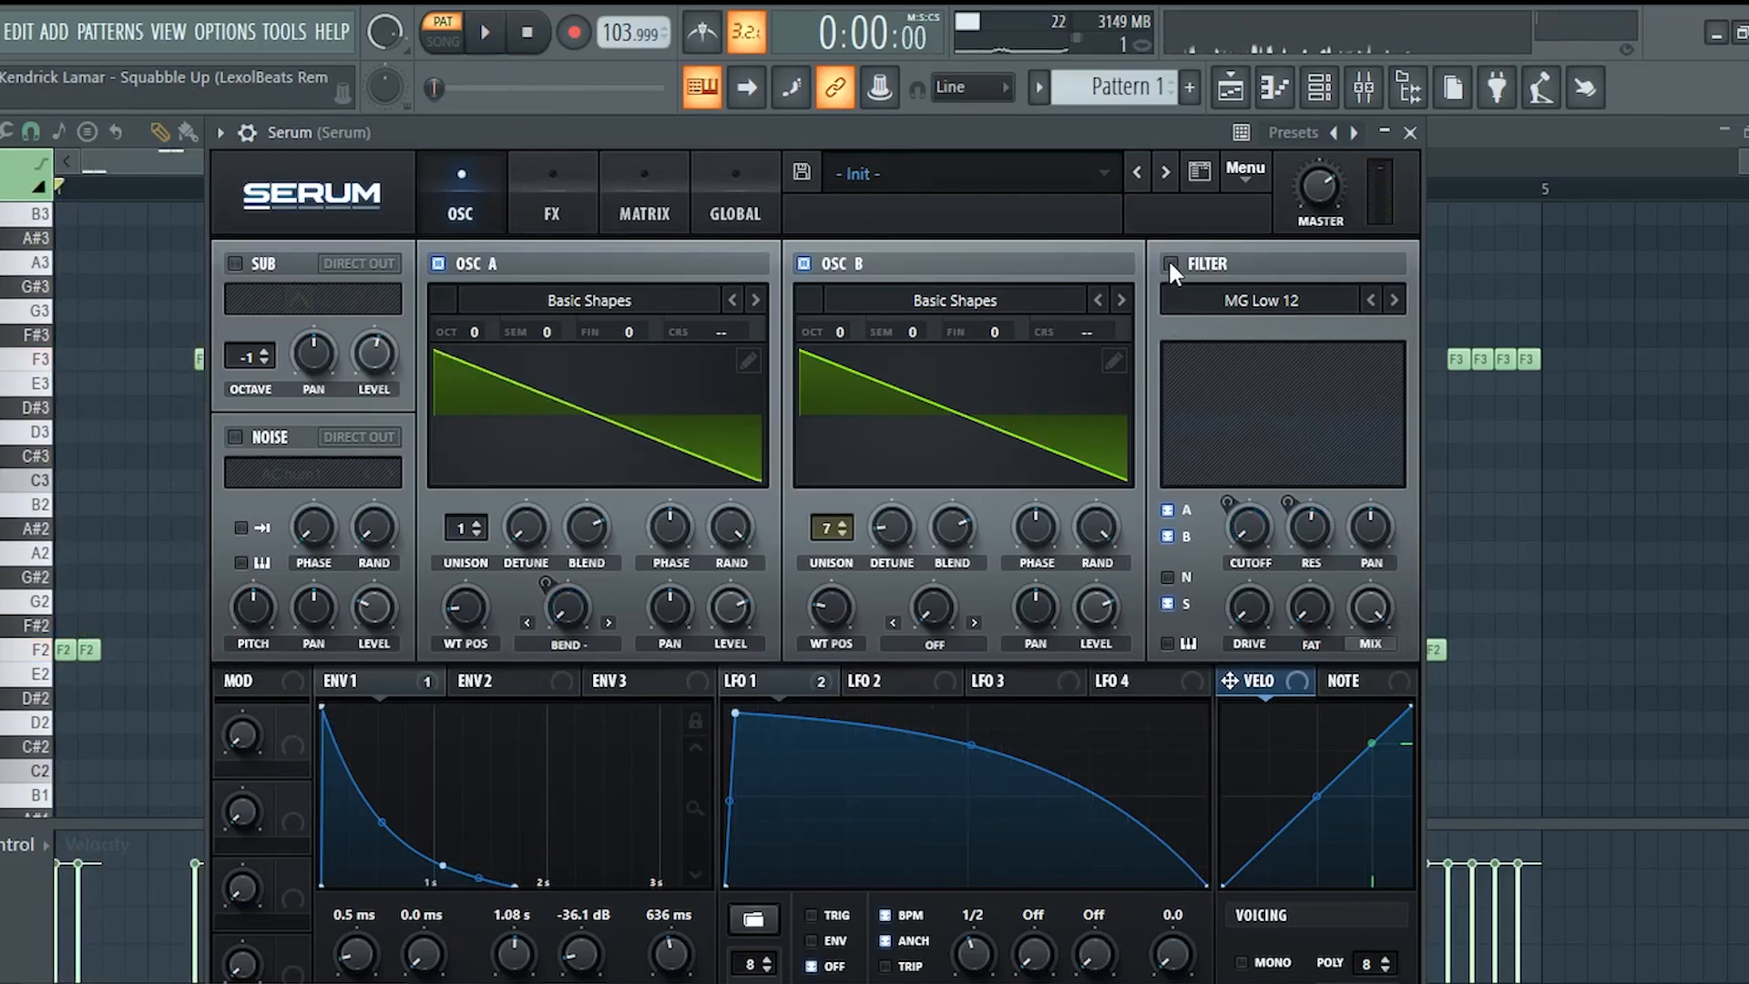
pyautogui.click(1169, 266)
pyautogui.press('space')
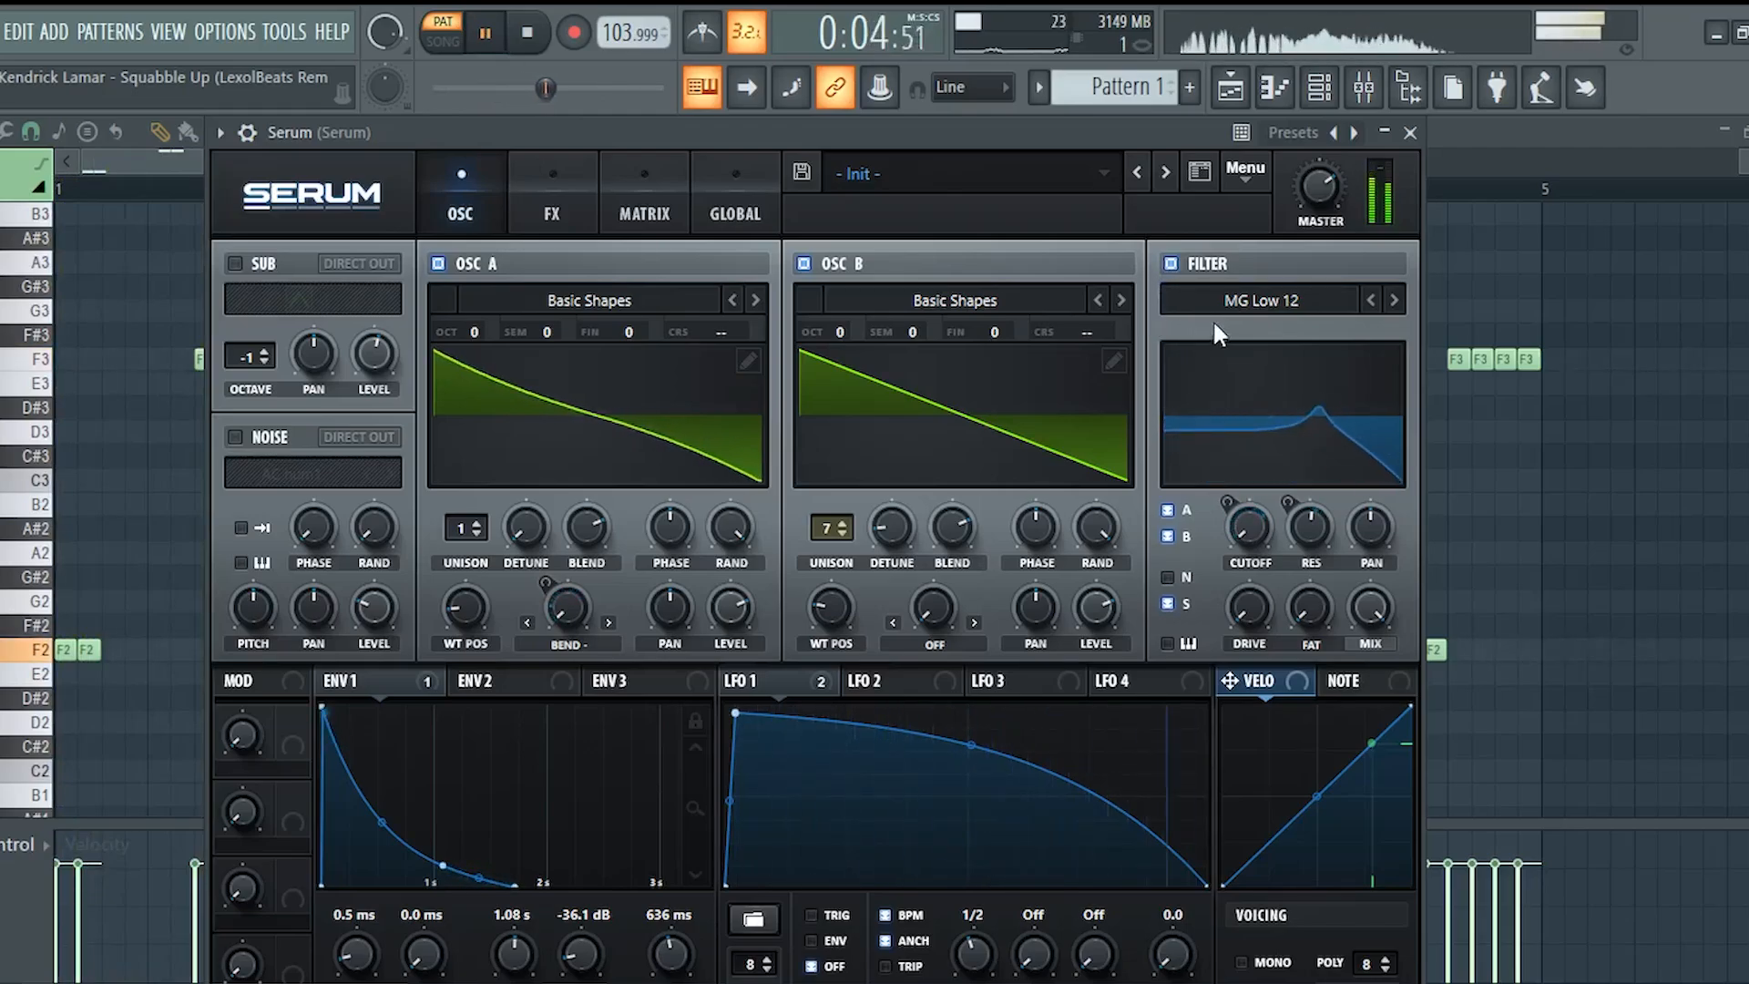
pyautogui.press('space')
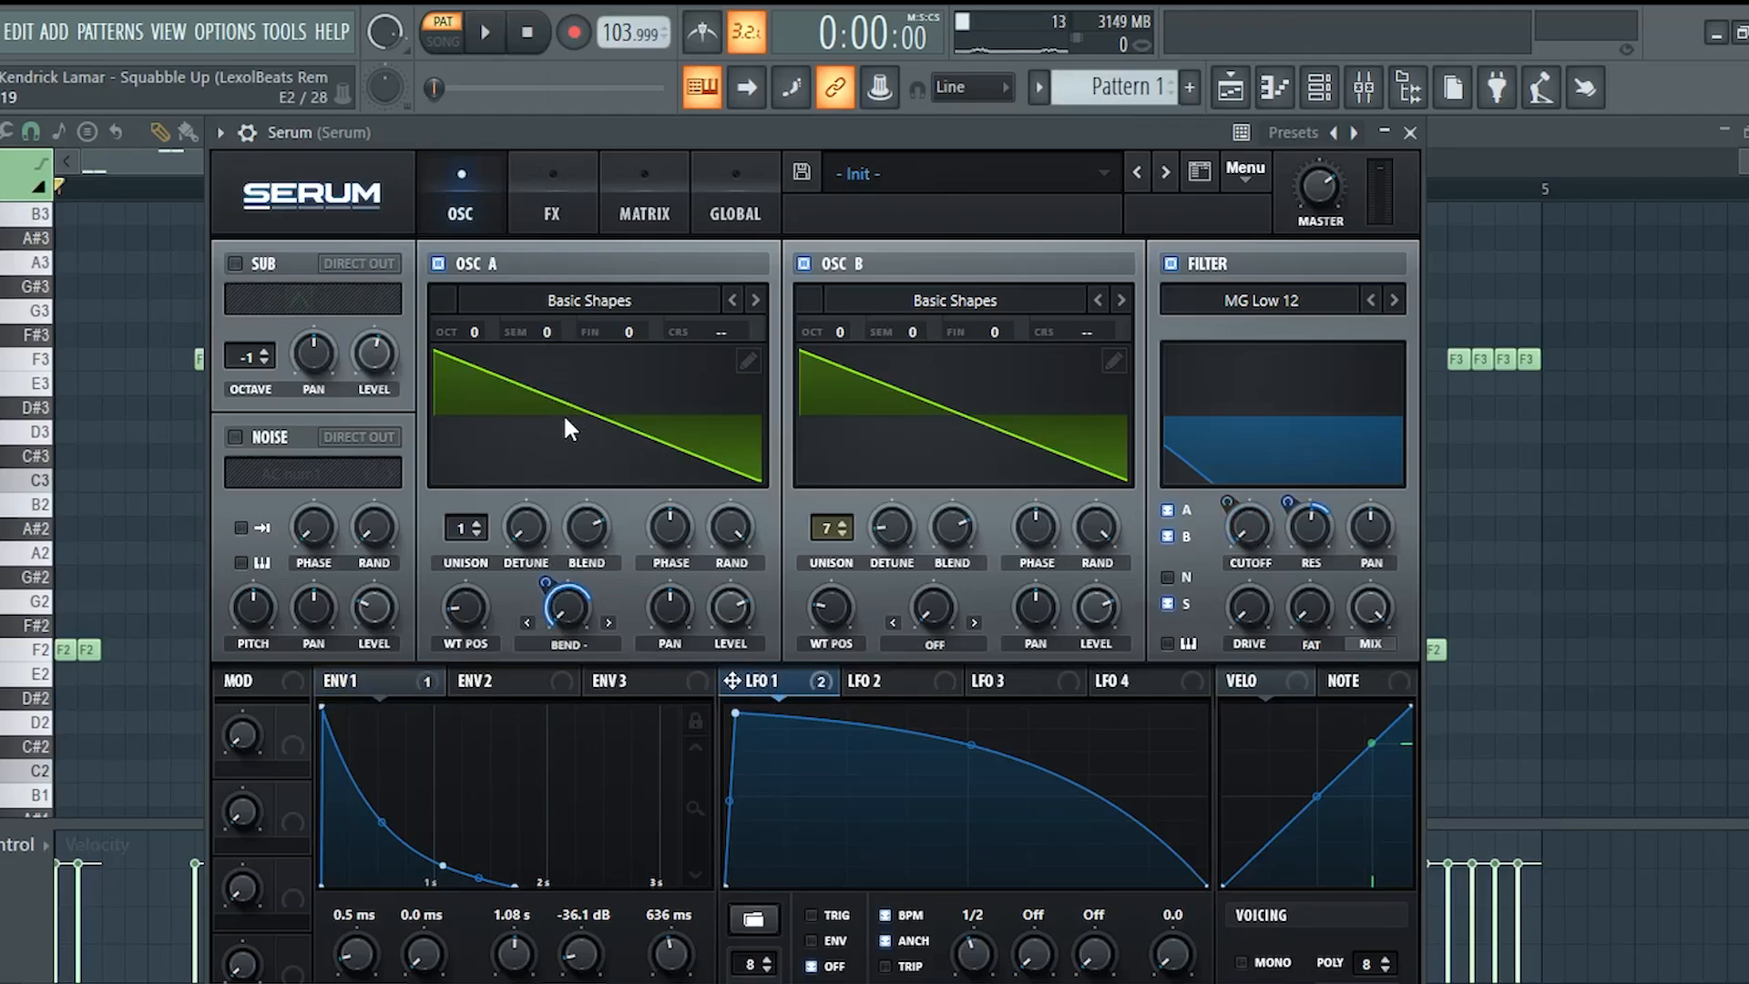
# Examine Serum's modulation matrix routings and its effects rack settings.
pyautogui.click(628, 206)
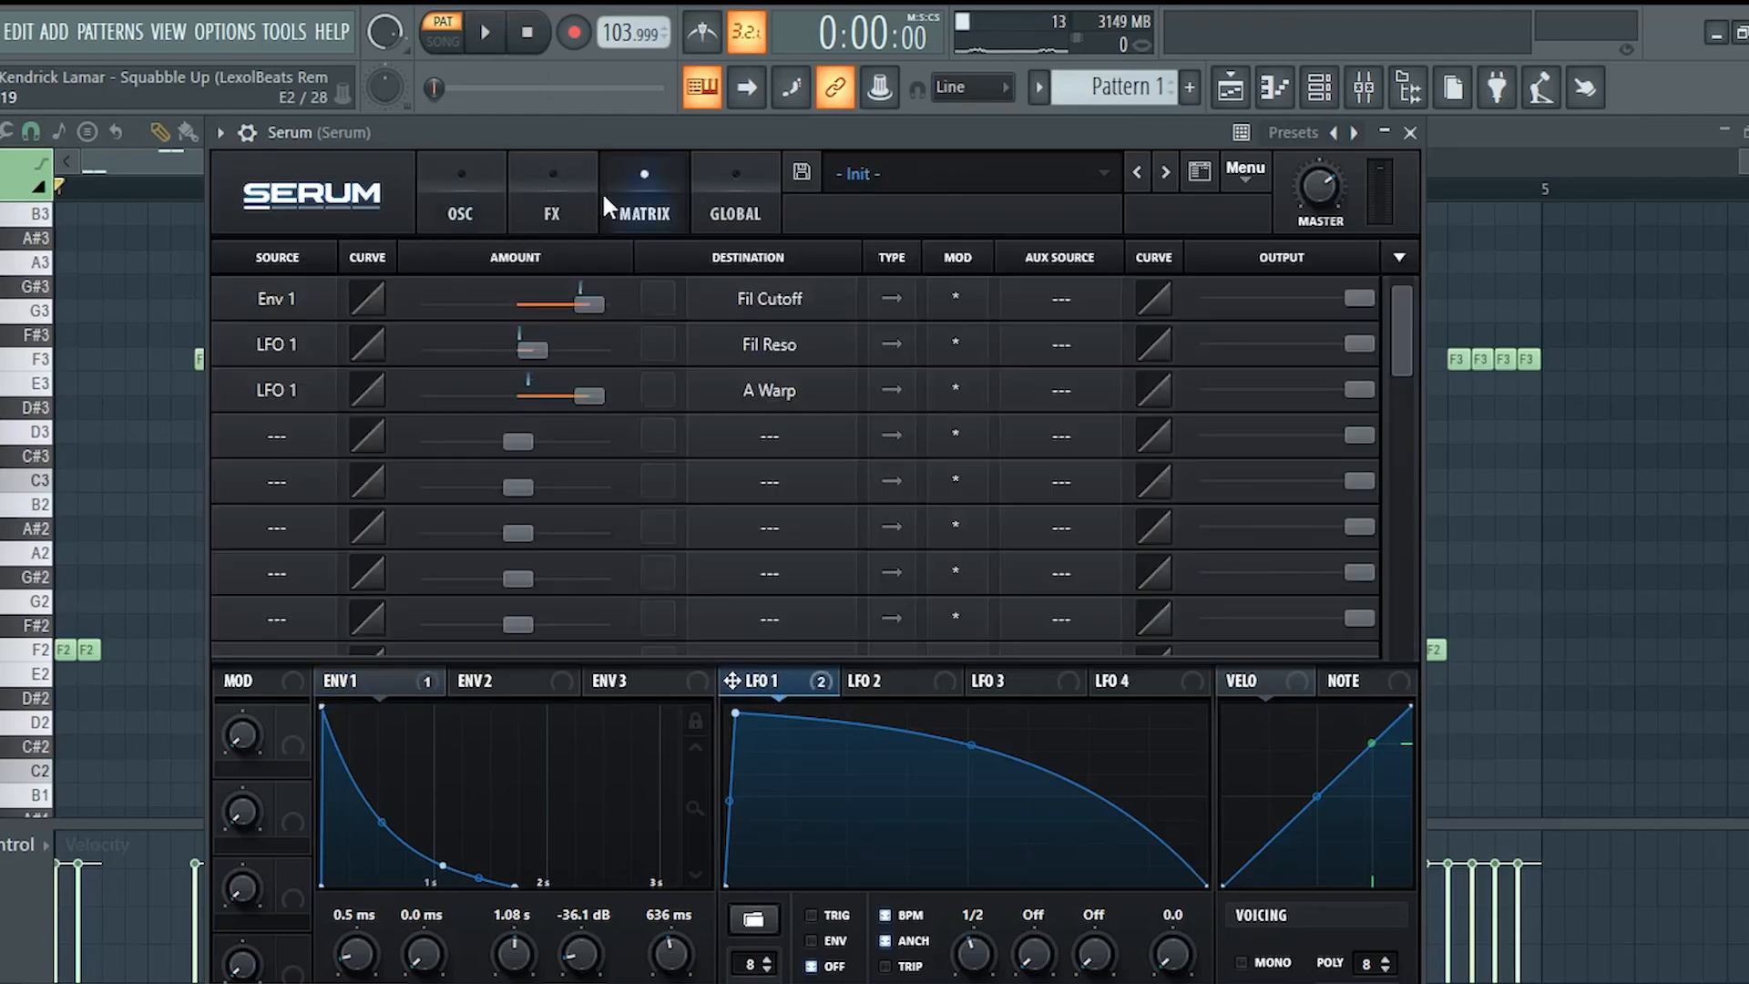
pyautogui.click(558, 210)
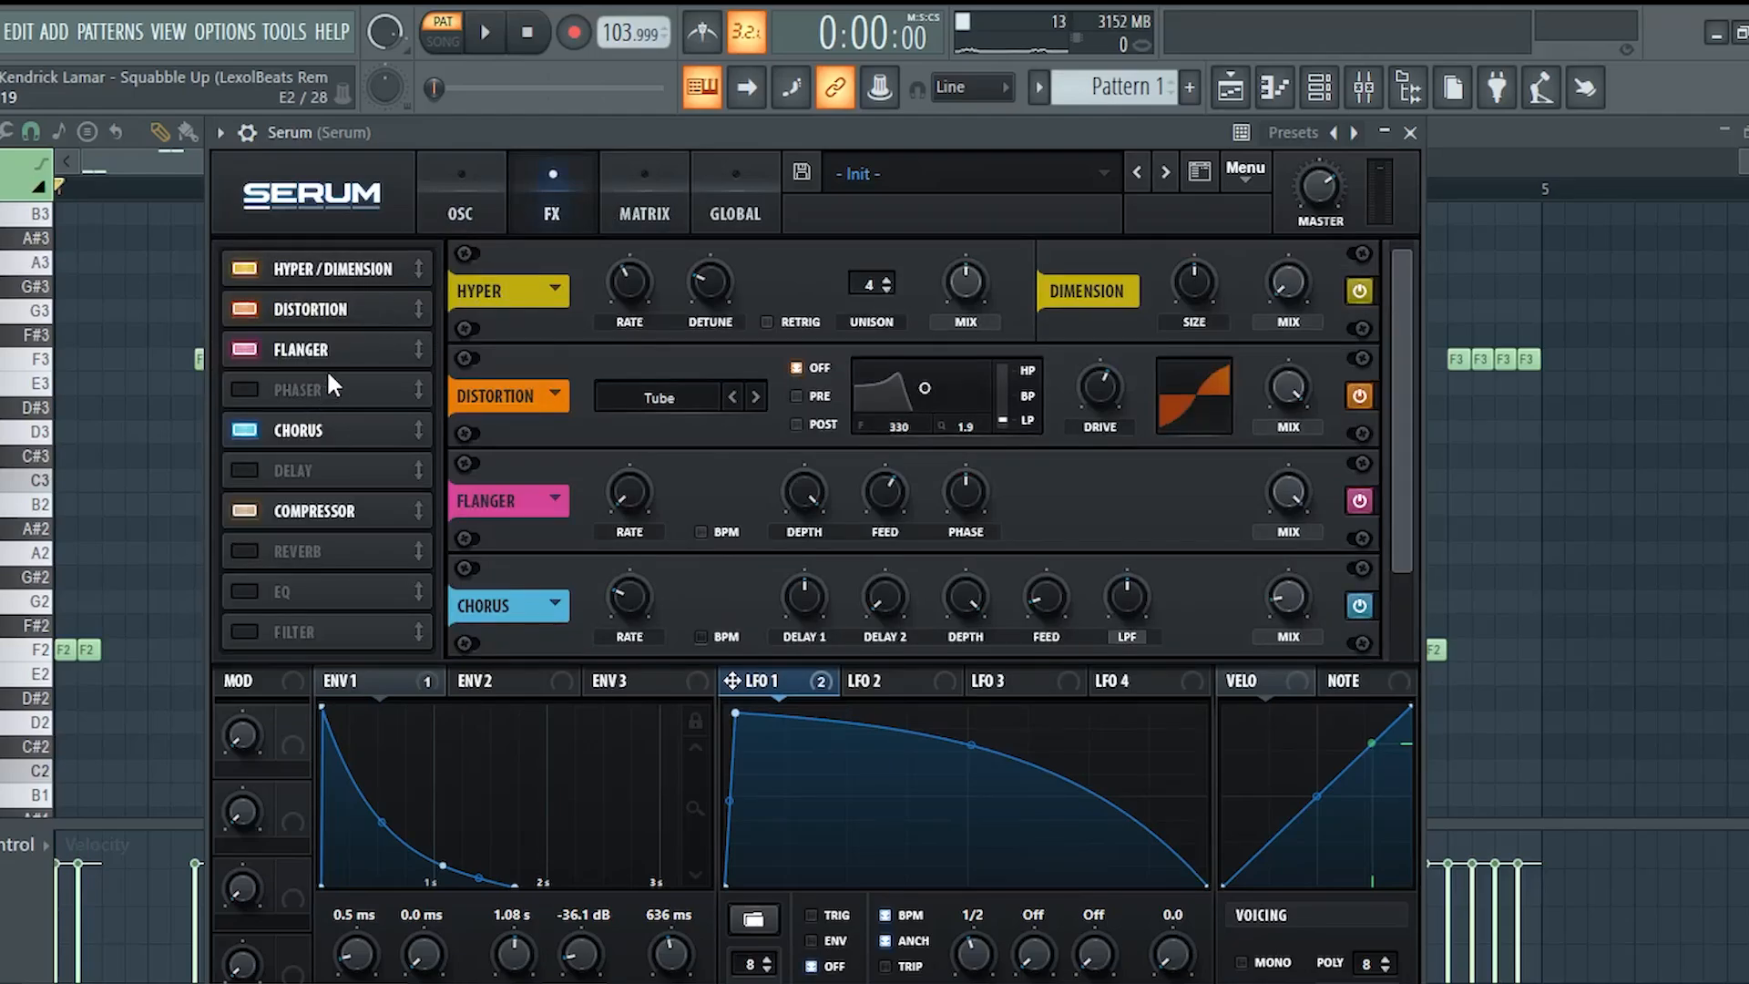
# Solo the Asian Luan Sound track in the playlist and open its Pattern 2 in the piano roll.
pyautogui.click(1229, 87)
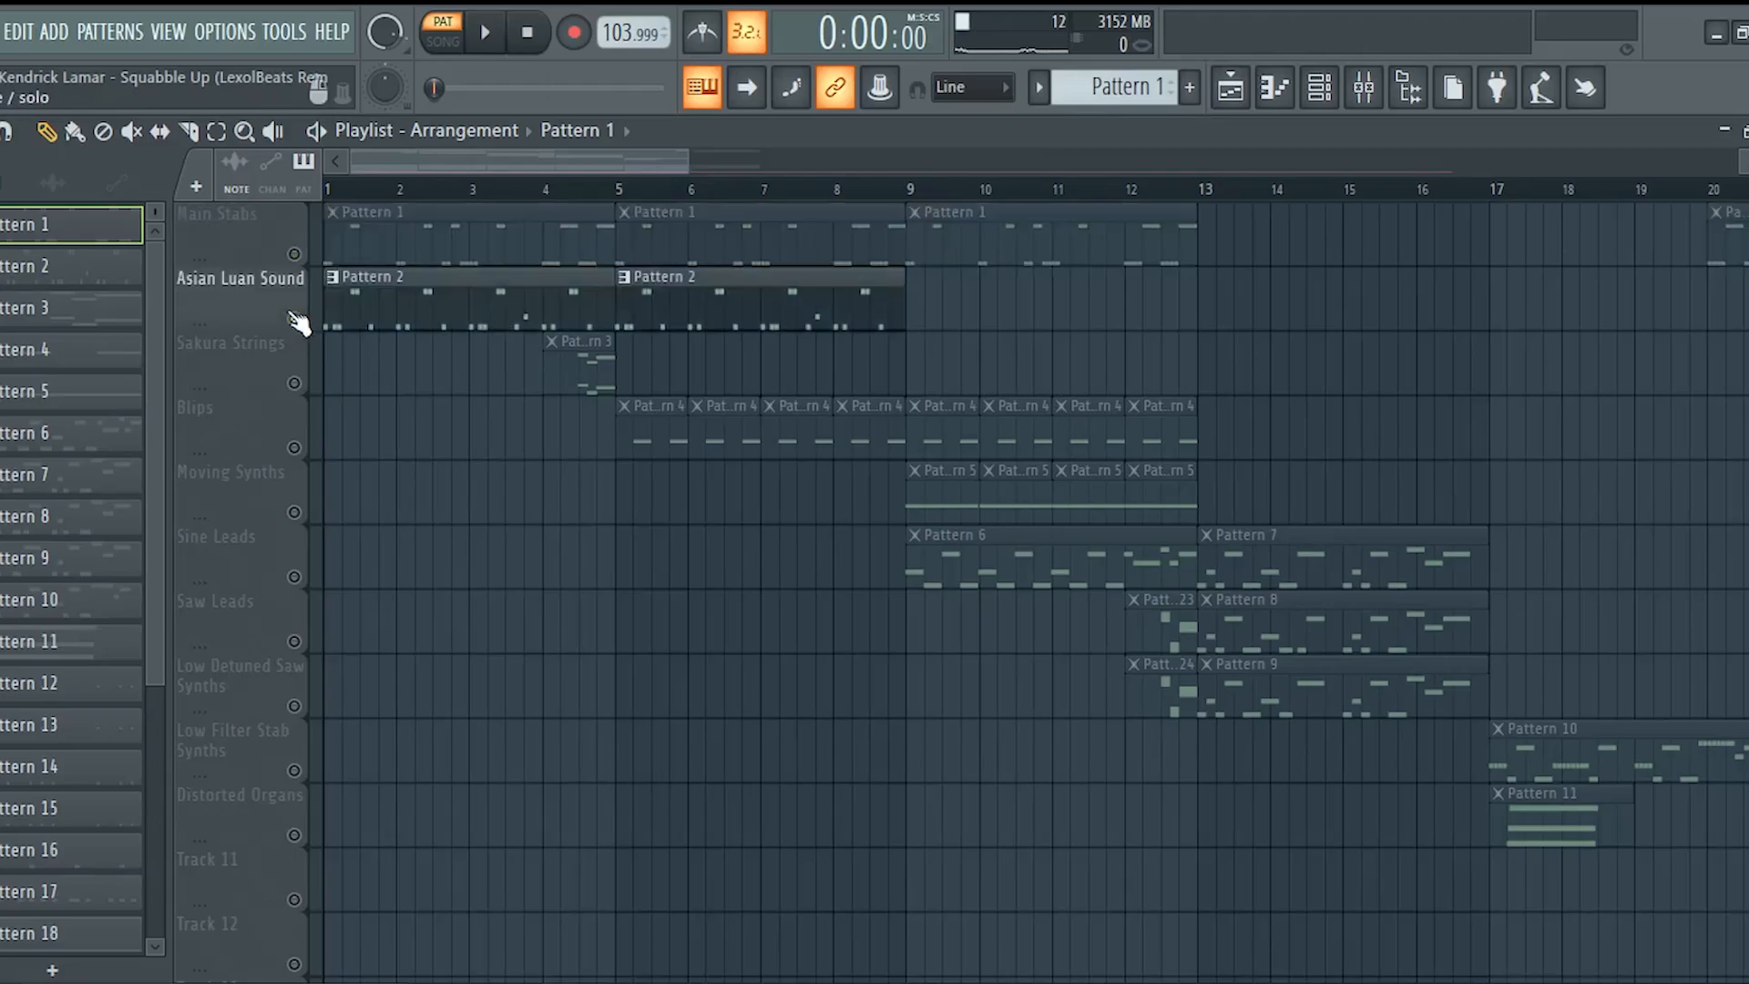
pyautogui.doubleClick(437, 273)
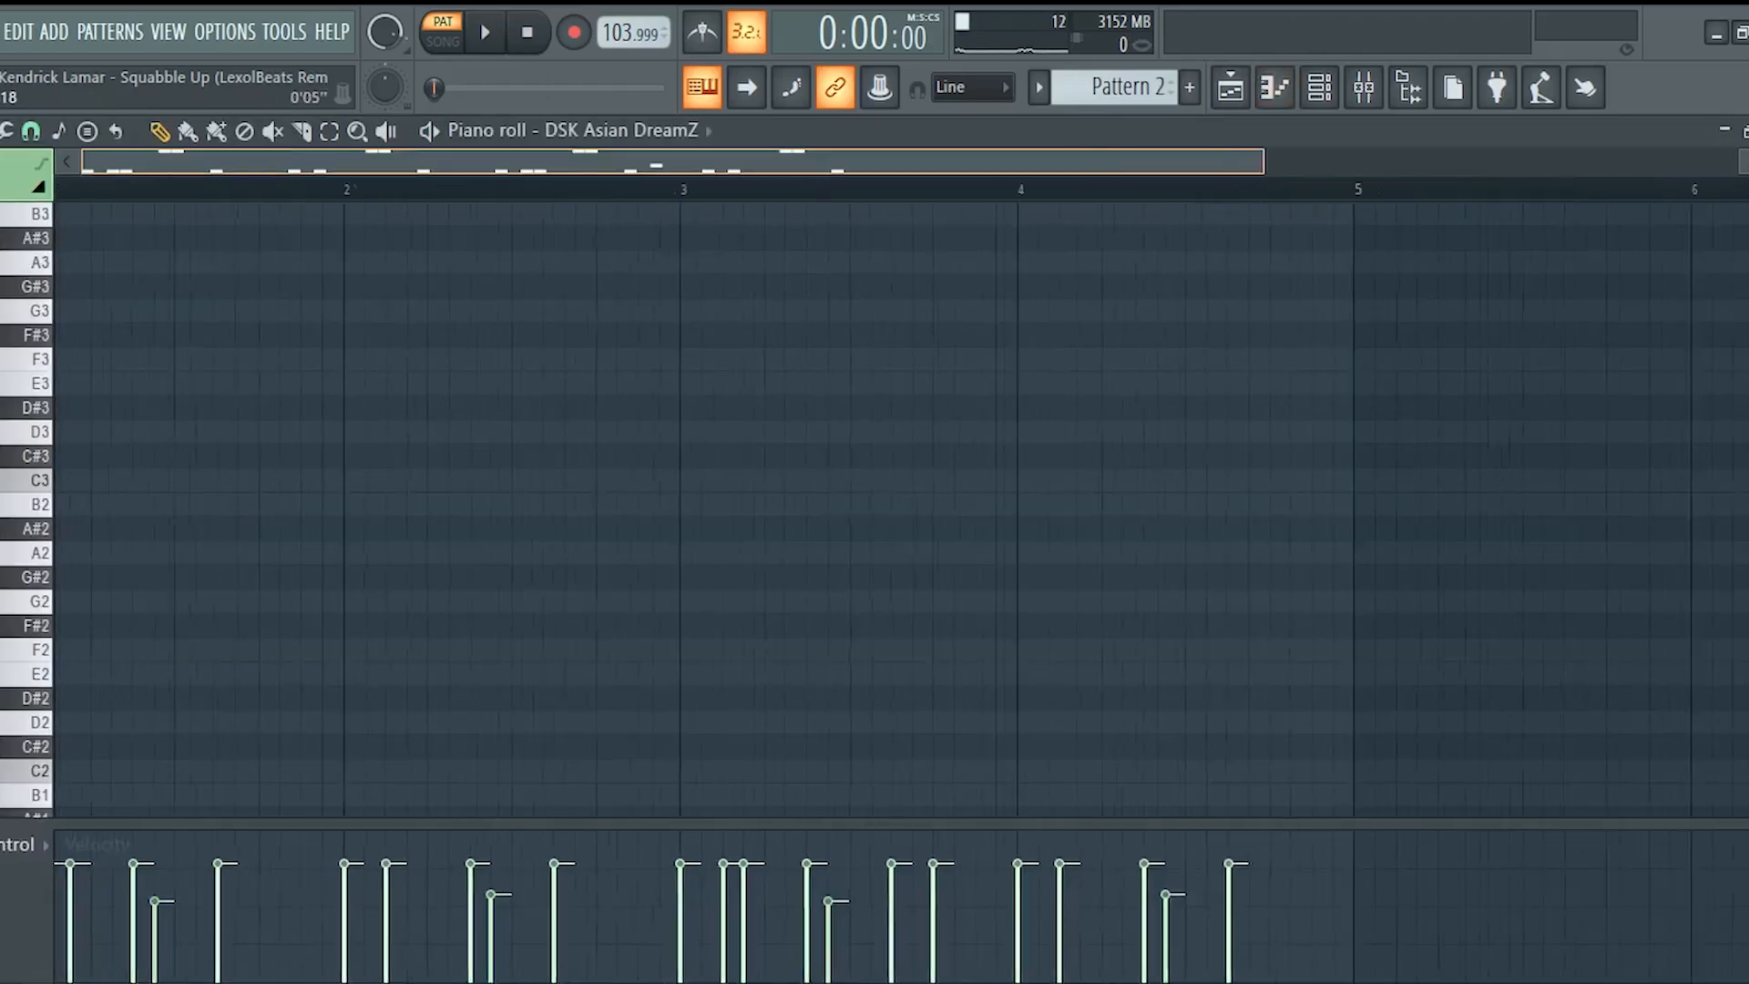
# Open the DSK Asian DreamZ instrument from the channel rack and reposition its window.
pyautogui.click(1319, 88)
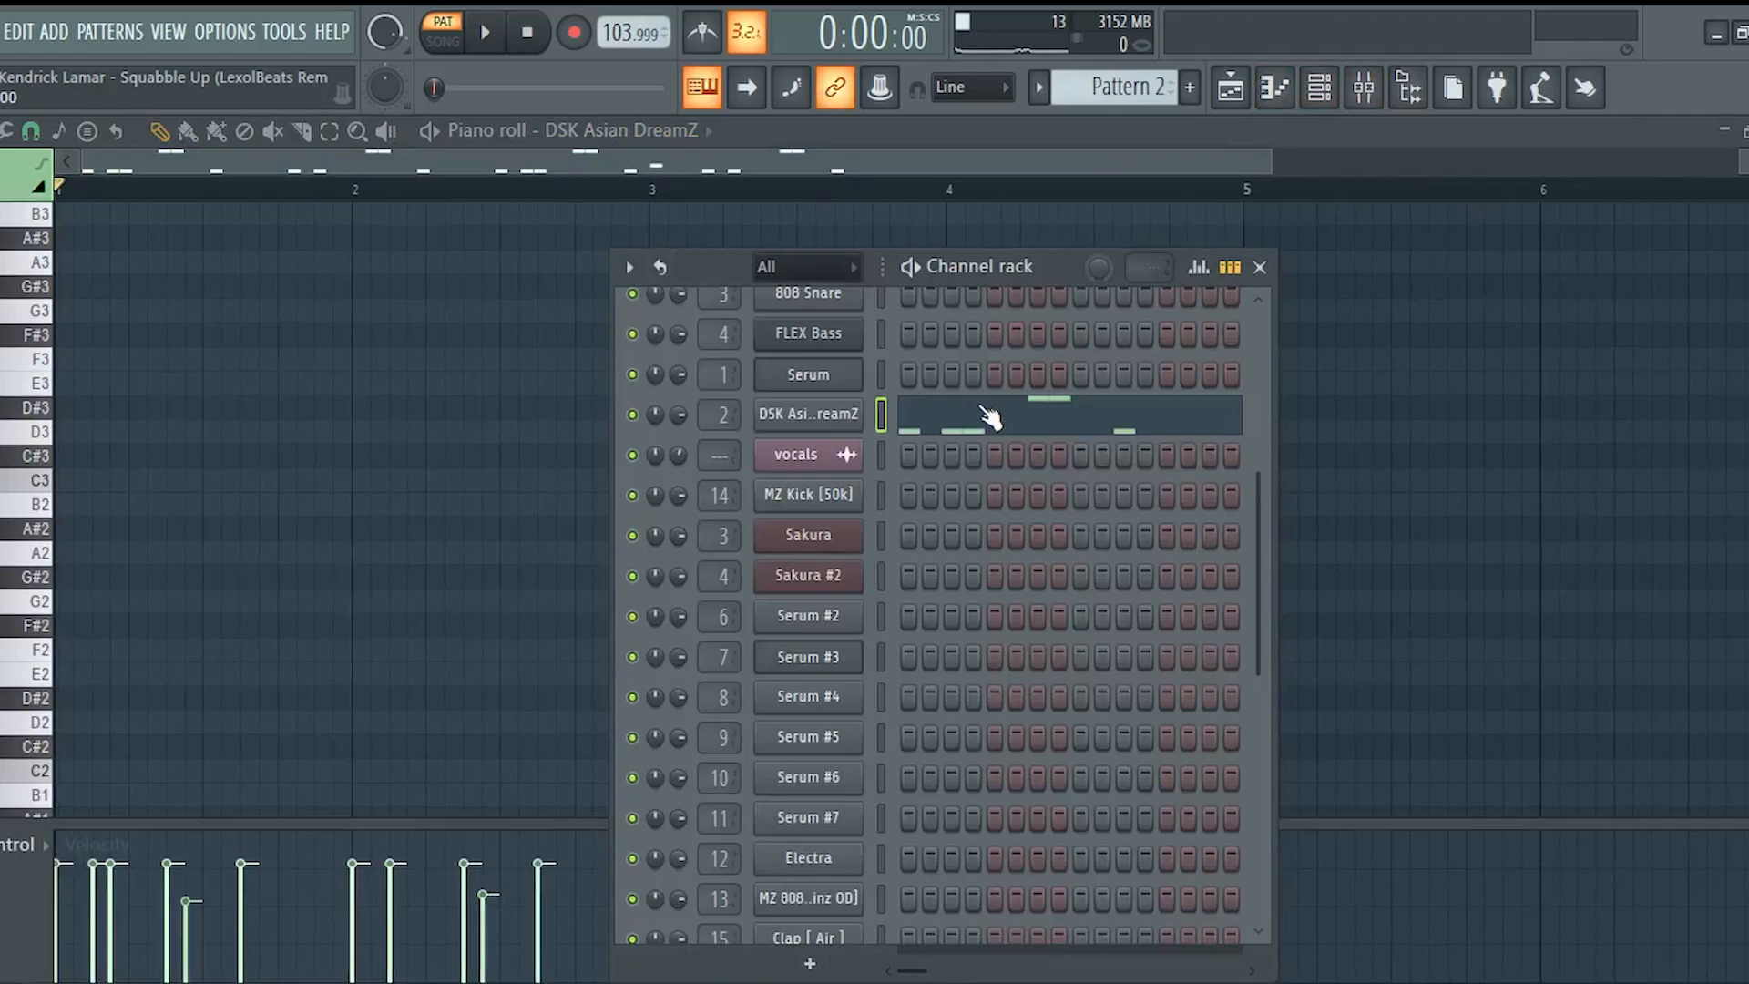
pyautogui.click(820, 410)
pyautogui.moveTo(583, 299); pyautogui.dragTo(714, 310)
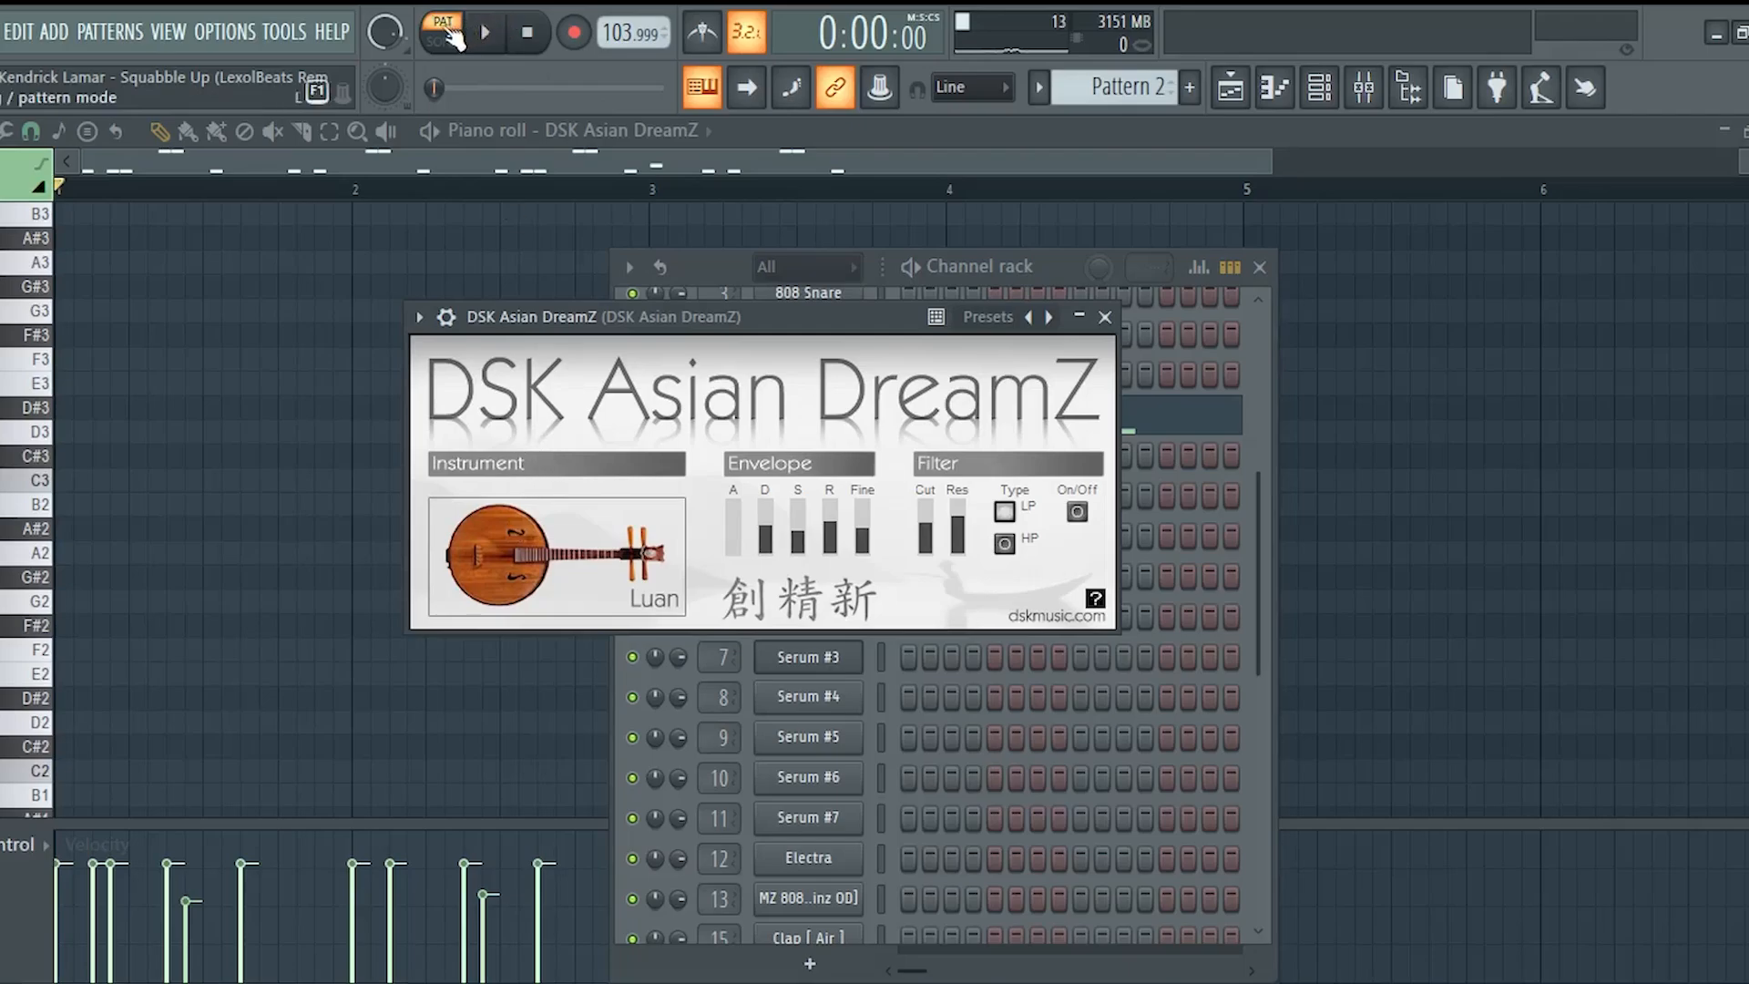
# Play Pattern 2 and examine its notes around F5 and C6 in the piano roll with the instrument window out of the way.
pyautogui.click(488, 41)
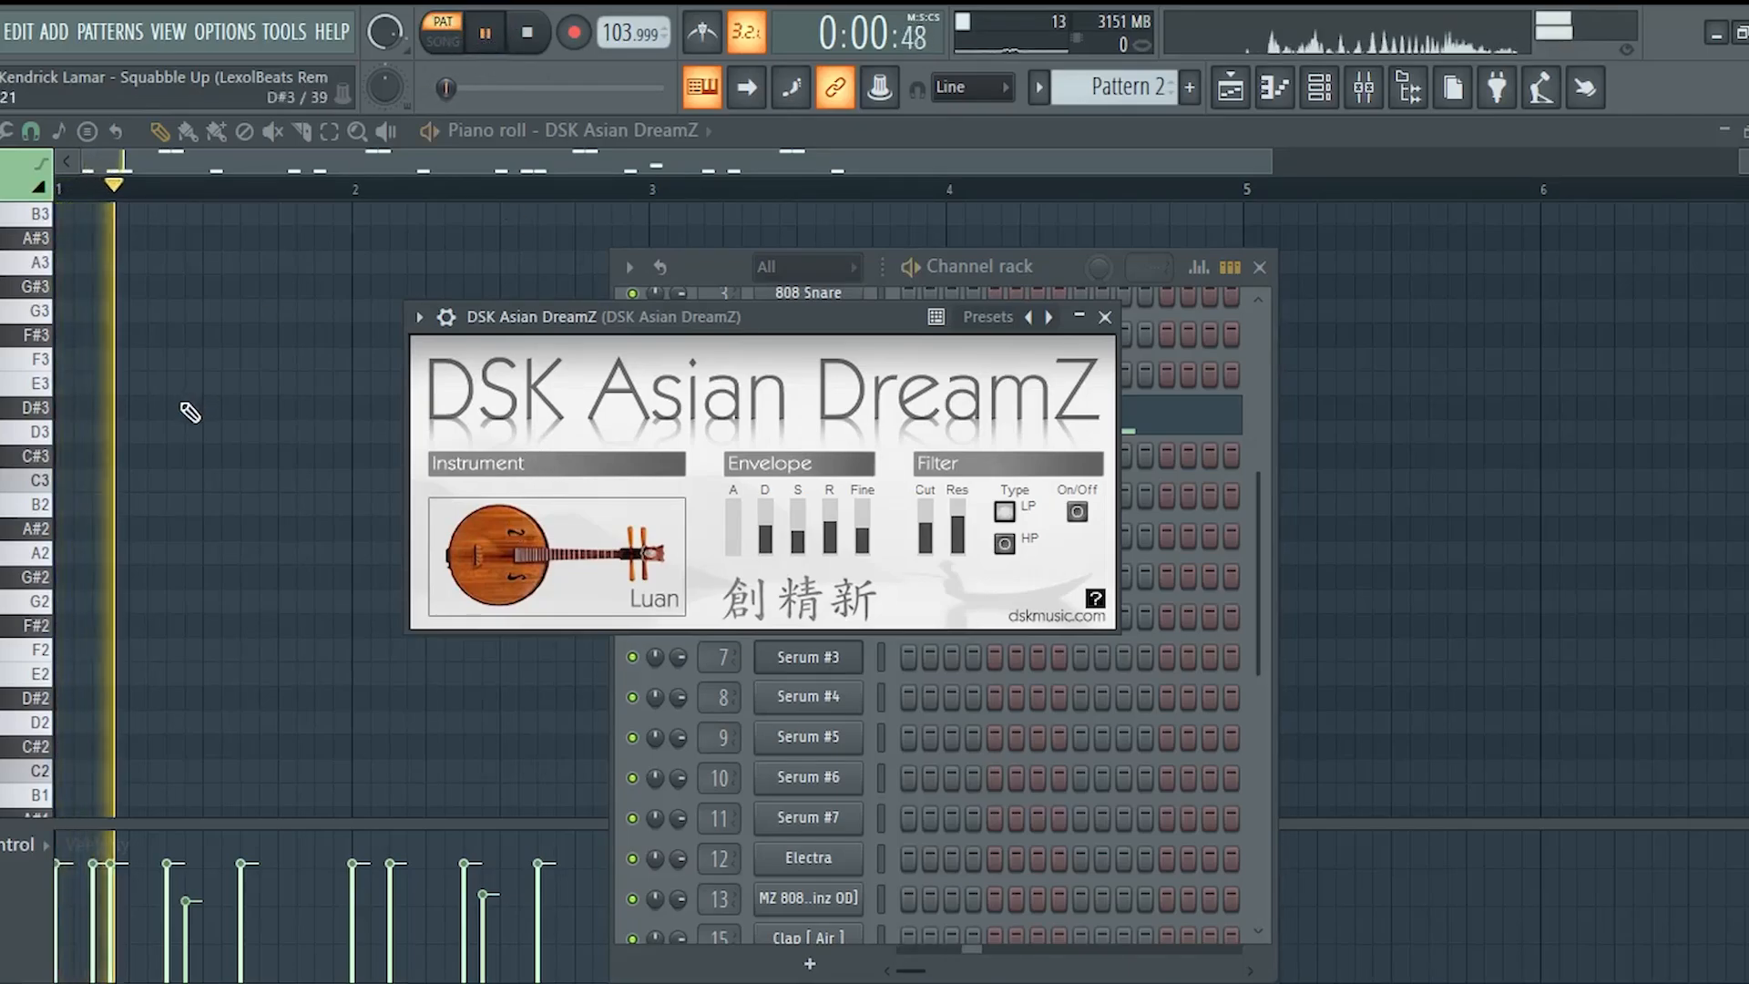
pyautogui.scroll(6, 188, 419)
pyautogui.scroll(1, 180, 414)
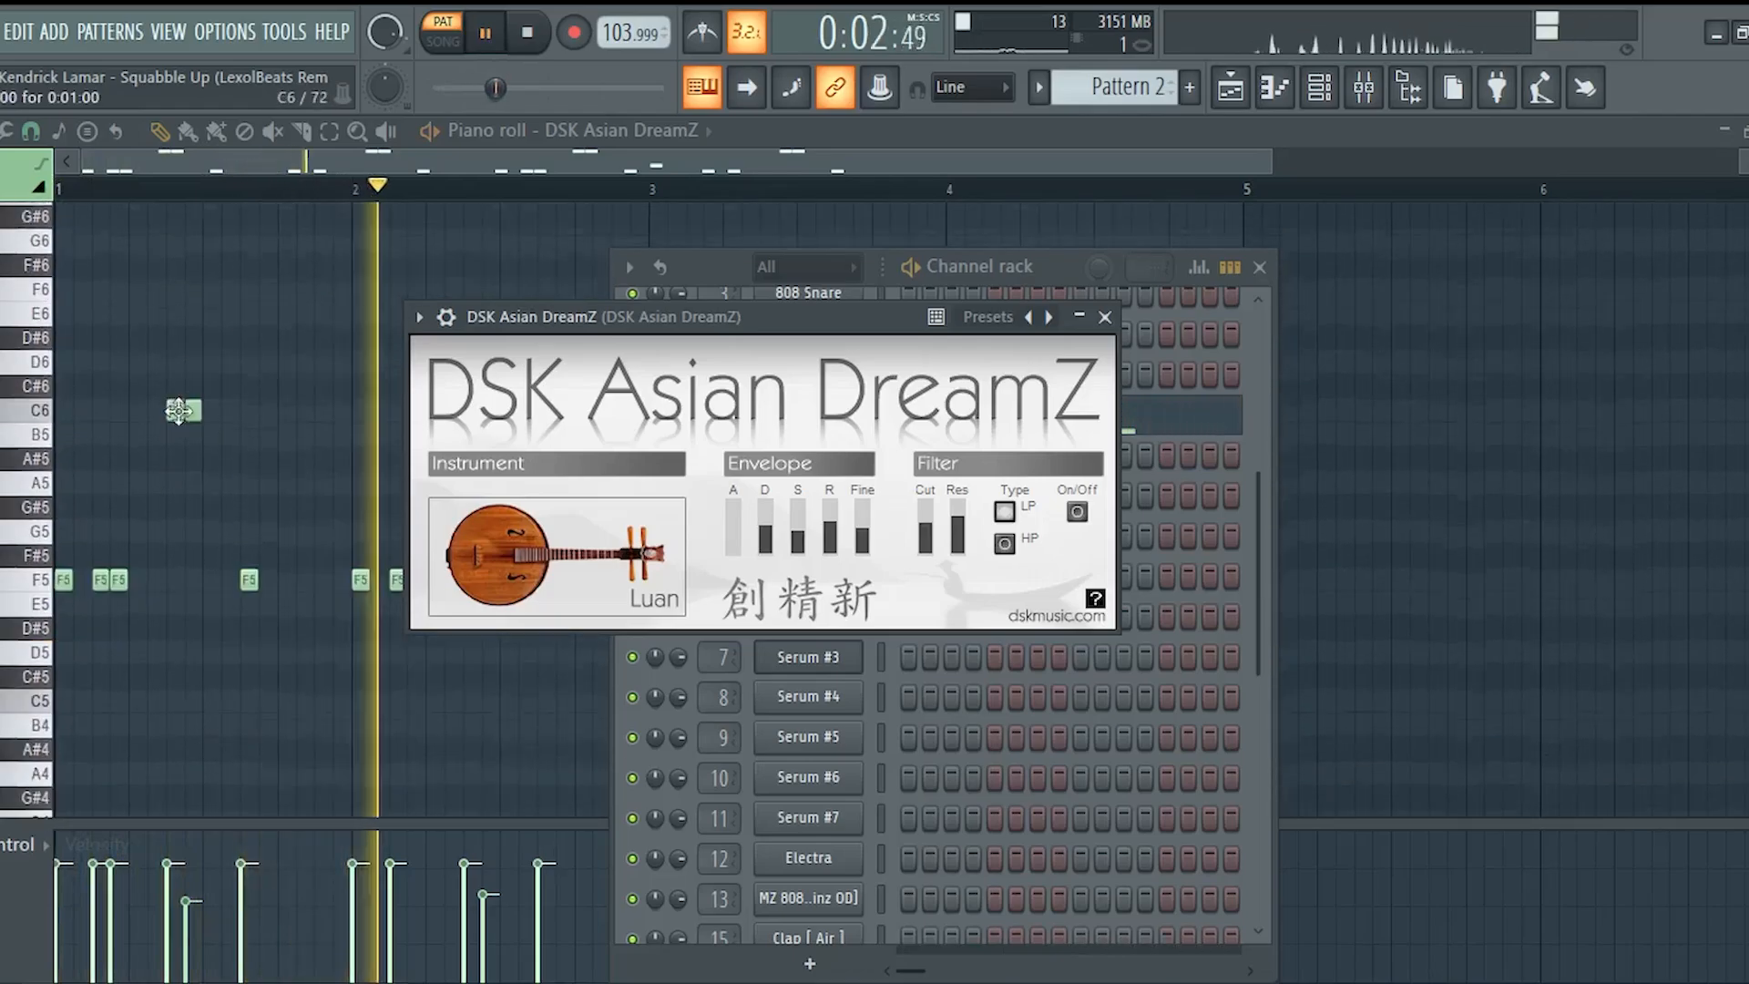
pyautogui.click(552, 157)
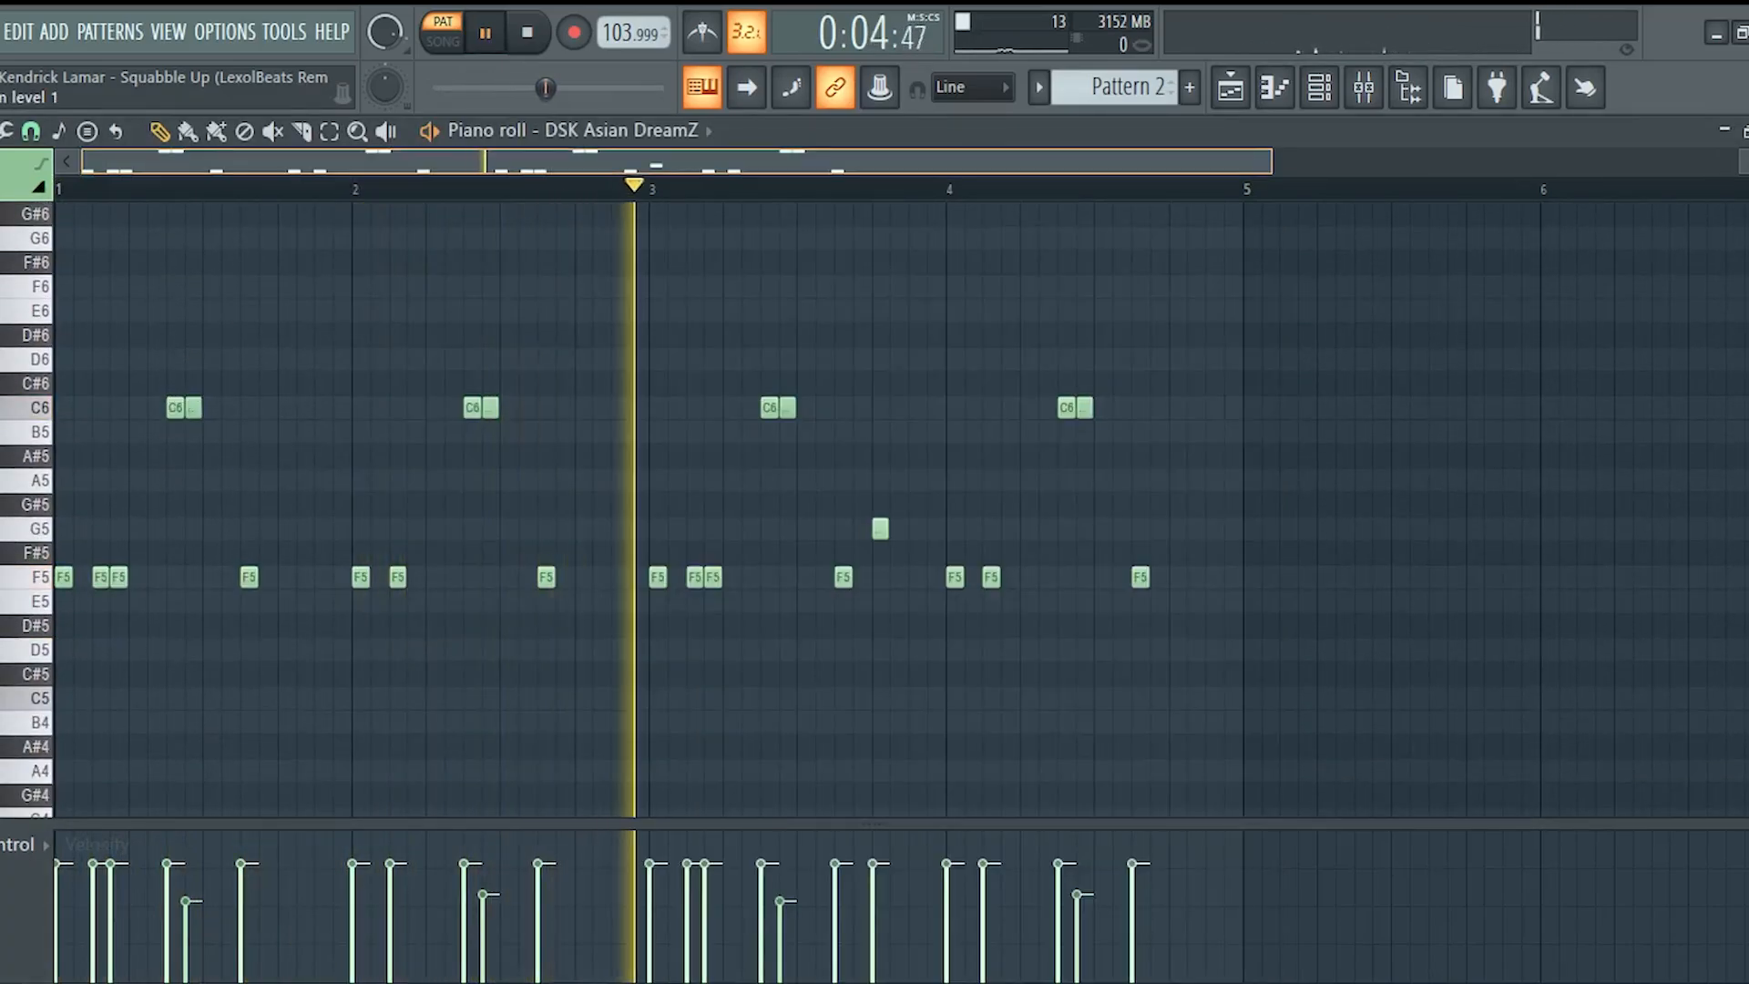
# Open Pattern 3's Sakura notes in the piano roll and play the short phrase in both octaves.
pyautogui.scroll(1, 552, 157)
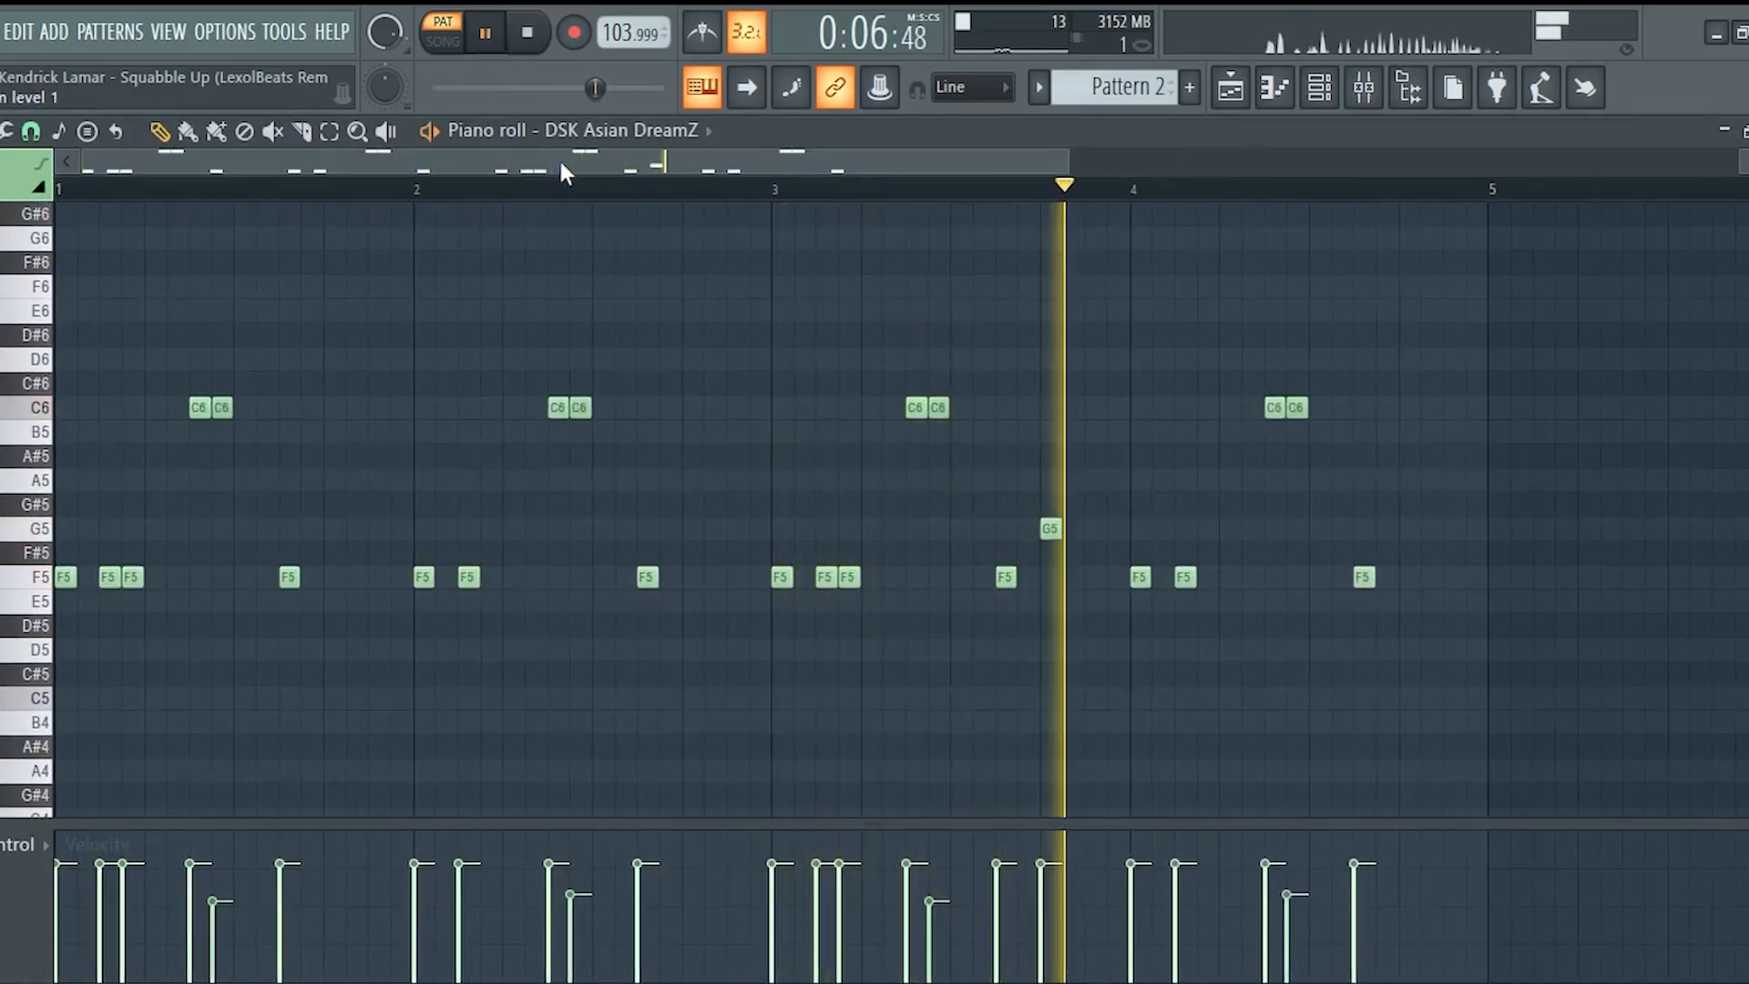
pyautogui.click(1322, 105)
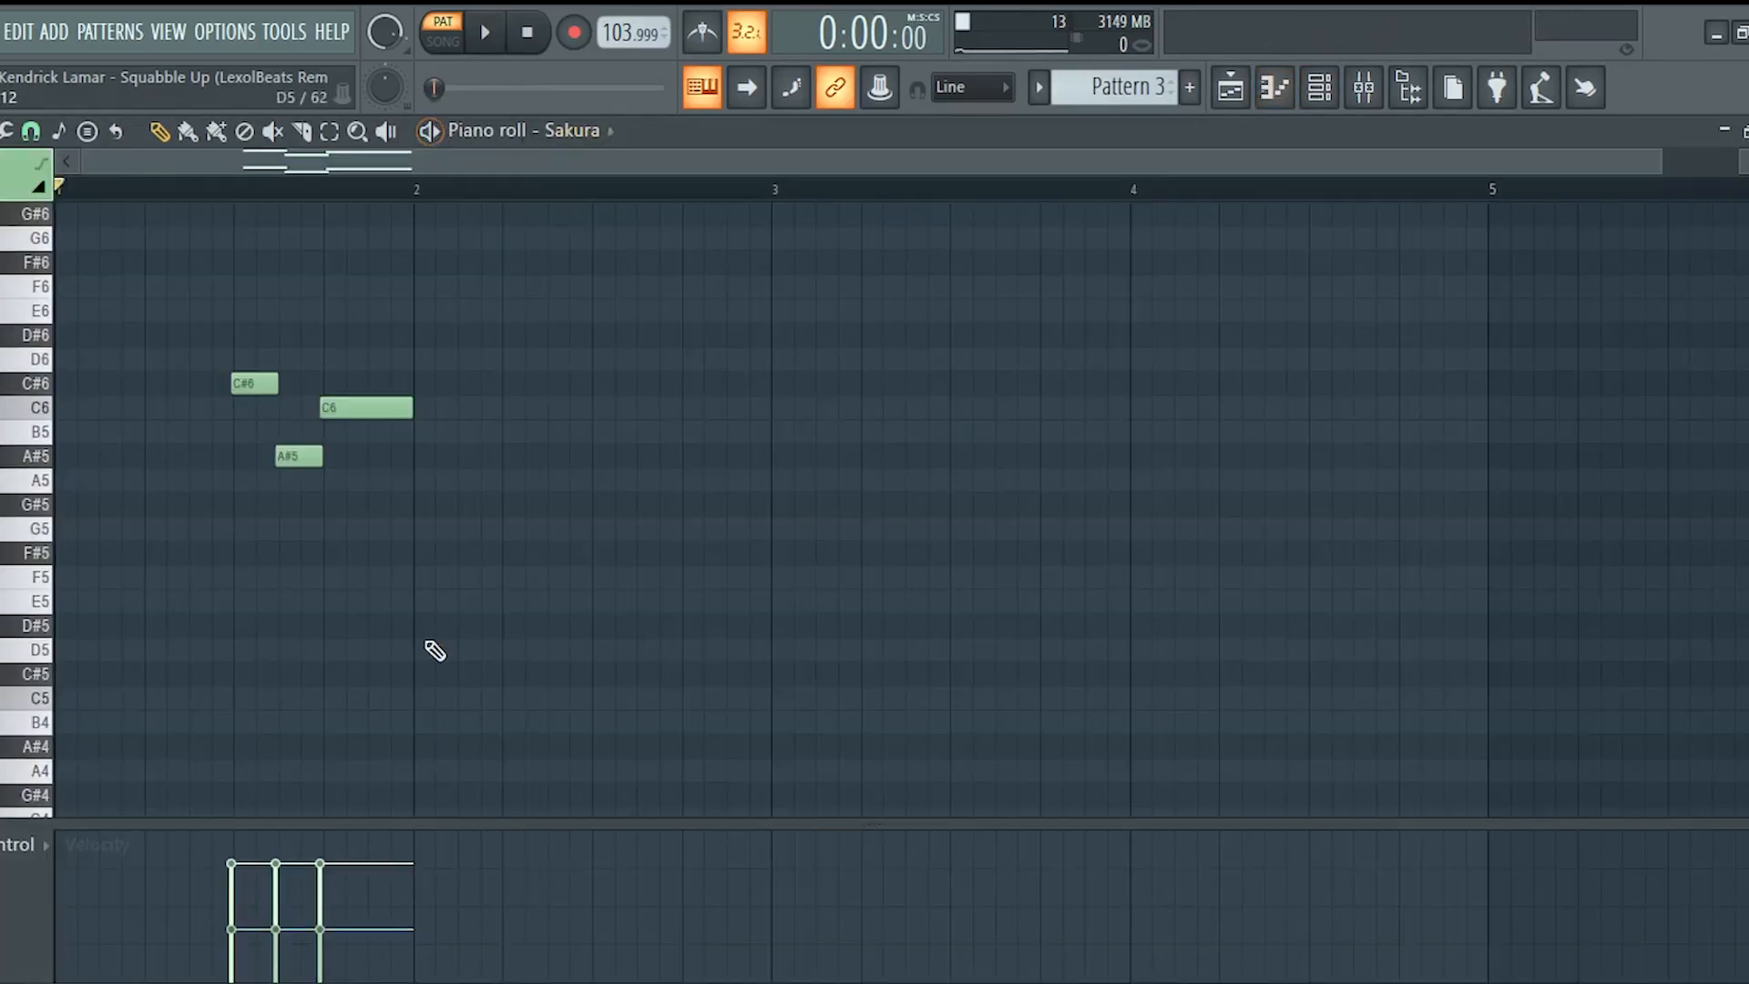
pyautogui.scroll(3, 427, 641)
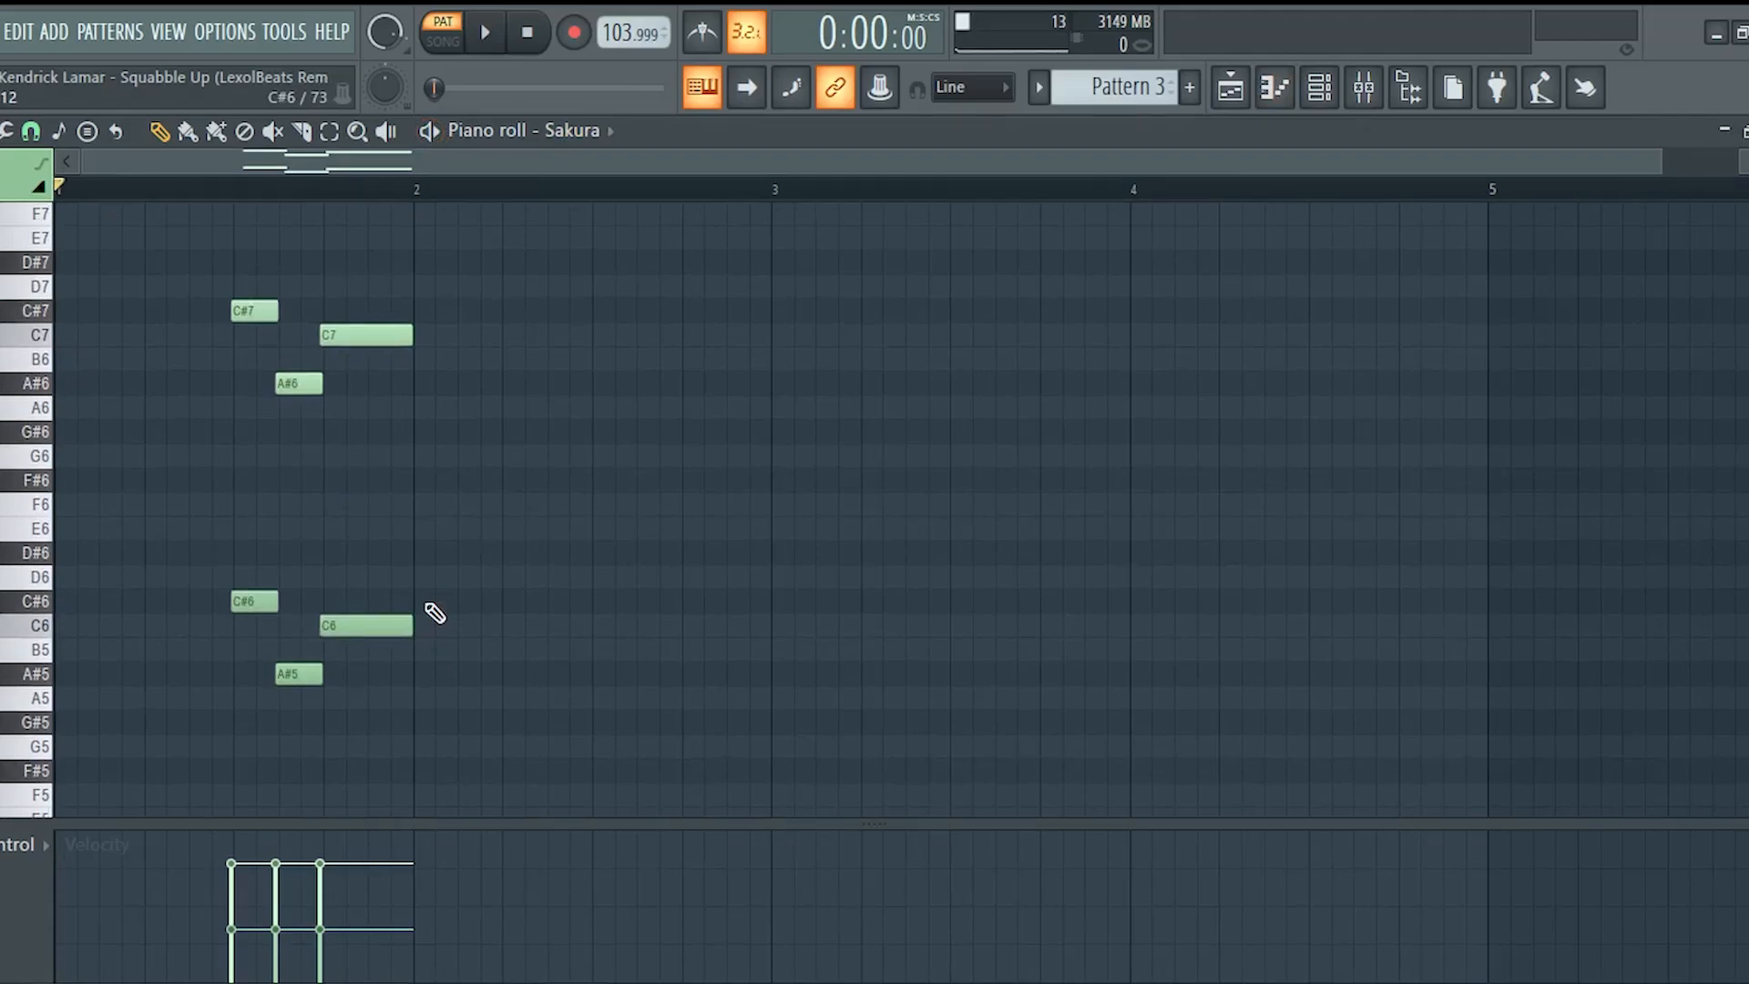
pyautogui.click(432, 138)
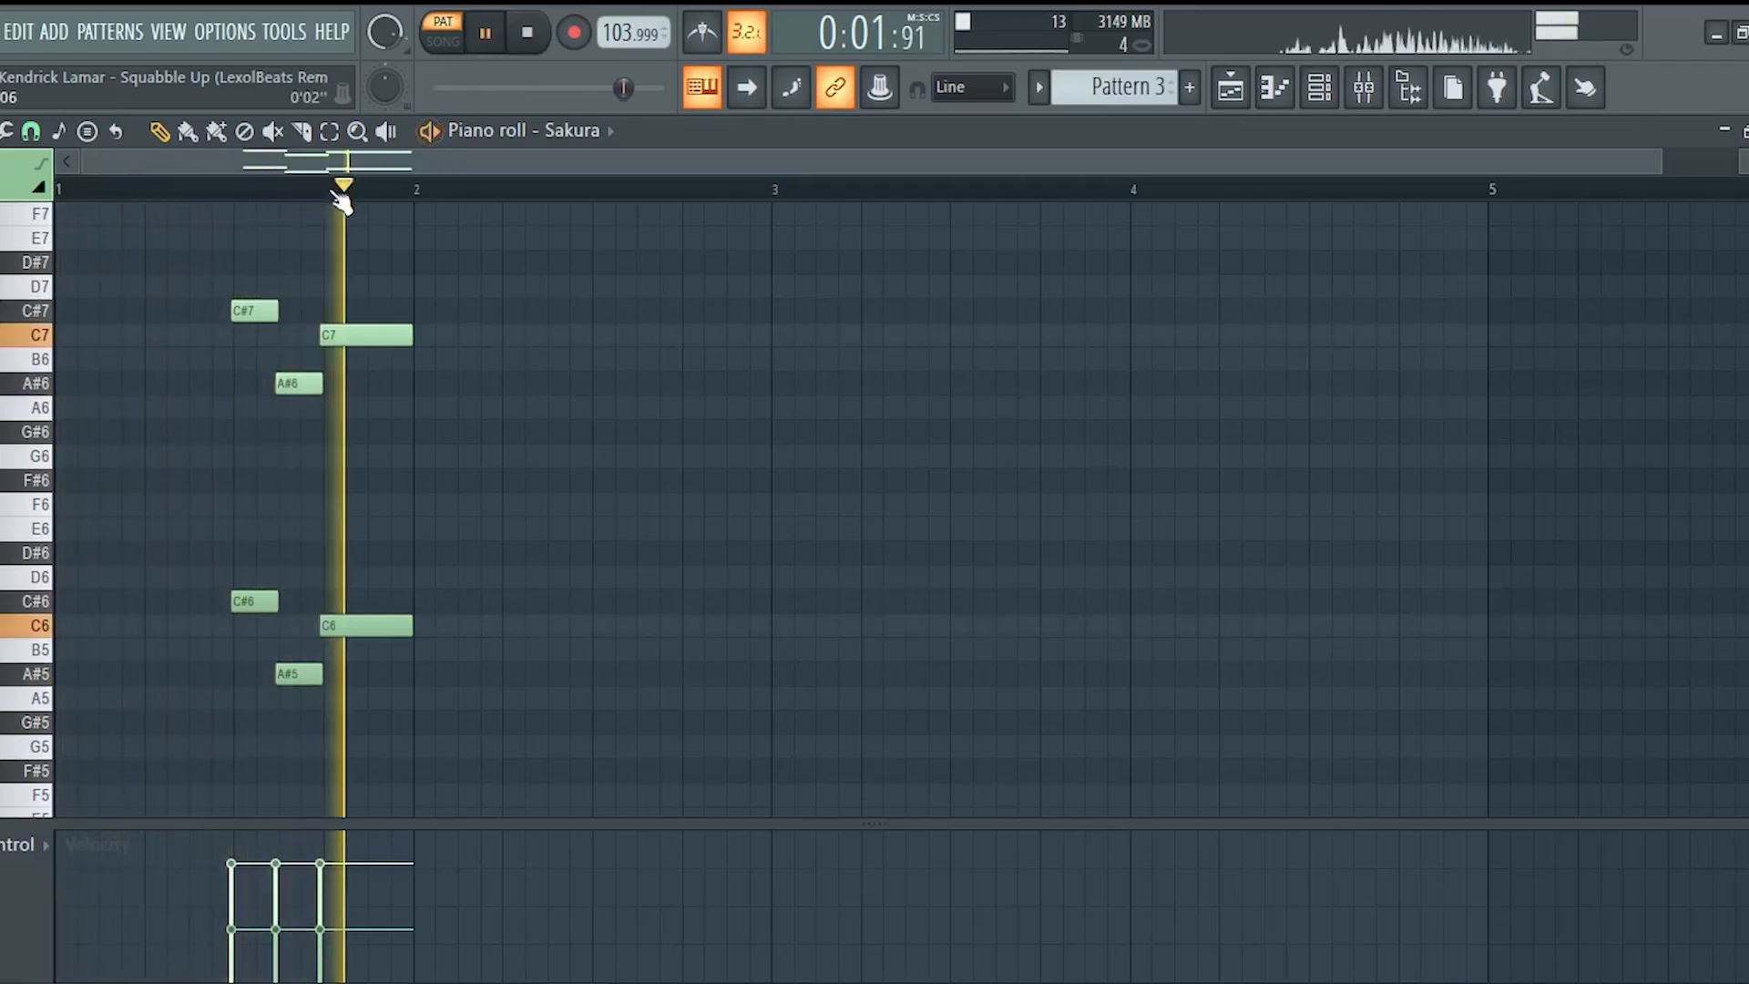
pyautogui.press('space')
# Solo the Blips track in the playlist, set the song position to bar 5 and open Pattern 4 in the piano roll.
pyautogui.click(1229, 91)
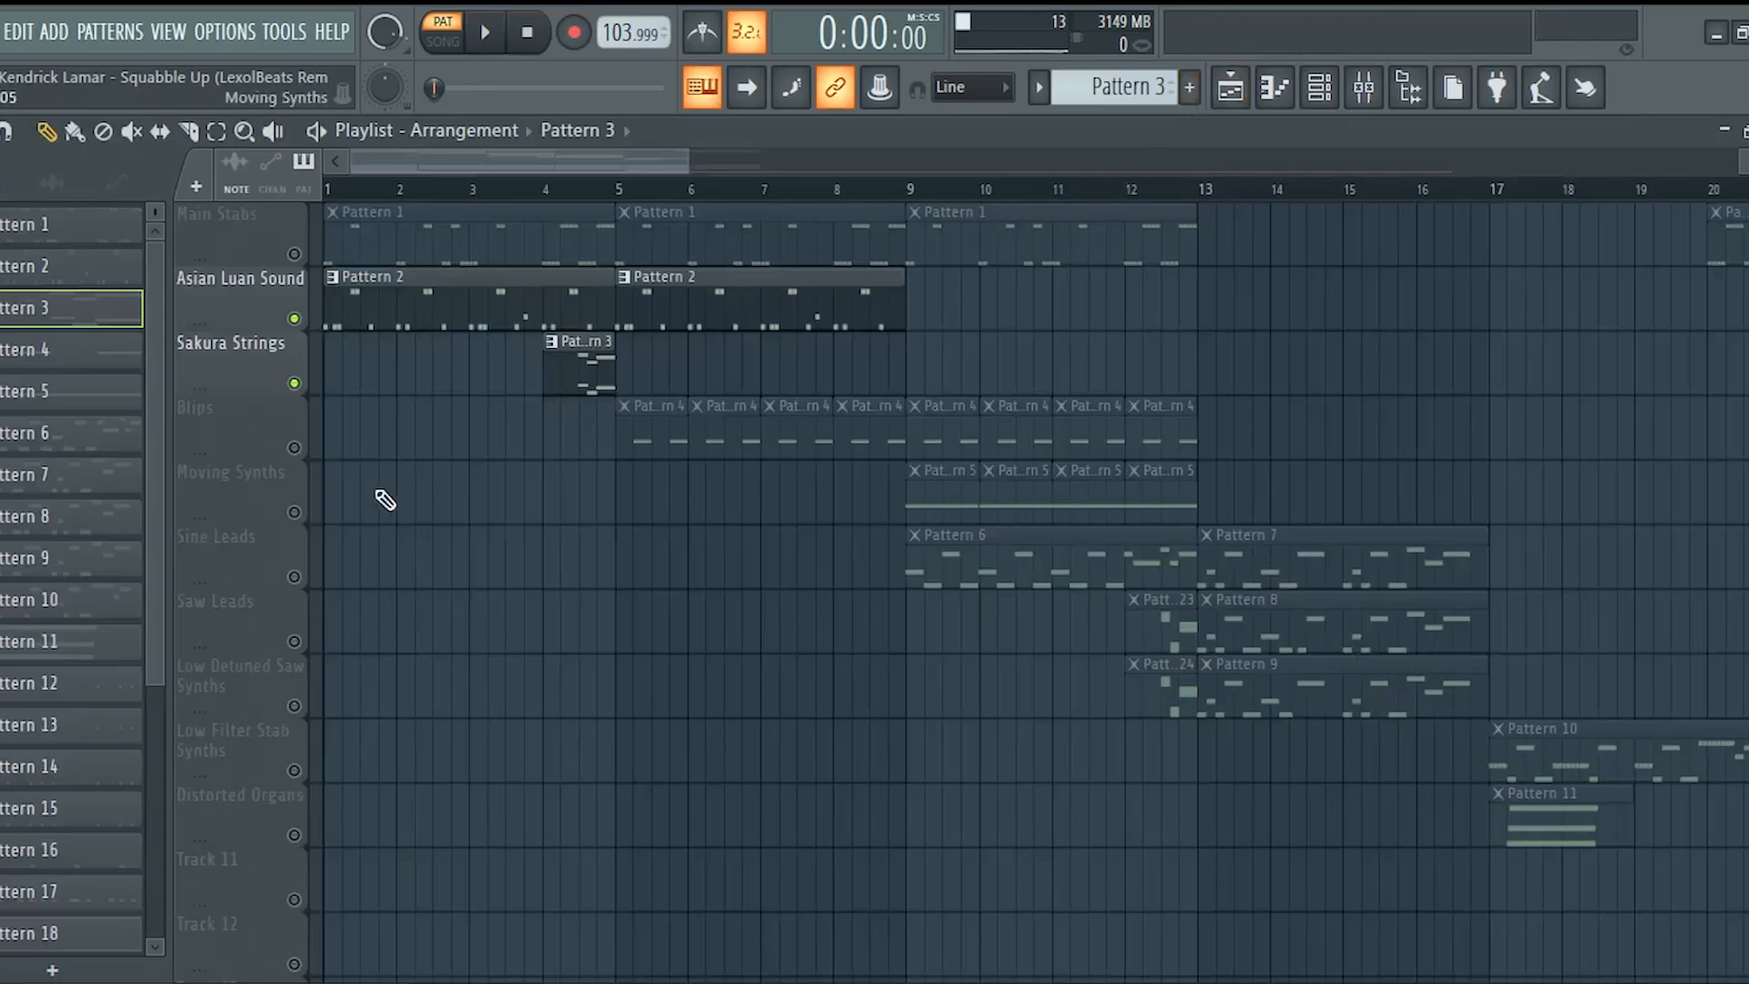
pyautogui.rightClick(295, 448)
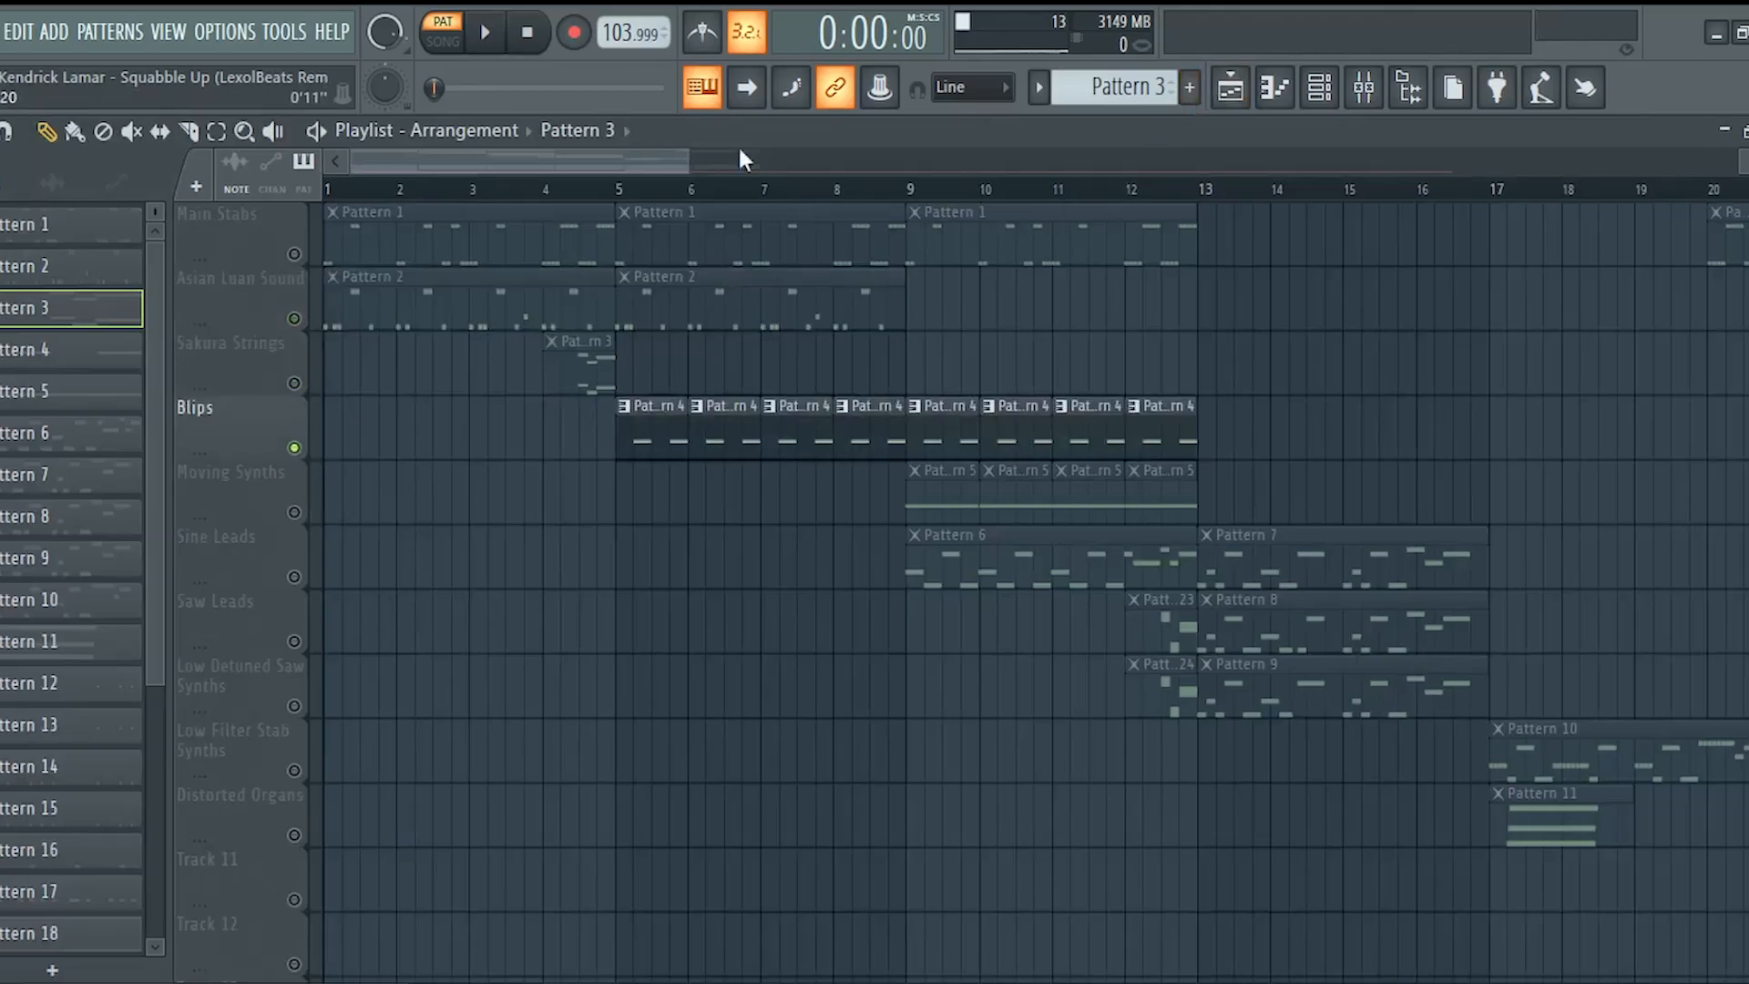
pyautogui.click(624, 188)
pyautogui.doubleClick(655, 441)
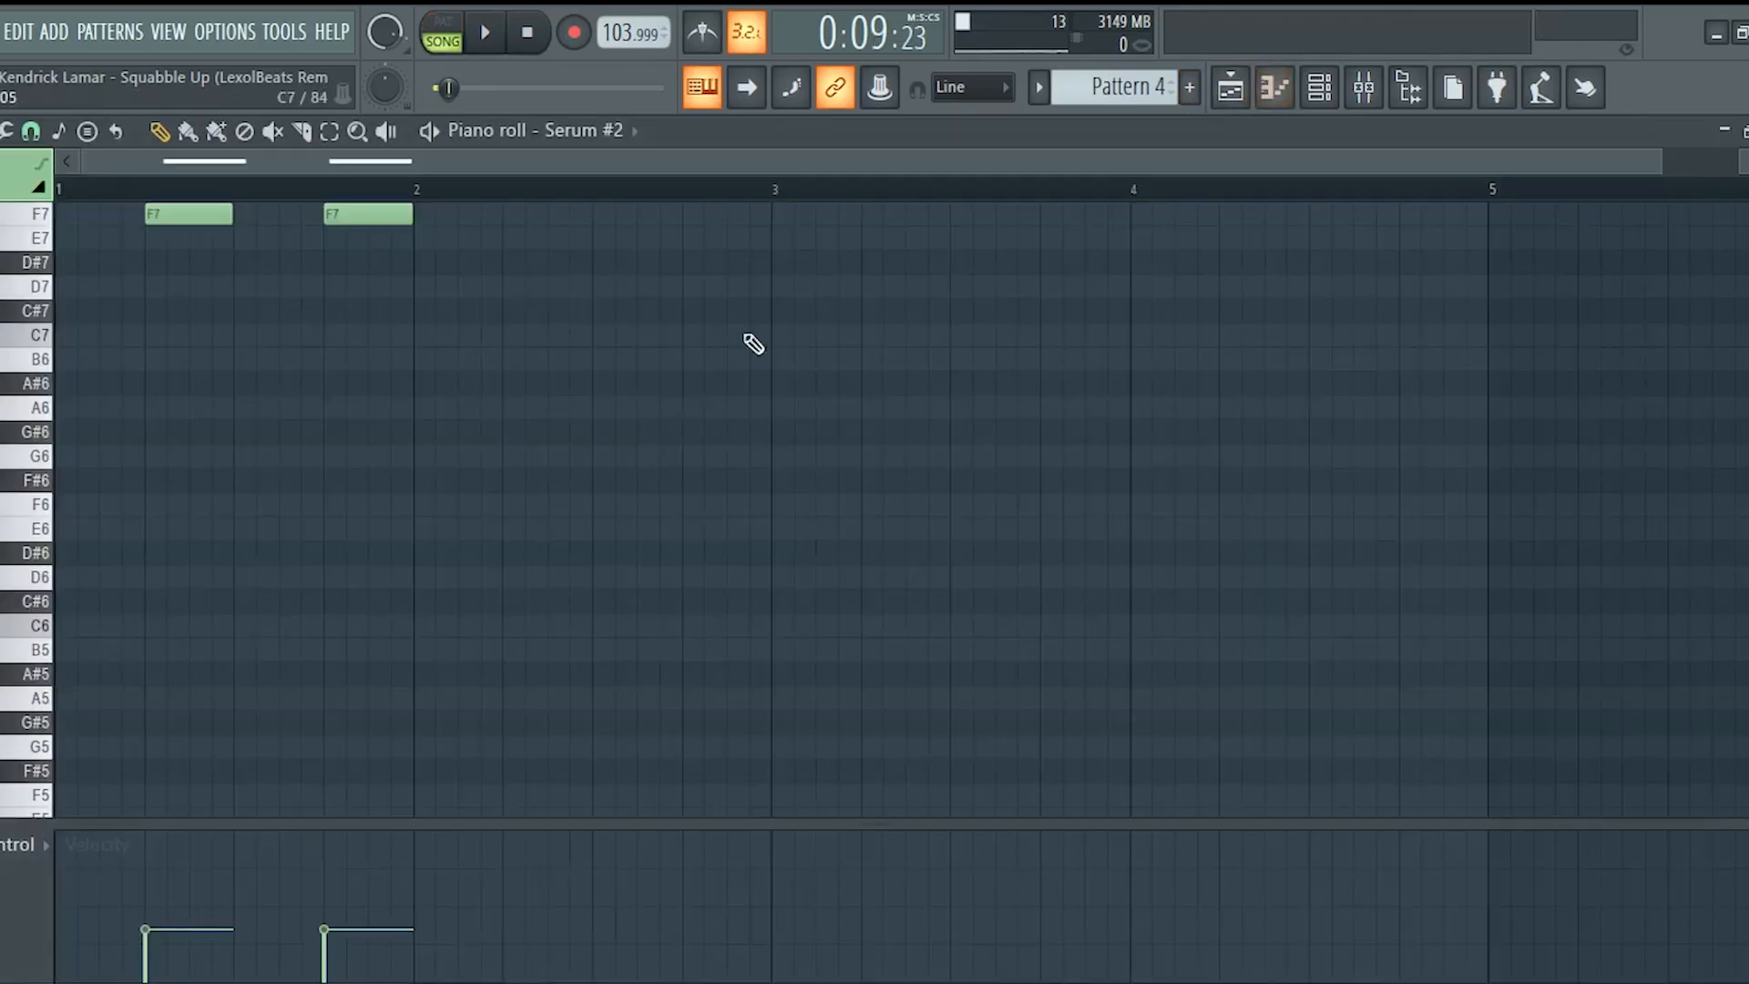
# Open the Serum #2 instrument from the channel rack and listen to the Blips track with its oscillator settings in view.
pyautogui.click(1318, 89)
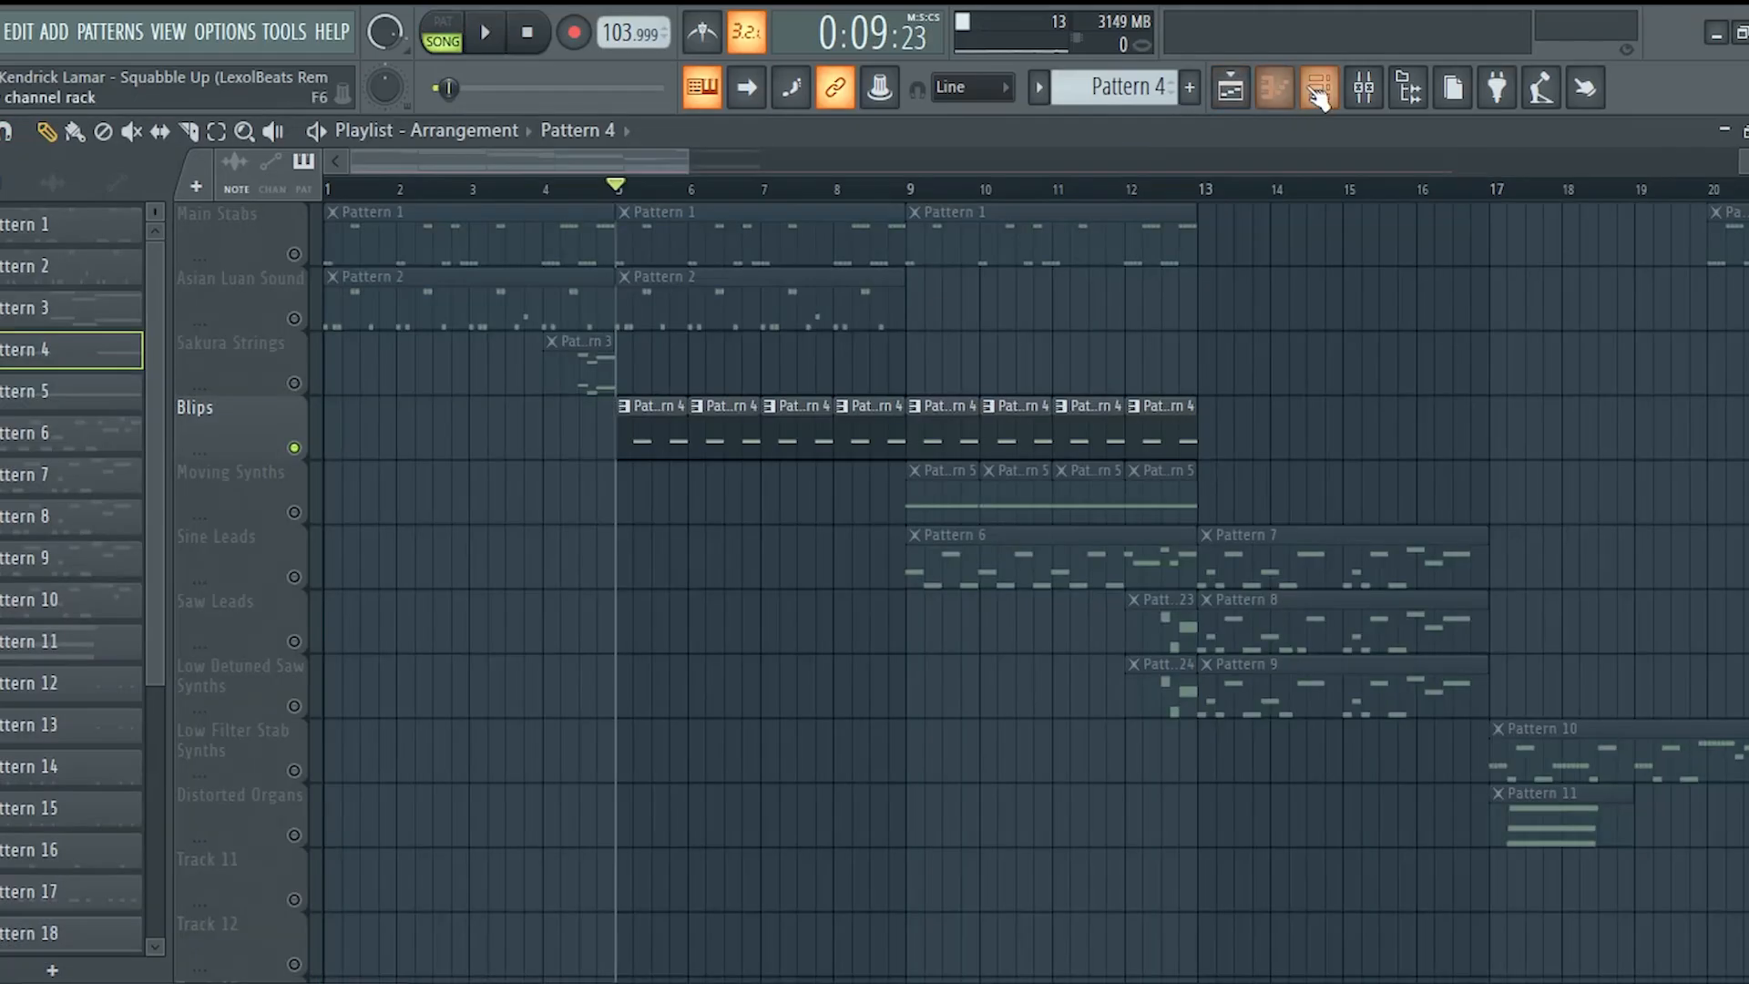
pyautogui.click(1318, 89)
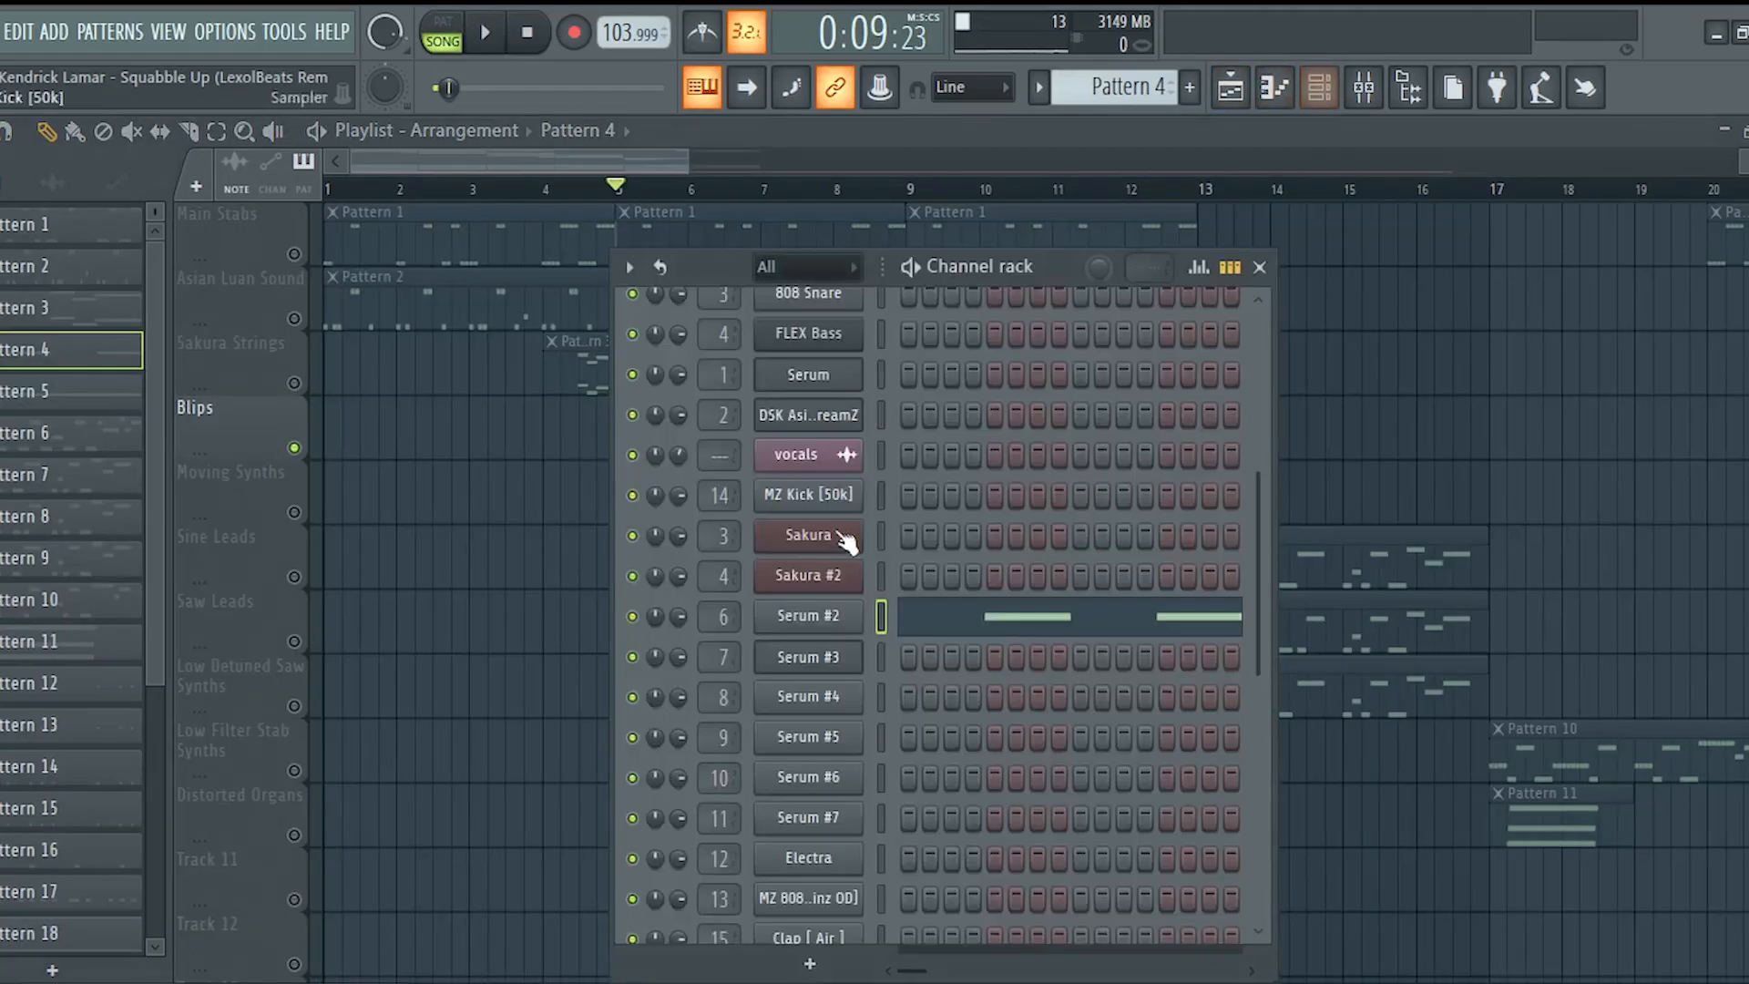
pyautogui.click(825, 614)
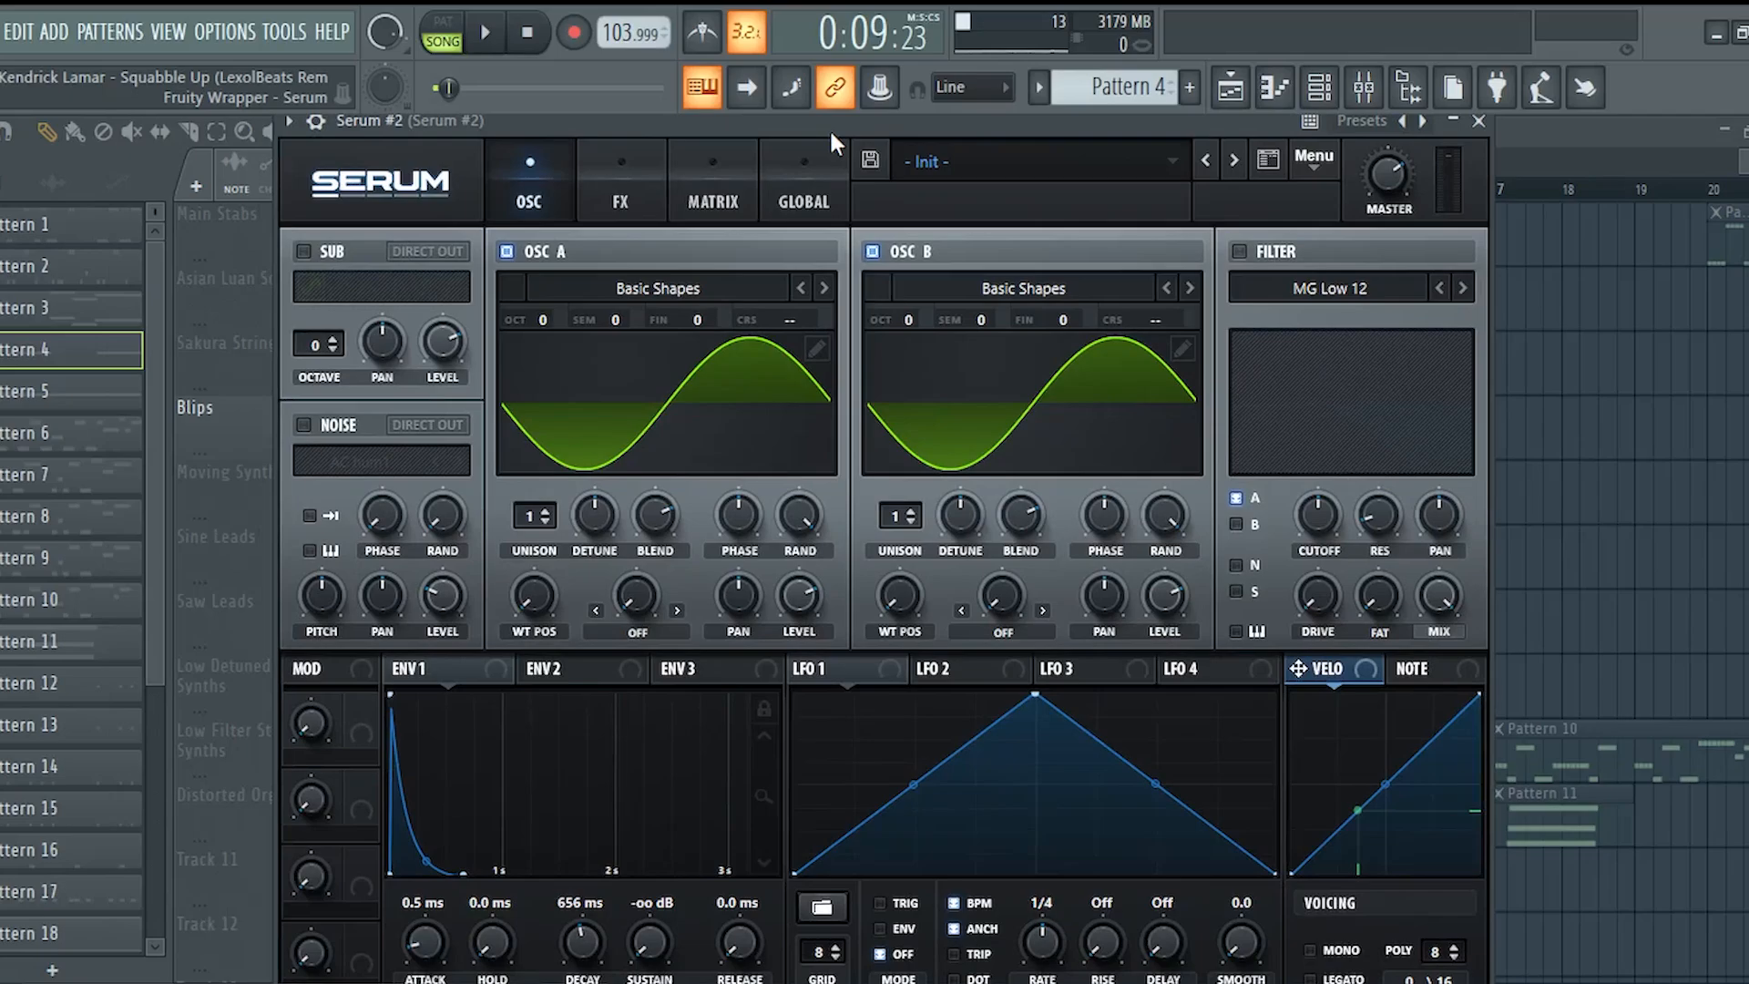
pyautogui.press('space')
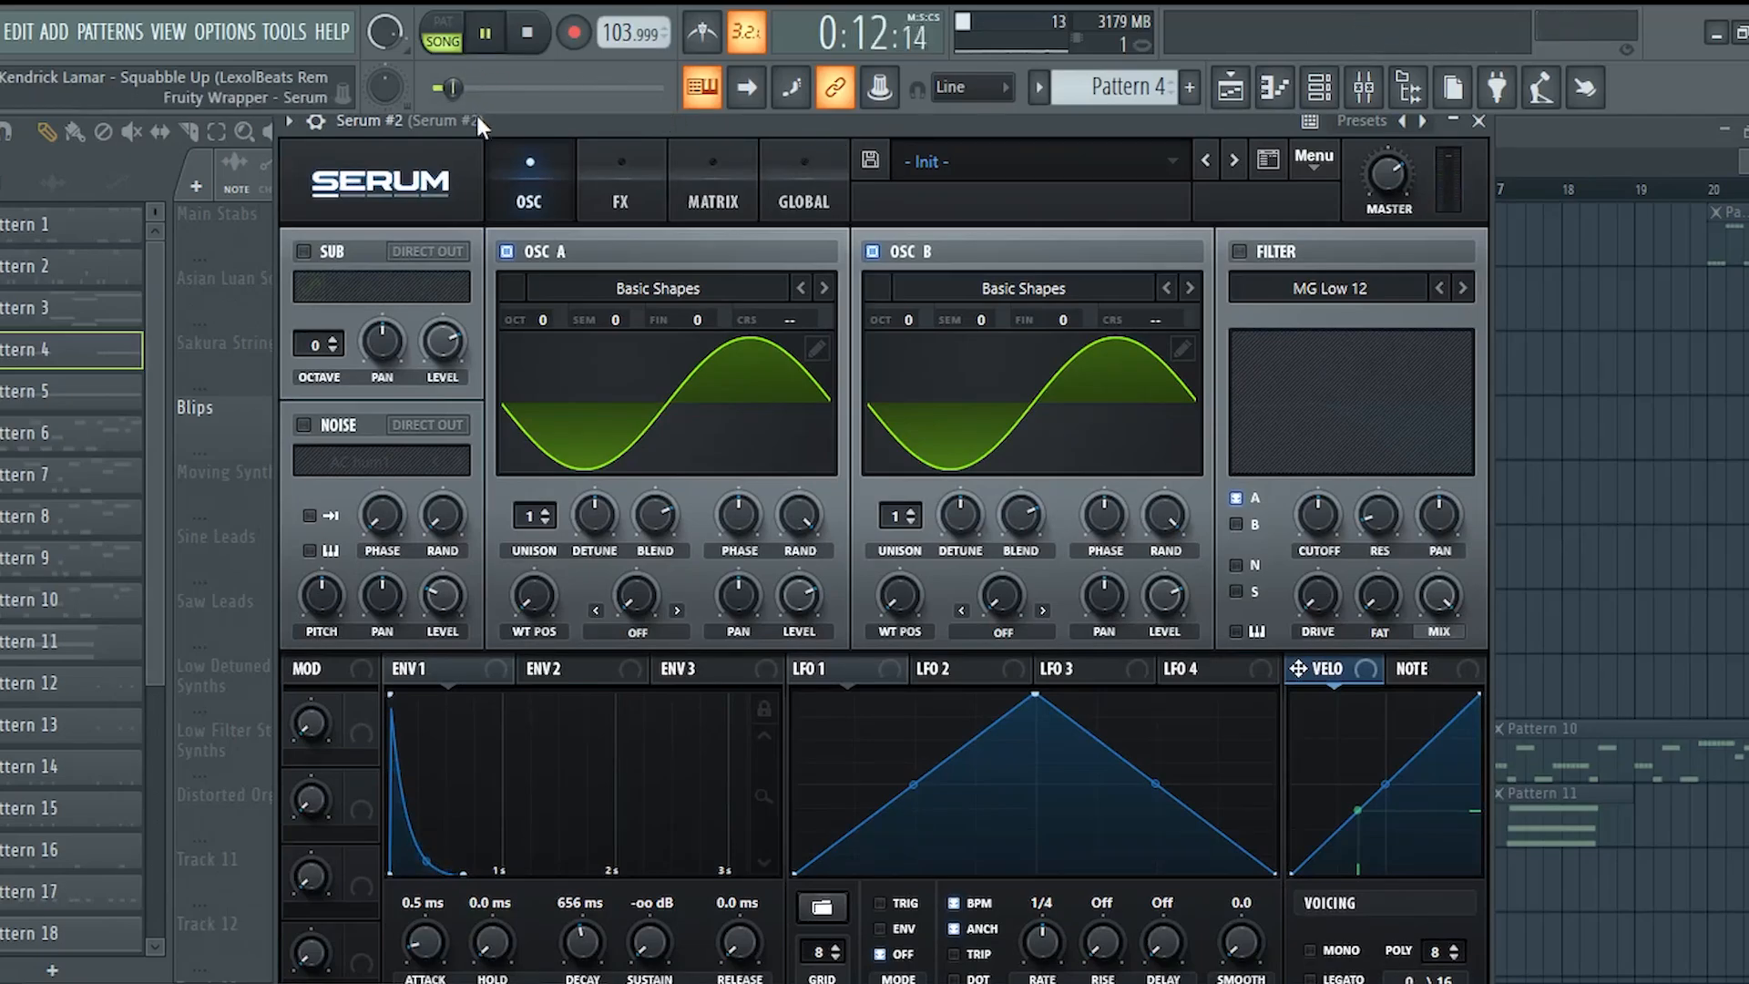
pyautogui.press('space')
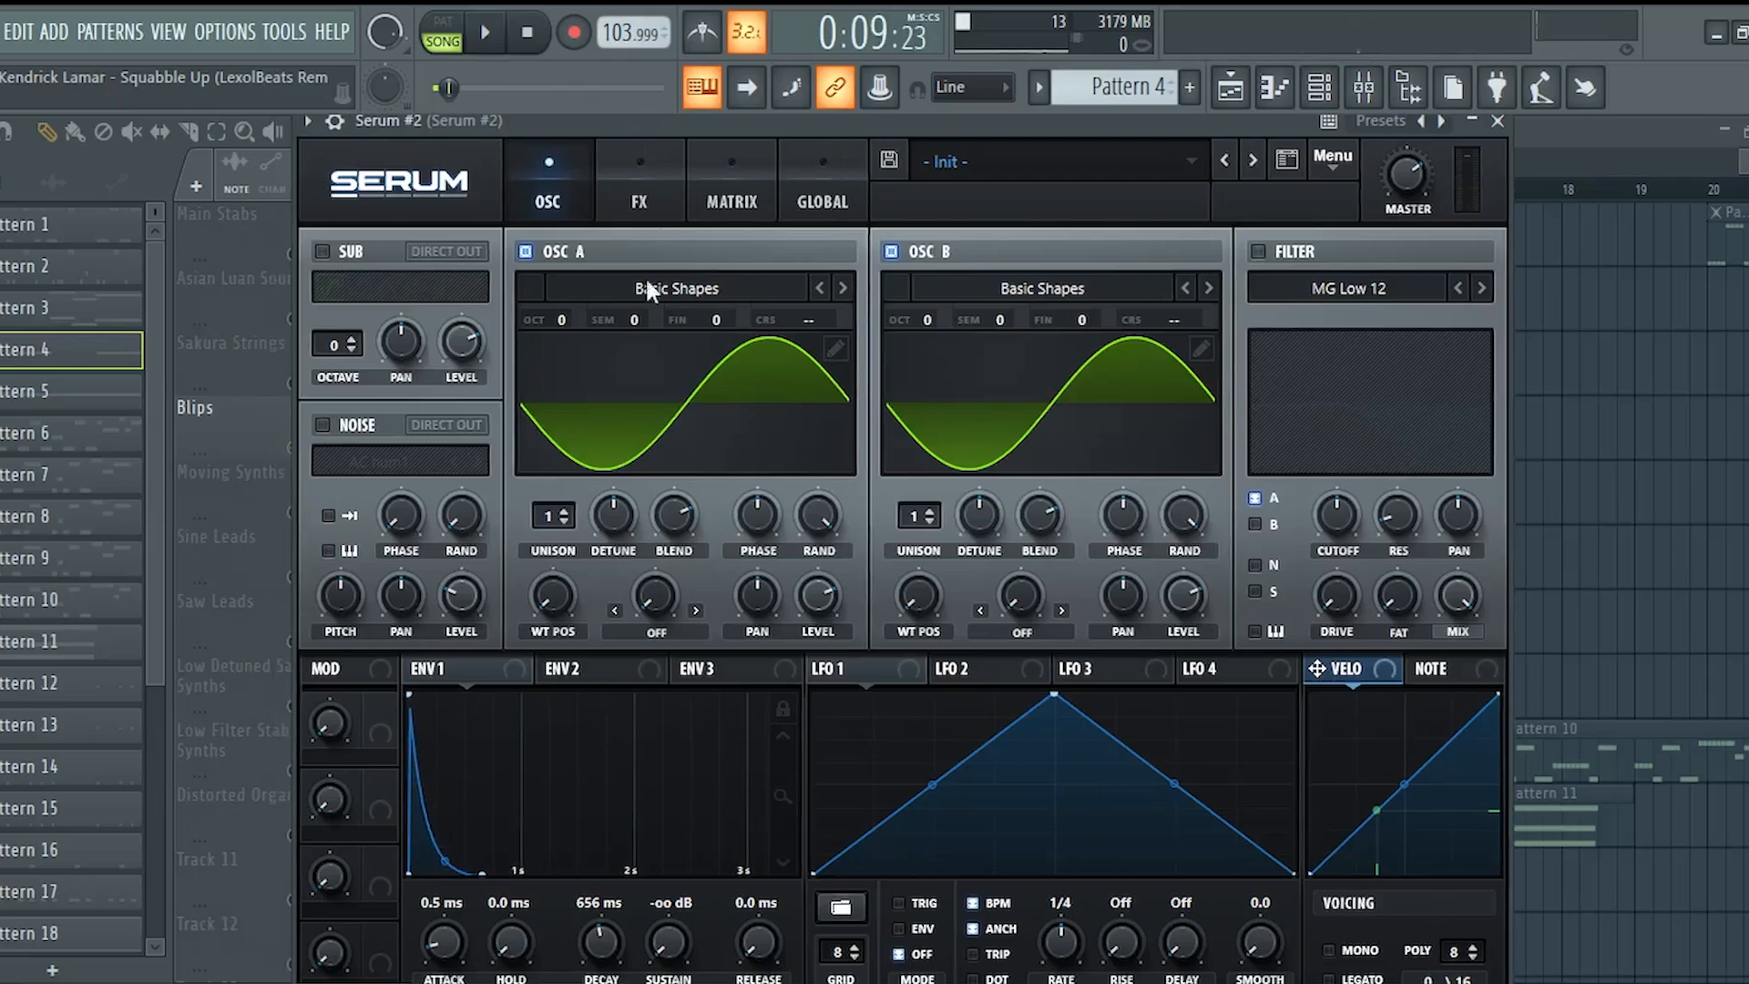
# Examine Serum #2's distortion effect settings and return to its oscillator page.
pyautogui.click(716, 193)
pyautogui.click(643, 215)
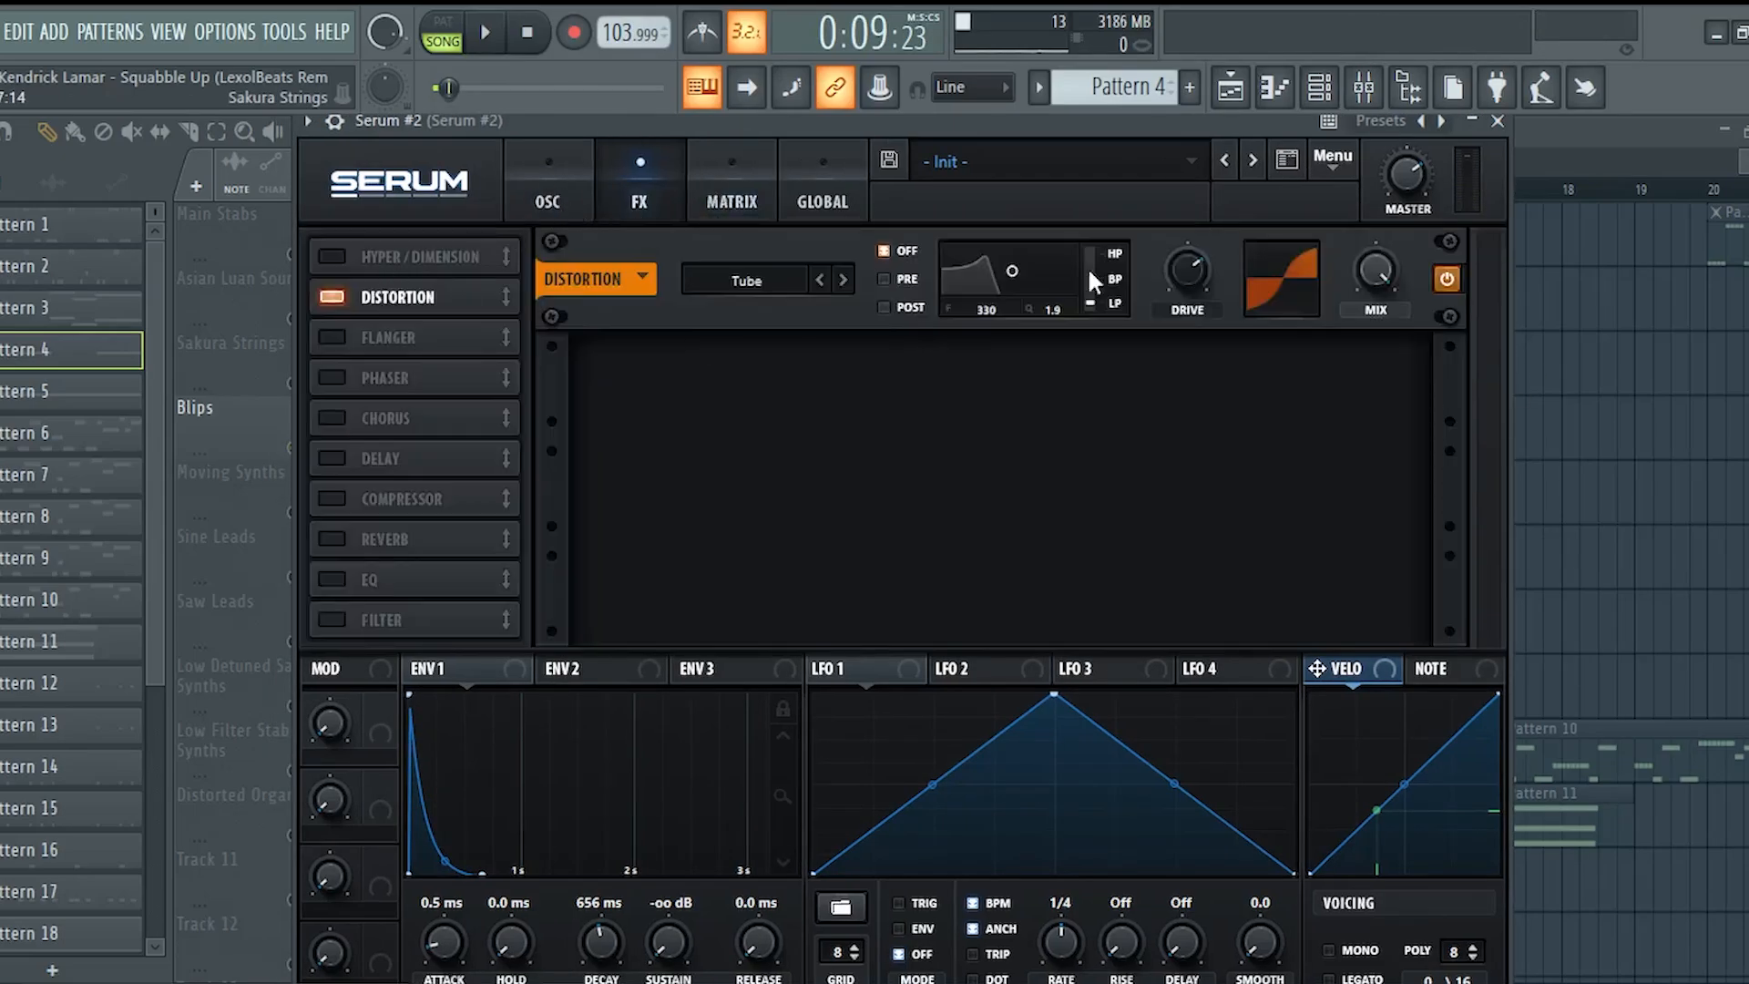
pyautogui.click(546, 191)
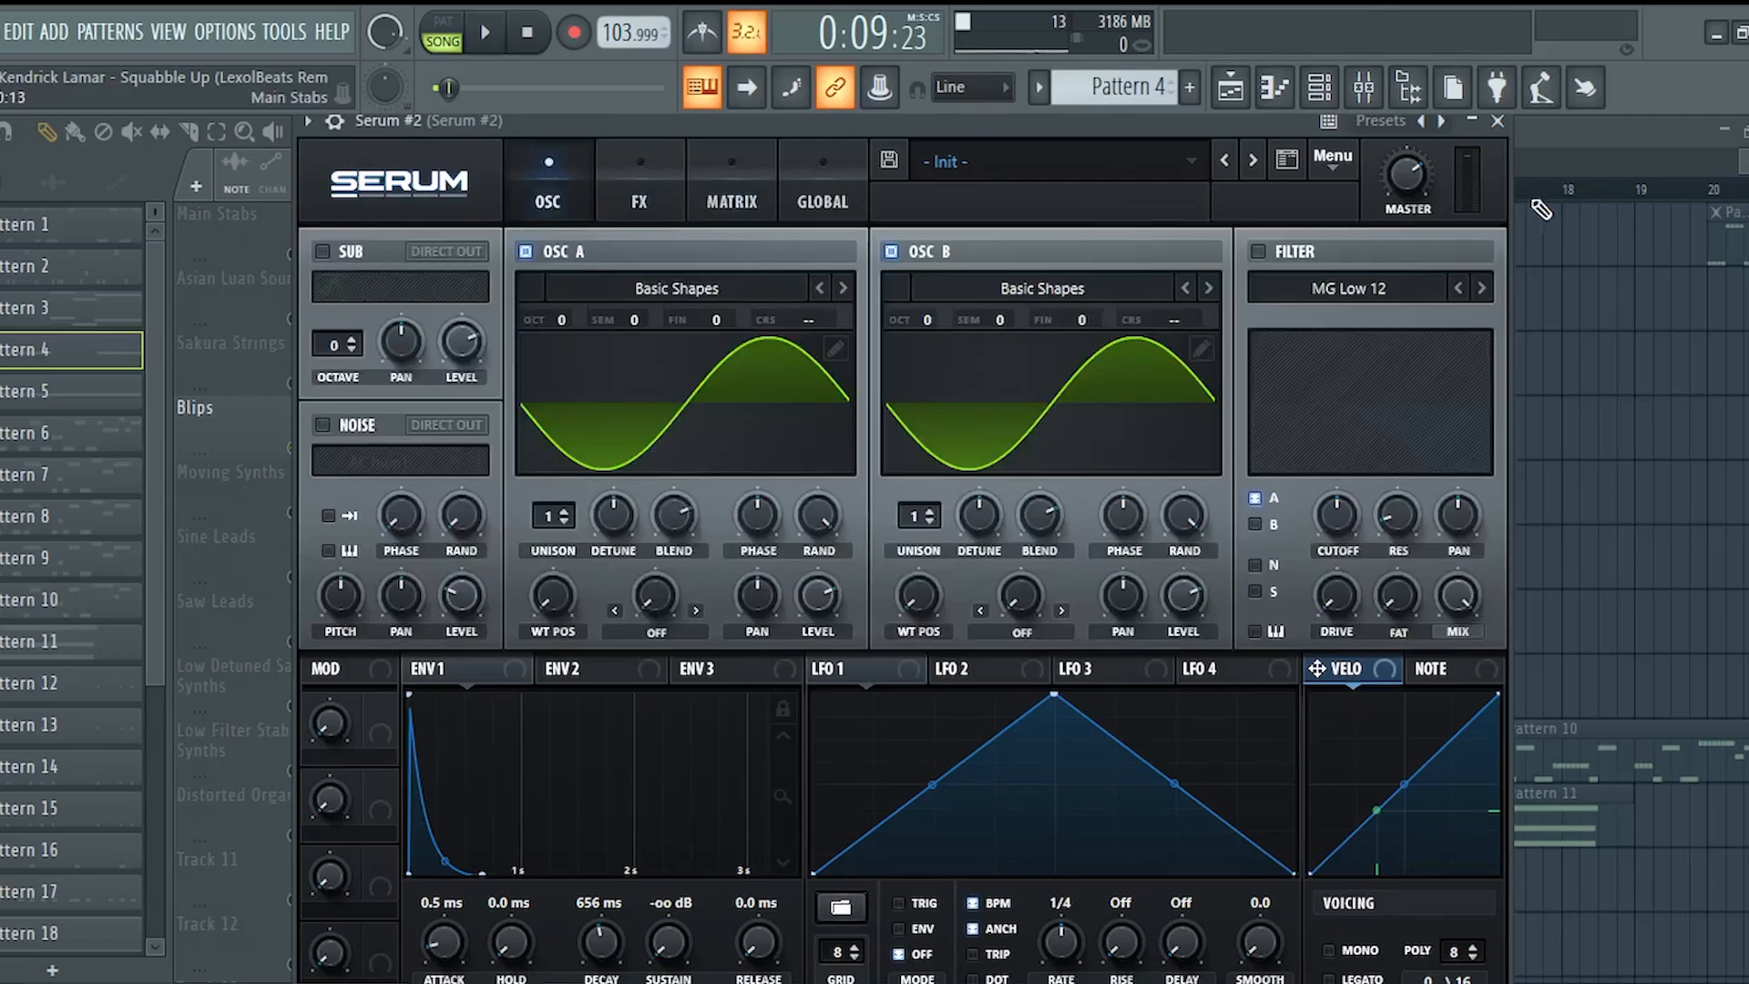
# Solo the Moving Synths track, open Pattern 5 in the piano roll and play its sustained F5 note.
pyautogui.click(1240, 100)
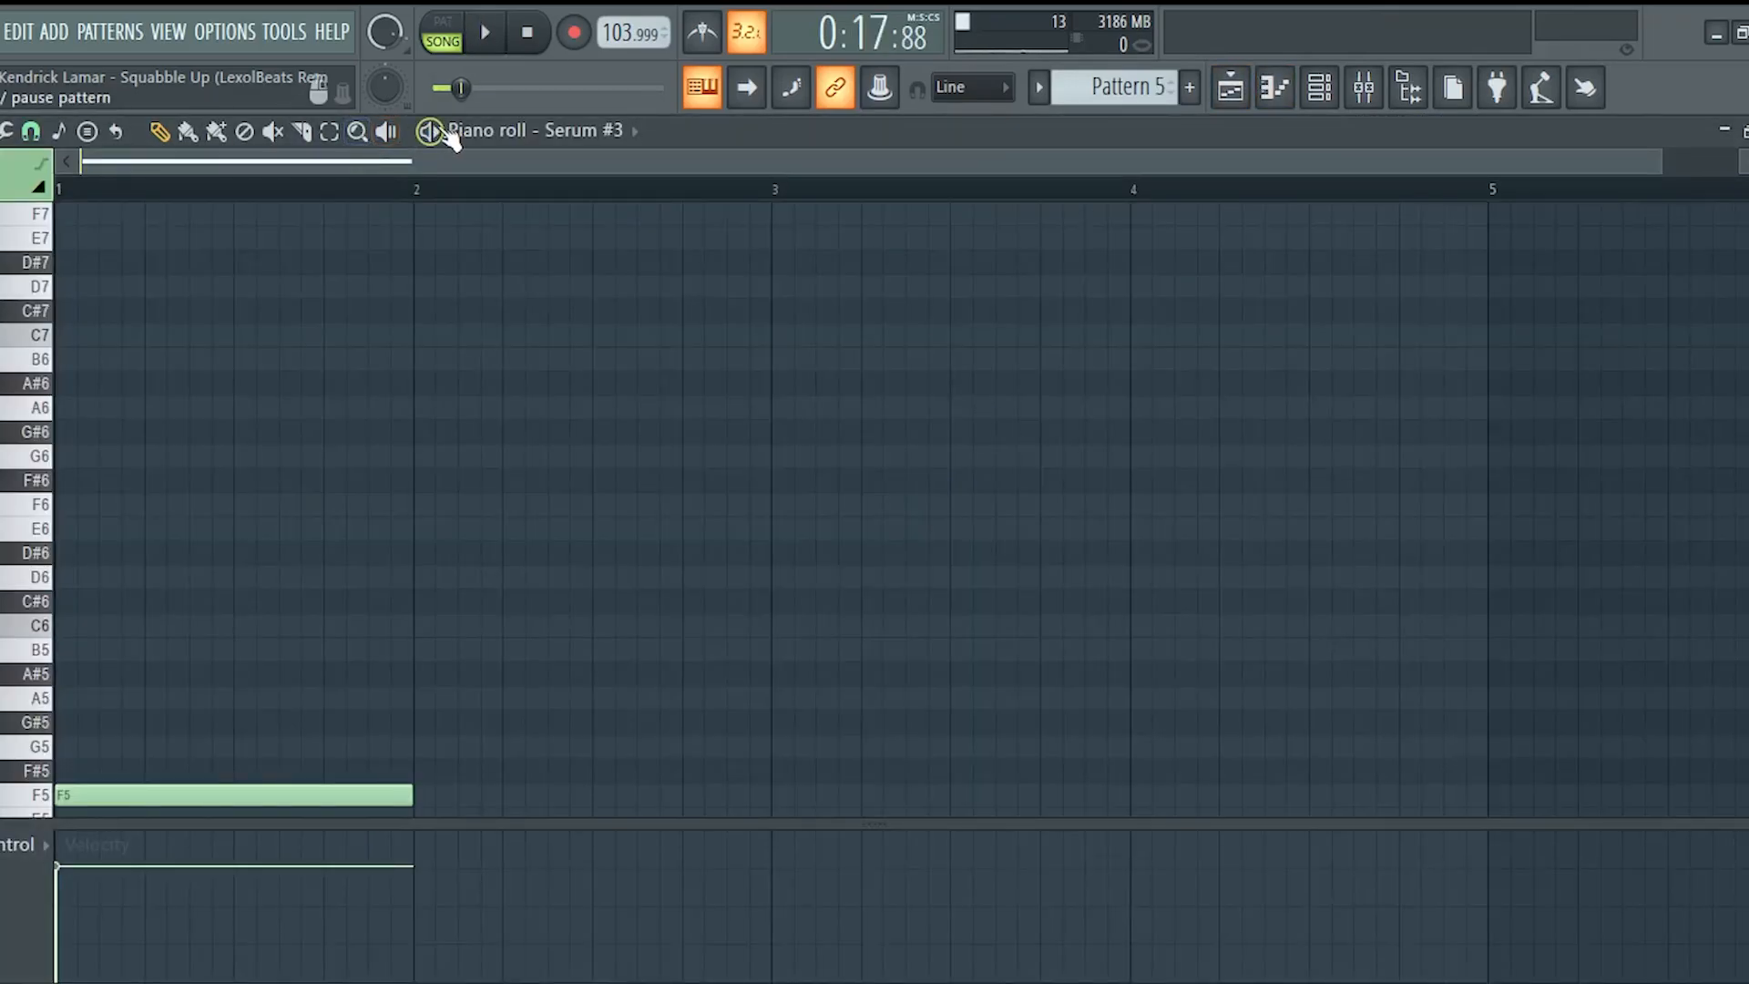
pyautogui.click(442, 131)
pyautogui.scroll(-2, 469, 168)
pyautogui.scroll(2, 619, 316)
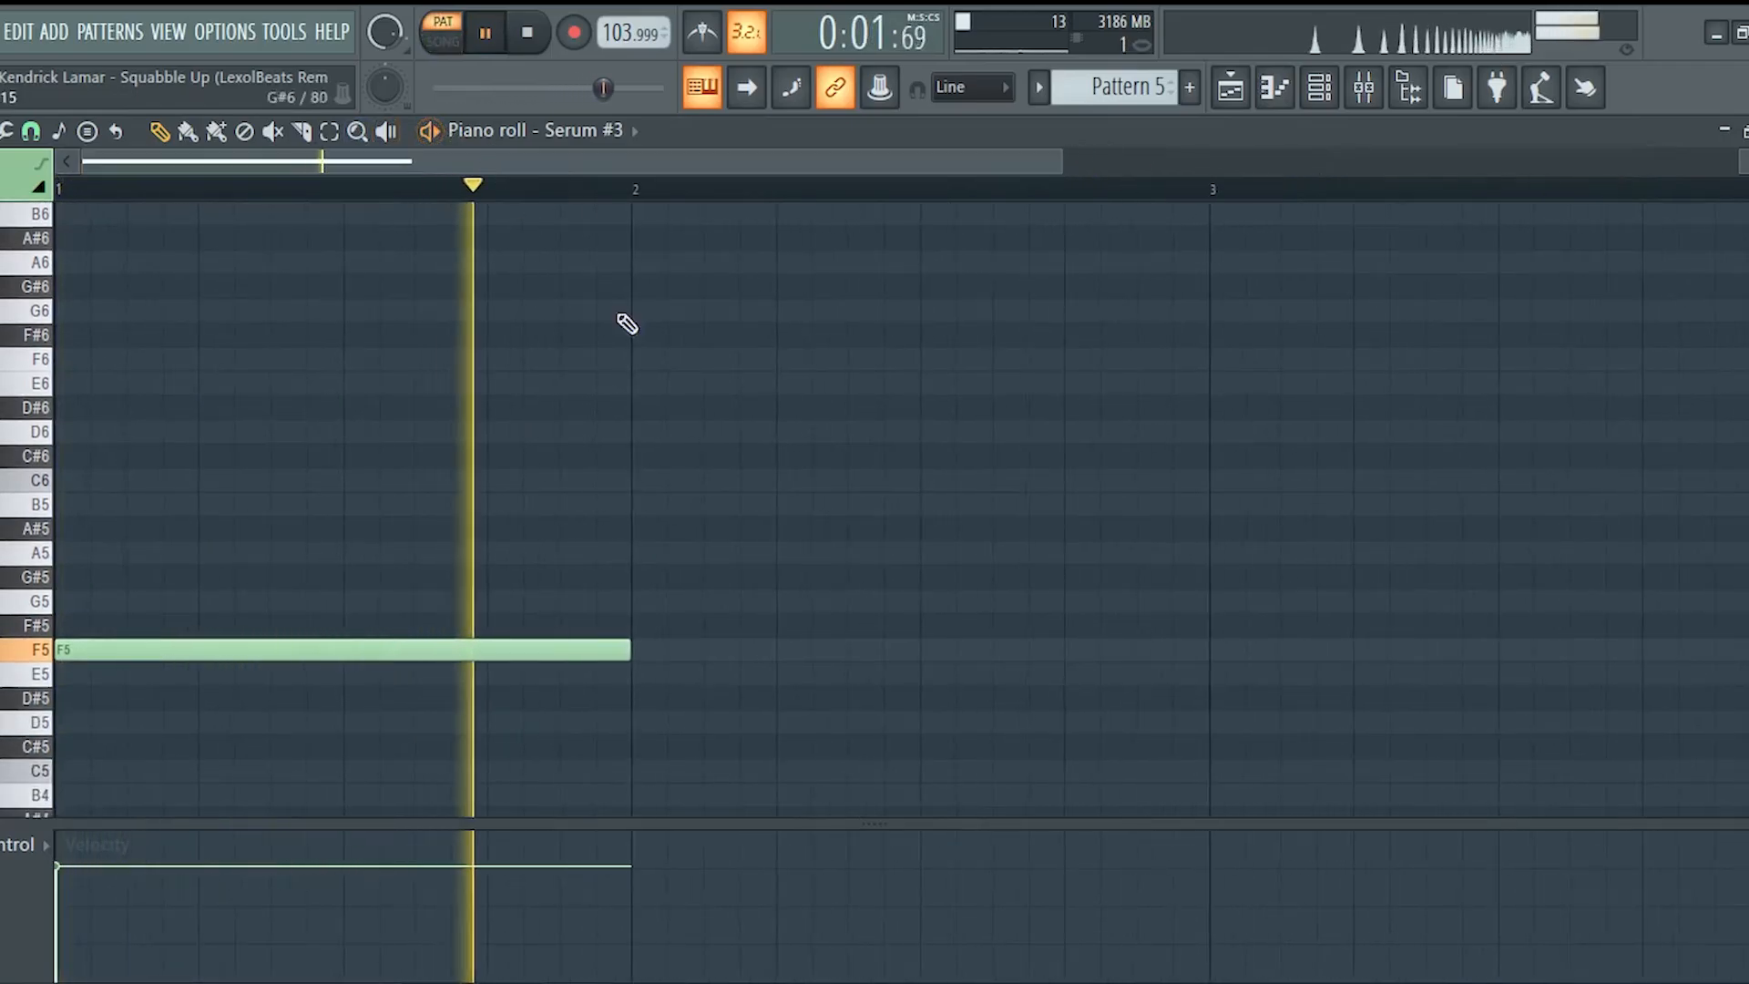
pyautogui.scroll(-2, 626, 324)
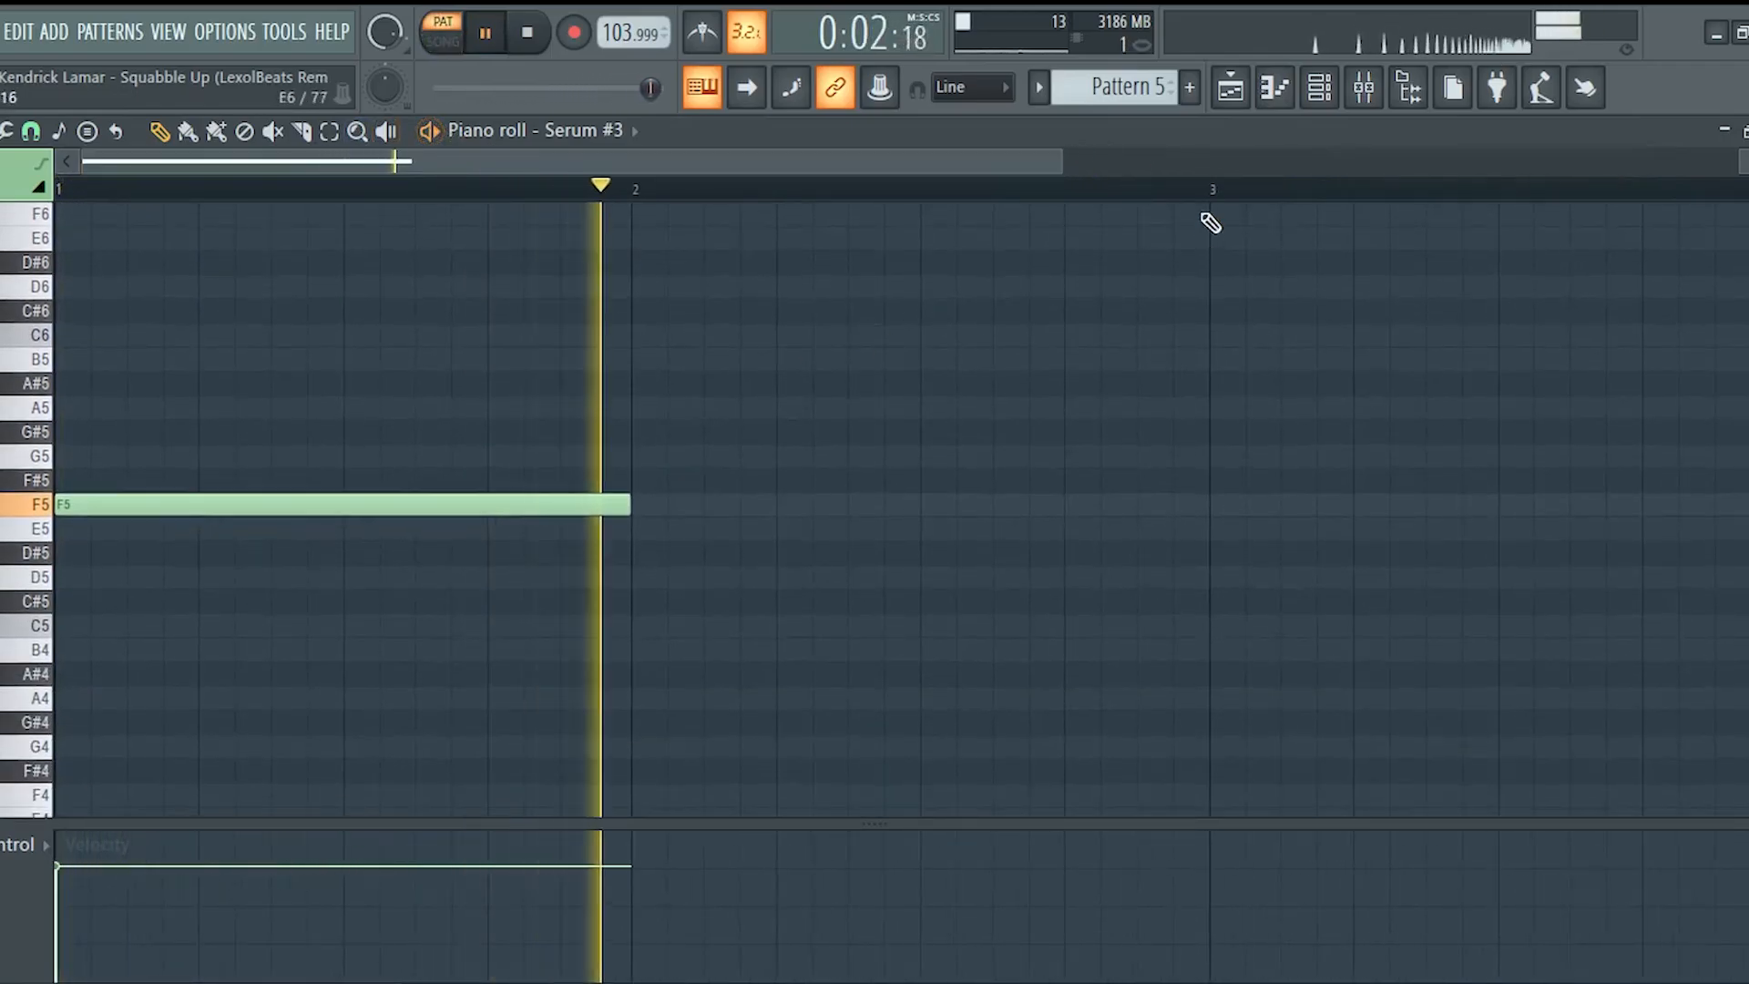
pyautogui.press('space')
# Open the Serum #3 instrument from the channel rack, play Pattern 5 and reposition the instrument window.
pyautogui.click(1322, 87)
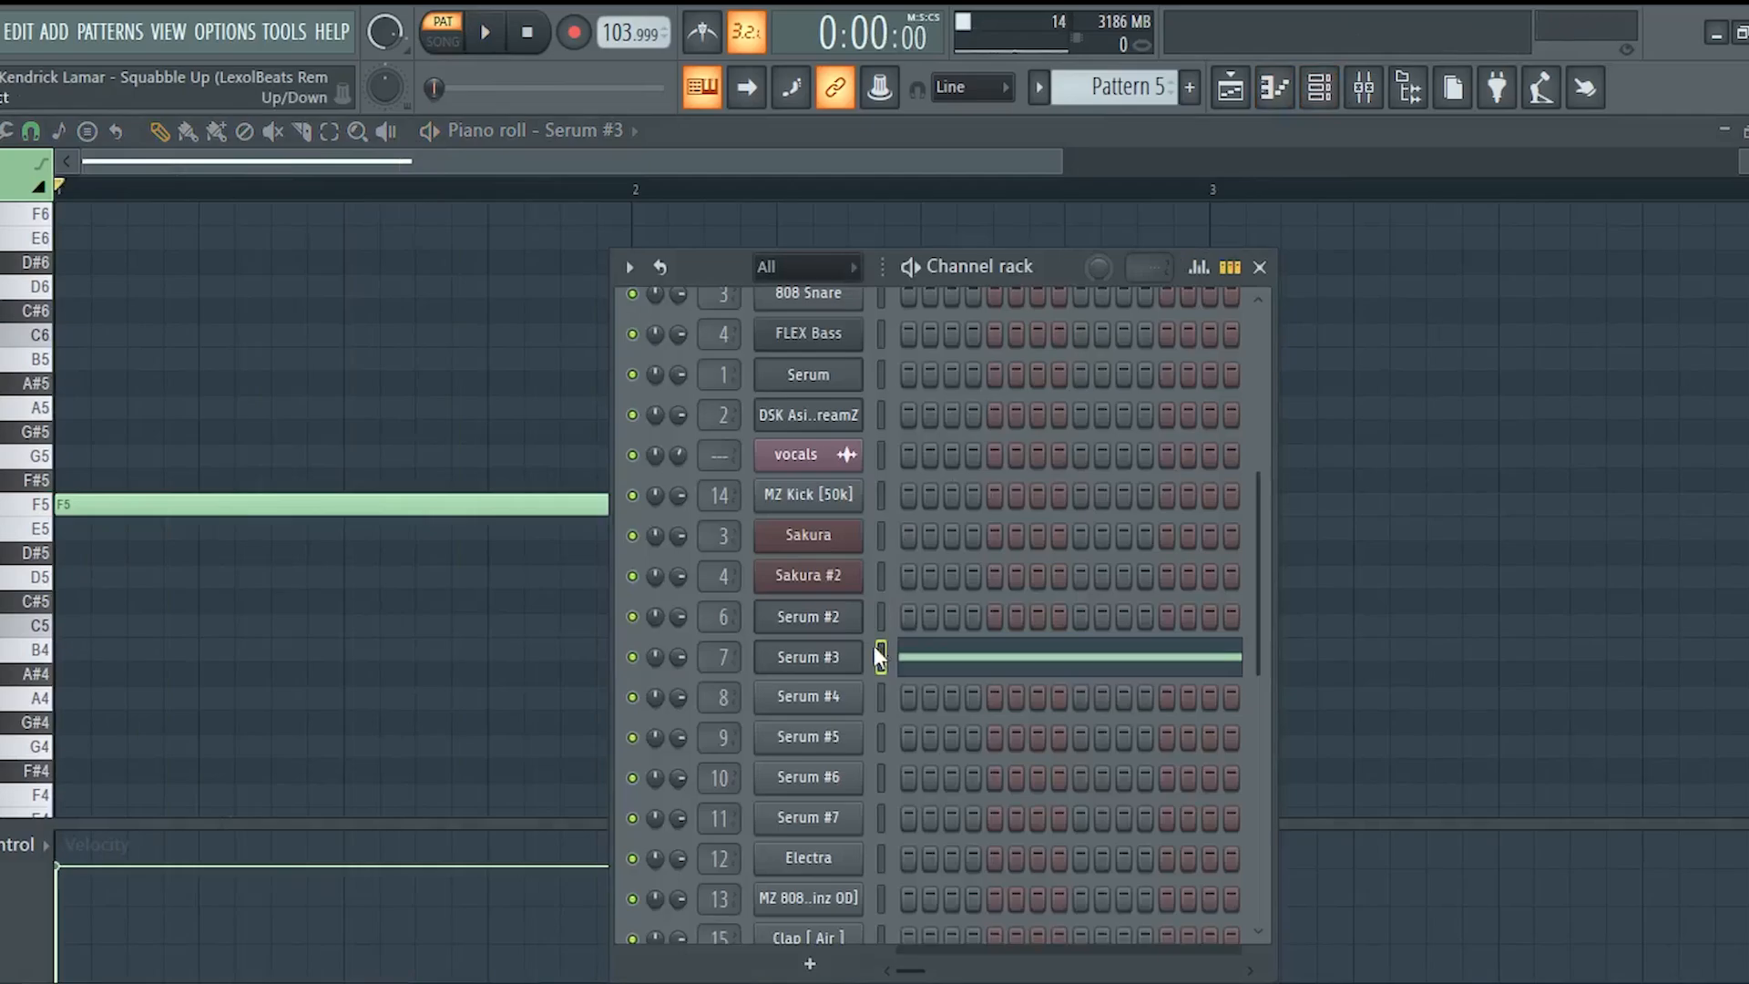
pyautogui.click(846, 667)
pyautogui.press('space')
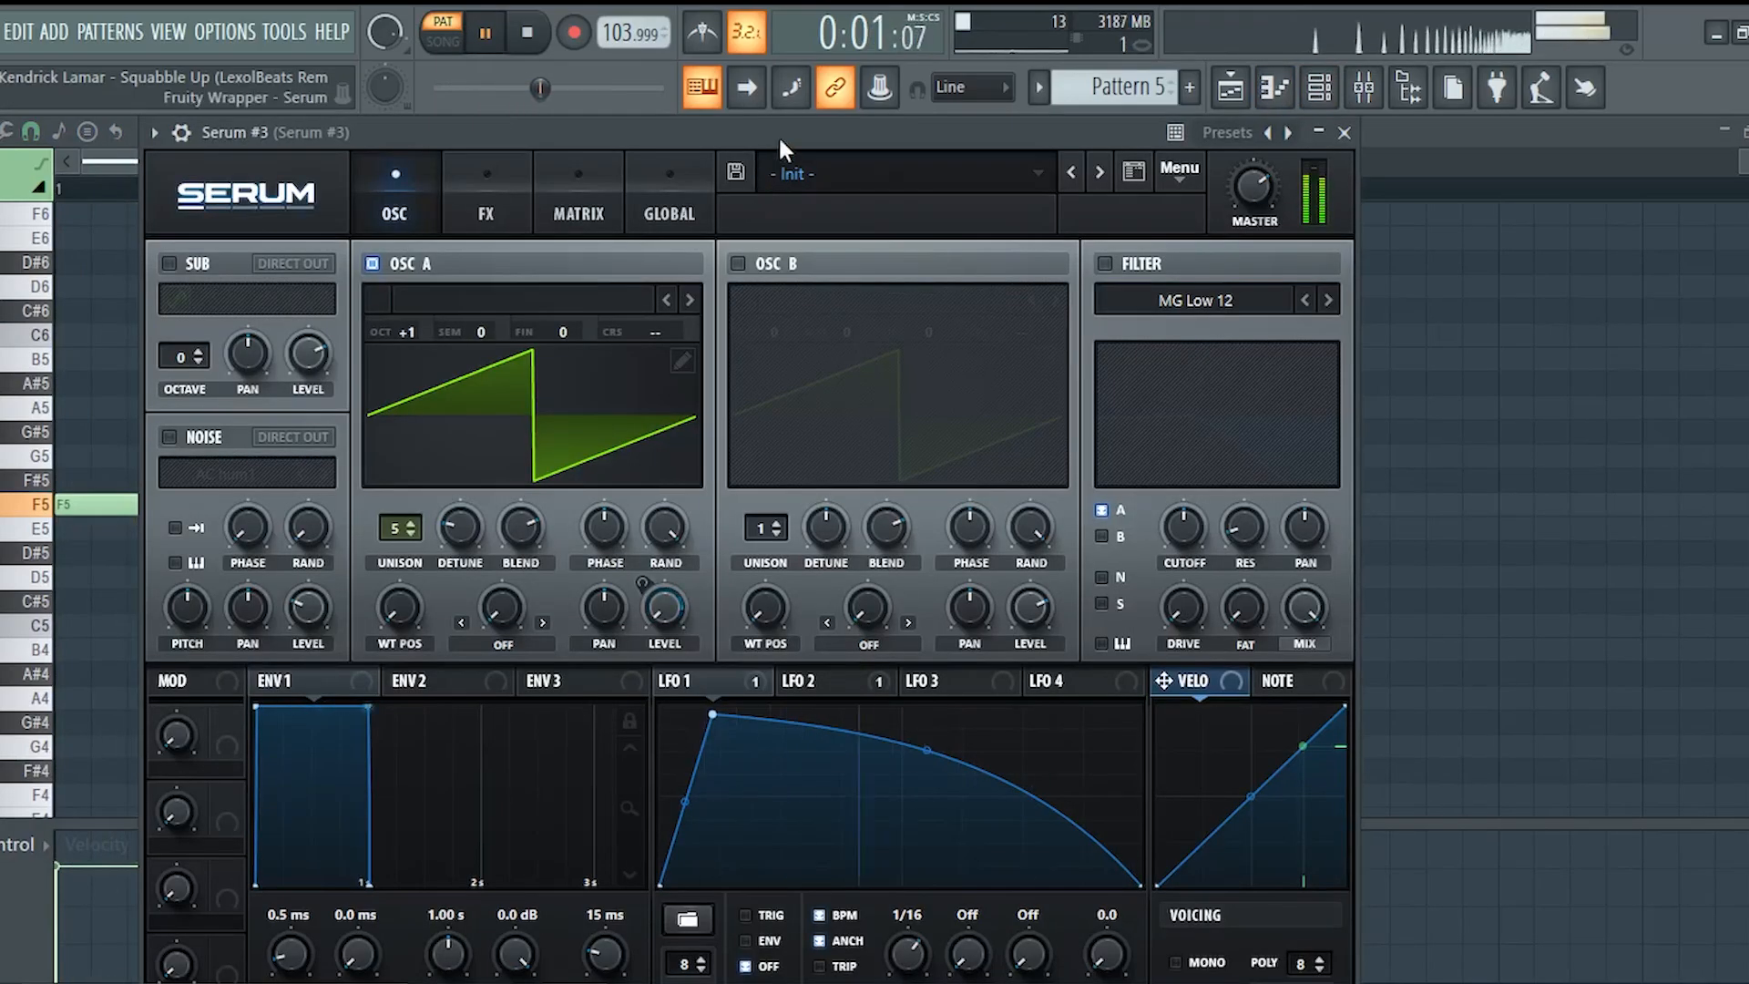
pyautogui.moveTo(778, 135); pyautogui.dragTo(945, 77)
pyautogui.press('space')
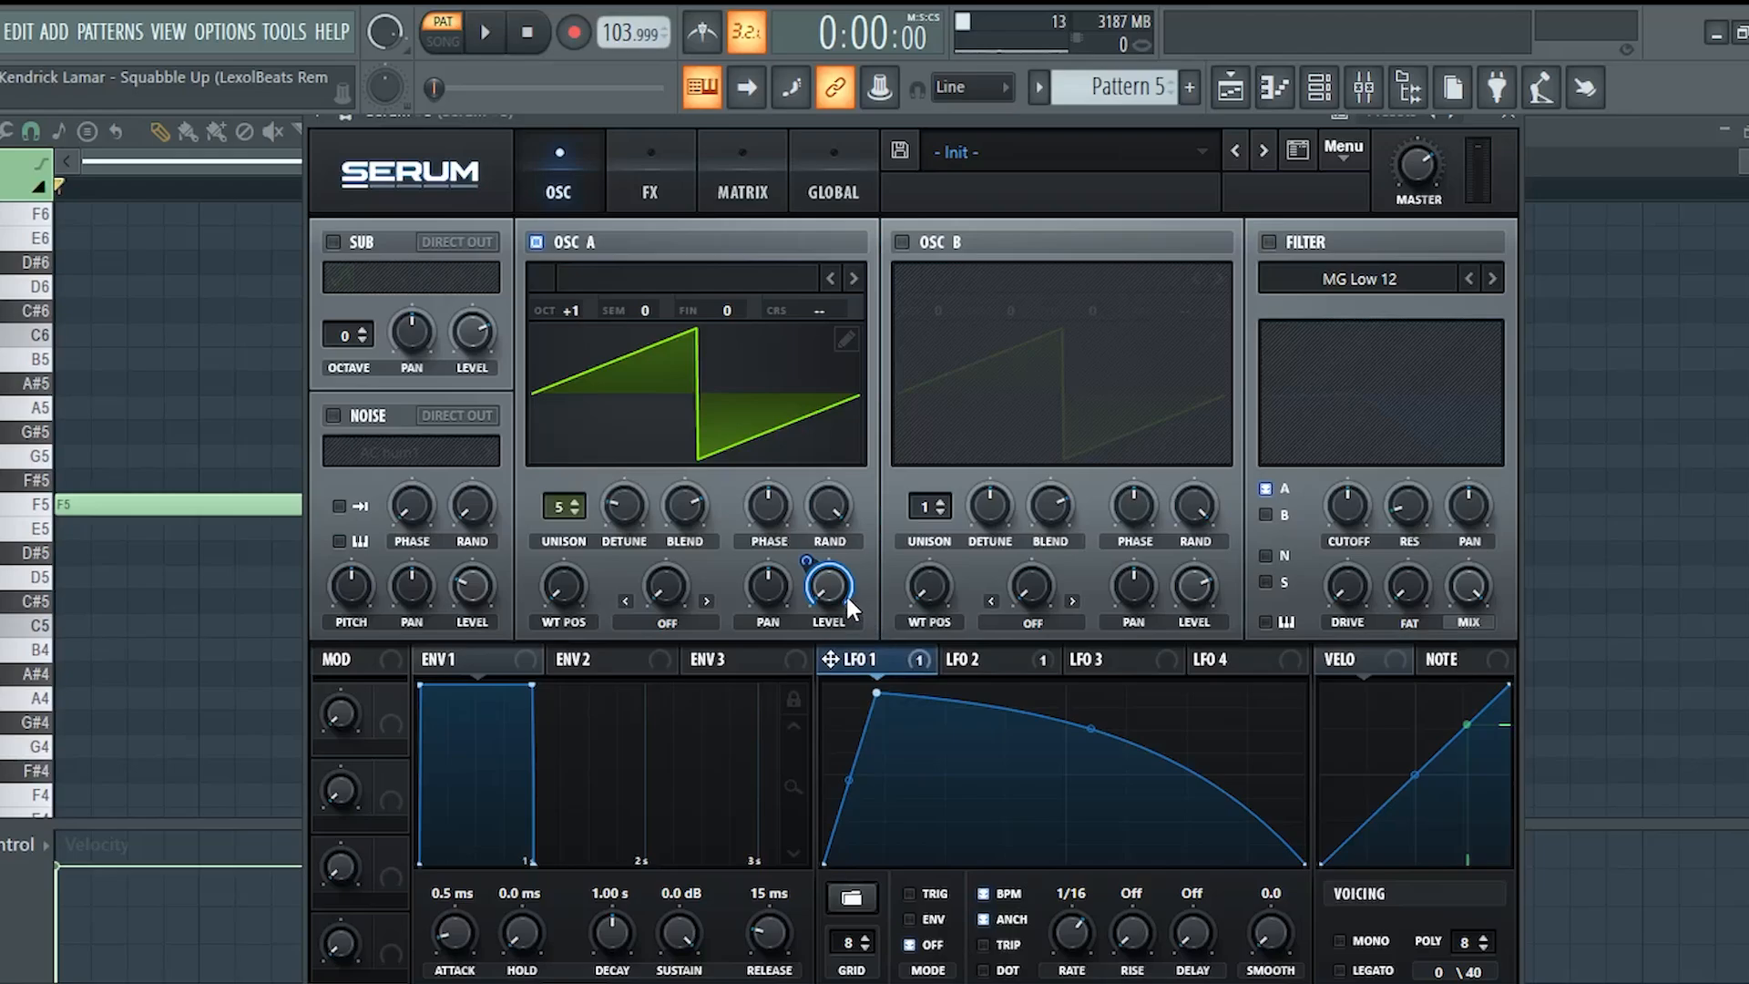
# Check which modulator is assigned to oscillator A's level in Serum #3 and watch it during Pattern 5 playback.
pyautogui.moveTo(853, 601)
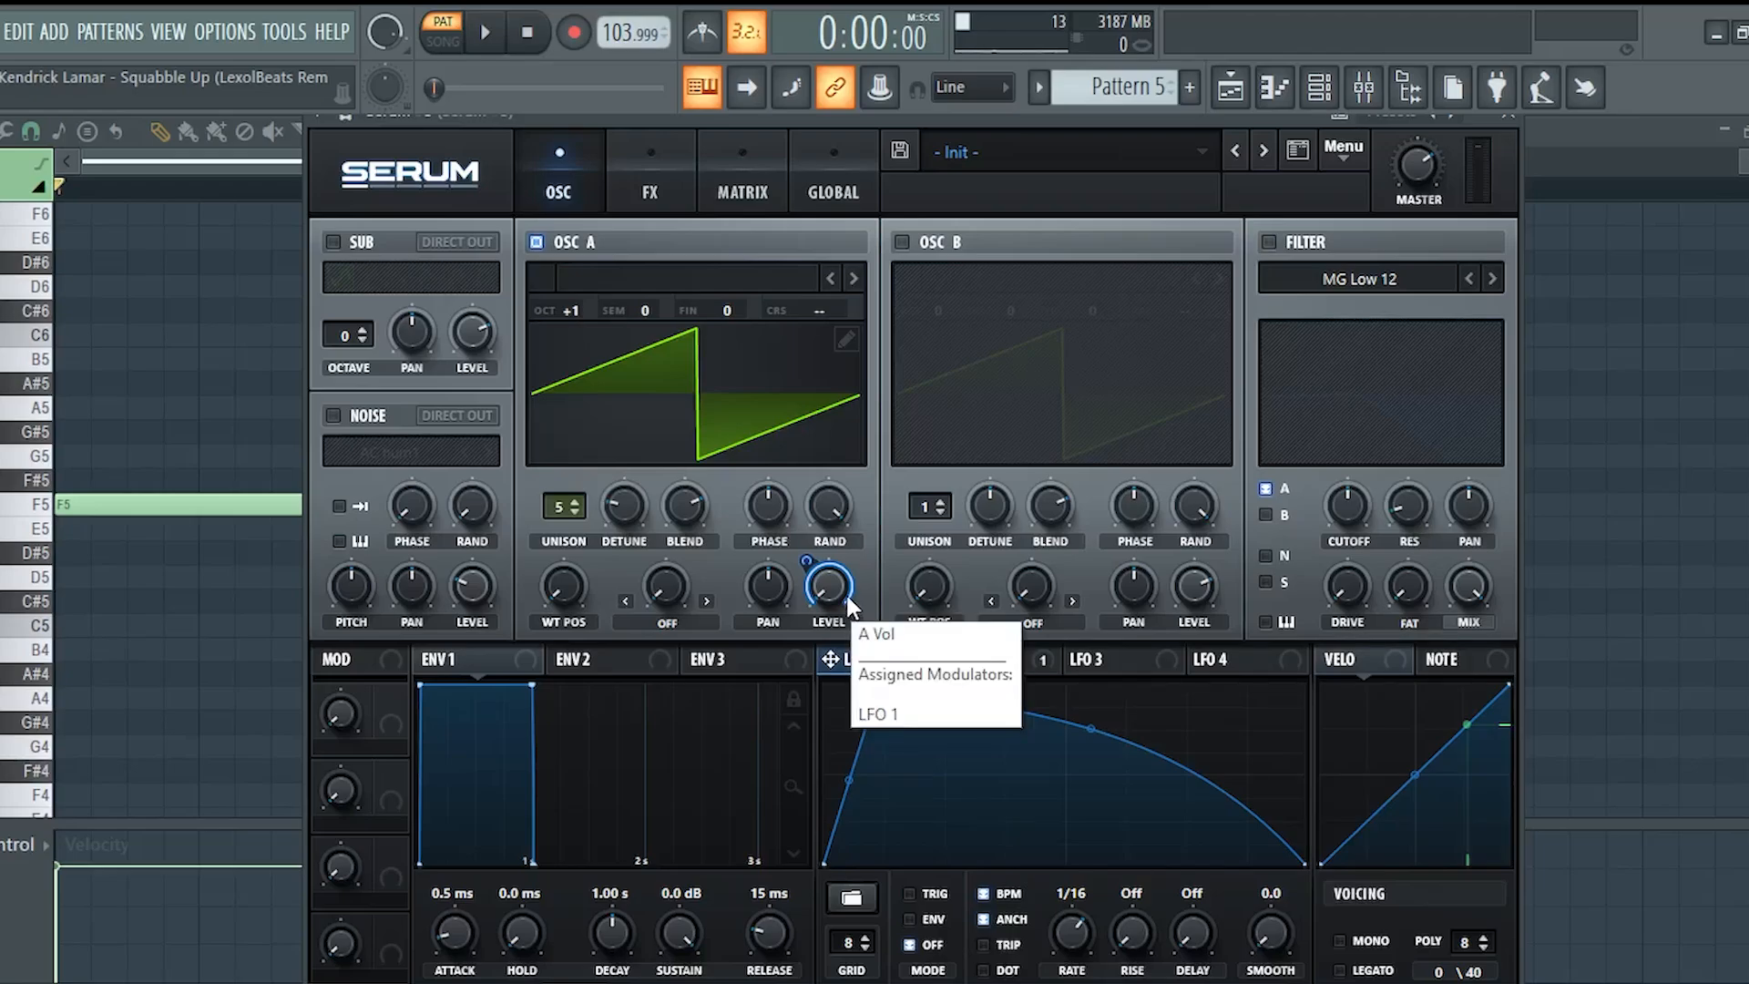
pyautogui.click(484, 37)
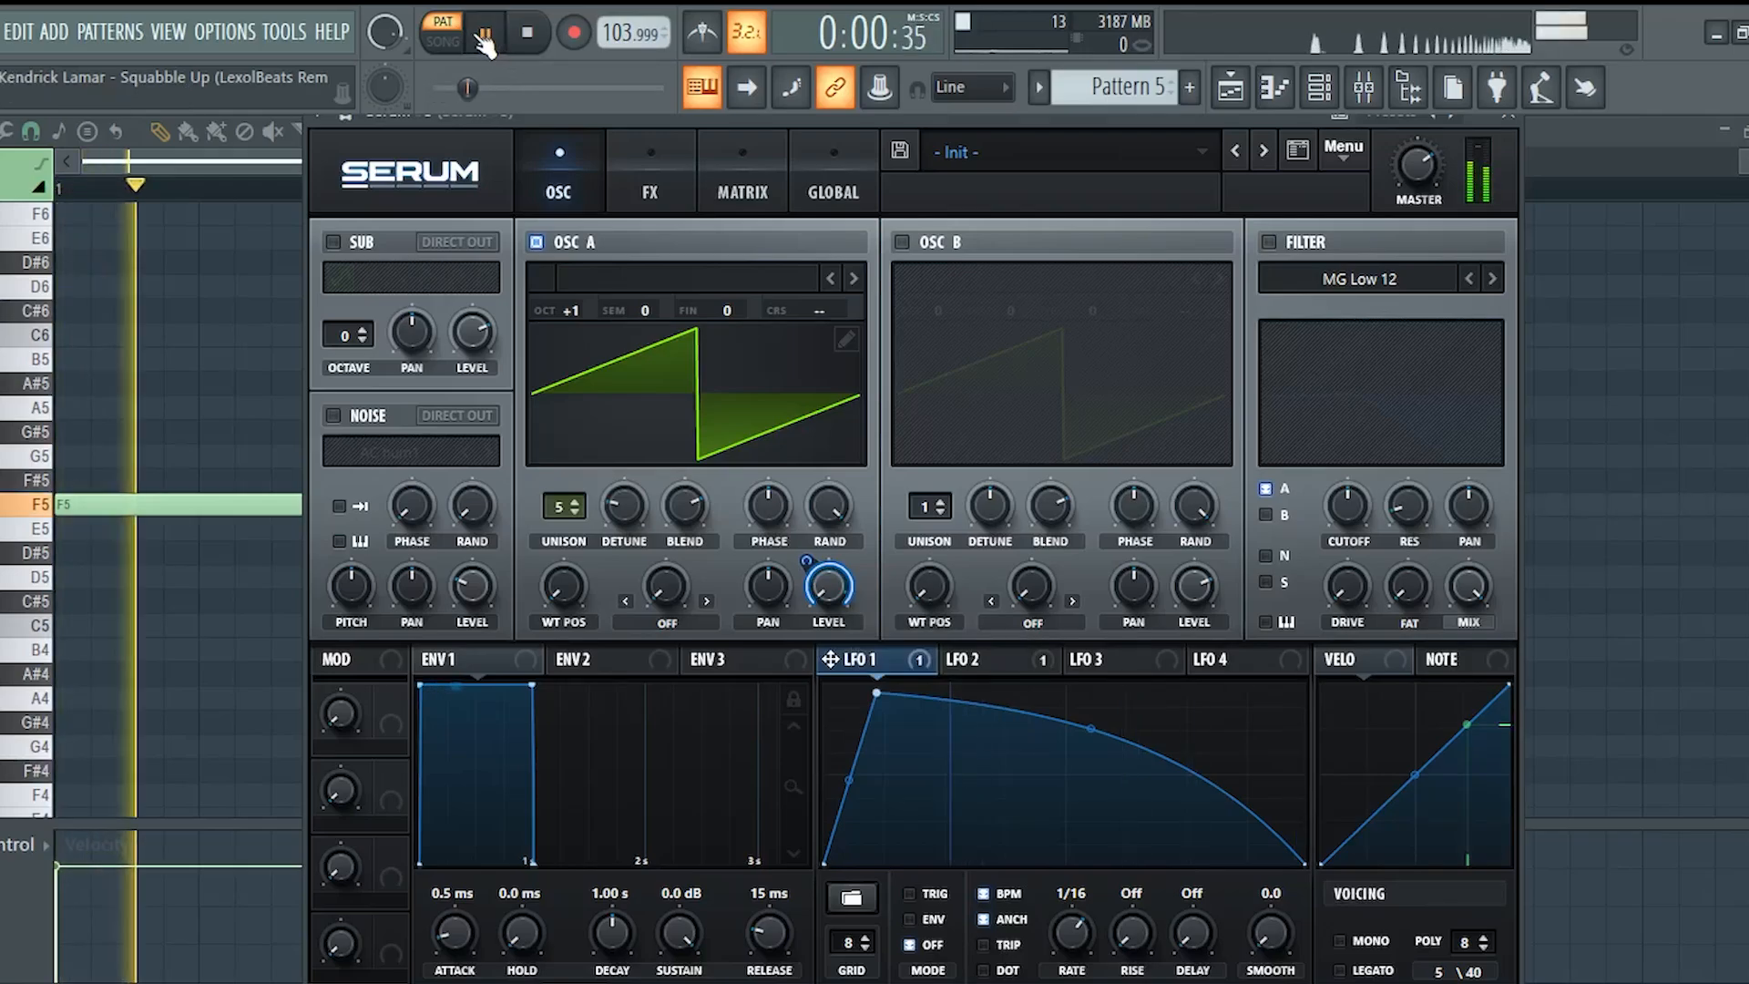
pyautogui.press('space')
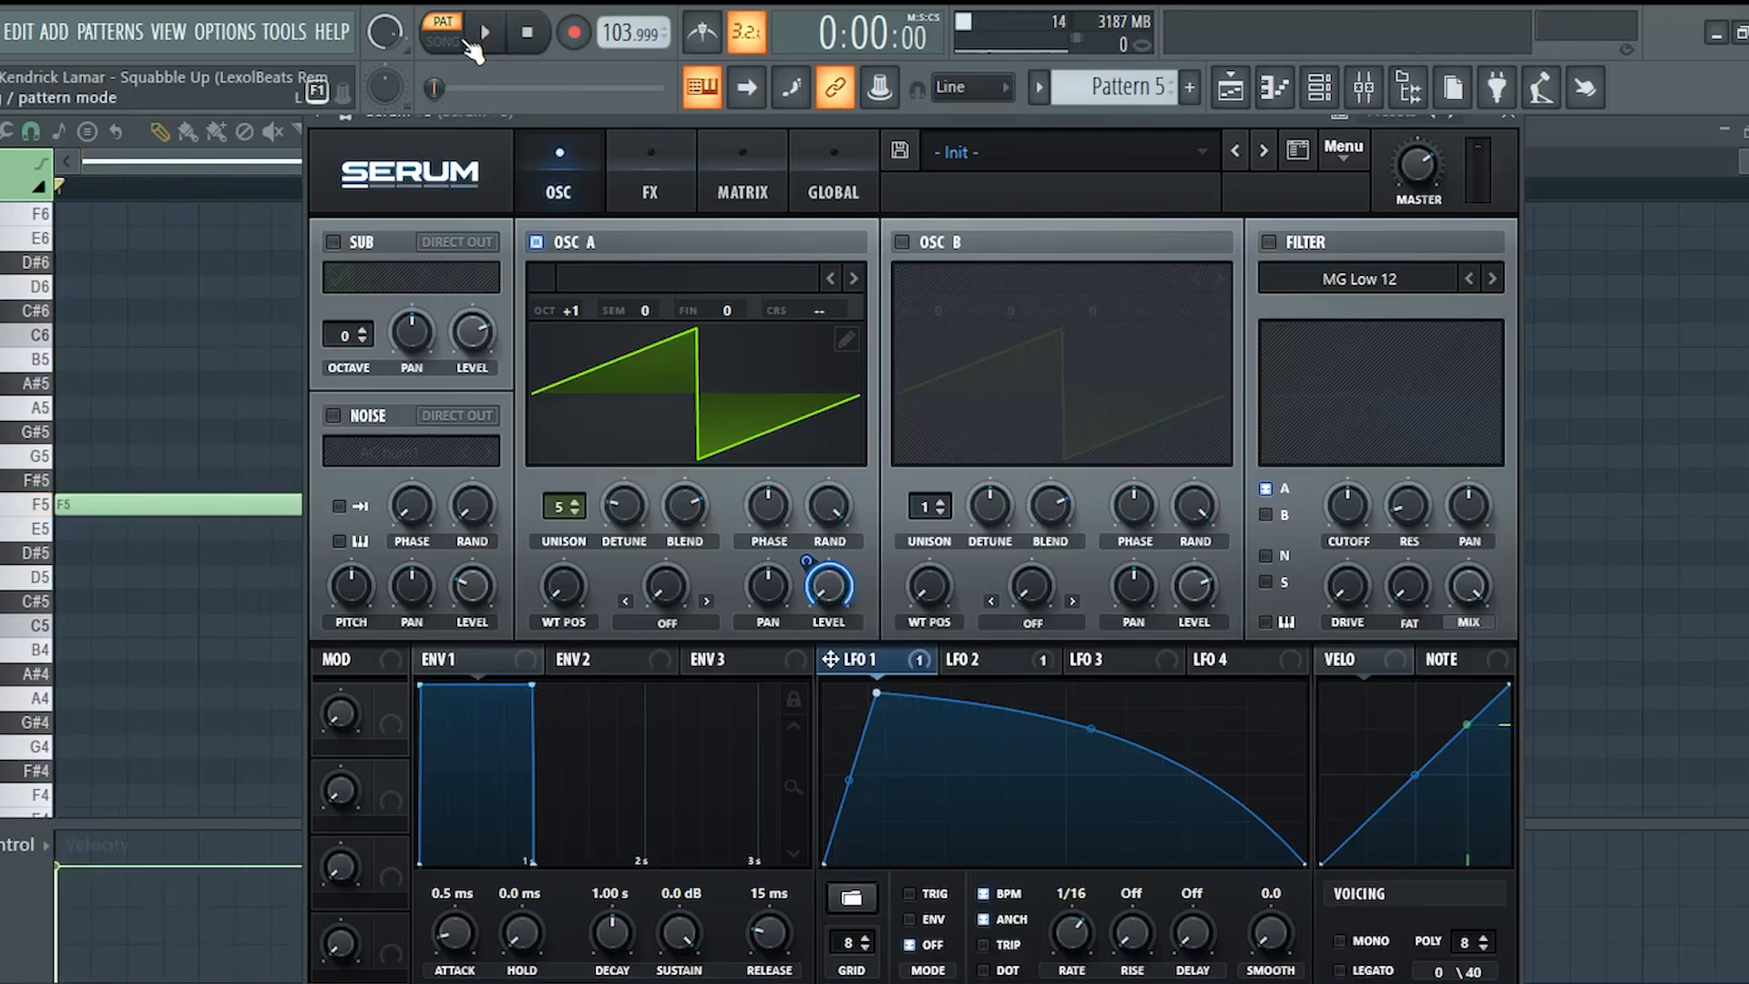
# Examine Serum #3's modulation matrix and LFO 2 curve while playing Pattern 5.
pyautogui.click(651, 180)
pyautogui.click(756, 191)
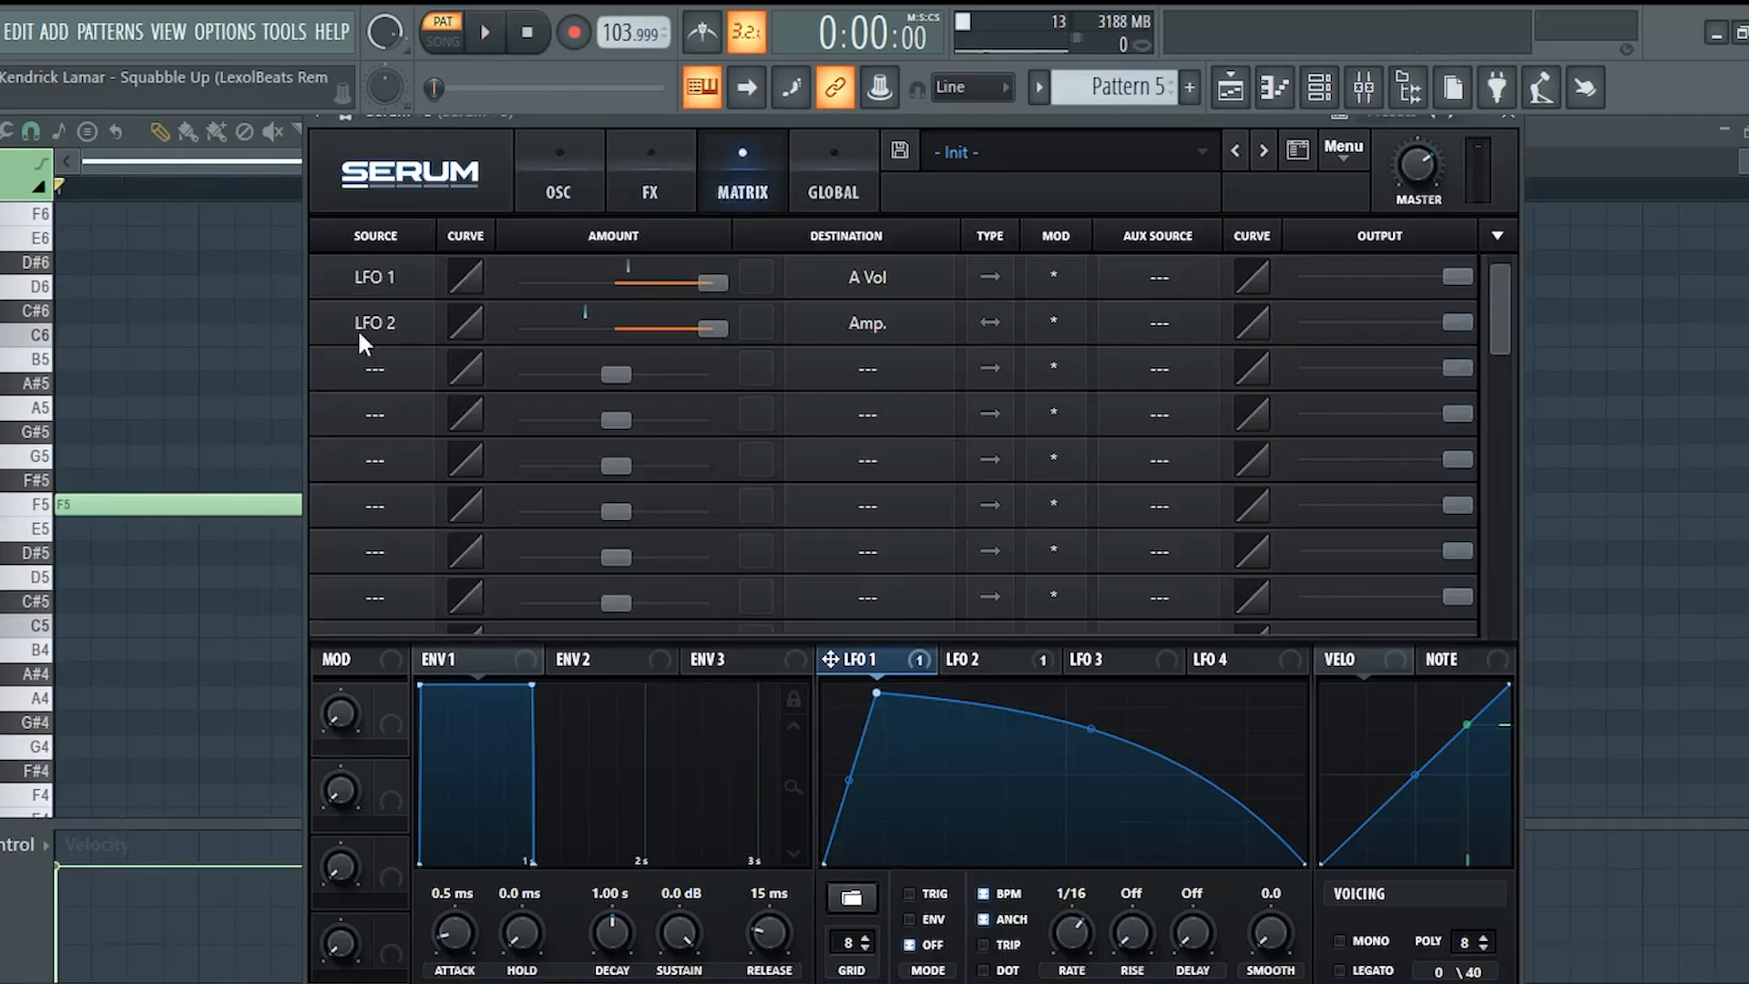
pyautogui.click(1009, 672)
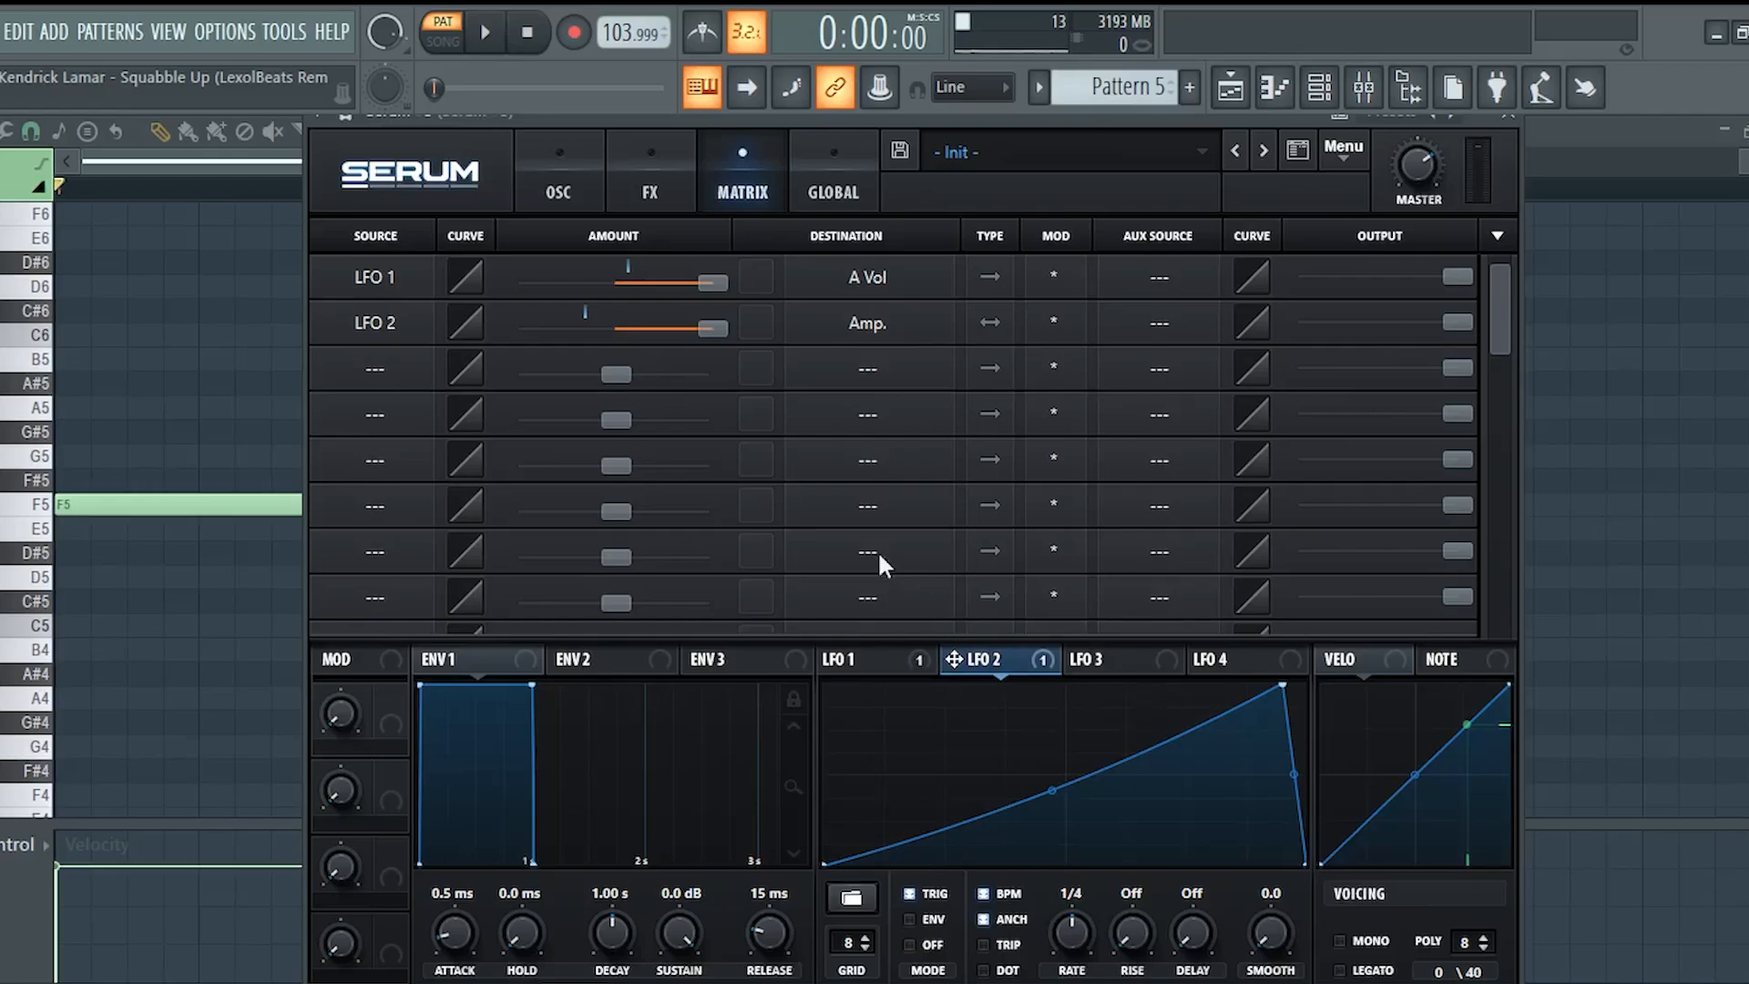
pyautogui.press('space')
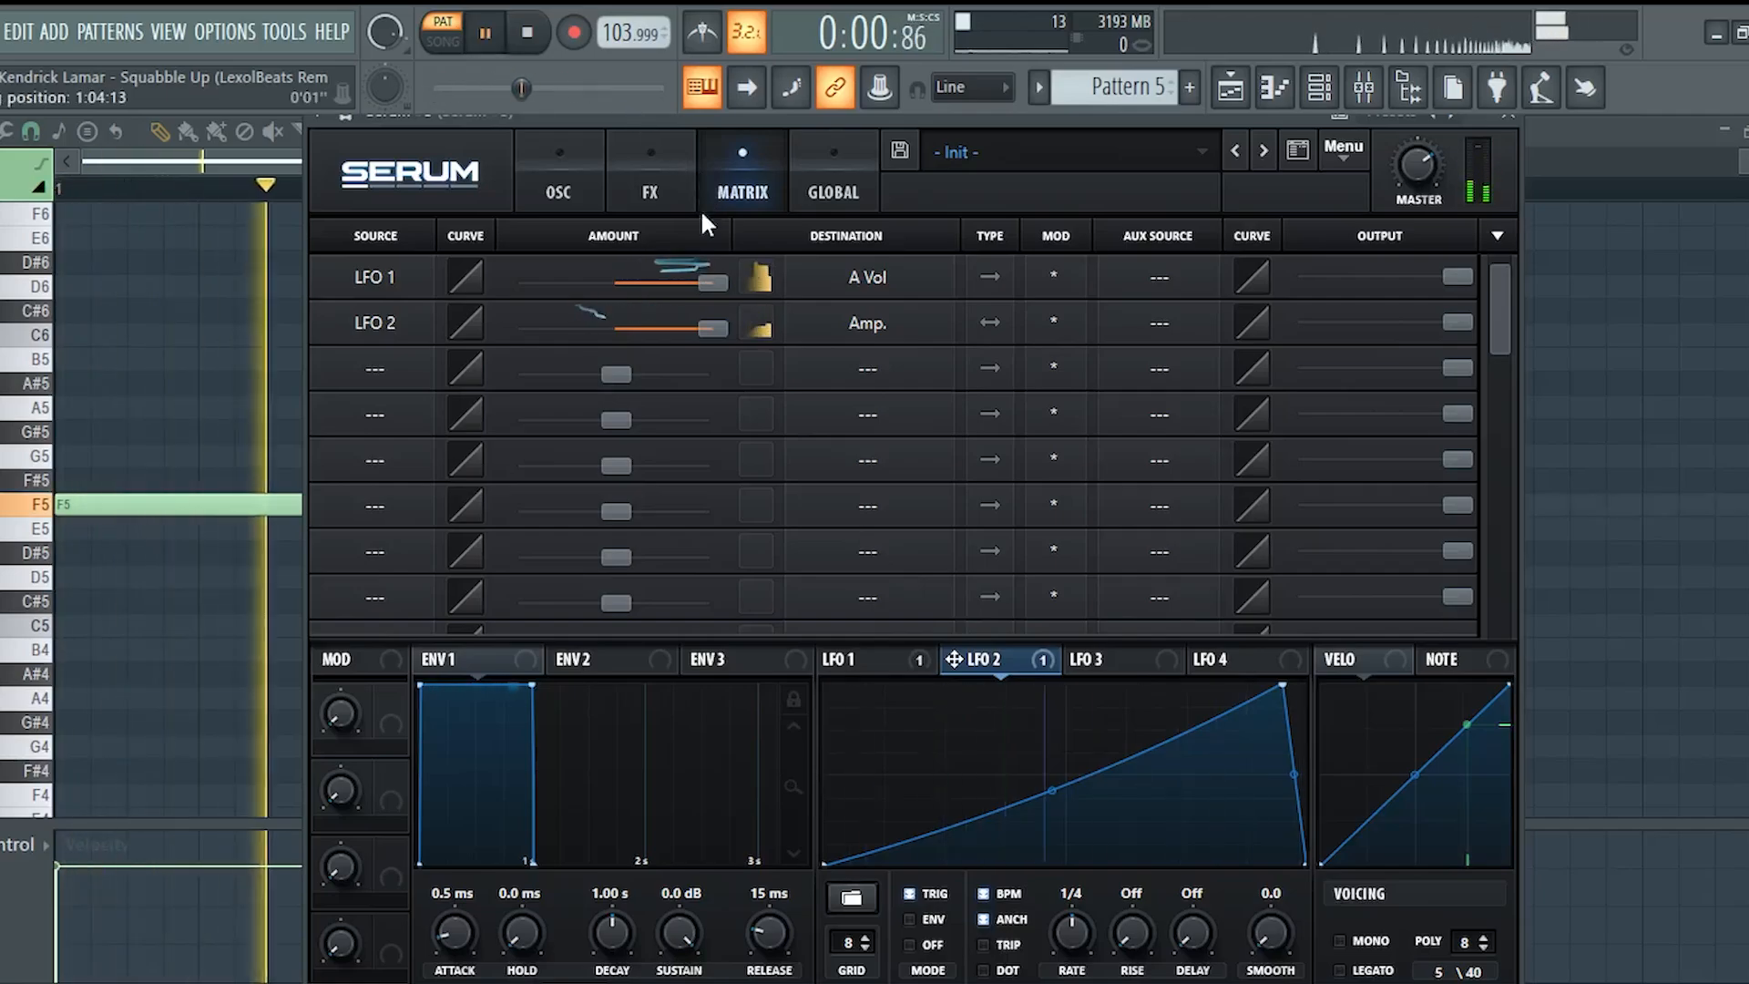
# Compare Pattern 5's sound with the LFO 1 to A Vol modulation amount at 1 and at 100.
pyautogui.moveTo(722, 273); pyautogui.dragTo(587, 301)
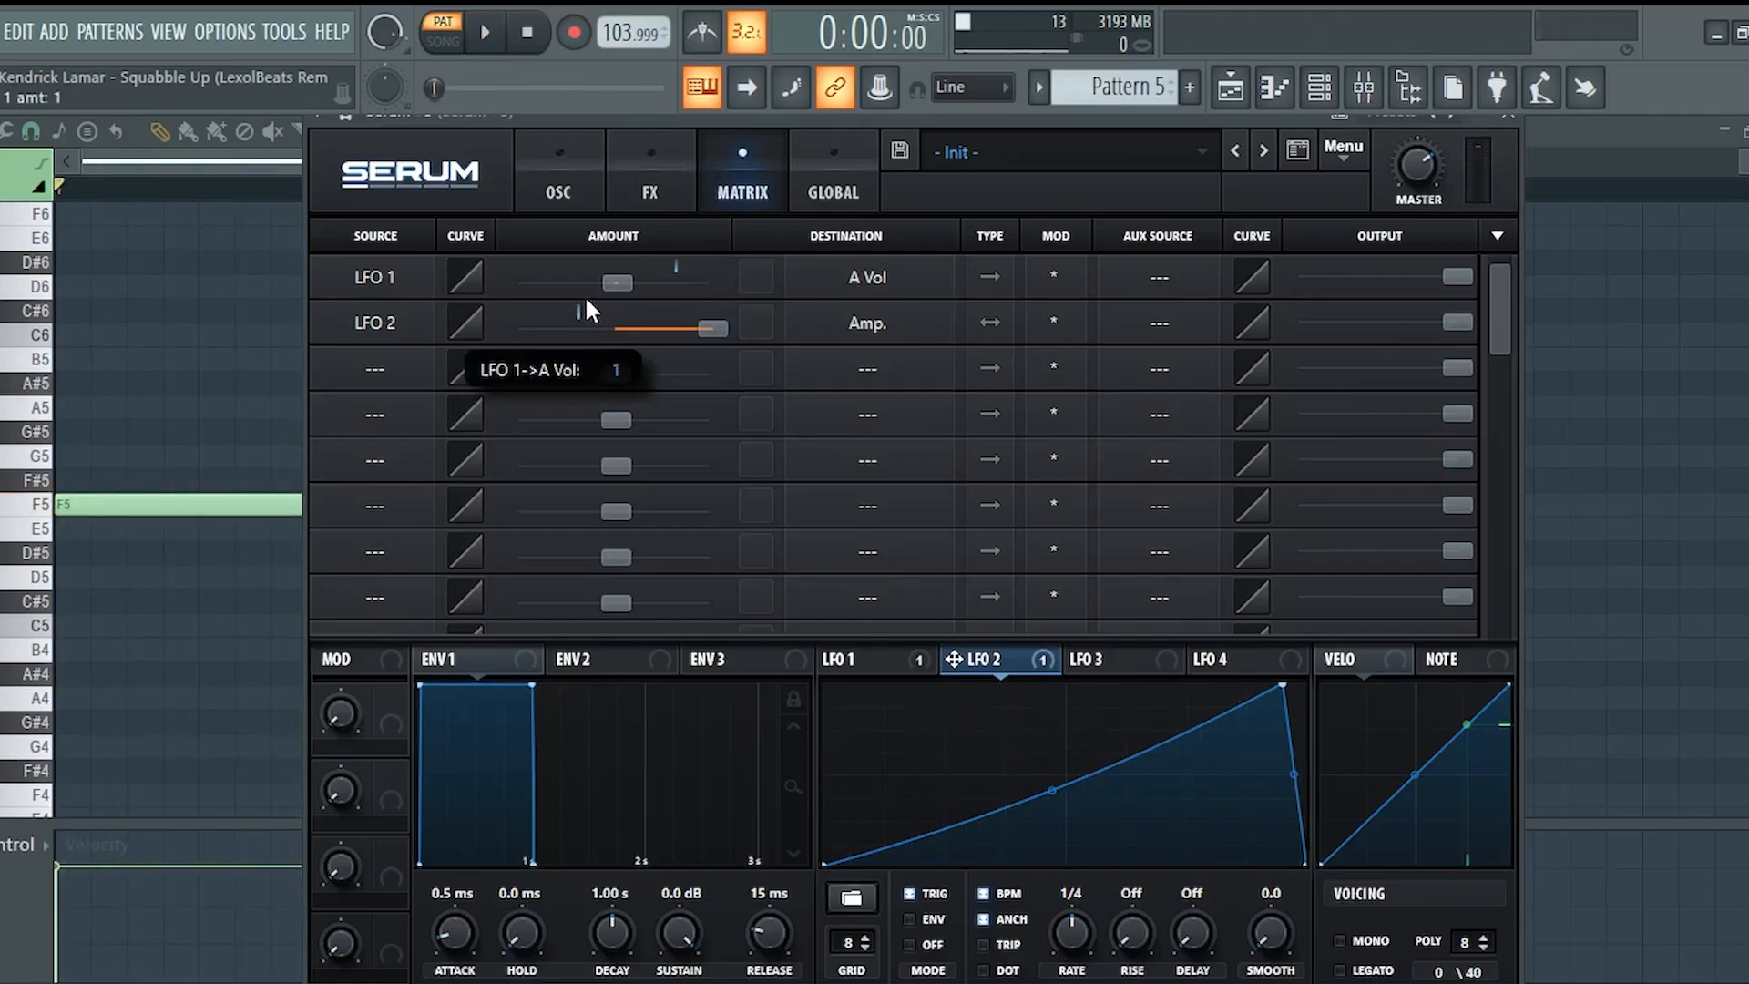
pyautogui.click(486, 41)
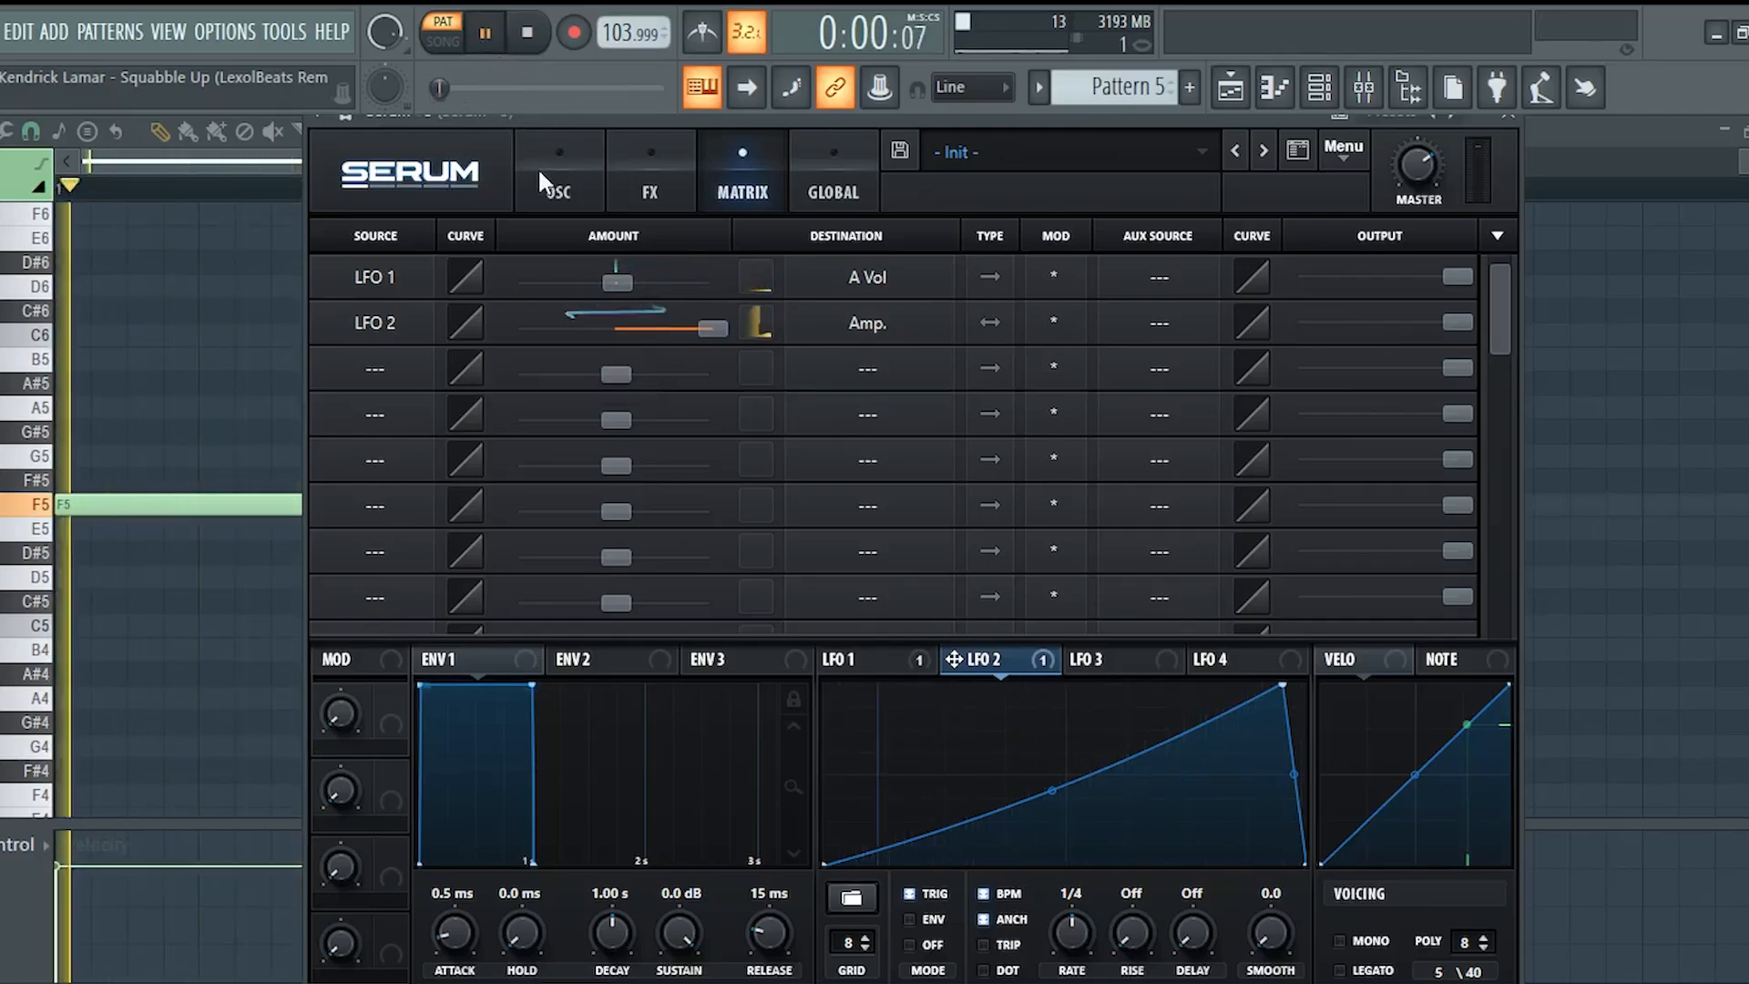
pyautogui.moveTo(616, 282); pyautogui.dragTo(784, 288)
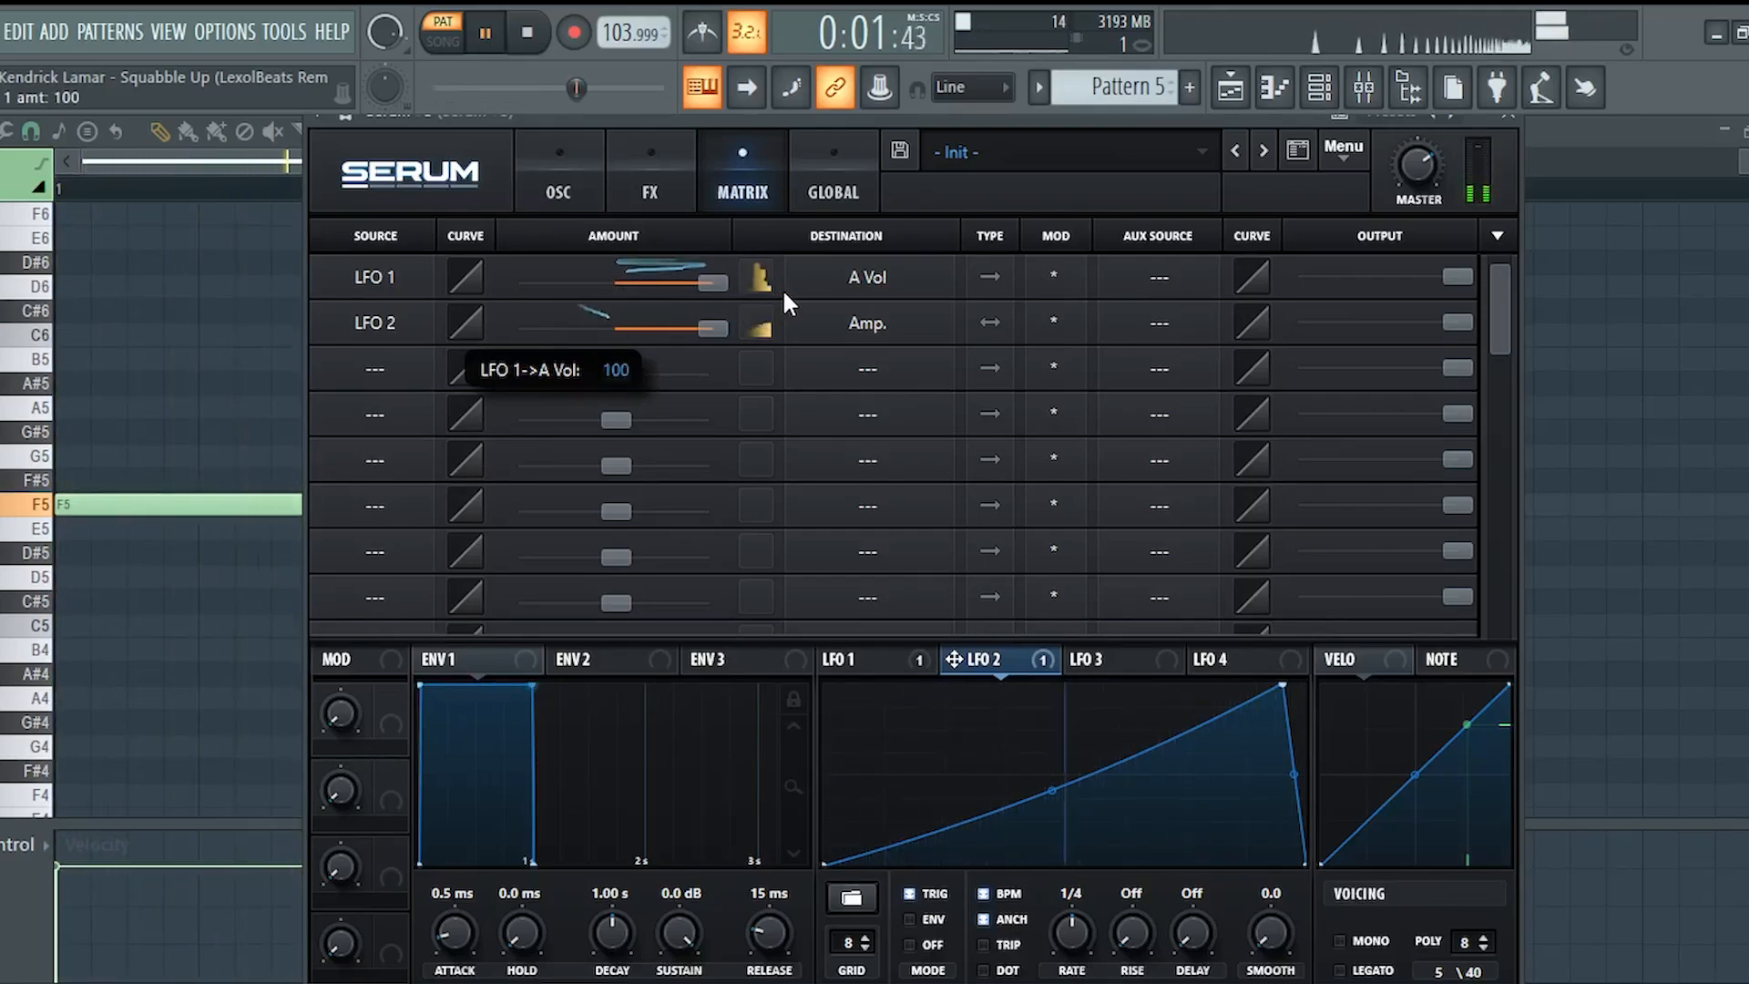
pyautogui.press('space')
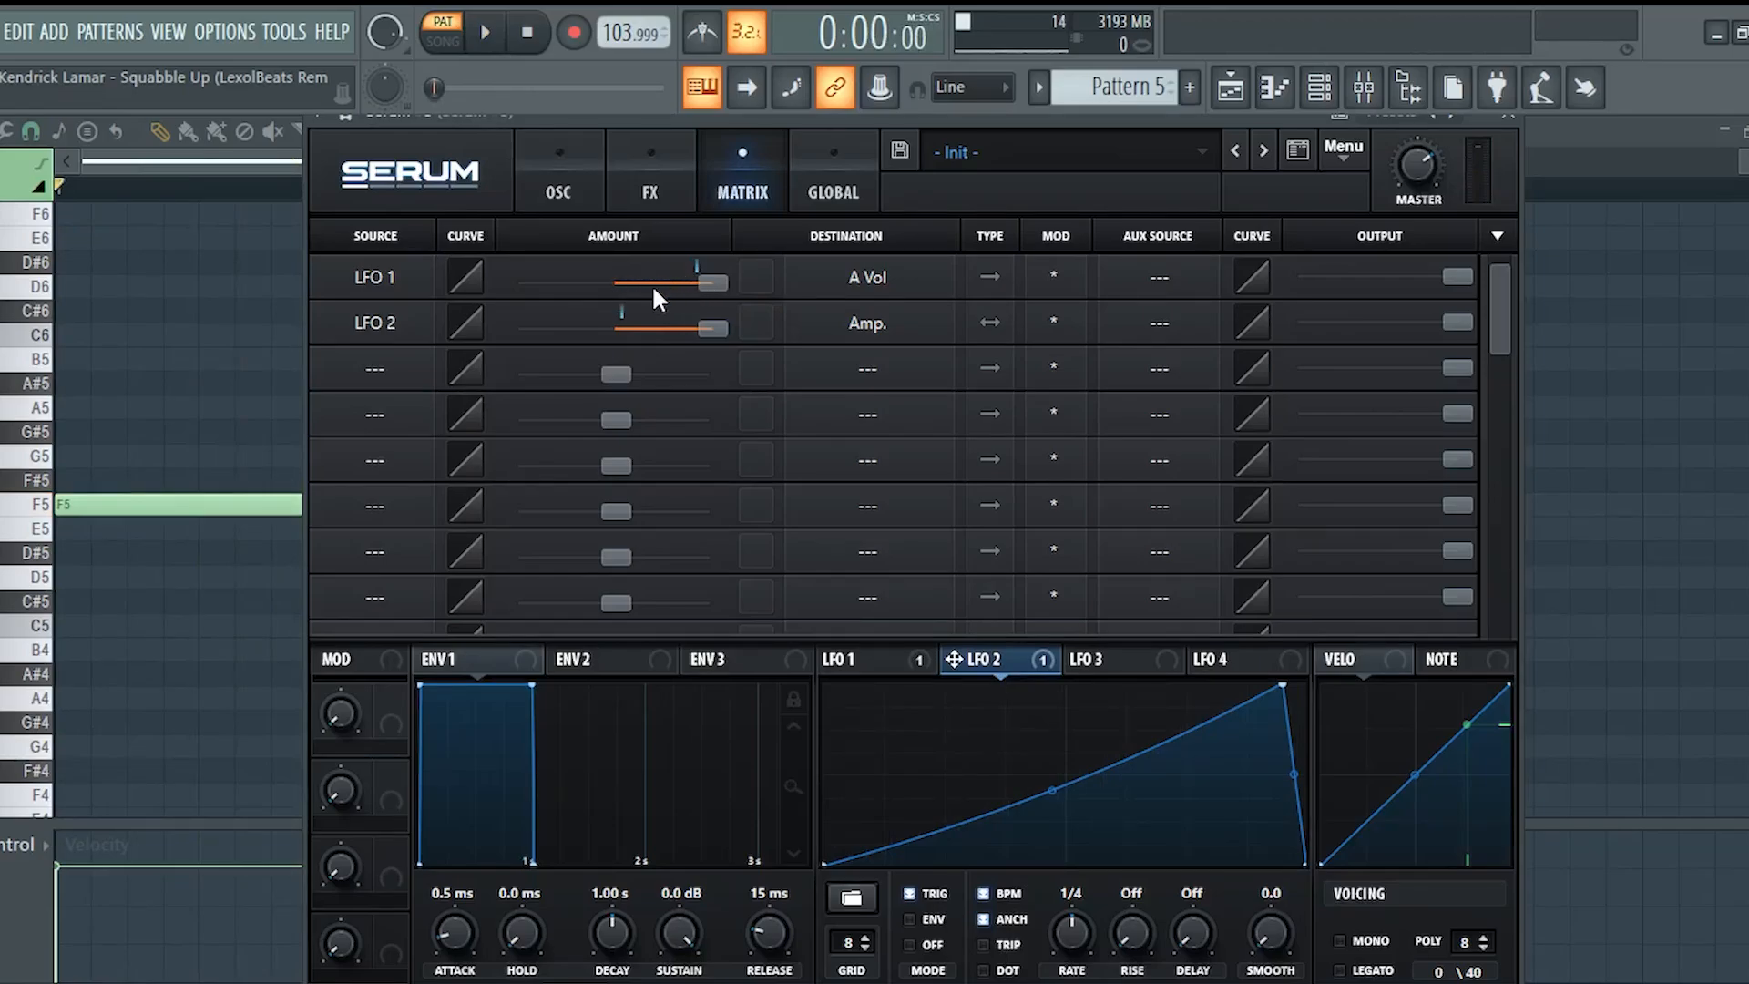
# Replay Pattern 5 with both LFO routings active, examine the LFO 1 curve and return to the playlist.
pyautogui.press('space')
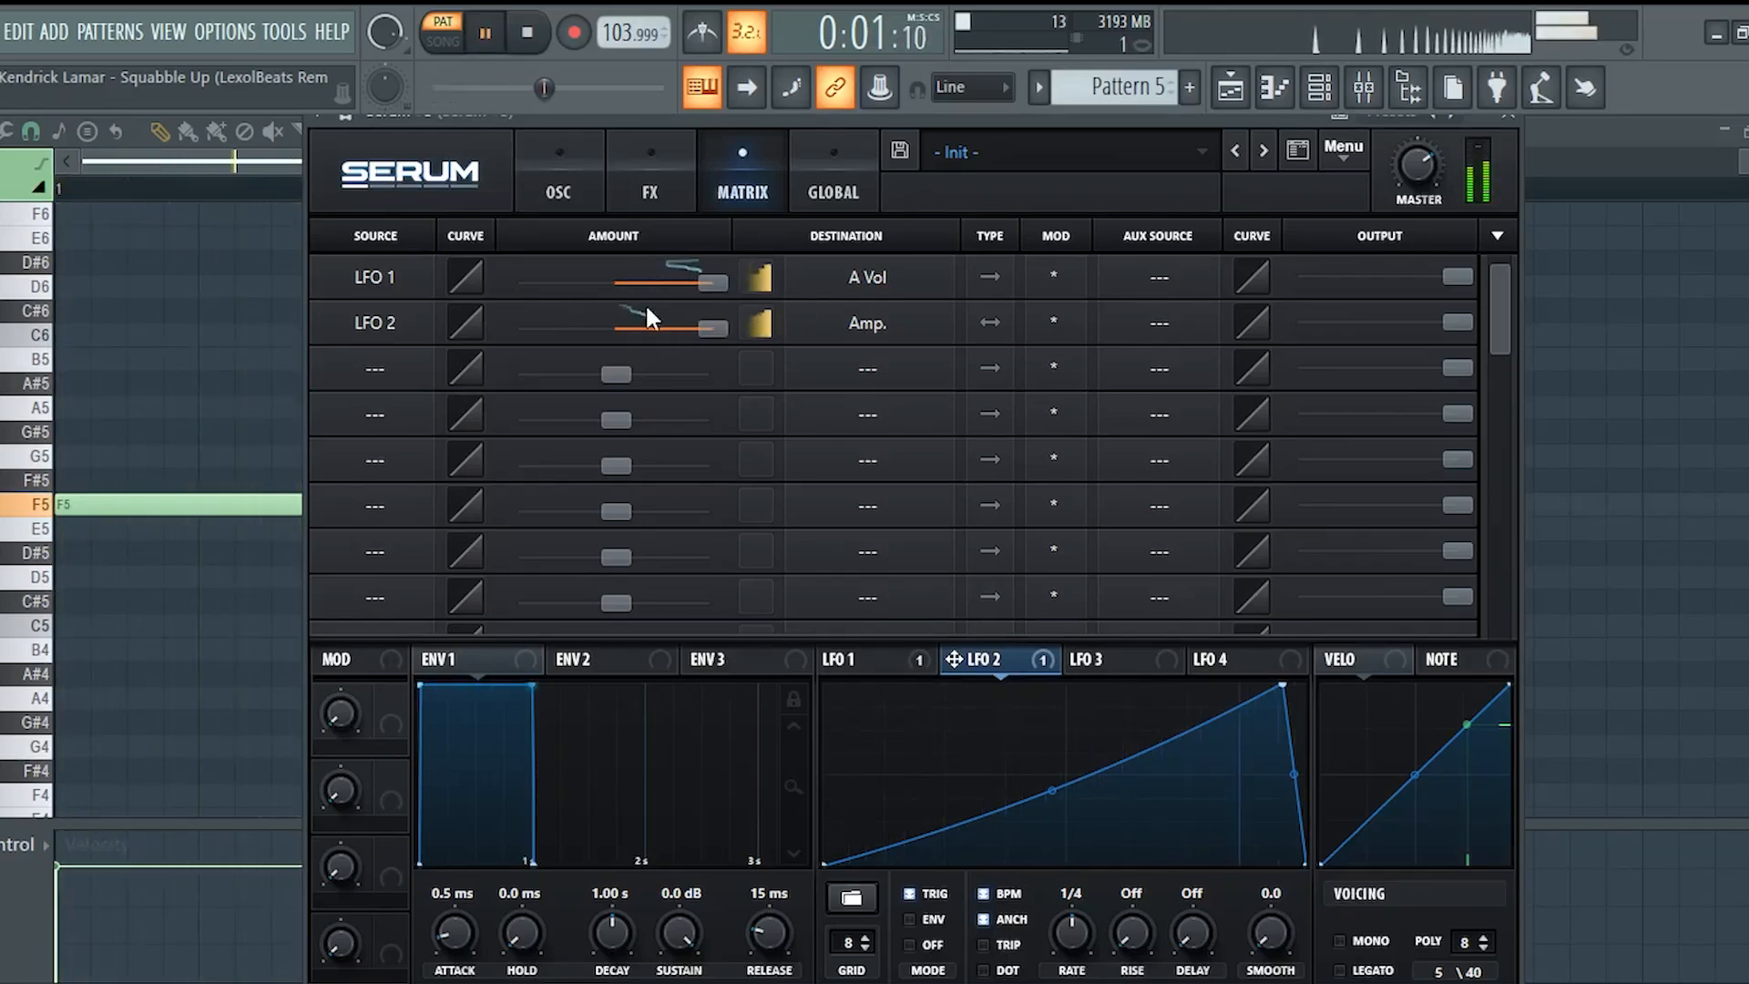
pyautogui.press('space')
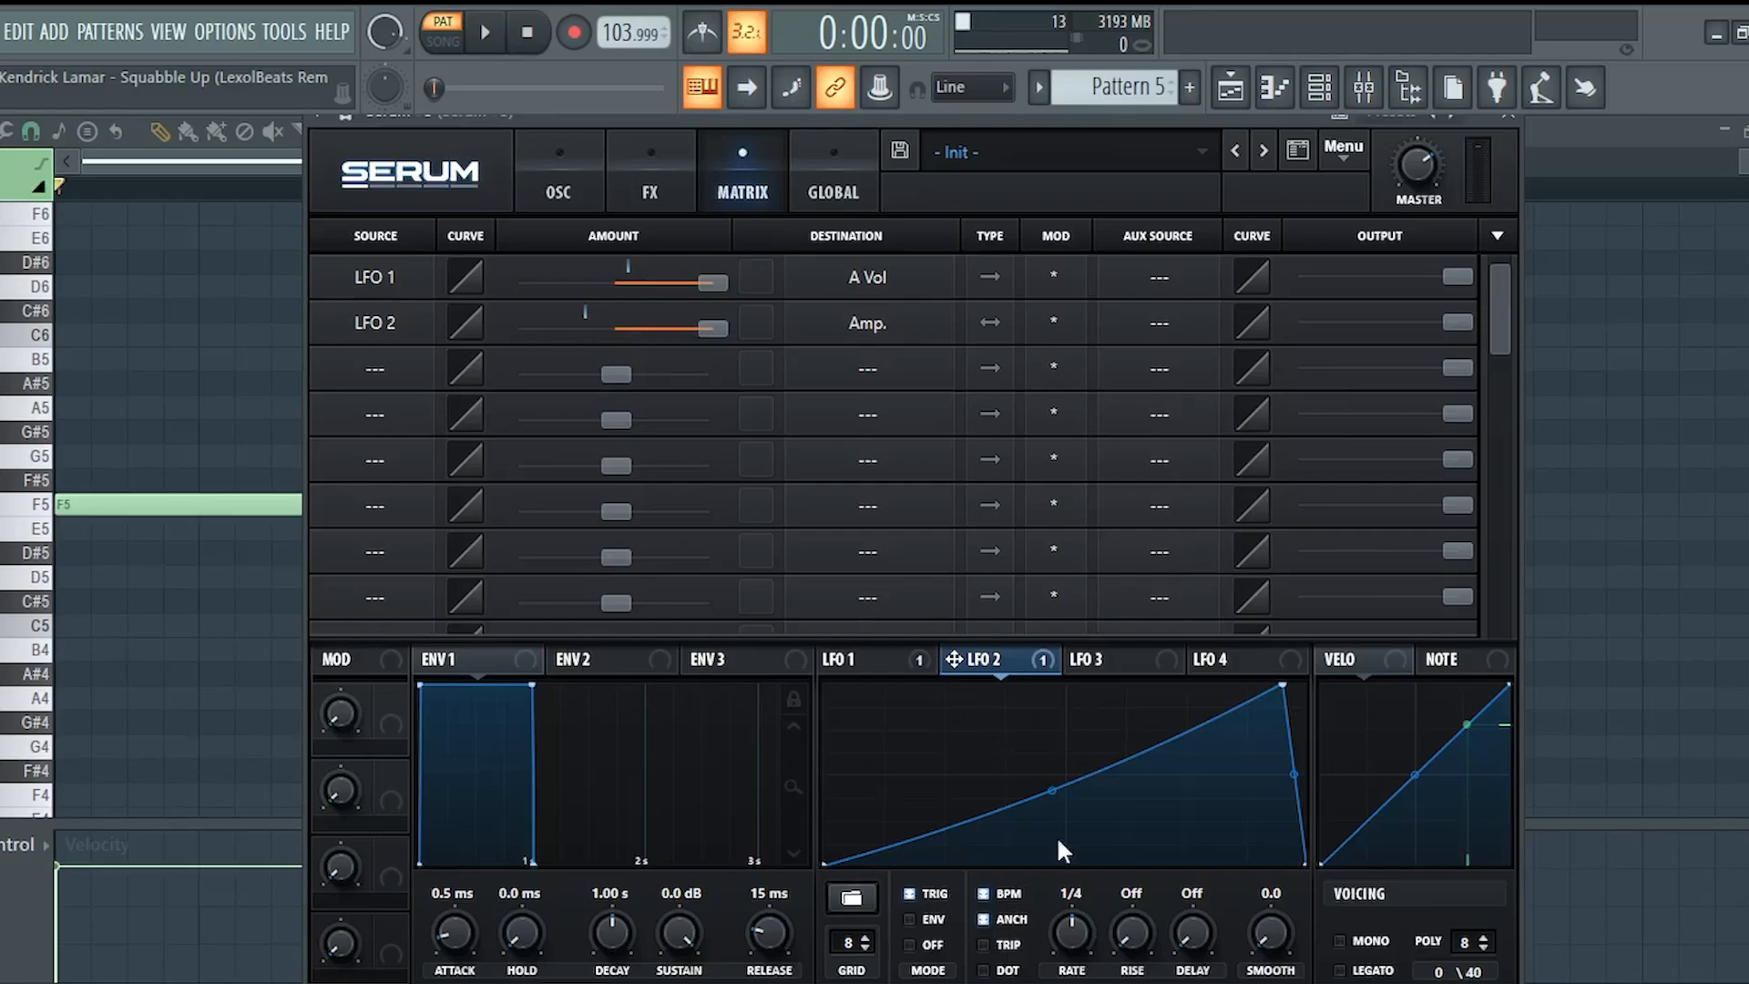
pyautogui.click(861, 660)
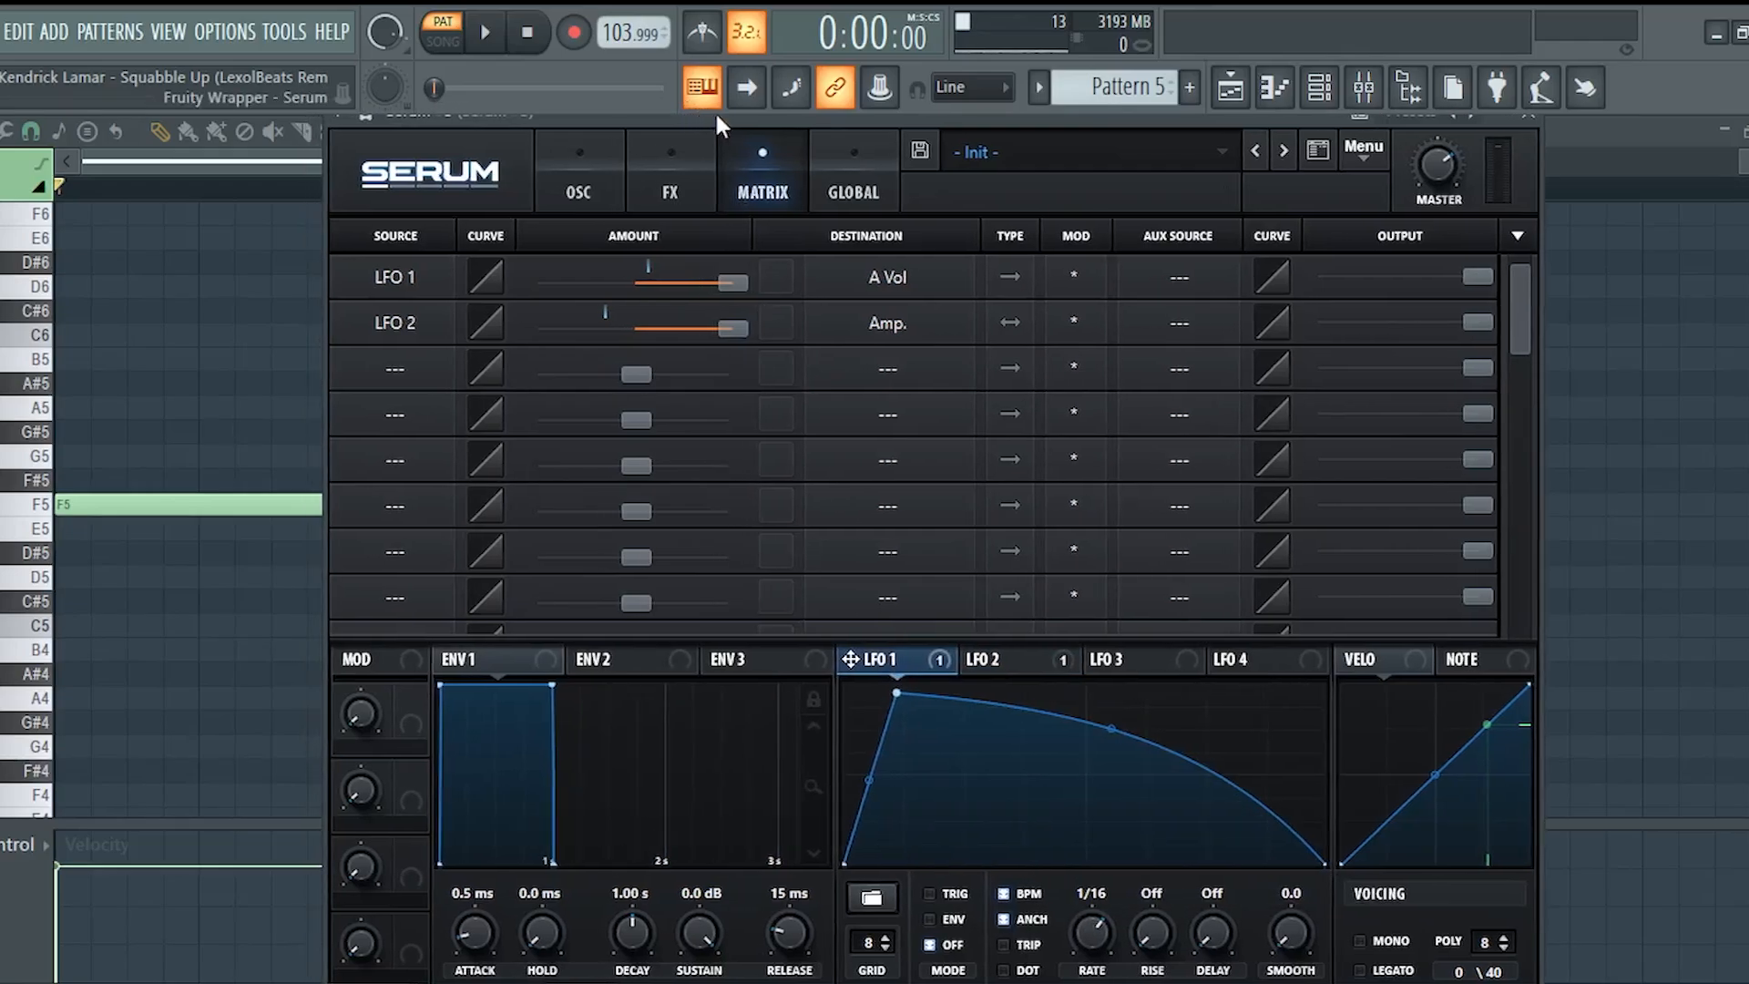
pyautogui.press('space')
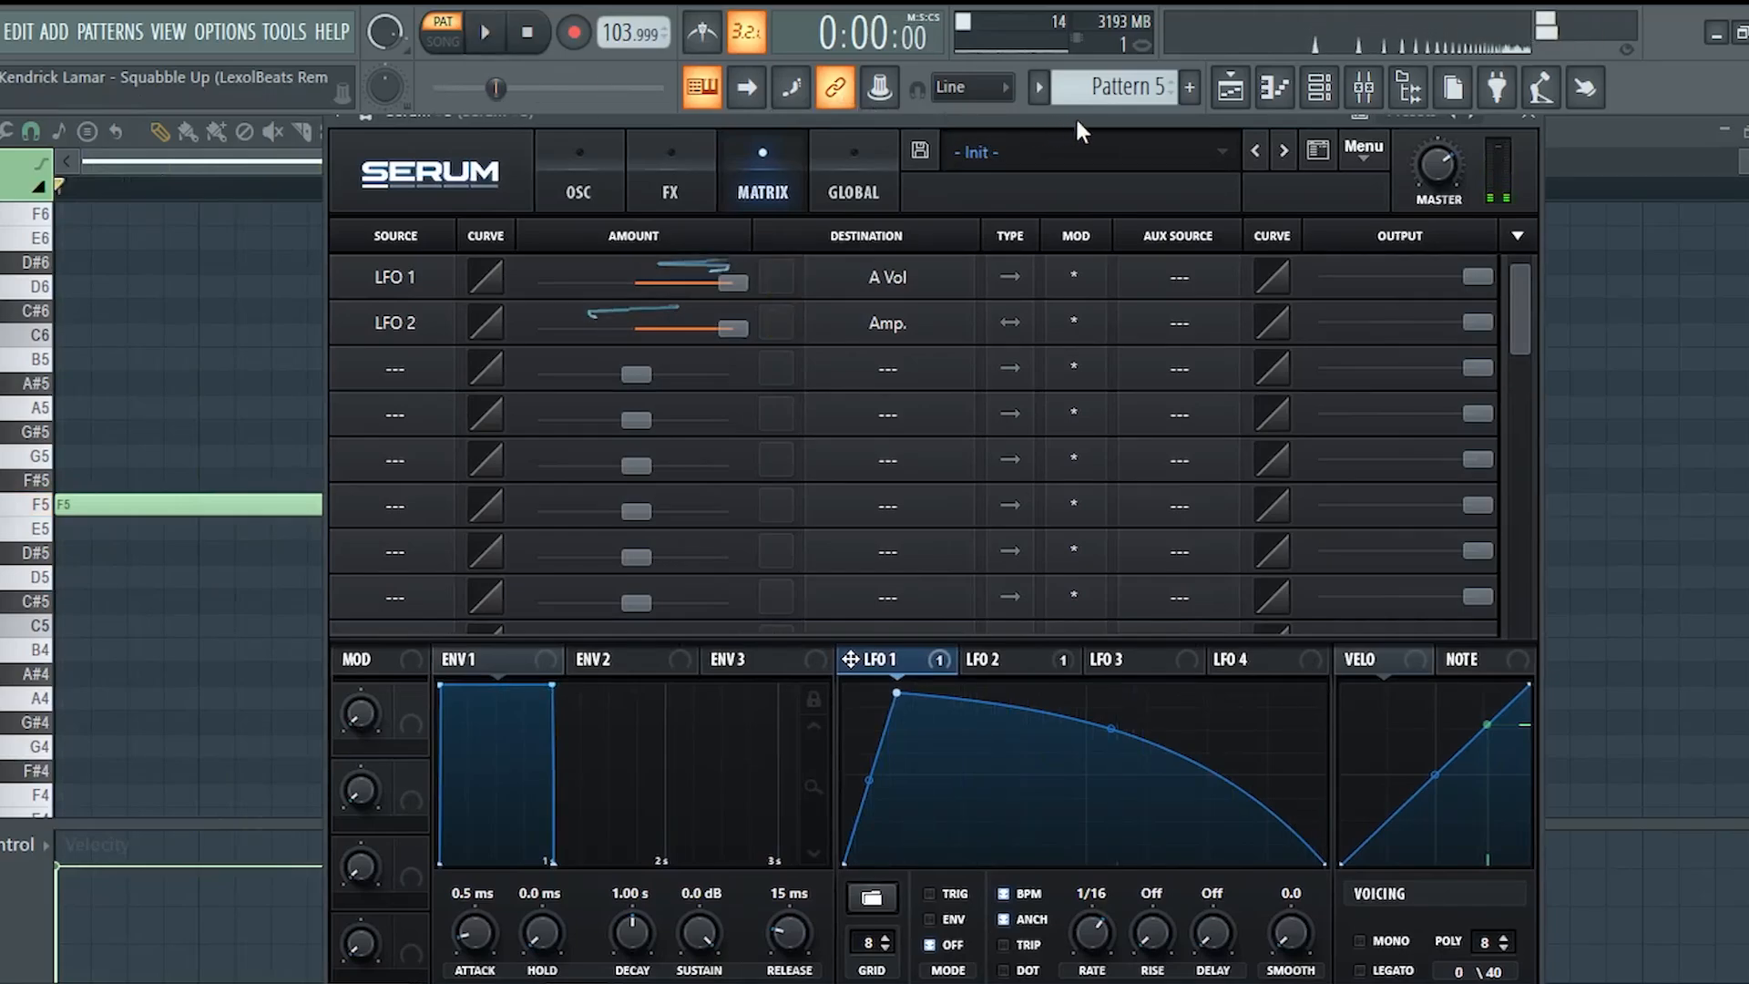
pyautogui.press('space')
pyautogui.click(1230, 87)
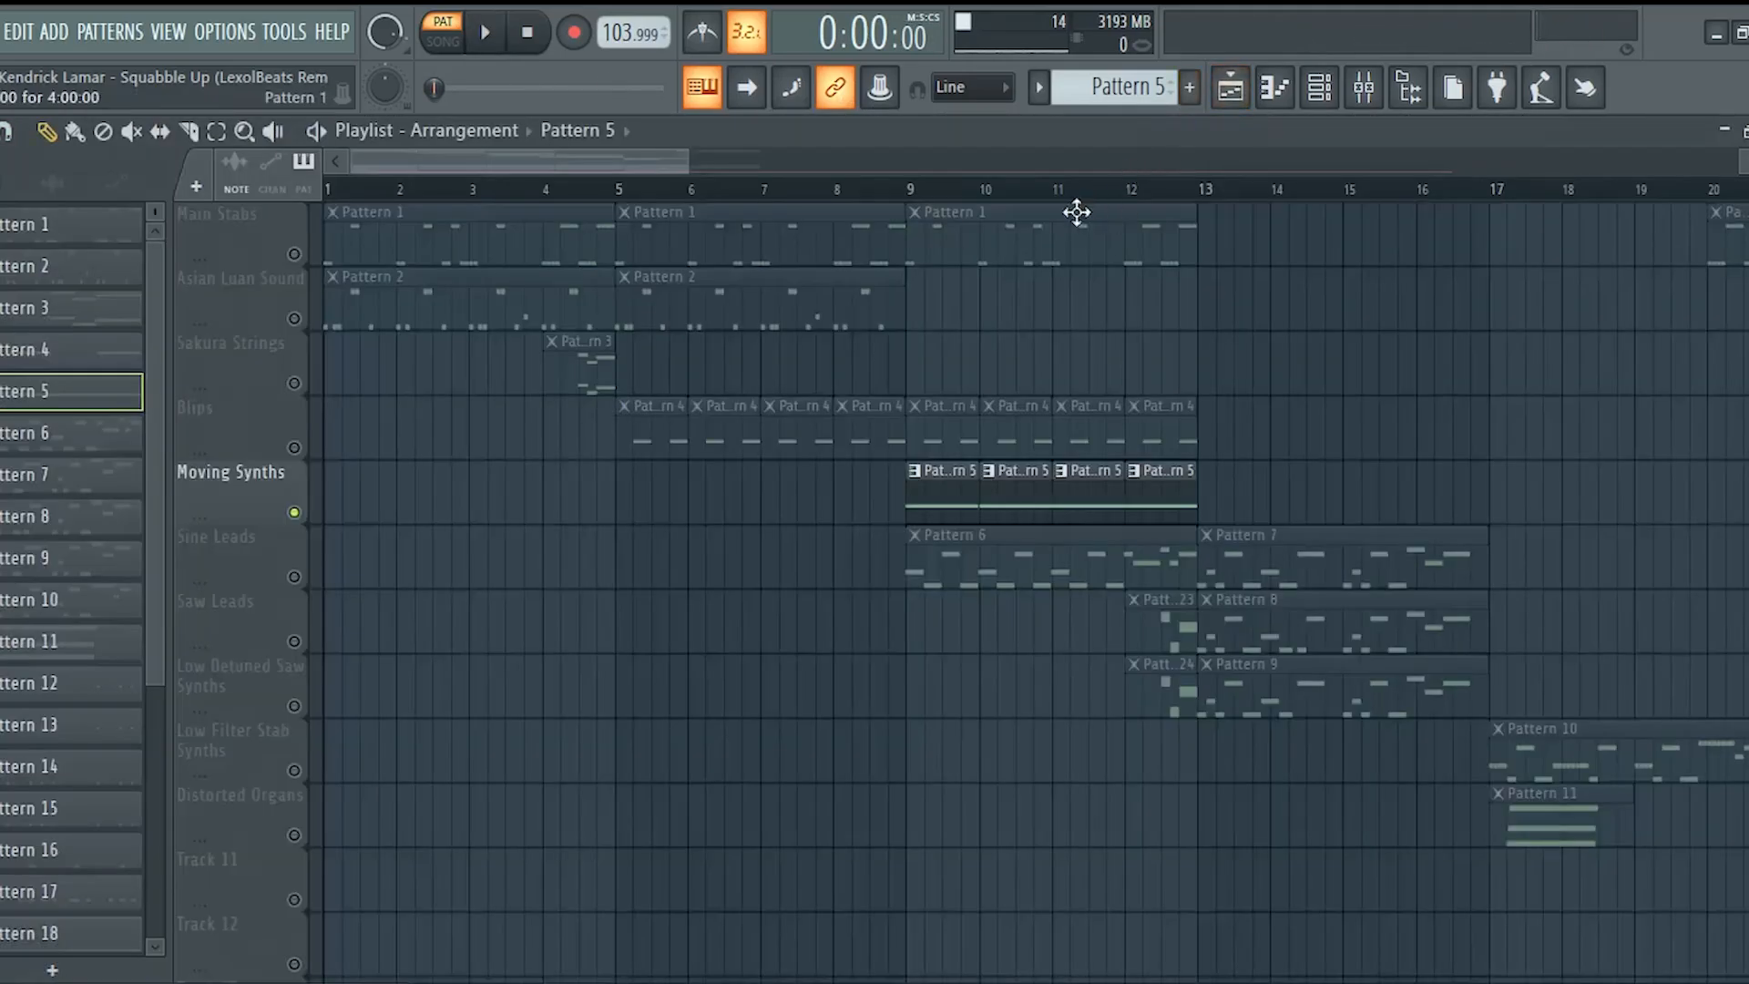
# Examine the Sine Leads notes of Pattern 6 while playing the pattern, and return to the playlist.
pyautogui.doubleClick(990, 551)
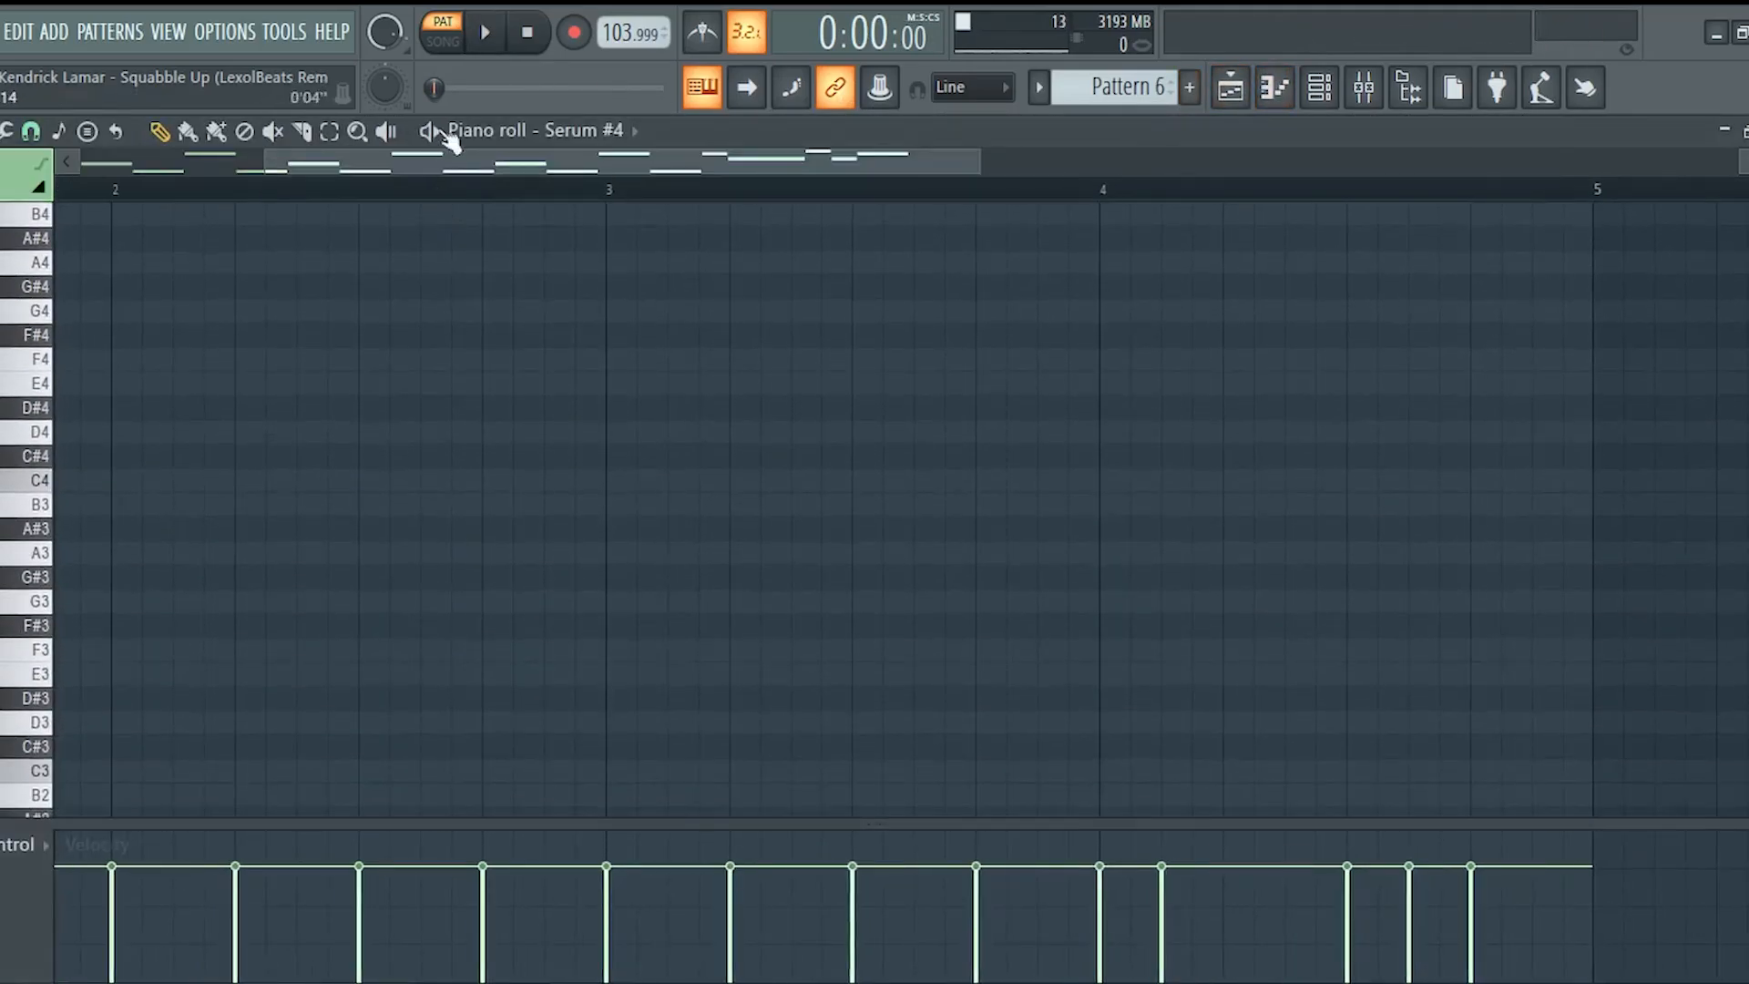
pyautogui.press('space')
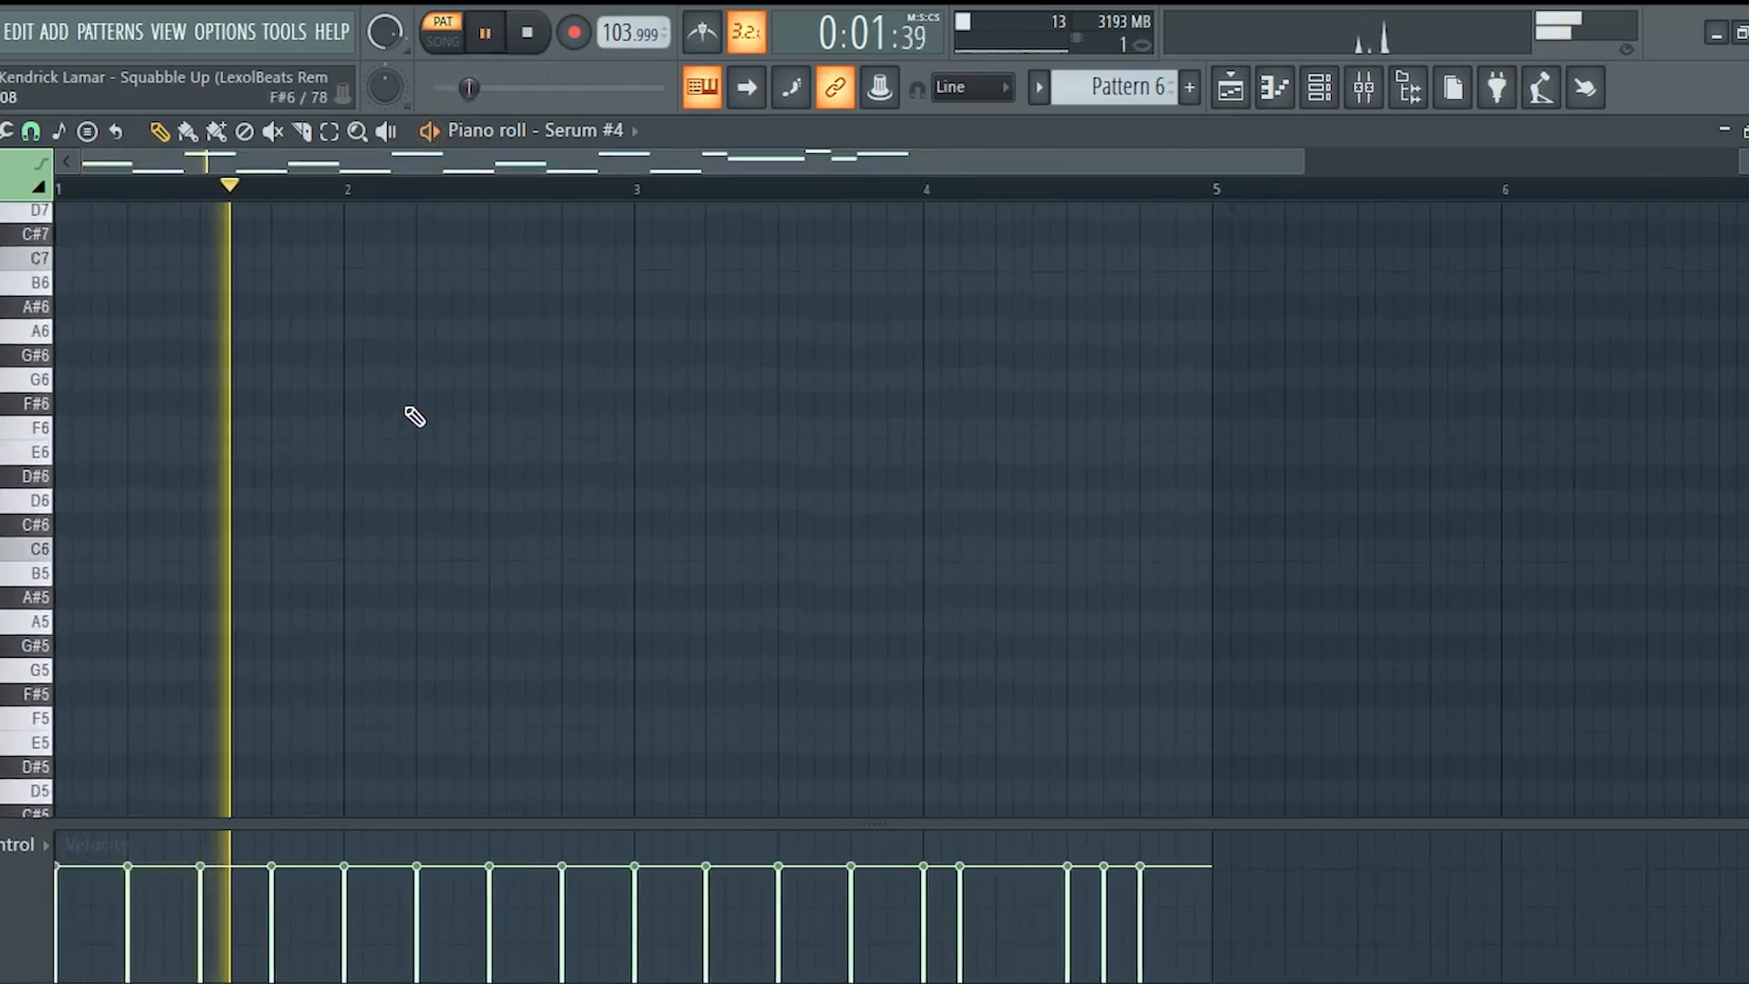
pyautogui.scroll(5, 415, 416)
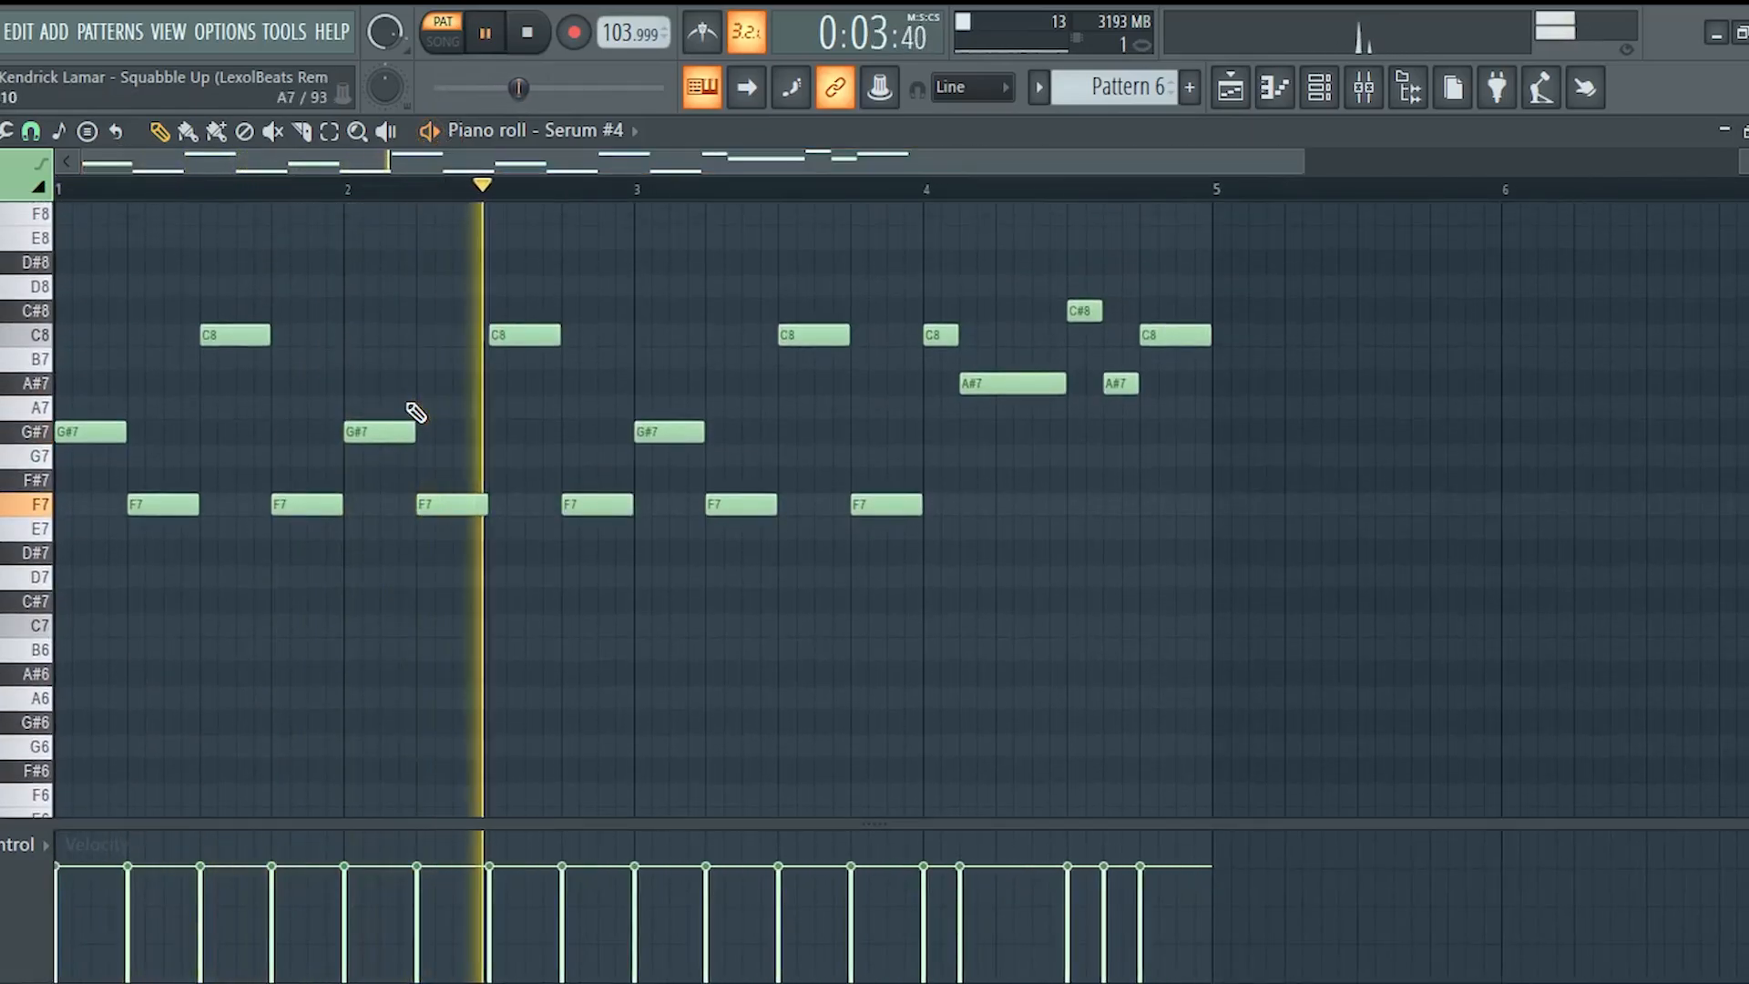
pyautogui.press('space')
pyautogui.click(1230, 87)
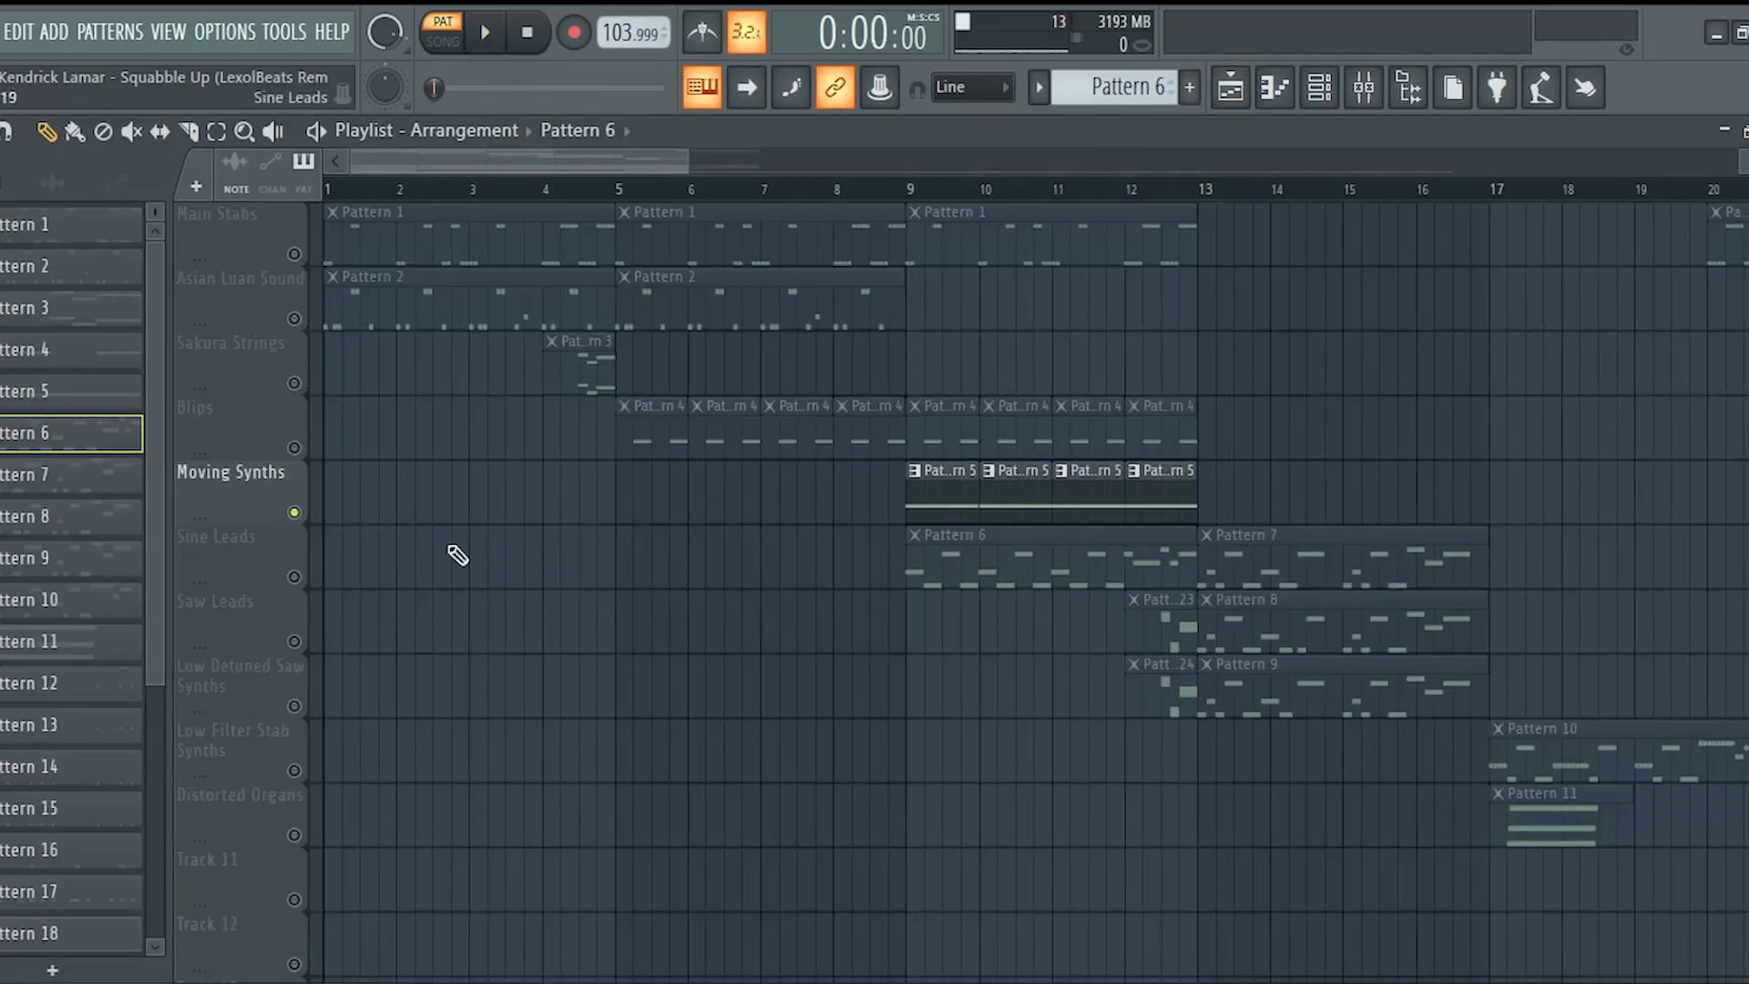
# Re-enable all muted playlist tracks and play the full arrangement from bar 9.
pyautogui.rightClick(294, 576)
pyautogui.rightClick(294, 576)
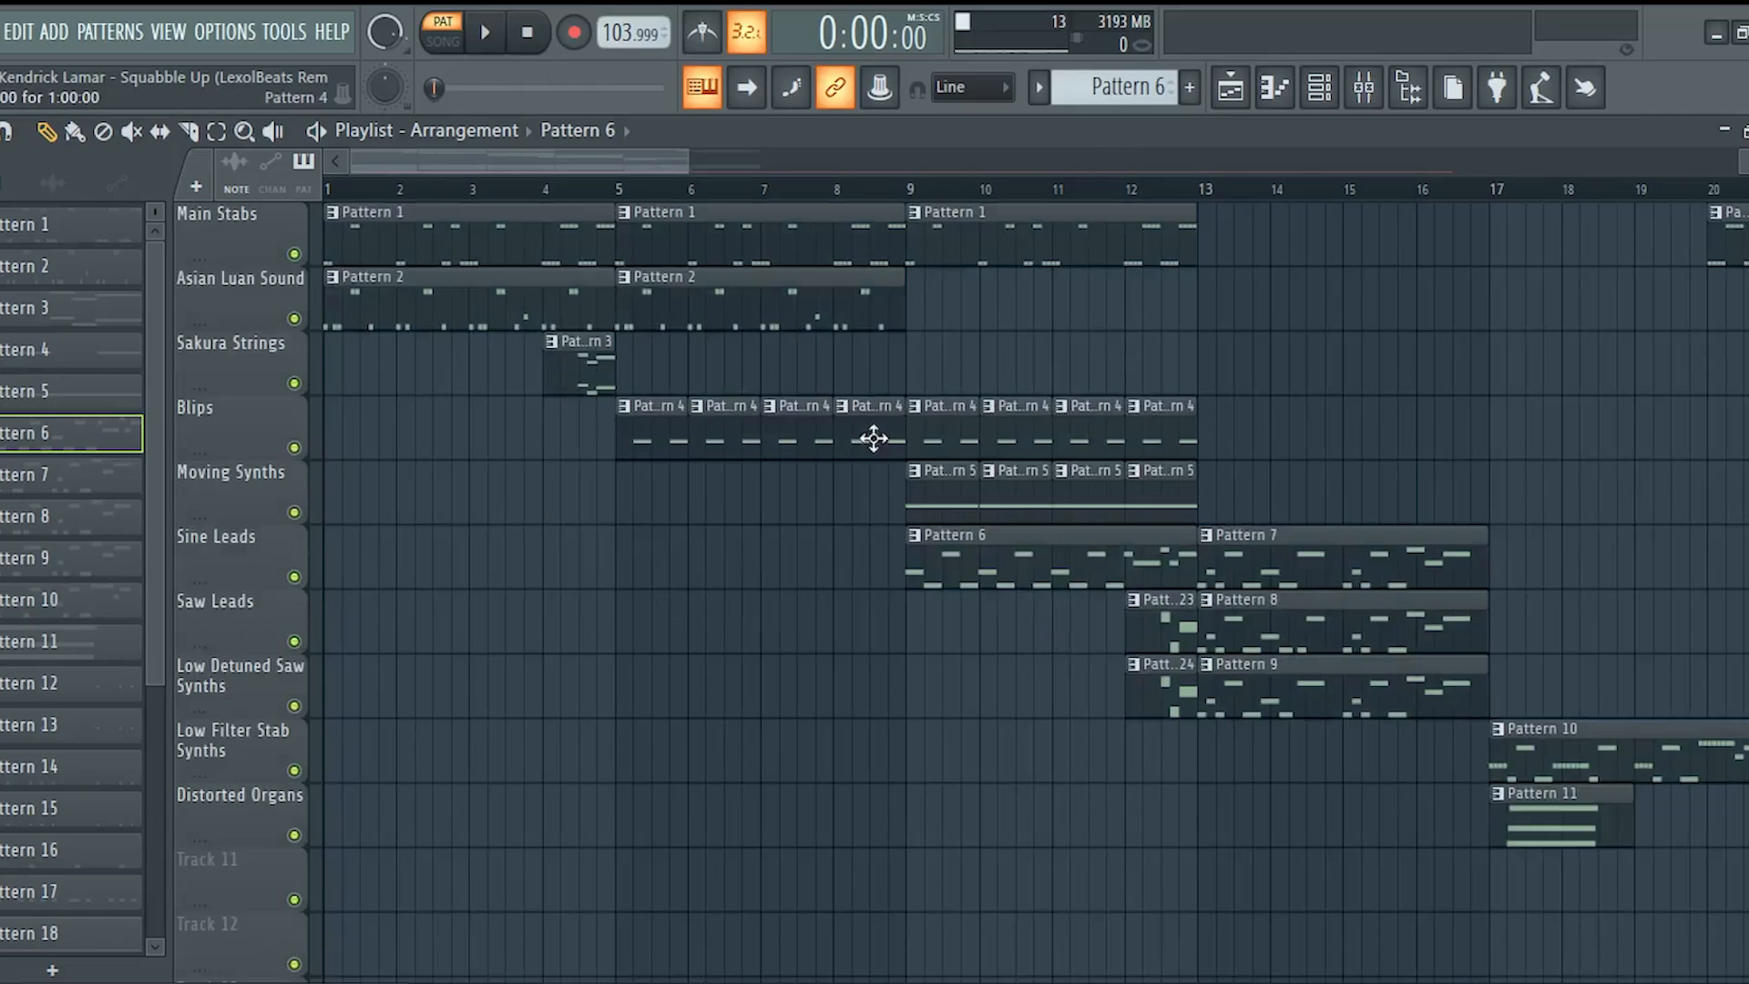
pyautogui.click(913, 191)
pyautogui.press('space')
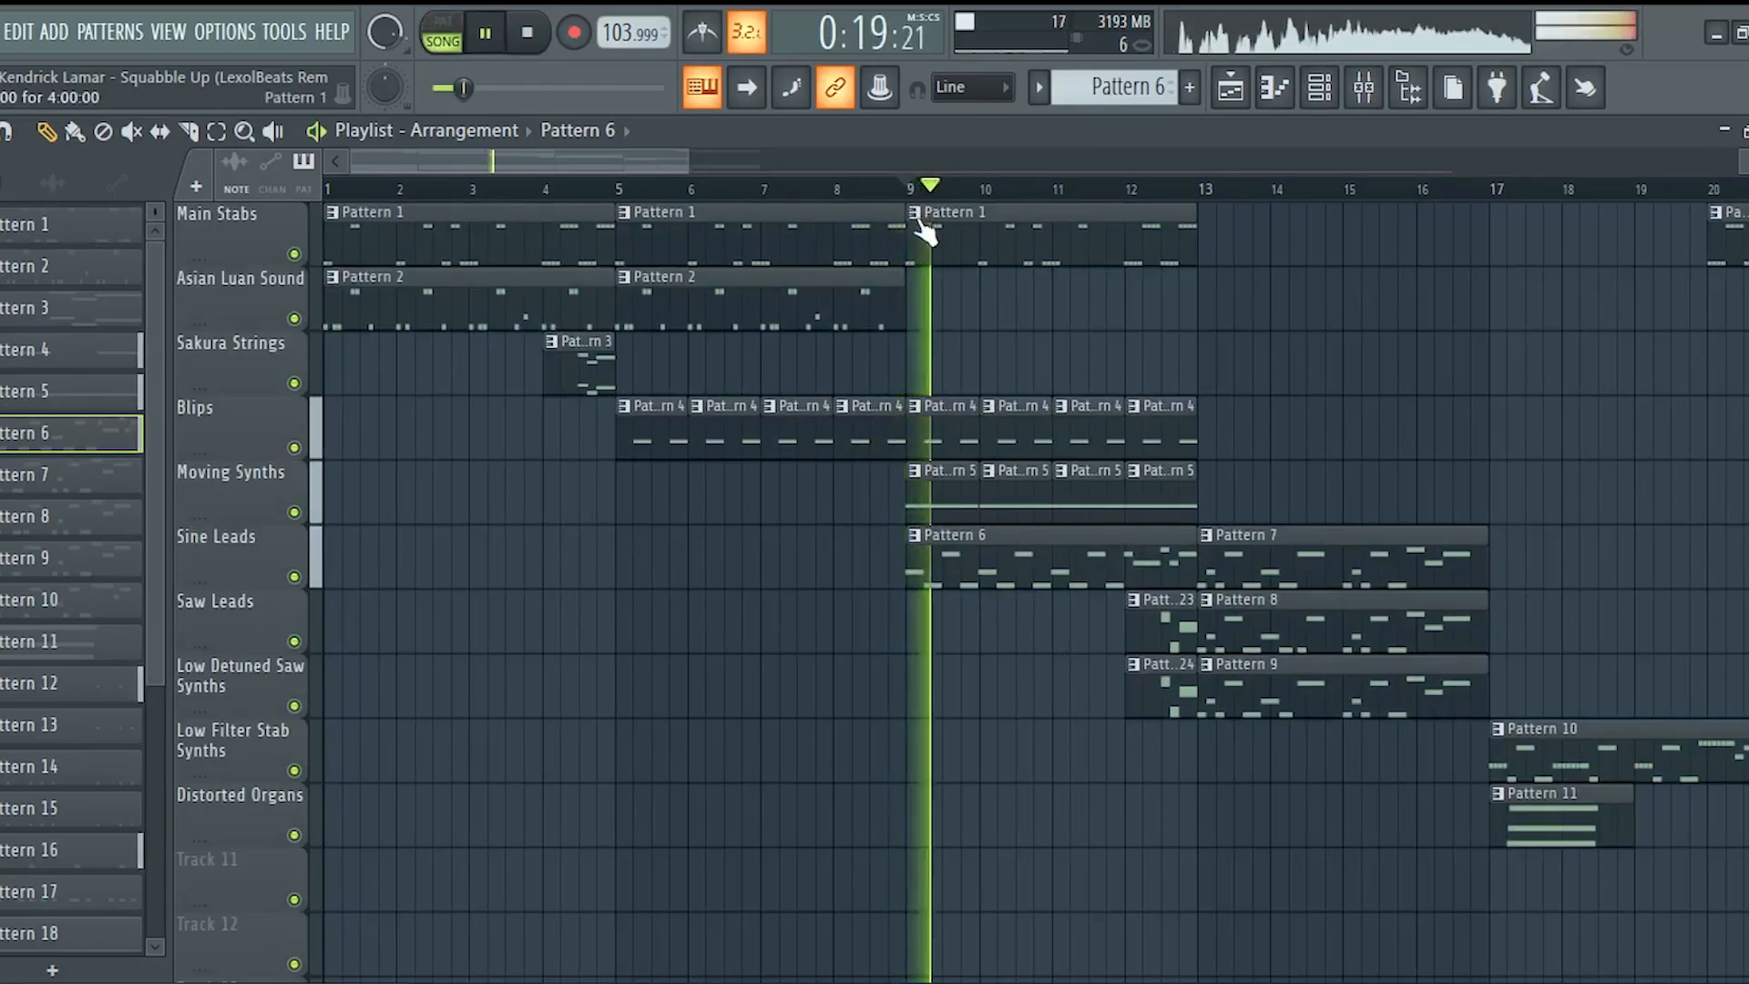
pyautogui.scroll(-6, 901, 371)
pyautogui.press('space')
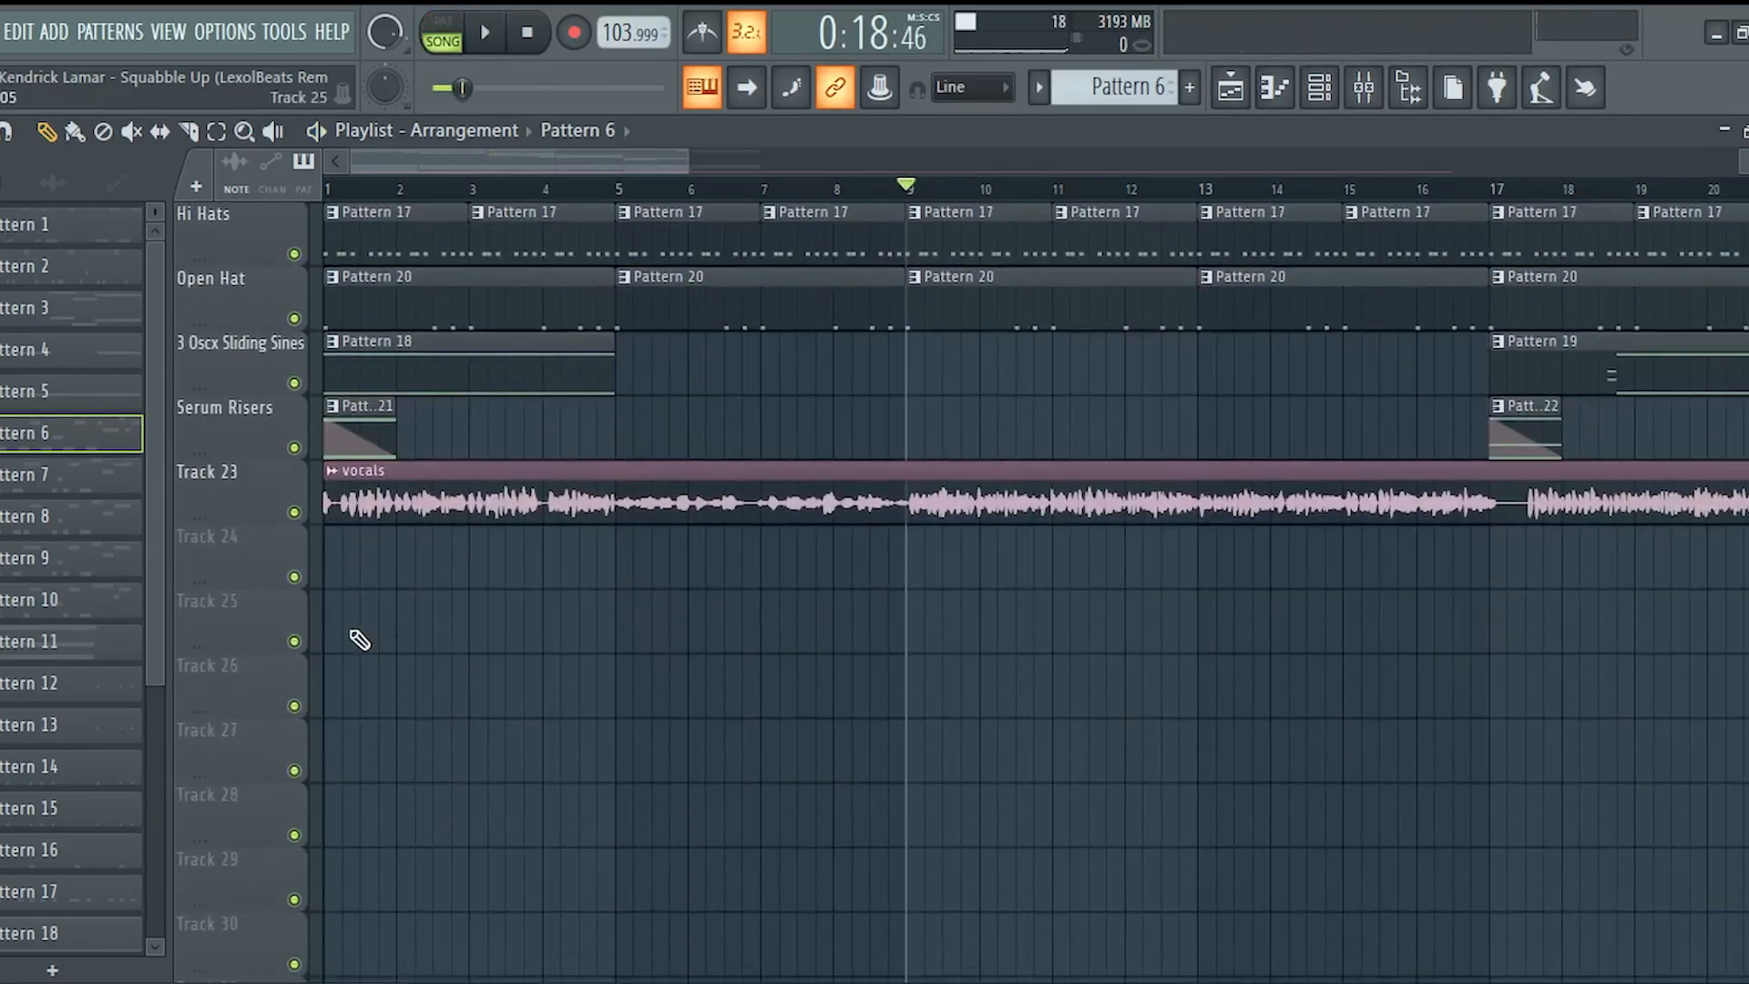
pyautogui.scroll(6, 1132, 324)
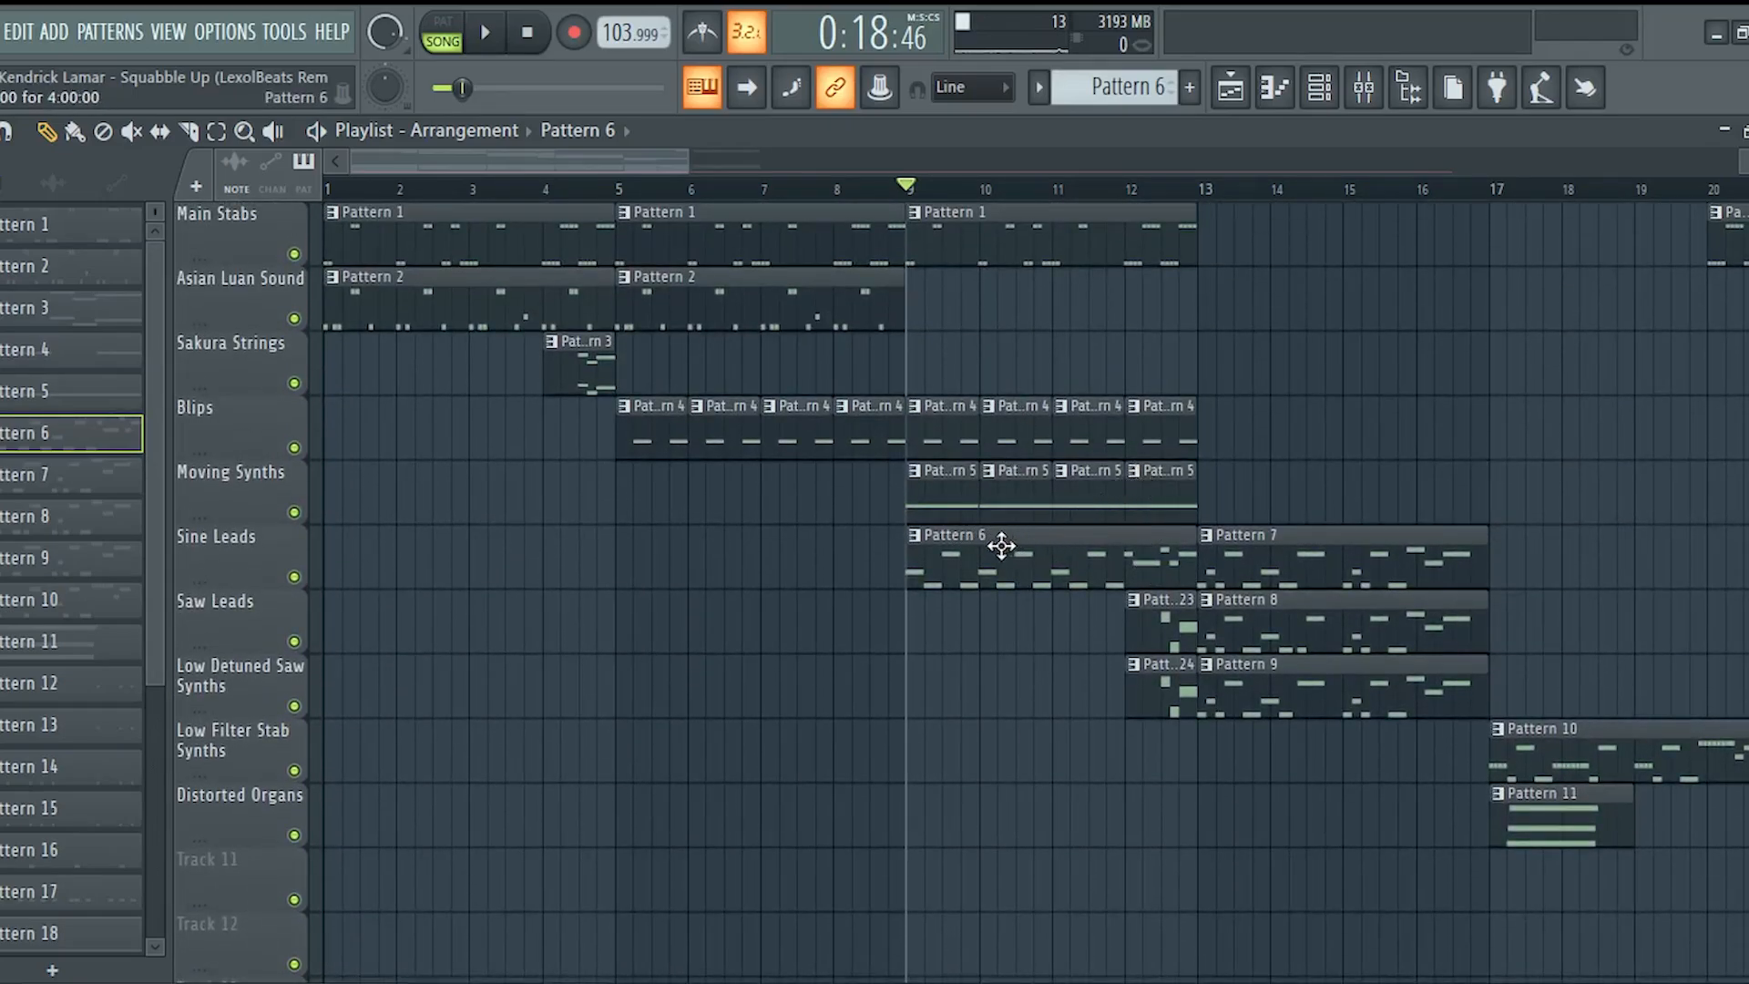
# Examine the Sine Leads notes in Pattern 7 and the Saw Leads notes in Pattern 8 during Pattern 8 playback.
pyautogui.scroll(3, 1002, 173)
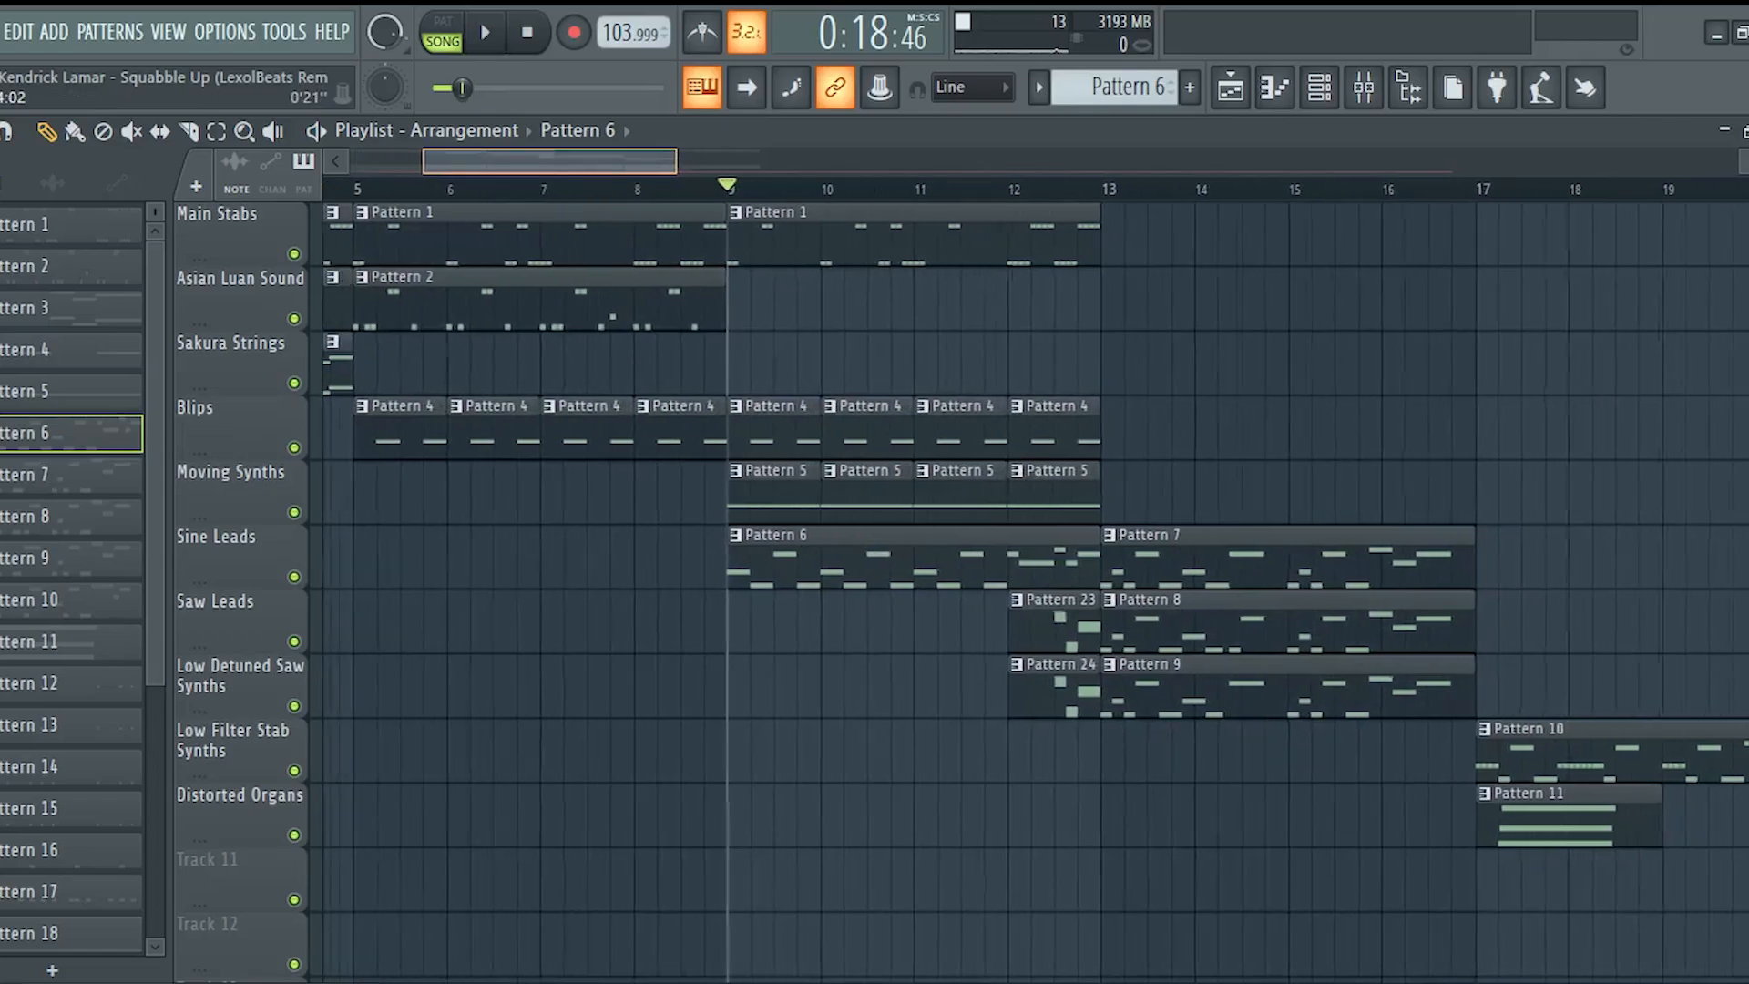
pyautogui.doubleClick(957, 574)
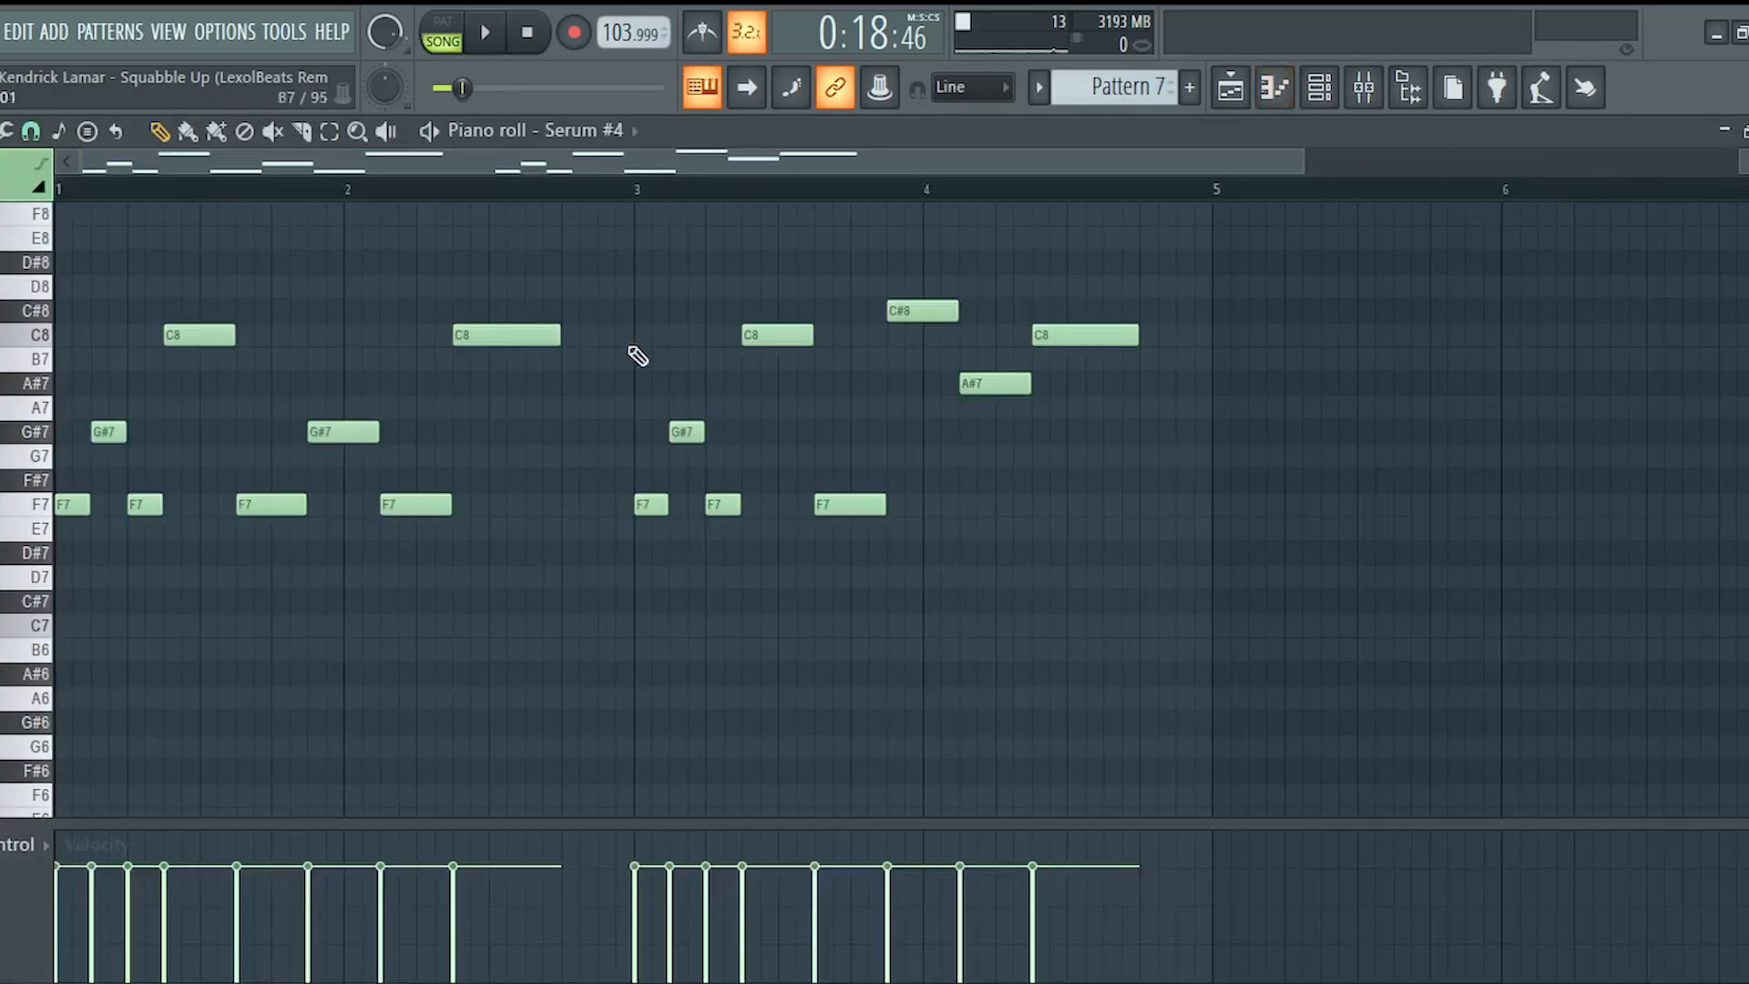
pyautogui.click(430, 132)
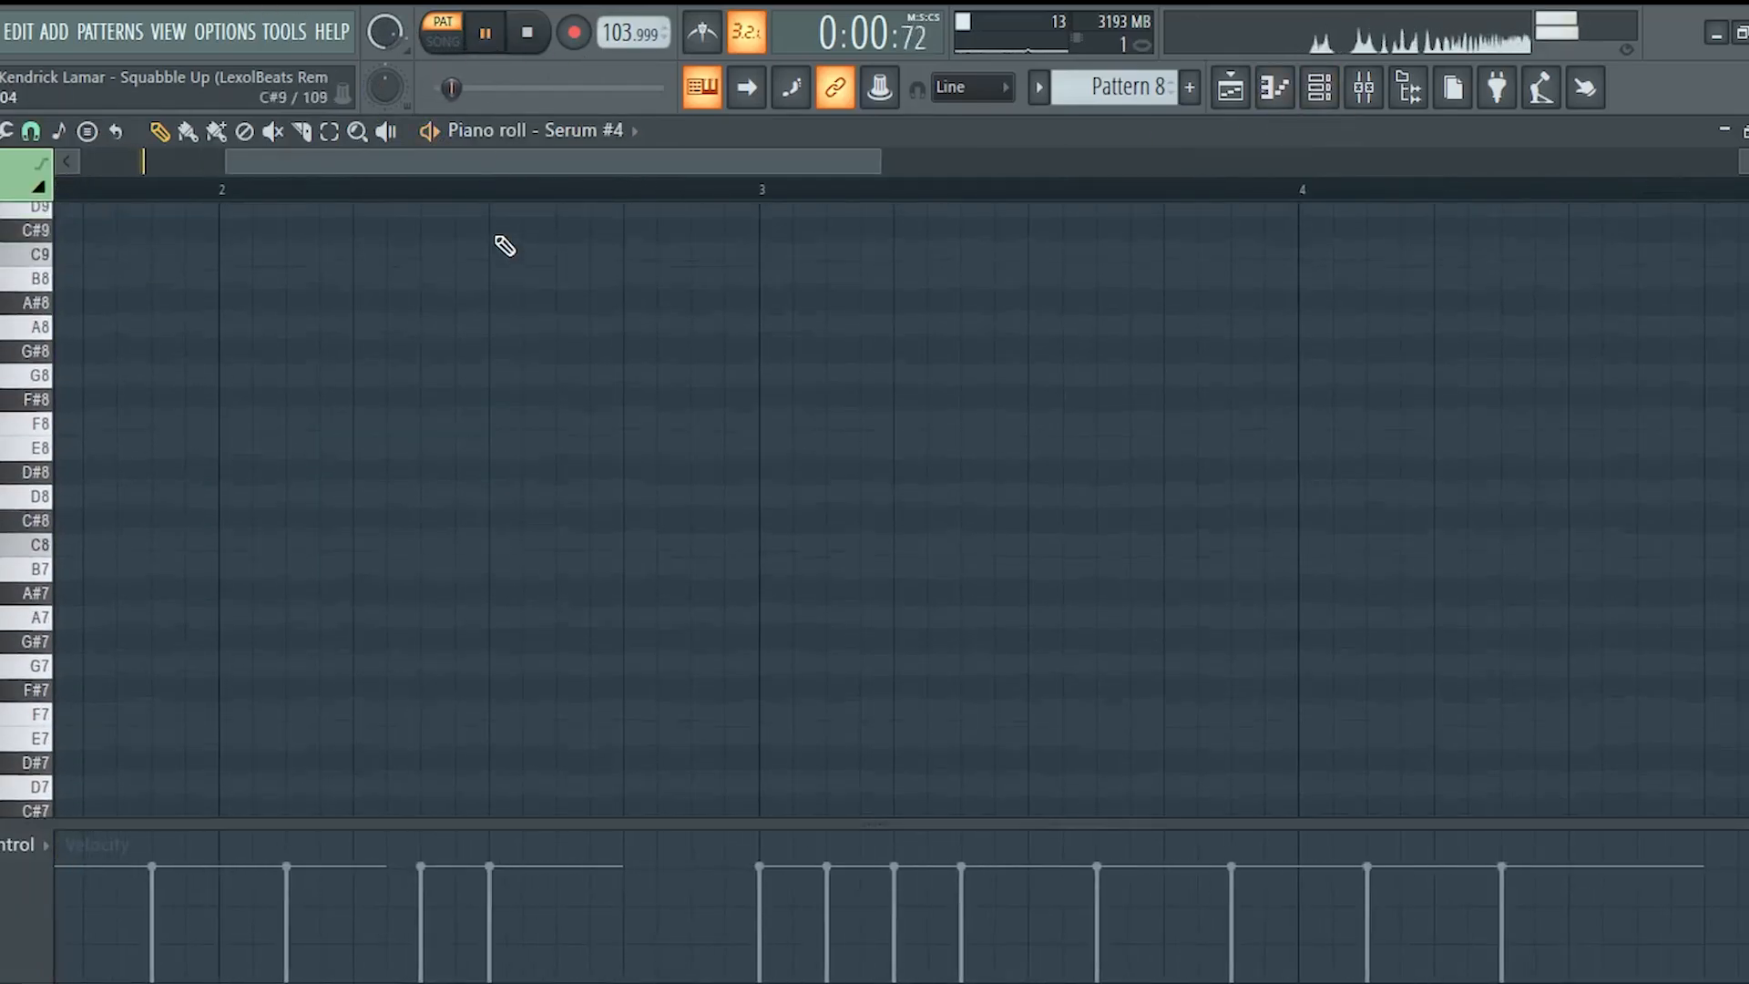
pyautogui.rightClick(515, 407)
pyautogui.rightClick(516, 407)
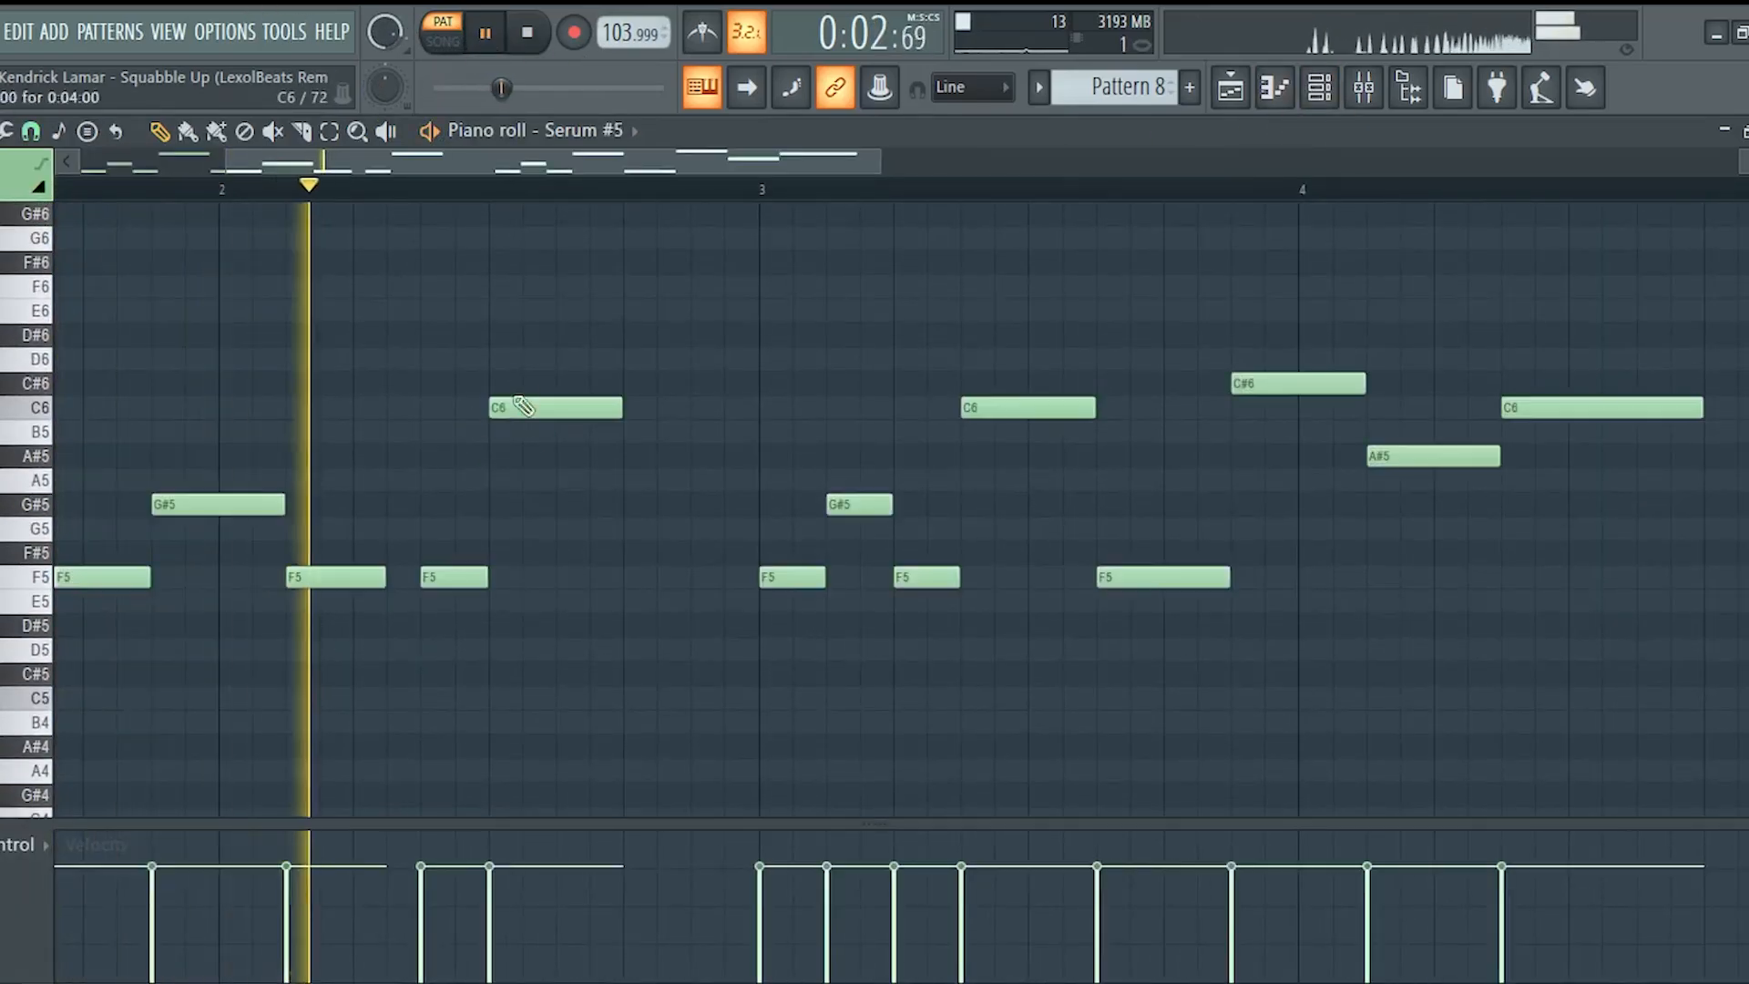
pyautogui.scroll(-3, 1084, 182)
# Examine Serum #5's oscillator settings while Pattern 8 plays, and return to the playlist.
pyautogui.click(1324, 90)
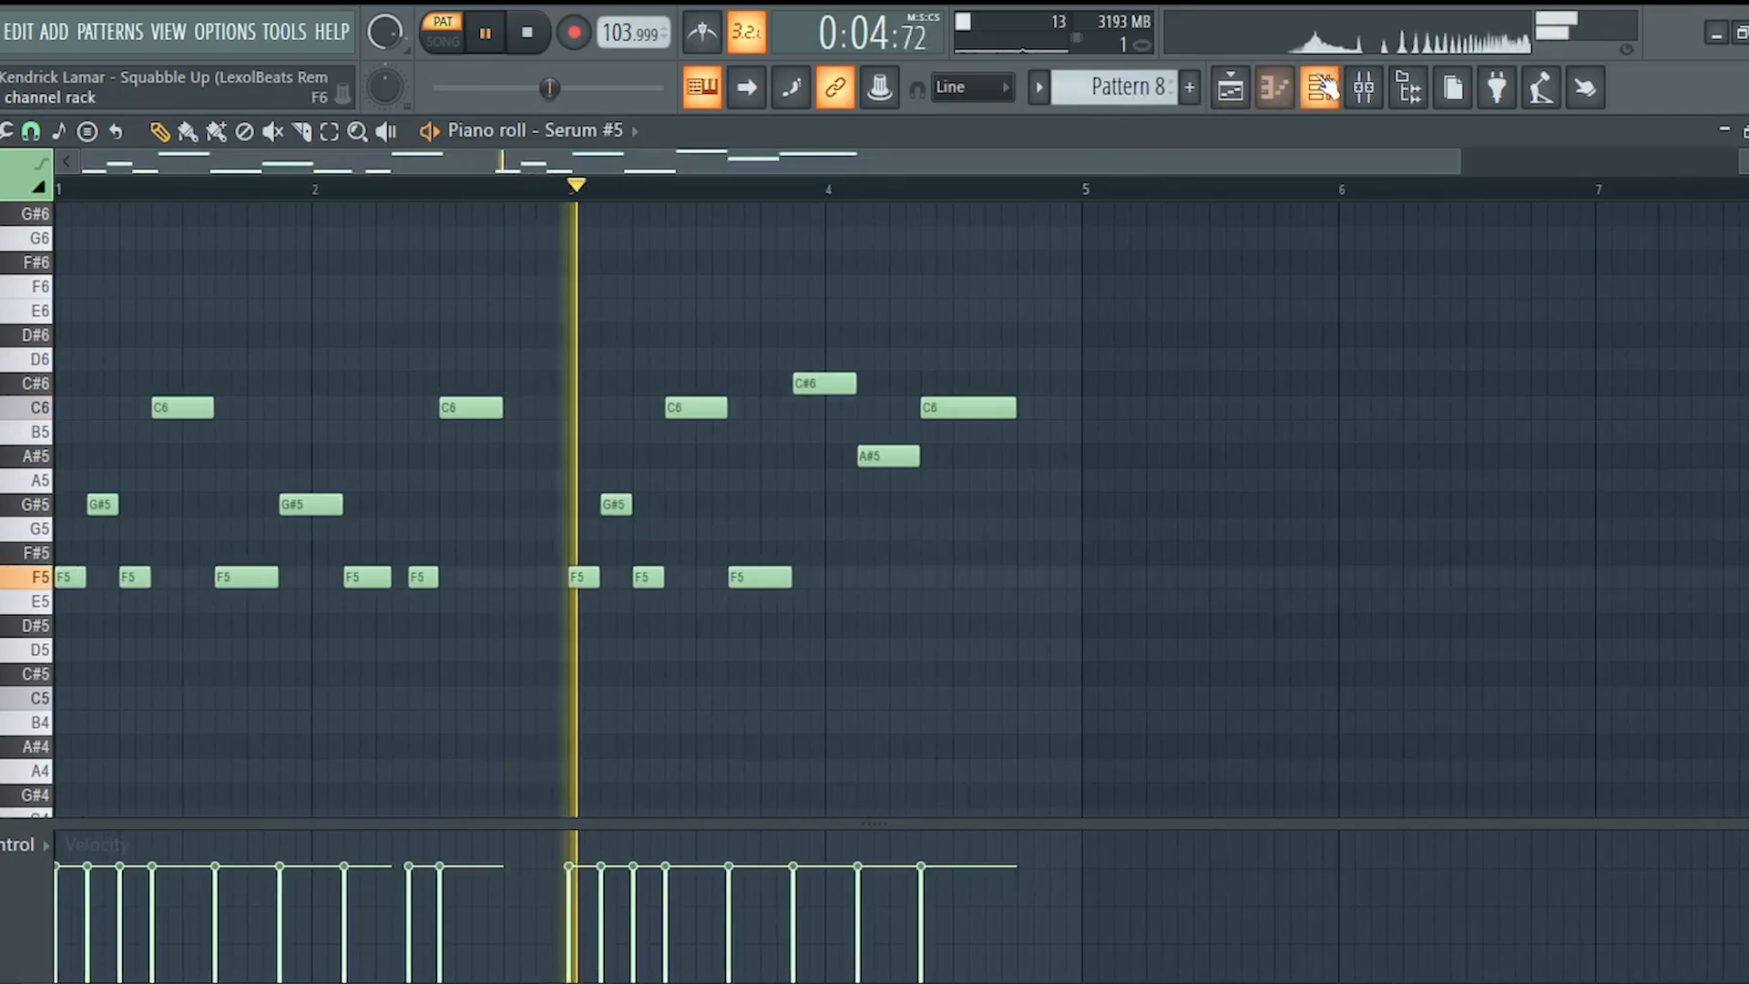
pyautogui.click(810, 753)
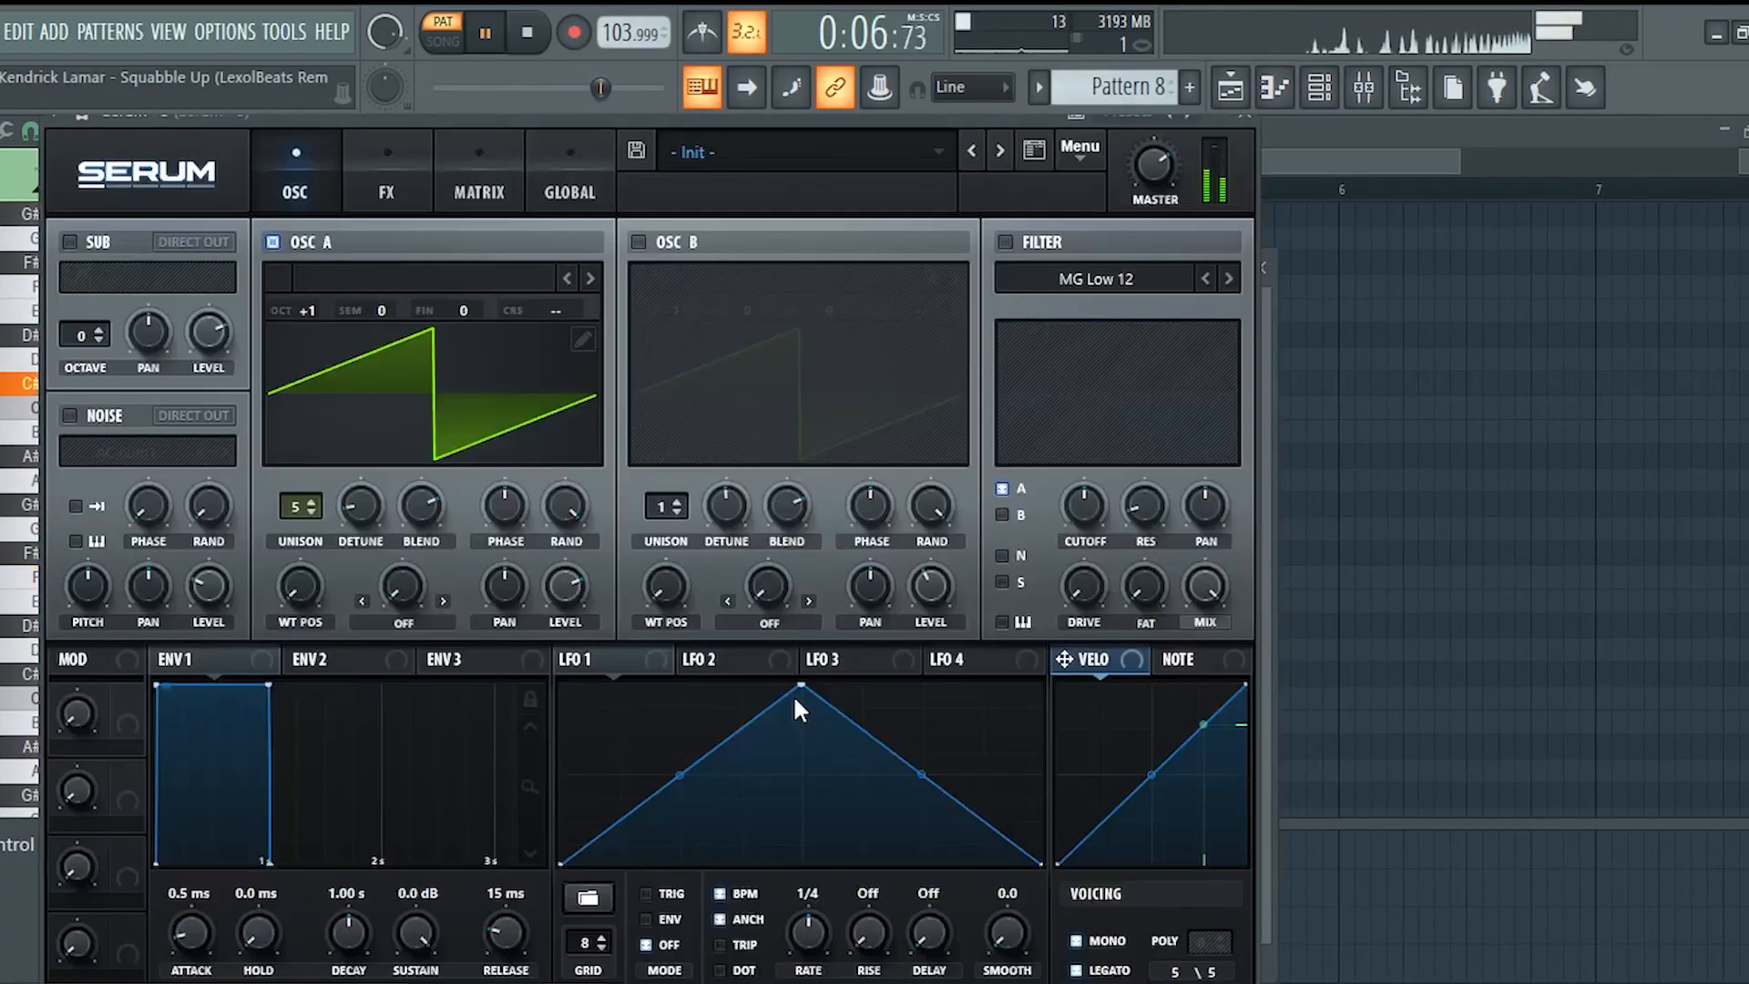
pyautogui.click(1220, 96)
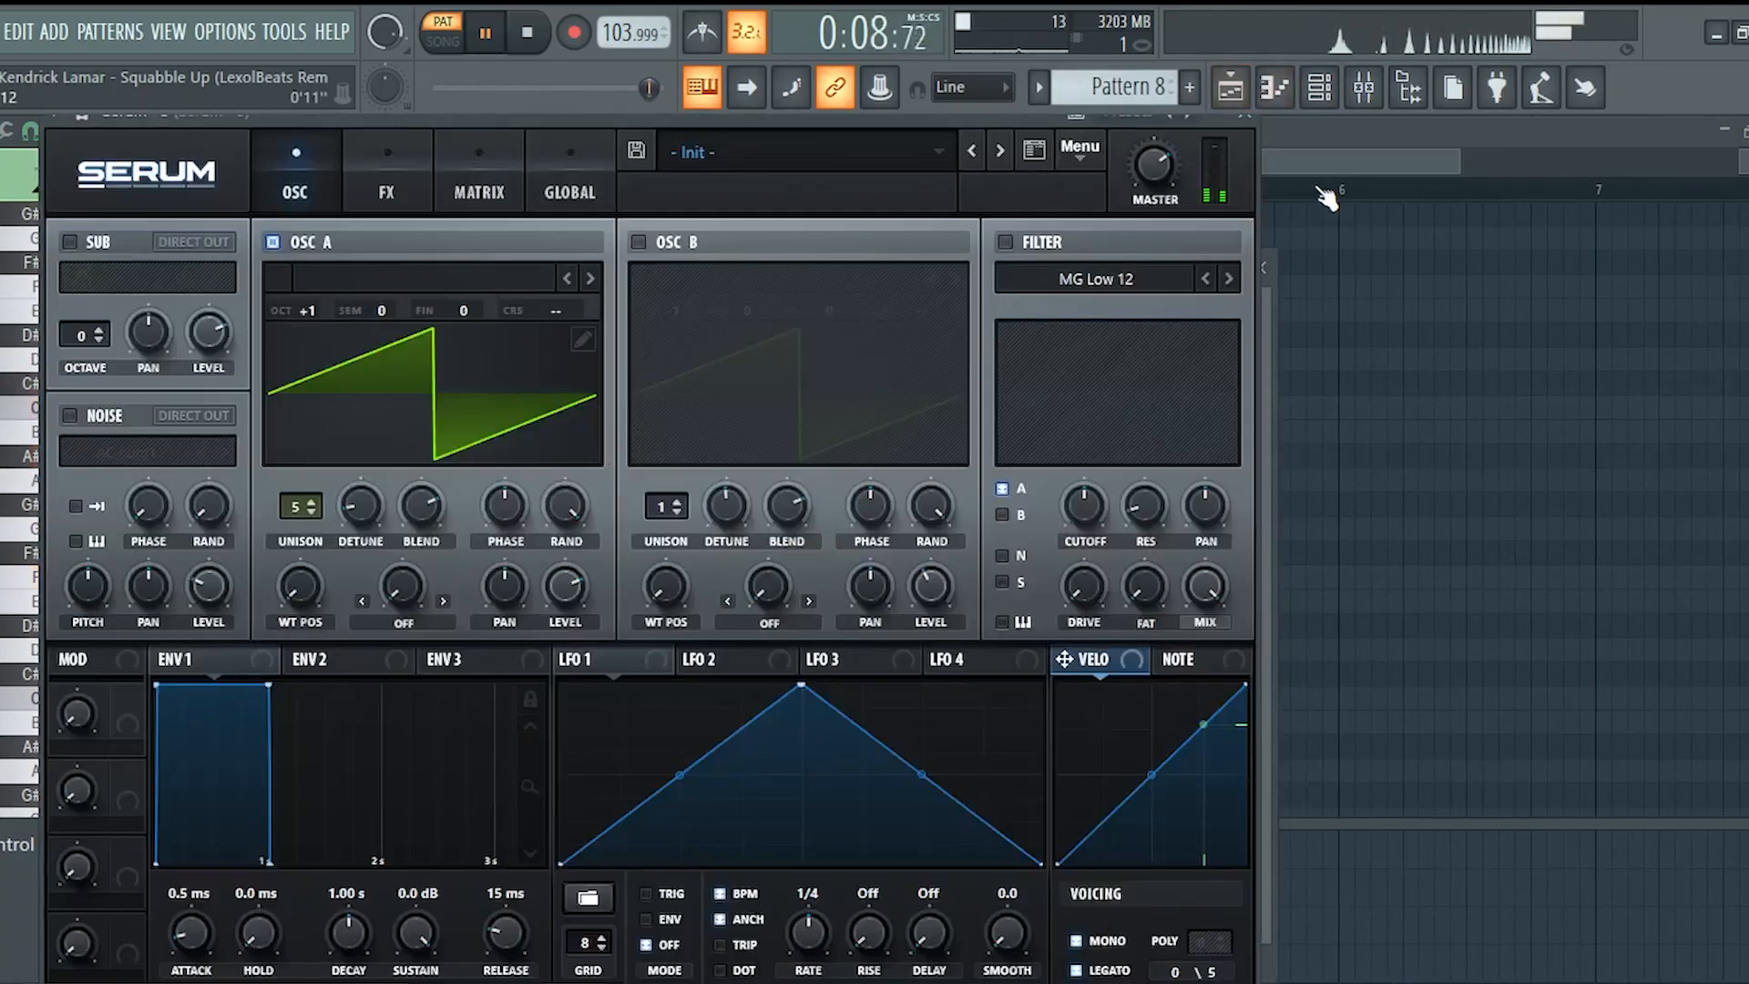
pyautogui.press('space')
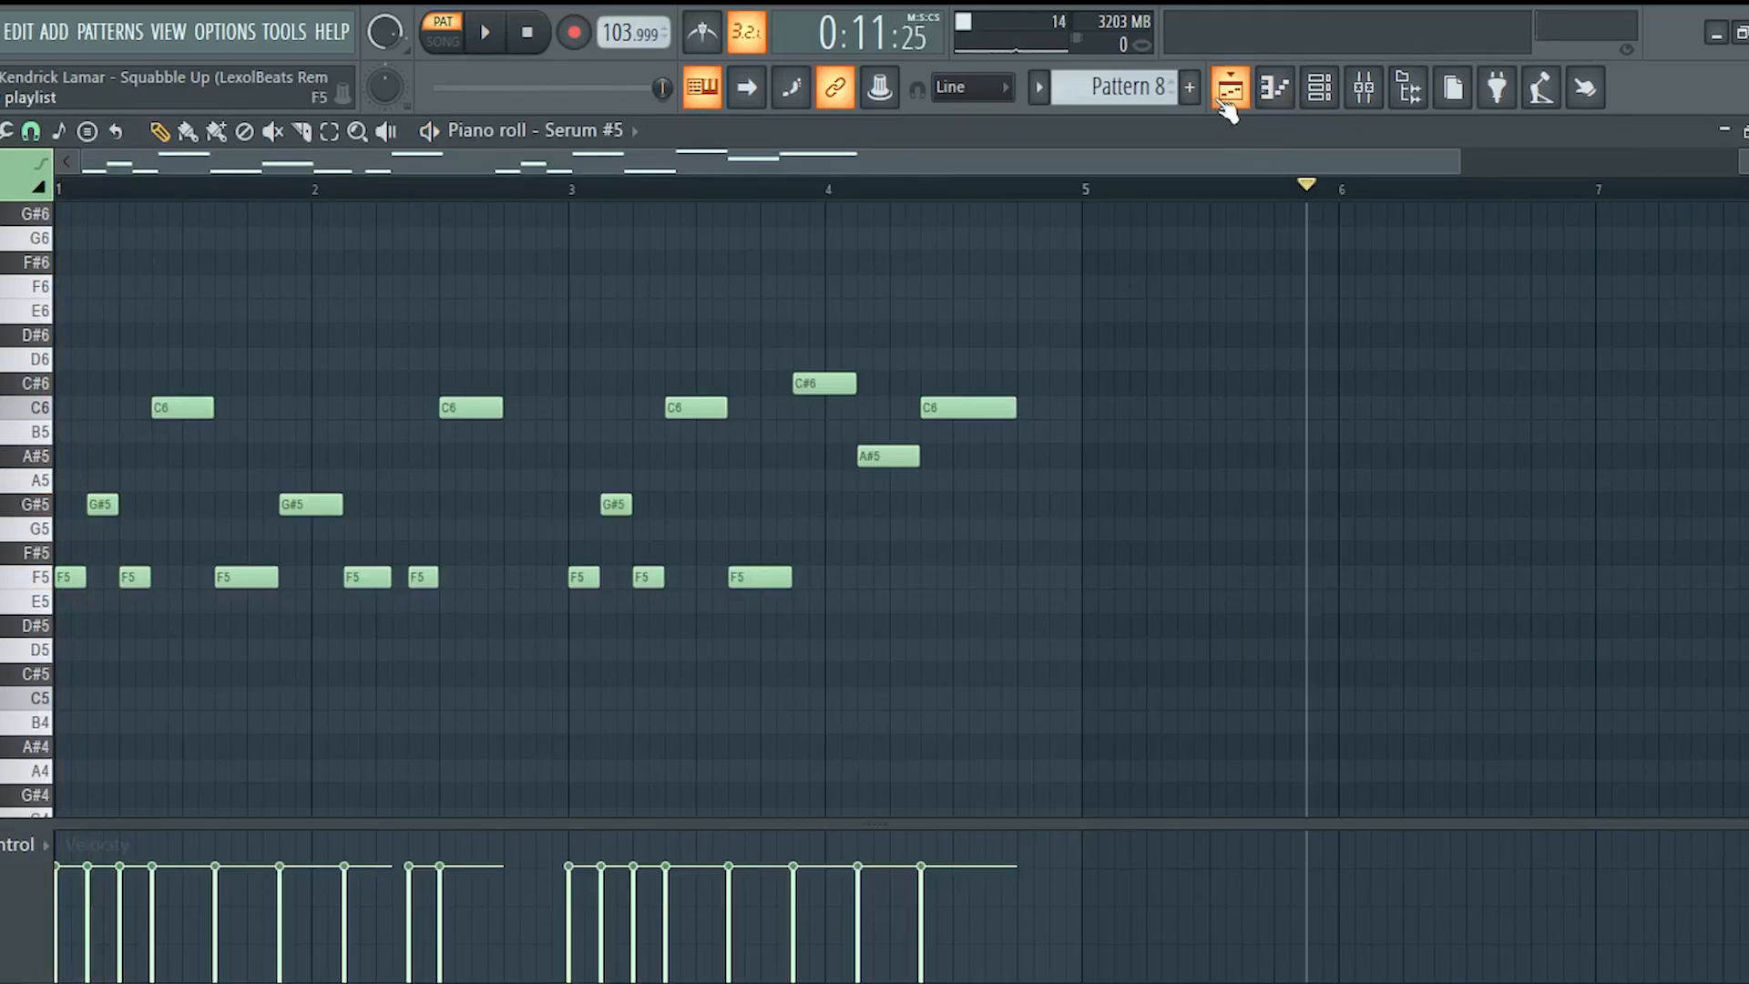
pyautogui.click(1229, 87)
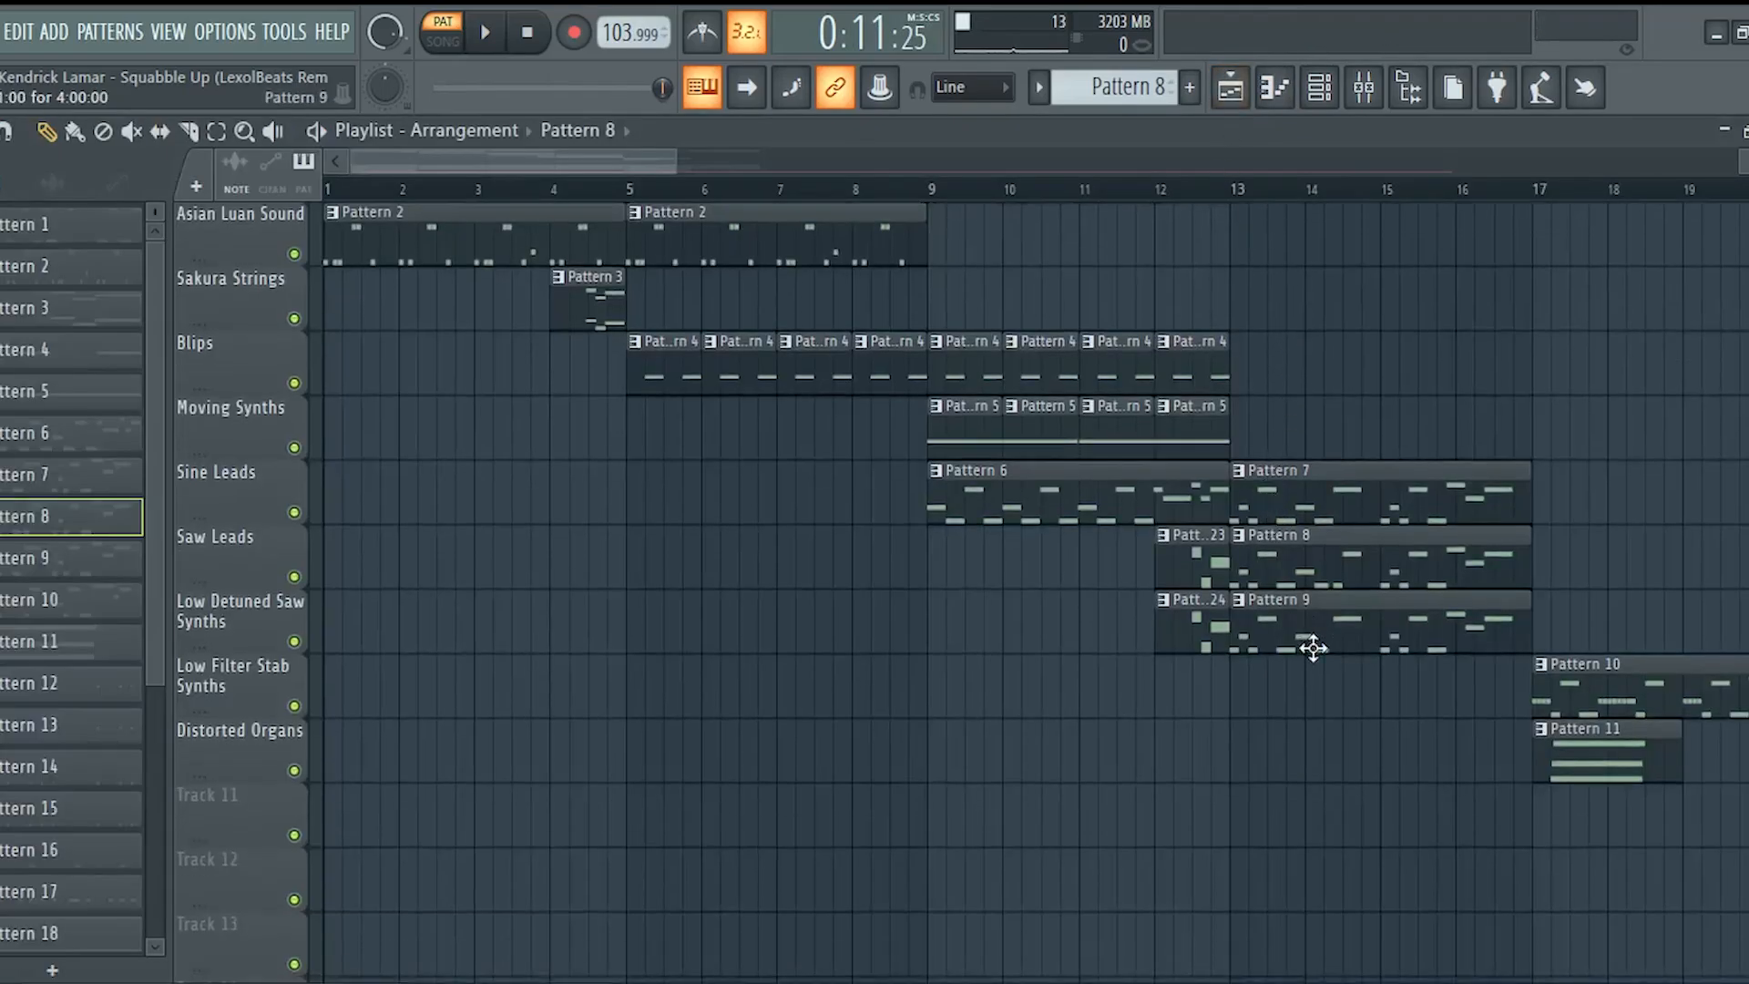
# Play Pattern 9 of the Low Detuned Saw Synths and examine Serum #6's oscillator, sub and filter settings before returning to the playlist.
pyautogui.doubleClick(1312, 649)
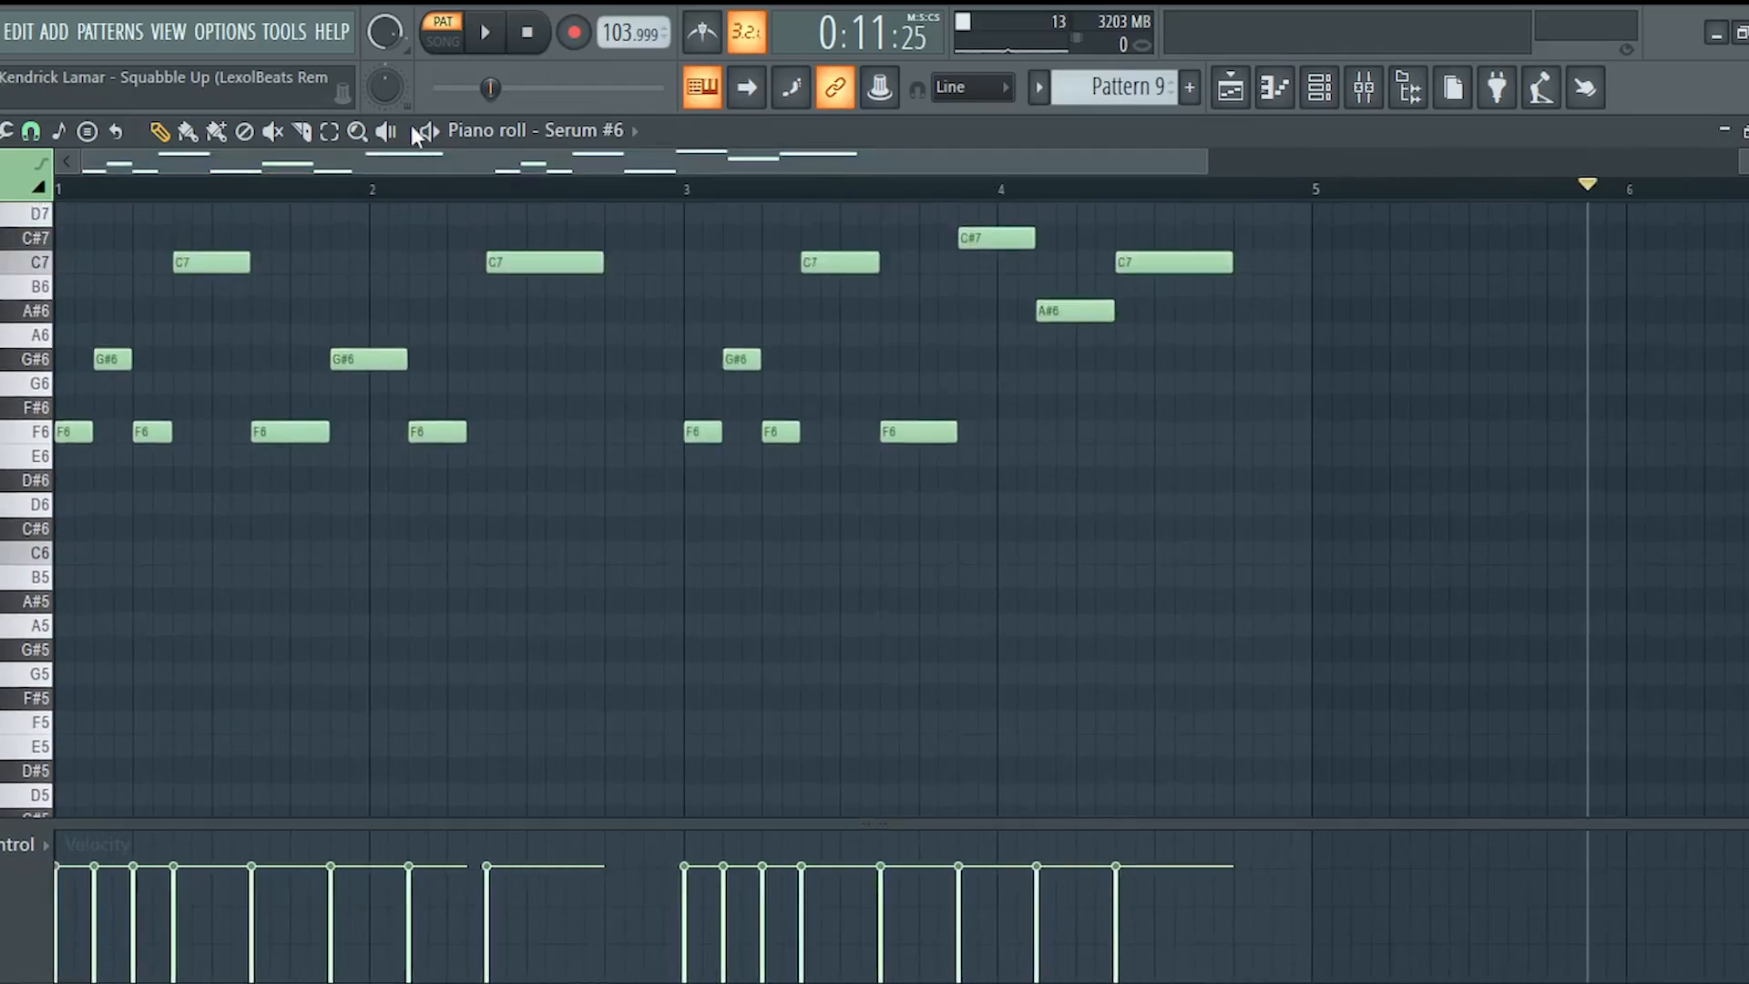
pyautogui.press('space')
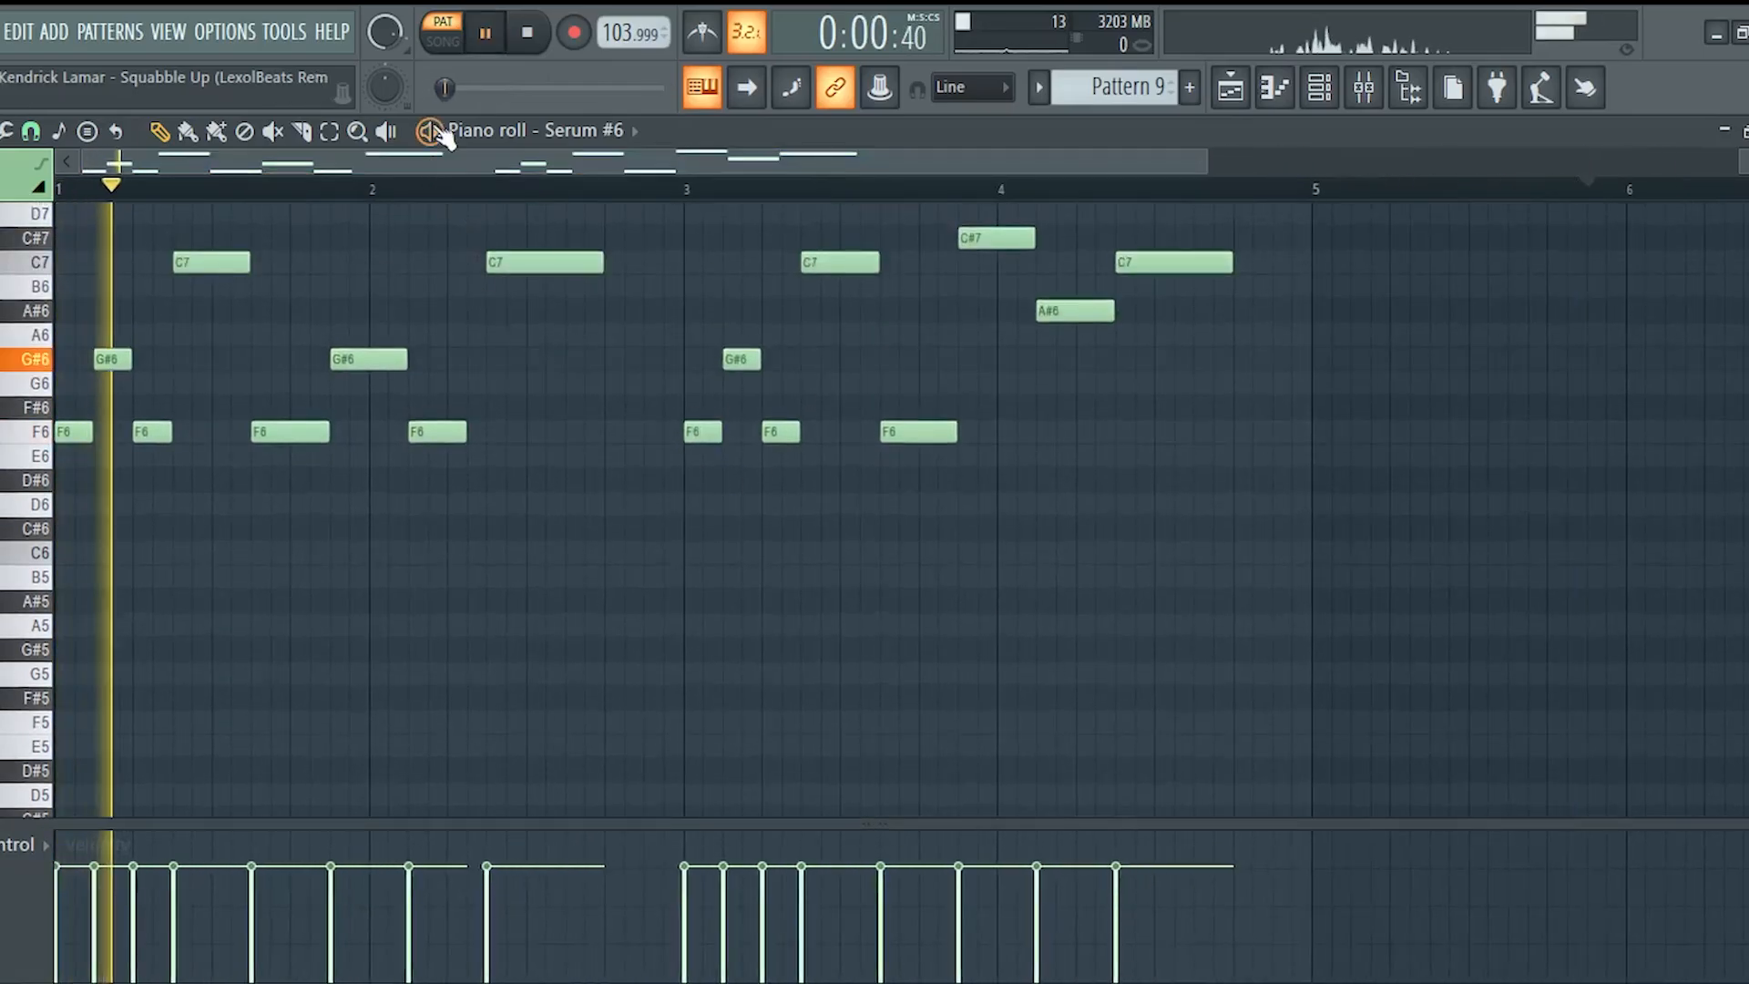
pyautogui.click(1317, 88)
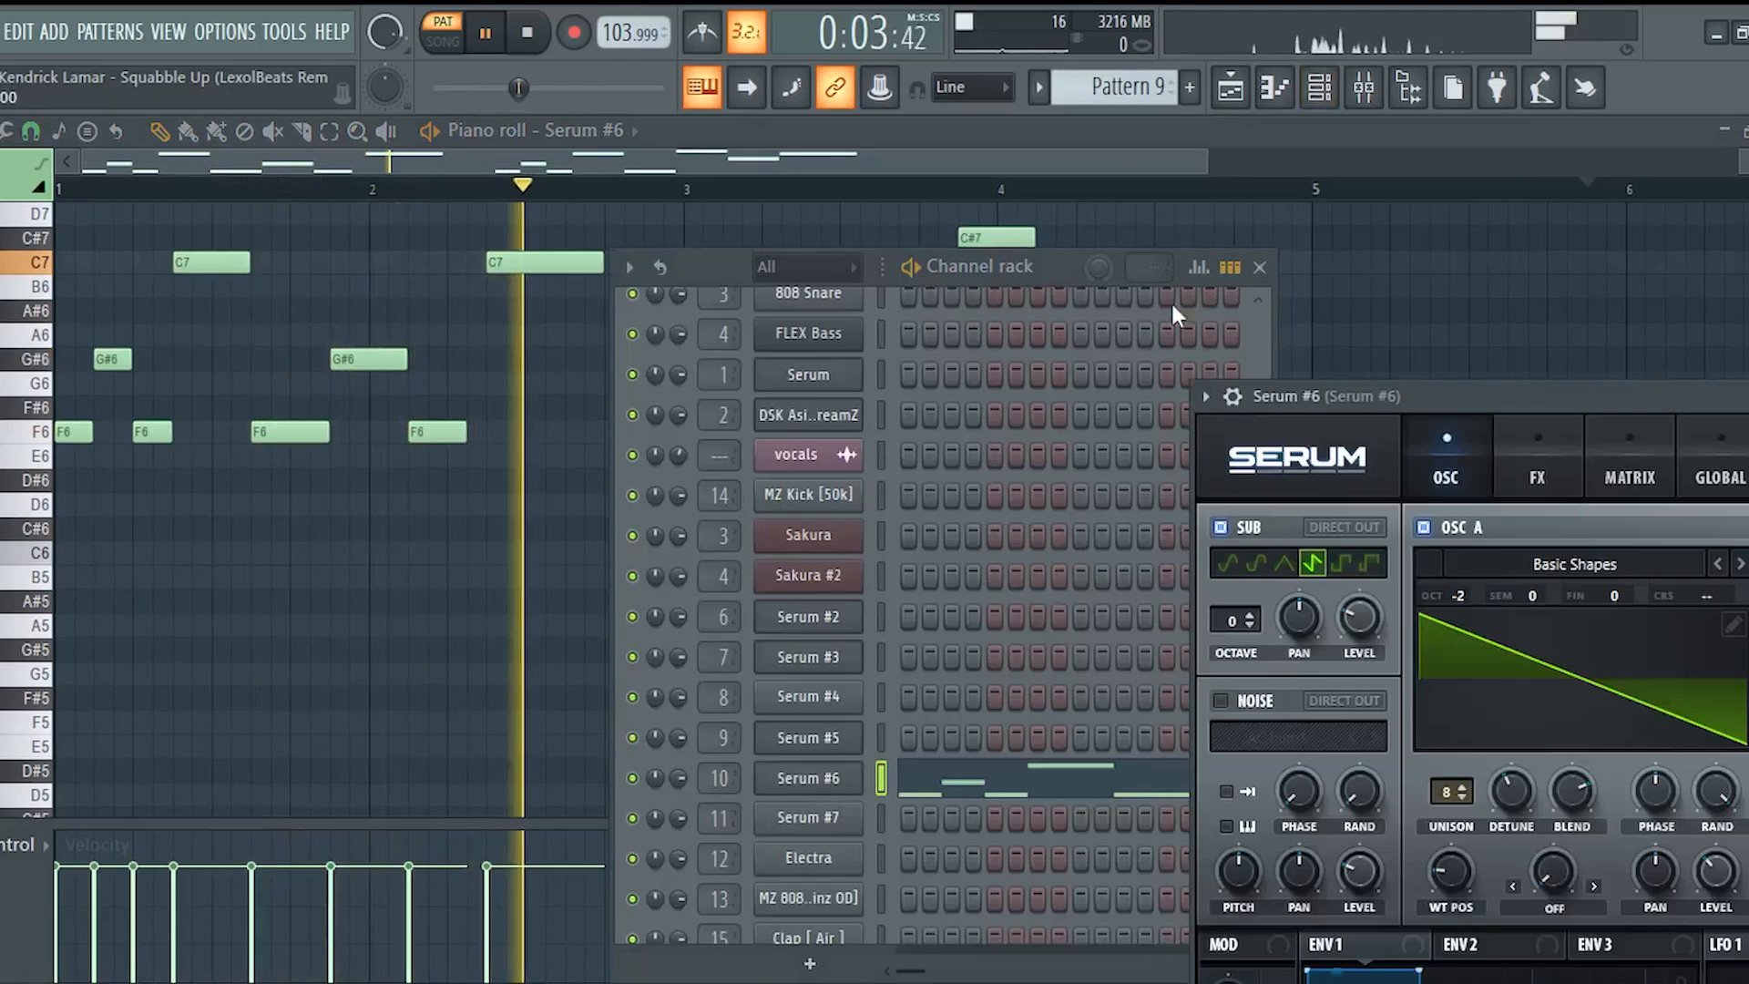
pyautogui.moveTo(1490, 387); pyautogui.dragTo(739, 169)
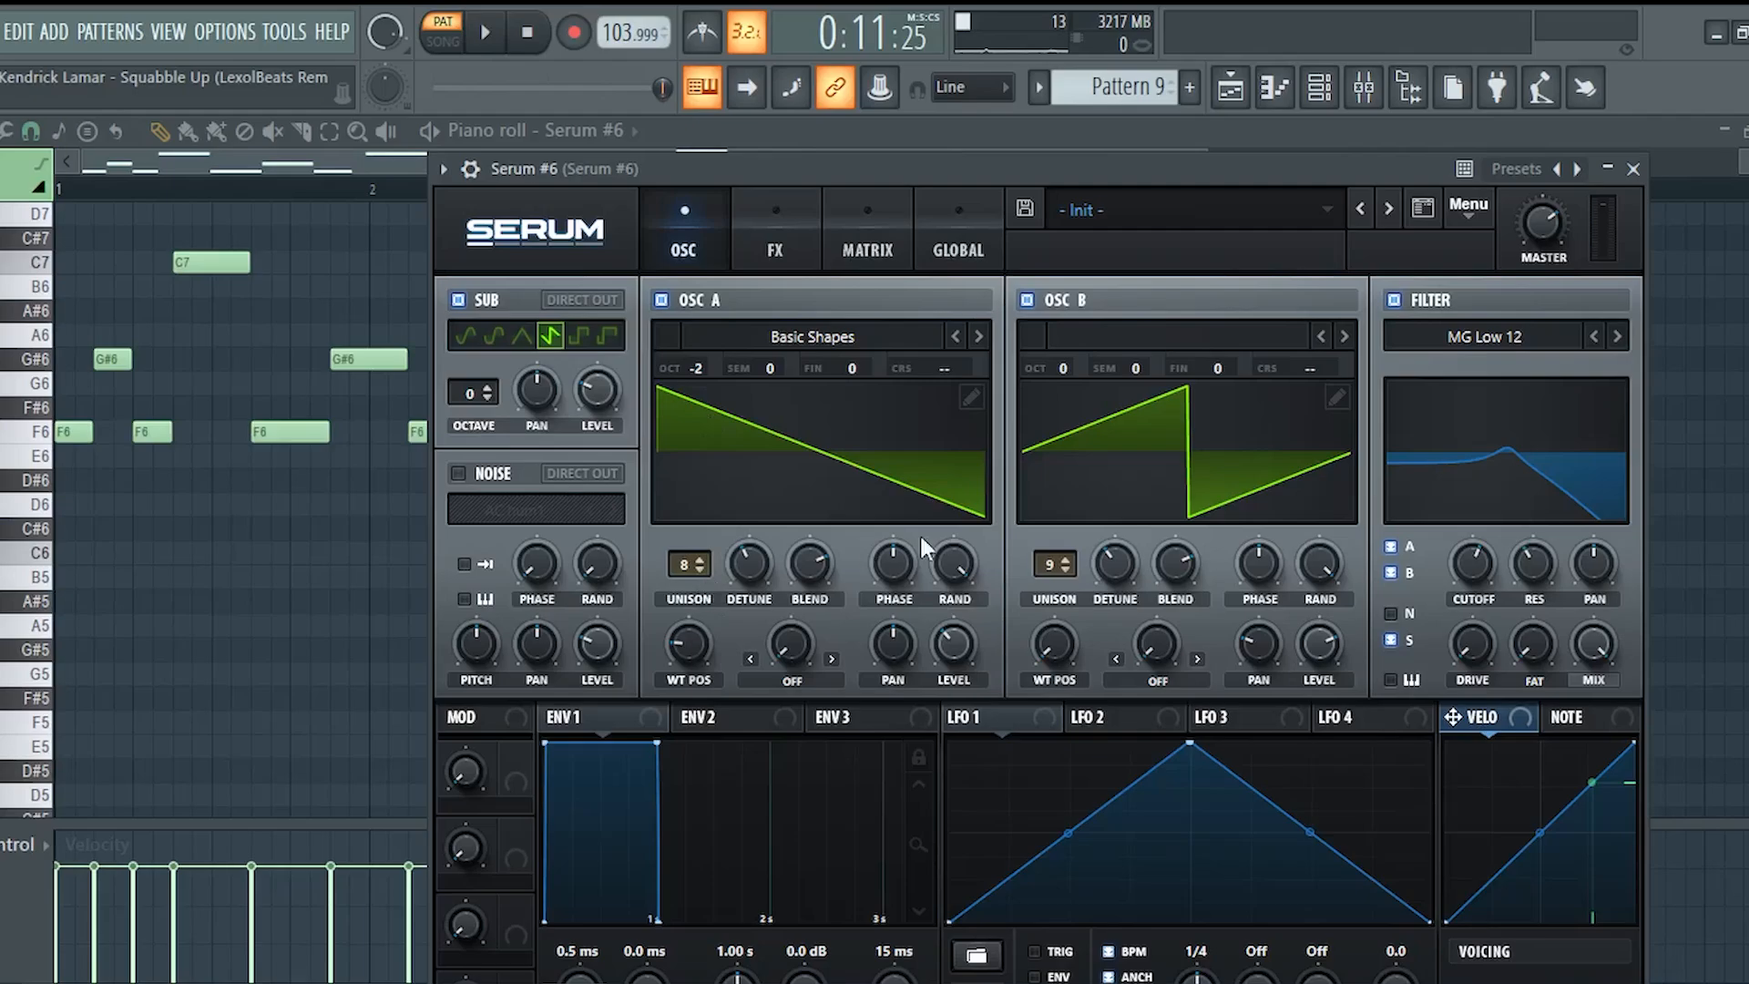
pyautogui.moveTo(969, 535)
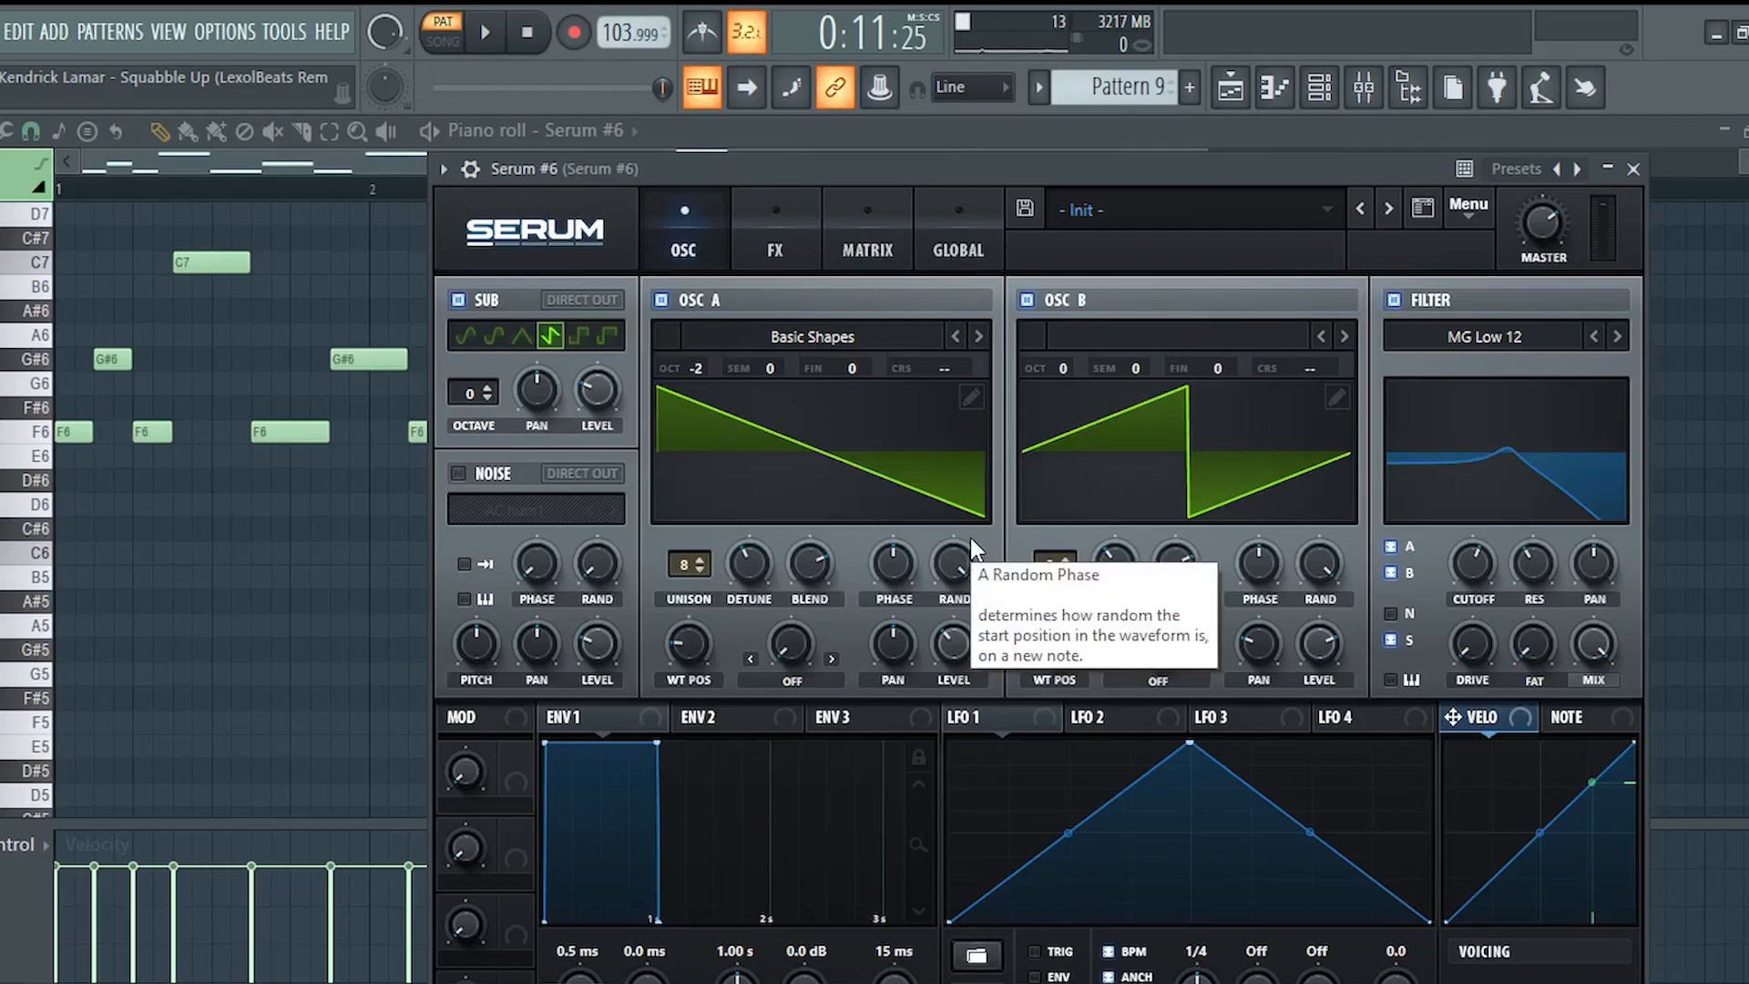
pyautogui.click(1229, 88)
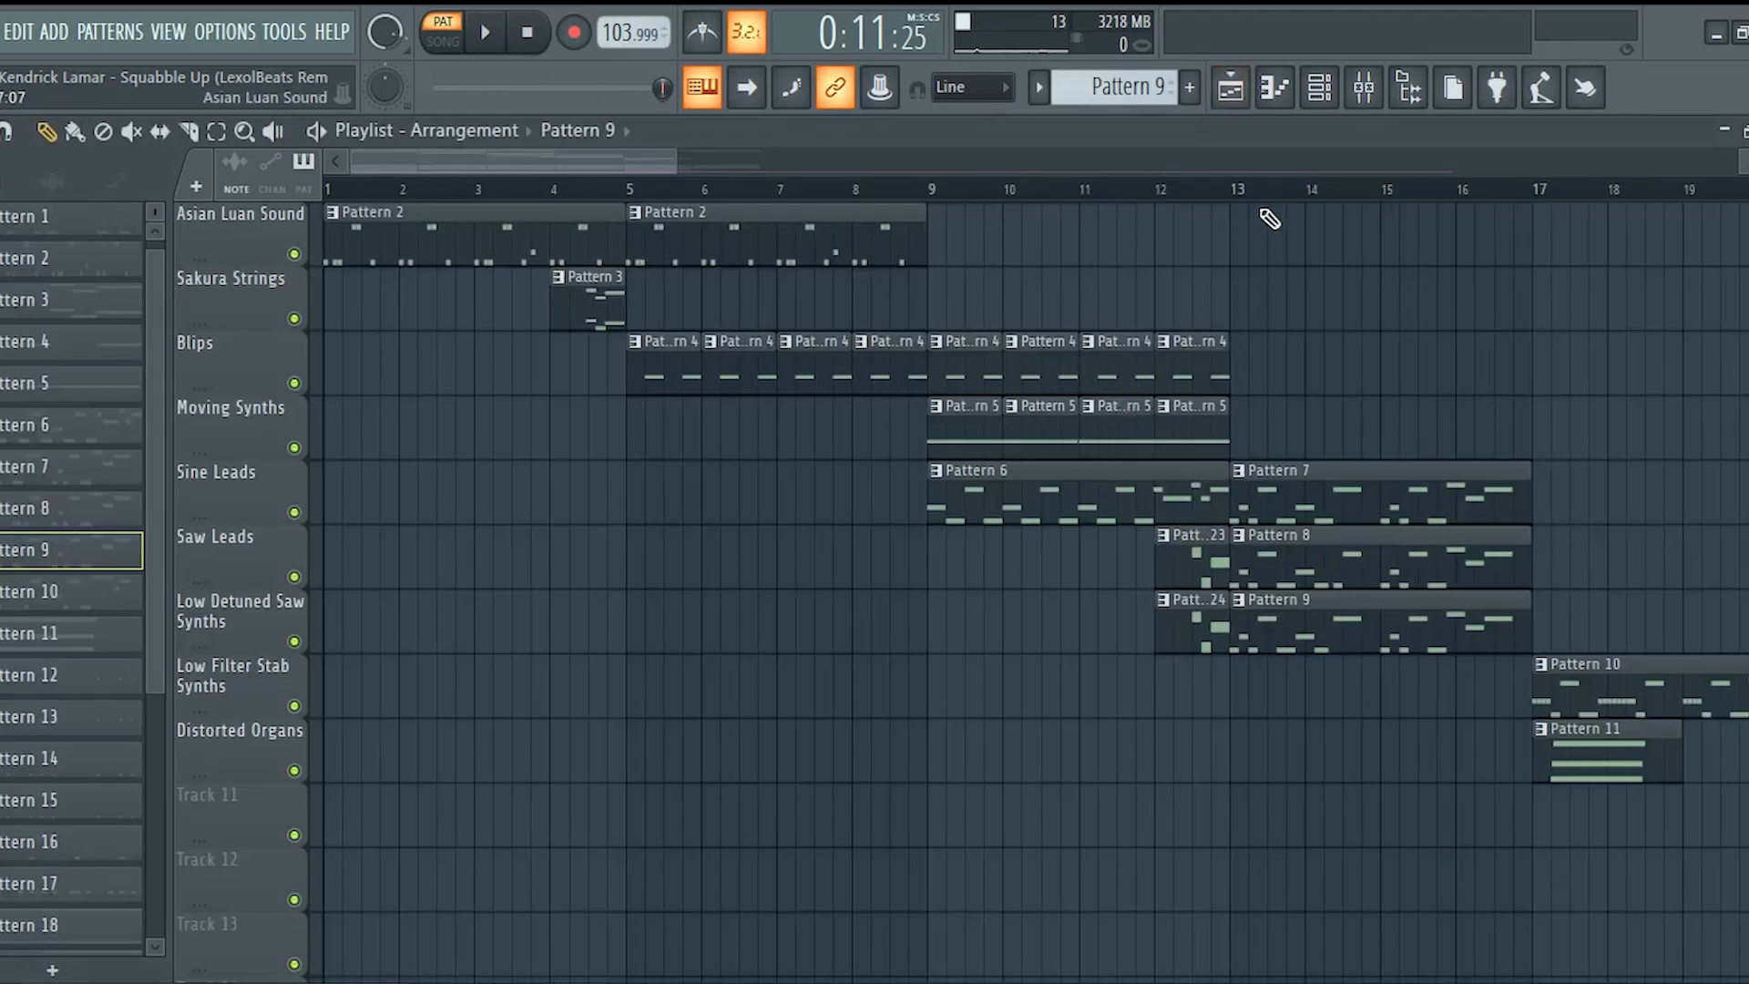
# Play the full arrangement from bar 13 and look over the drum tracks in that section.
pyautogui.click(1234, 180)
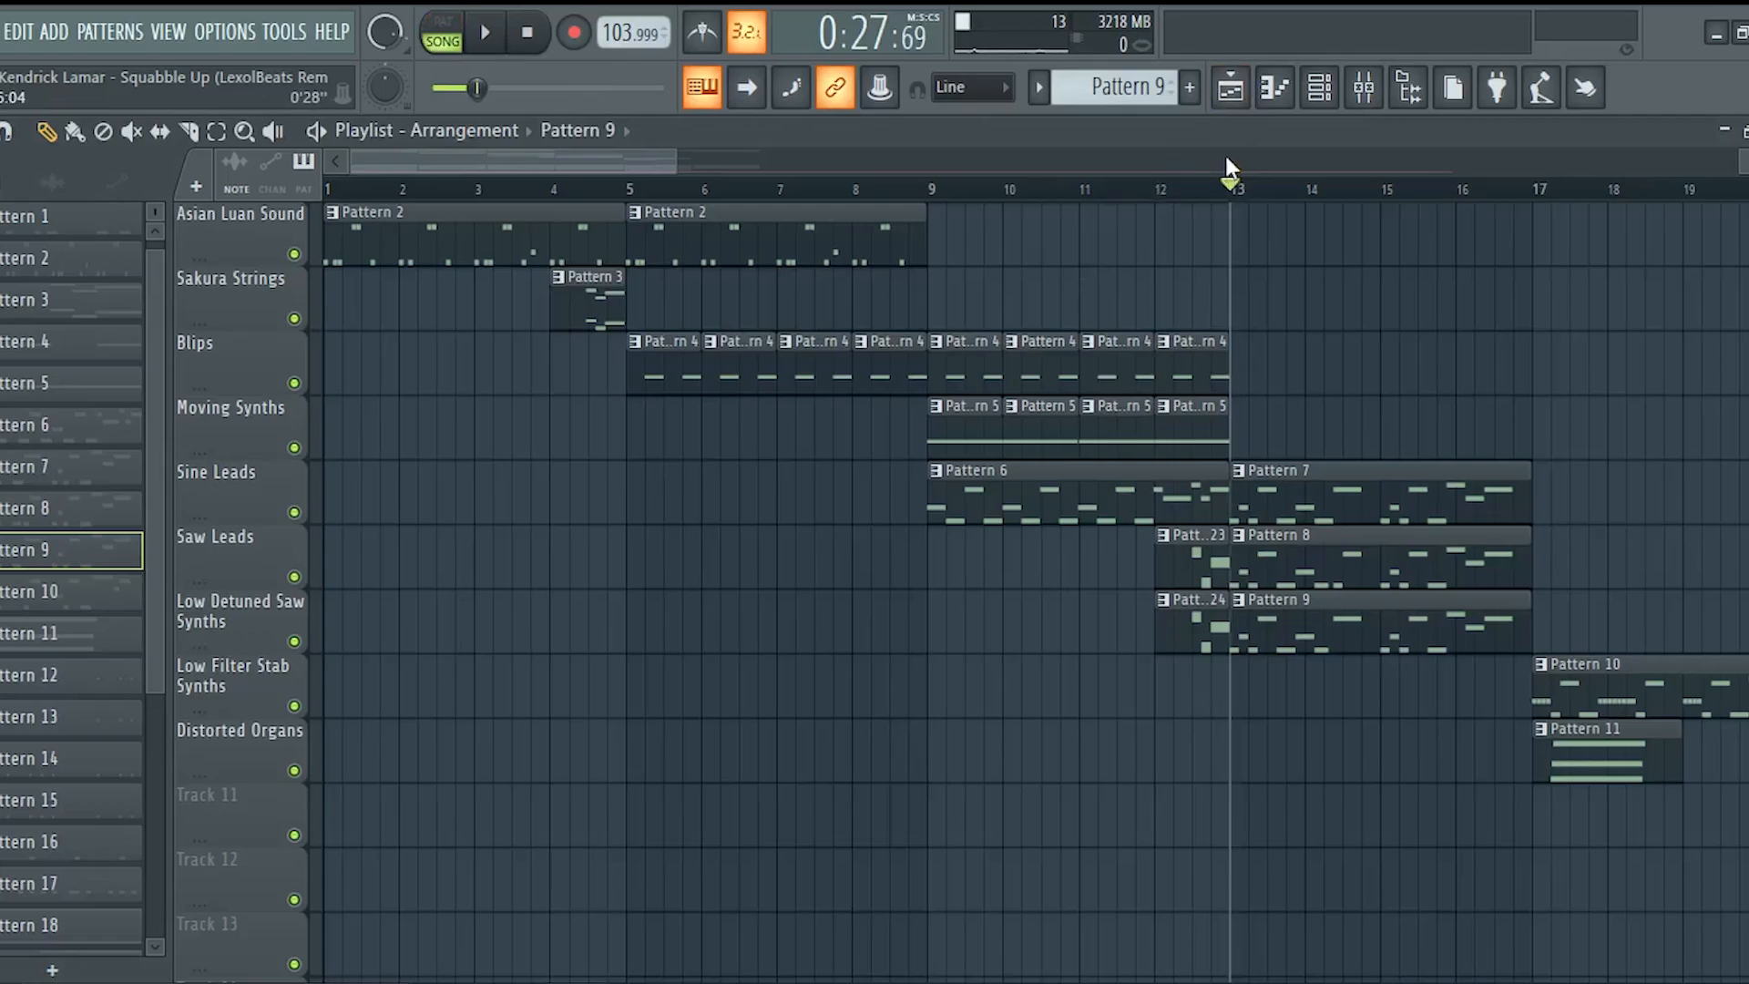
pyautogui.scroll(2, 1228, 173)
pyautogui.scroll(-3, 1232, 155)
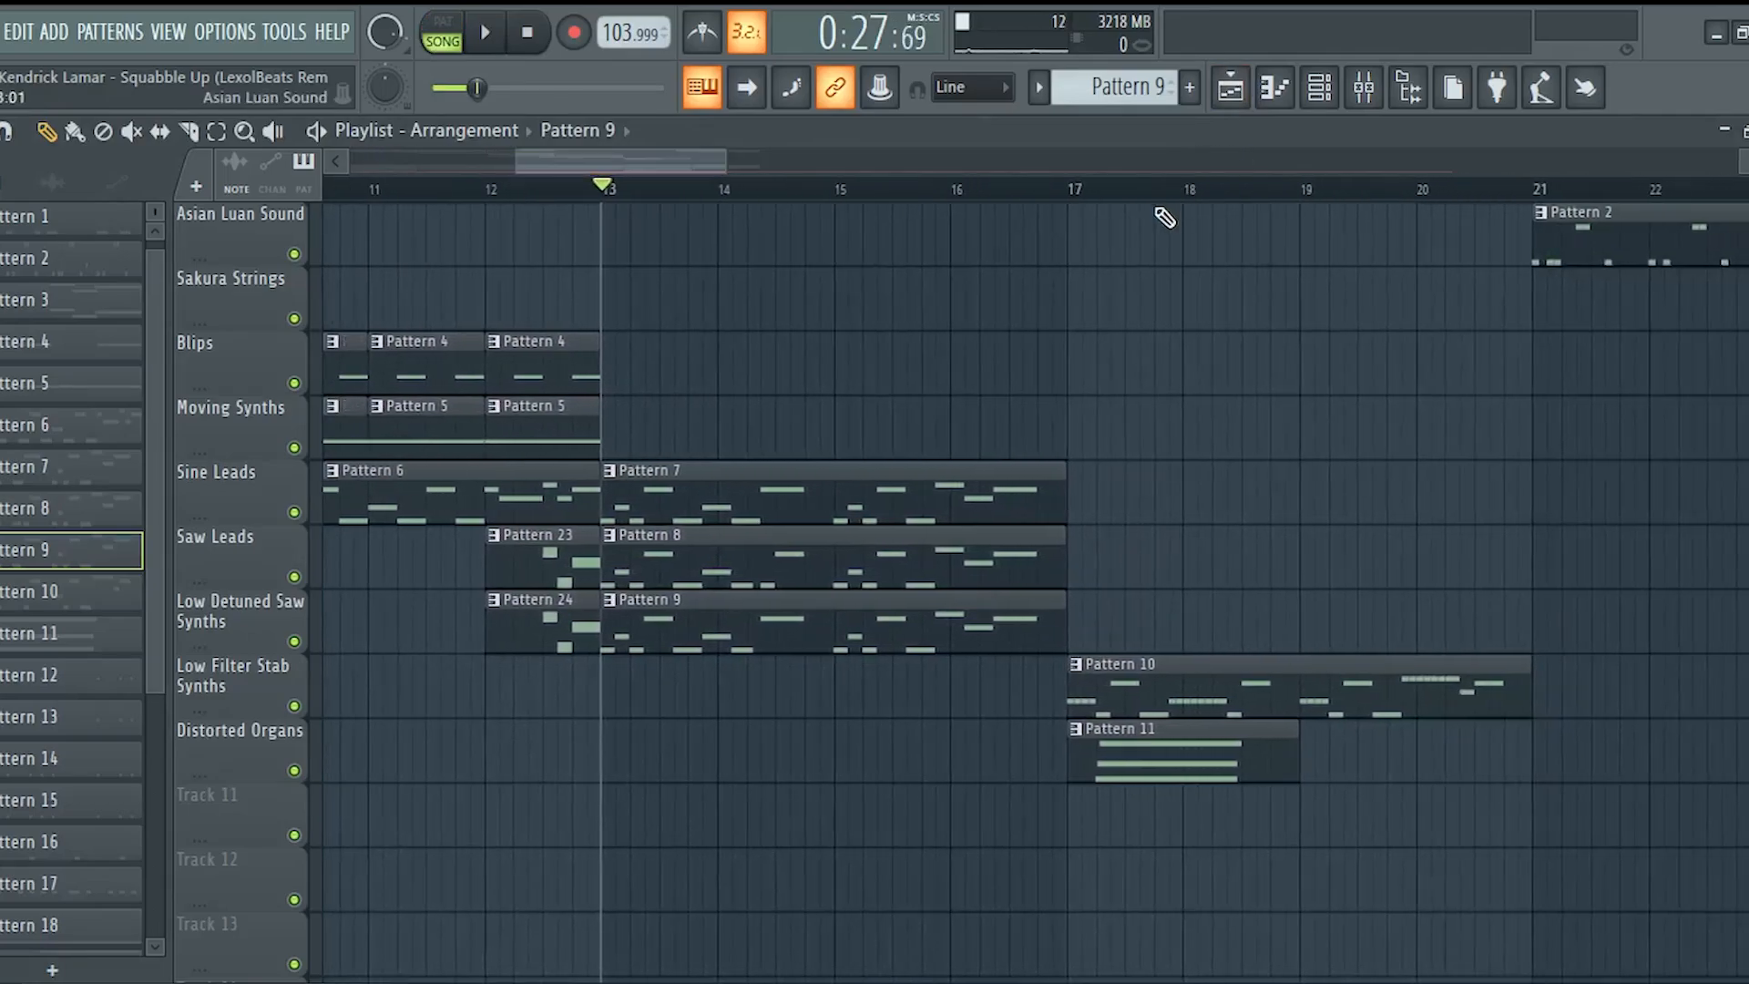
pyautogui.press('space')
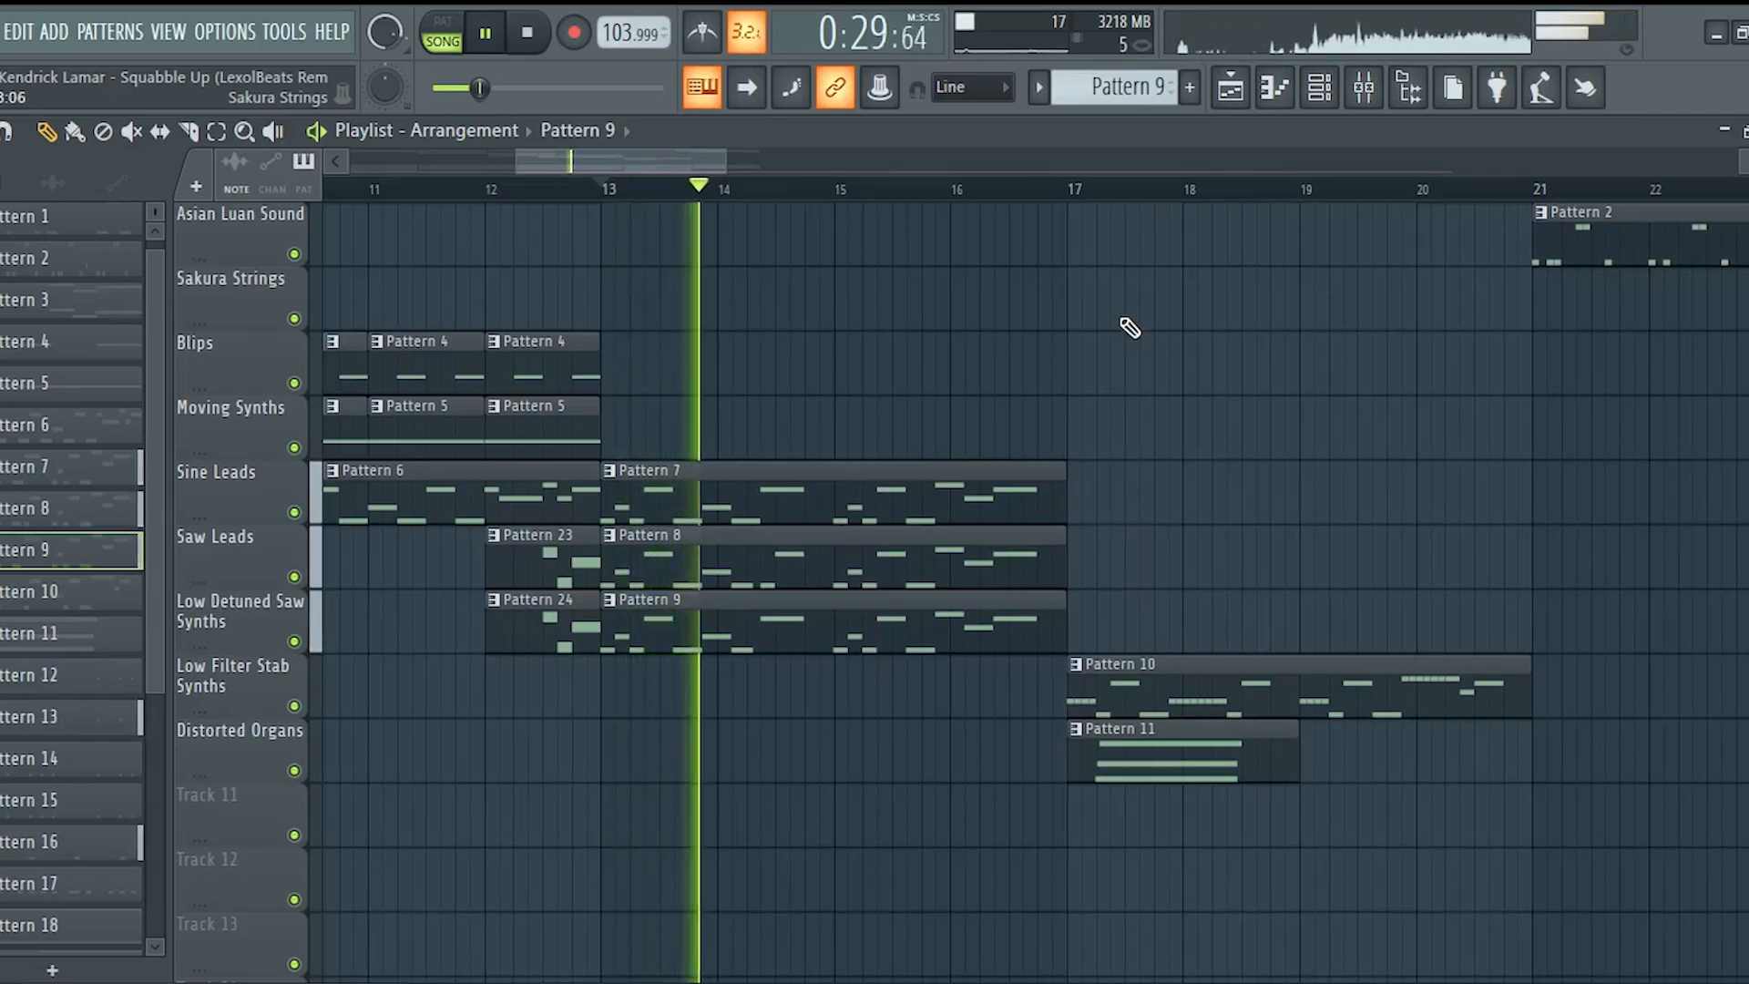
pyautogui.press('space')
pyautogui.scroll(-6, 960, 522)
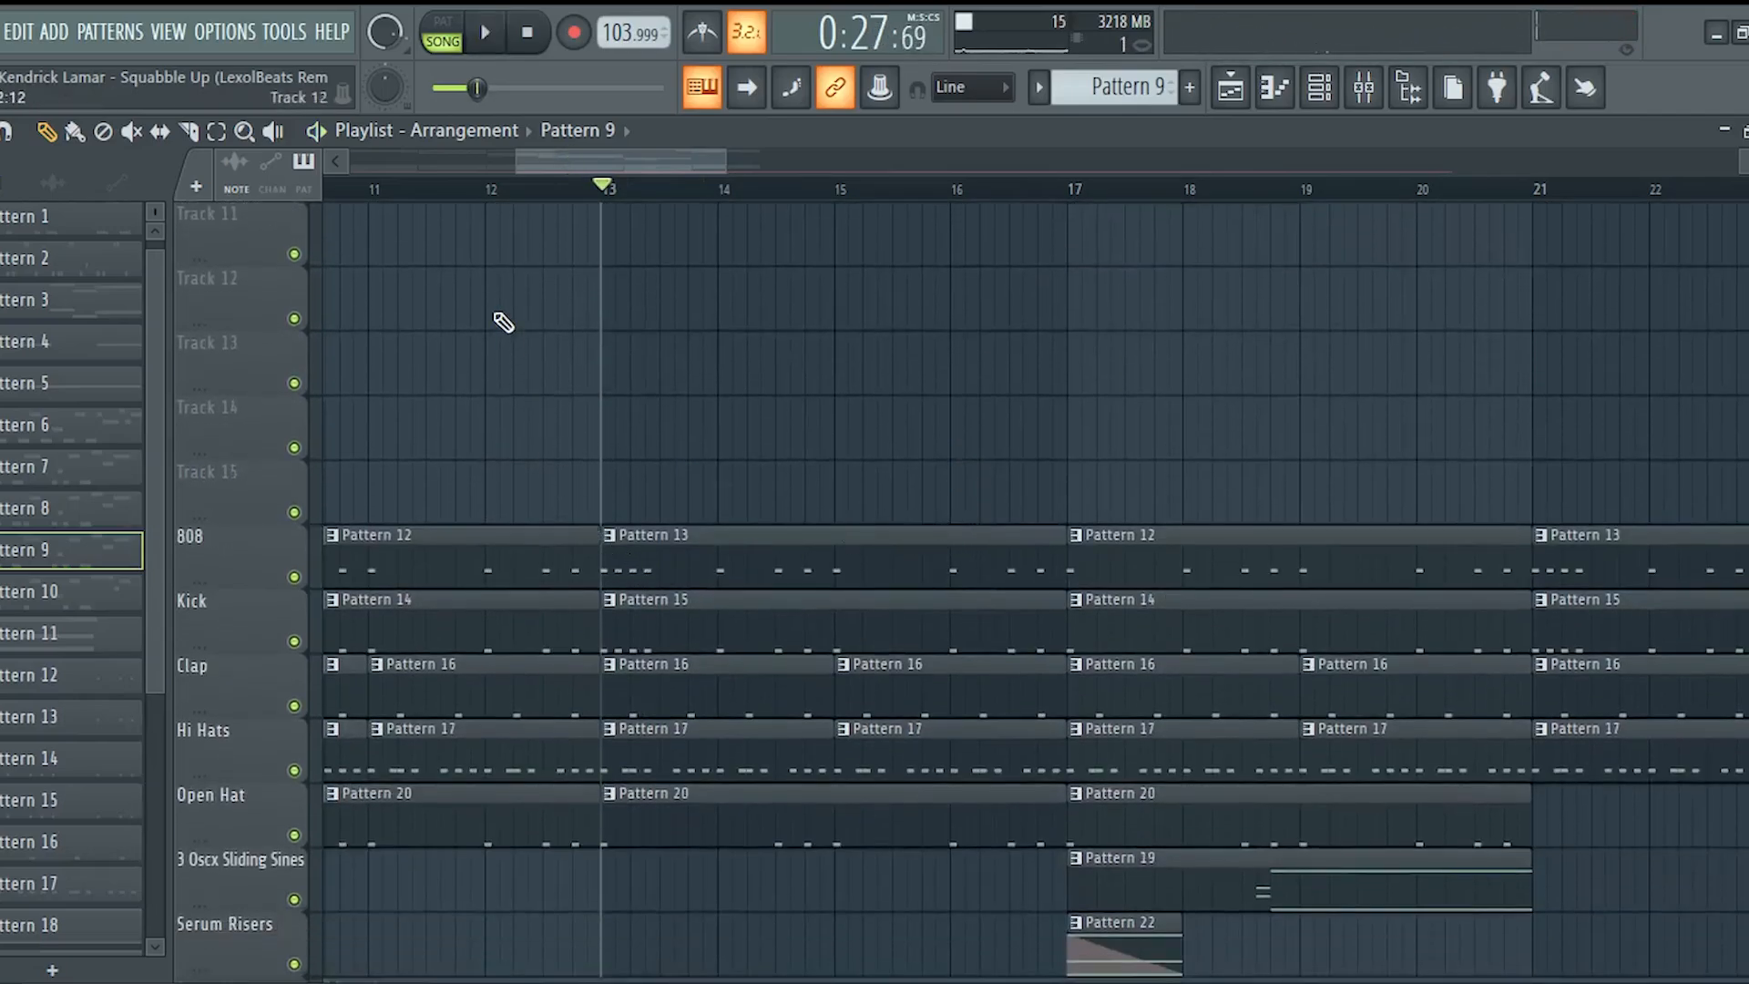
# Solo the Low Detuned Saw Synths, Saw Leads and Sine Leads tracks together and play them from bar 13.
pyautogui.scroll(6, 501, 337)
pyautogui.rightClick(294, 447)
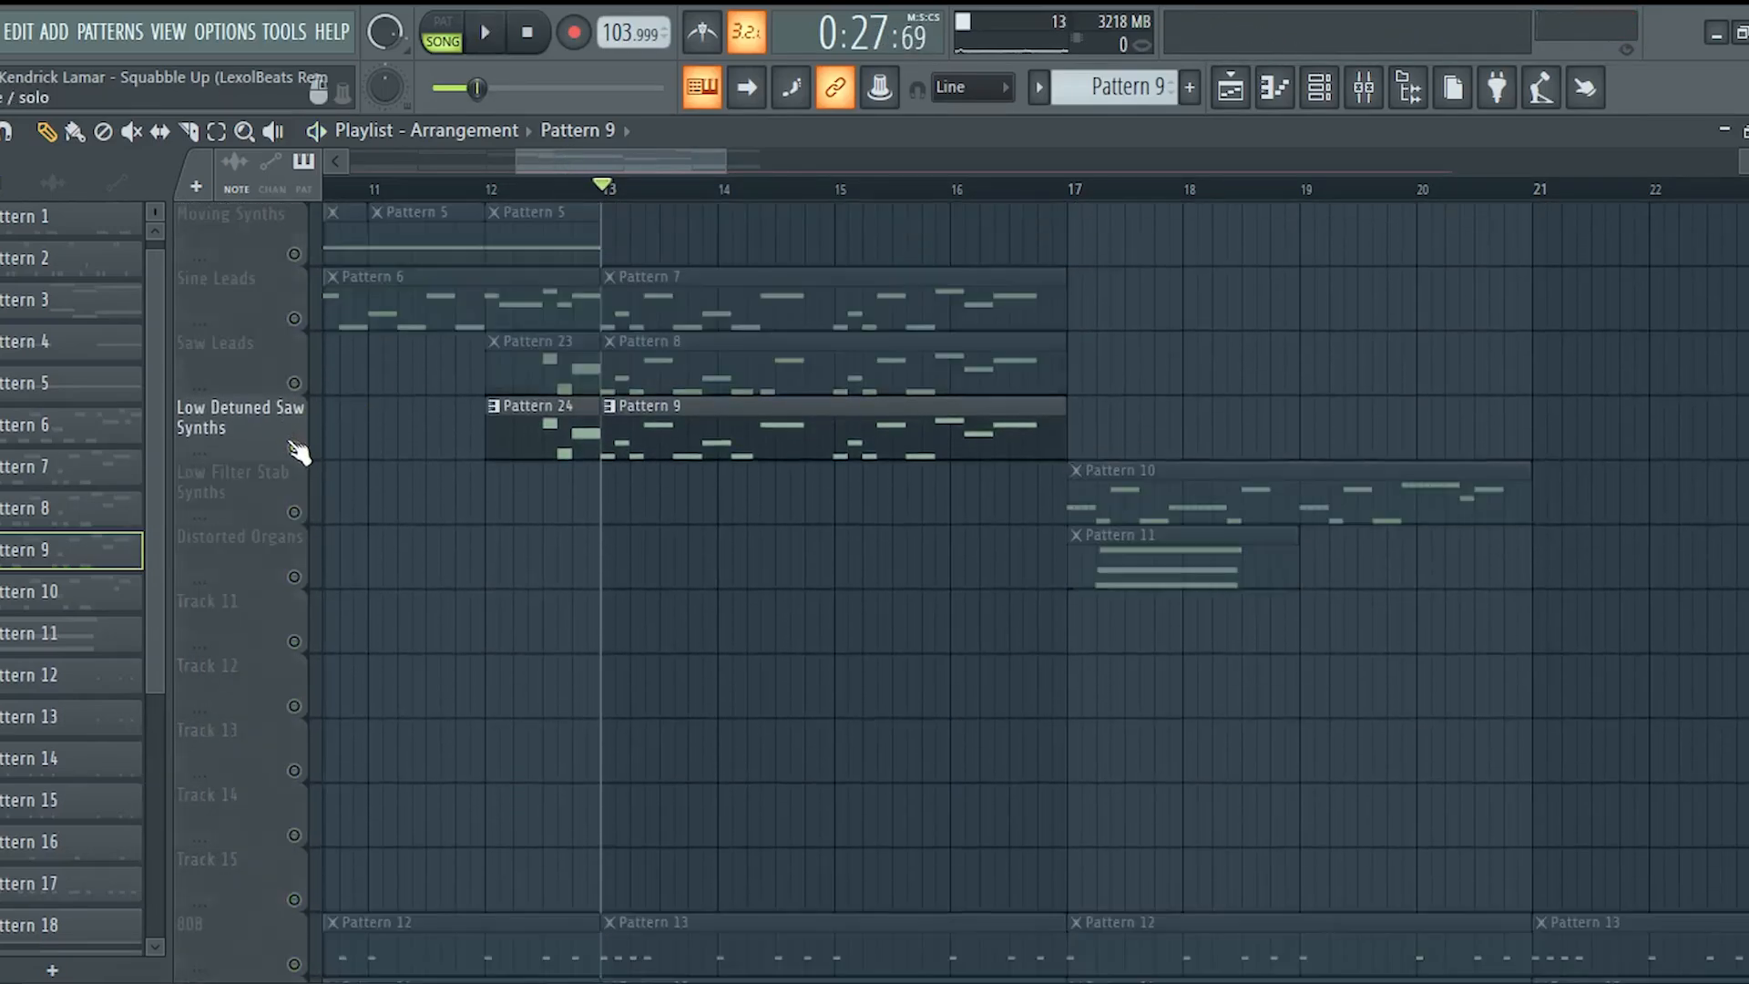
pyautogui.click(294, 383)
pyautogui.click(294, 318)
pyautogui.scroll(4, 313, 330)
pyautogui.press('space')
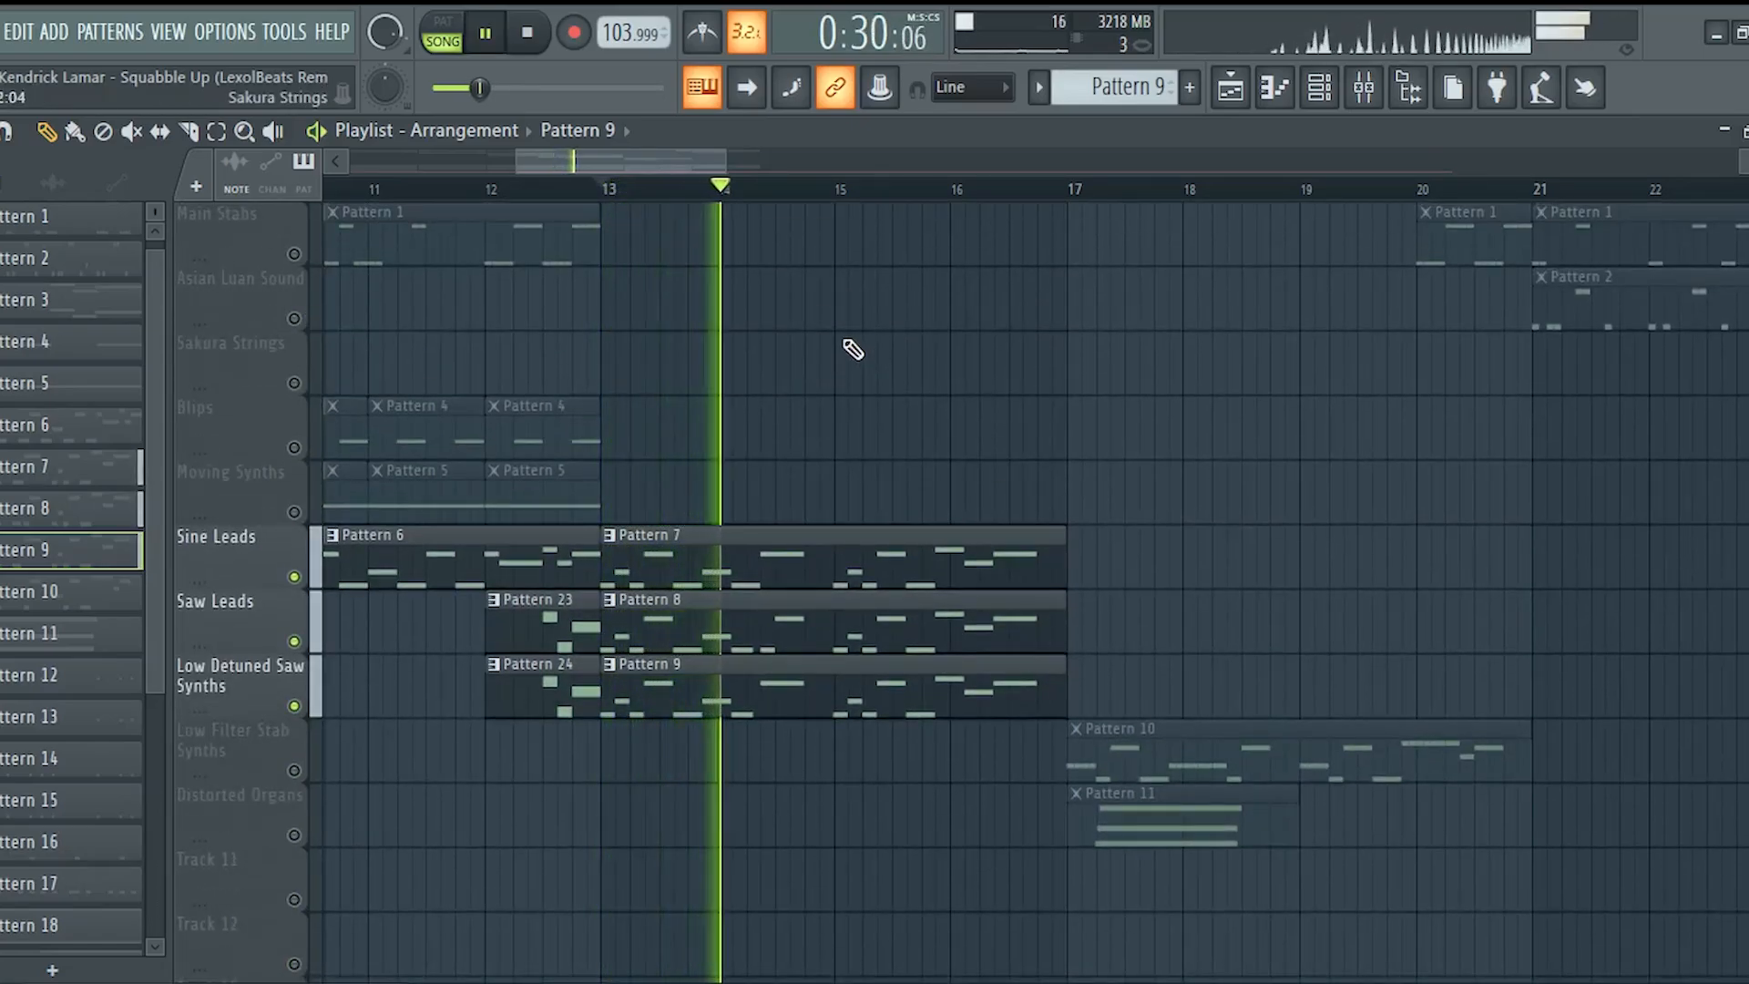
pyautogui.press('space')
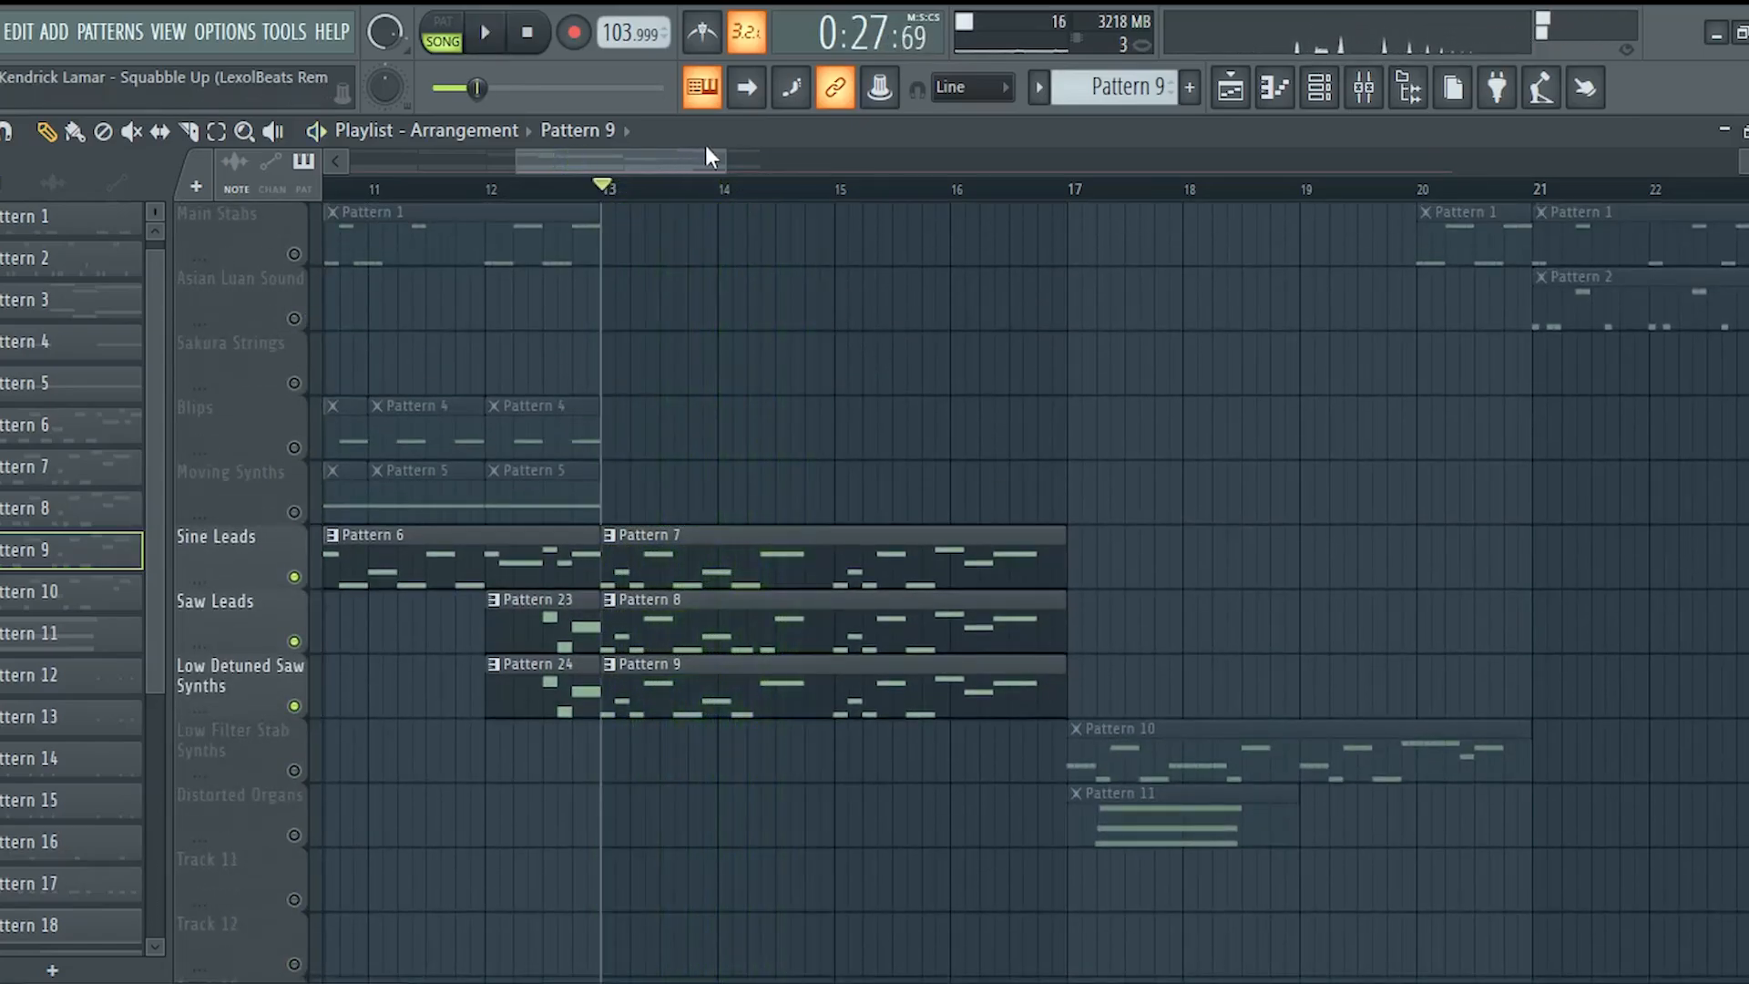
# Solo the Low Filter Stab Synths track and examine Pattern 10's notes during playback from bar 17.
pyautogui.moveTo(697, 161); pyautogui.dragTo(727, 193)
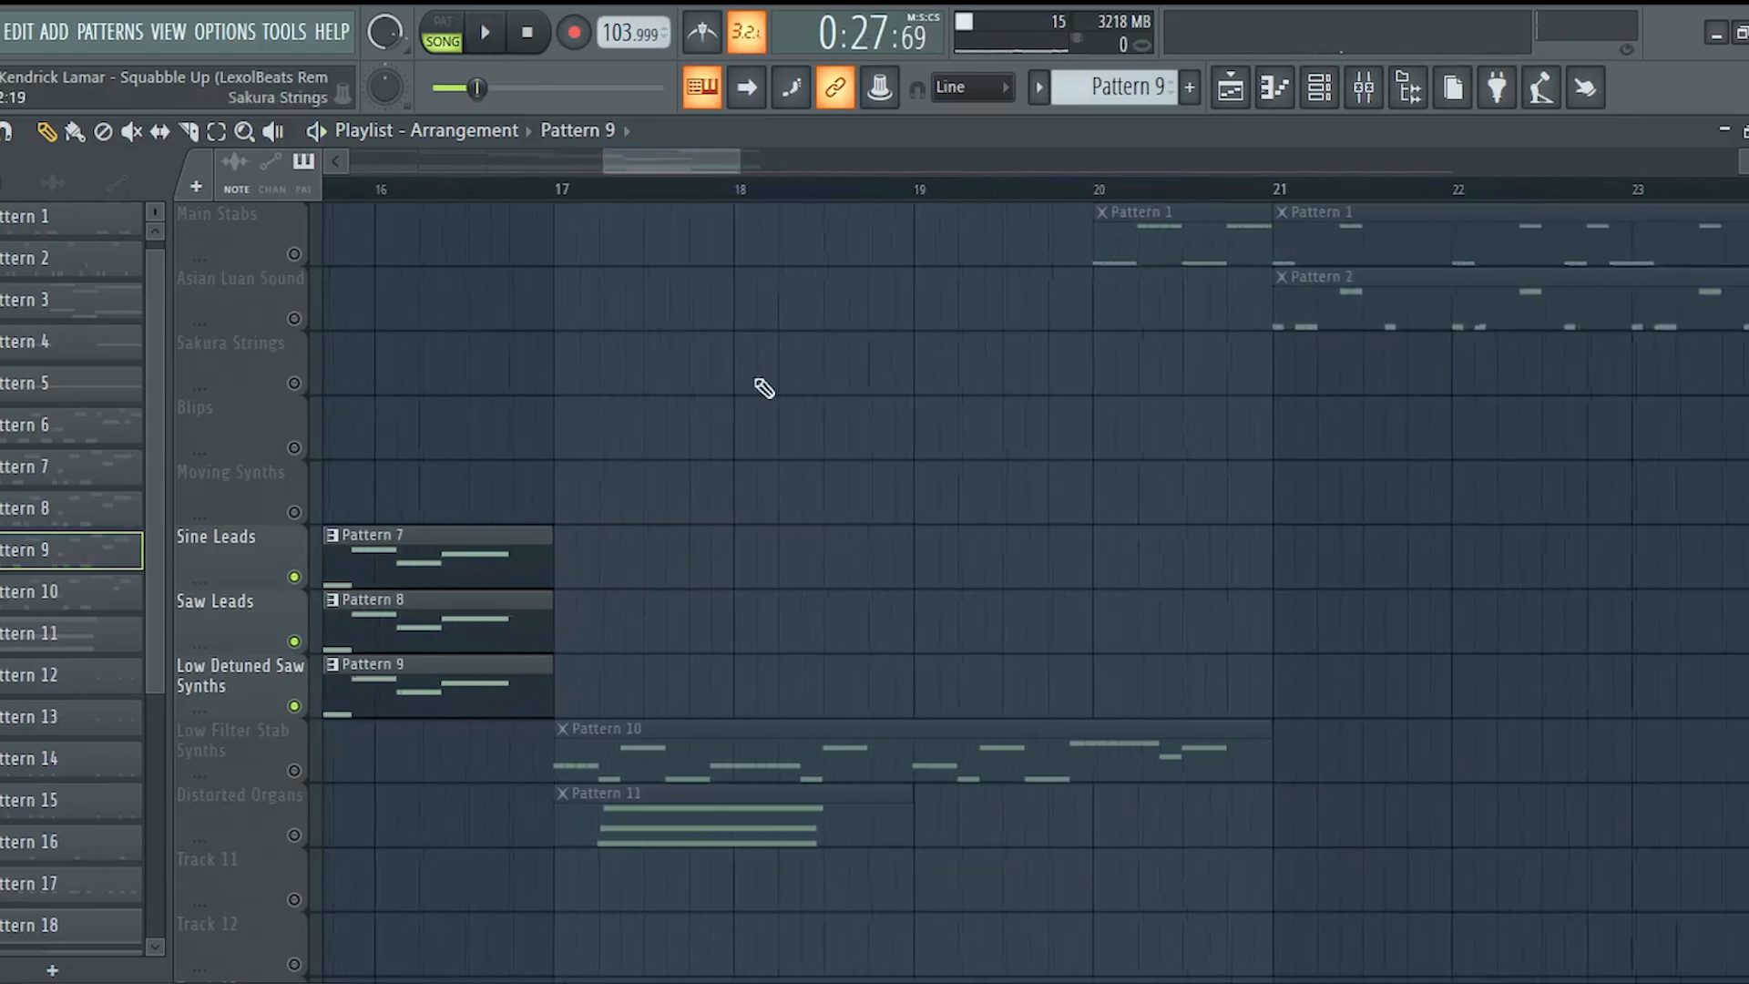
pyautogui.keyDown('ctrl'); pyautogui.click(299, 768); pyautogui.keyUp('ctrl')
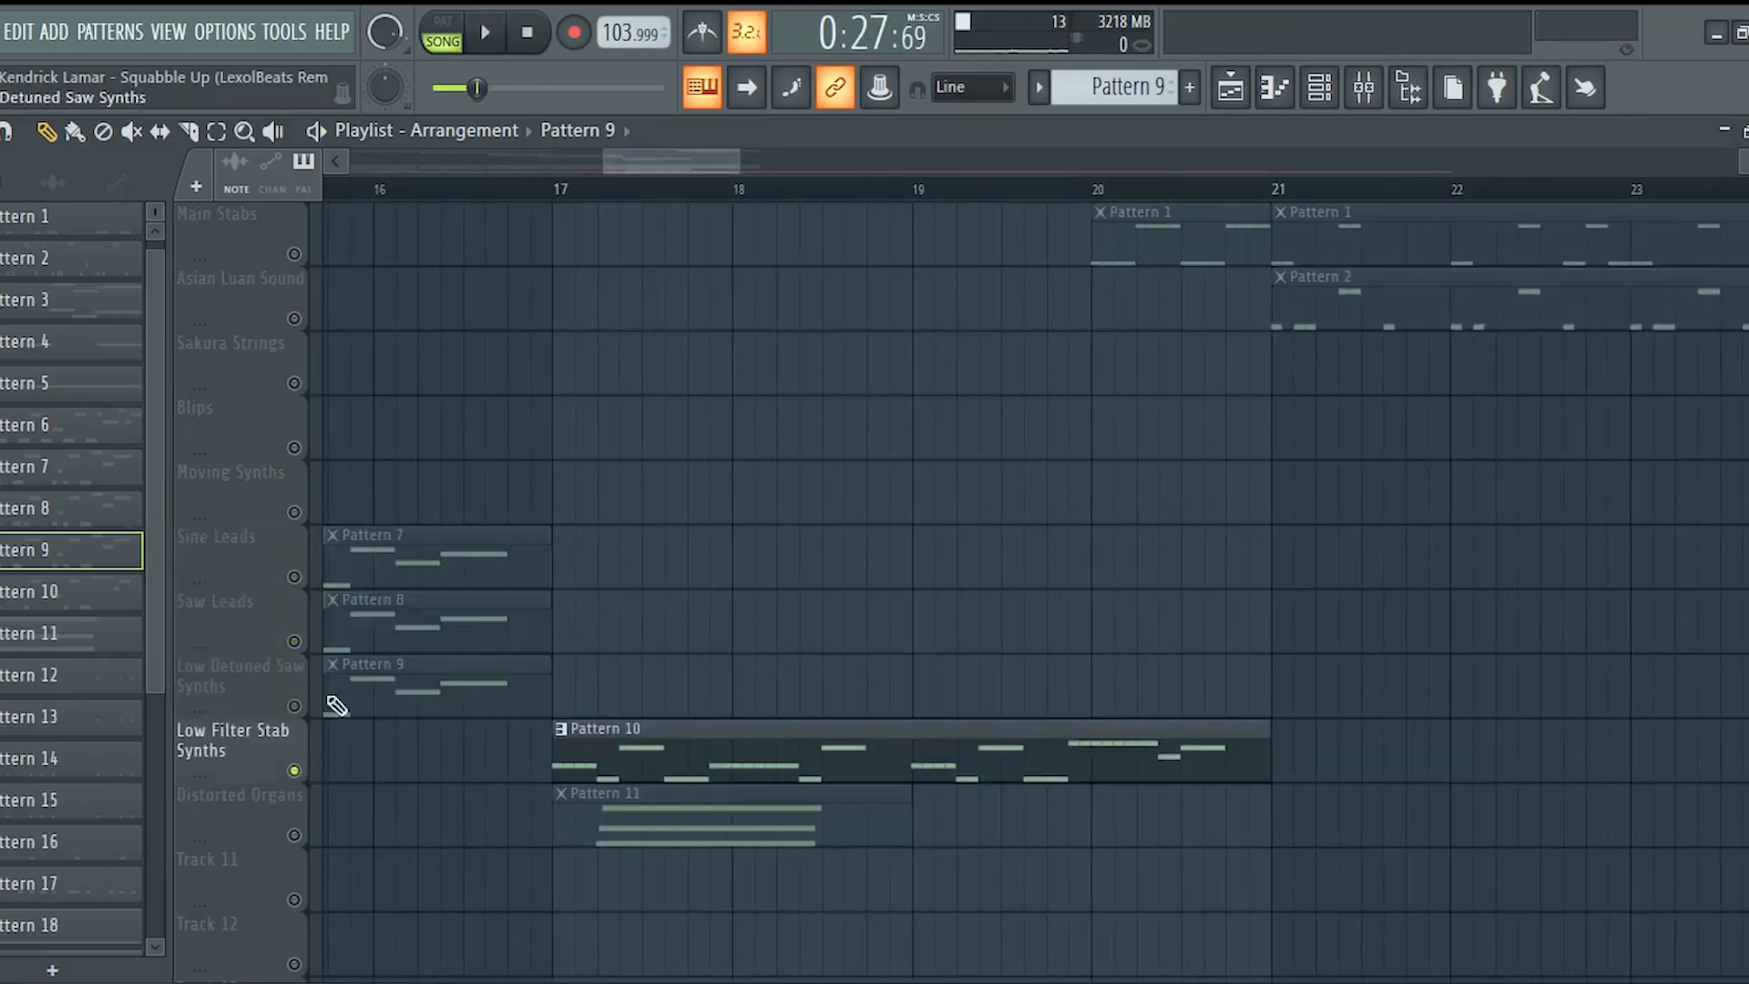
pyautogui.click(557, 191)
pyautogui.press('space')
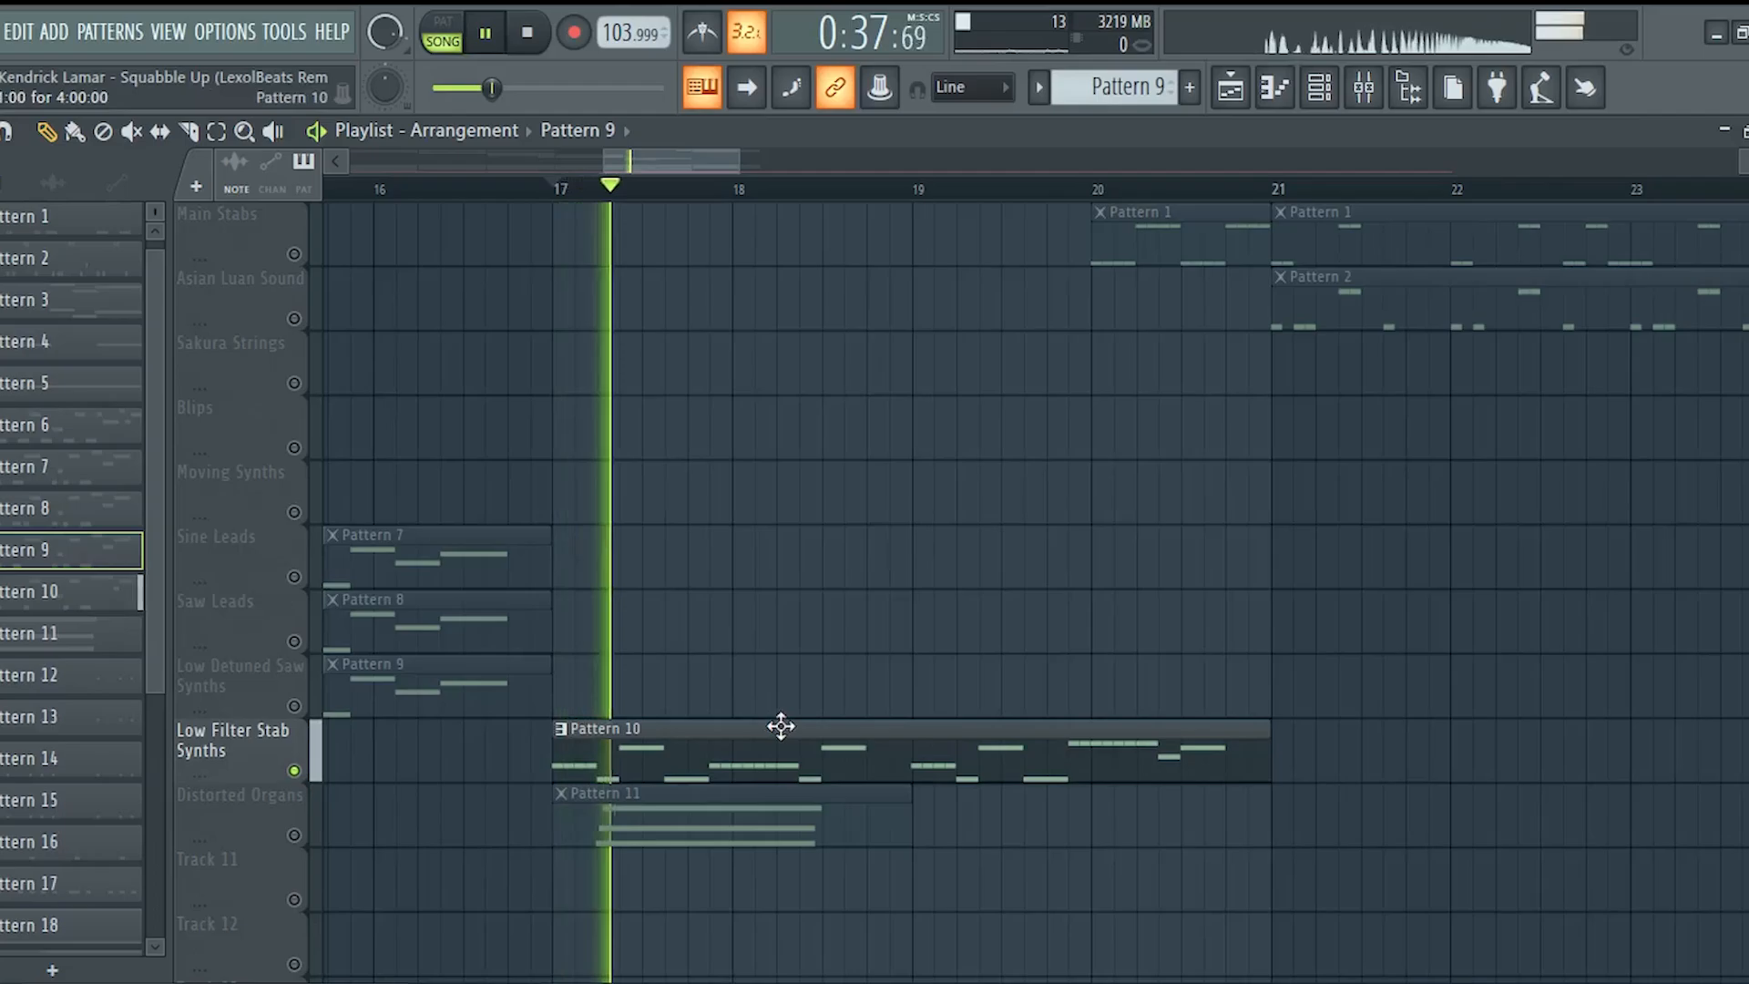
pyautogui.doubleClick(893, 765)
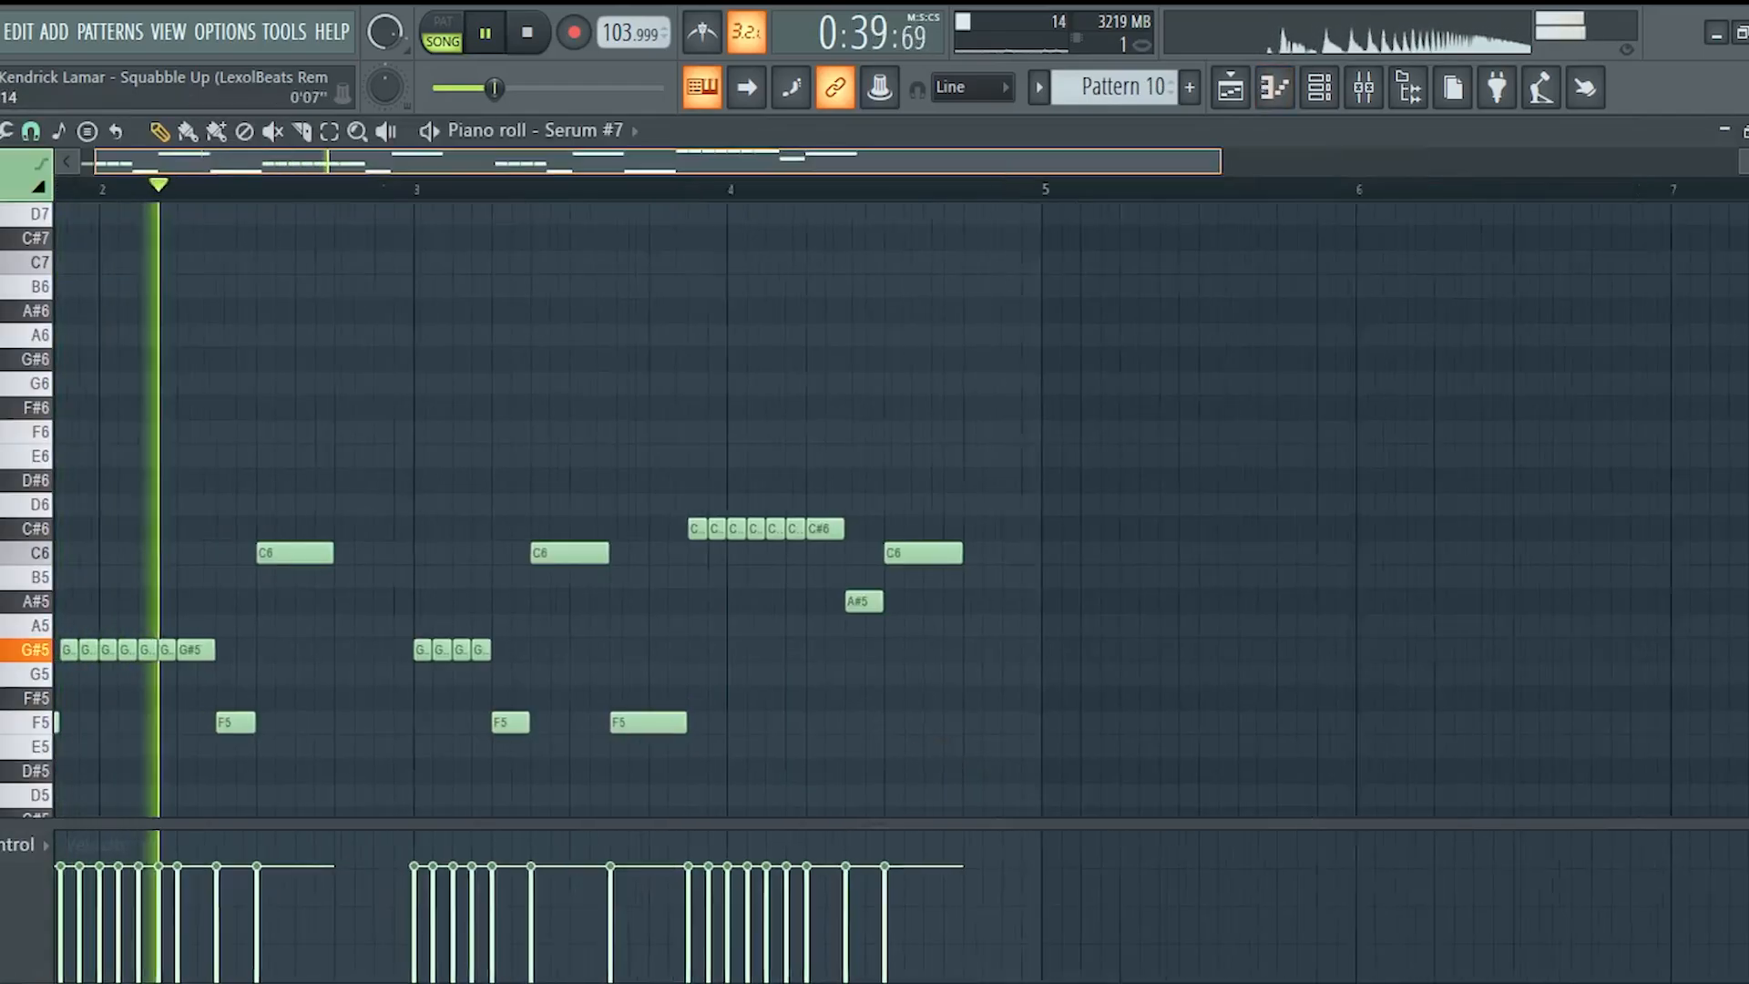
pyautogui.press('space')
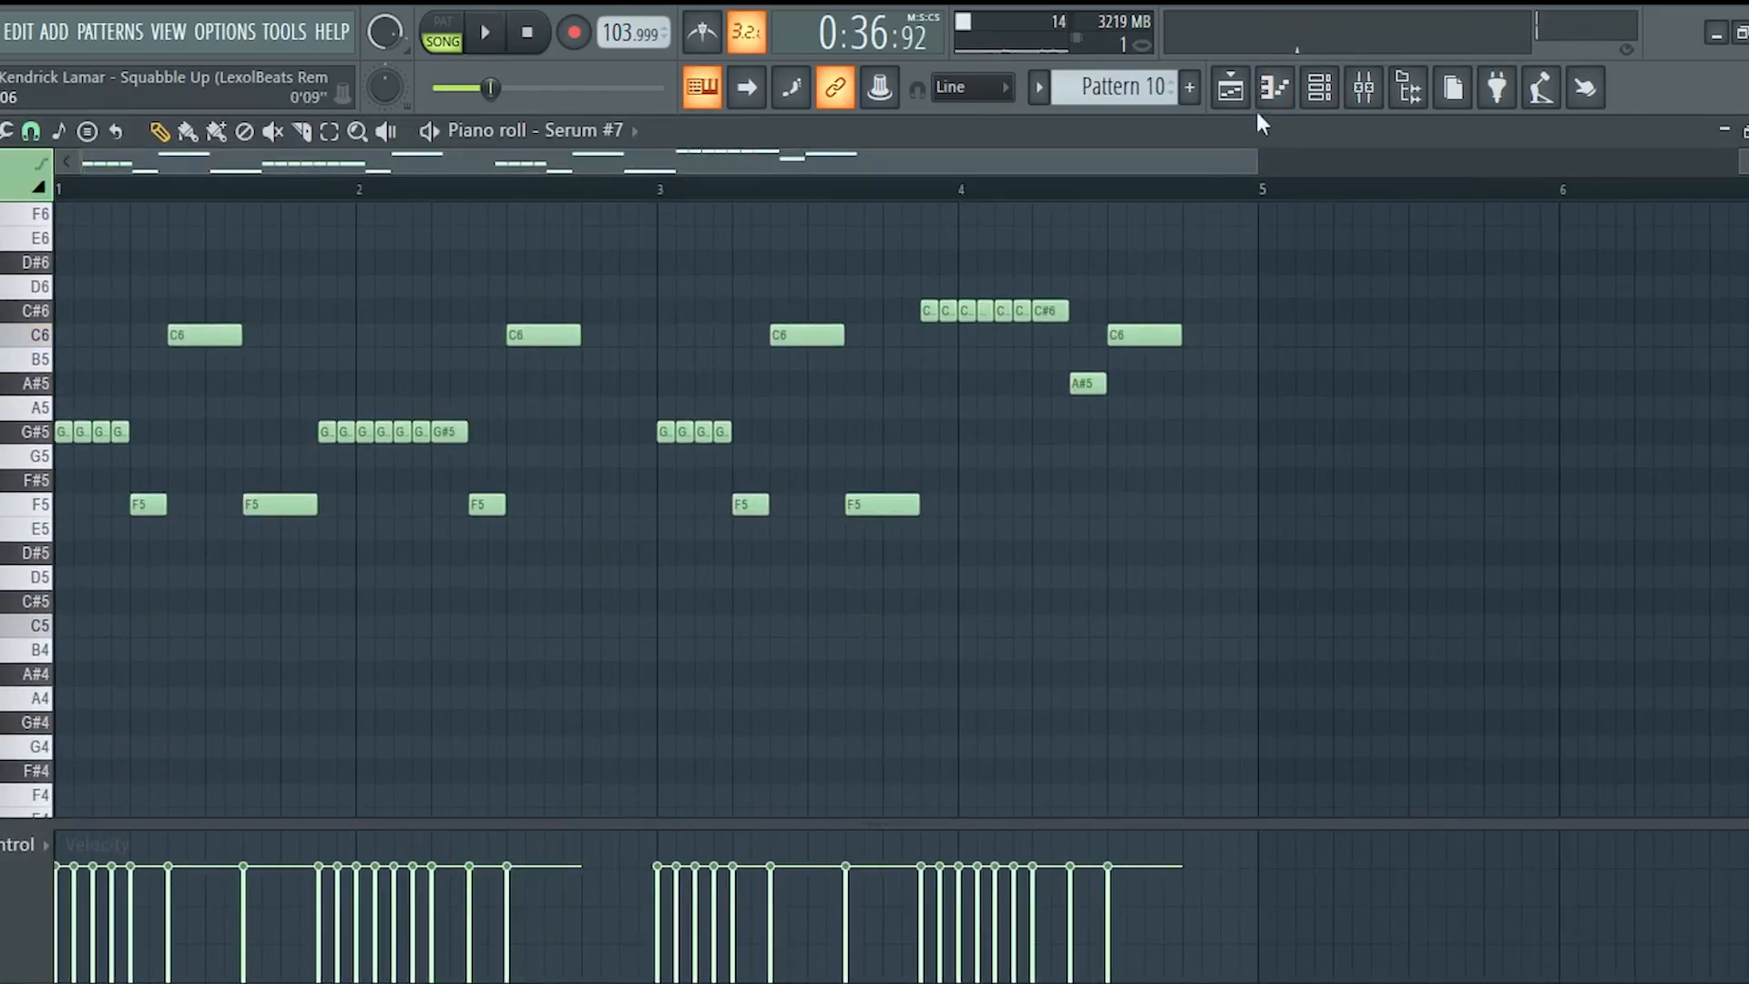
# Play the section from bar 17 and open the Serum #7 instrument to examine its oscillator and filter settings.
pyautogui.click(1319, 87)
pyautogui.press('space')
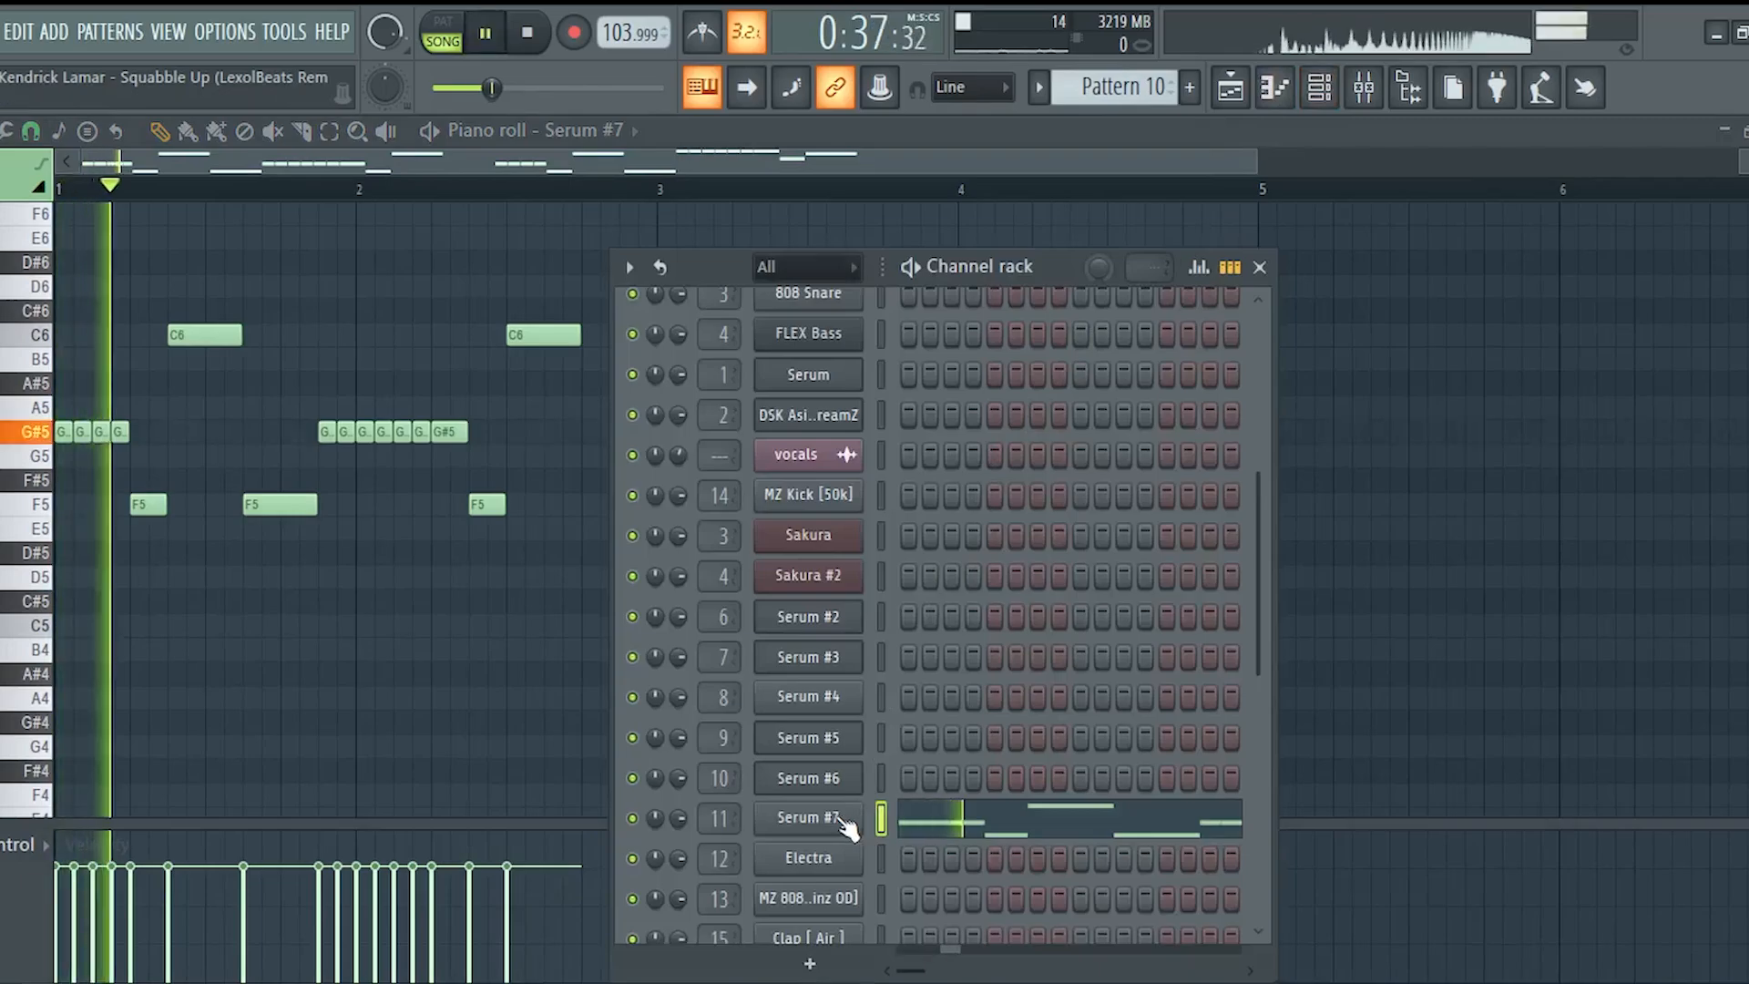
pyautogui.press('space')
pyautogui.click(843, 819)
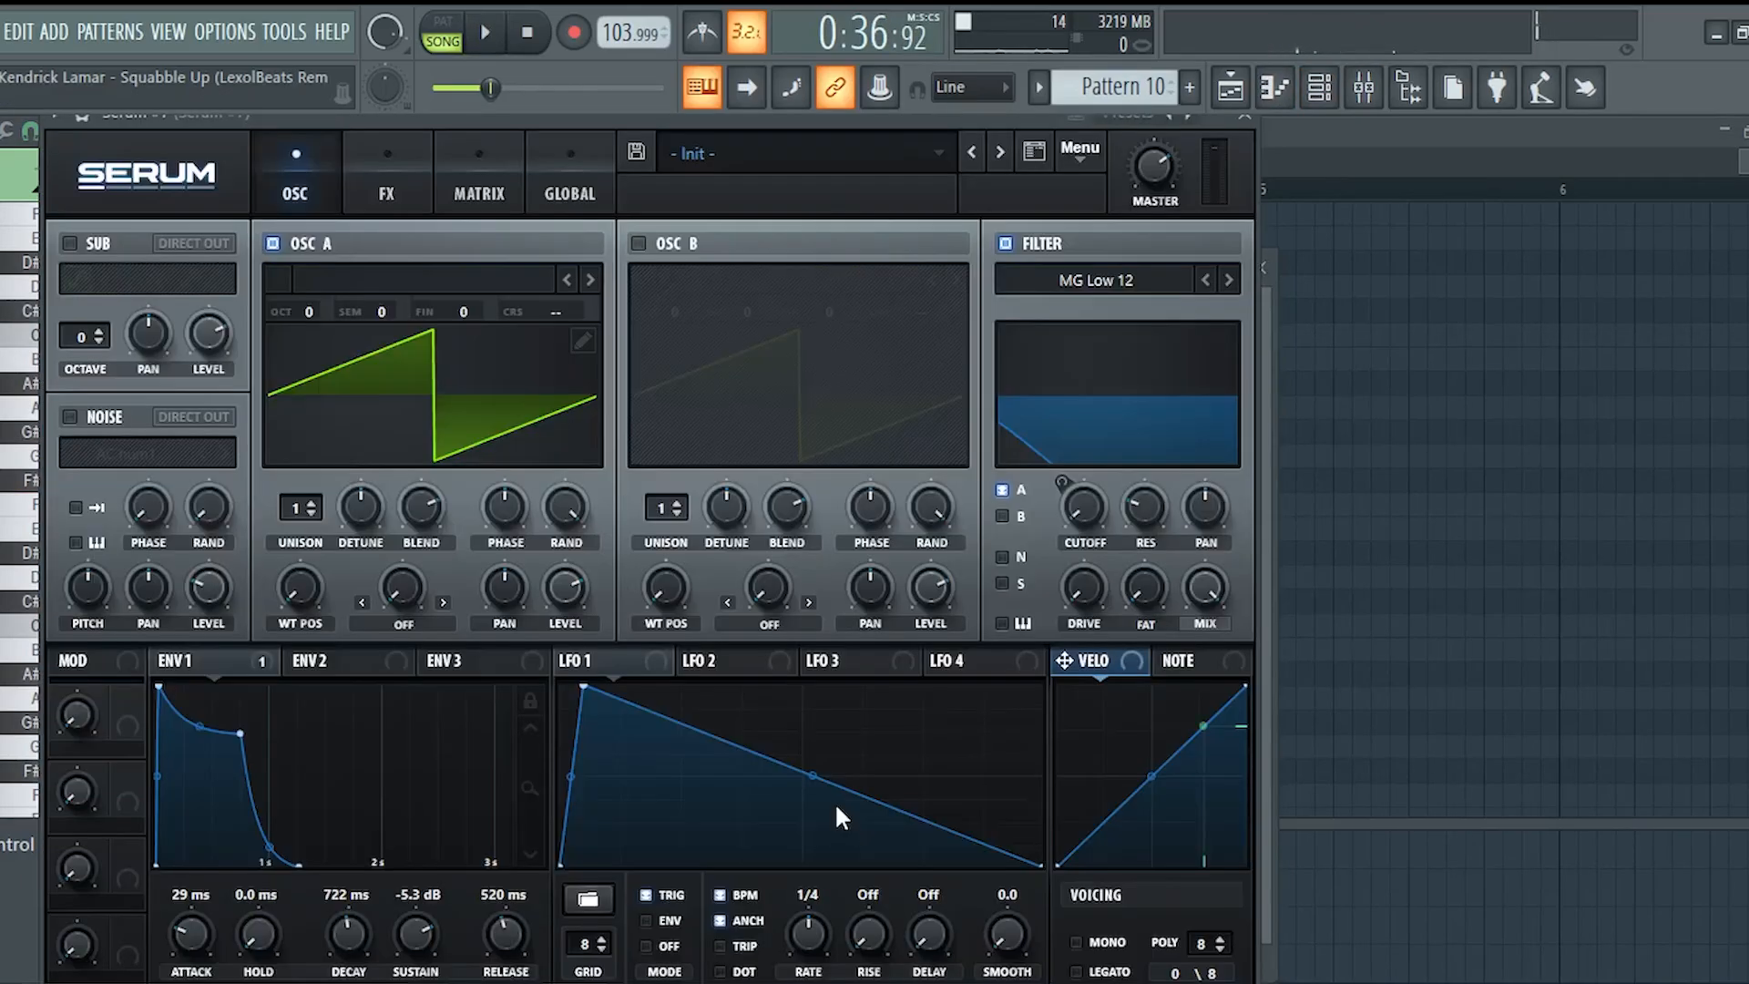
pyautogui.moveTo(508, 116); pyautogui.dragTo(530, 115)
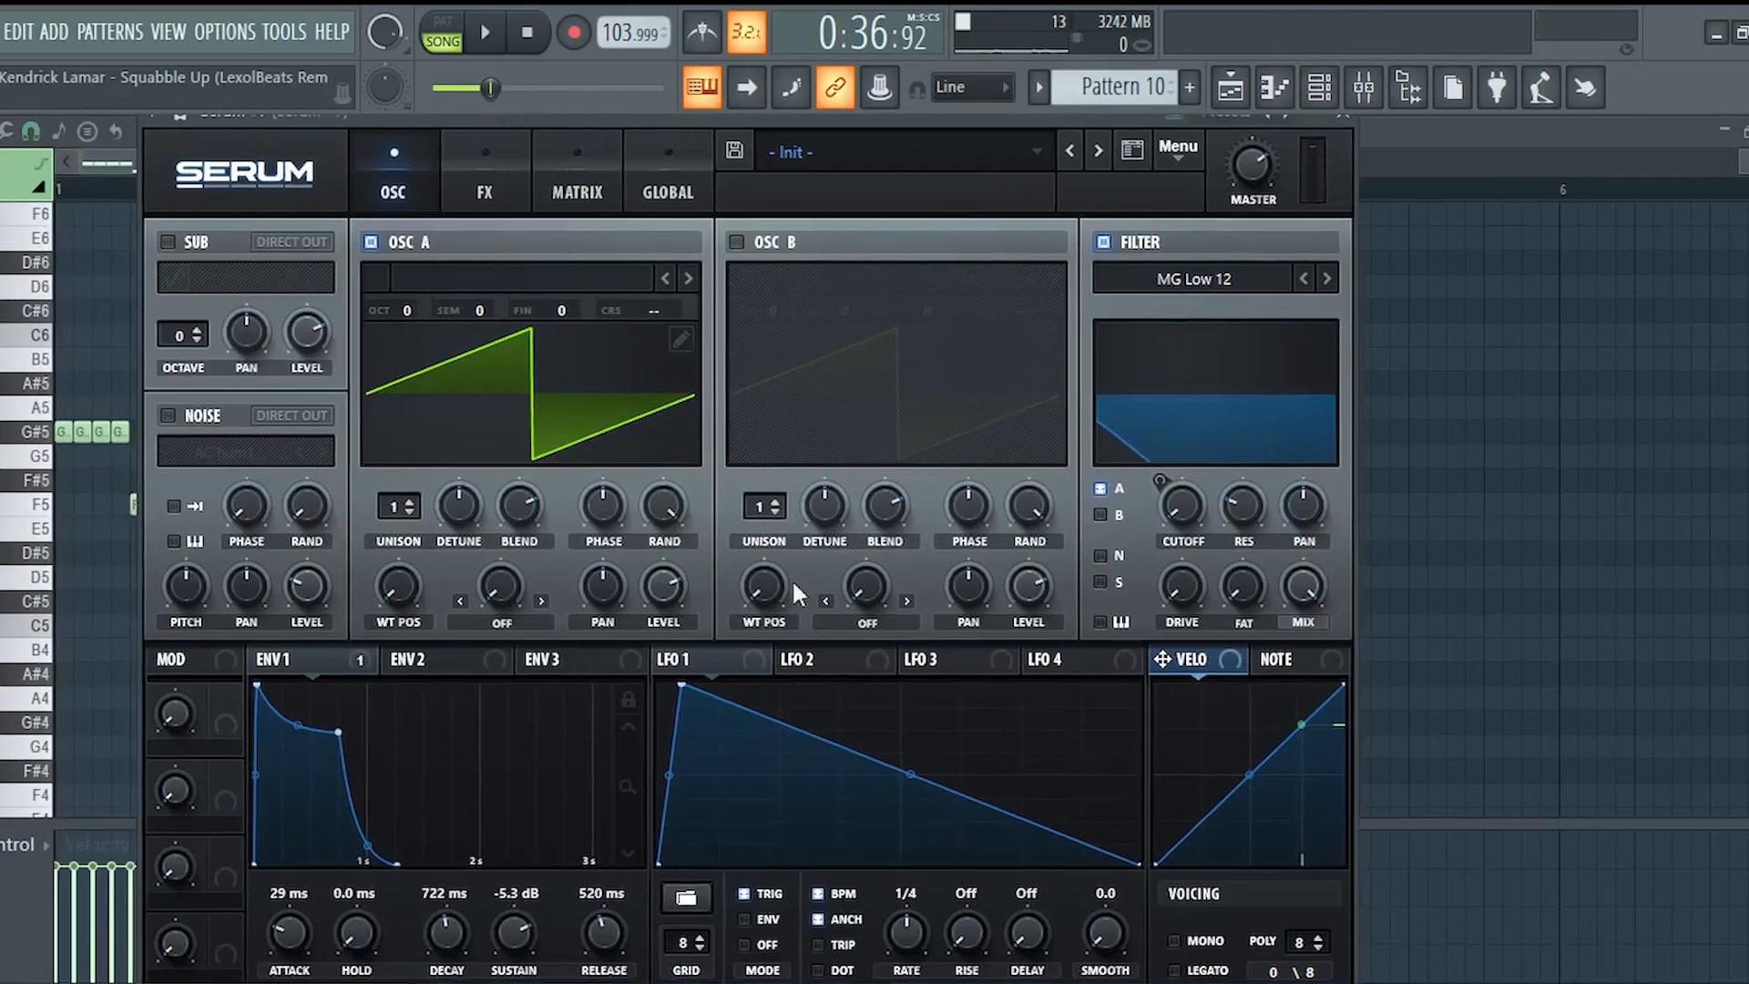
# Examine Serum #7's LFO 1, LFO 2 and ENV 1 shapes while sounding a C5 test note.
pyautogui.click(697, 664)
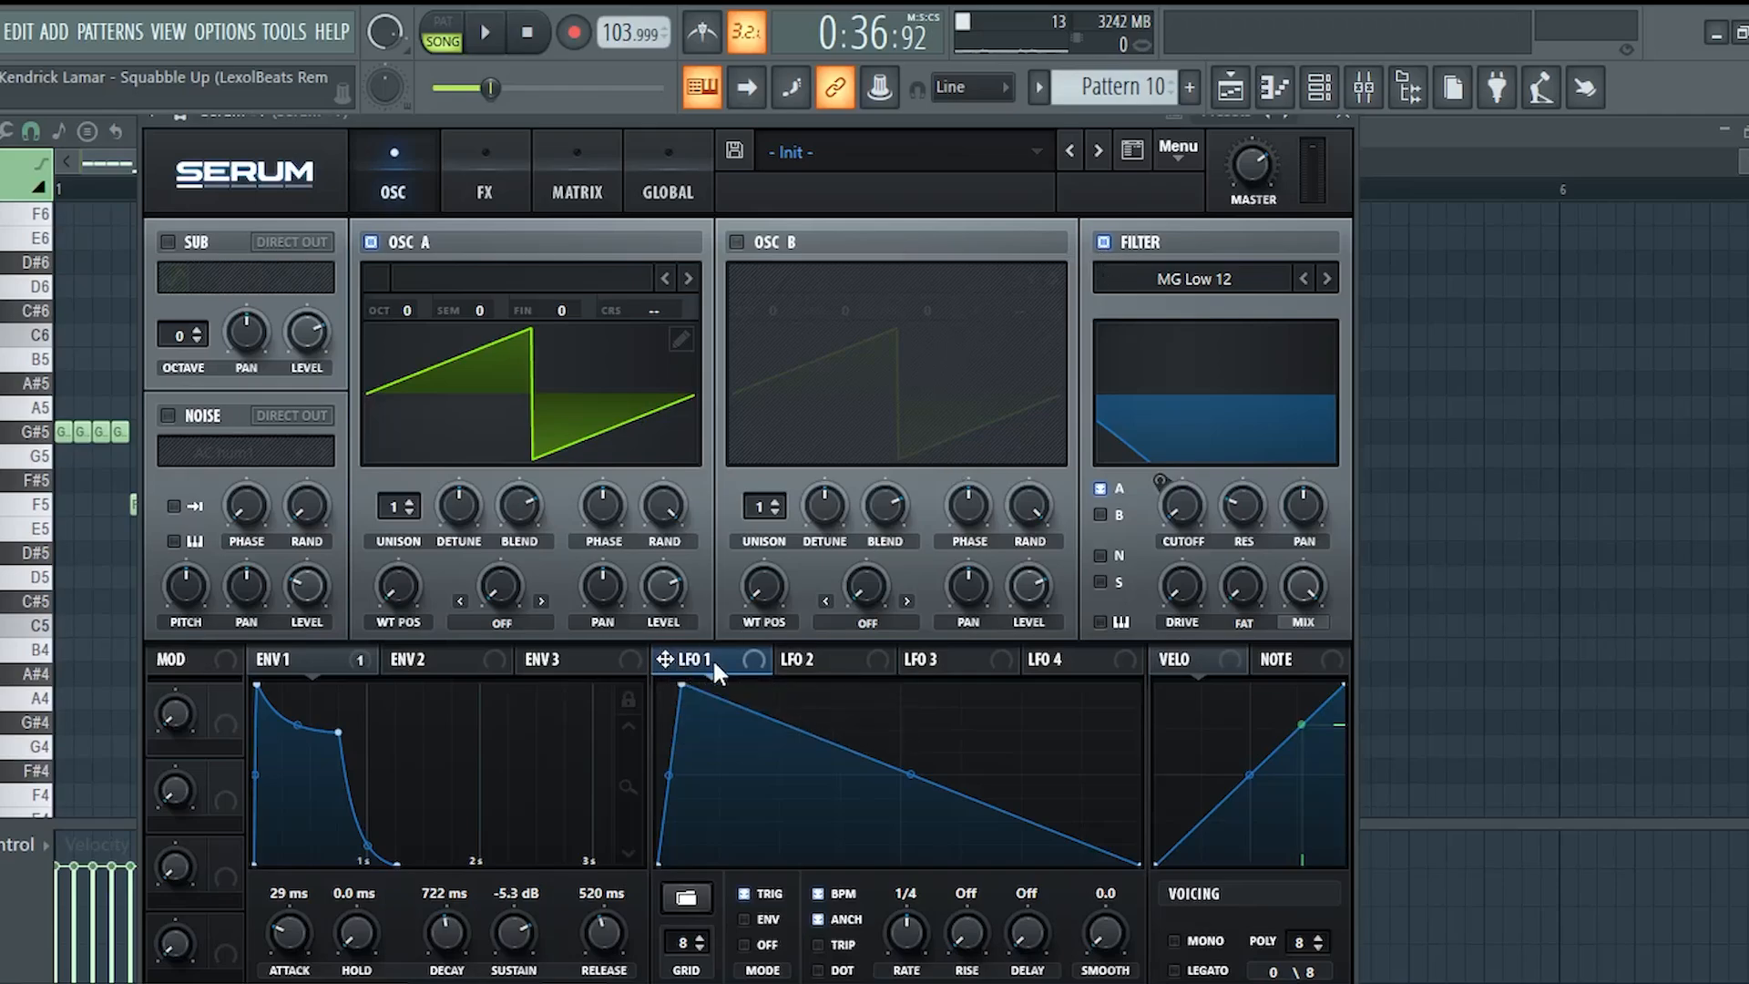
pyautogui.press('z')
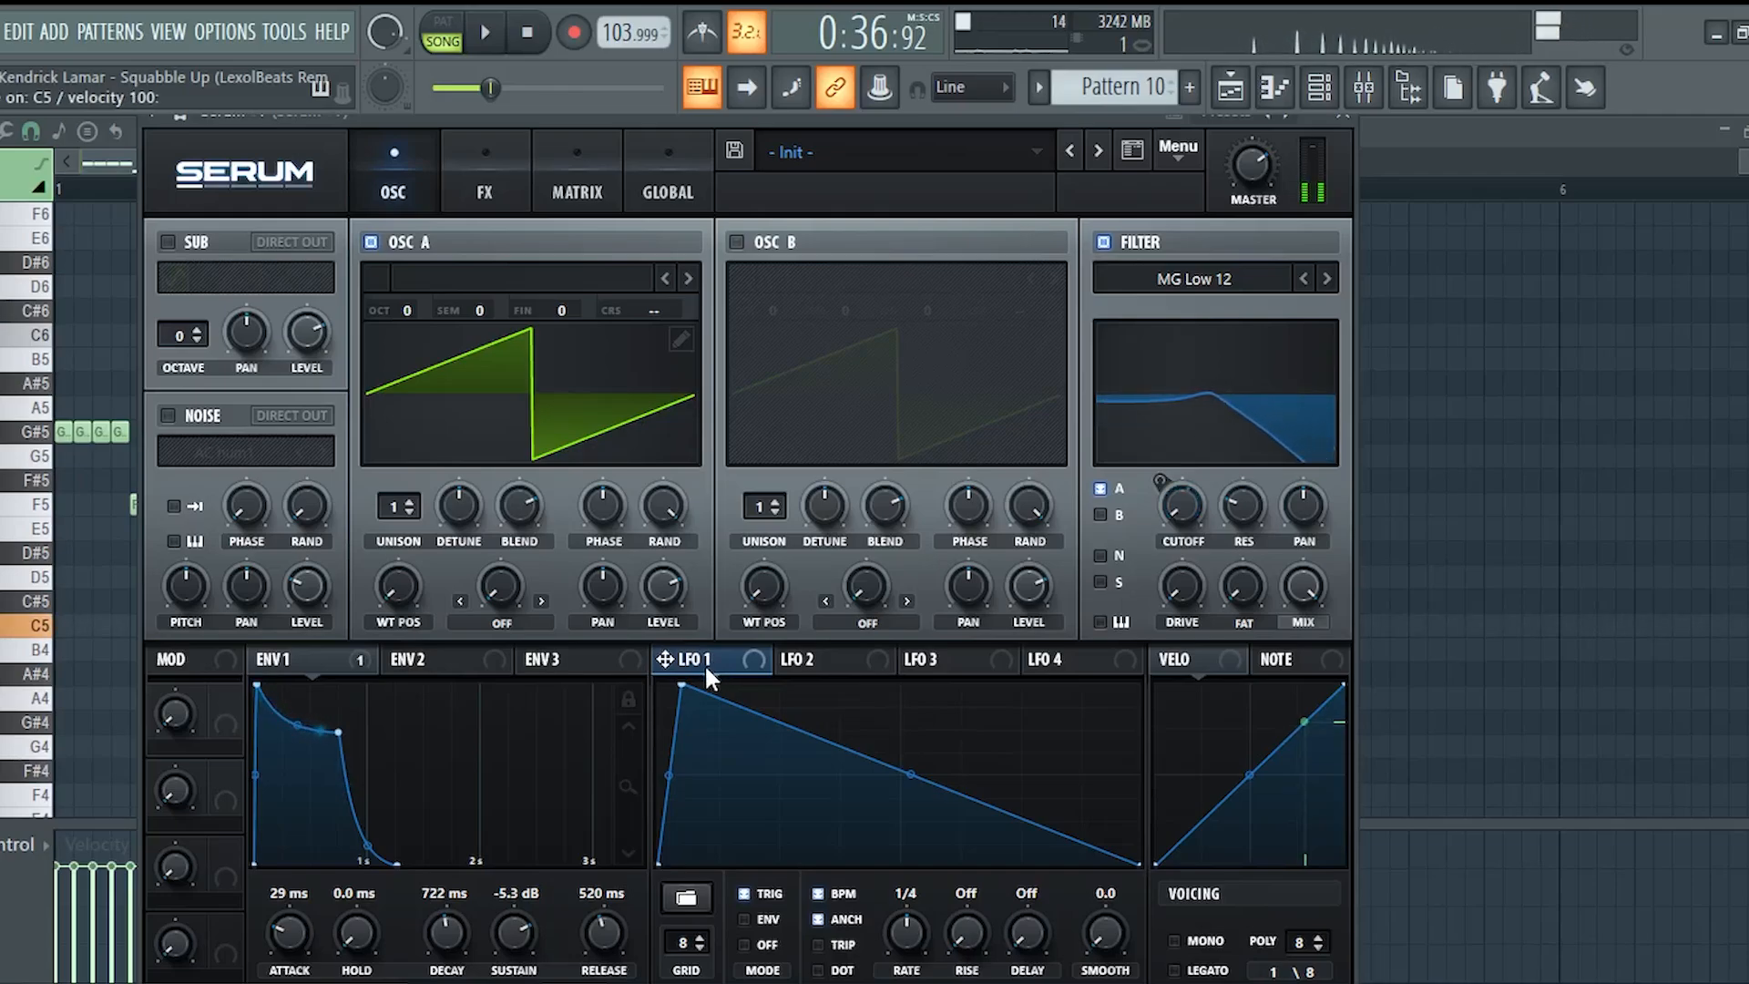
pyautogui.click(902, 656)
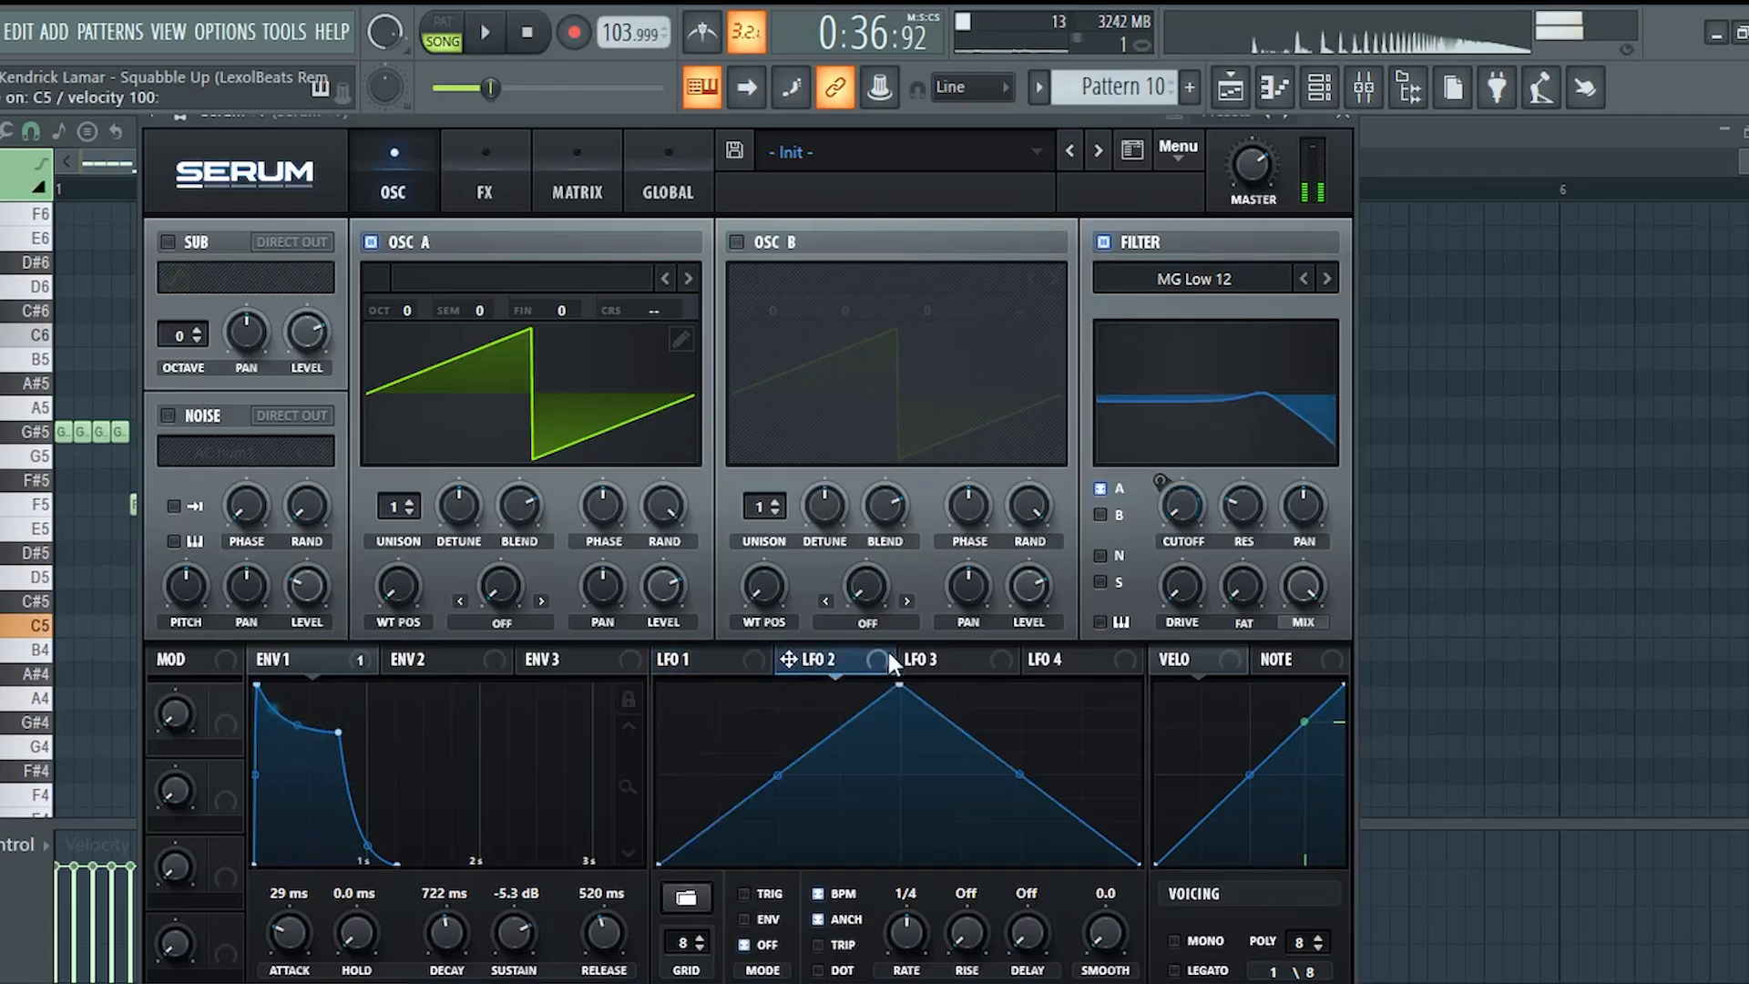
pyautogui.click(746, 654)
pyautogui.click(331, 655)
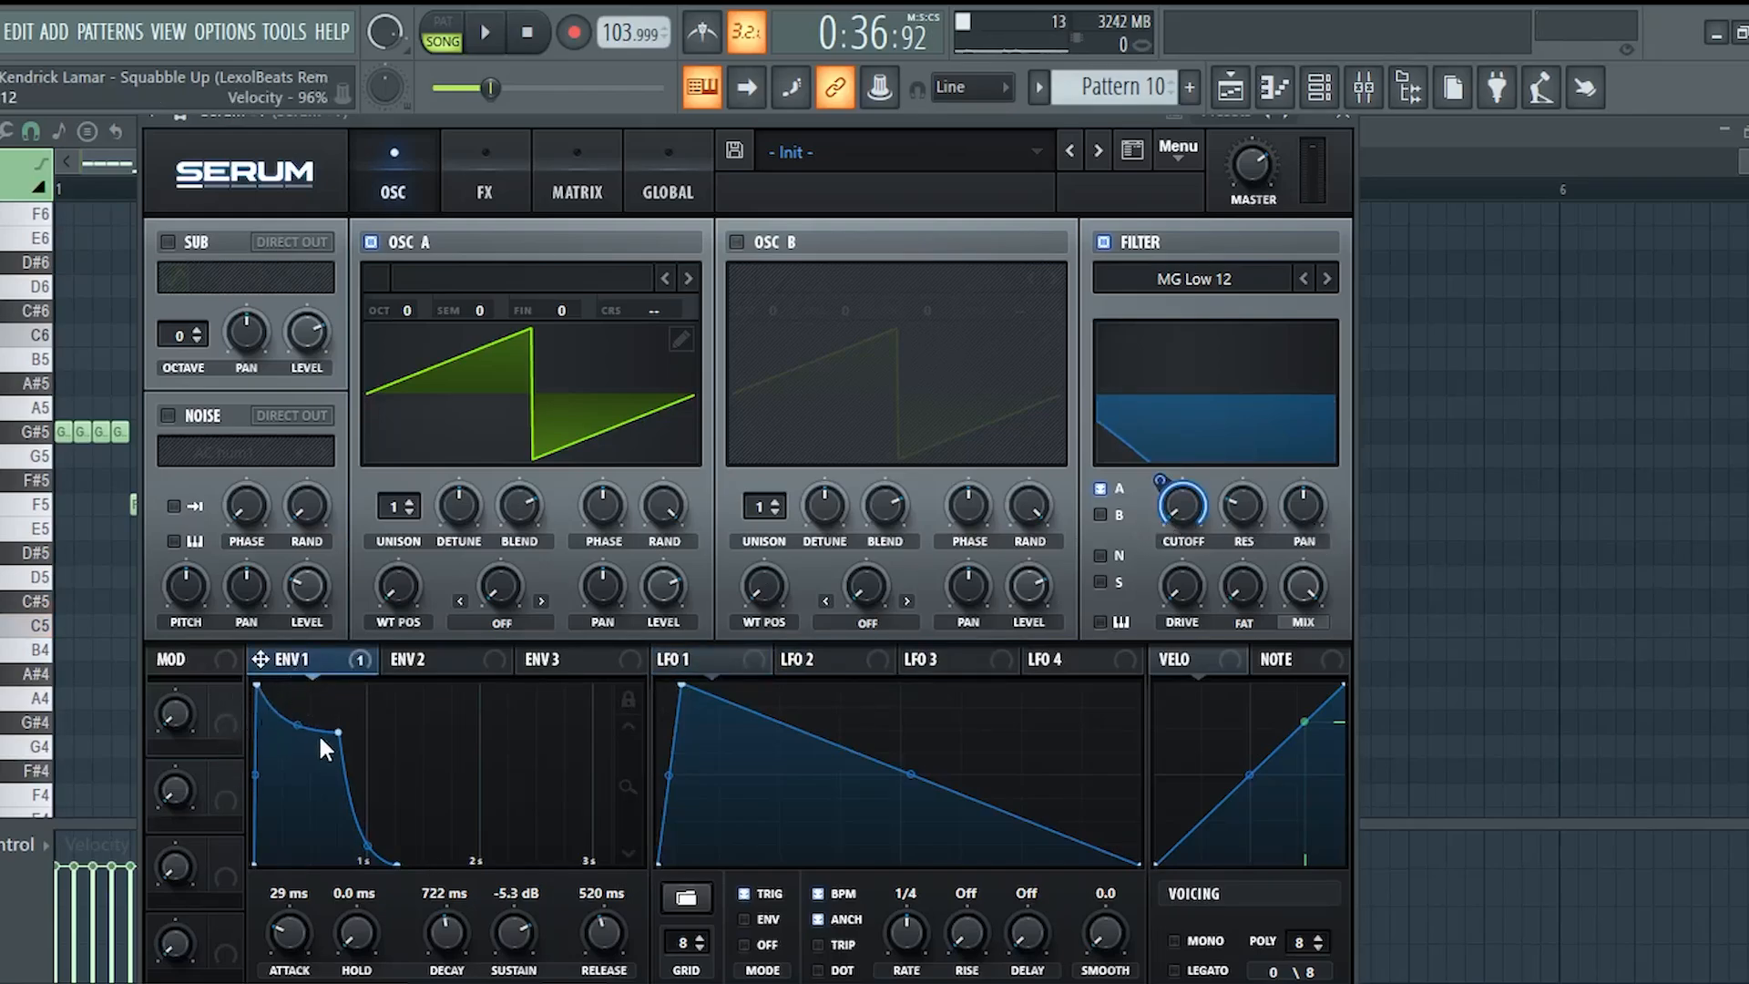
# Sound several test notes on Serum #7 to hear how its envelope shapes the filter cutoff.
pyautogui.press('z')
pyautogui.press('x')
pyautogui.press('c')
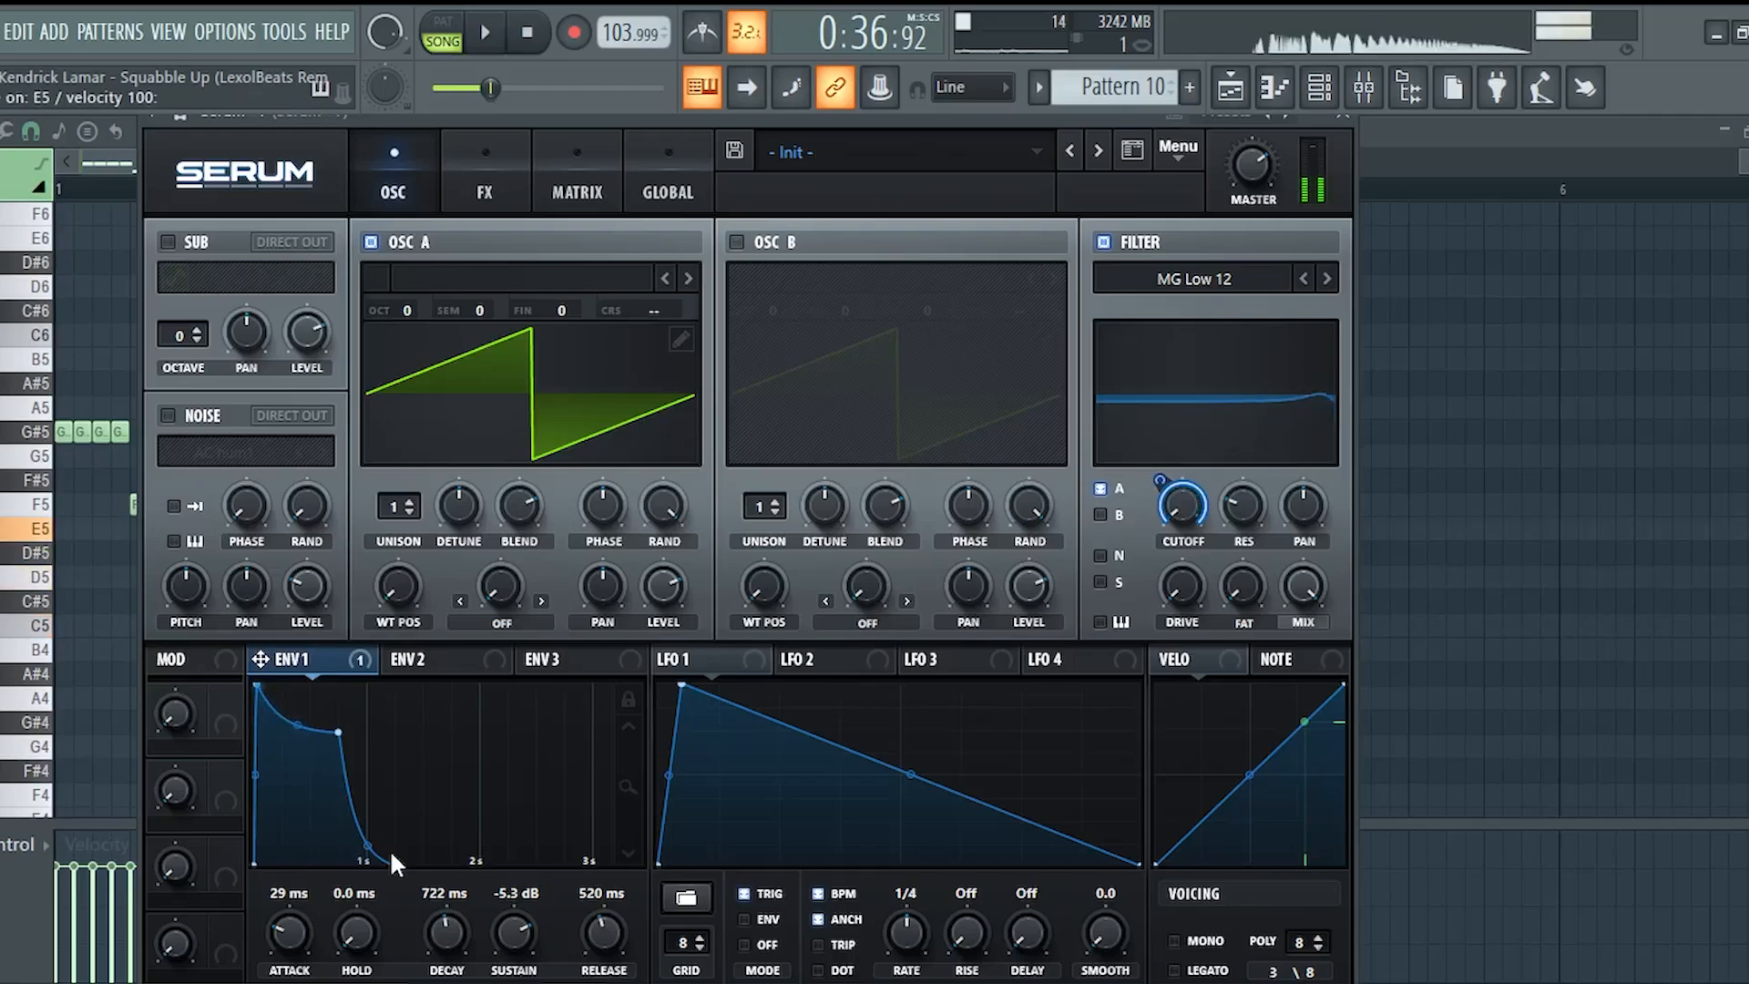
pyautogui.press('v')
pyautogui.press('z')
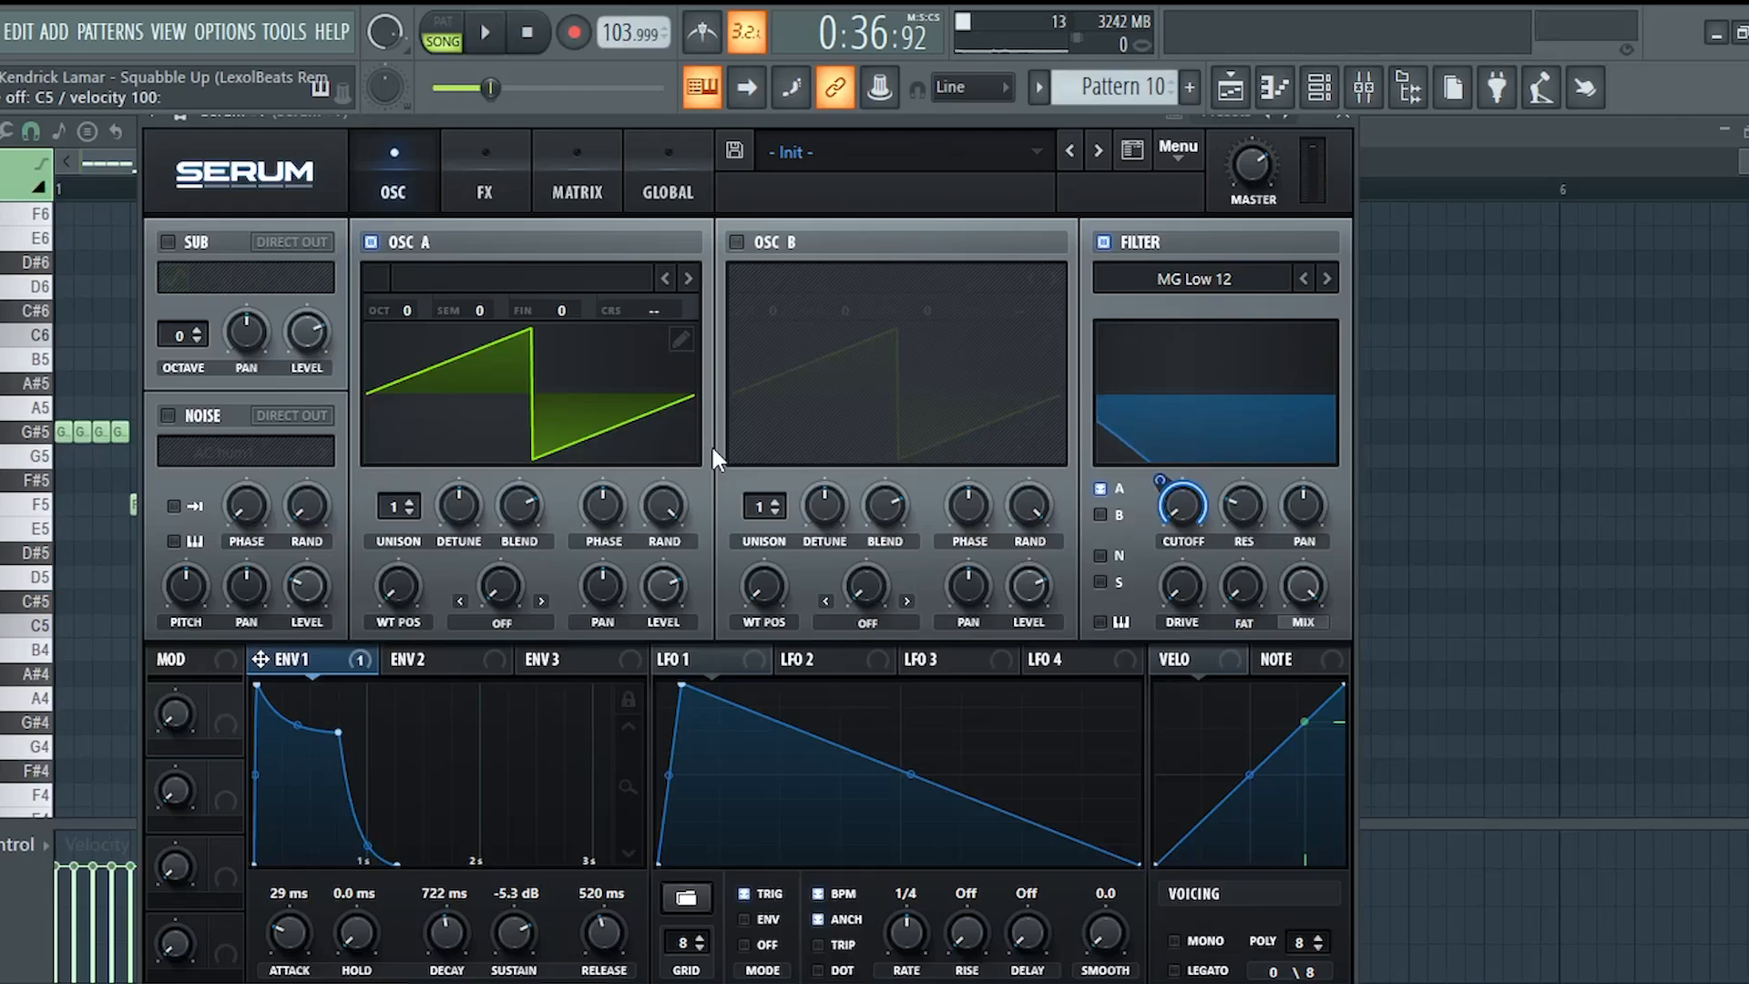
# Play the Low Filter Stab Synths part briefly and check Serum #7's effects page.
pyautogui.click(490, 33)
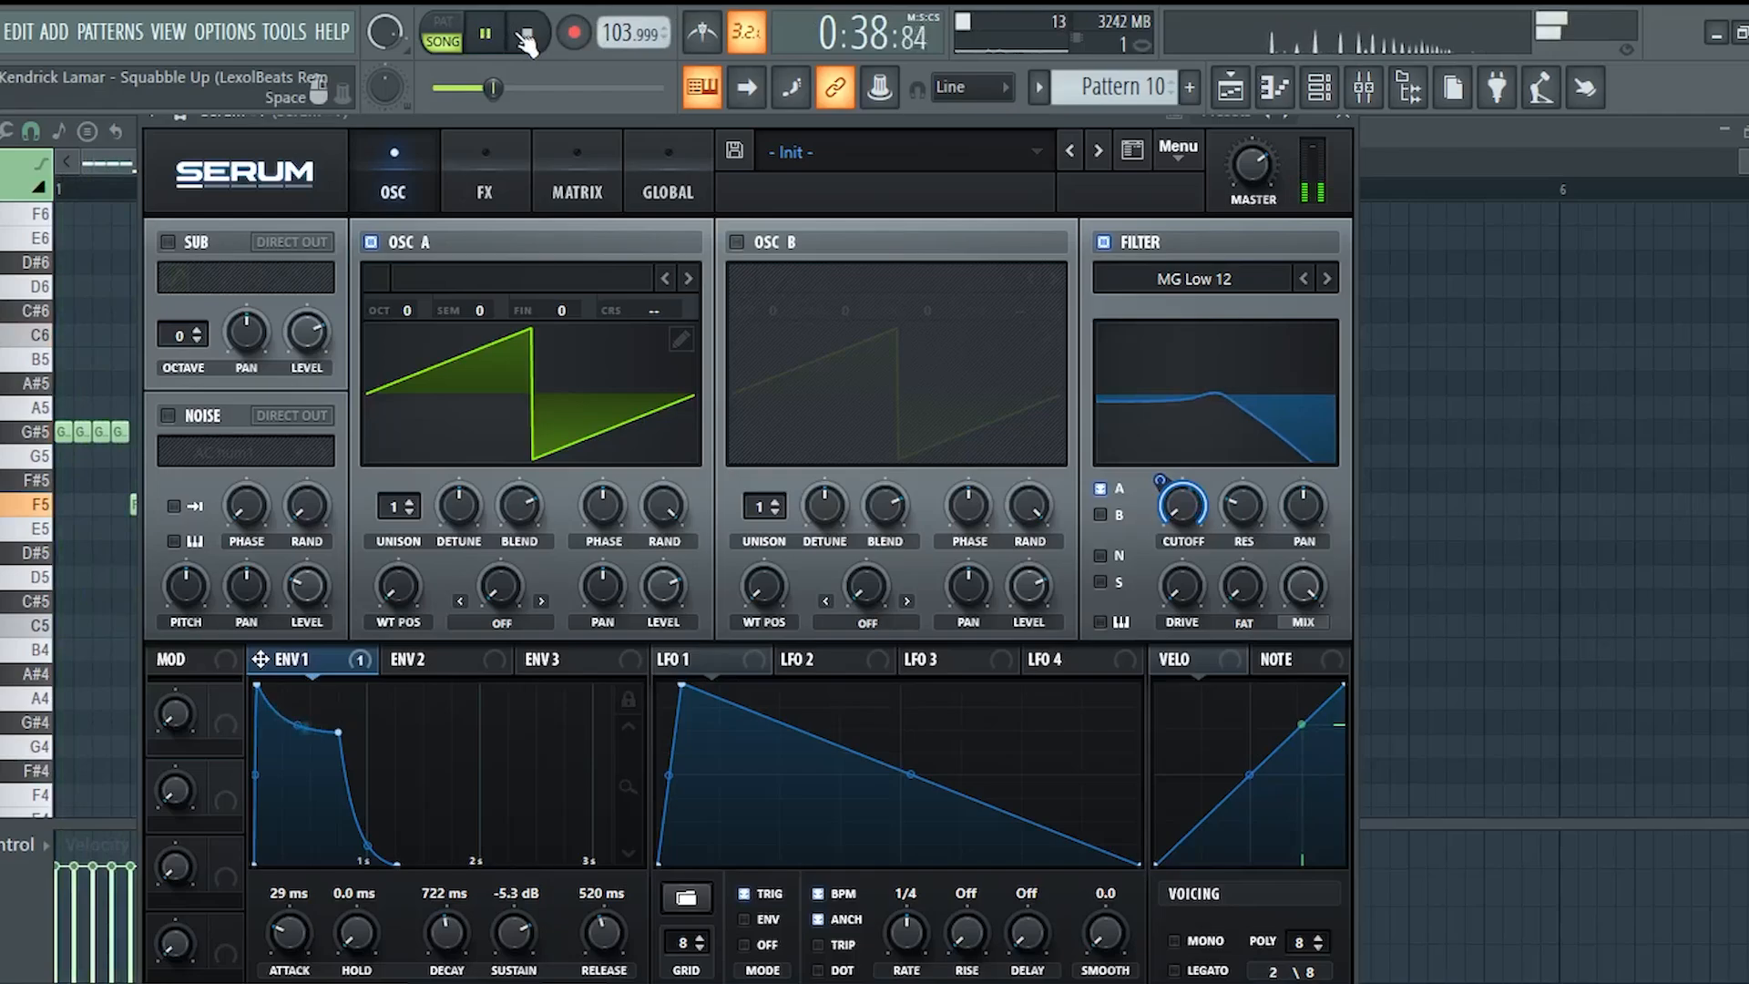
pyautogui.click(528, 34)
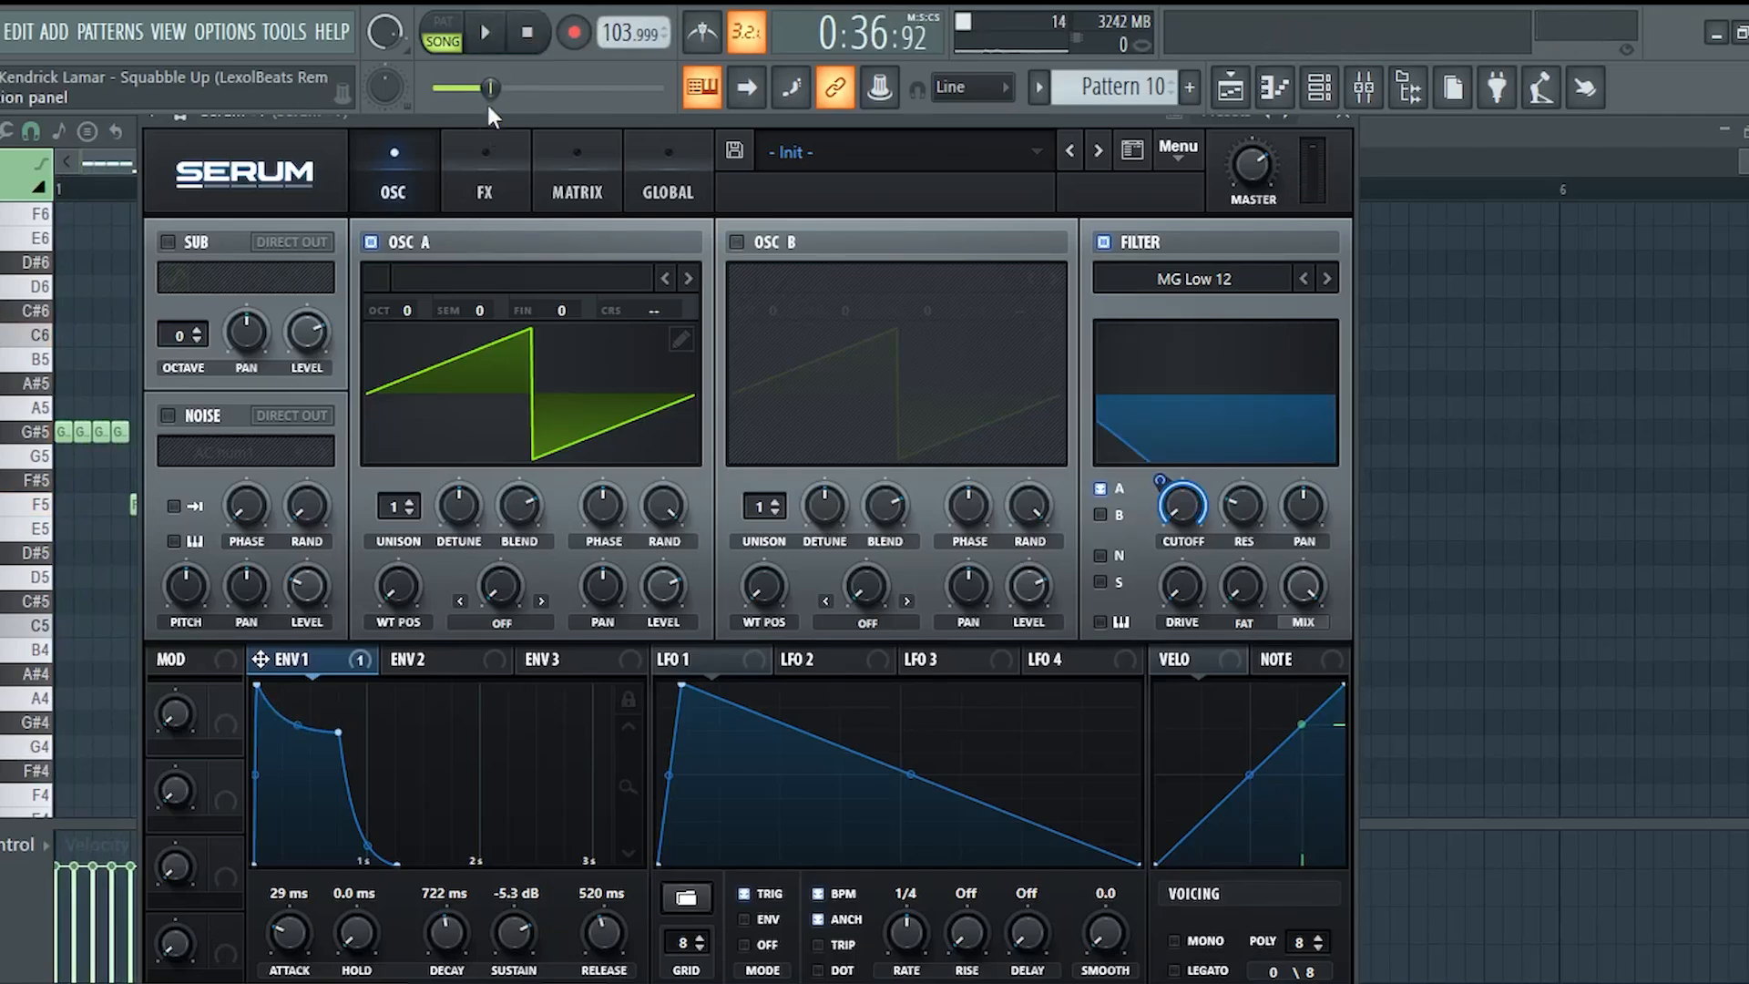
pyautogui.click(498, 177)
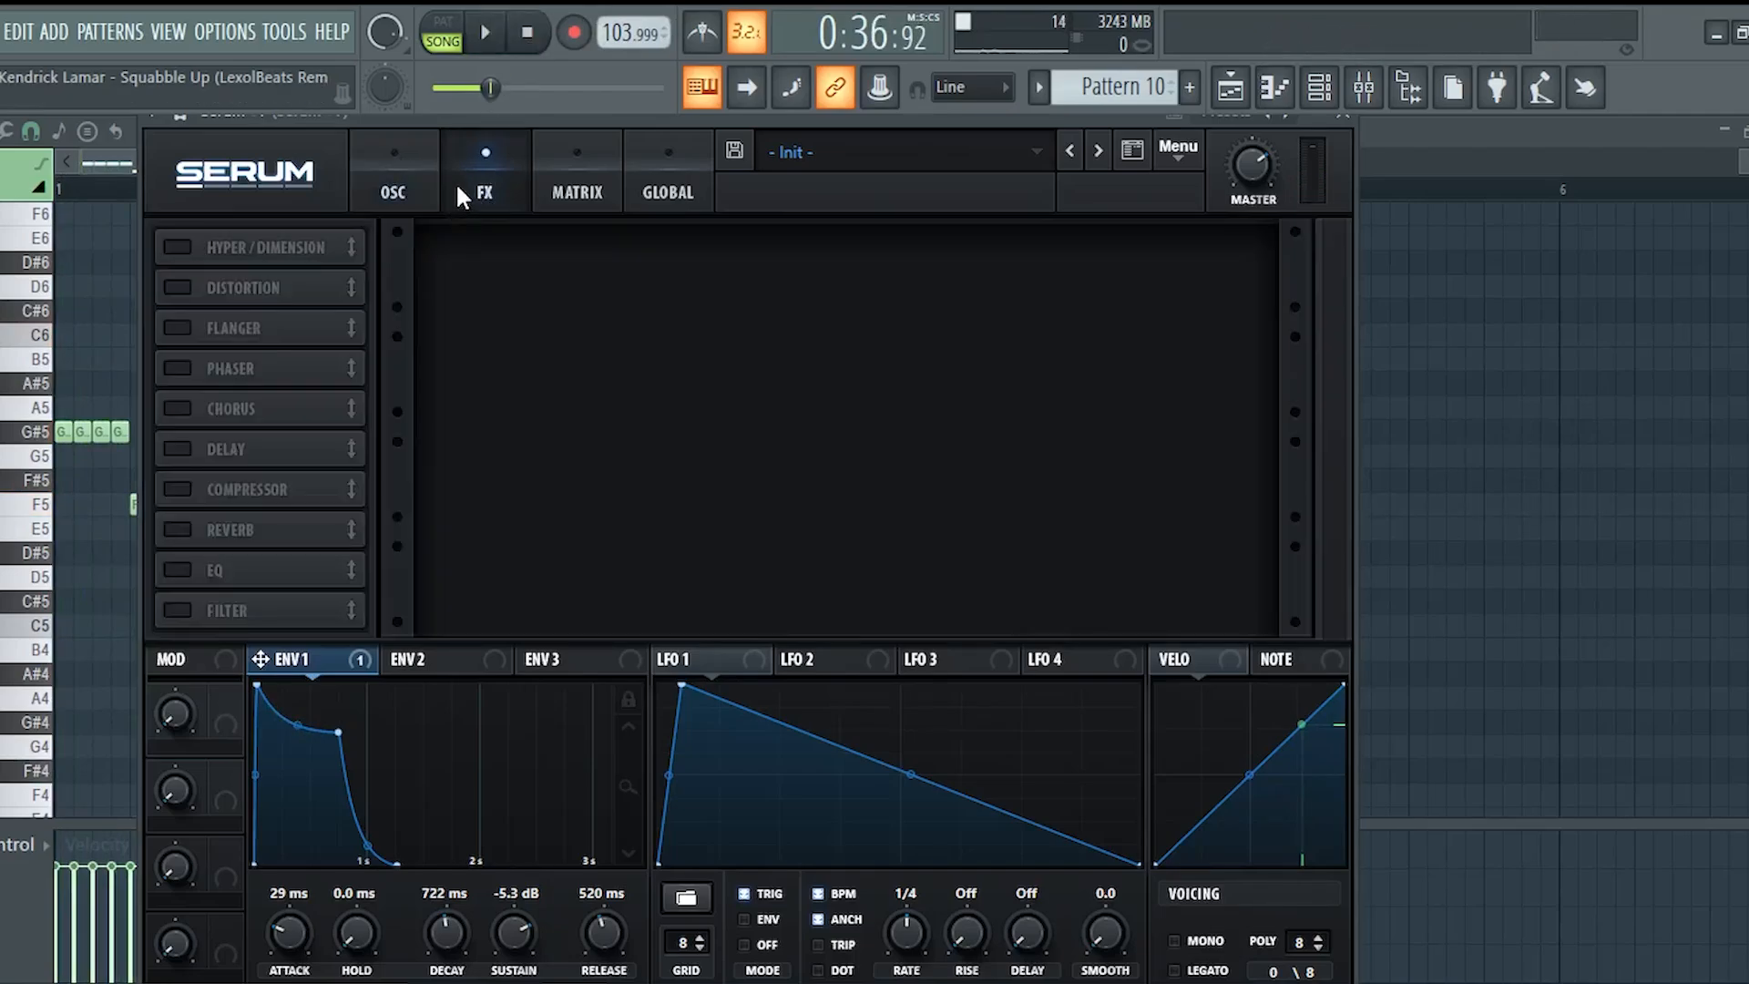
pyautogui.click(552, 167)
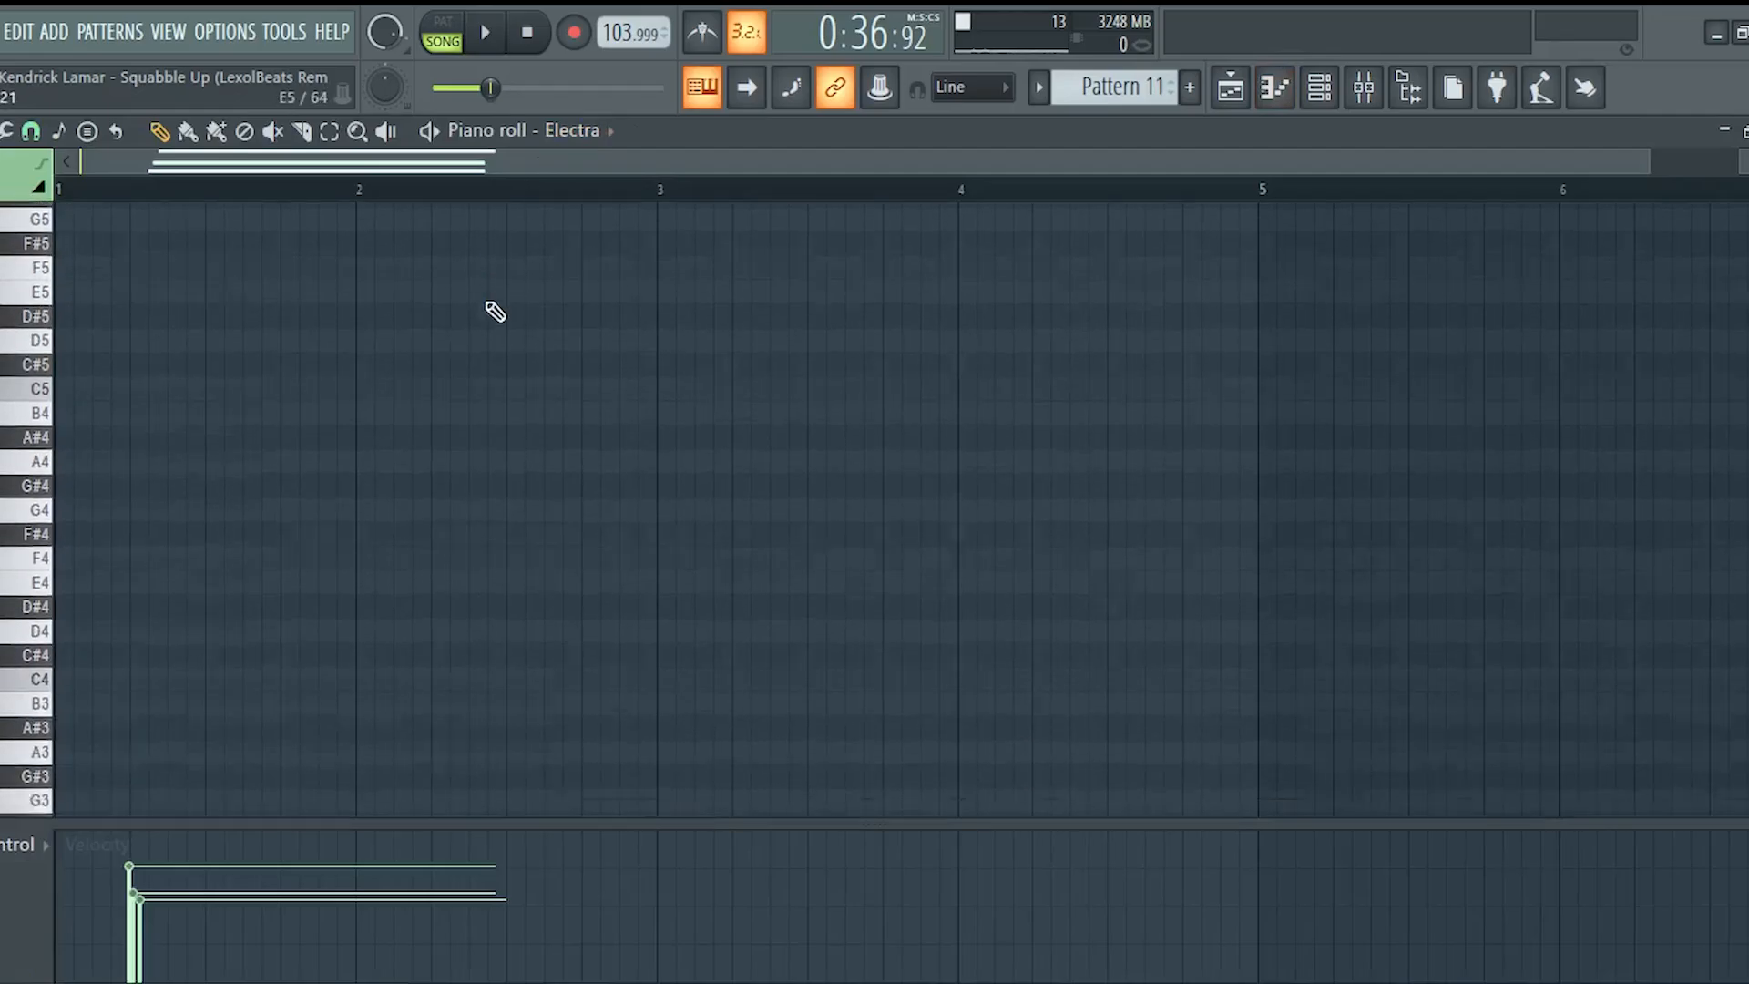
# Examine the Electra notes in Pattern 11 and play the pattern on its own.
pyautogui.scroll(10, 495, 312)
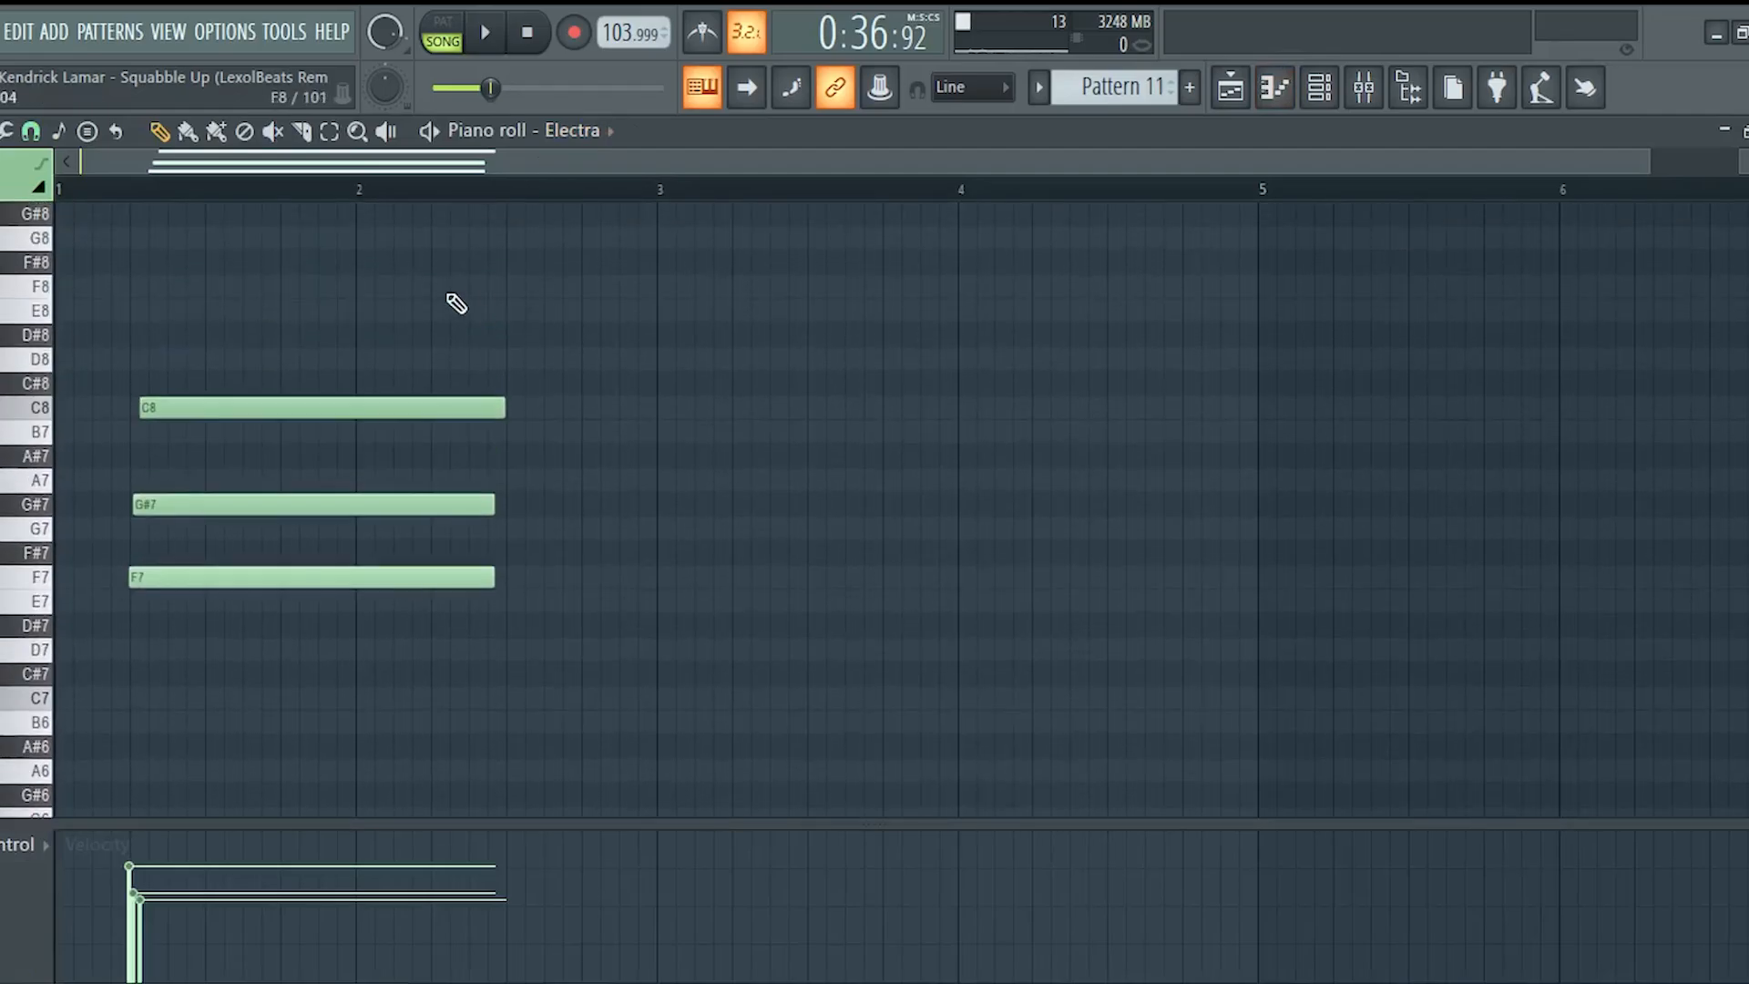
pyautogui.click(430, 133)
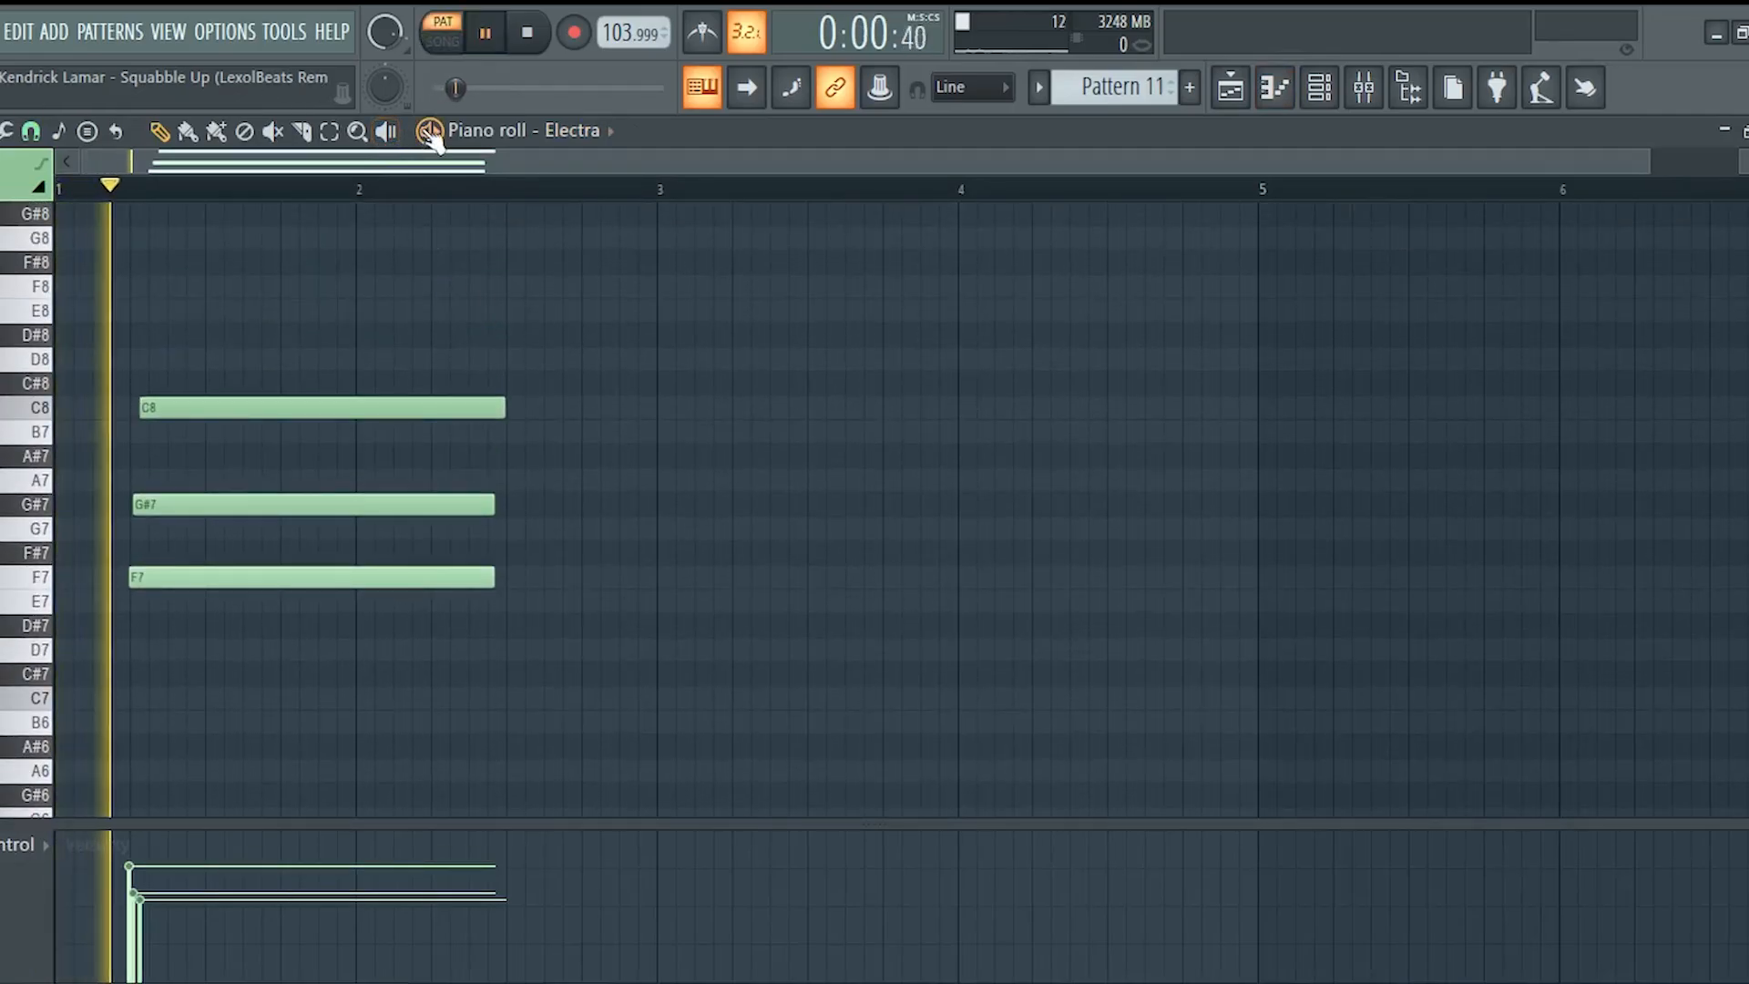
pyautogui.press('space')
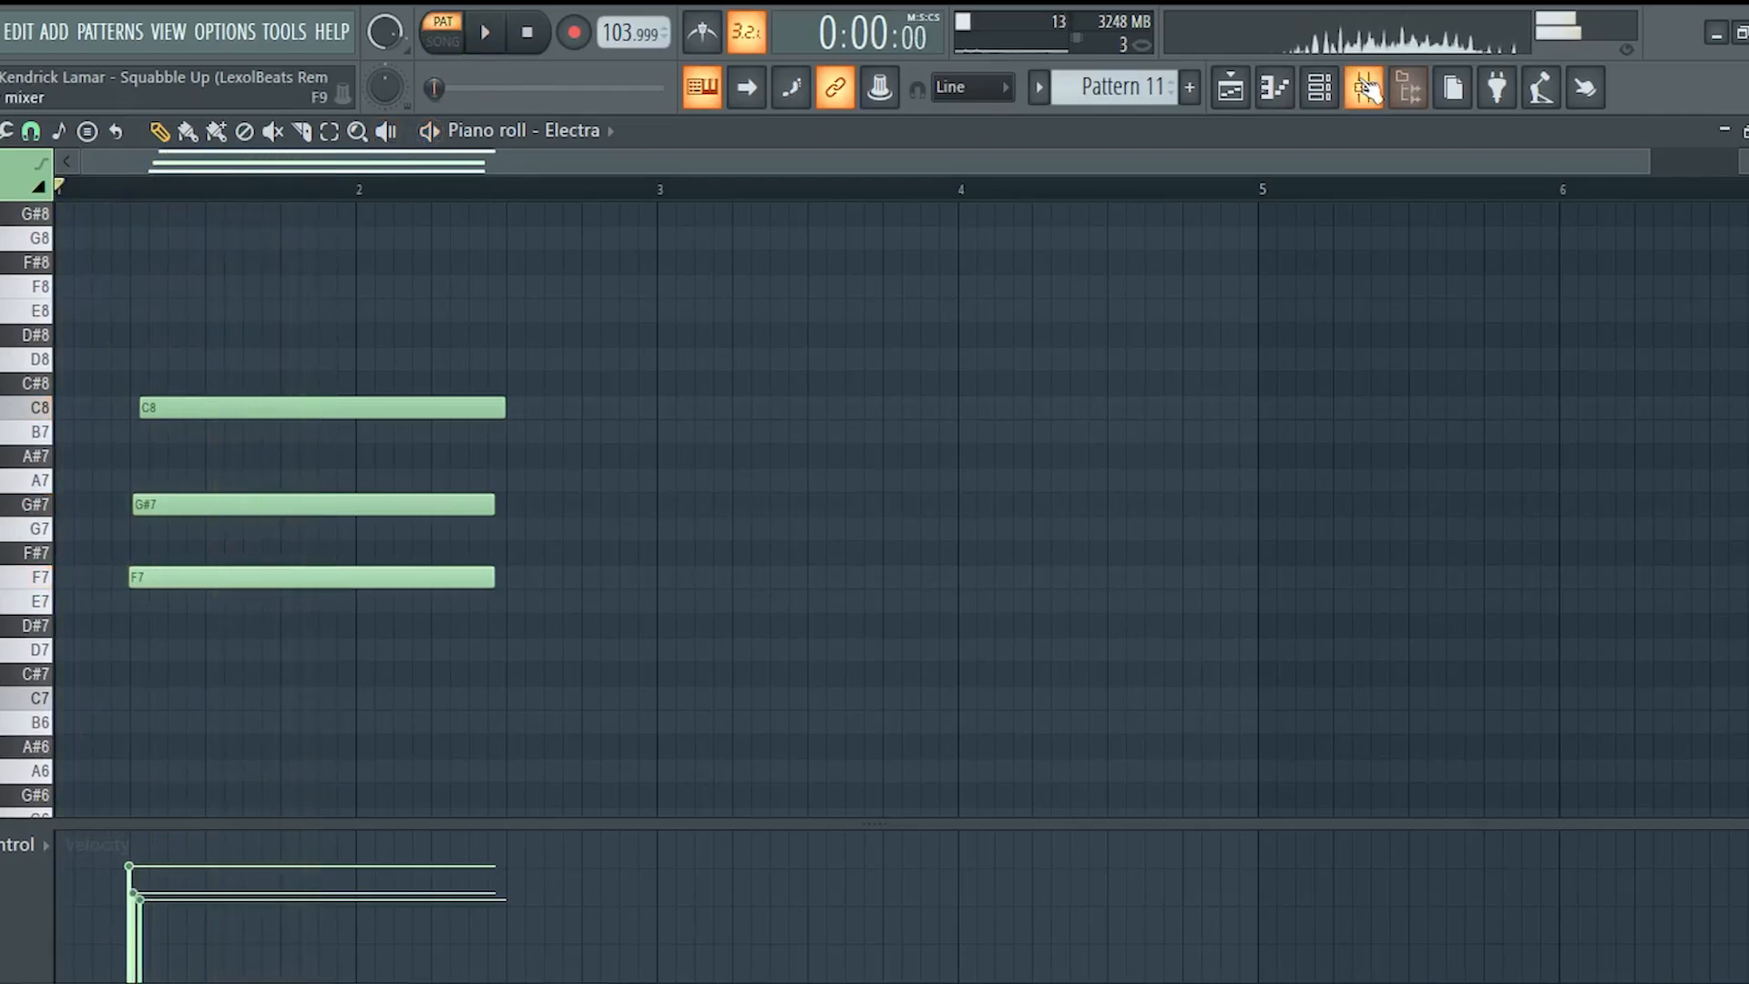
# Turn on Fruity Fast Dist and Fruity Love Philter on the Electra mixer track, play Pattern 11 and open Love Philter's settings.
pyautogui.click(1363, 88)
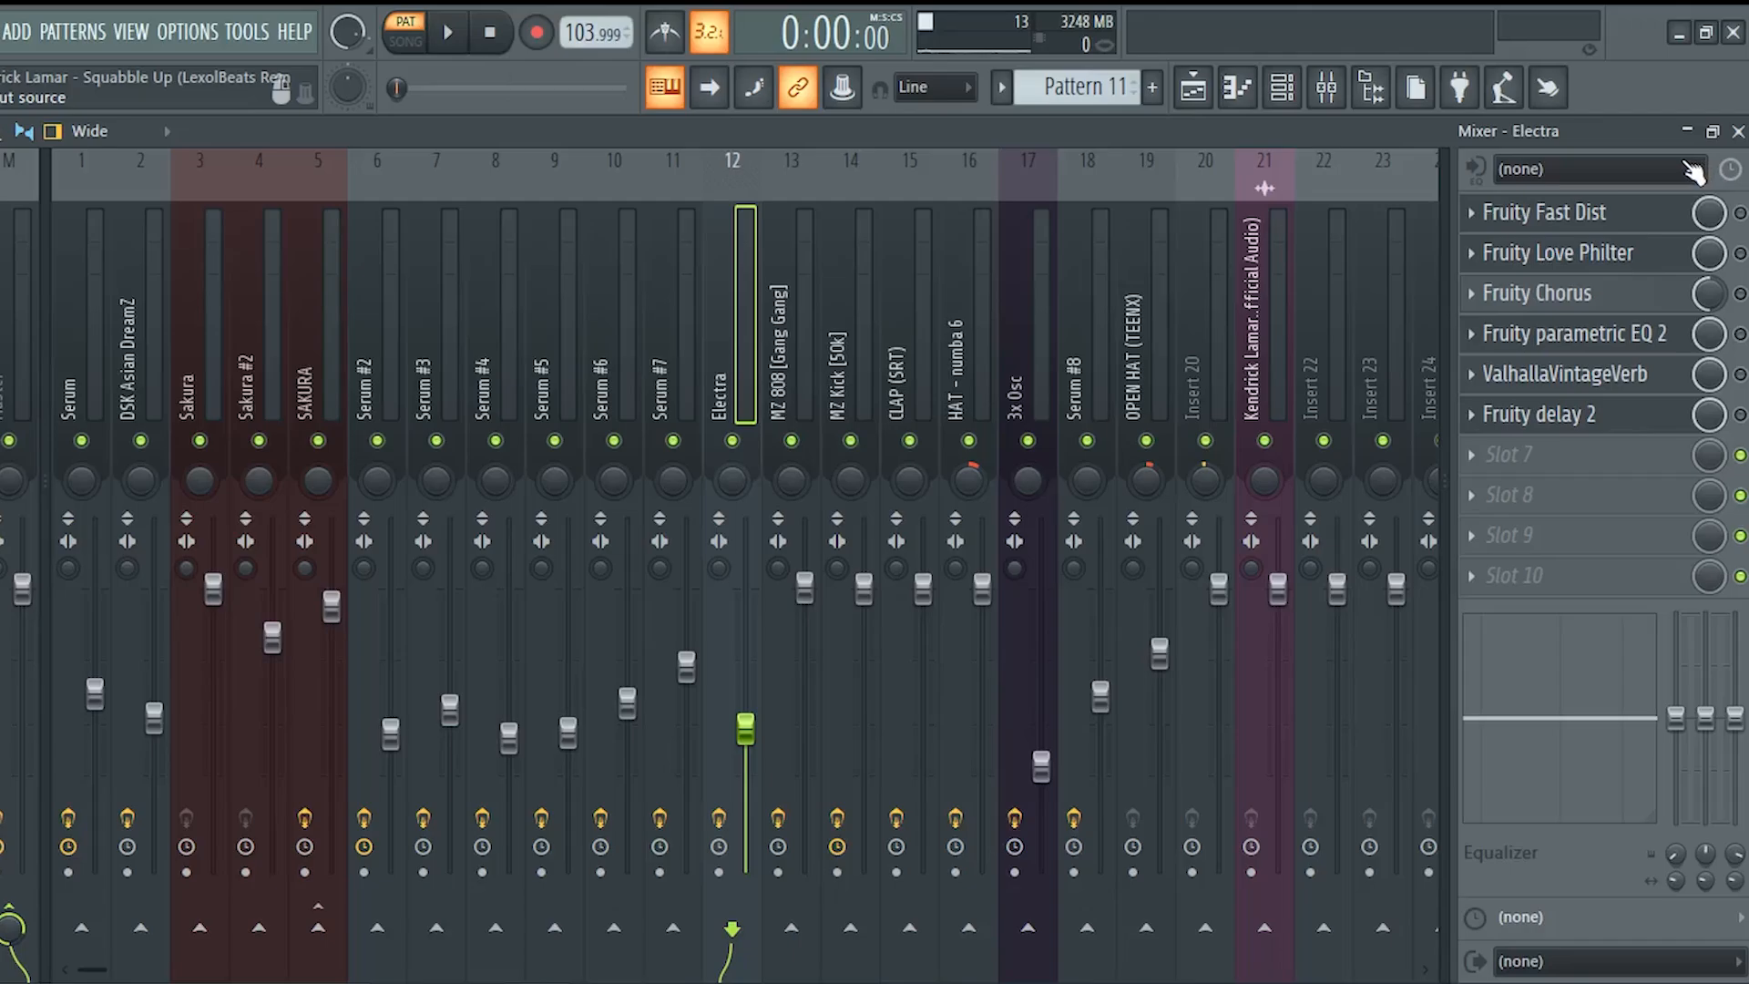
pyautogui.press('space')
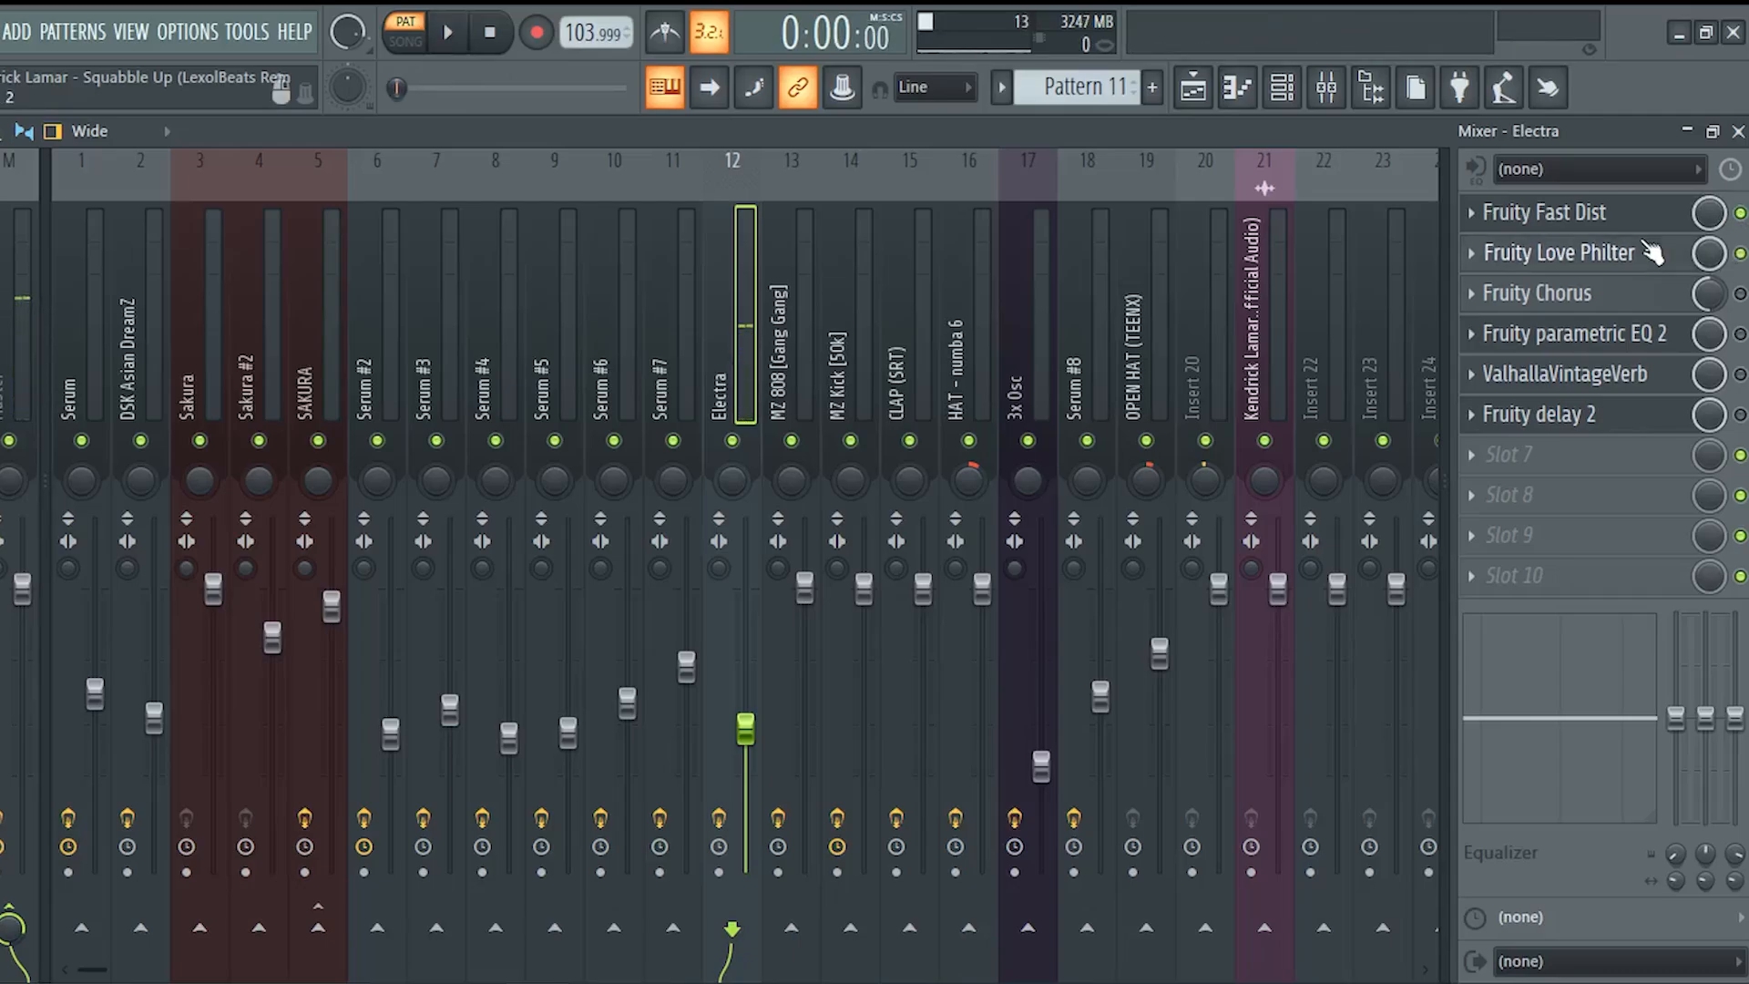
pyautogui.click(1651, 253)
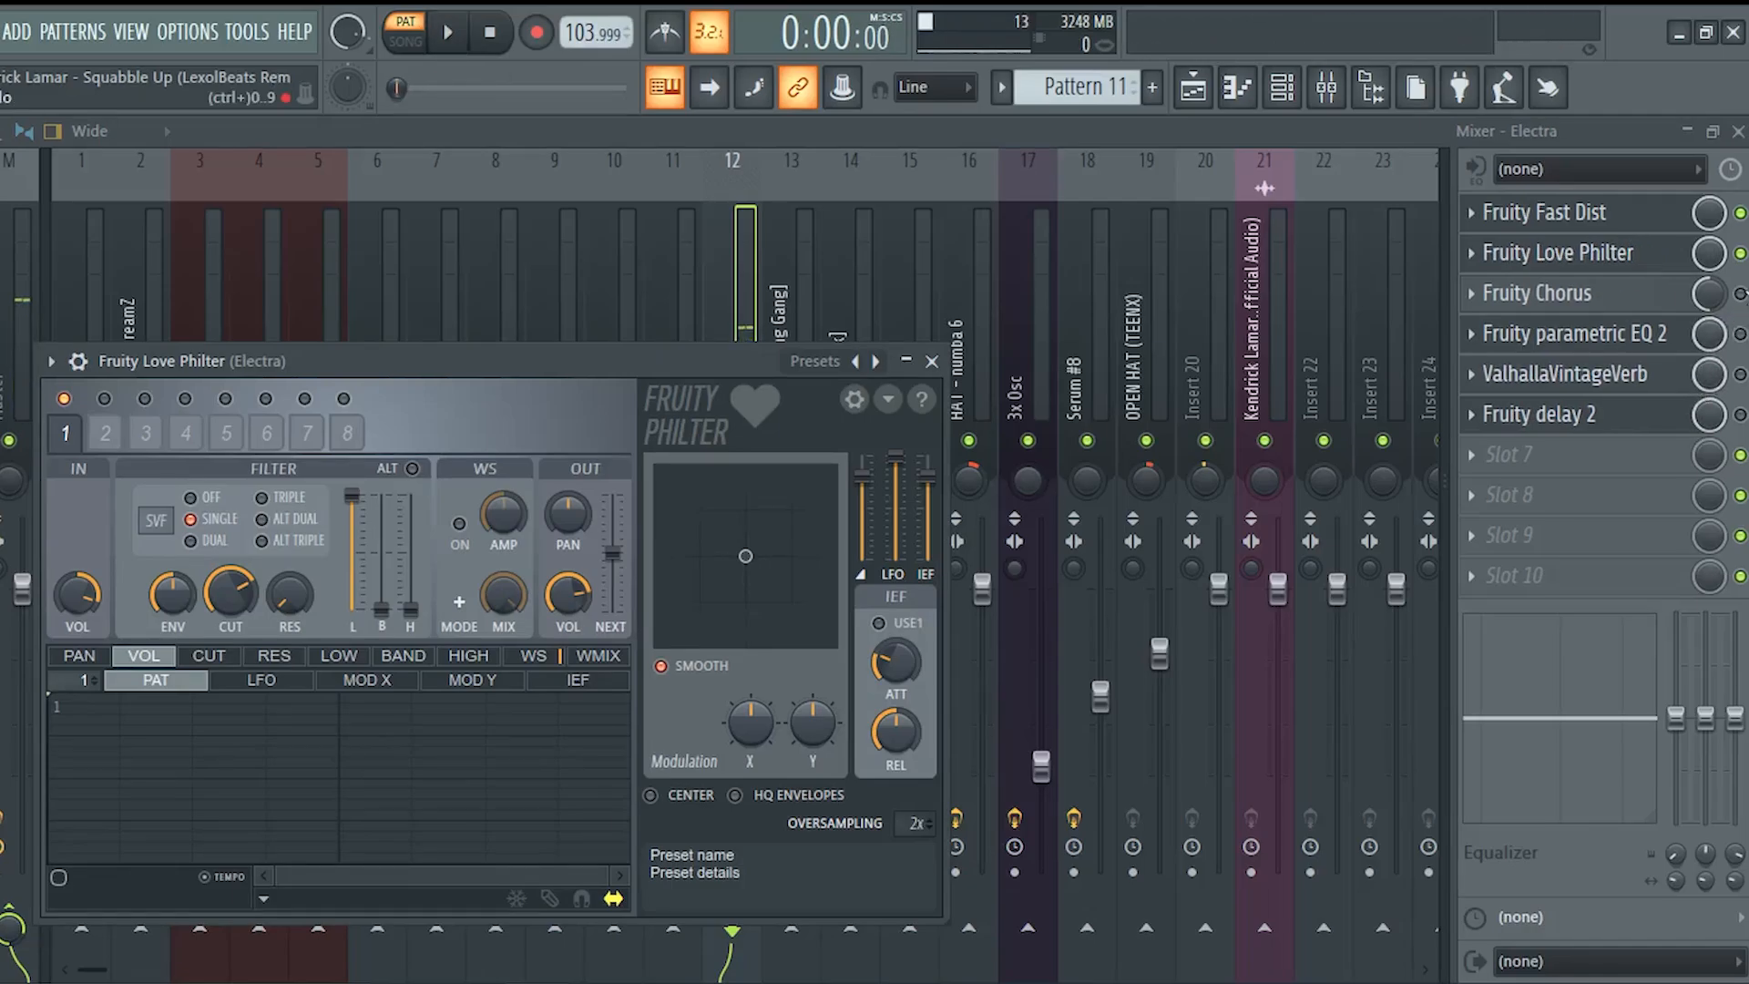
# Turn on Fruity Chorus on the Electra mixer track, examine its settings and play Pattern 11 through it.
pyautogui.click(1740, 294)
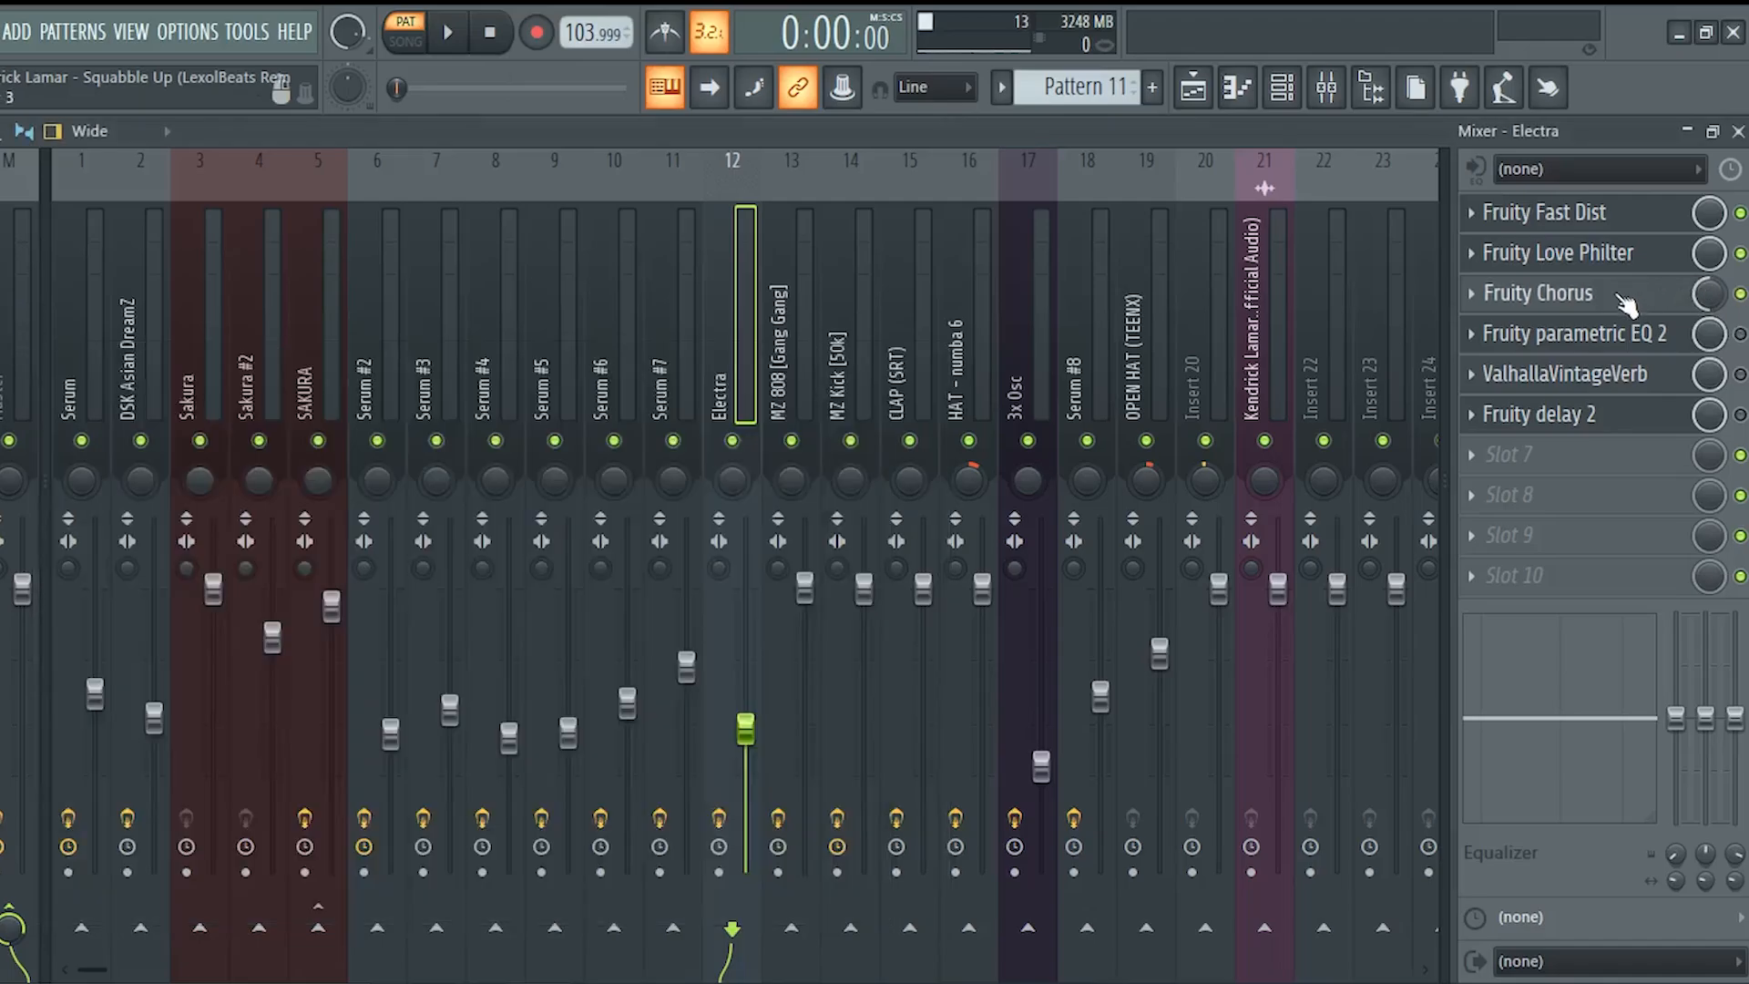
pyautogui.click(1639, 296)
pyautogui.press('space')
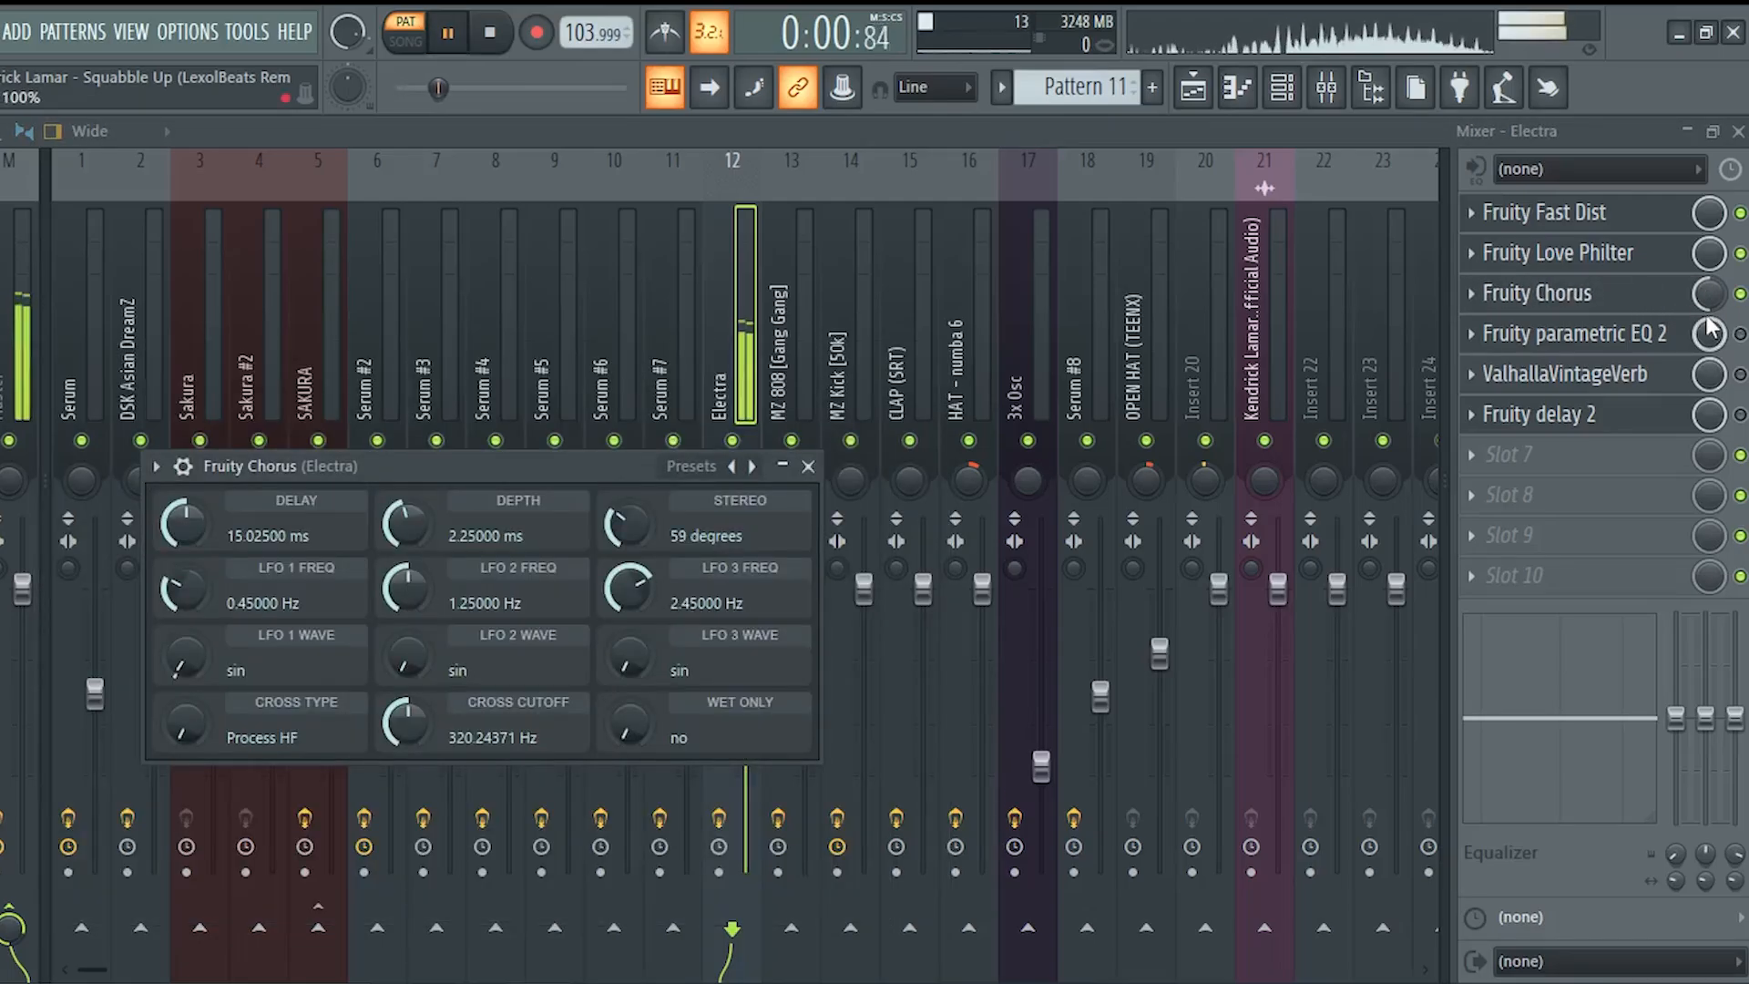
pyautogui.press('space')
pyautogui.press('Escape')
# Turn on Fruity parametric EQ 2 on the Electra mixer track, inspect its curve and play Pattern 11 through it.
pyautogui.click(1639, 333)
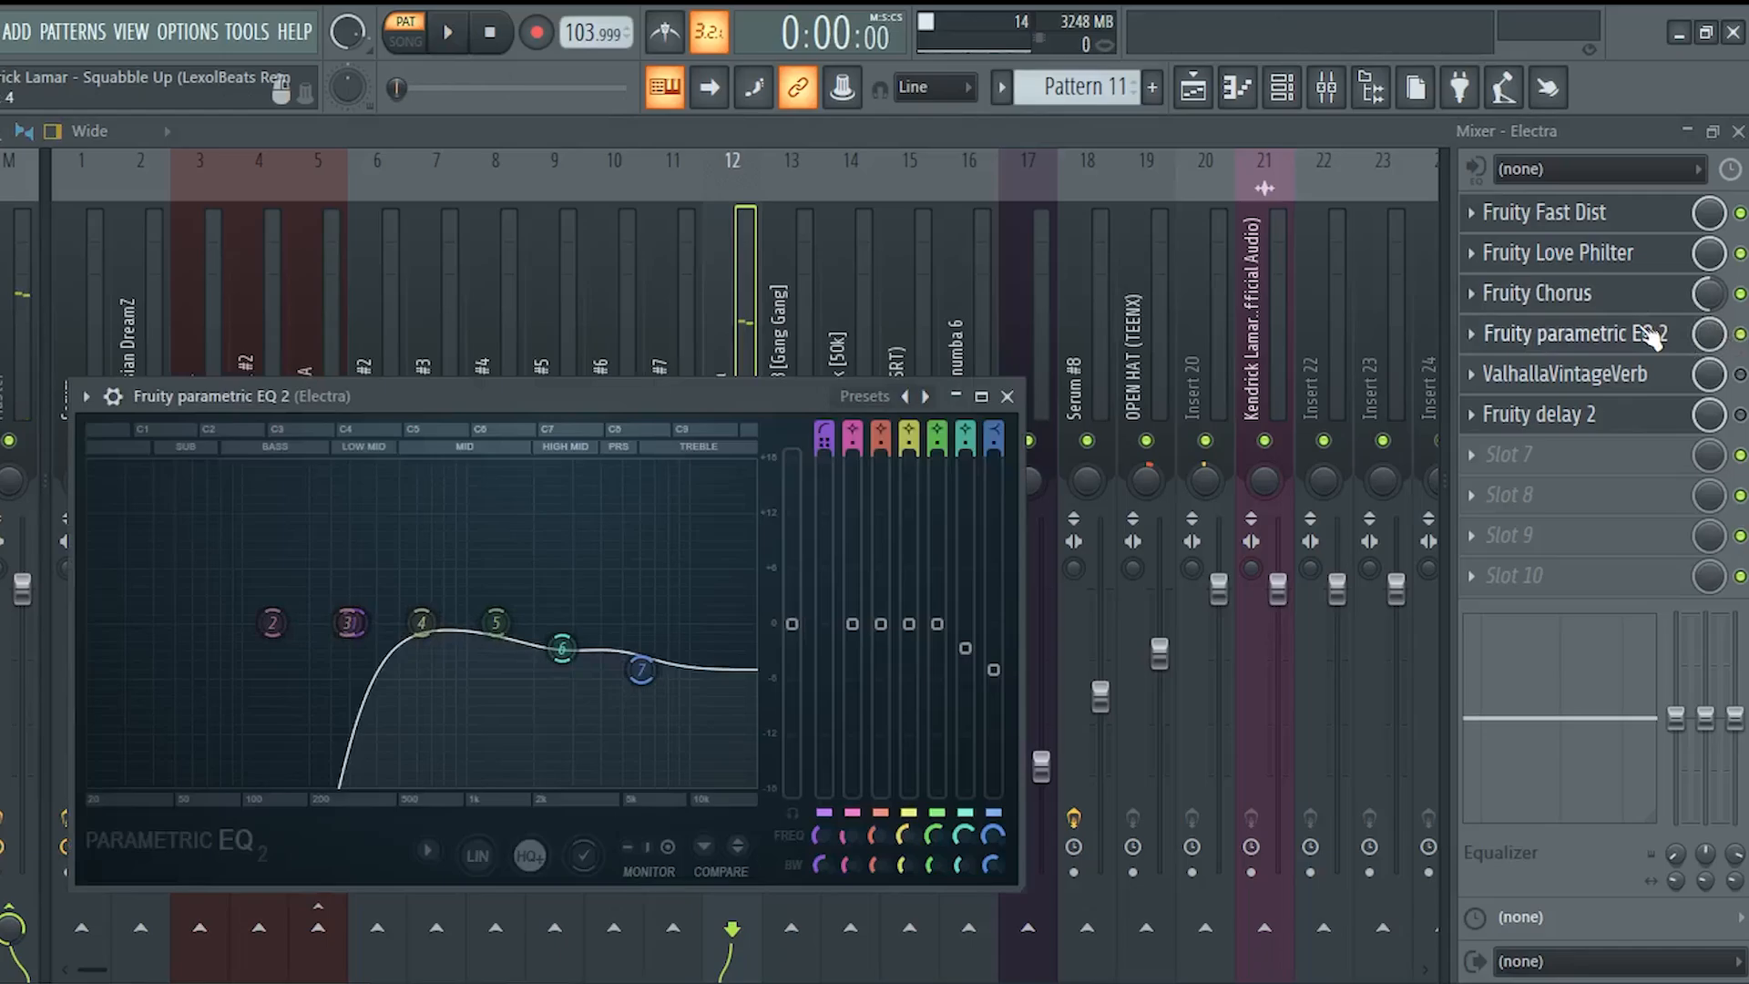
pyautogui.press('space')
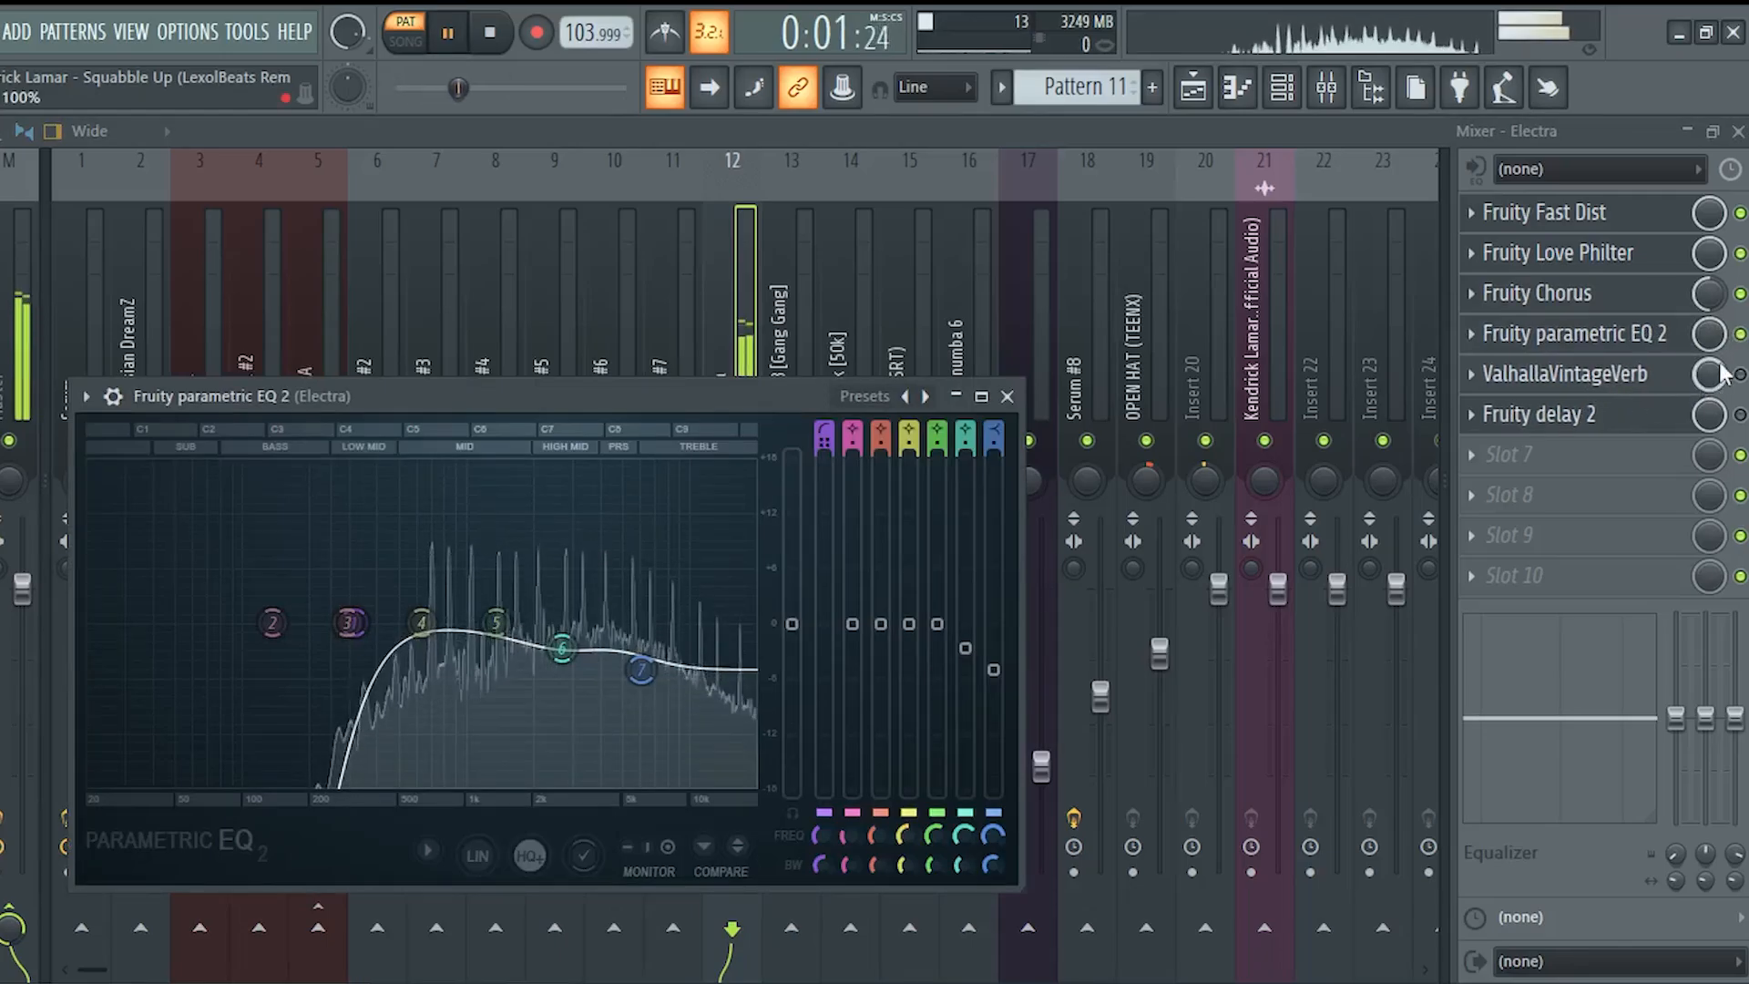
pyautogui.press('space')
pyautogui.press('Escape')
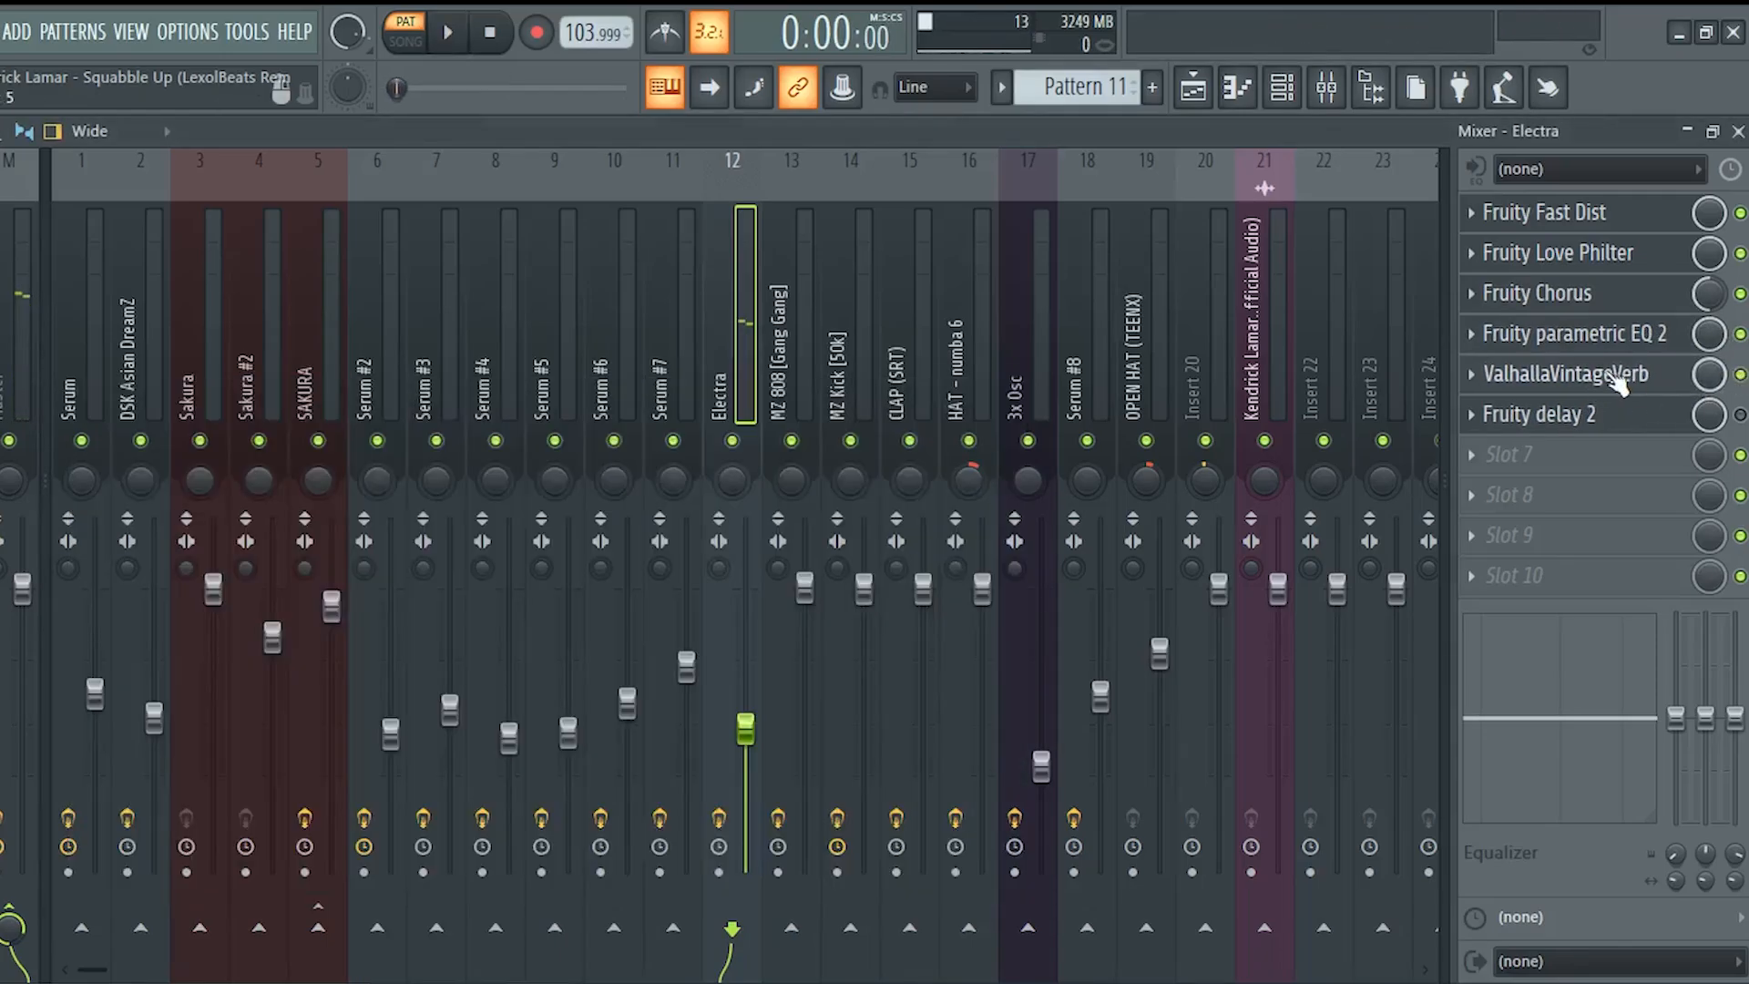
# Turn on ValhallaVintageVerb and Fruity delay 2 on the Electra track, examining their settings and playing Pattern 11 through them.
pyautogui.click(1614, 377)
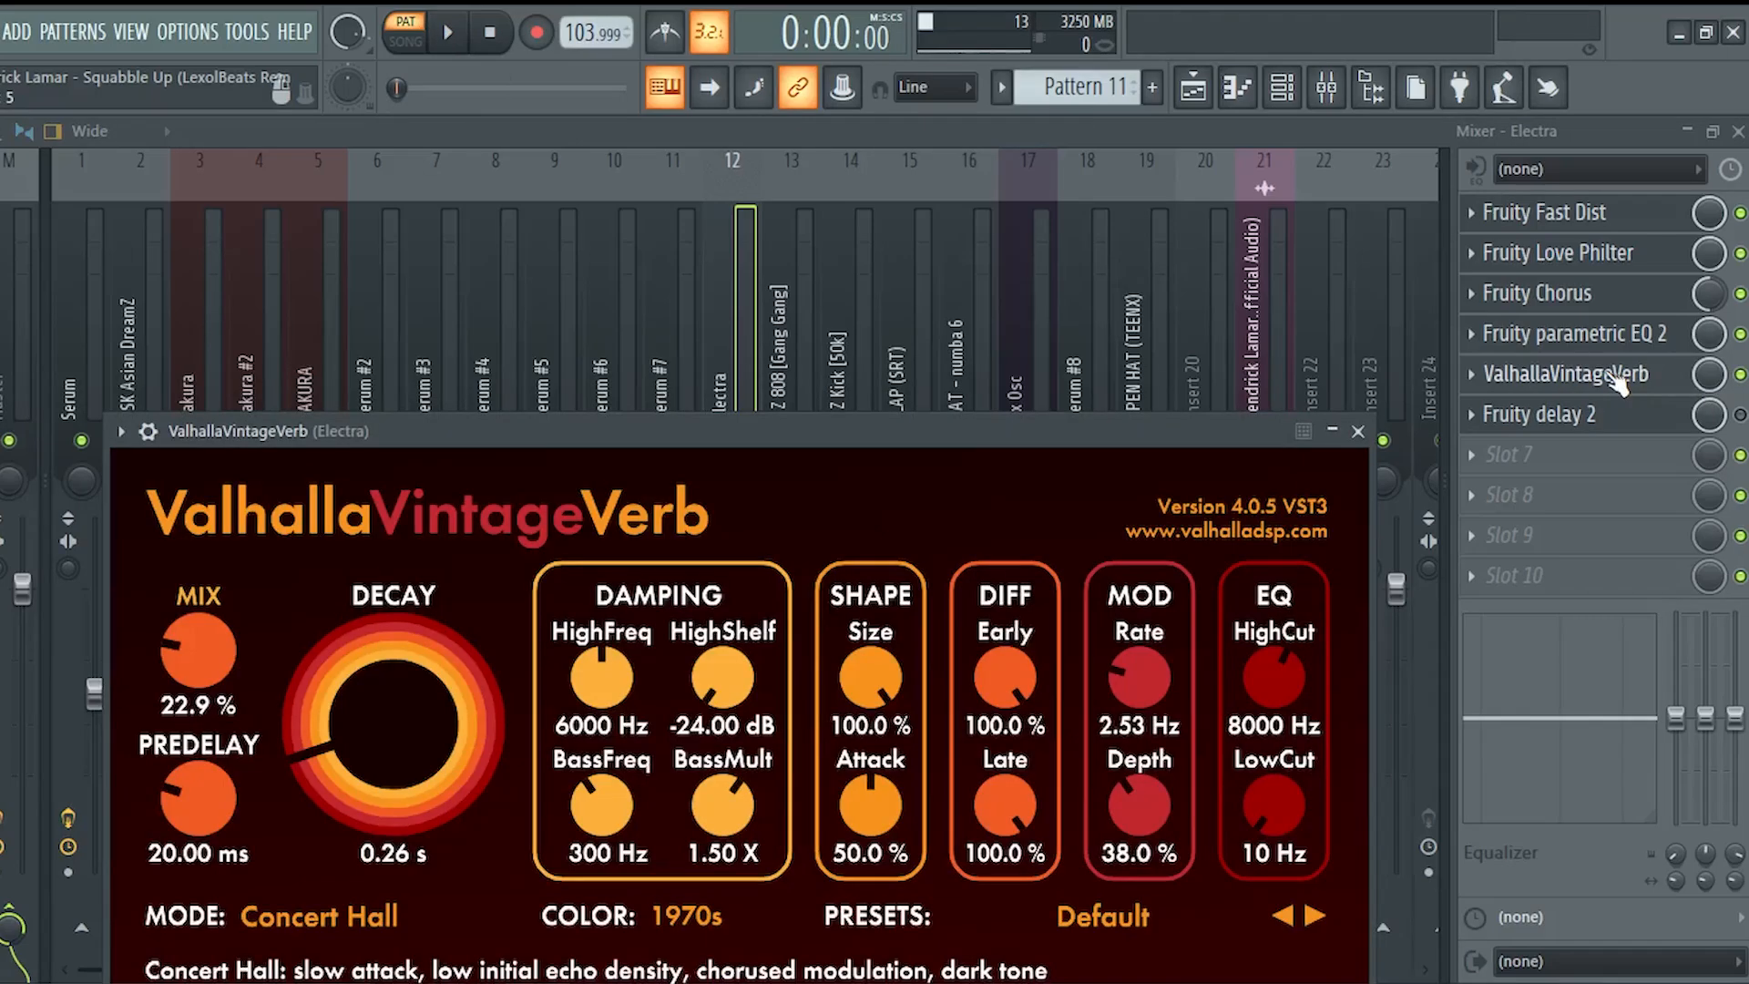
pyautogui.press('space')
pyautogui.press('Escape')
pyautogui.press('space')
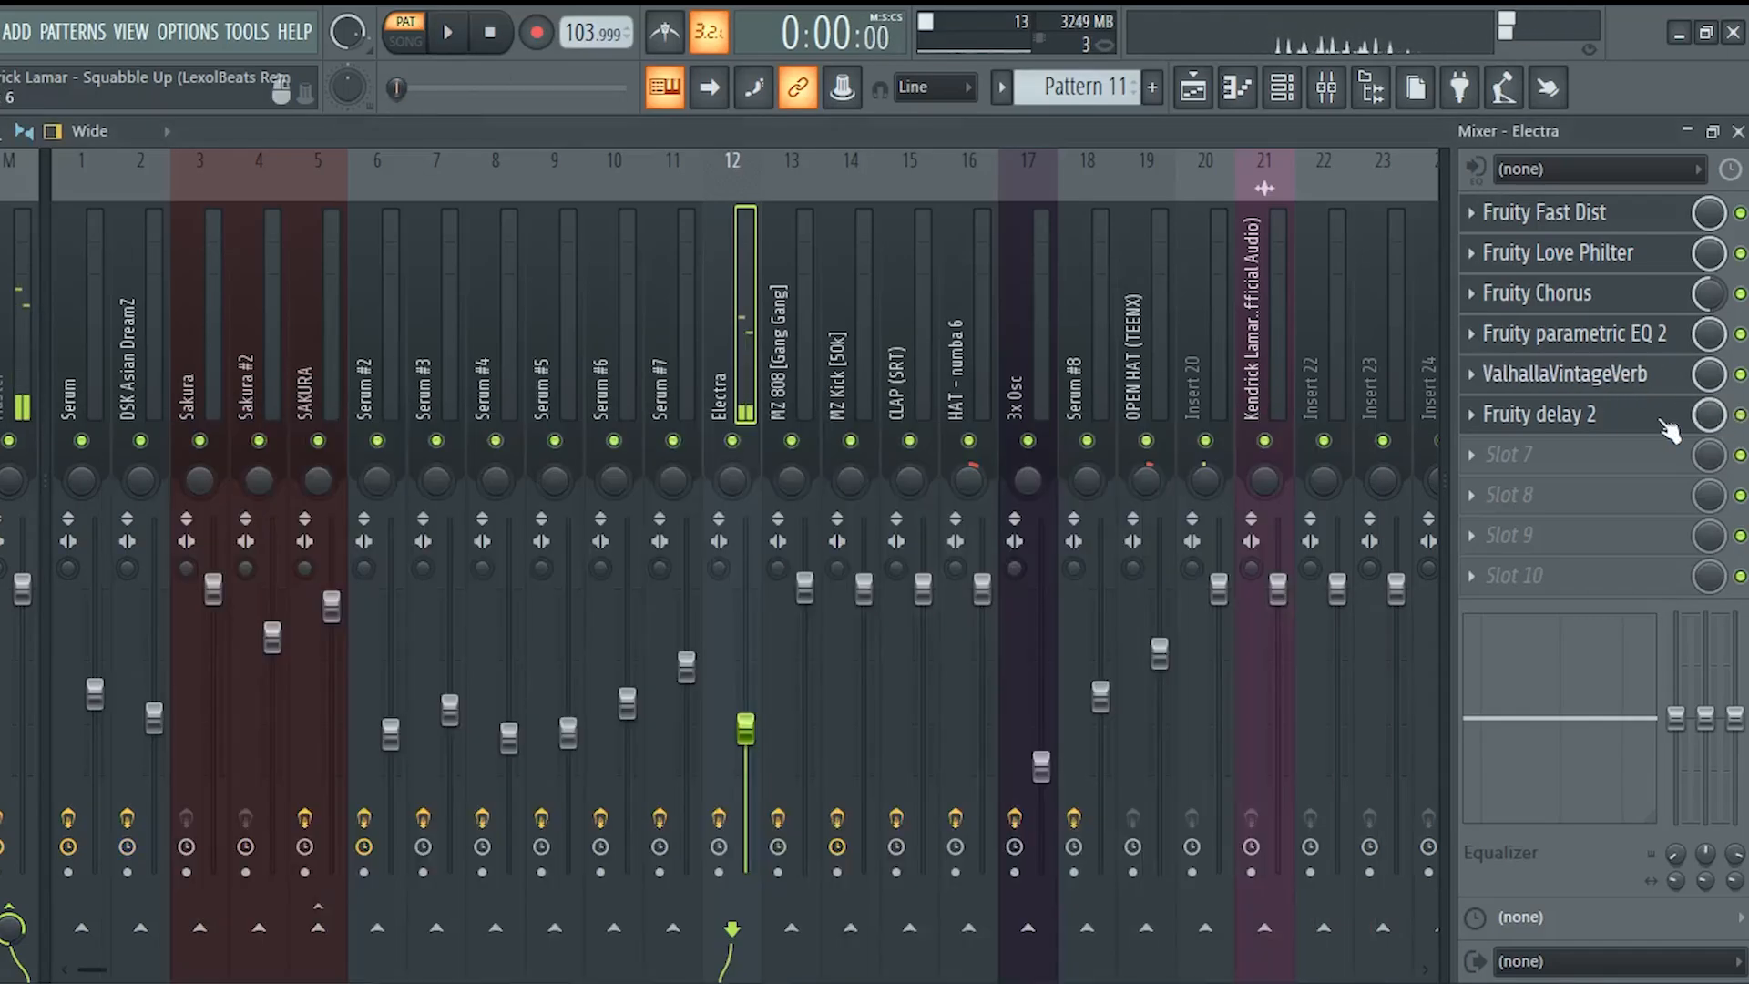
pyautogui.click(1663, 422)
pyautogui.press('space')
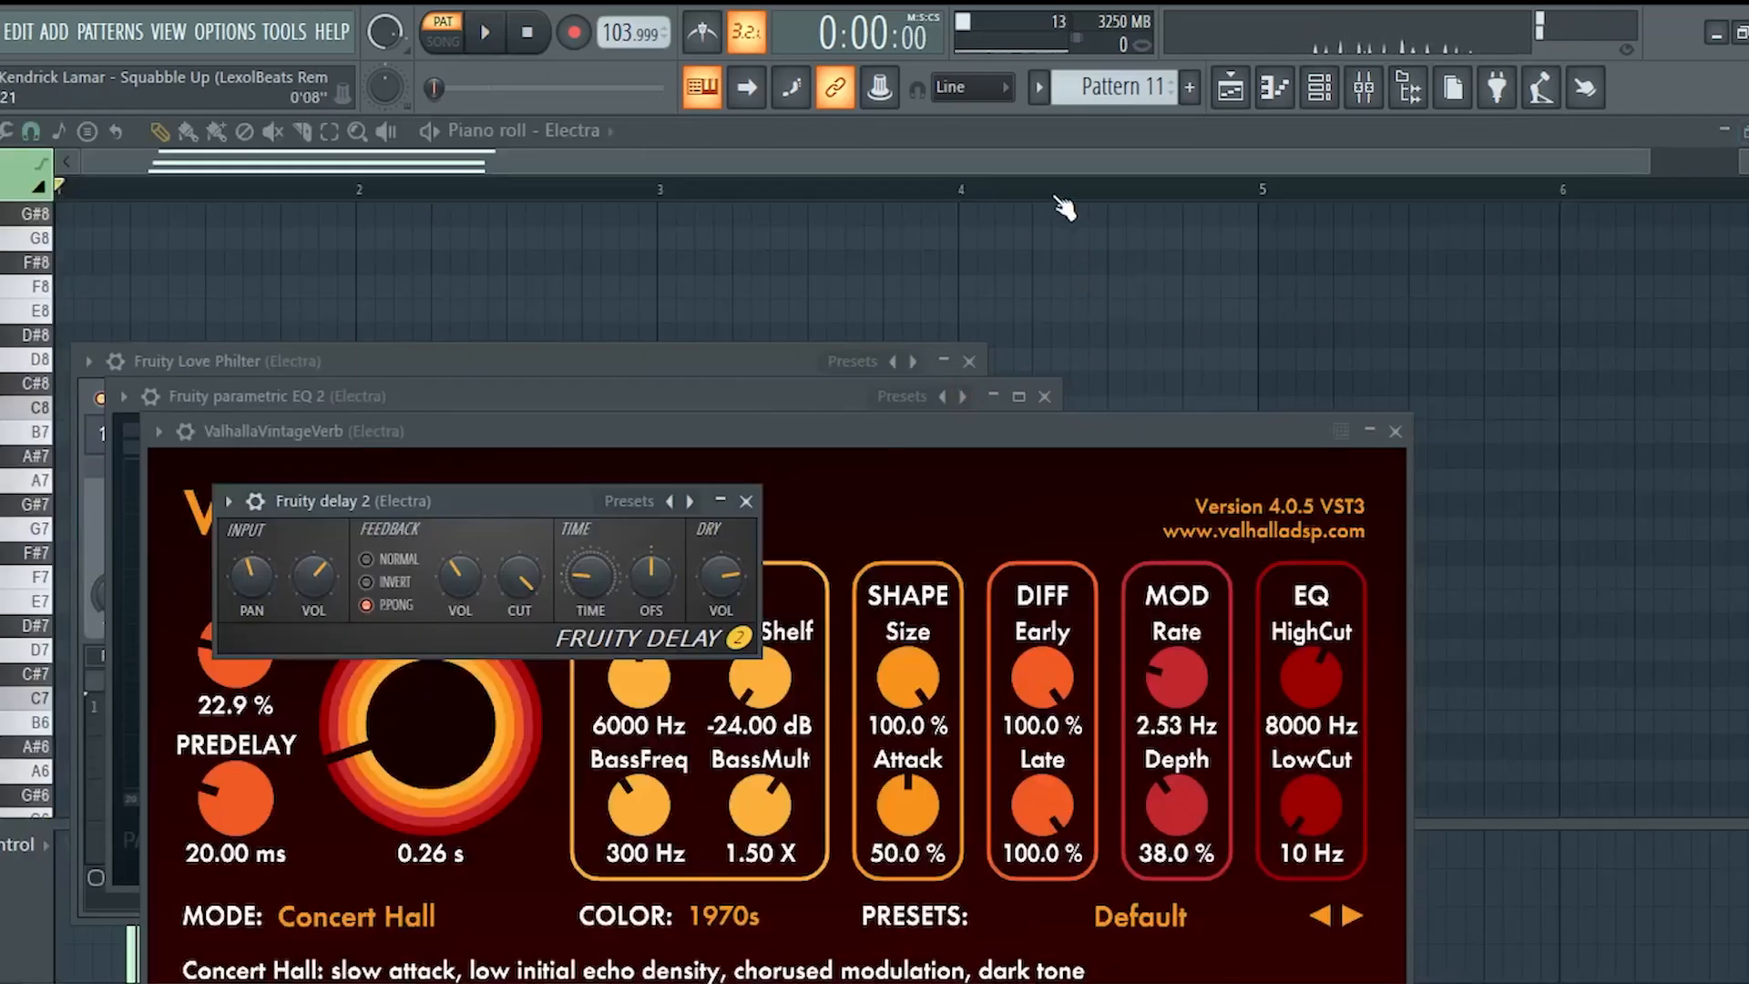
# Unmute the Distorted Organs track alongside the Low Filter Stab Synths in the playlist and play both from bar 17.
pyautogui.click(1236, 89)
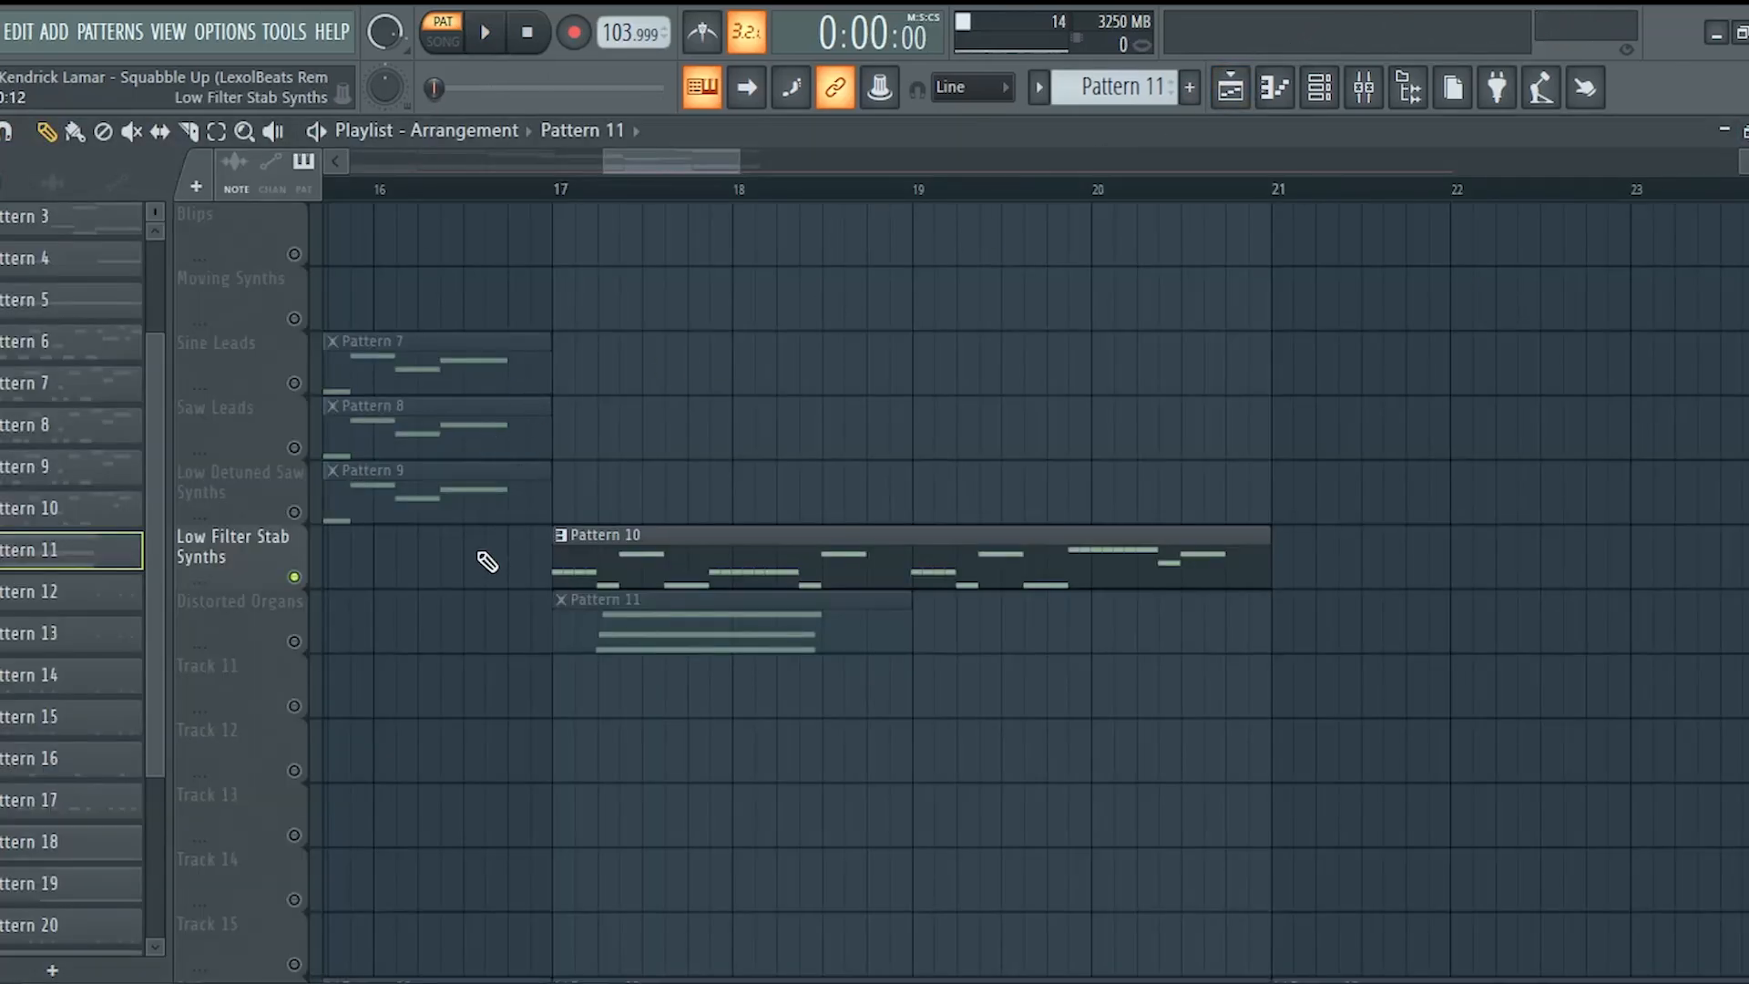
pyautogui.click(294, 640)
pyautogui.scroll(3, 343, 613)
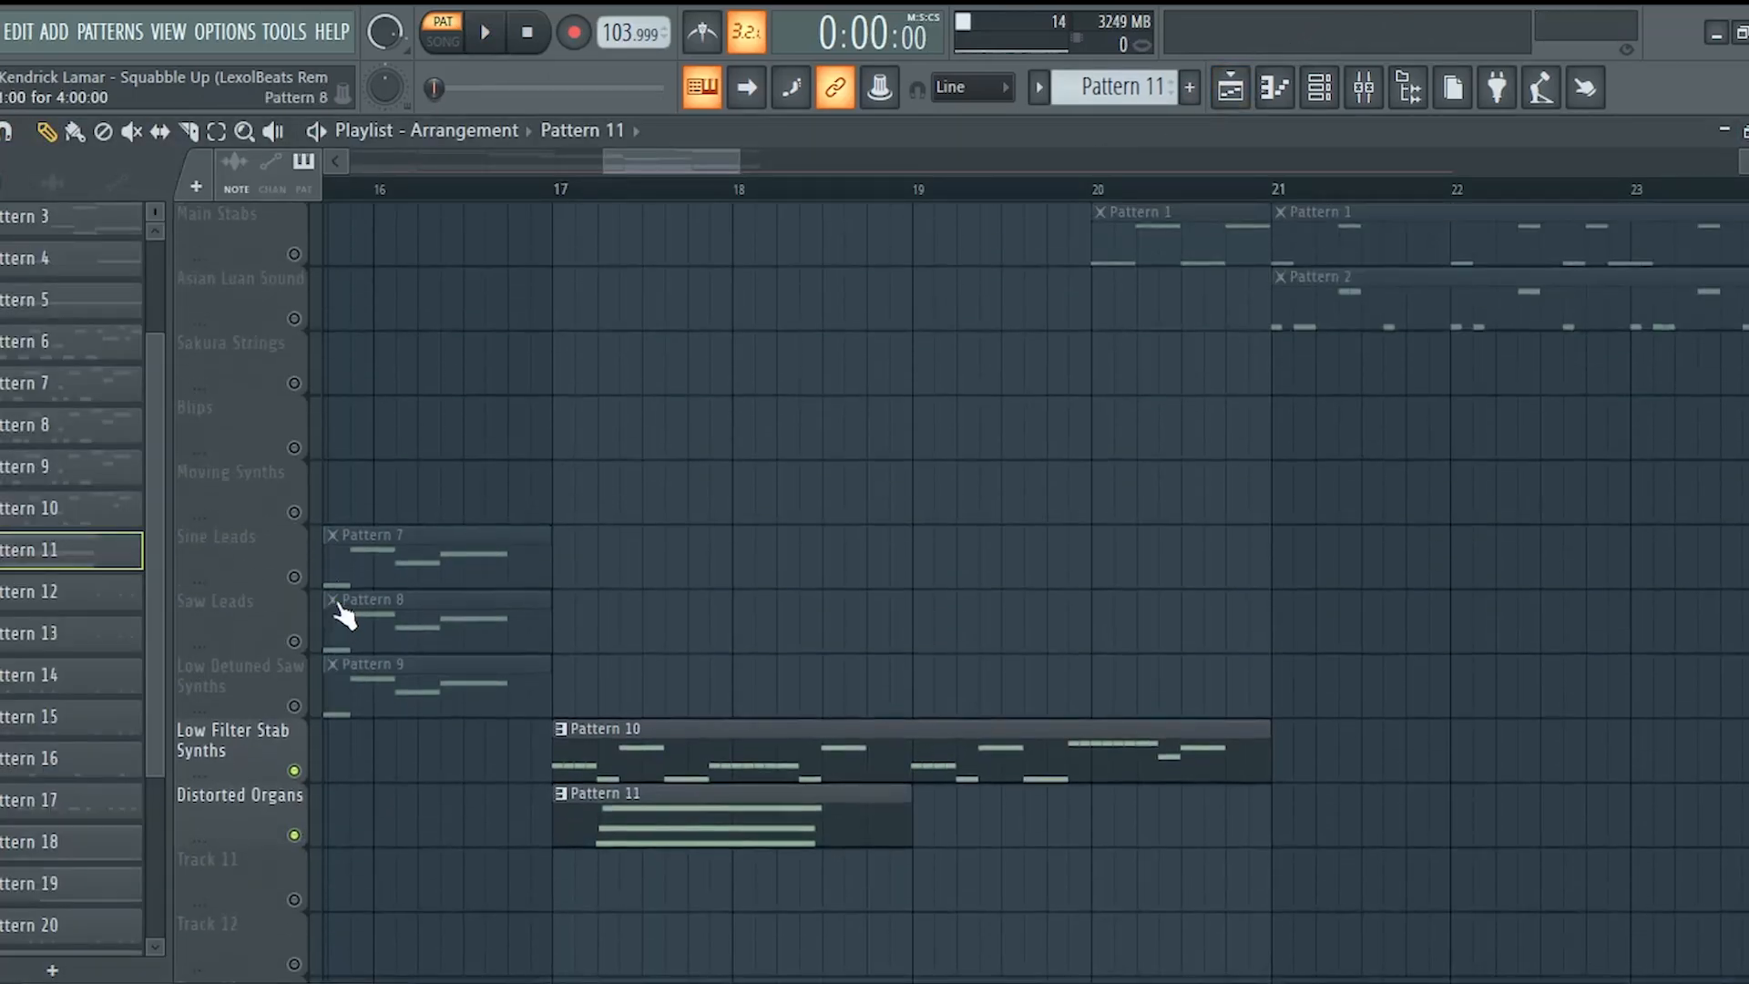
pyautogui.click(558, 193)
pyautogui.press('space')
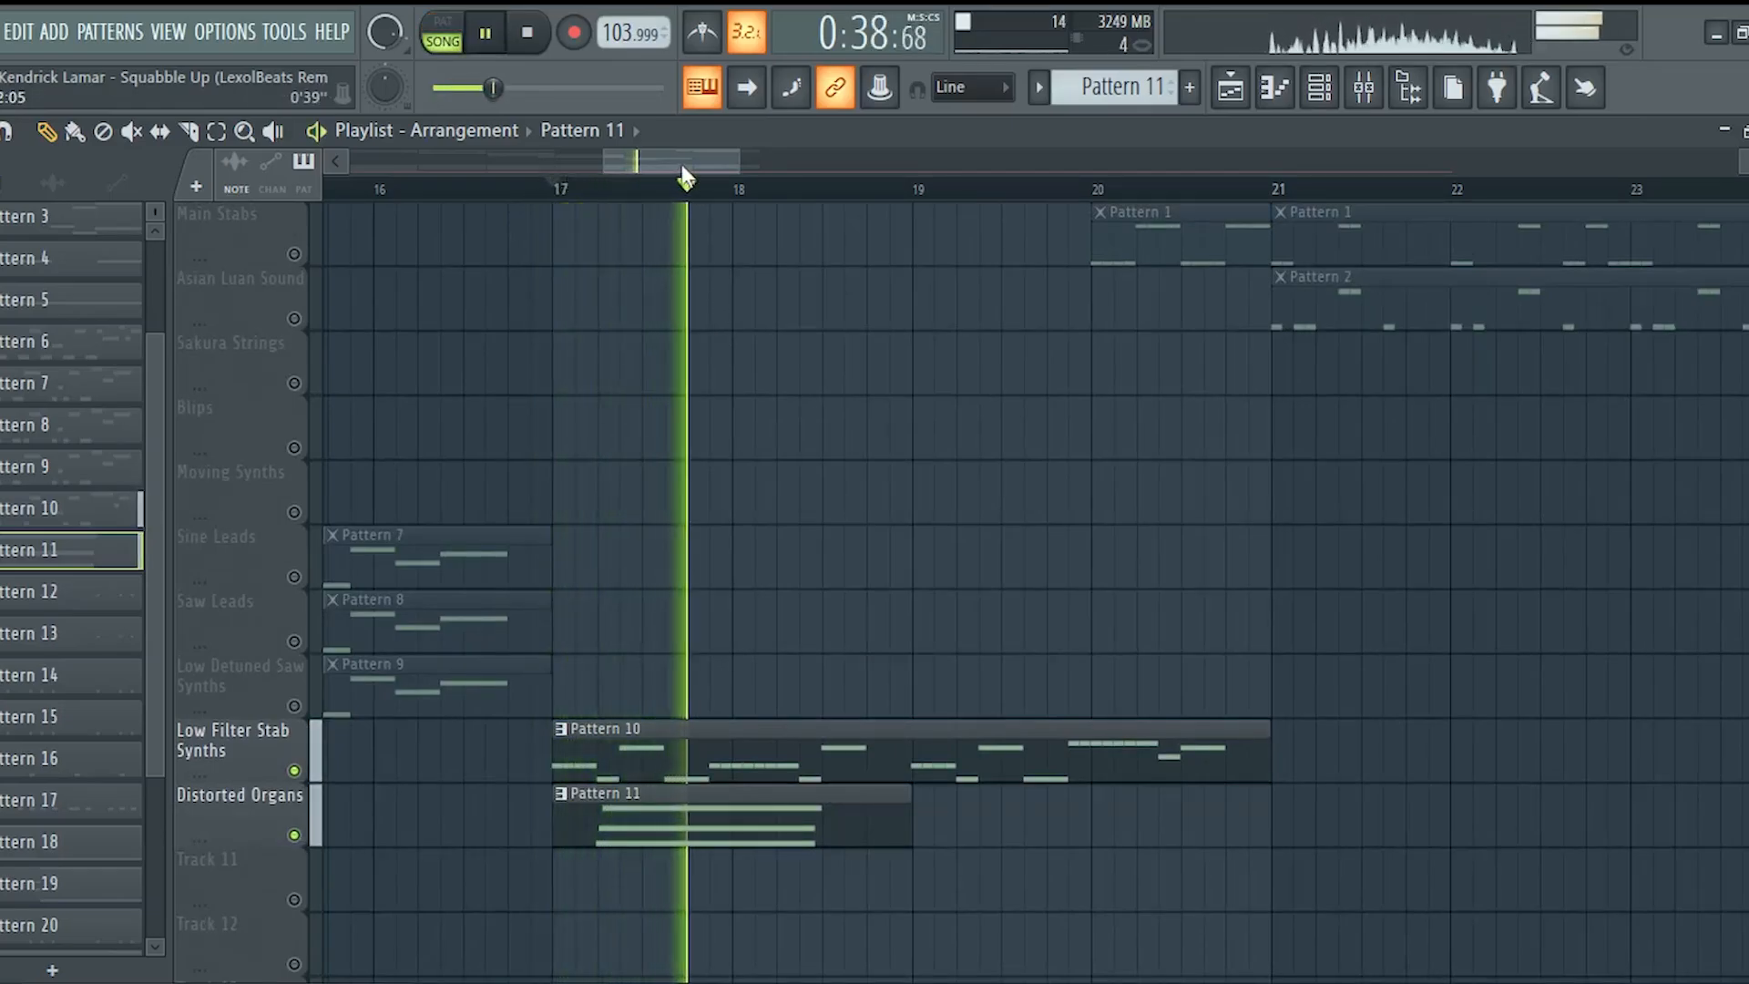
pyautogui.scroll(-3, 665, 161)
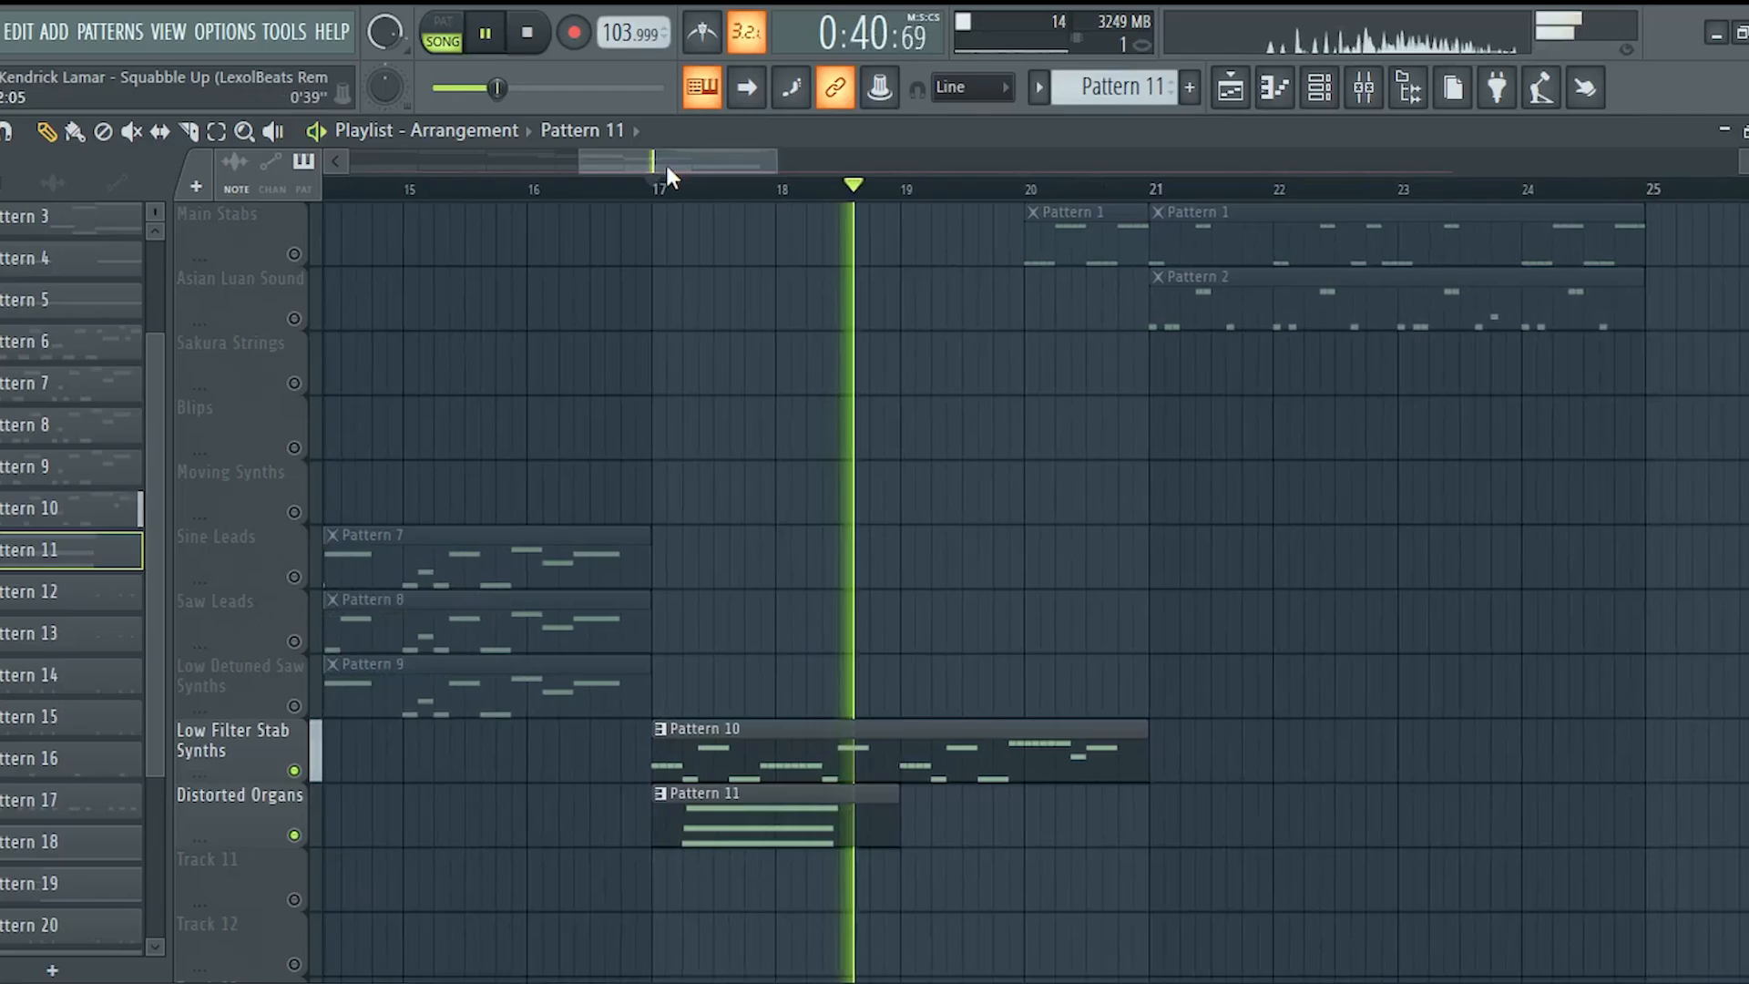
pyautogui.scroll(-6, 699, 492)
pyautogui.press('space')
# Solo the 3 Oscx Sliding Sines track and play it from where Pattern 19's notes begin, midway between bars 18 and 19.
pyautogui.scroll(-8, 832, 636)
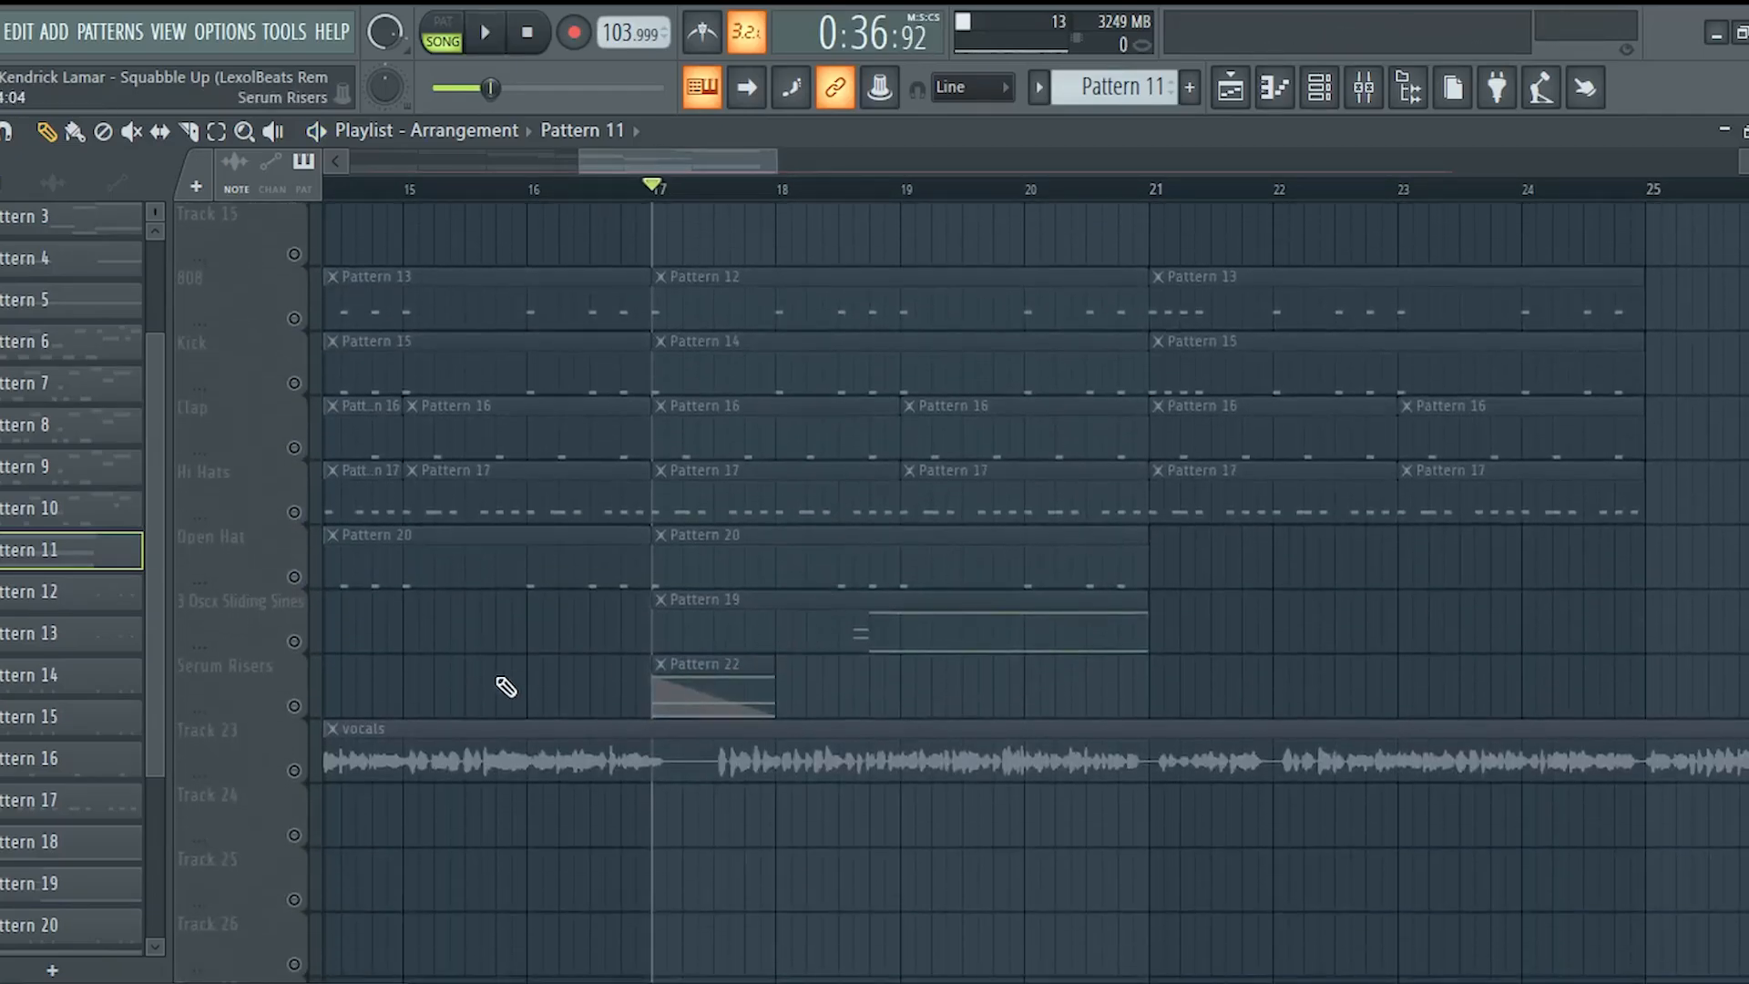
pyautogui.click(295, 641)
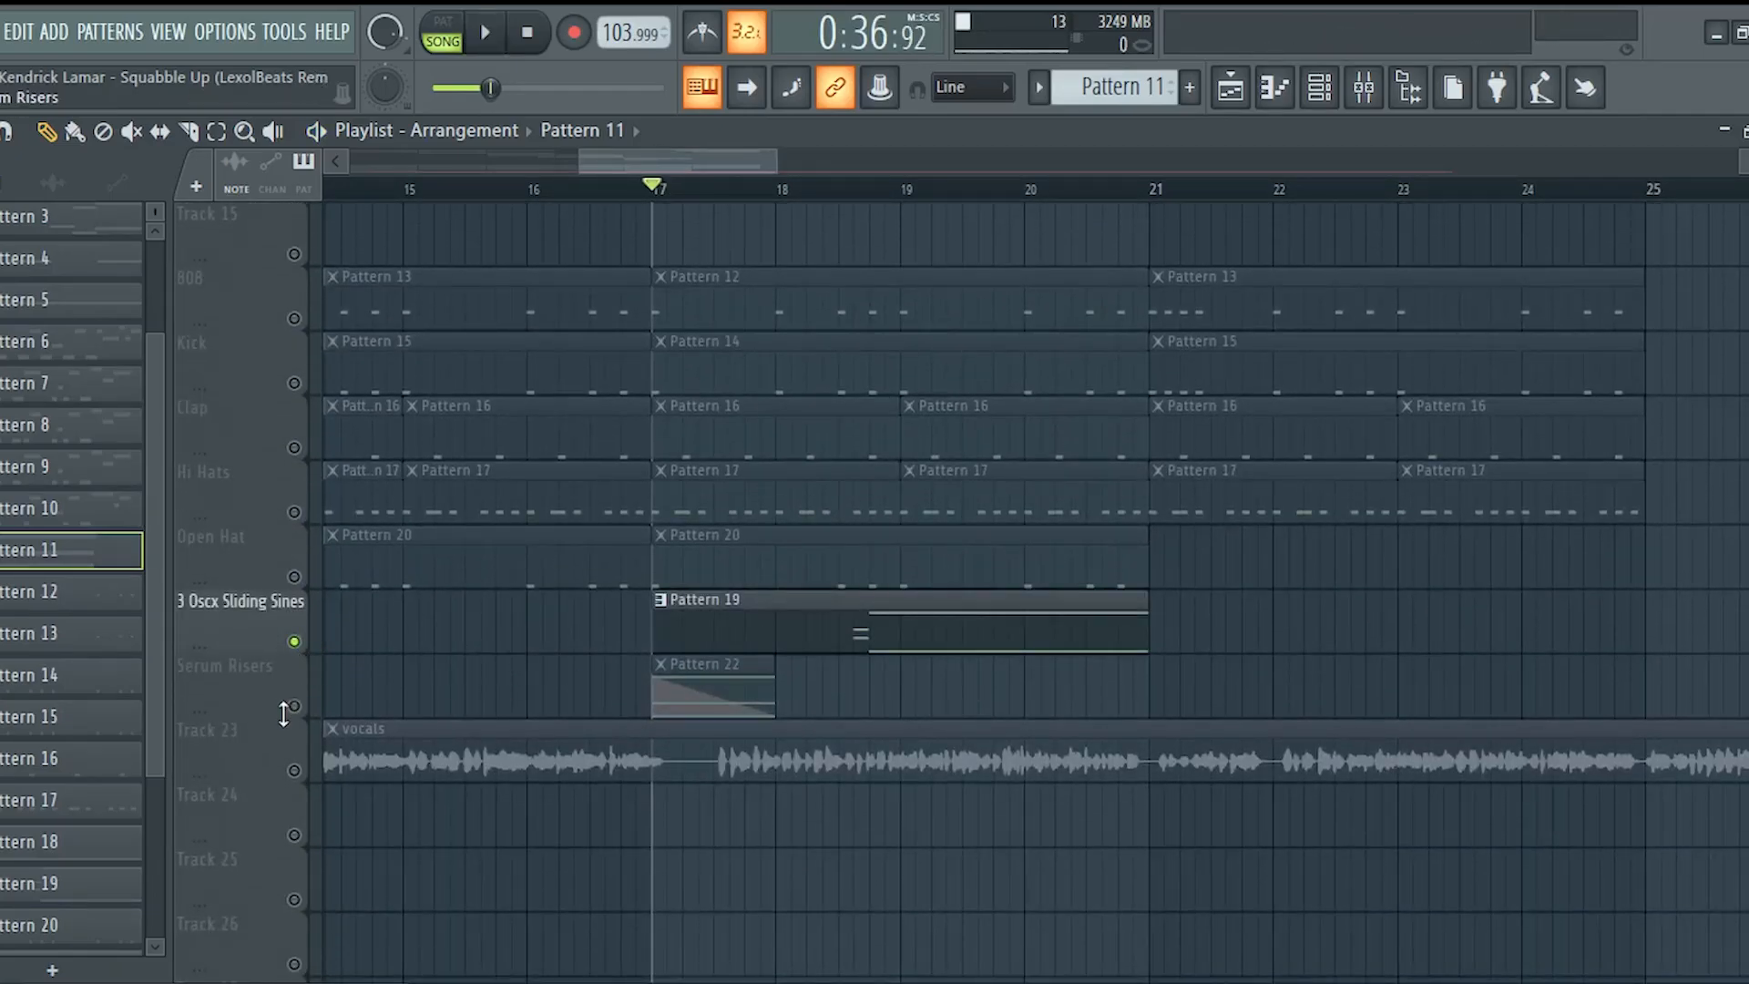
pyautogui.click(294, 706)
pyautogui.rightClick(295, 641)
pyautogui.click(857, 189)
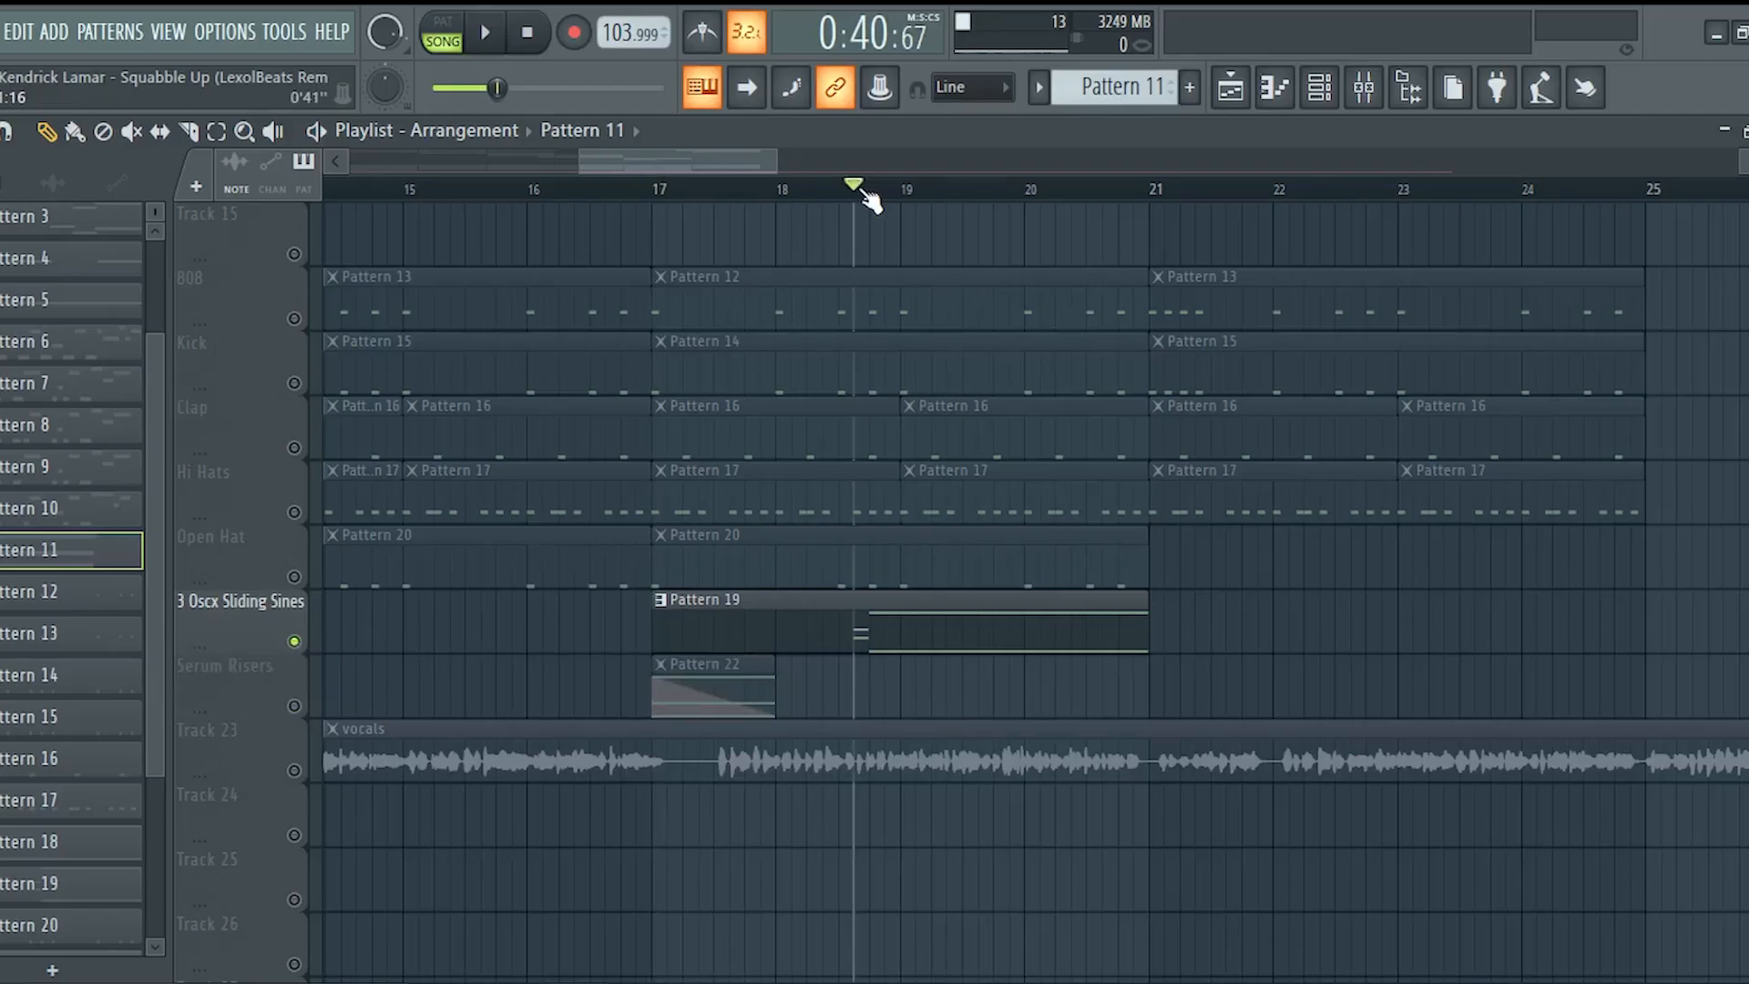
pyautogui.press('space')
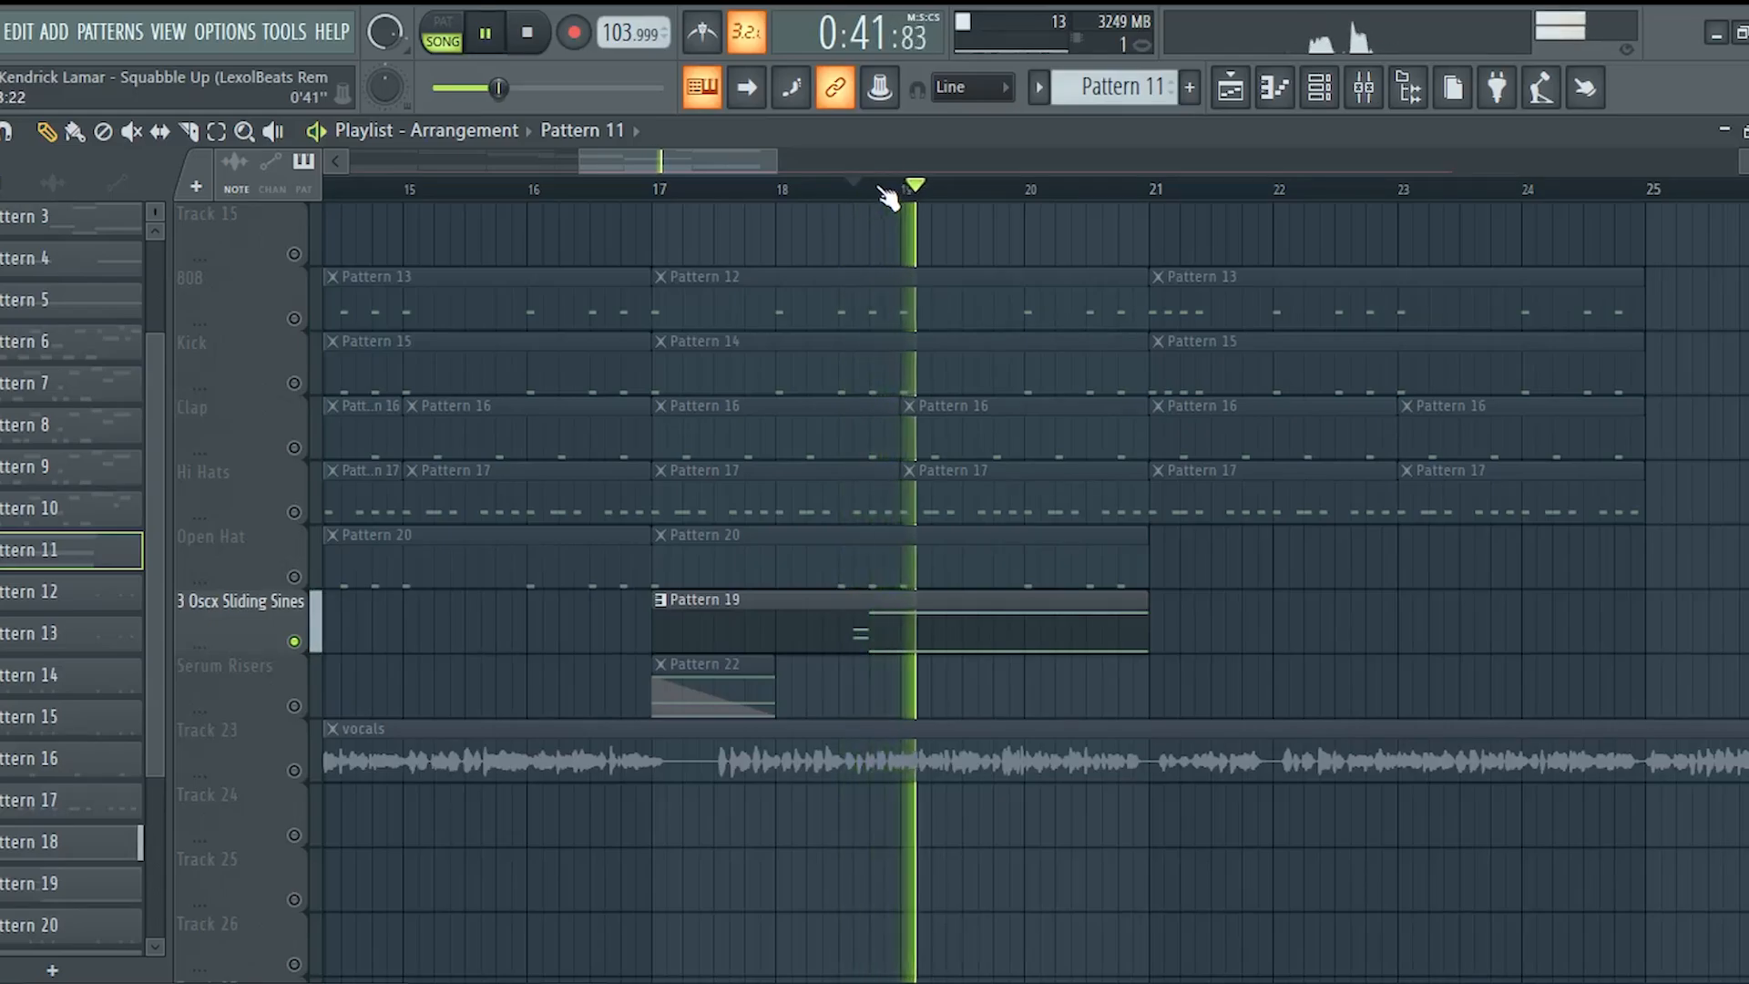
# Stop playback and inspect Pattern 19's 3x Osc notes in the piano roll before returning to the playlist.
pyautogui.scroll(-3, 756, 161)
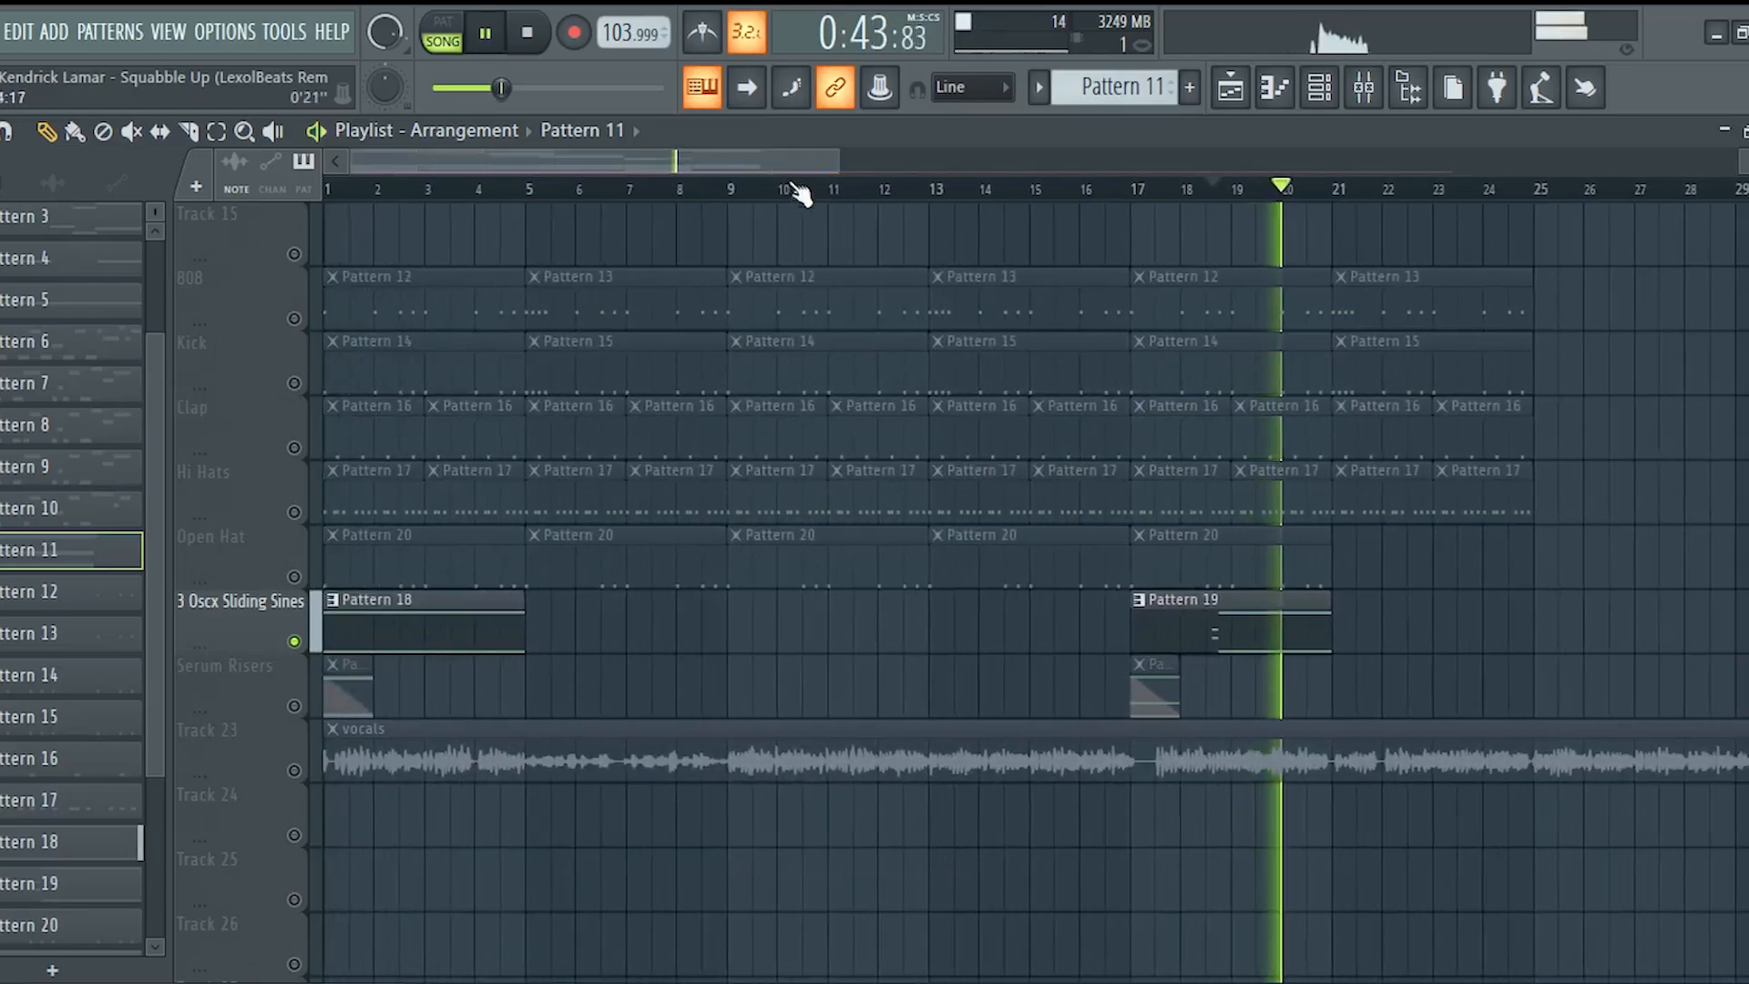
pyautogui.press('space')
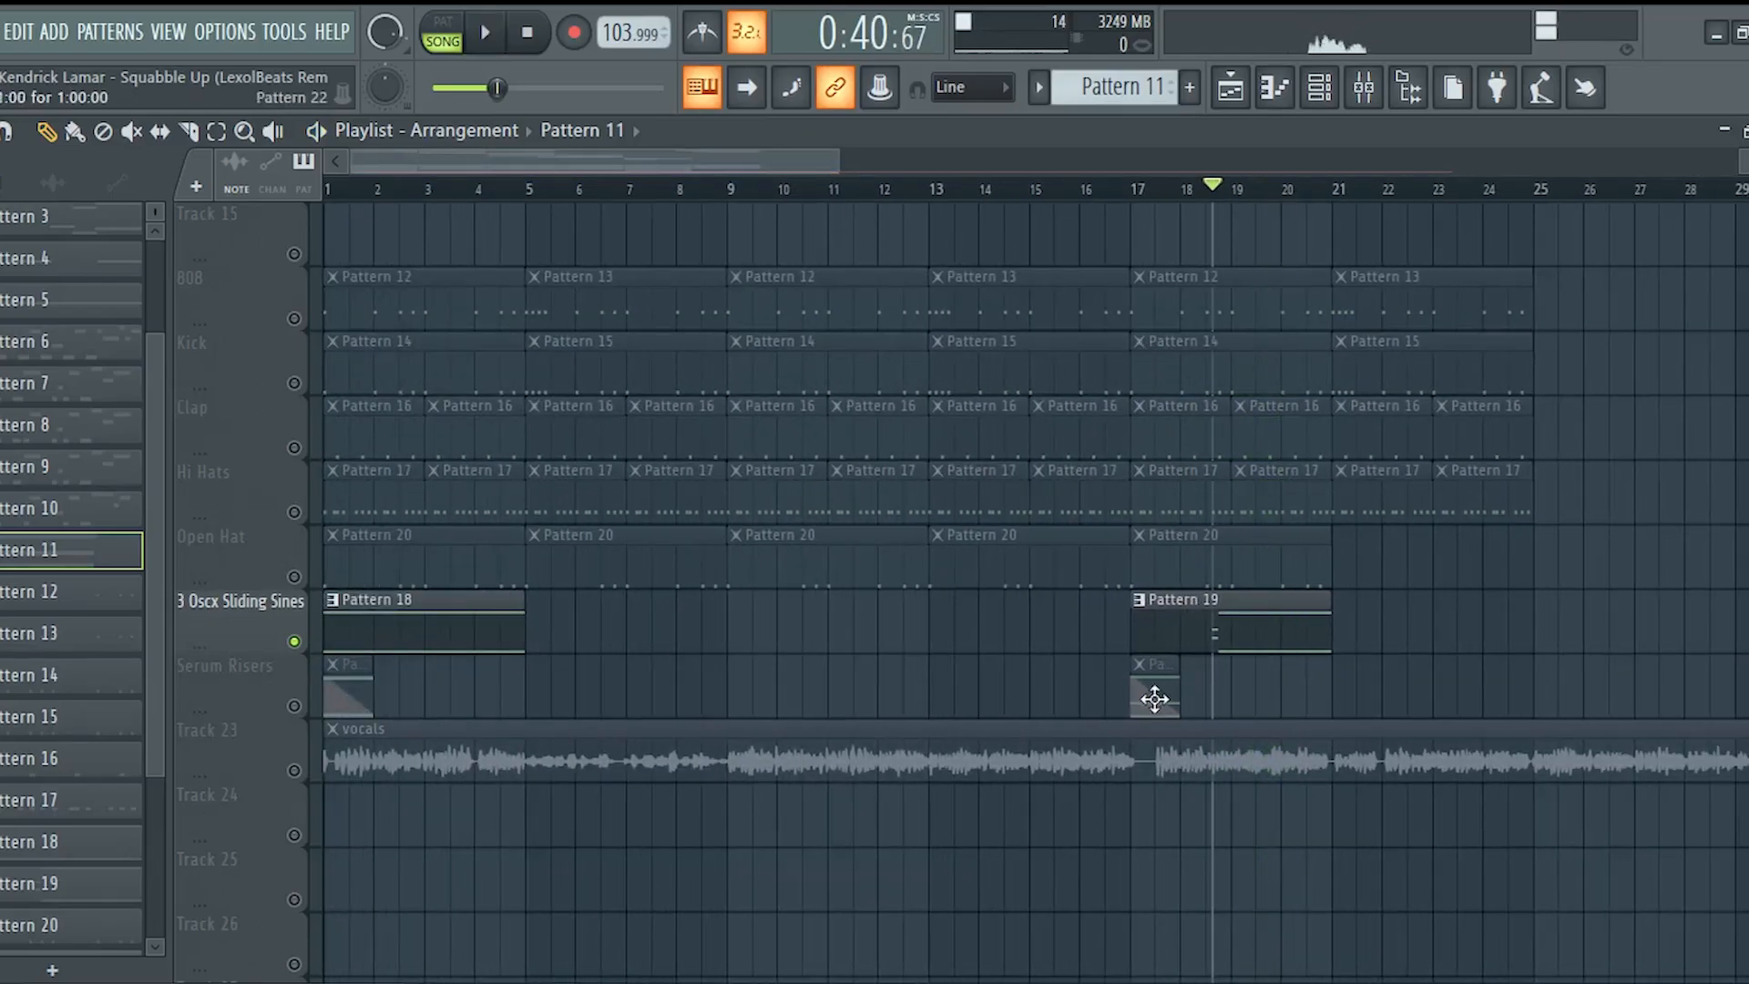
pyautogui.doubleClick(1179, 644)
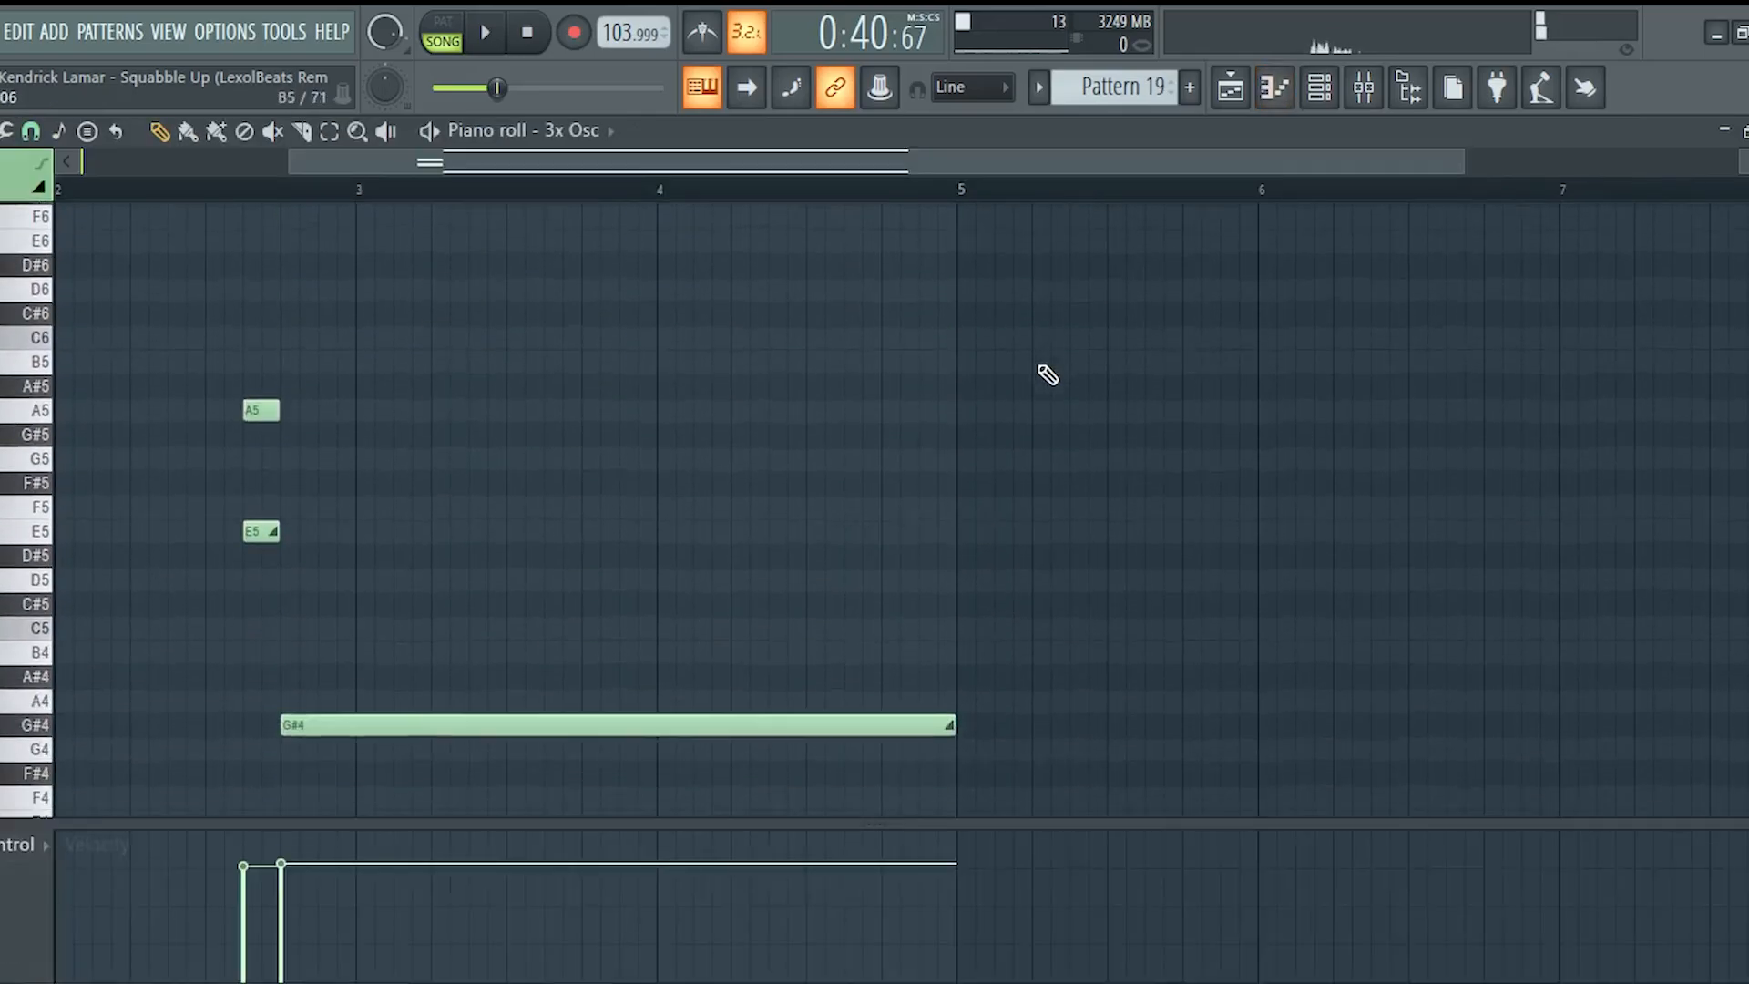
pyautogui.click(1230, 86)
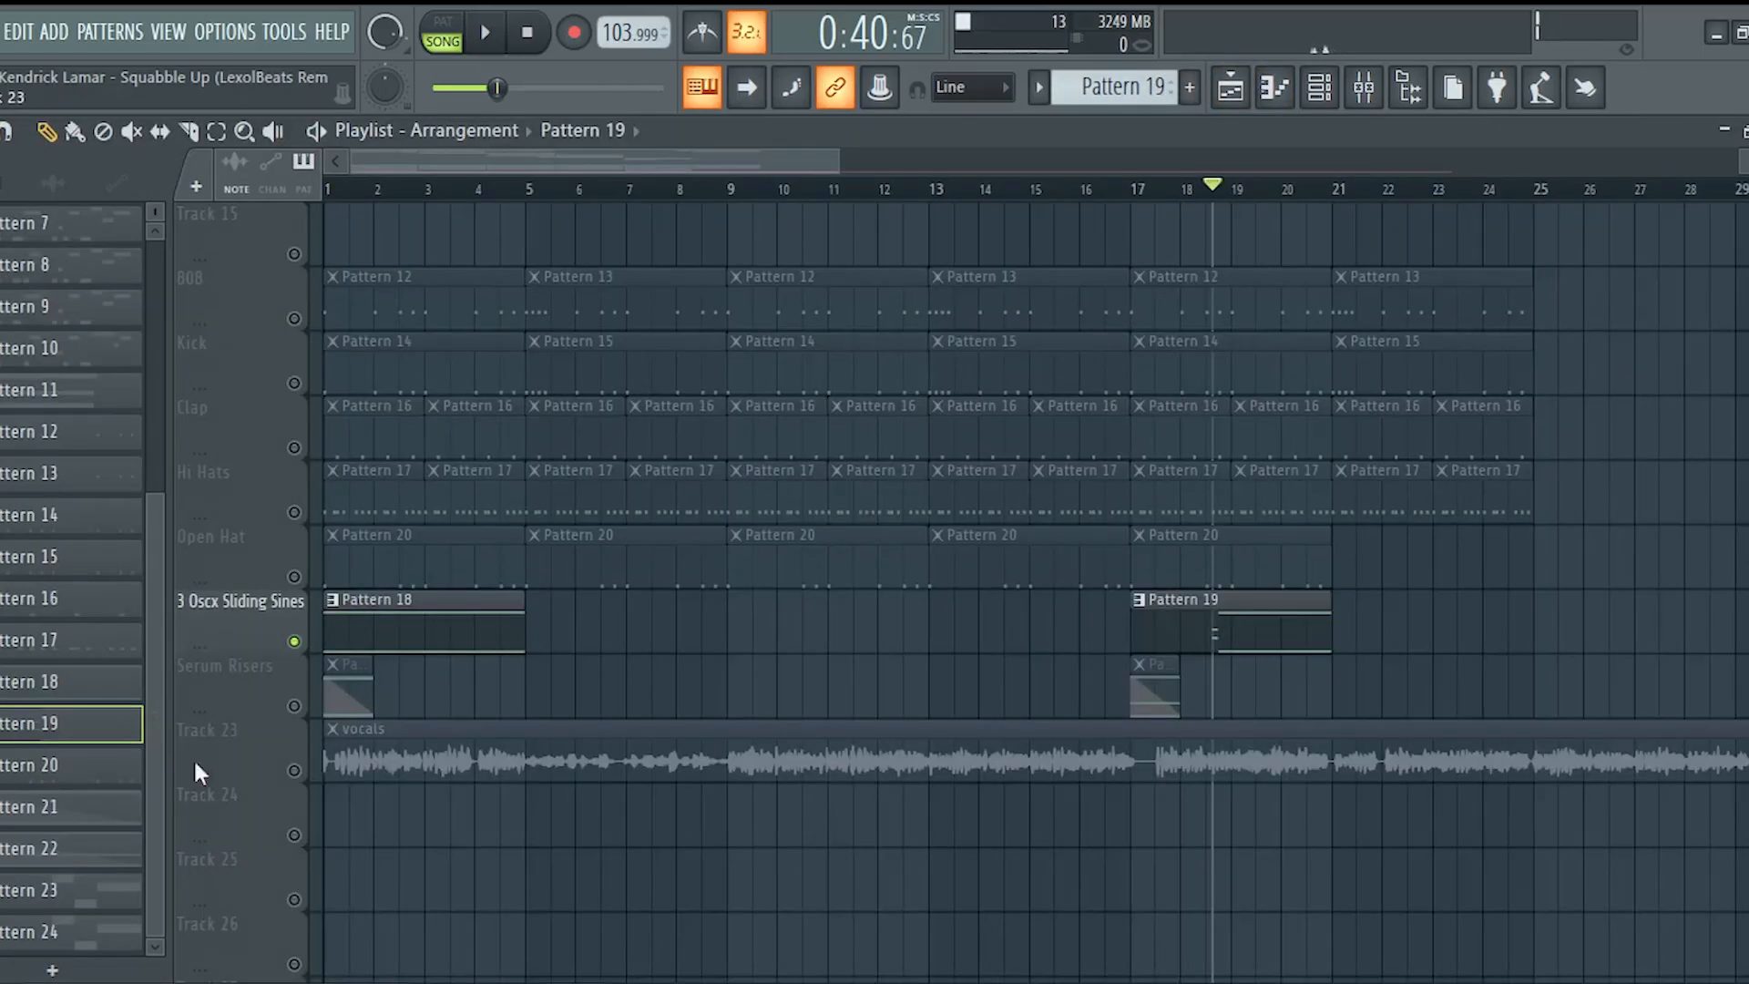
# Solo the Serum Risers track, open the Pattern 22 clip at bar 17 in the piano roll and play its notes.
pyautogui.doubleClick(1153, 695)
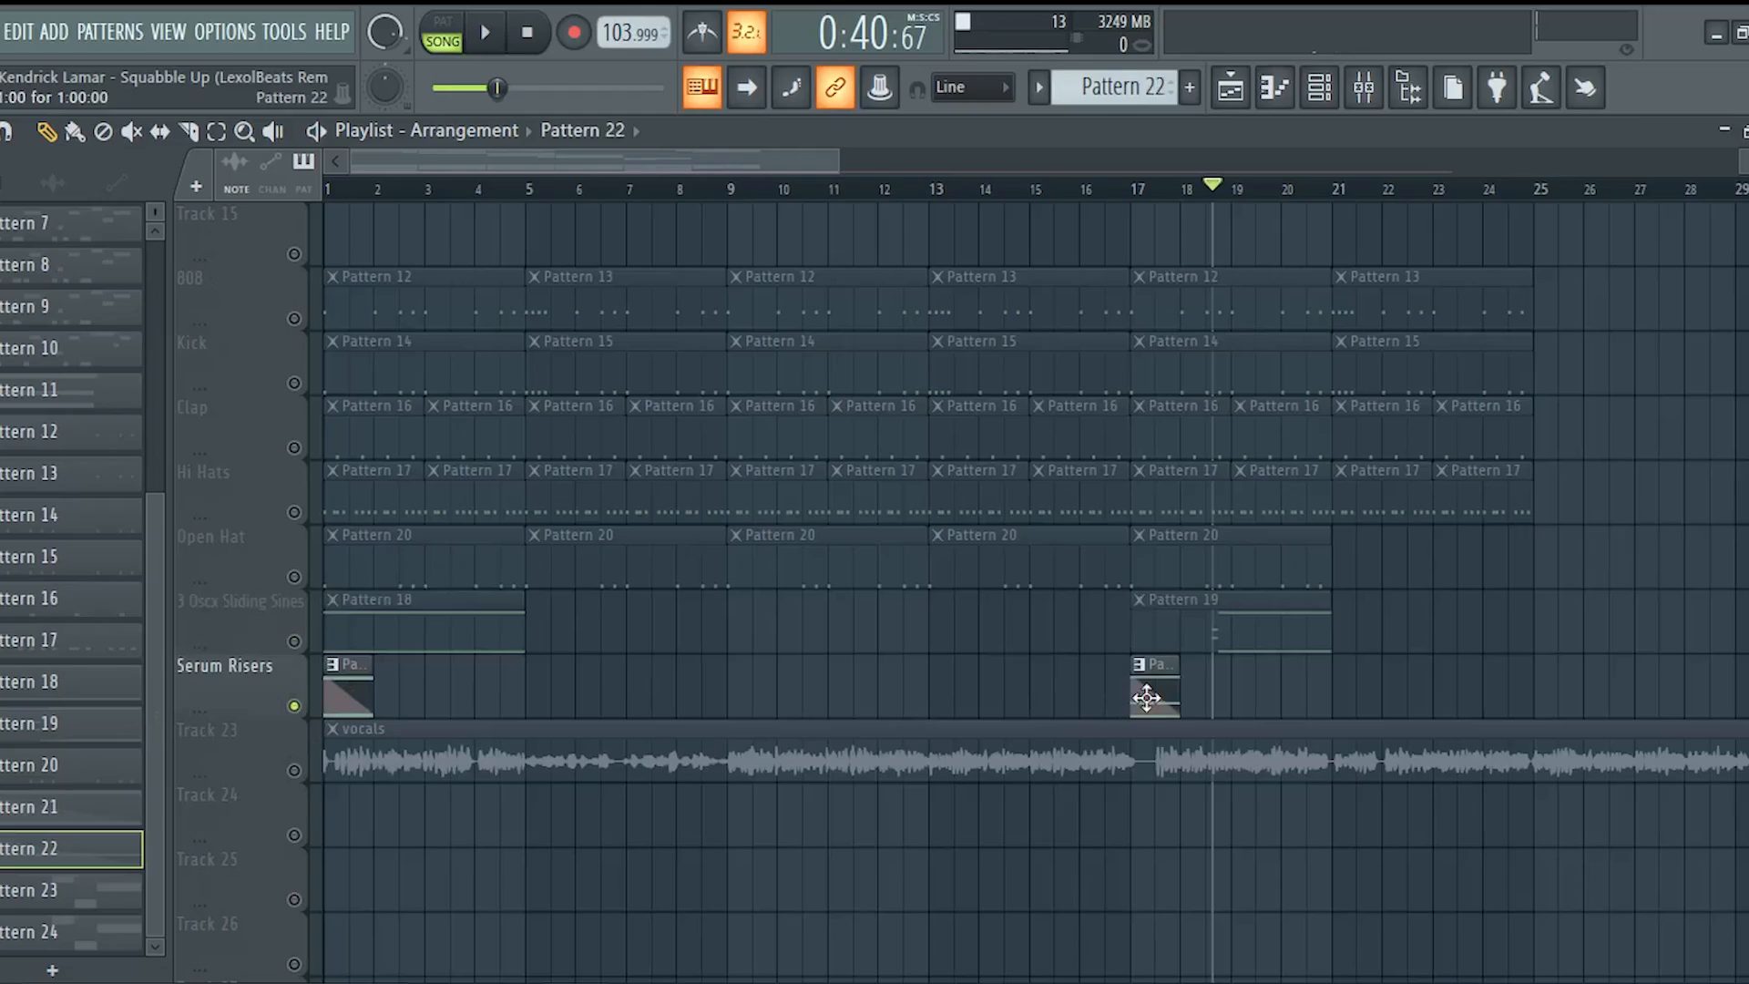
pyautogui.scroll(2, 503, 171)
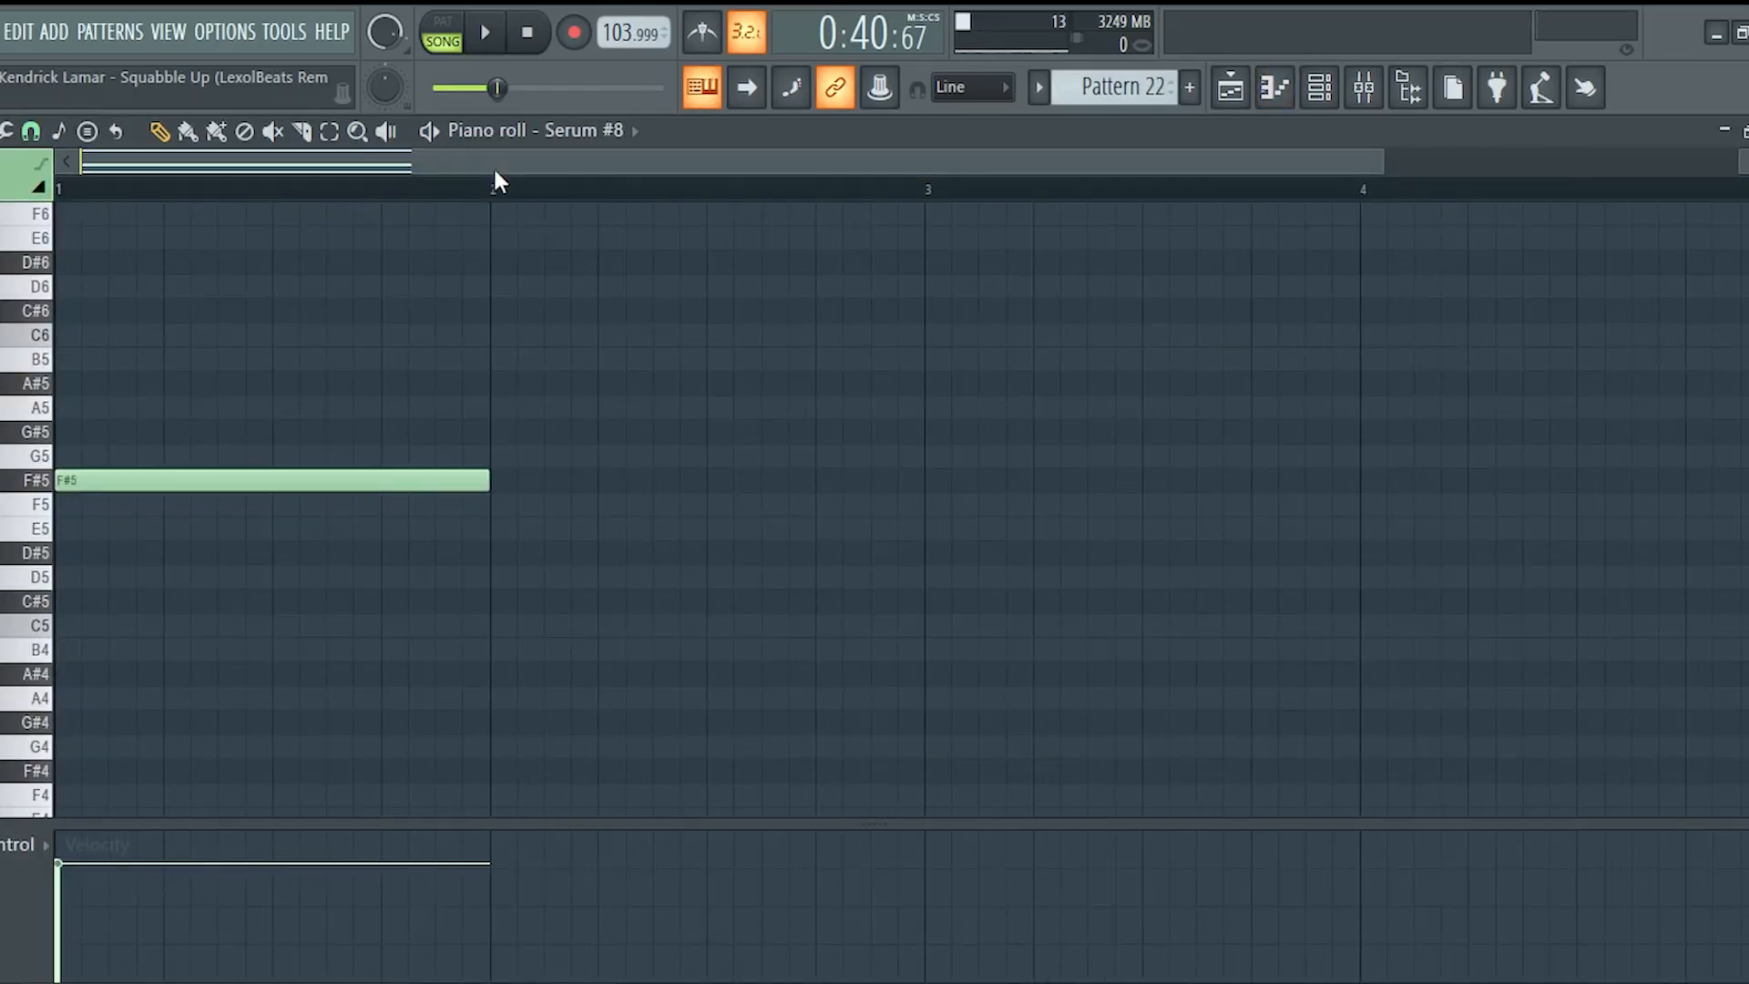
pyautogui.scroll(-2, 486, 185)
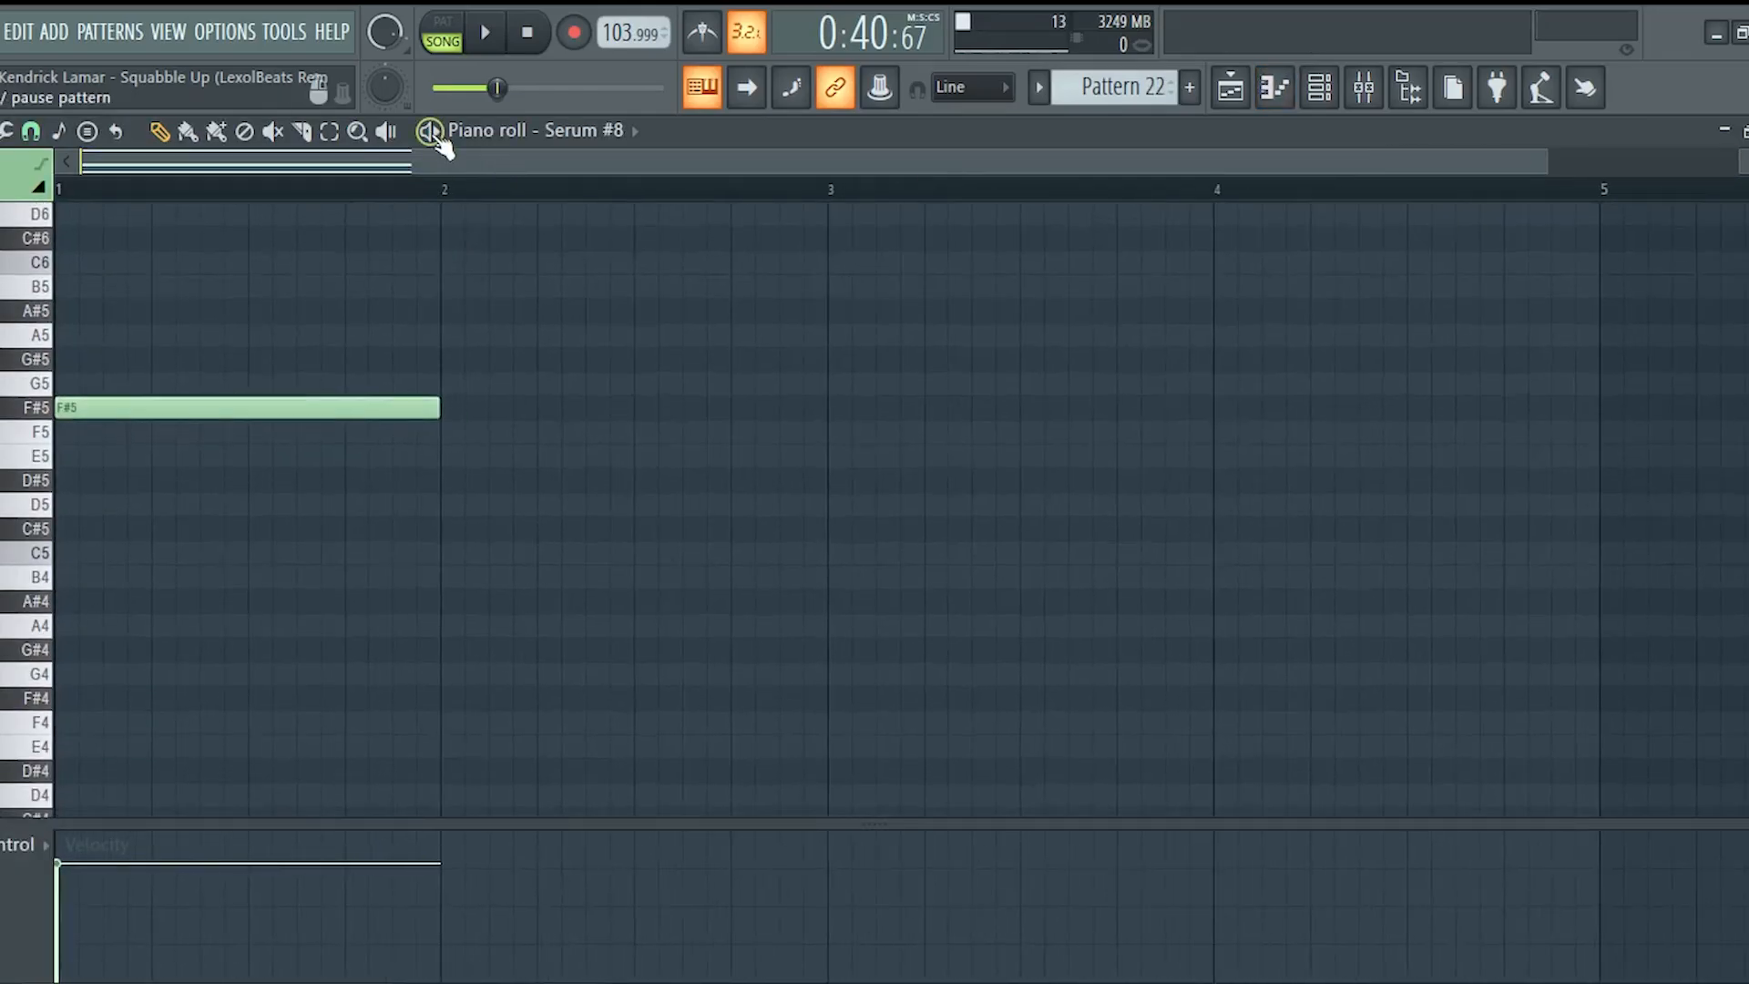
pyautogui.click(431, 132)
pyautogui.scroll(4, 763, 508)
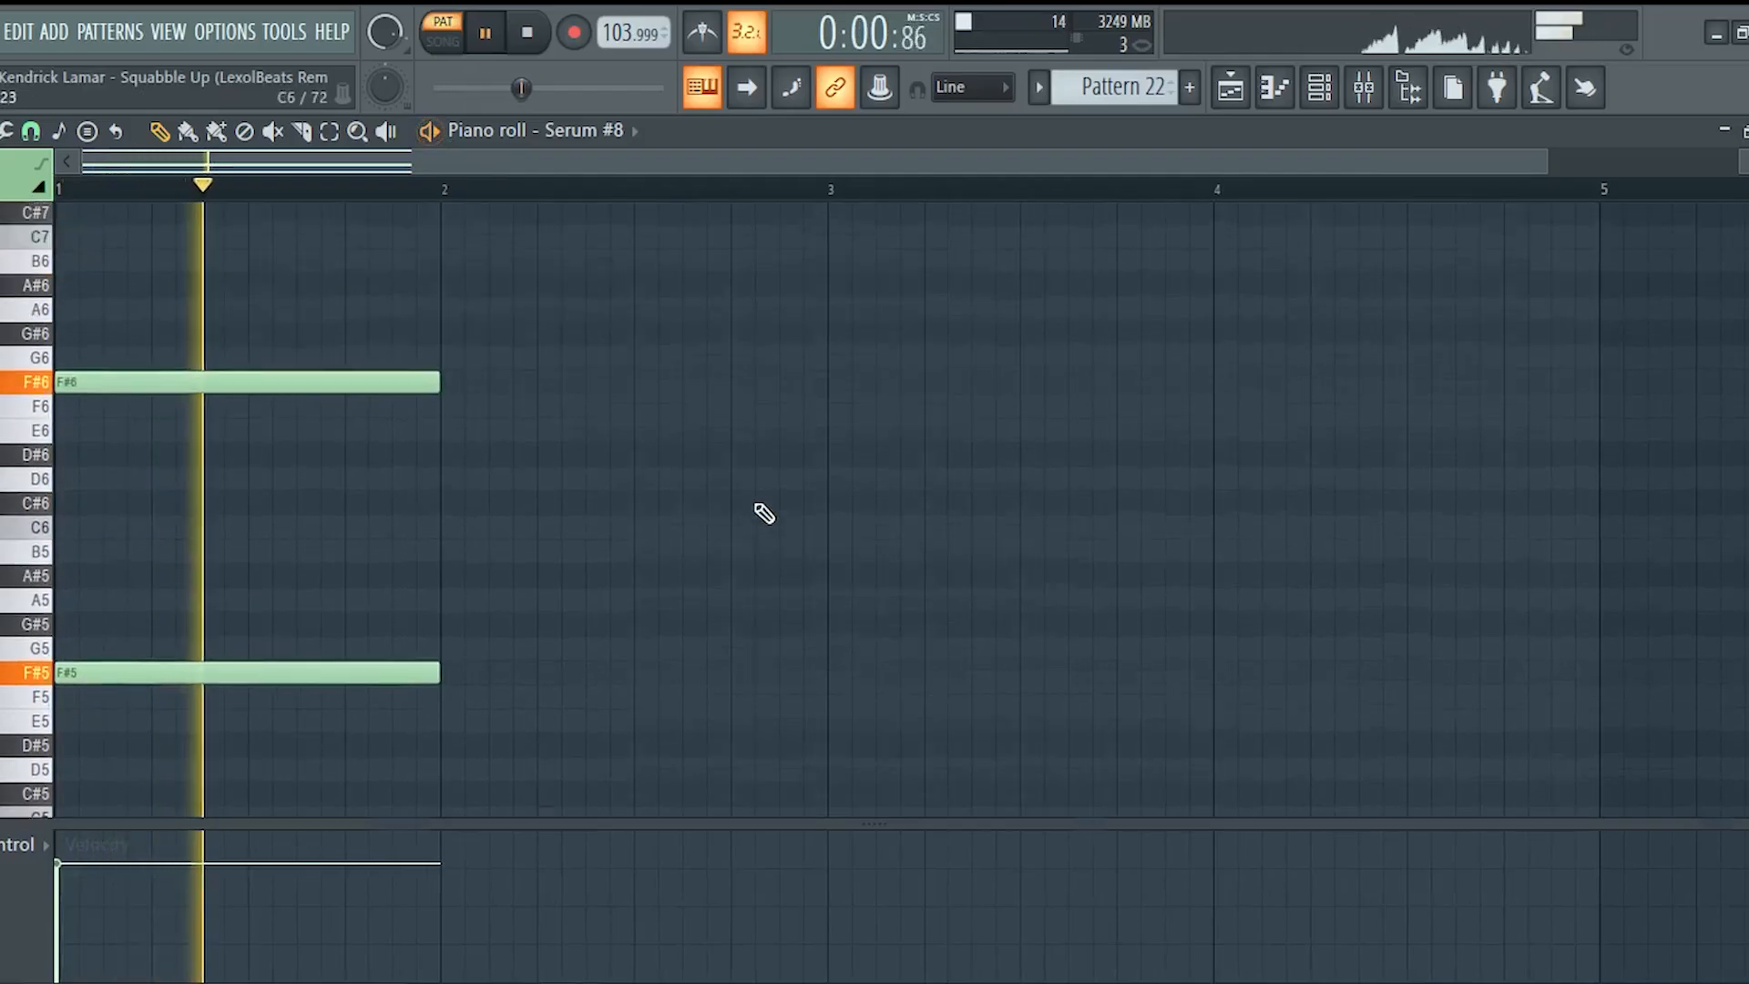
# Stop playback and open the Serum #8 channel's synth settings from the channel rack.
pyautogui.click(1319, 89)
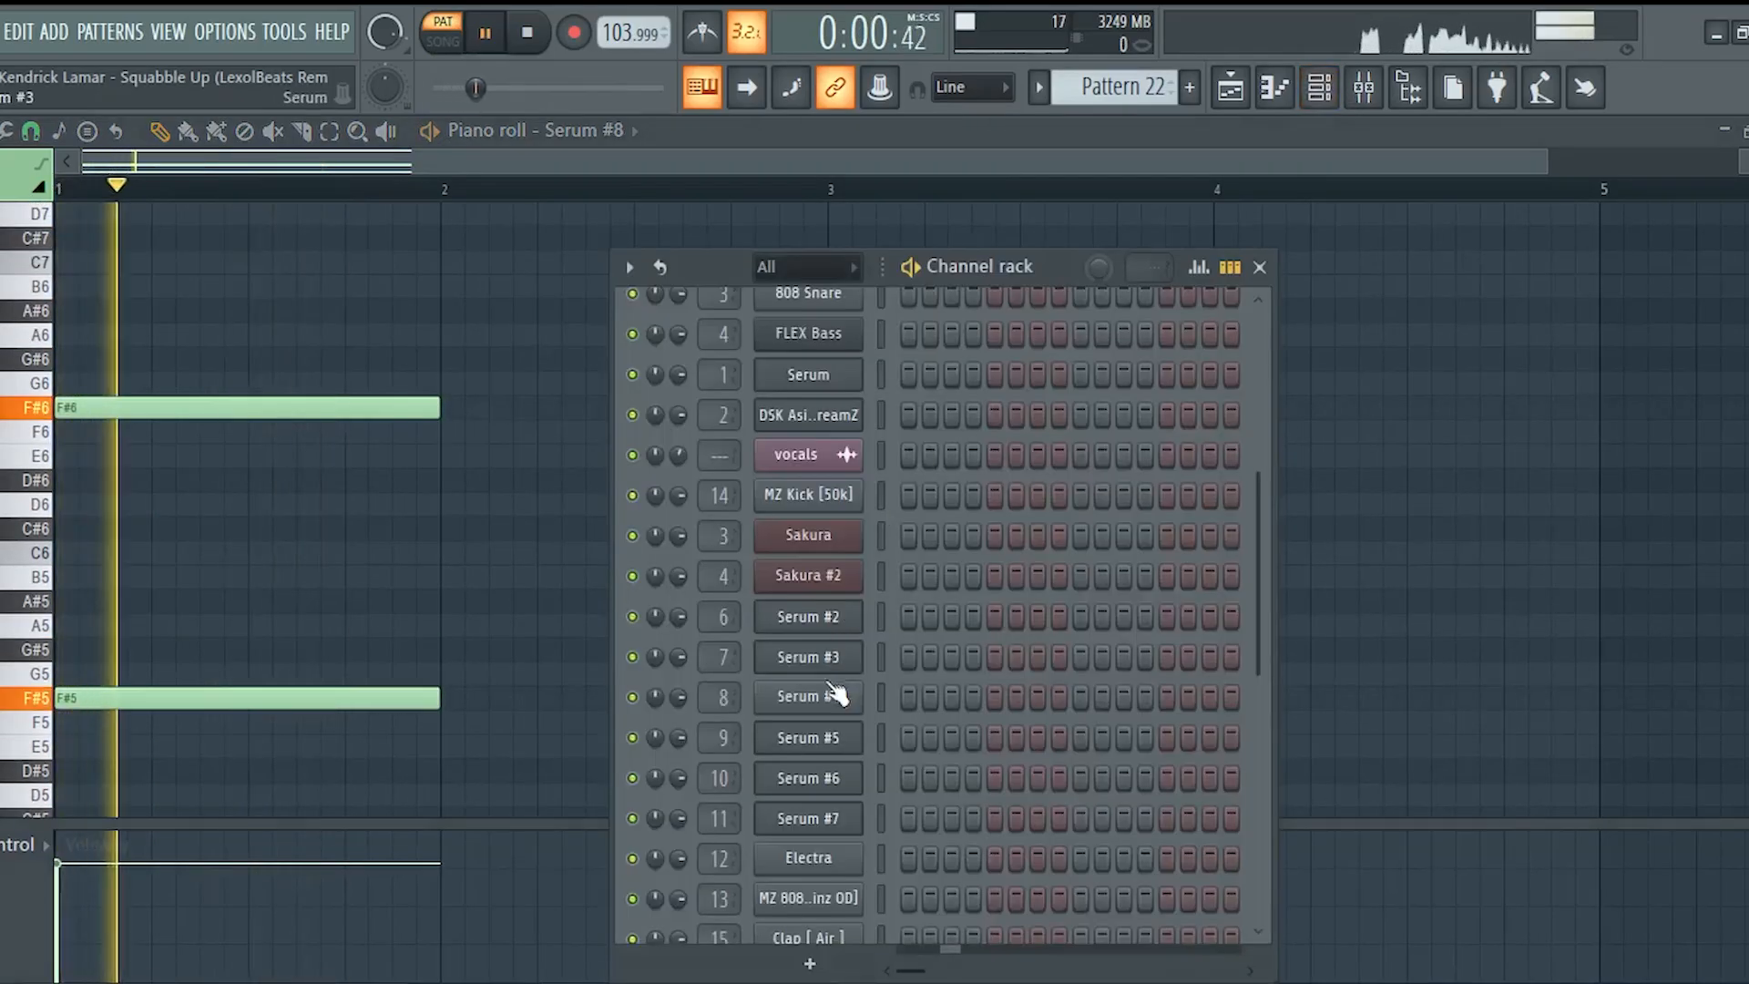
pyautogui.scroll(-5, 1080, 559)
pyautogui.press('space')
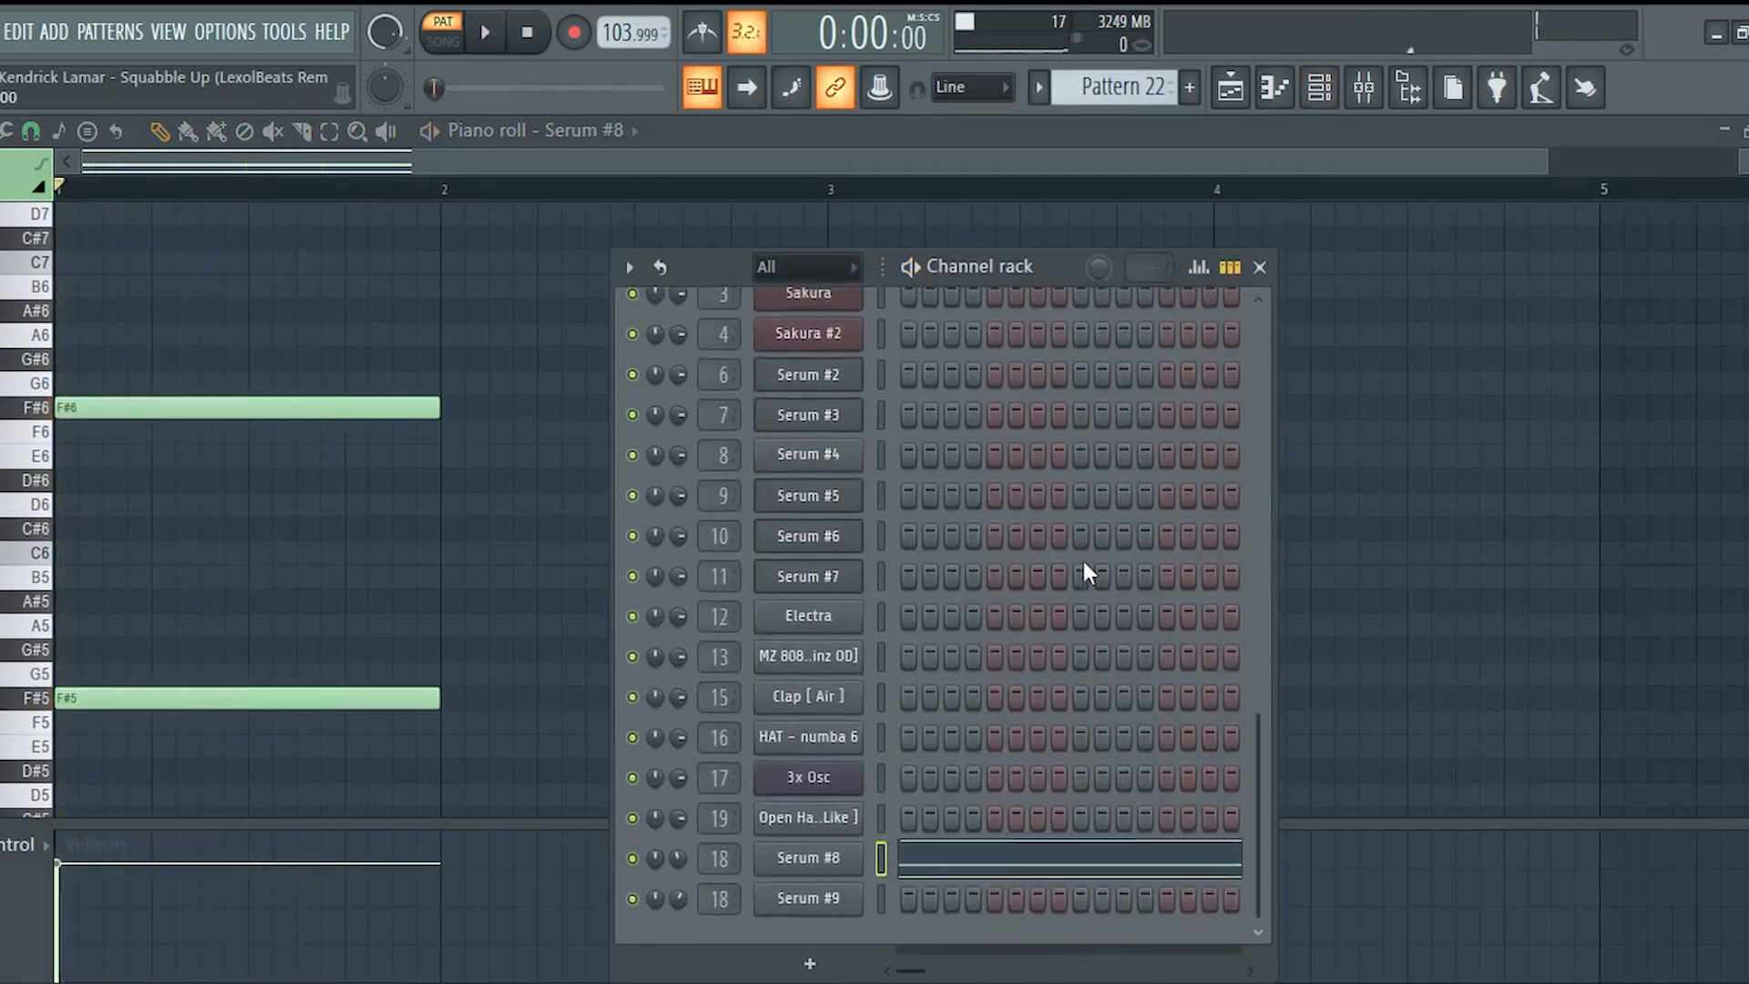
pyautogui.click(831, 867)
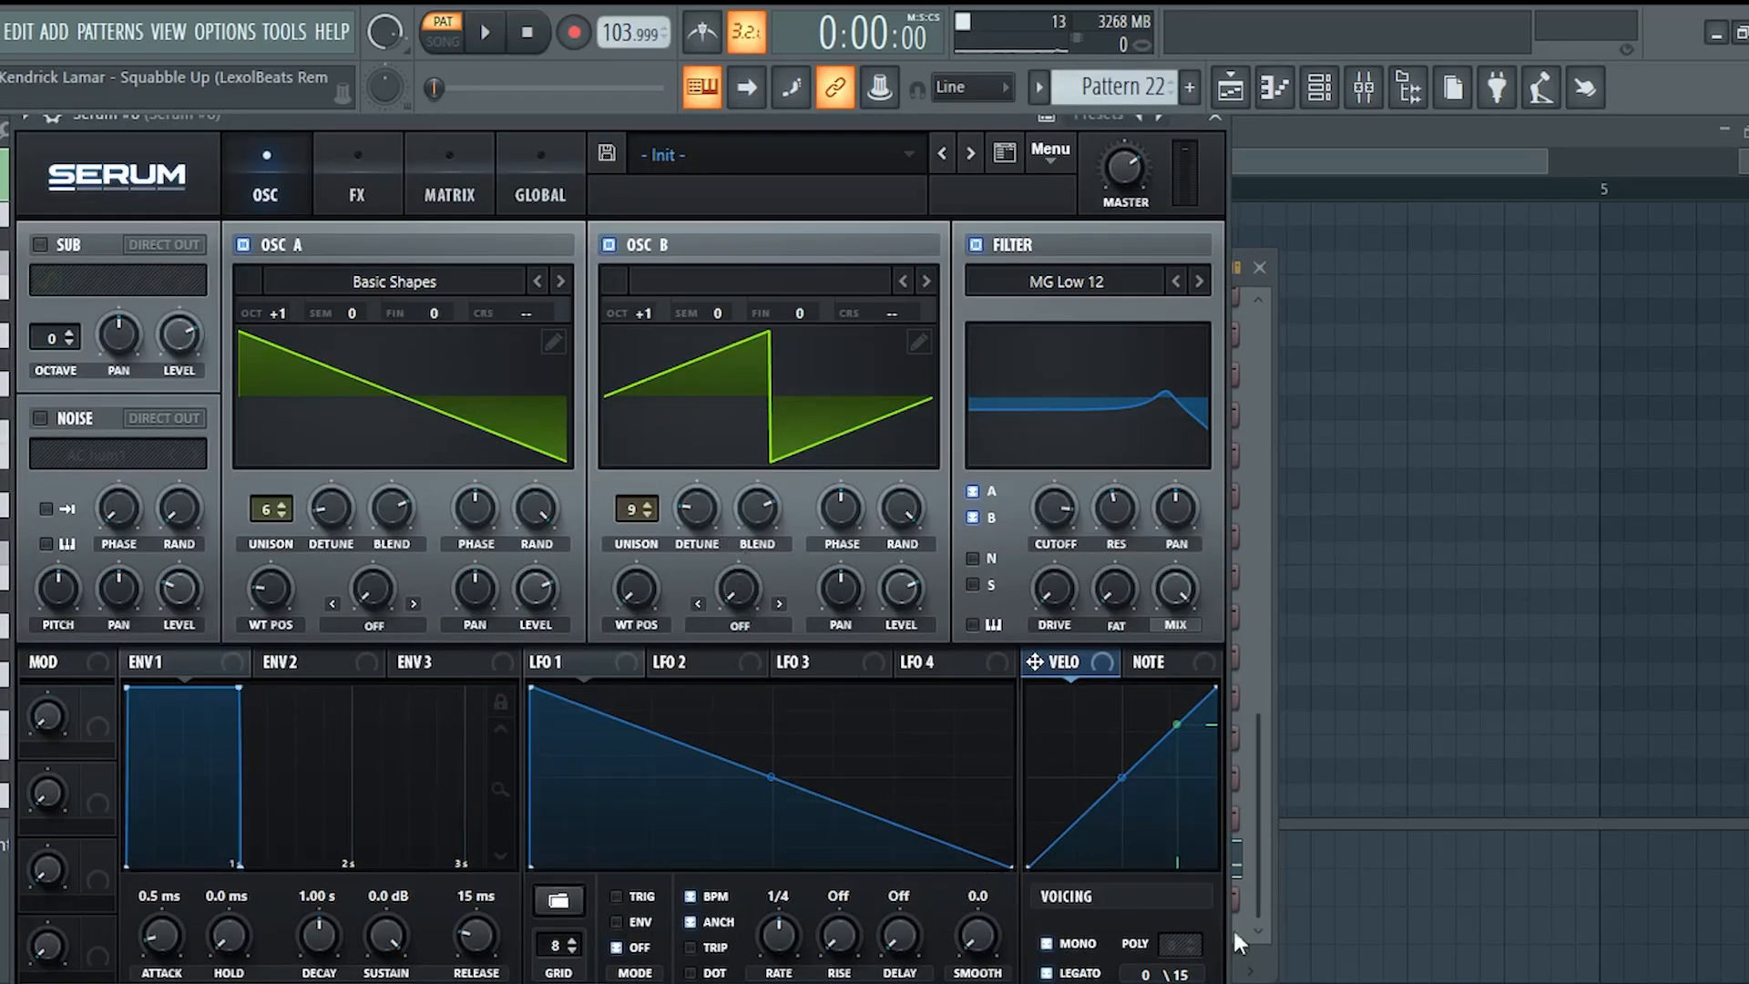
# Try Serum #8 with Mono voicing switched off, playing Pattern 22 briefly, and switch Mono back on.
pyautogui.moveTo(1525, 665); pyautogui.dragTo(1609, 595)
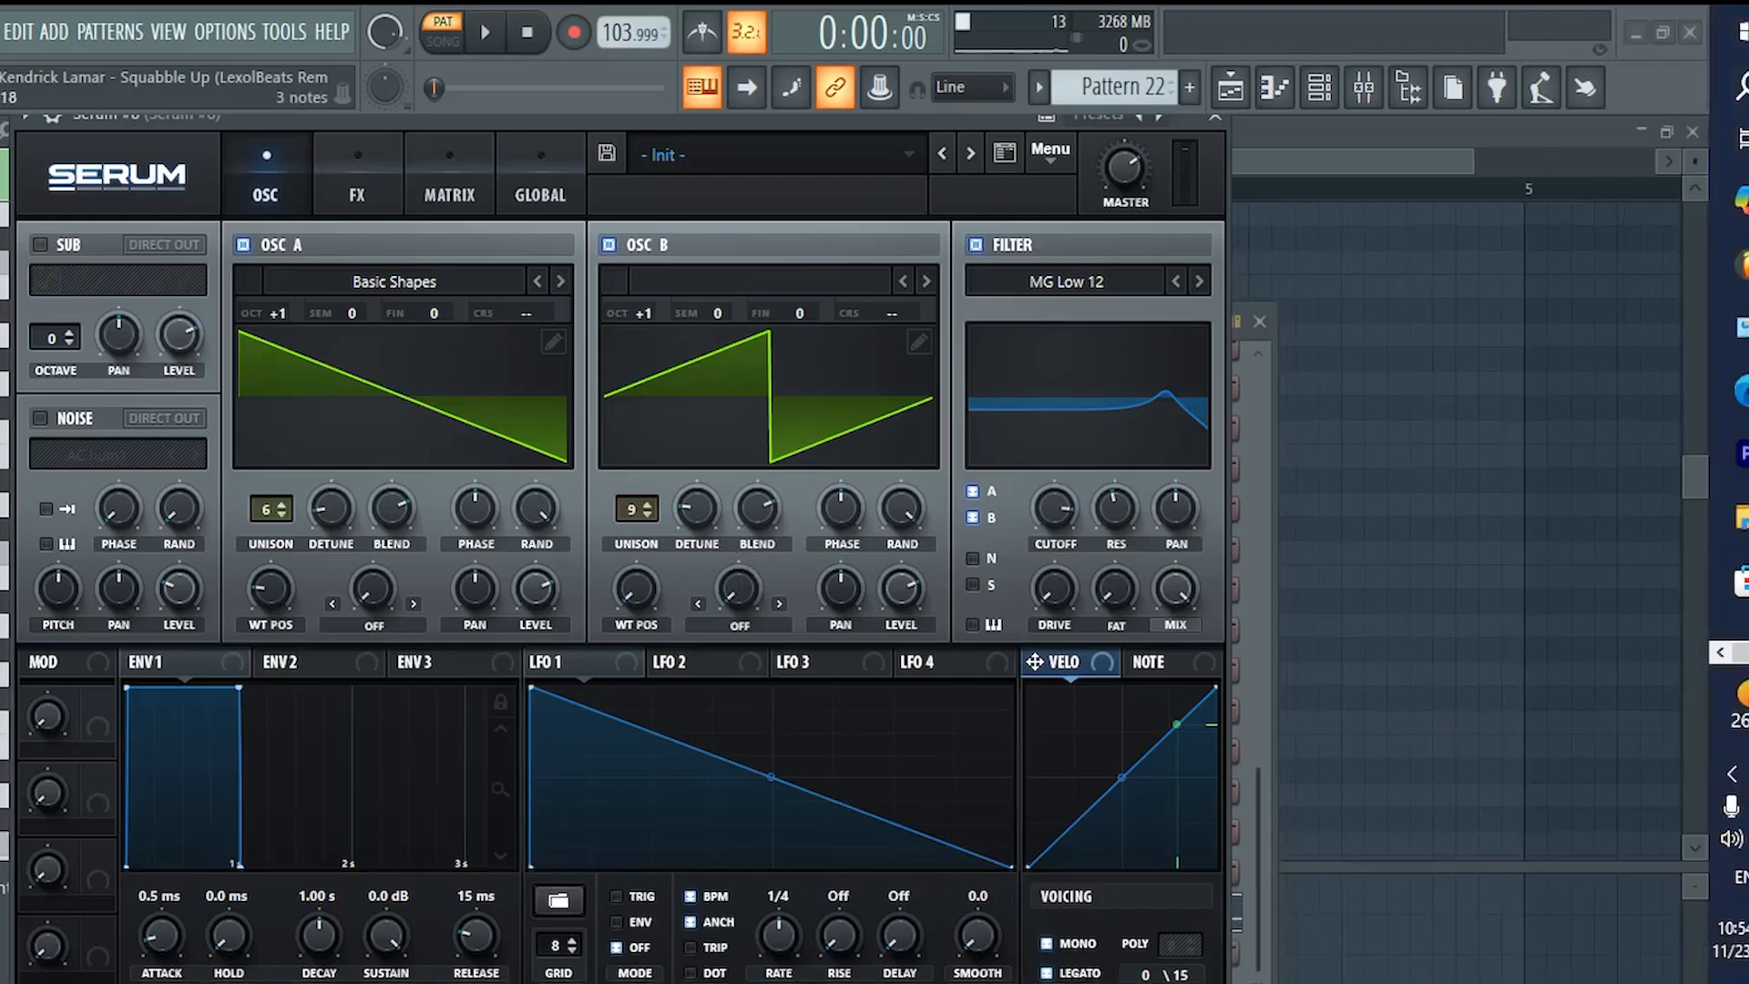
pyautogui.click(1082, 948)
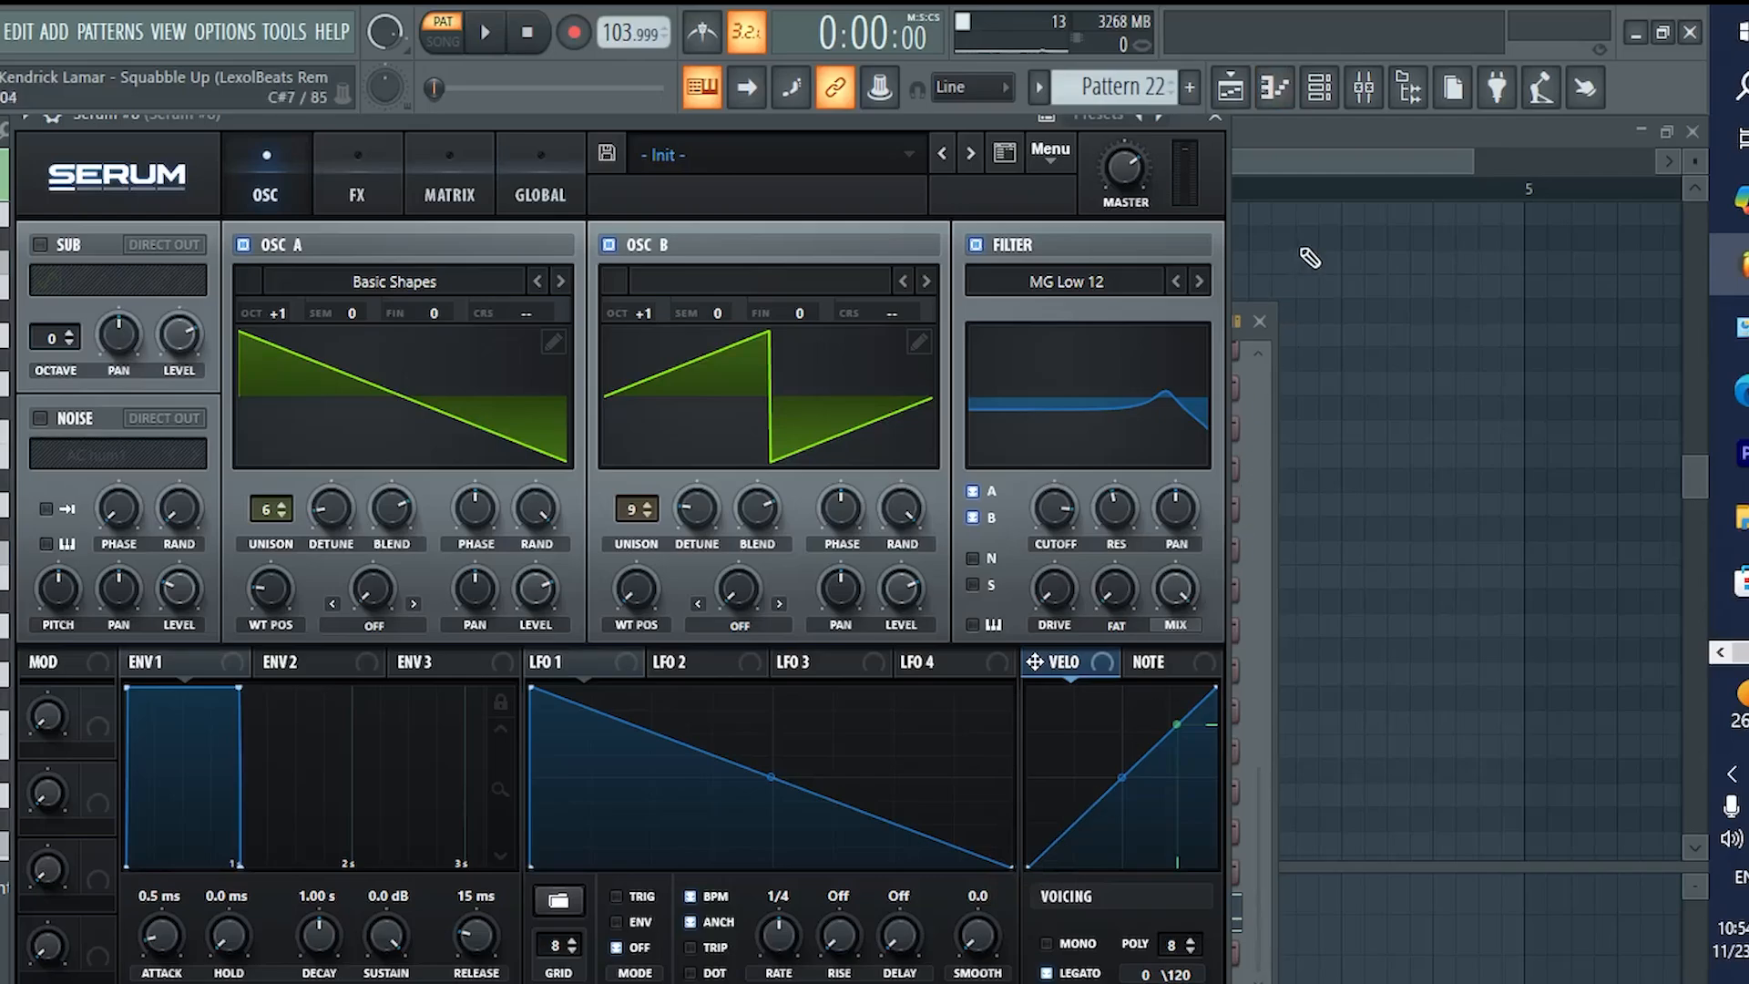
pyautogui.press('space')
pyautogui.press('space')
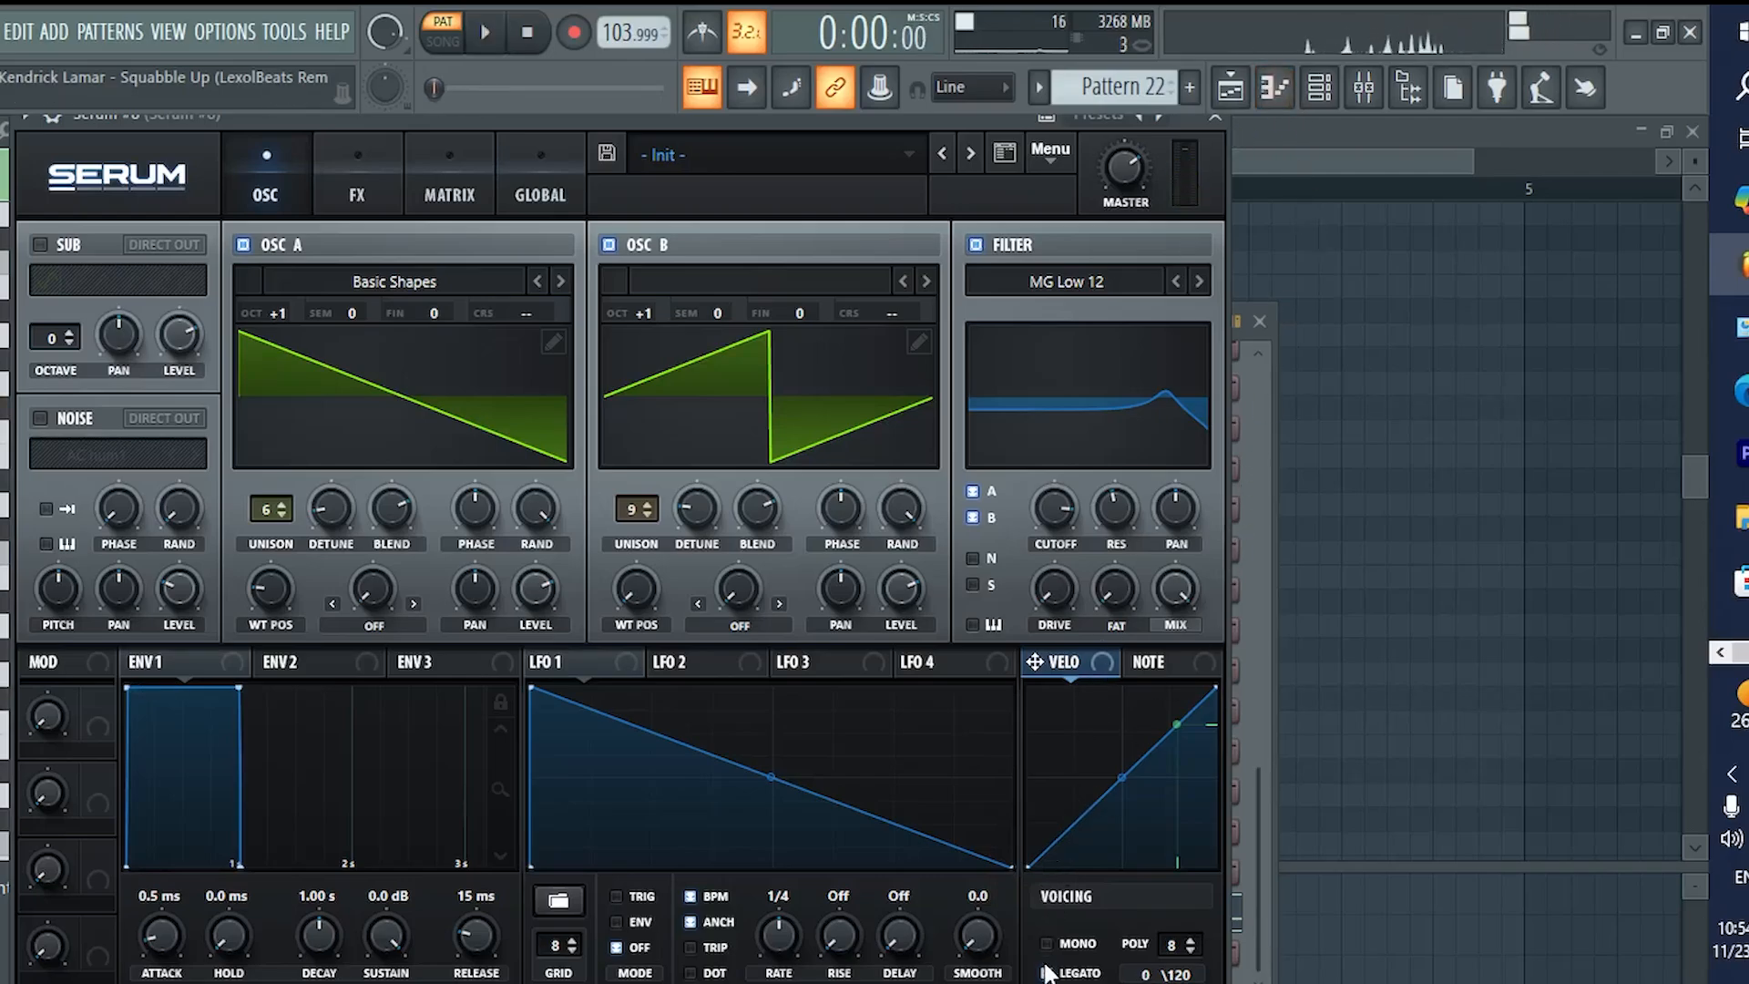
pyautogui.click(1076, 942)
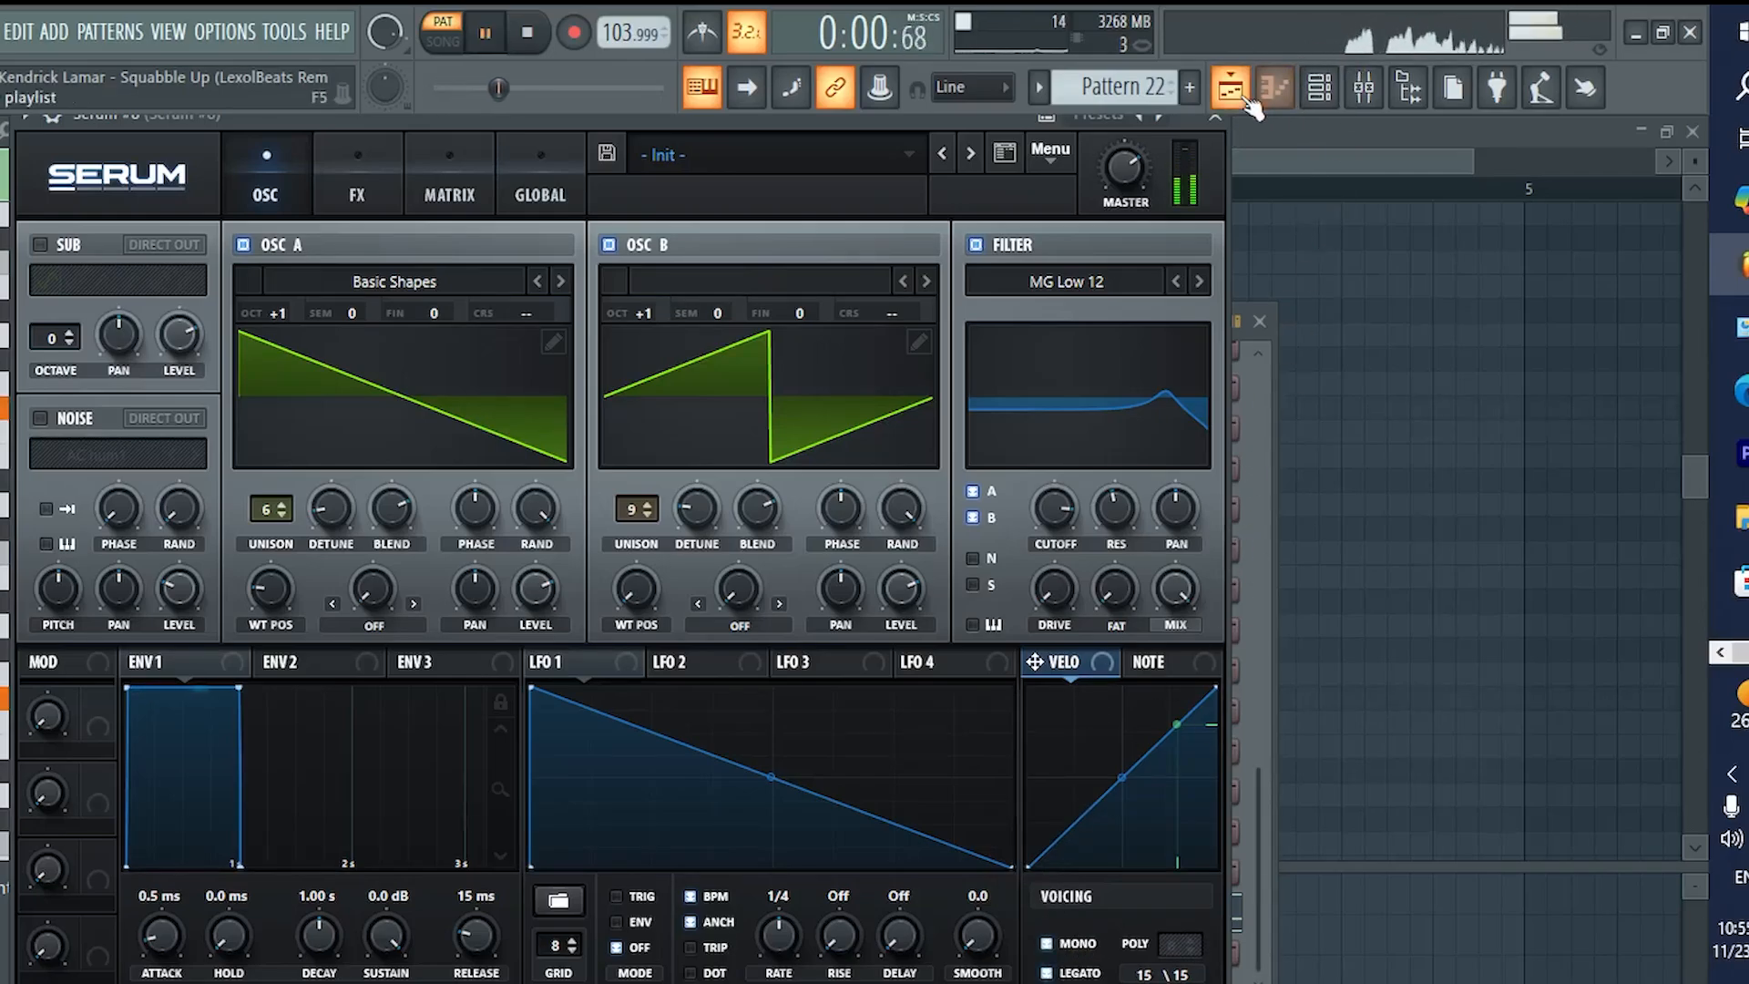
# Return to Pattern 22's piano roll, examine the long F#5 and F#6 notes and play the pattern with Serum #8.
pyautogui.click(1253, 162)
pyautogui.moveTo(1210, 162); pyautogui.dragTo(921, 162)
pyautogui.scroll(-3, 820, 746)
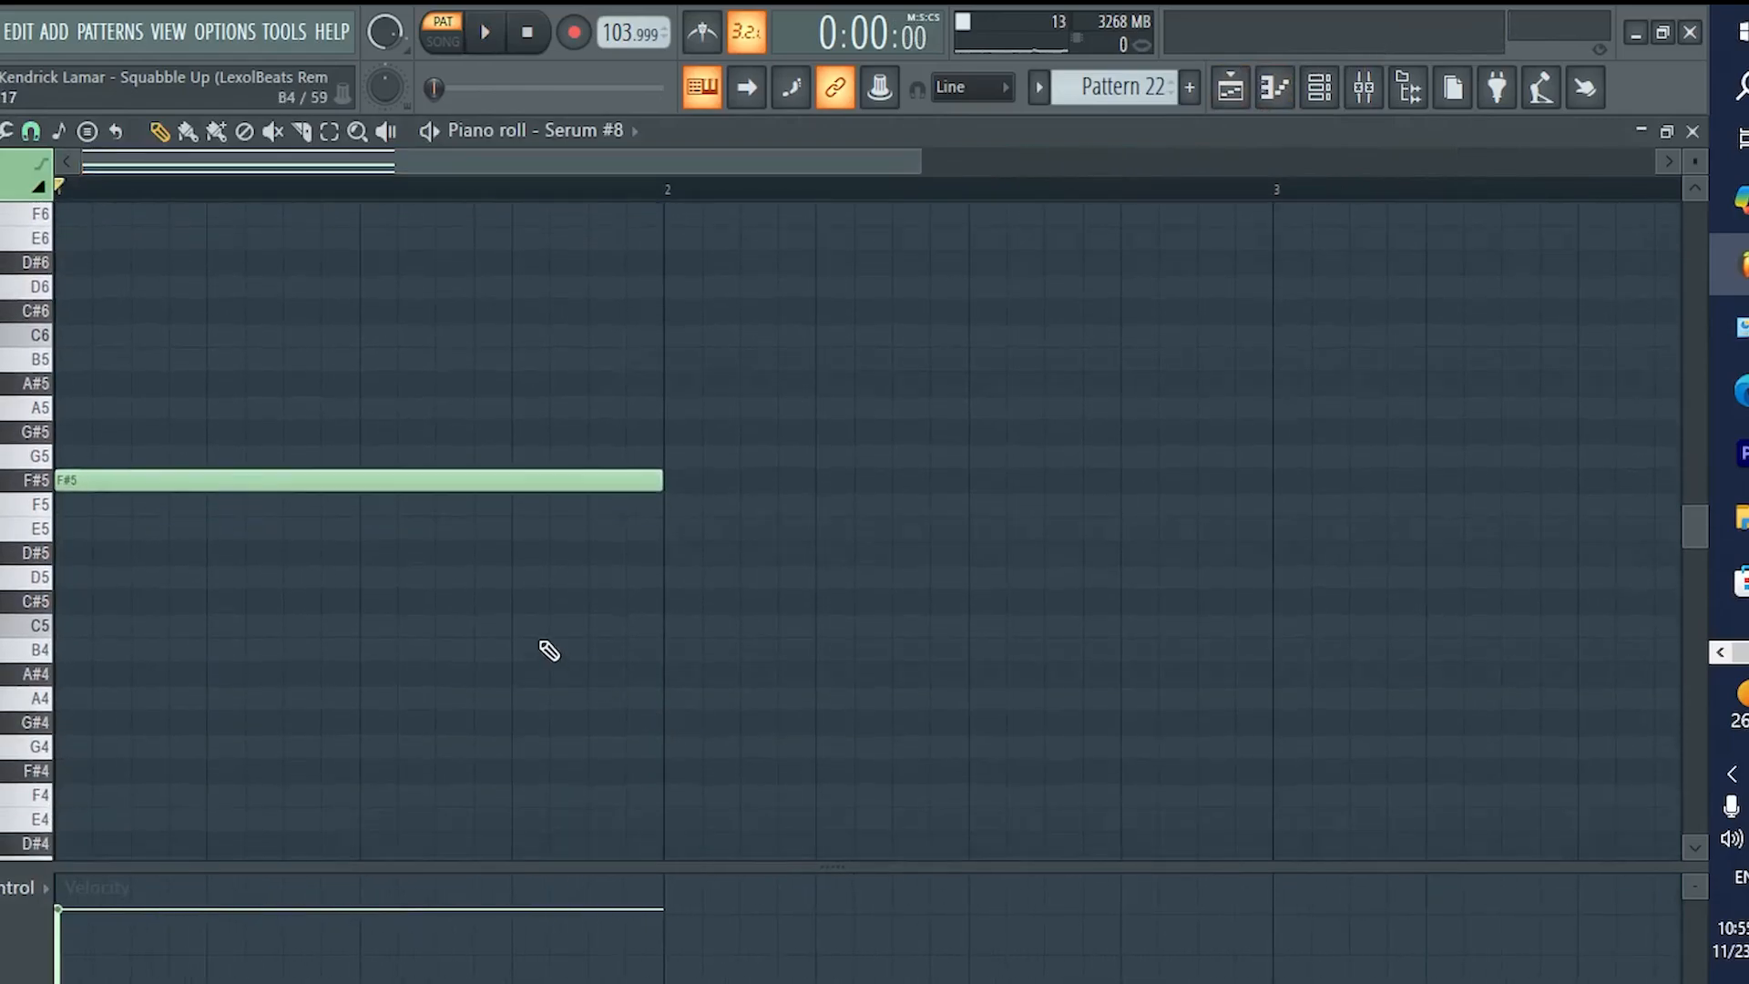
pyautogui.scroll(2, 497, 615)
pyautogui.press('space')
pyautogui.press('space')
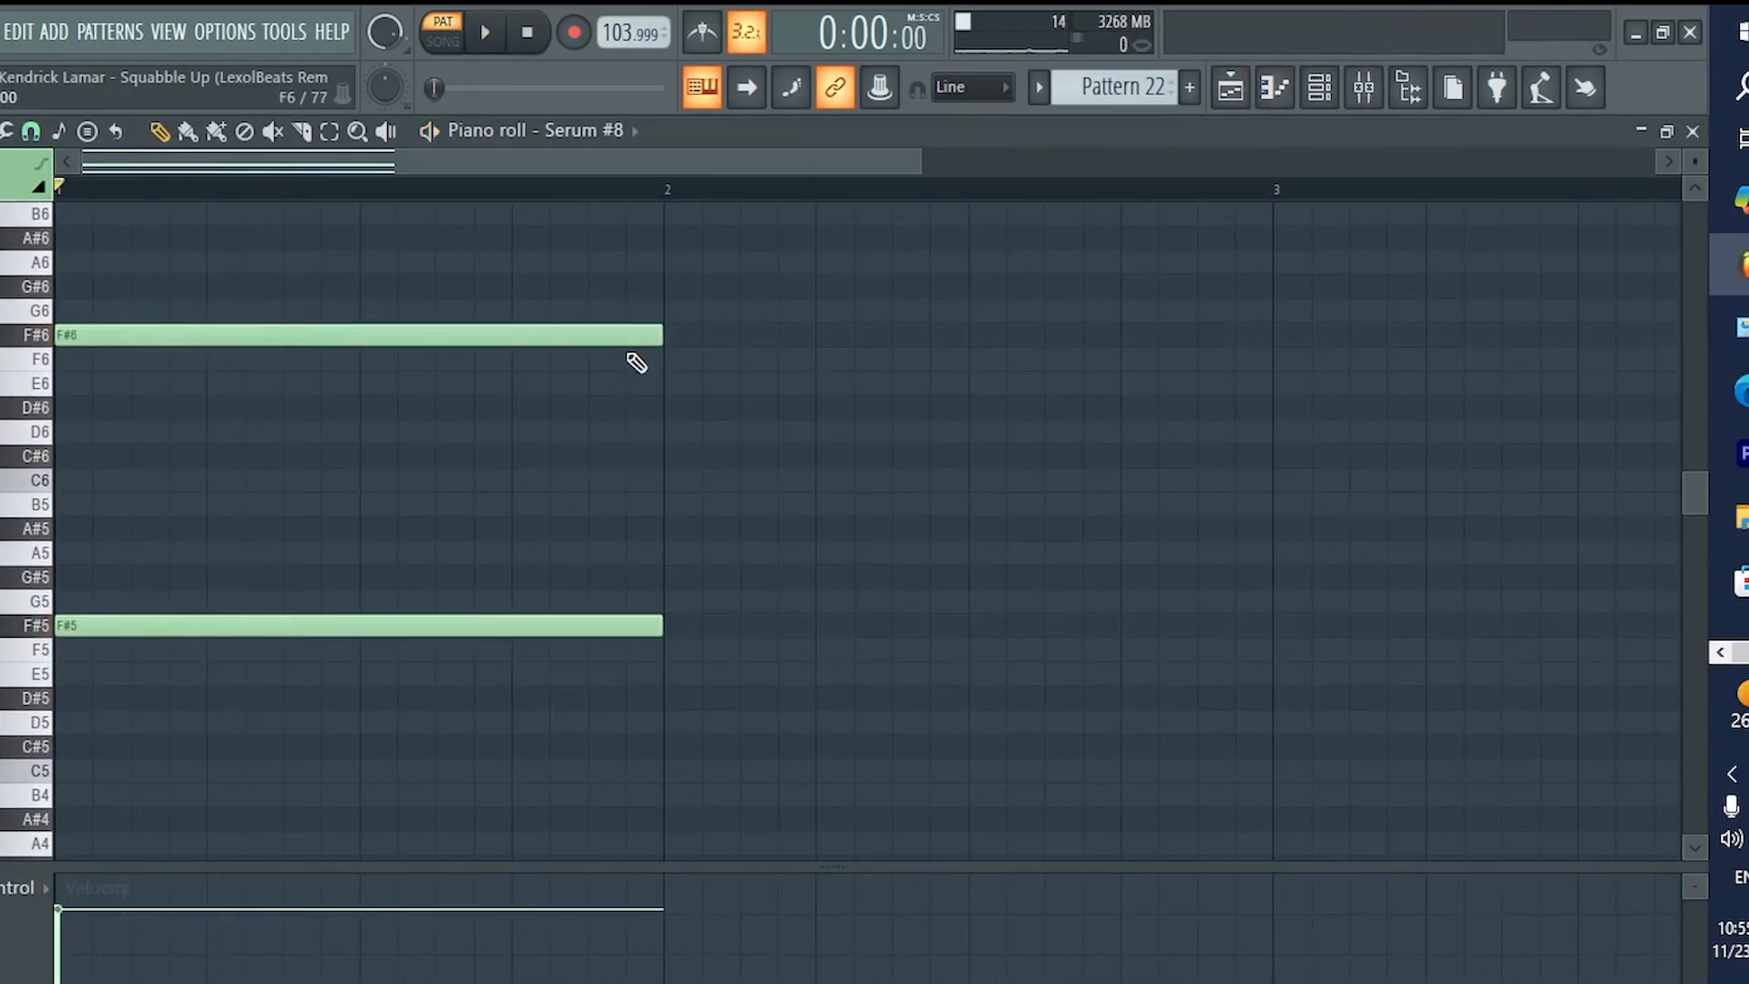
pyautogui.press('space')
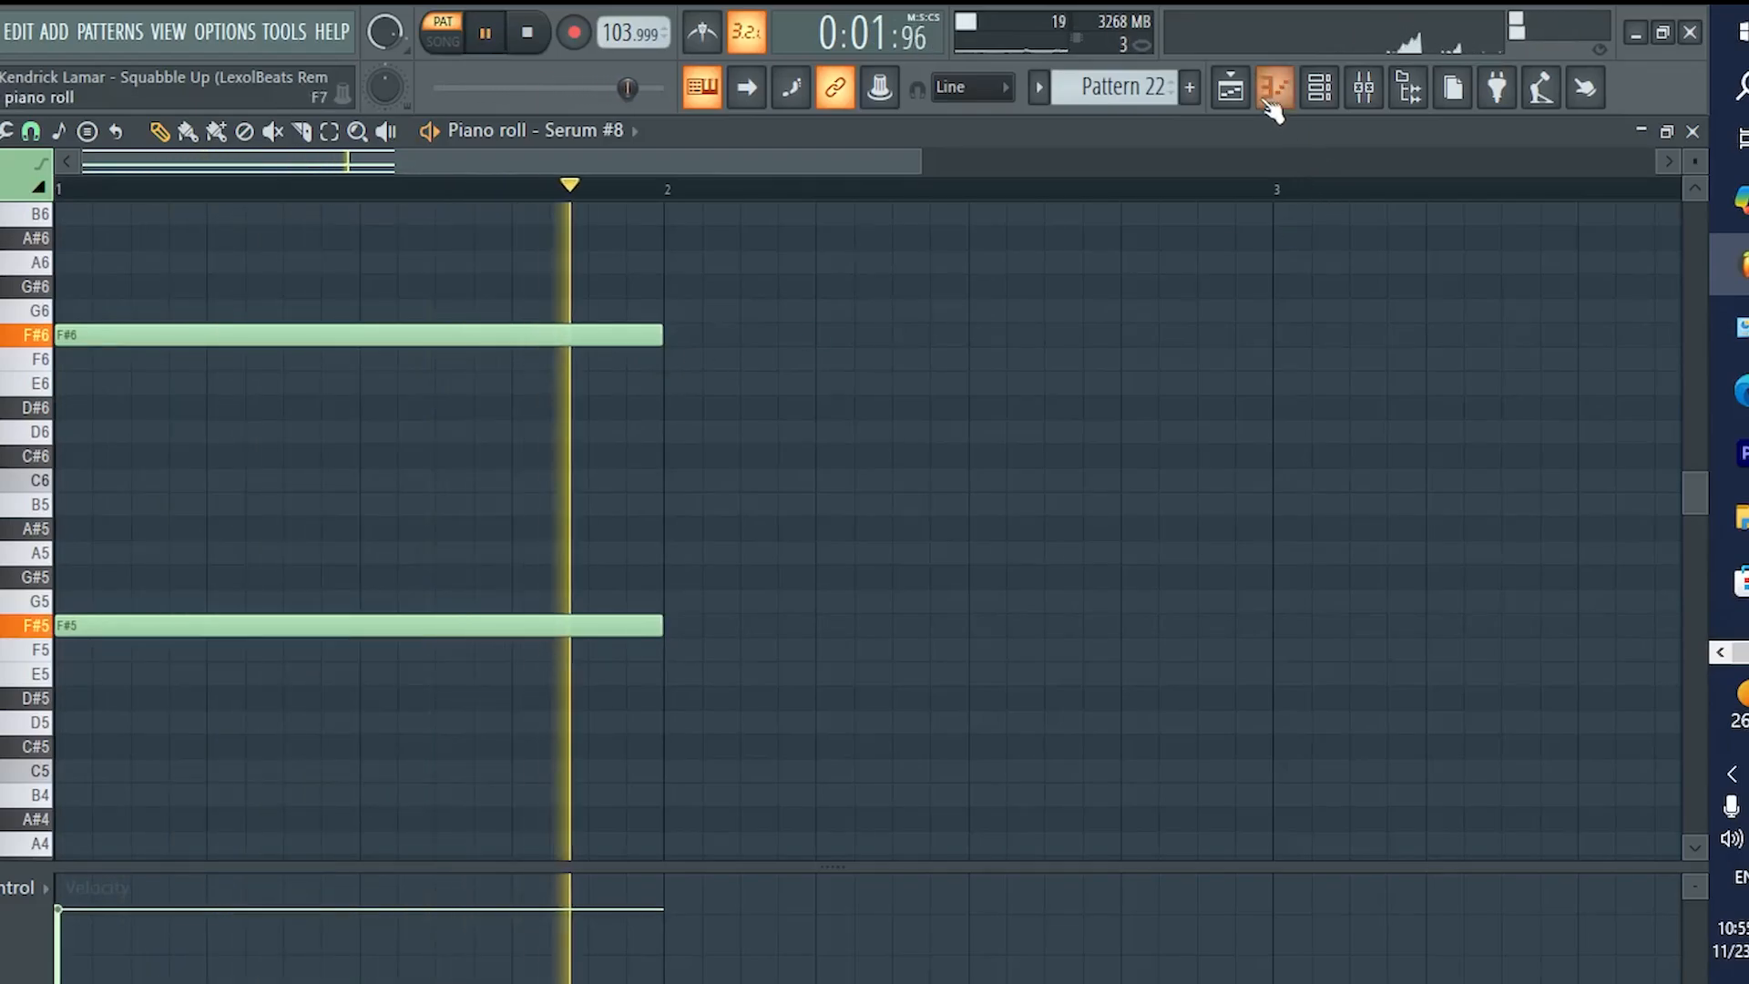
pyautogui.press('space')
# Open Pattern 19 from the playlist and examine its short A5 and E5 notes and the long G6 and G#4 notes.
pyautogui.click(1232, 90)
pyautogui.doubleClick(1186, 605)
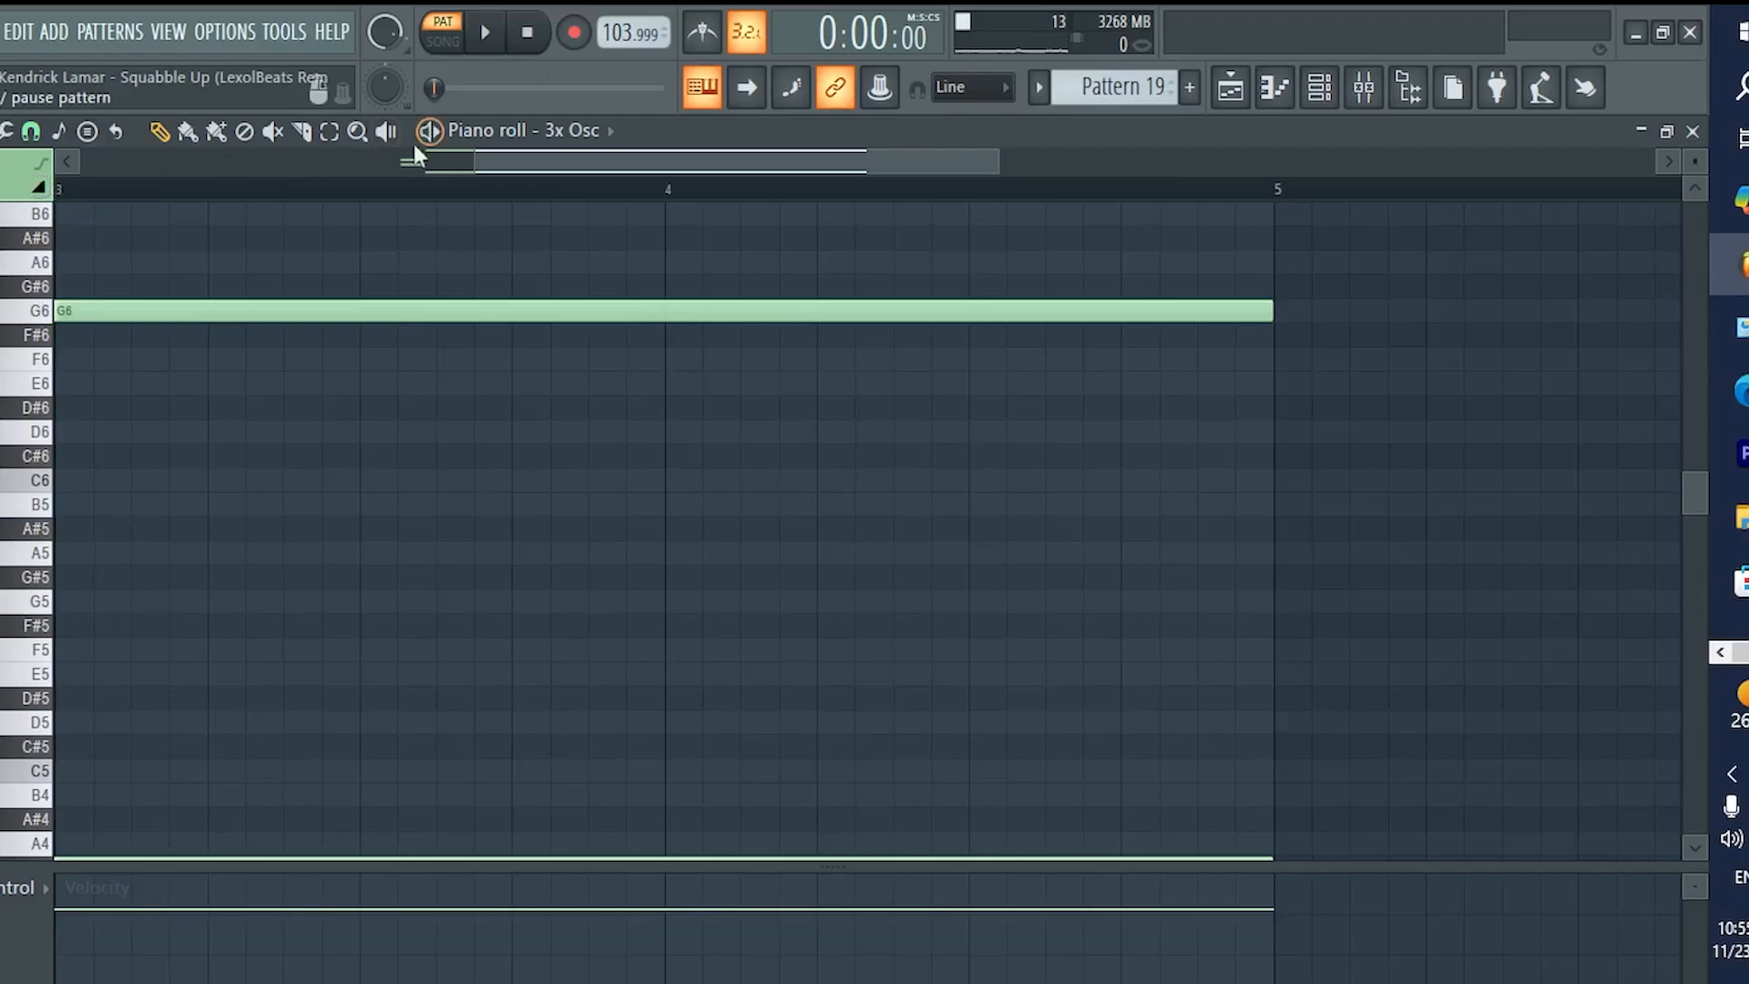
pyautogui.scroll(-4, 413, 165)
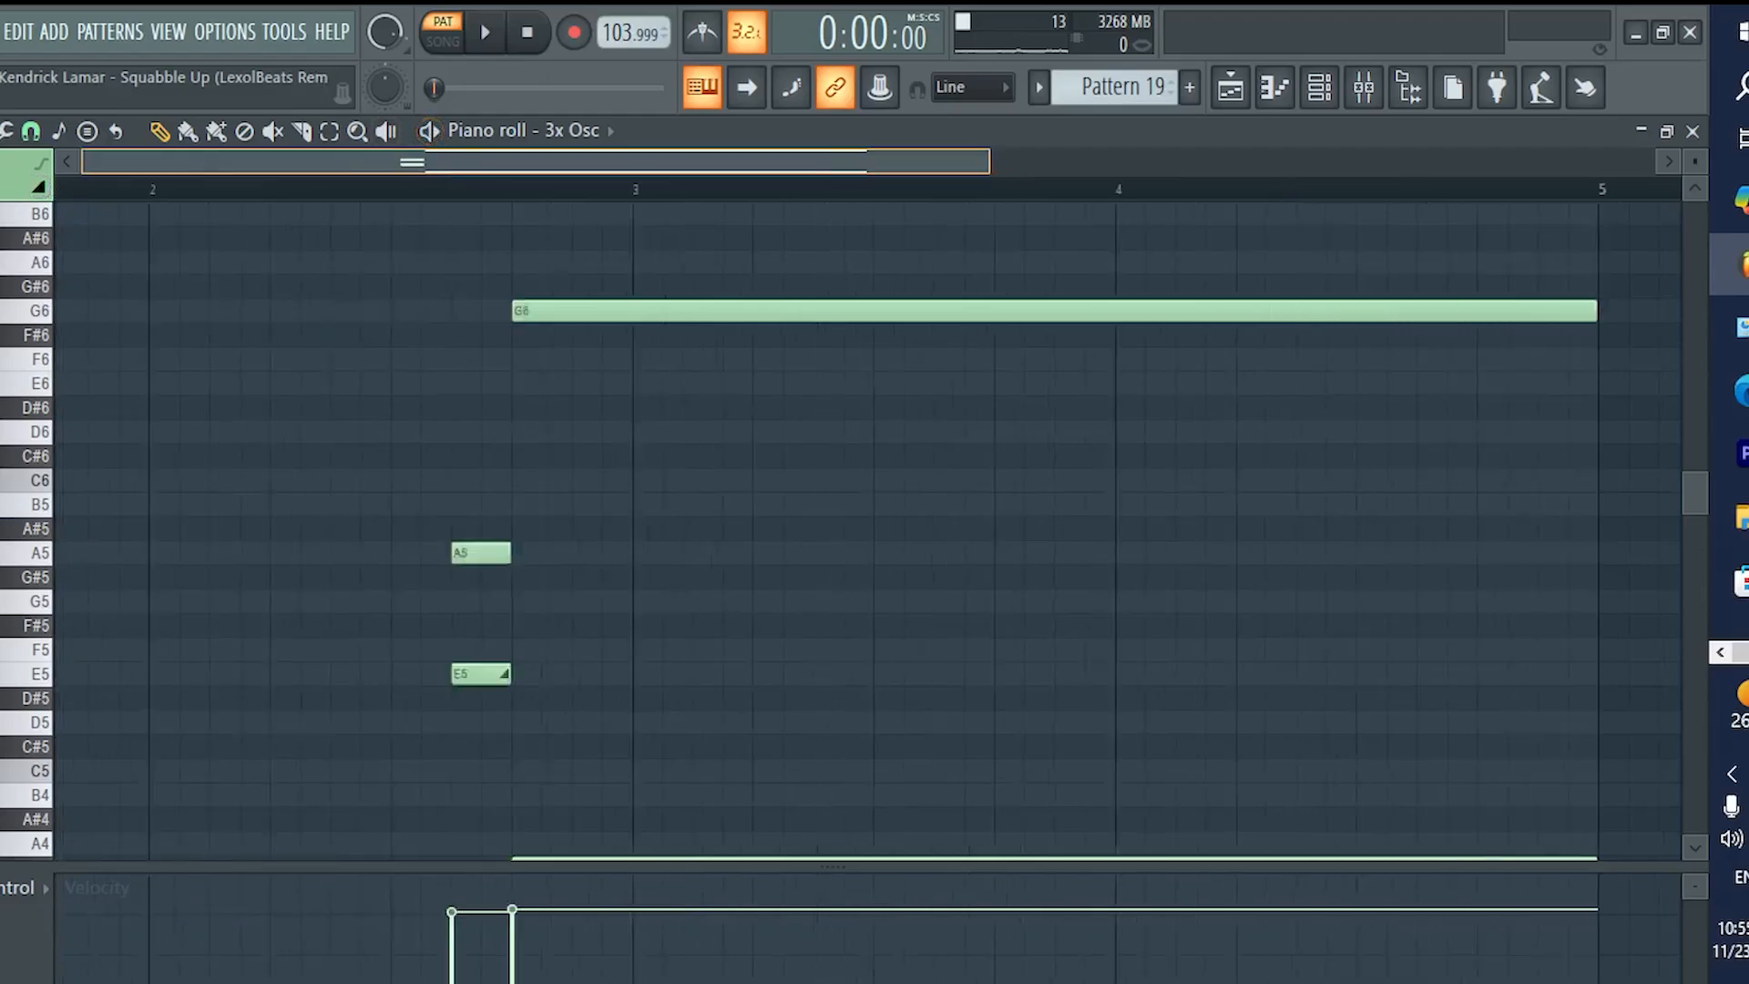
pyautogui.click(630, 311)
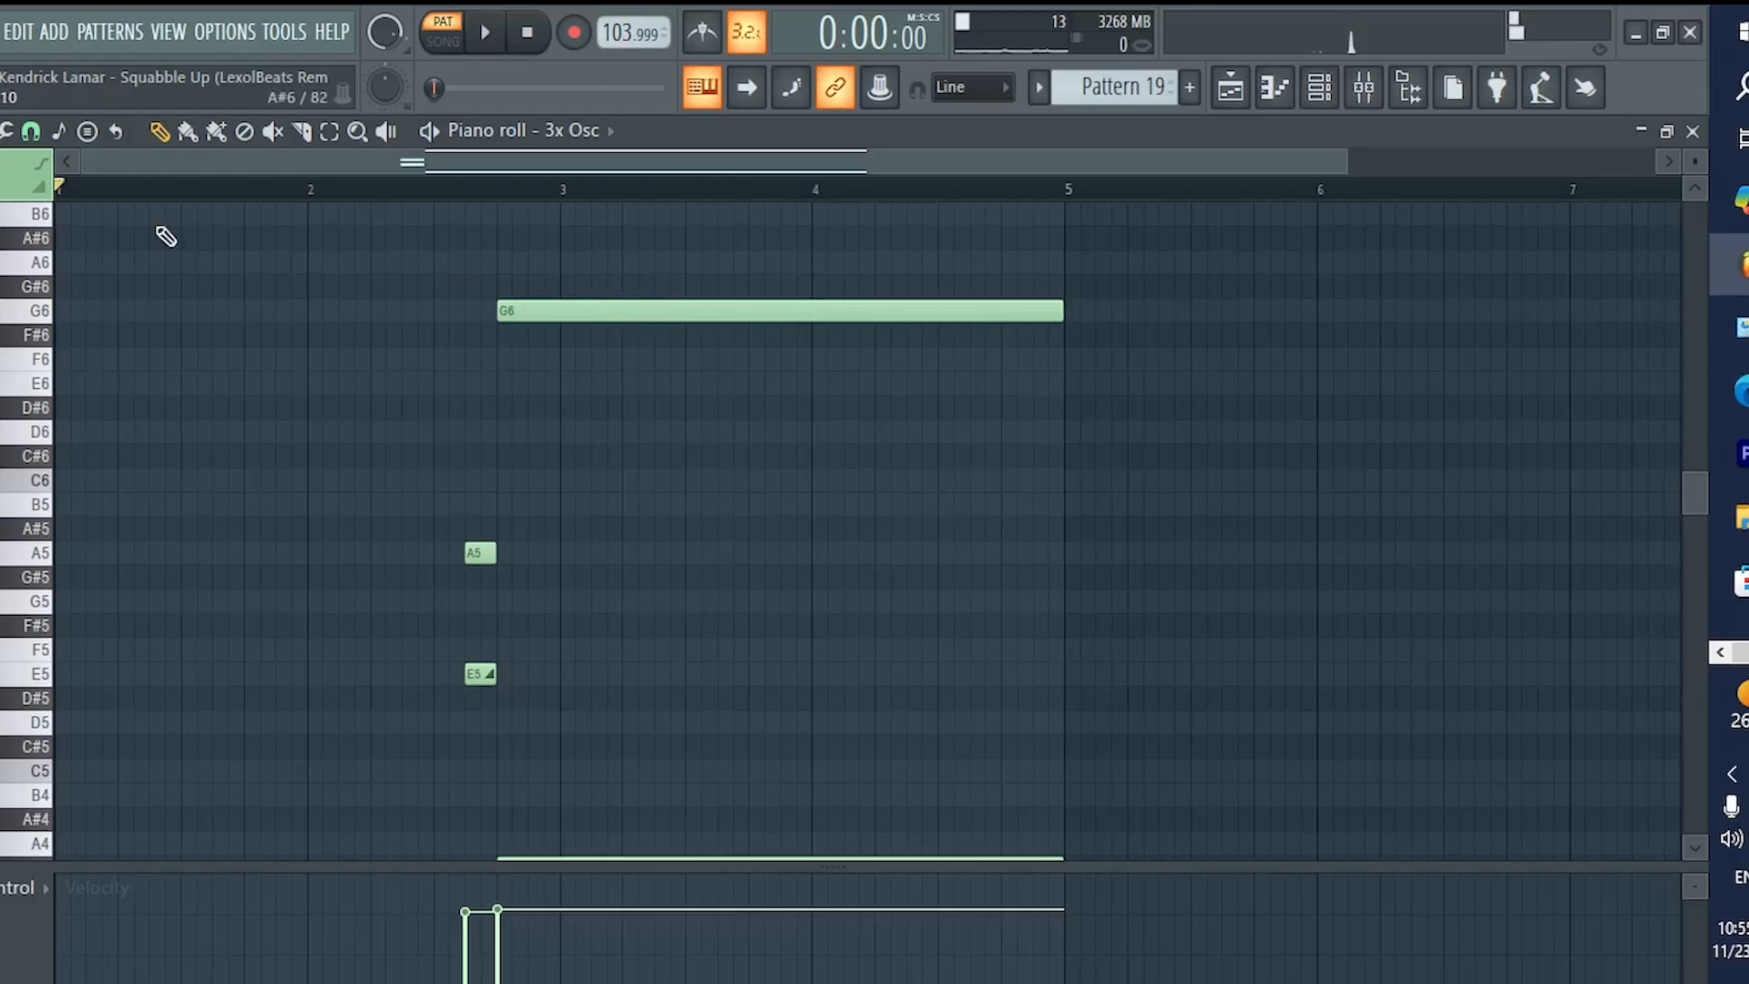
pyautogui.scroll(-4, 513, 461)
pyautogui.scroll(-1, 586, 538)
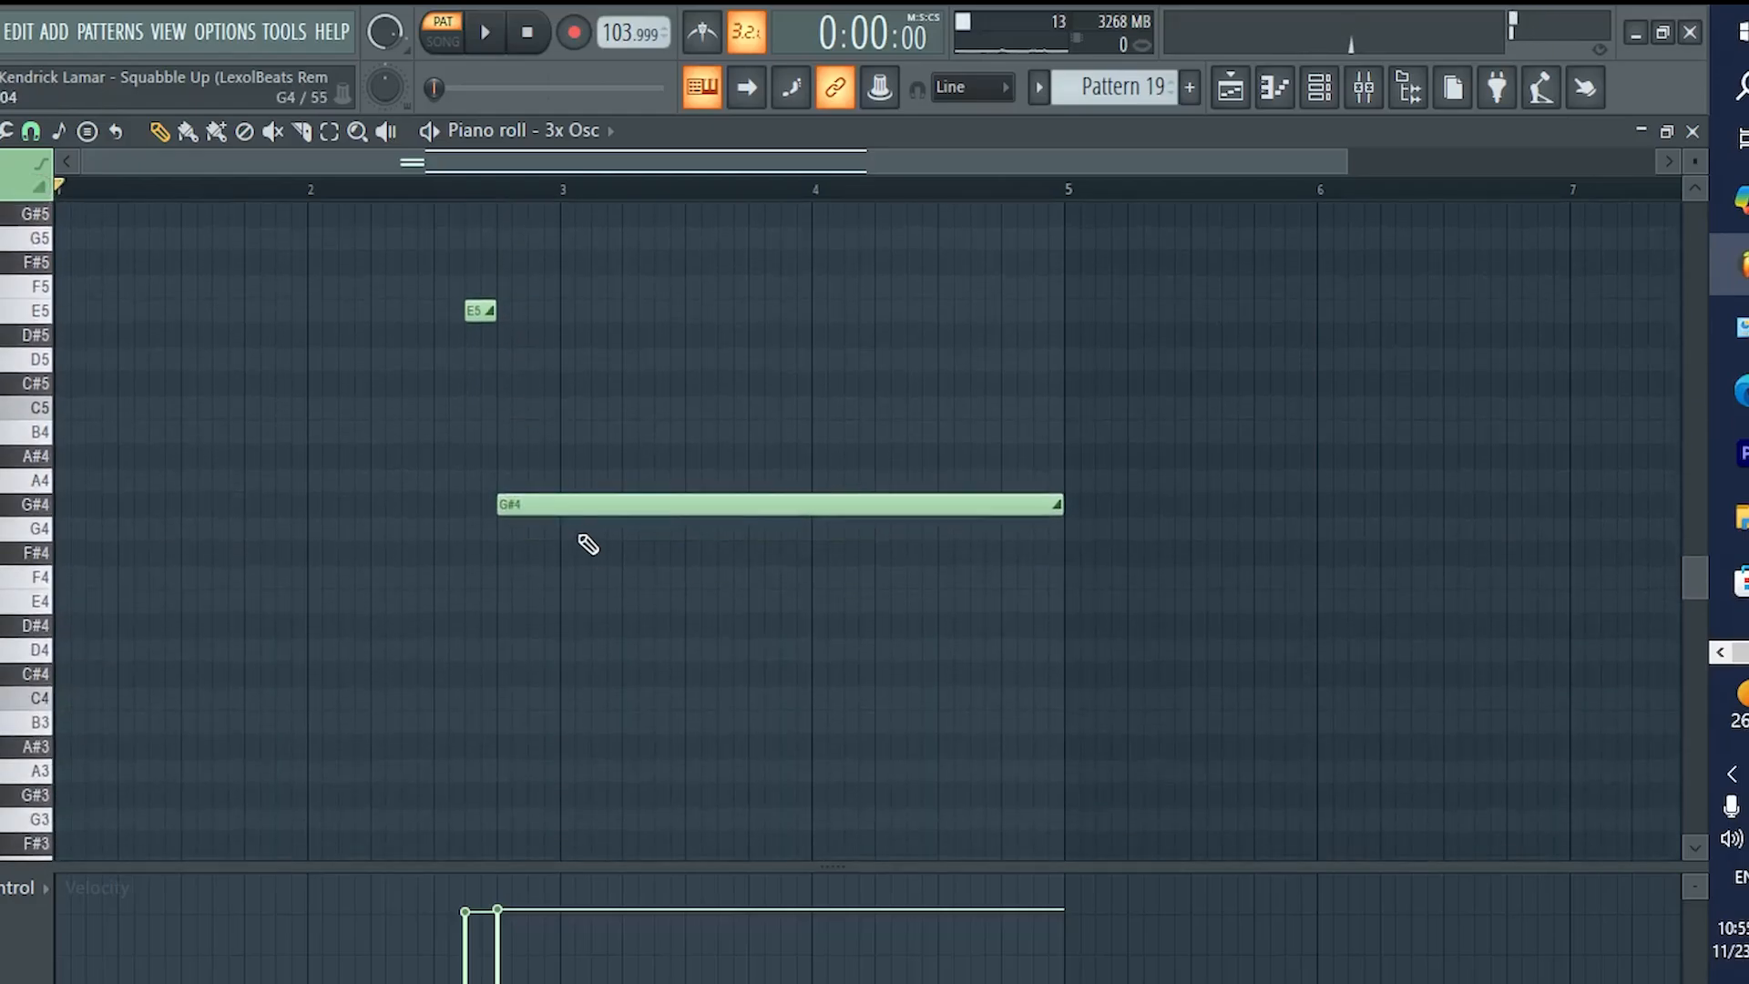
pyautogui.scroll(4, 554, 477)
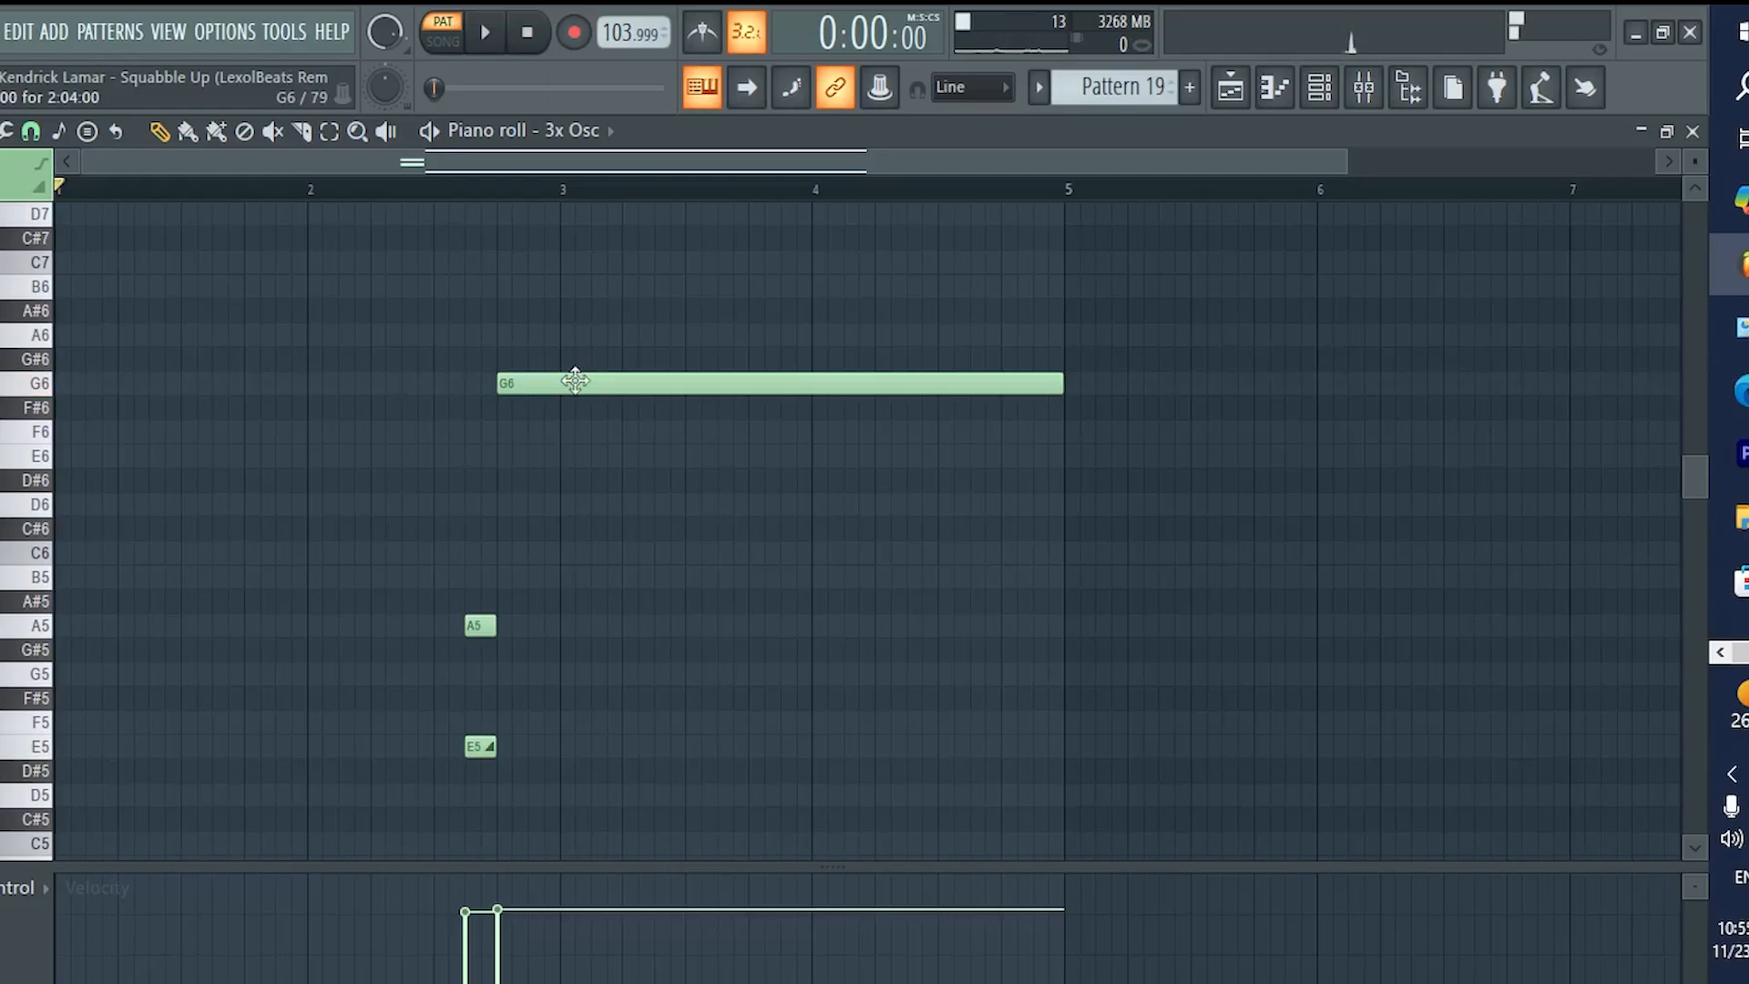
pyautogui.scroll(-4, 590, 388)
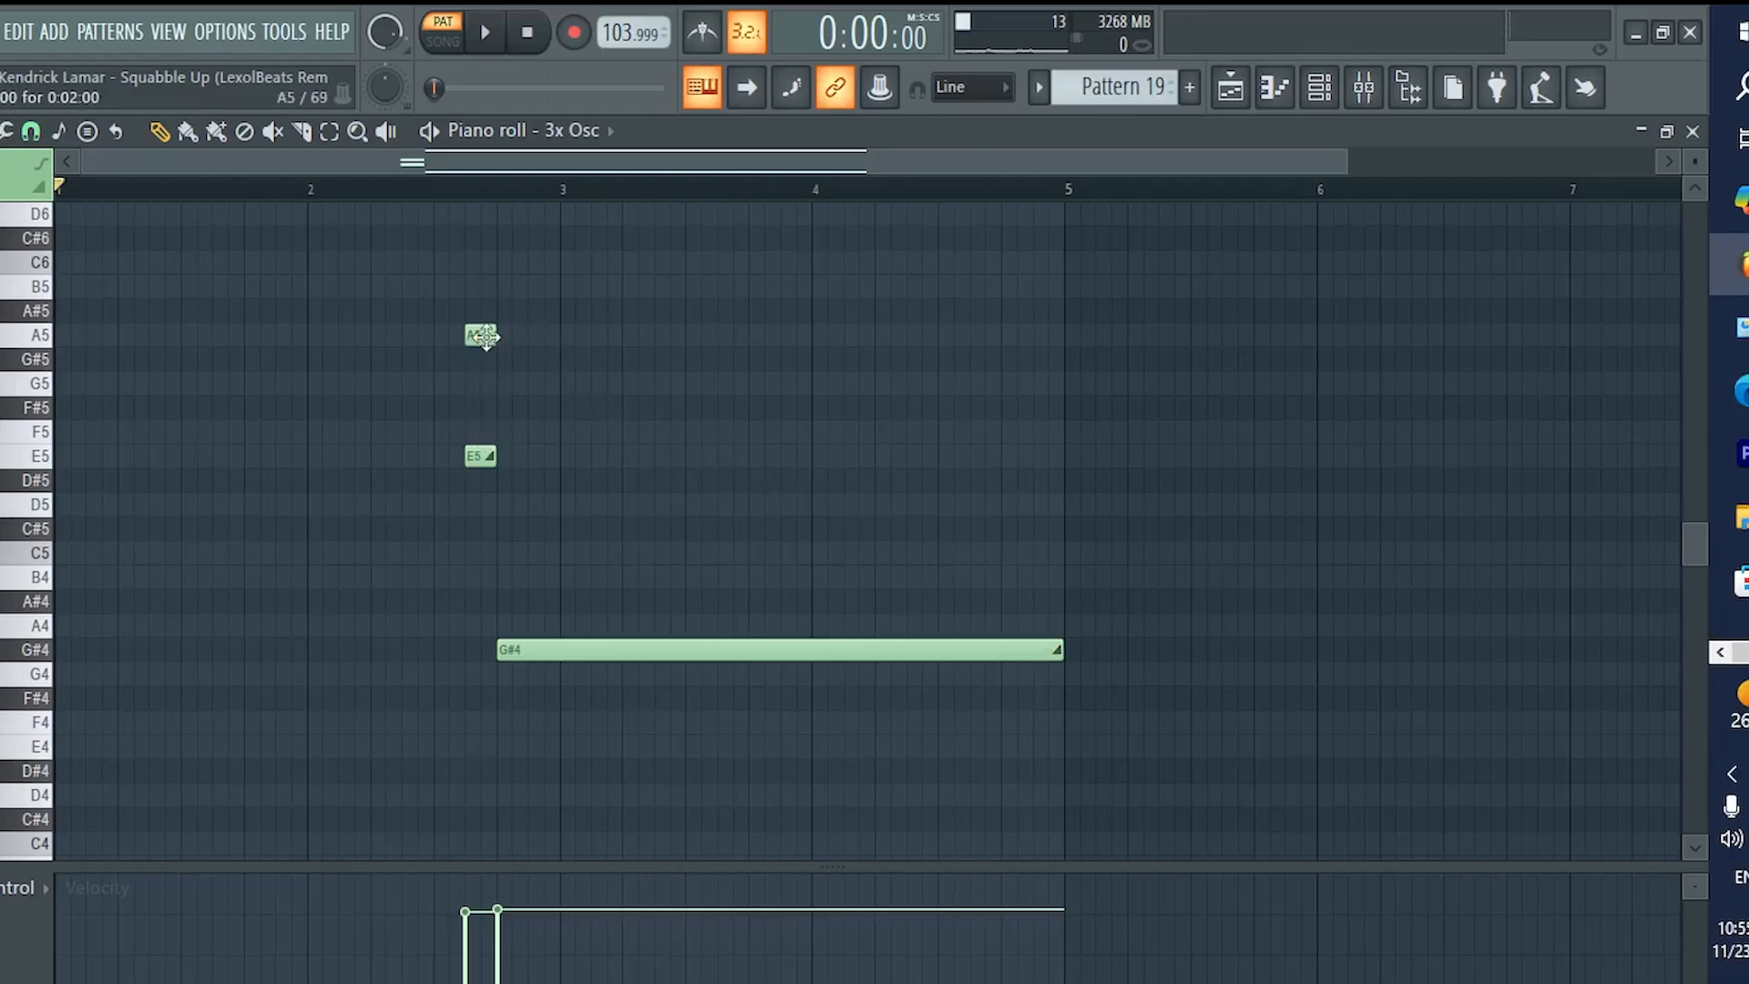
# Check the A5 note's properties, and play Pattern 19 from where the short A5 and E5 notes start.
pyautogui.doubleClick(484, 336)
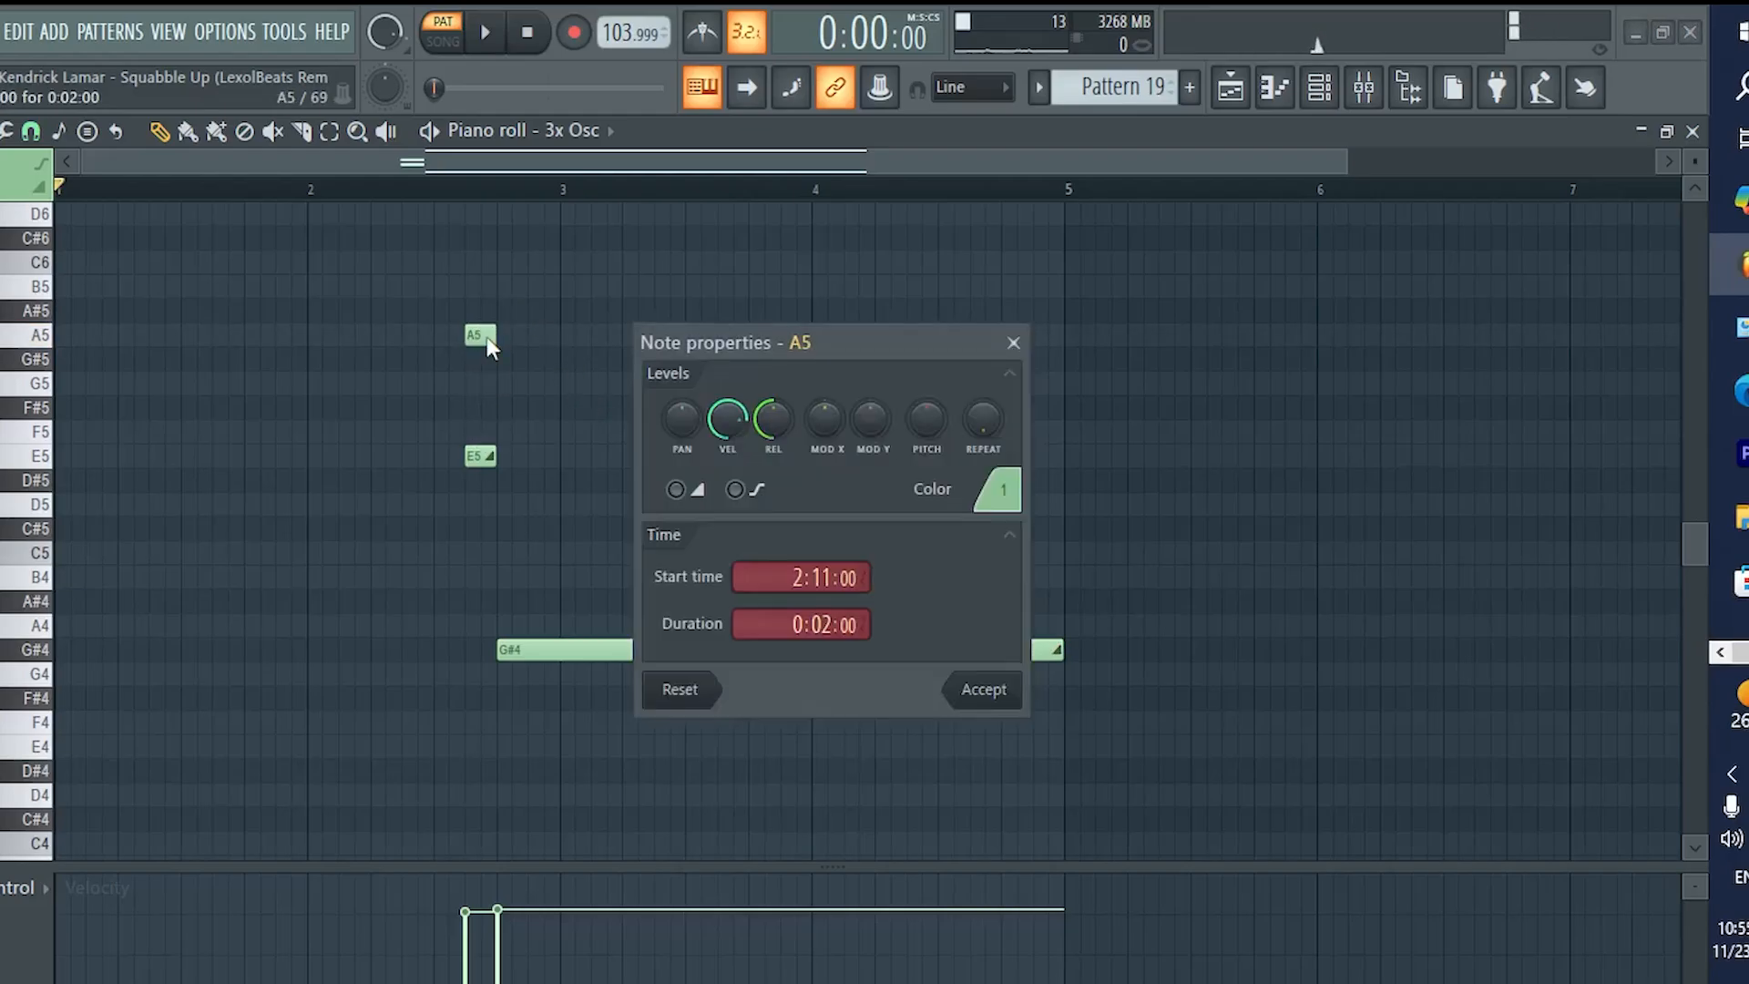
pyautogui.click(1011, 342)
pyautogui.click(468, 188)
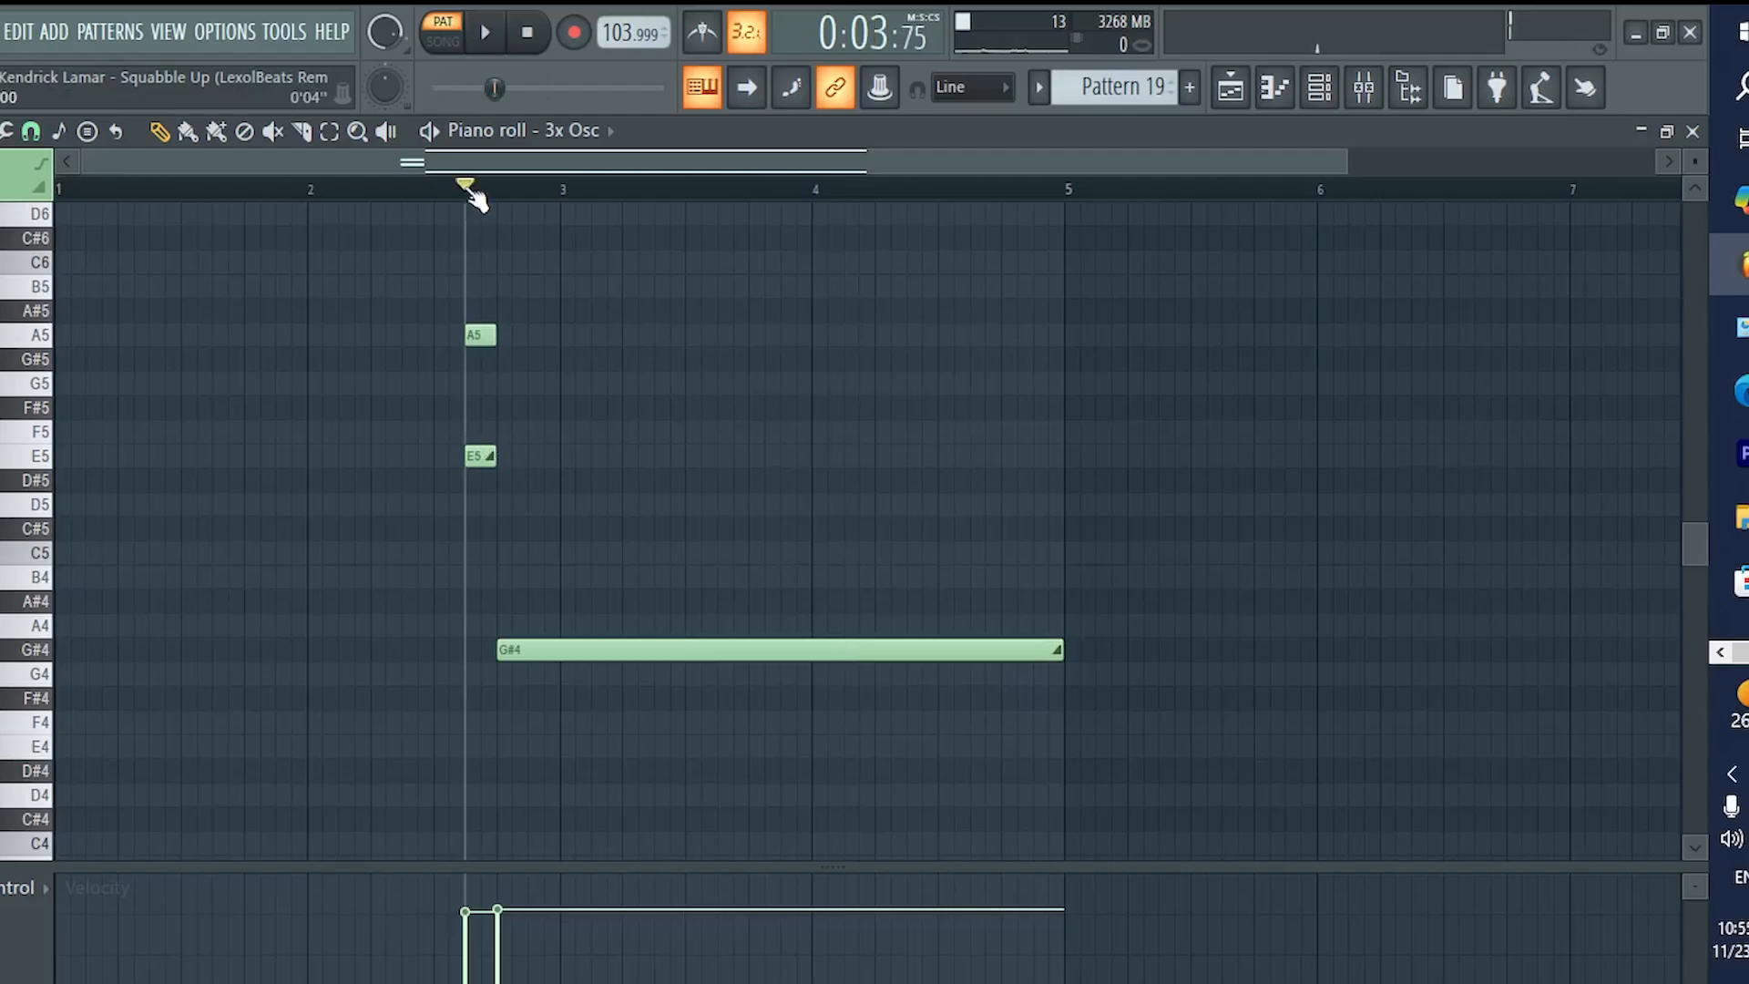
pyautogui.press('space')
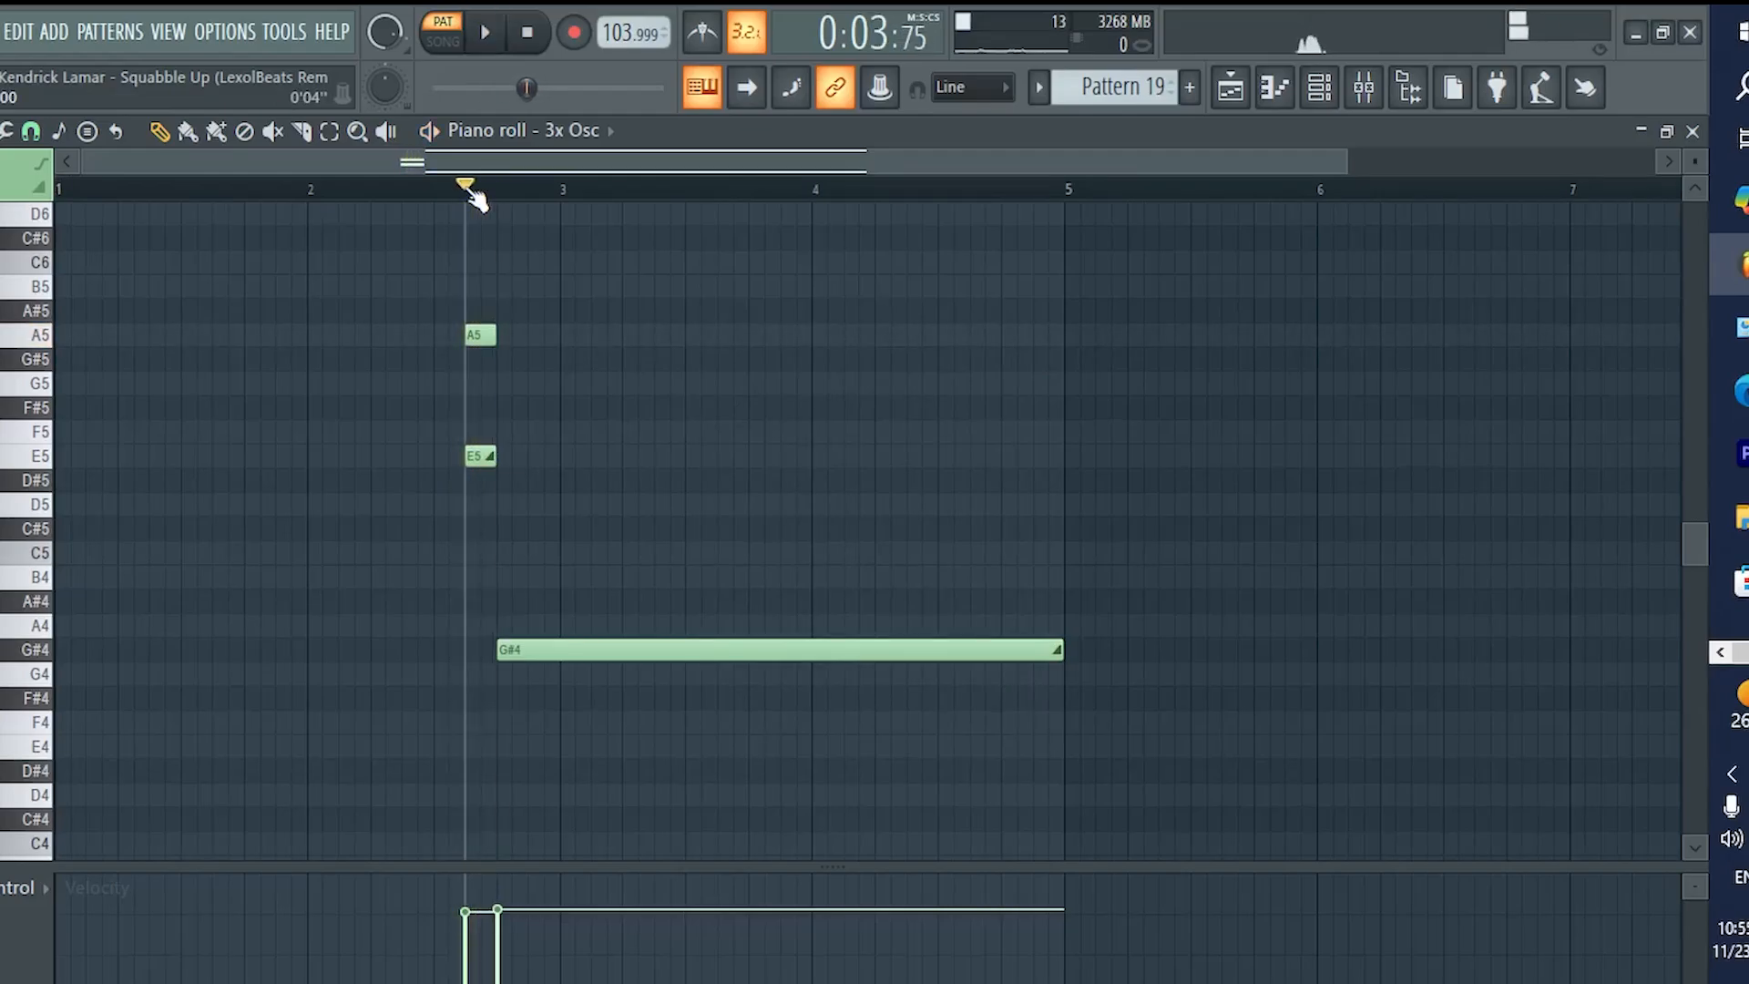
# Compare the long G6 note with the G#4 slide note and replay Pattern 19 from the same position.
pyautogui.scroll(5, 578, 613)
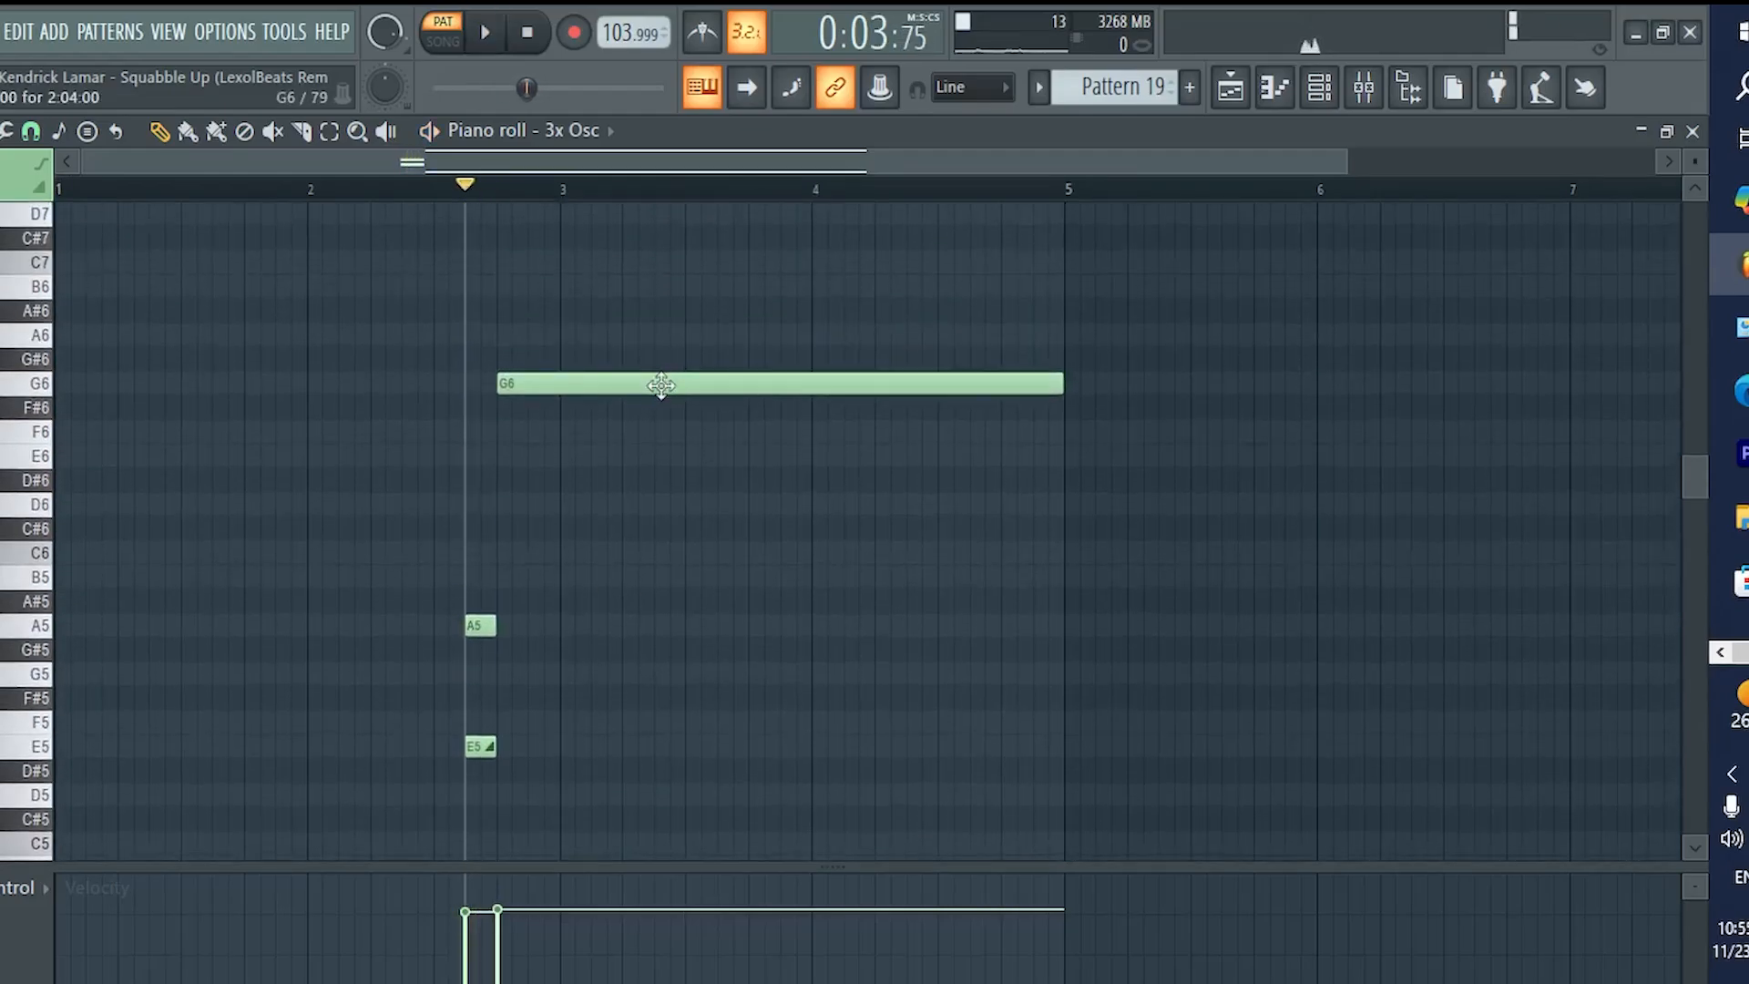
pyautogui.moveTo(661, 386); pyautogui.dragTo(766, 488)
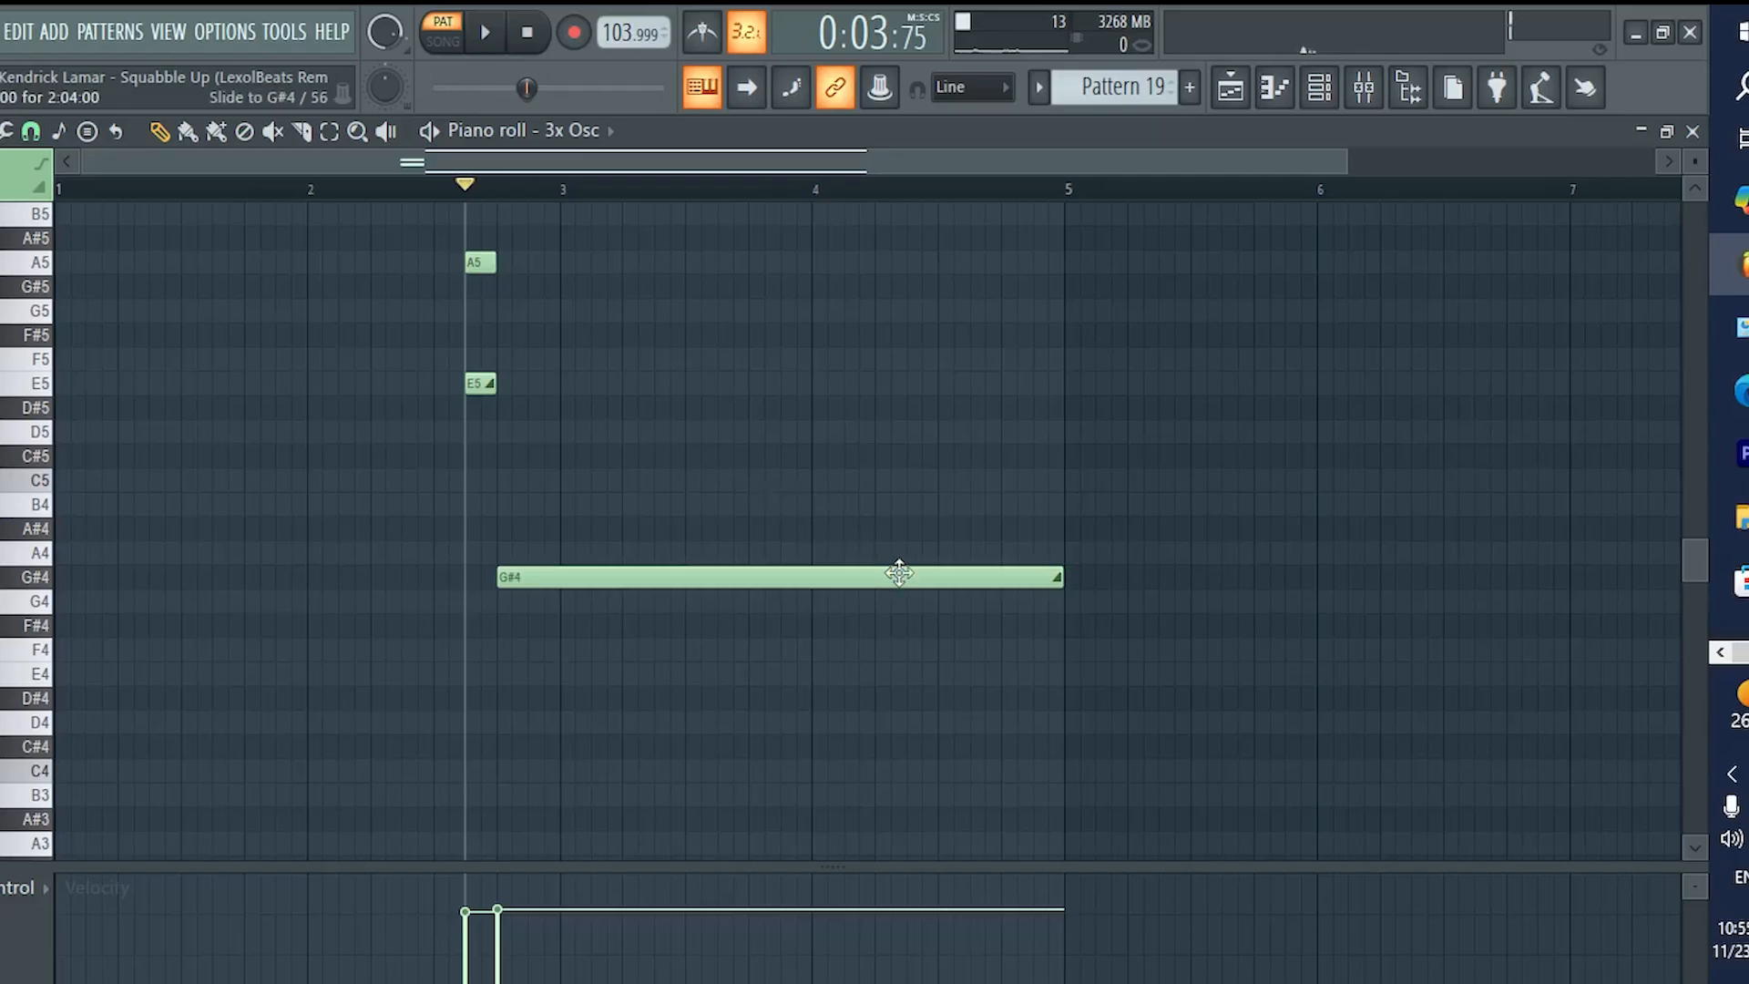
pyautogui.press('space')
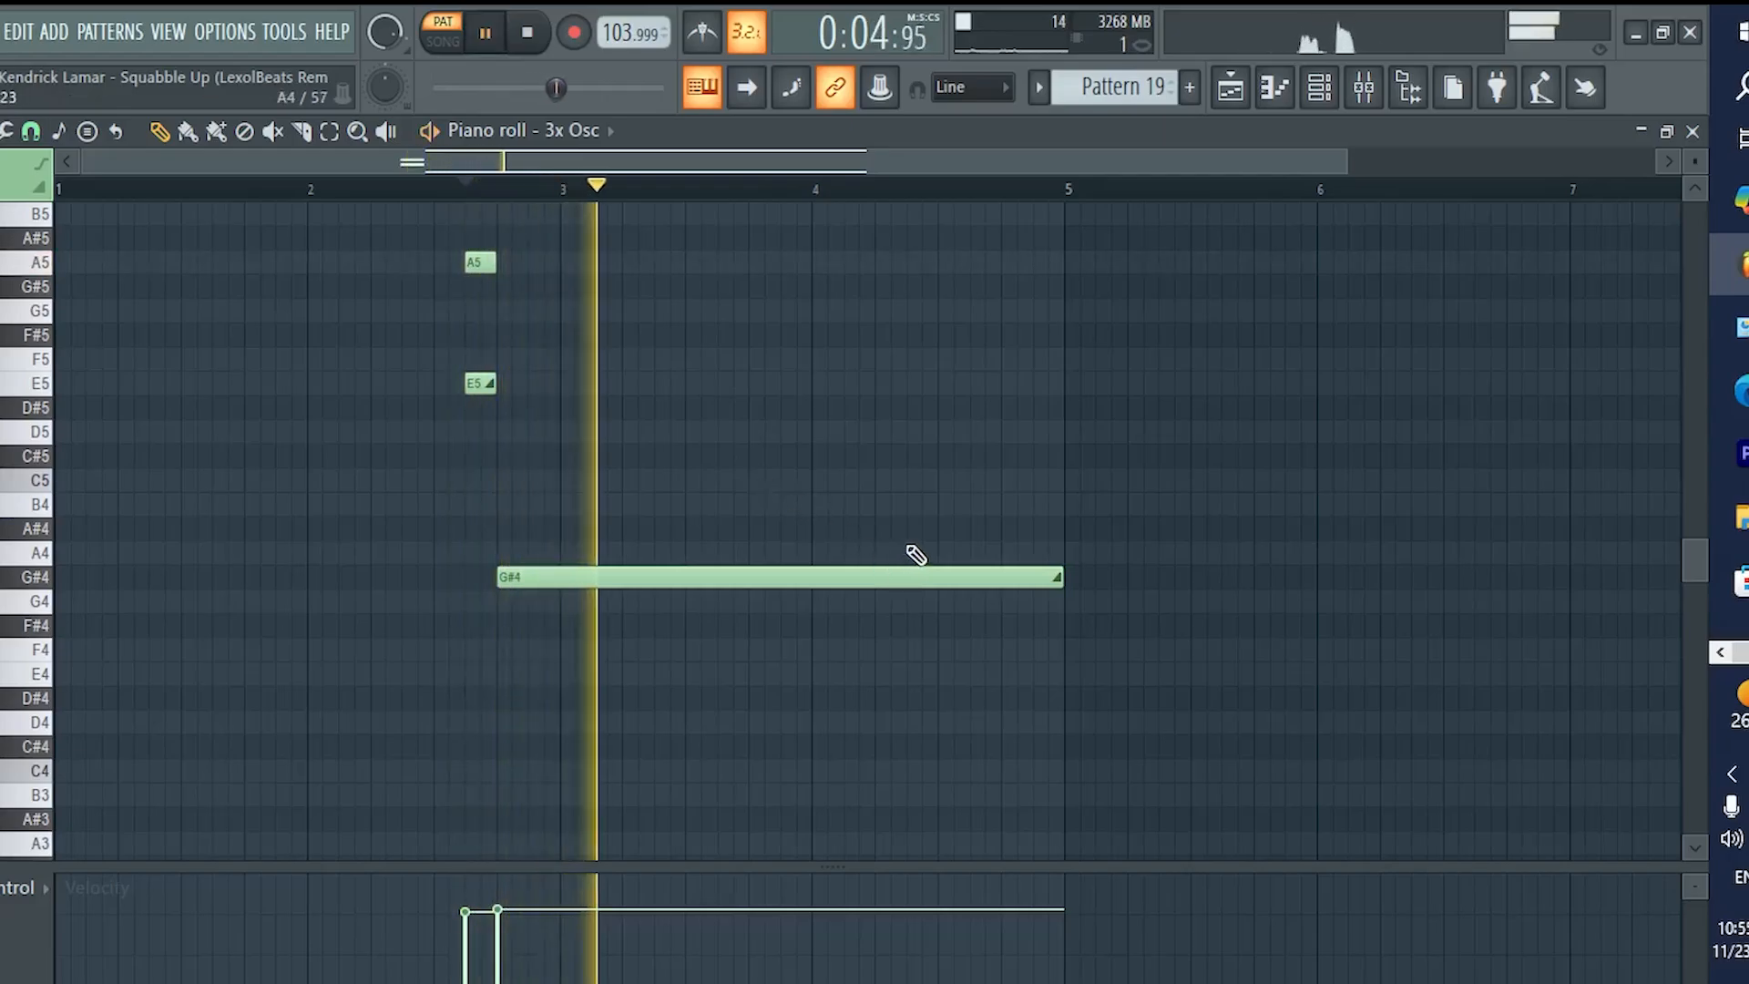
pyautogui.press('space')
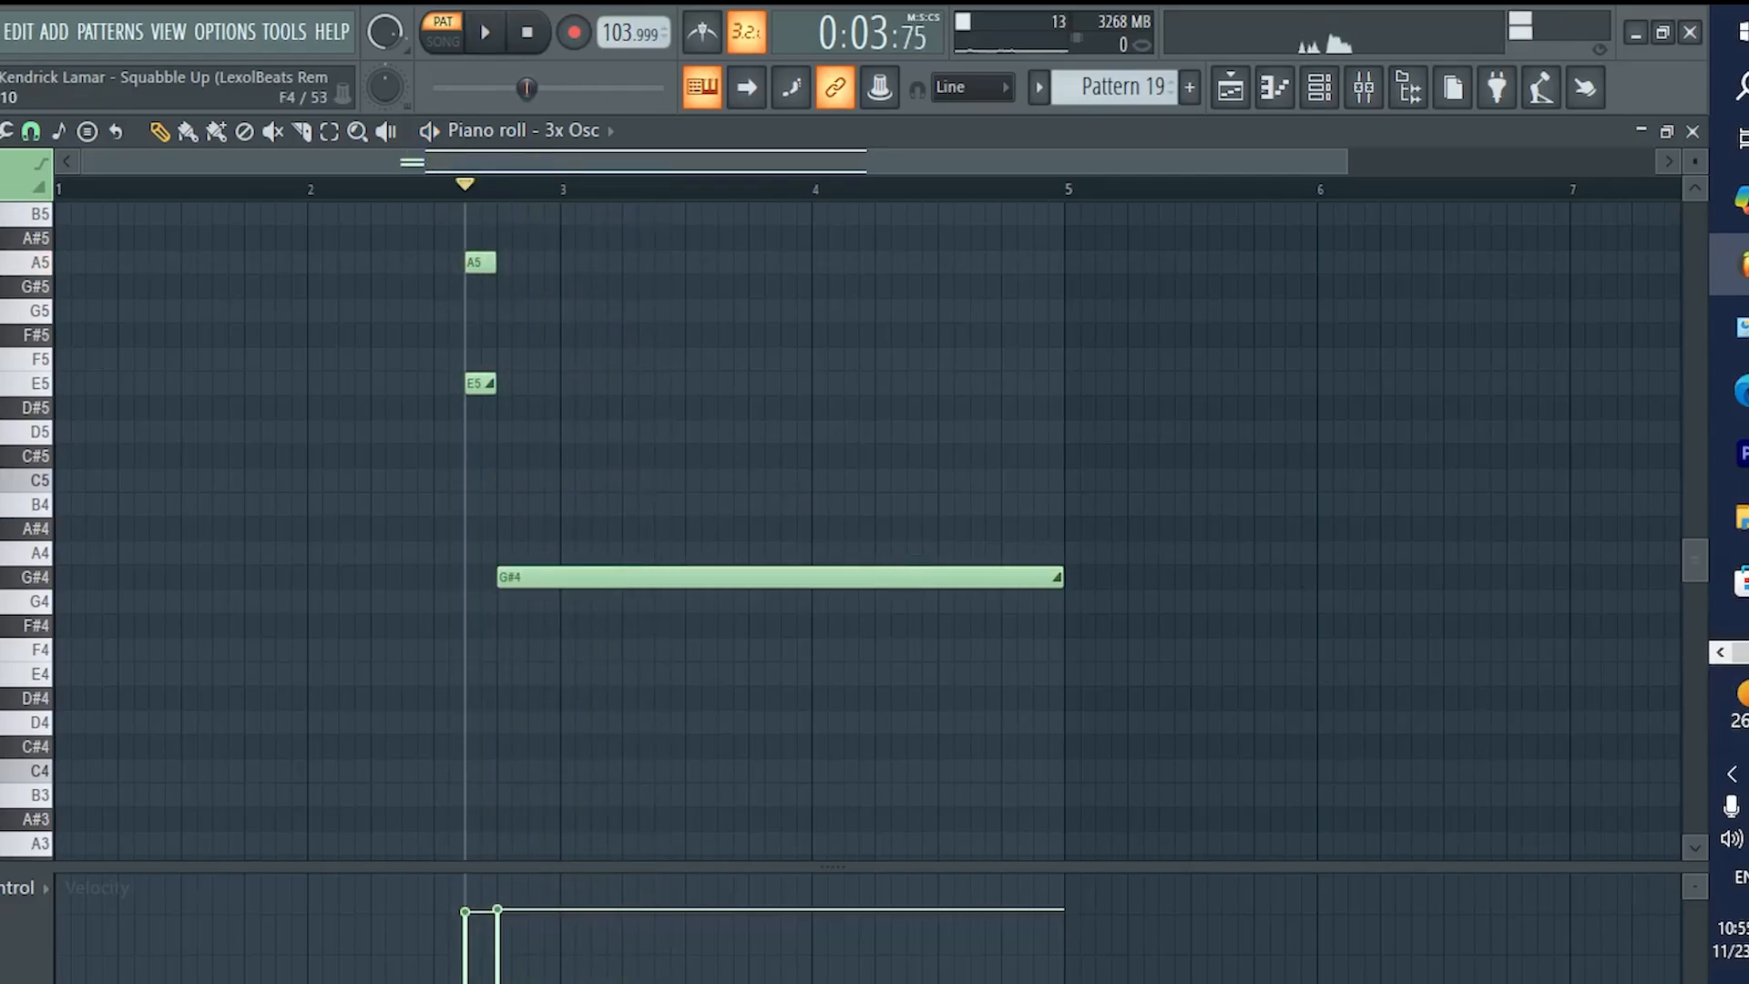
pyautogui.moveTo(1746, 754); pyautogui.dragTo(654, 847)
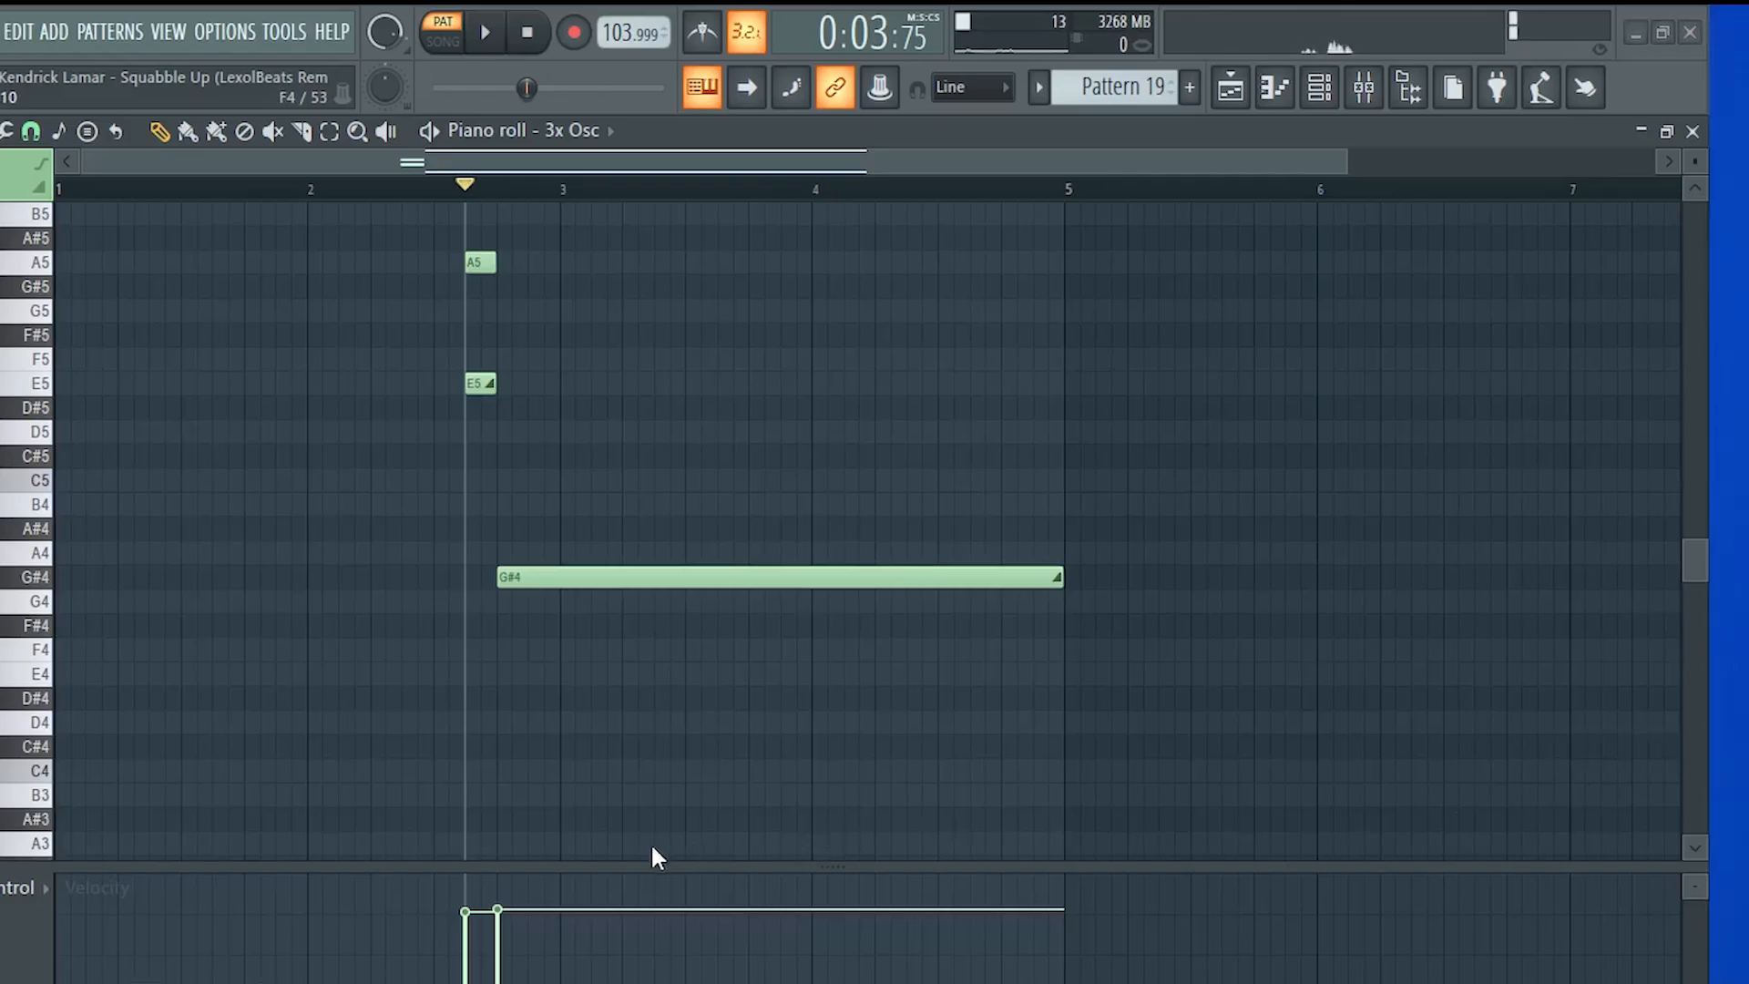
# Return to the playlist and solo the 808 track.
pyautogui.click(1241, 100)
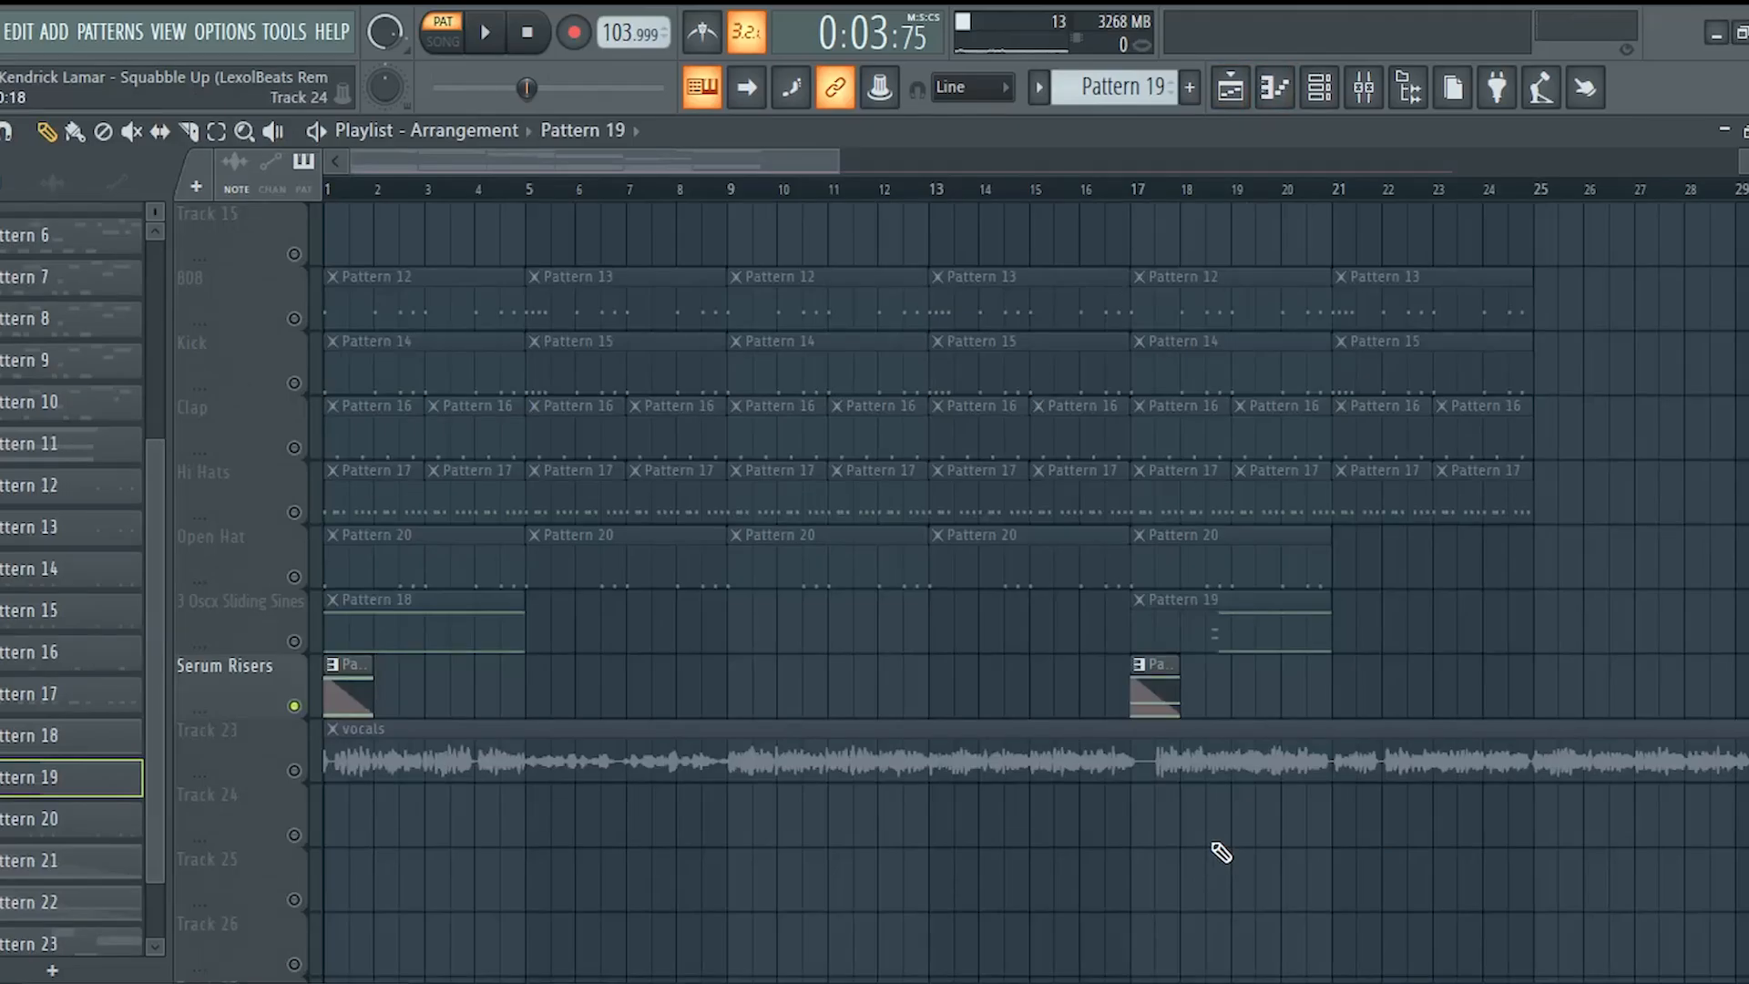
pyautogui.scroll(6, 820, 698)
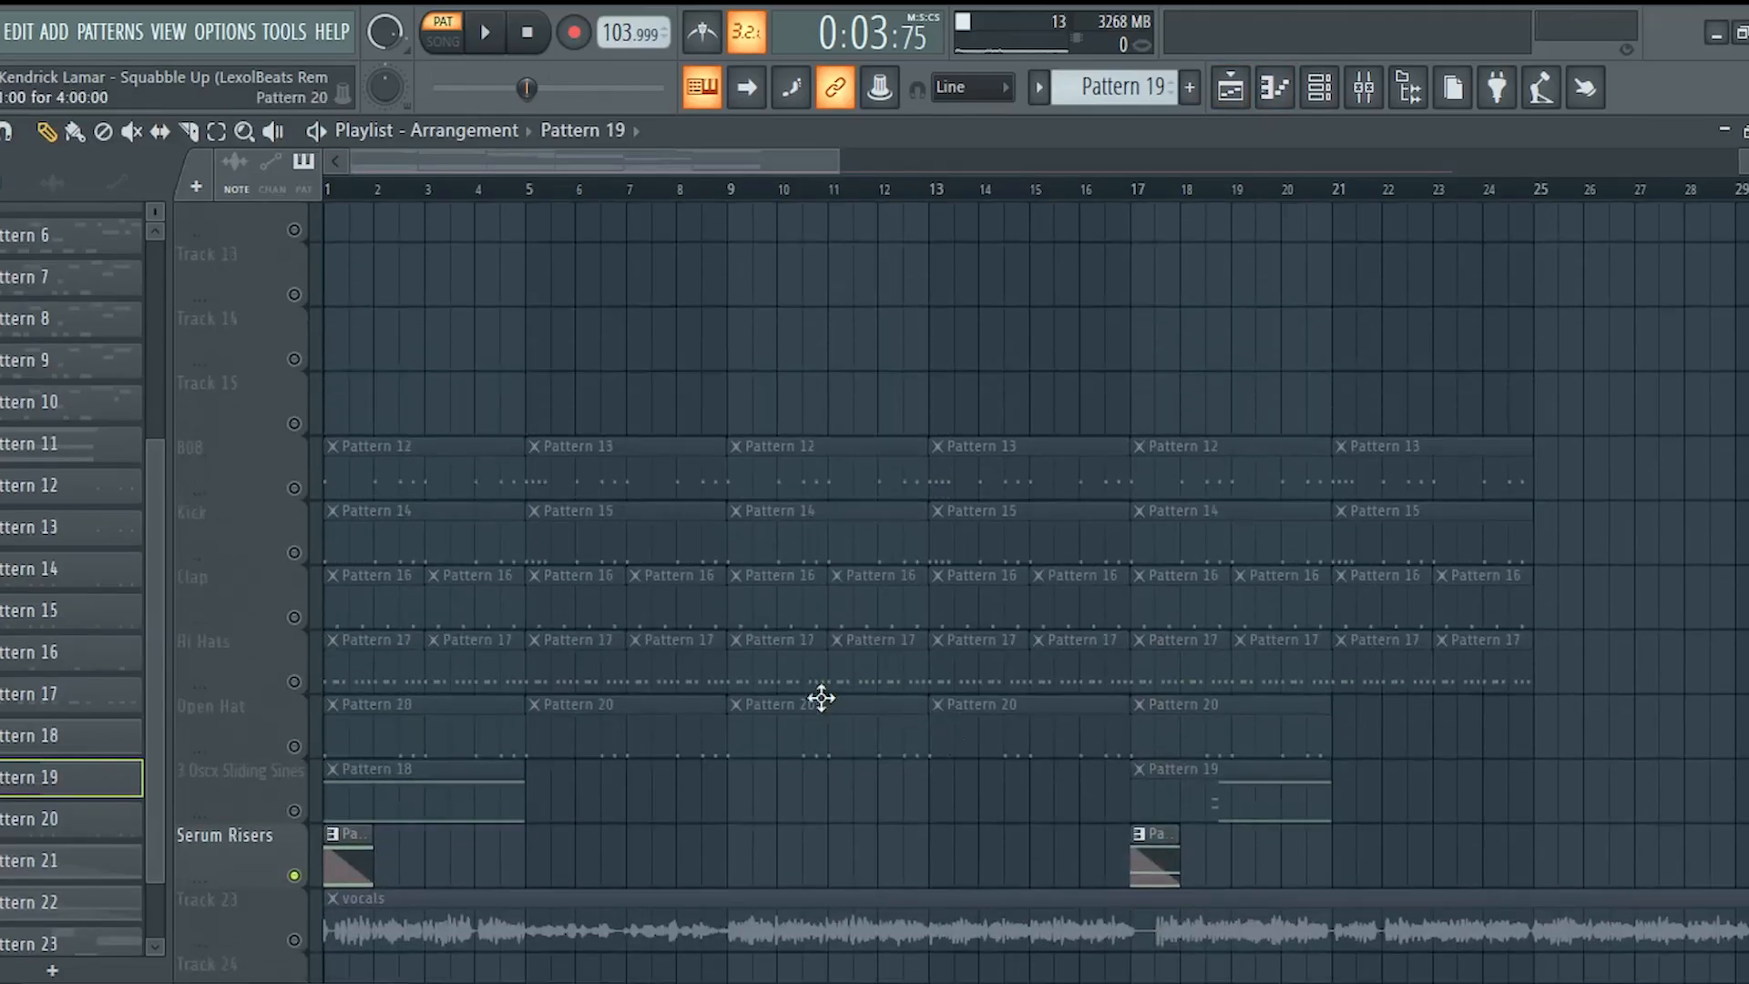
pyautogui.click(294, 705)
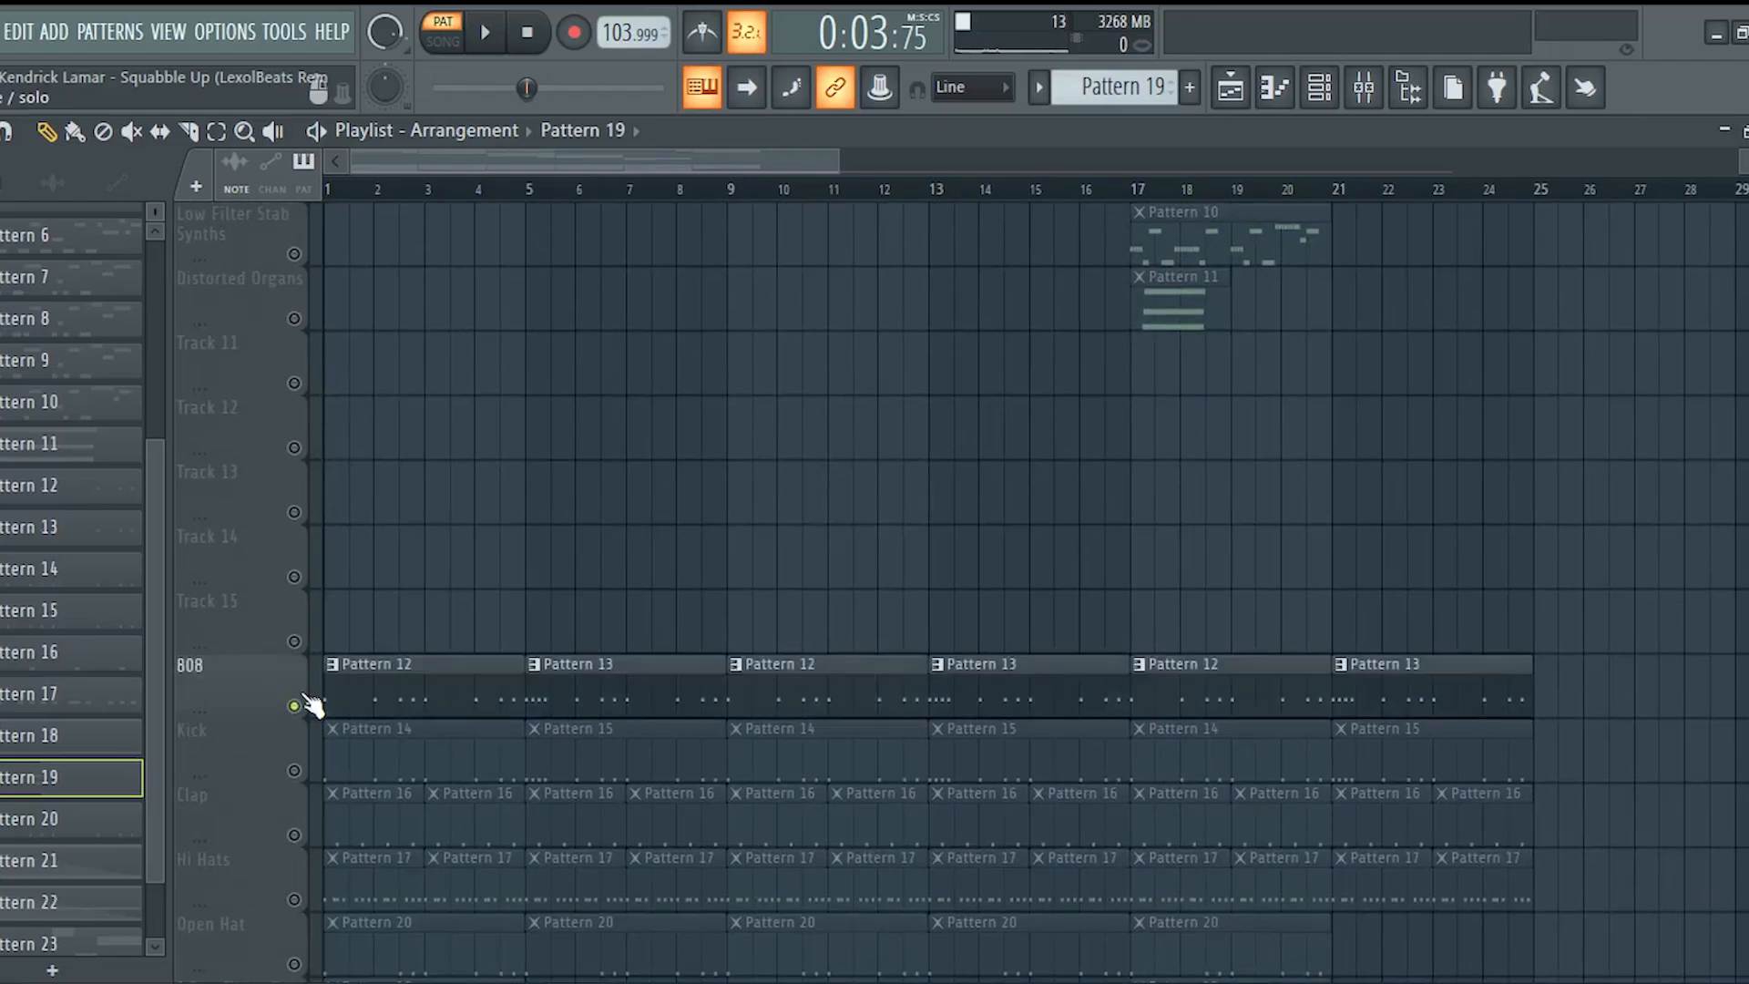
# Leave only the 808 track audible in the playlist and play it from the start of the arrangement.
pyautogui.click(294, 770)
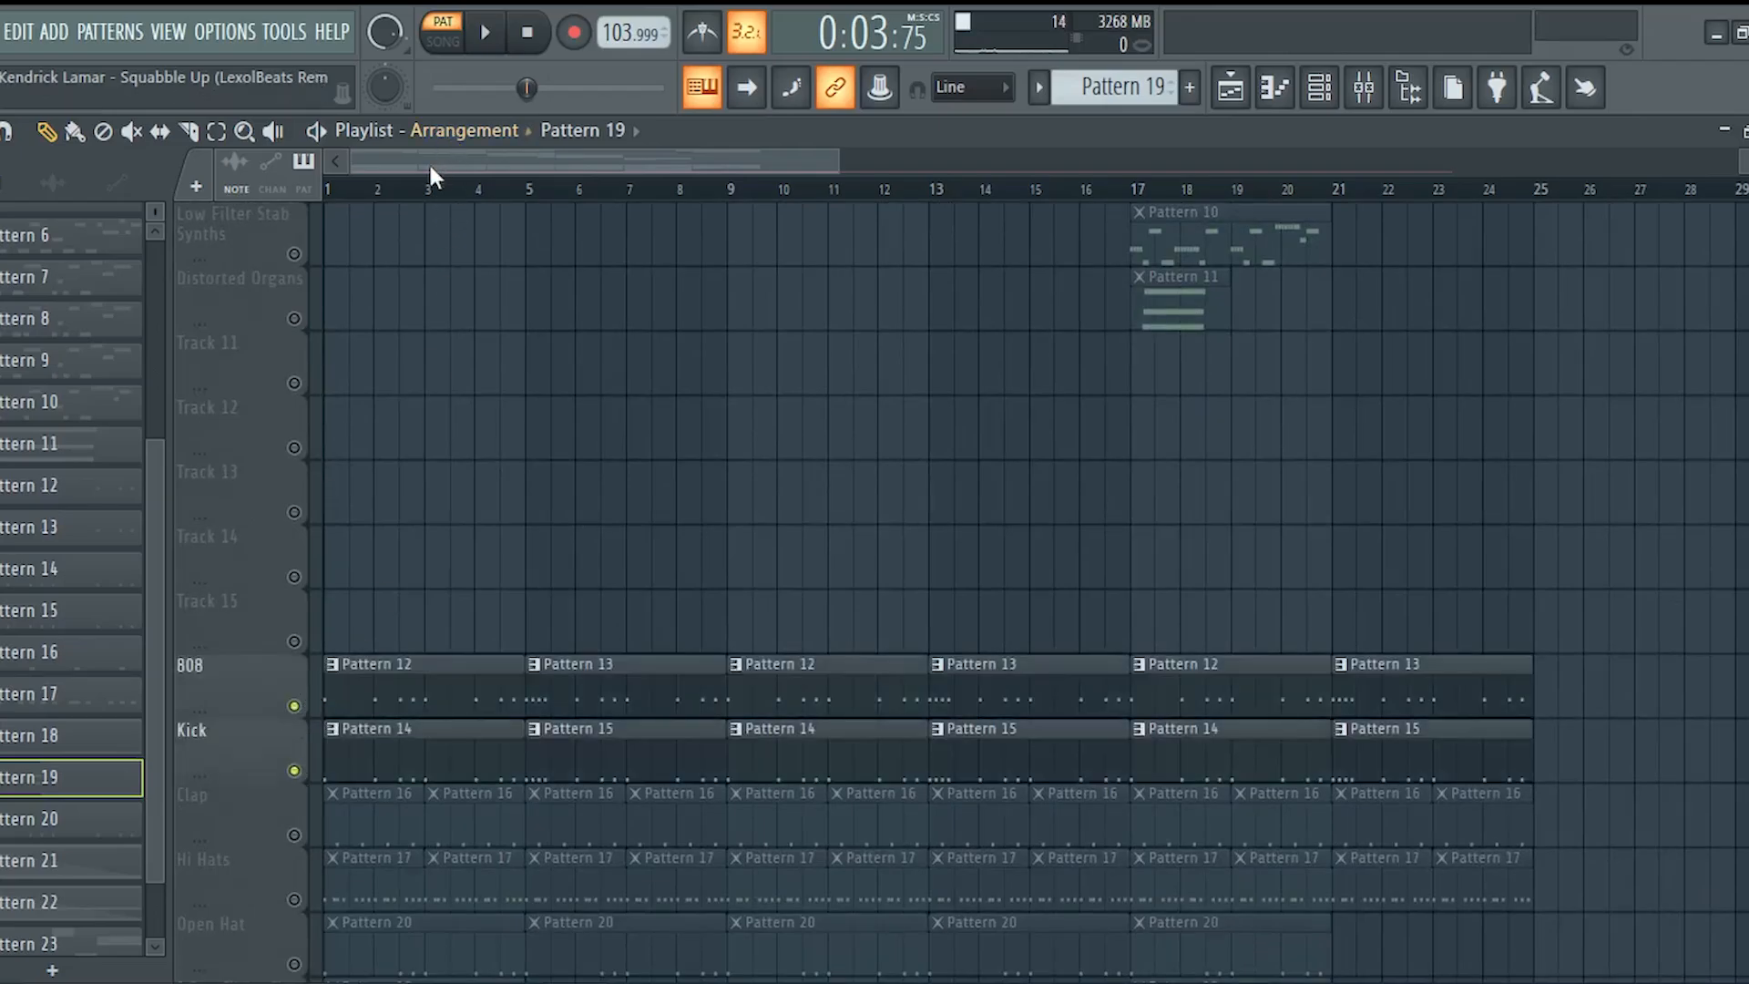
pyautogui.scroll(5, 429, 166)
pyautogui.scroll(-3, 387, 273)
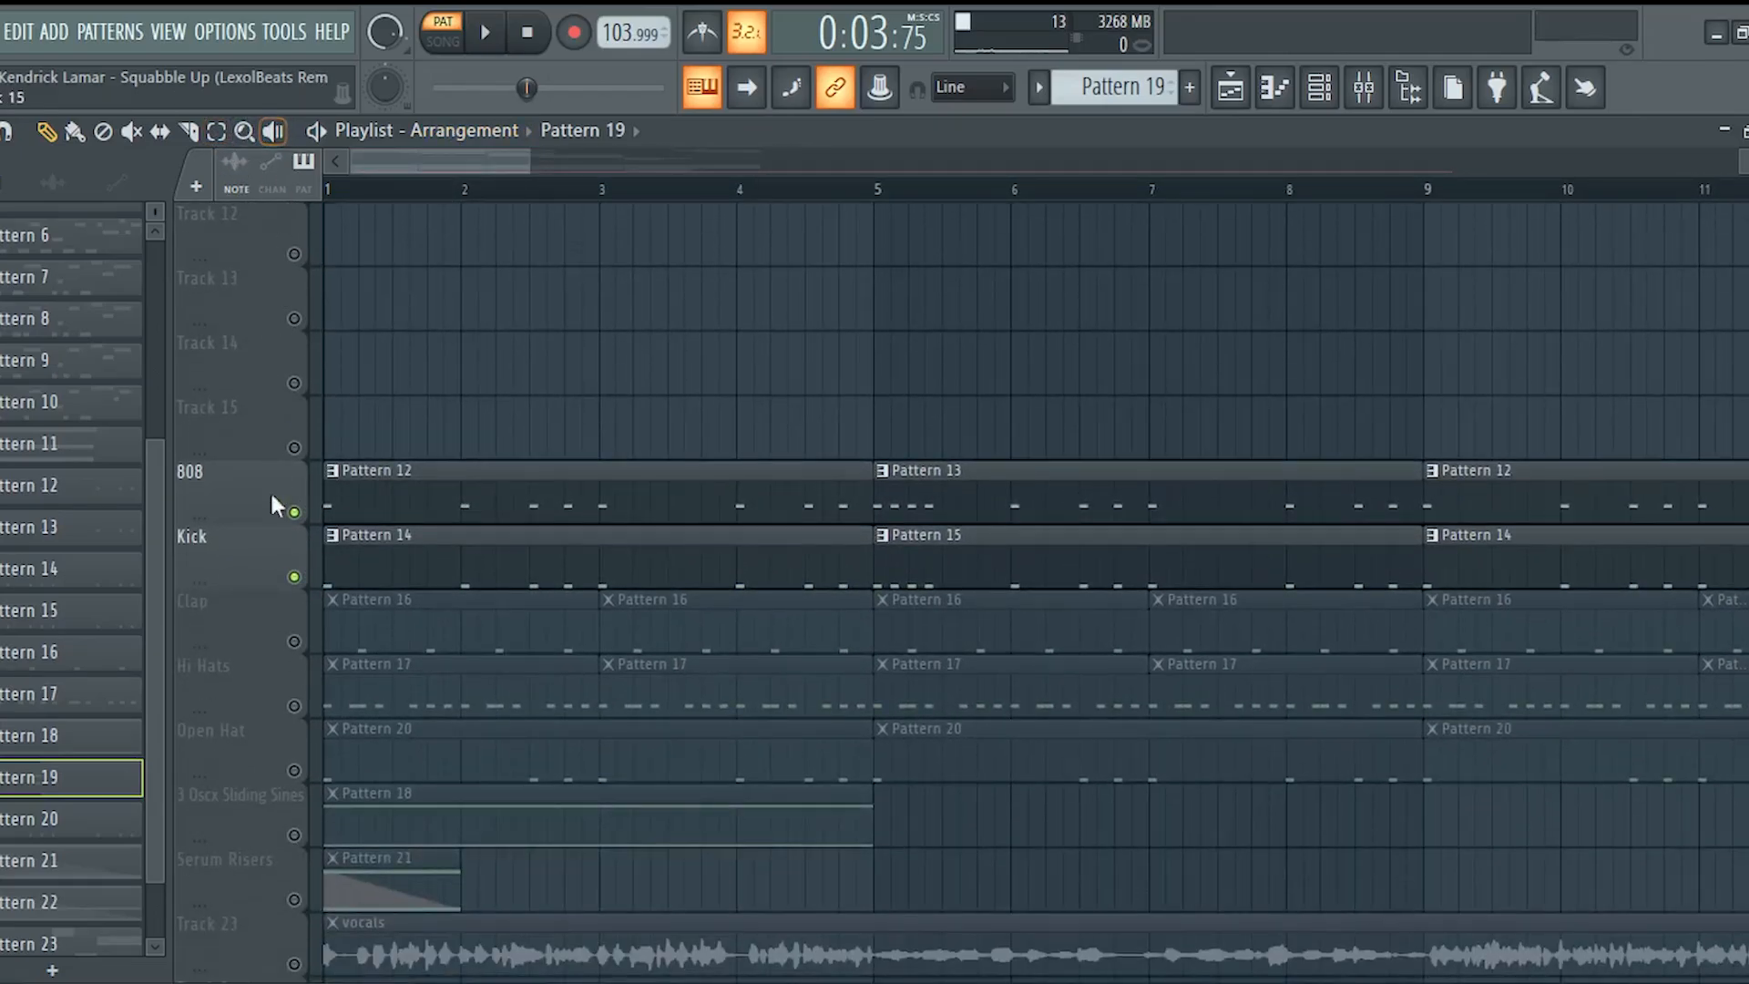
pyautogui.rightClick(307, 512)
pyautogui.rightClick(299, 512)
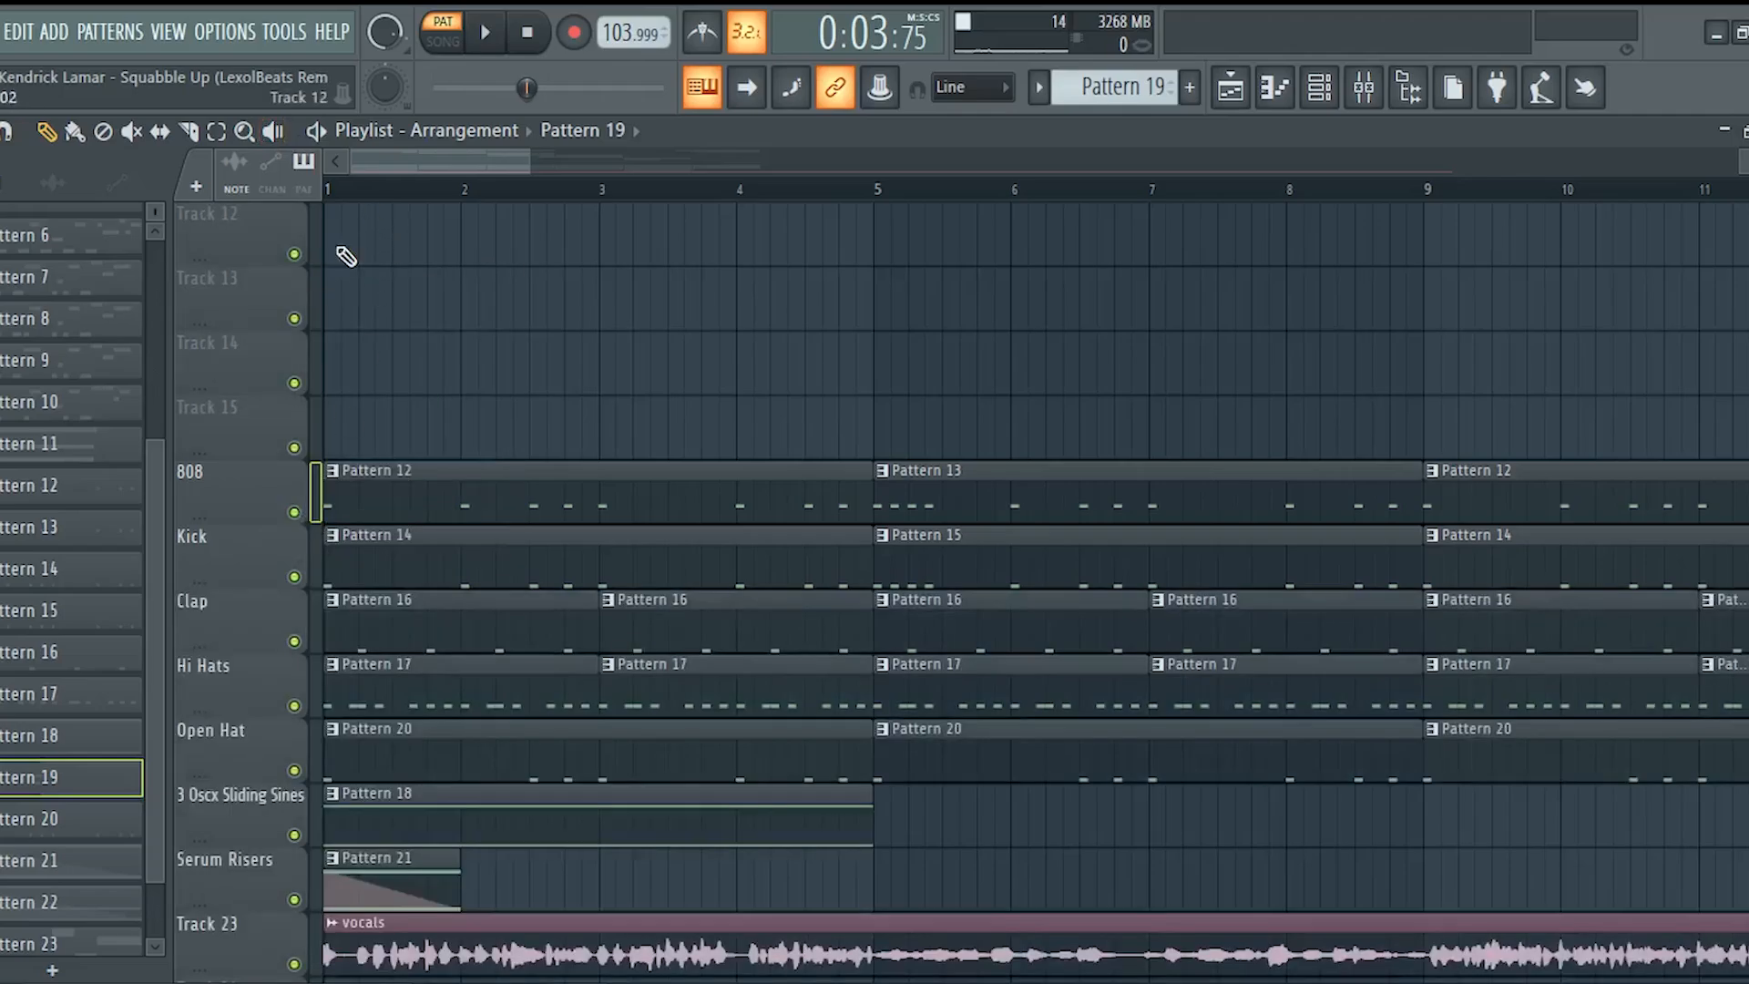
pyautogui.rightClick(310, 512)
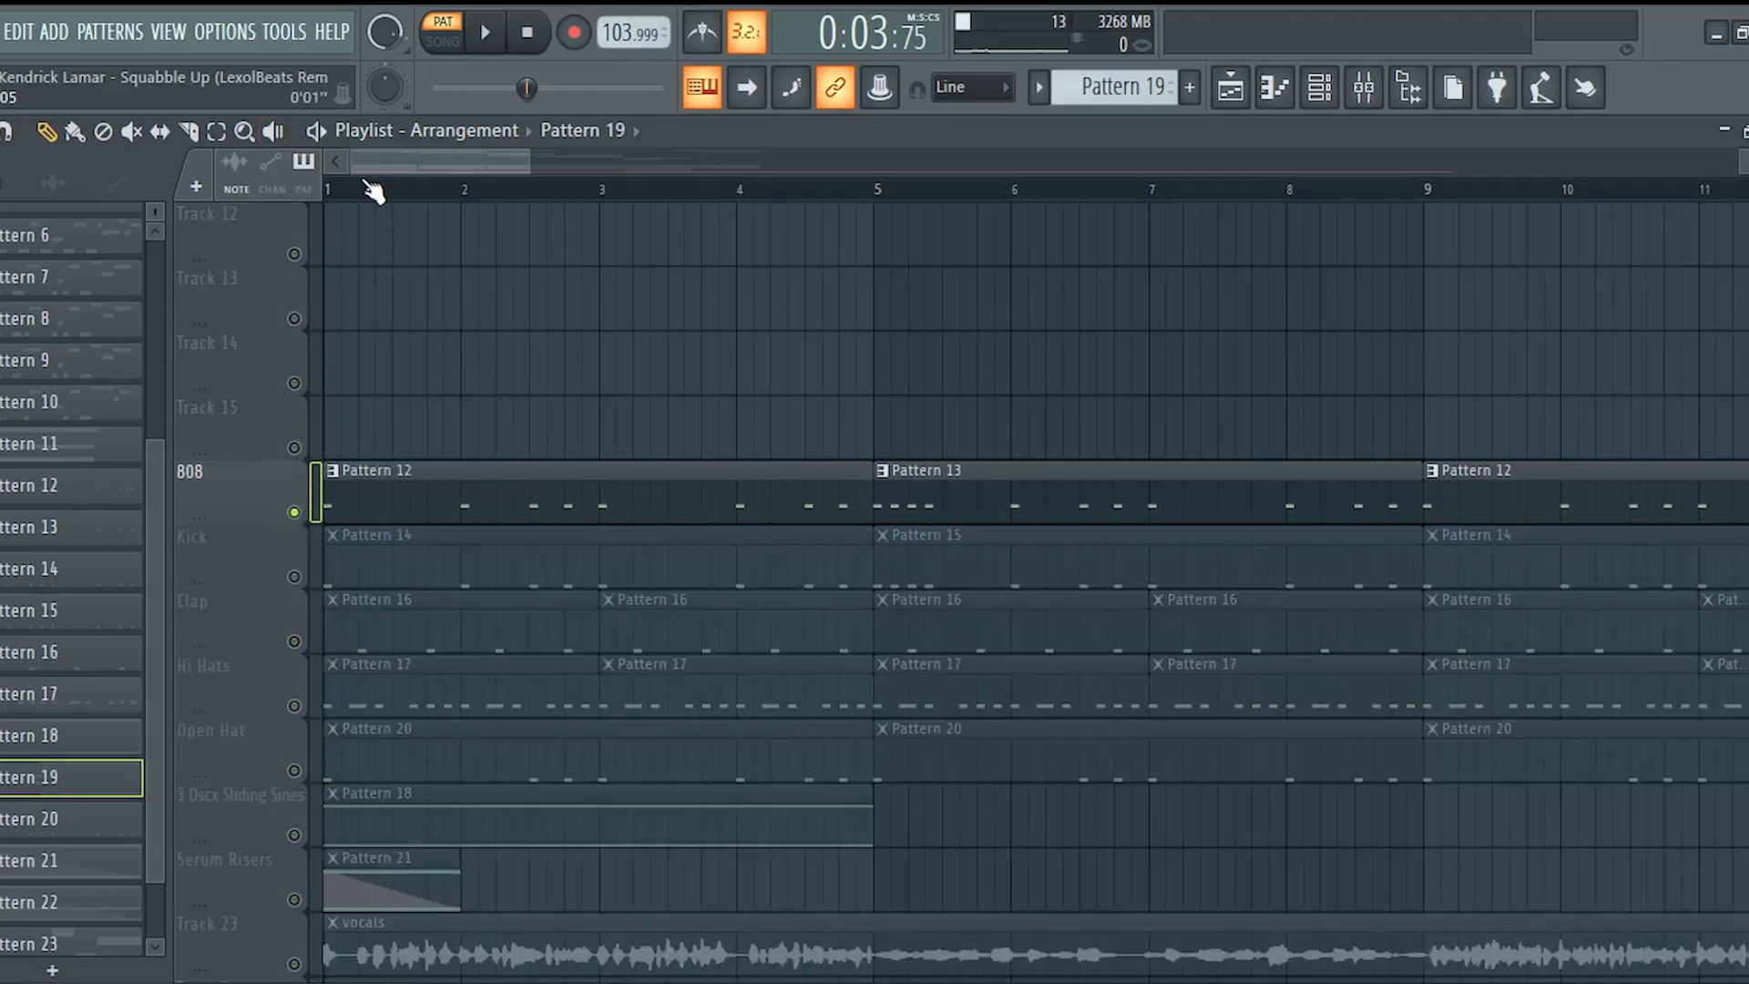
pyautogui.press('space')
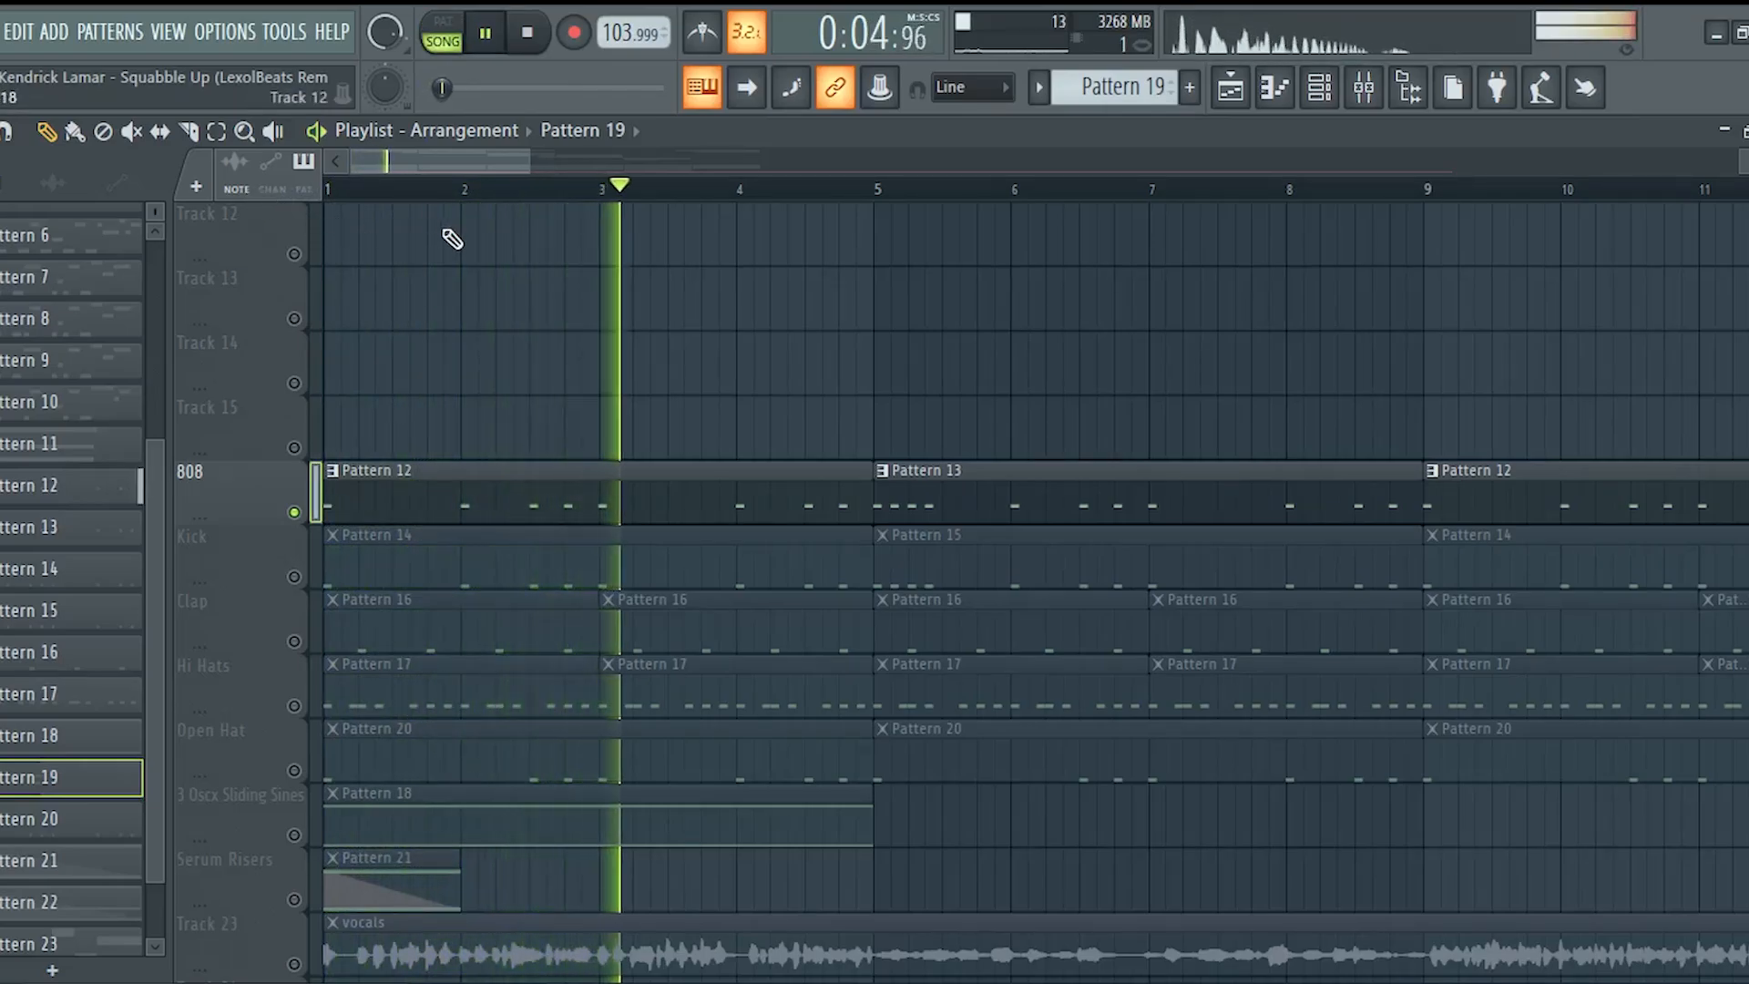
pyautogui.press('space')
# Solo the Kick track and play its Pattern 14 from the start of the arrangement.
pyautogui.keyDown('ctrl'); pyautogui.click(294, 577); pyautogui.keyUp('ctrl')
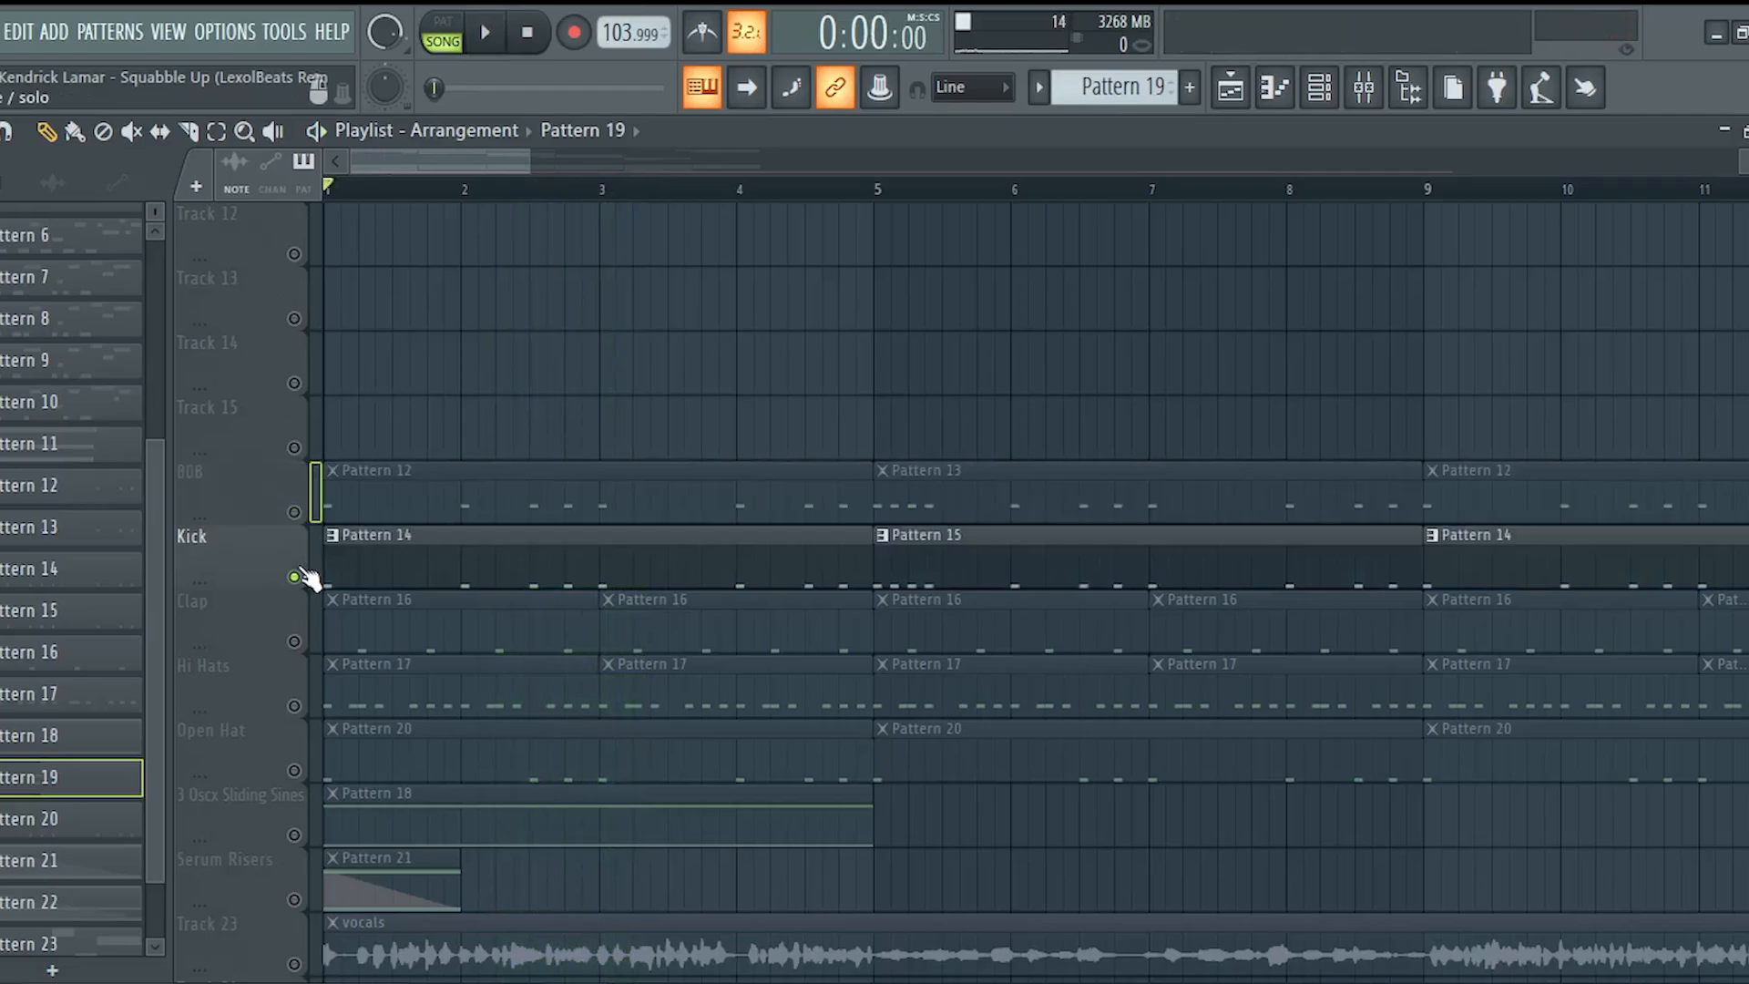
pyautogui.press('space')
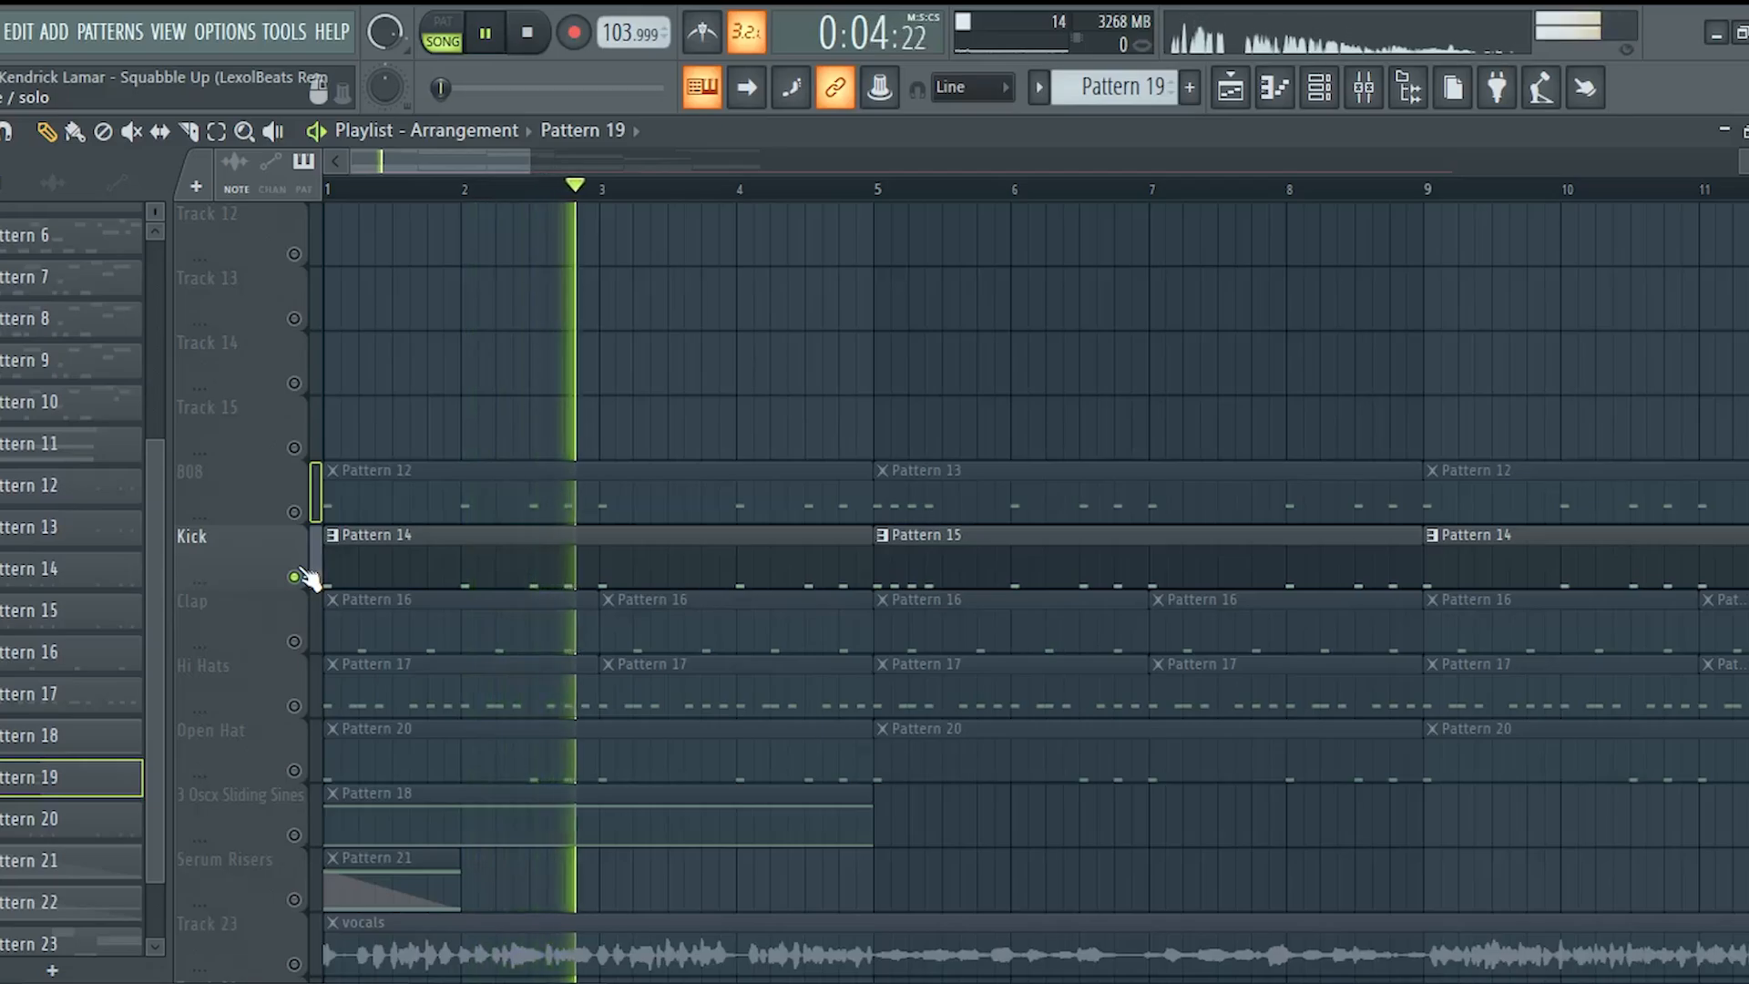
pyautogui.press('space')
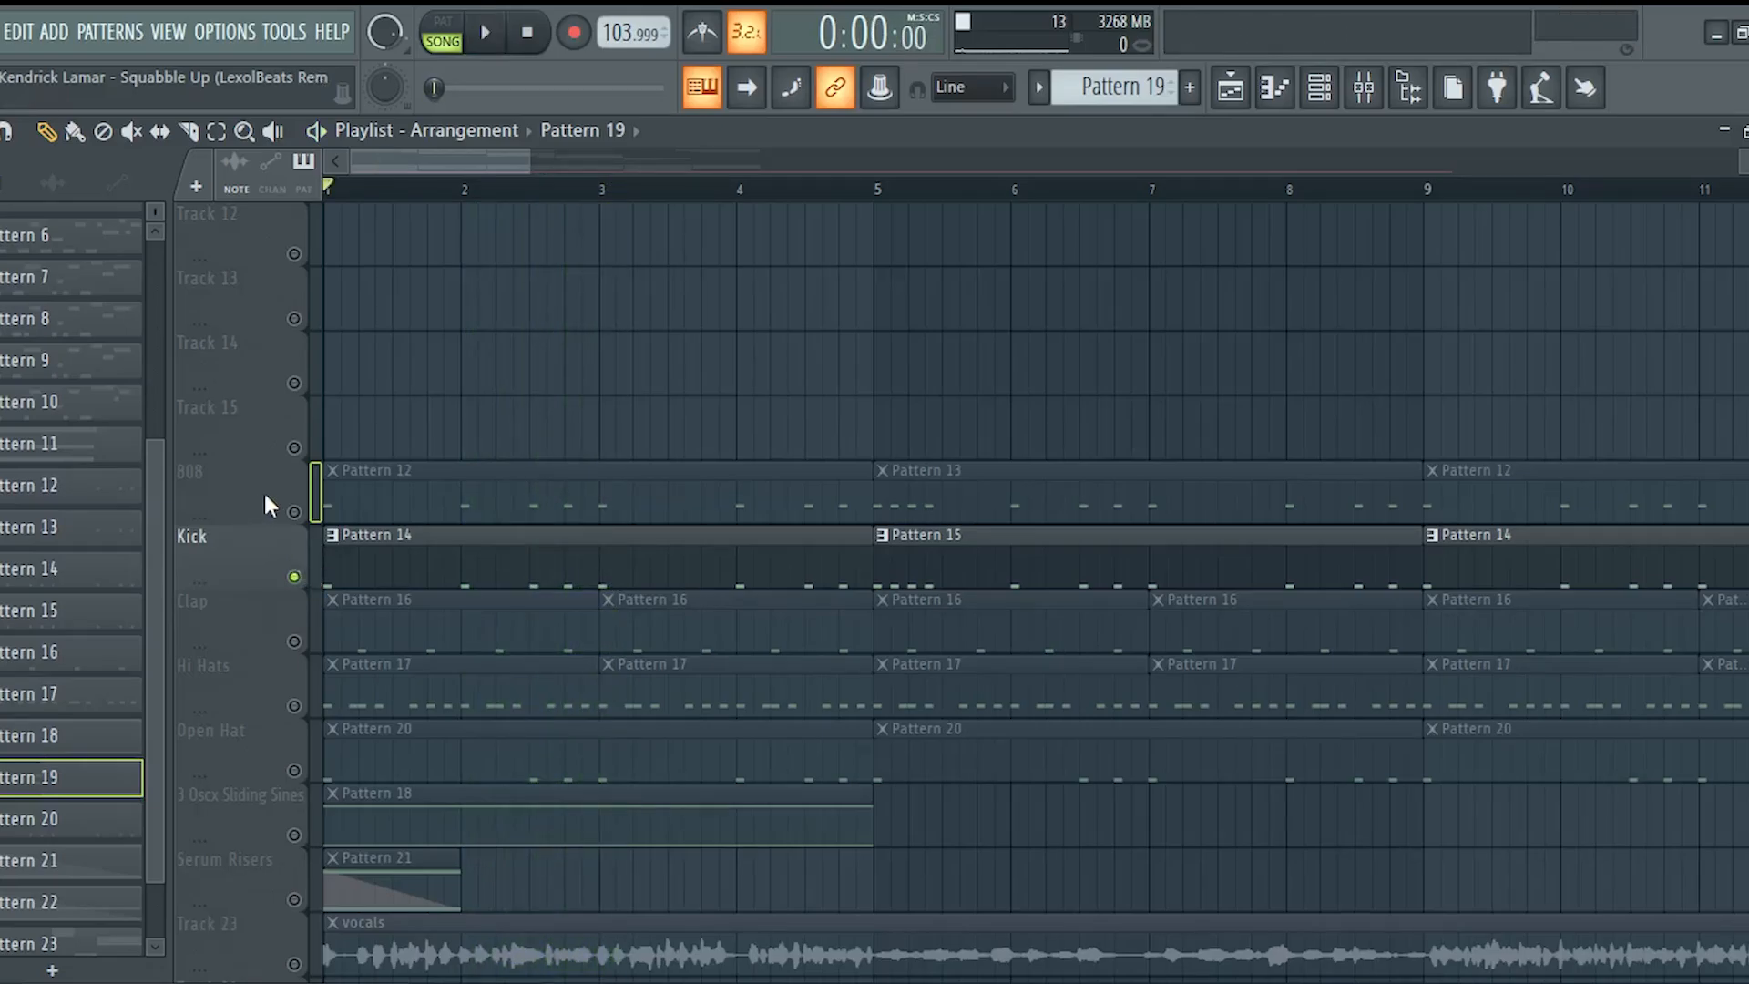
# Unmute the 808 alongside the Kick, compare the effects on their two mixer channels, play both together, and return to the playlist.
pyautogui.click(295, 512)
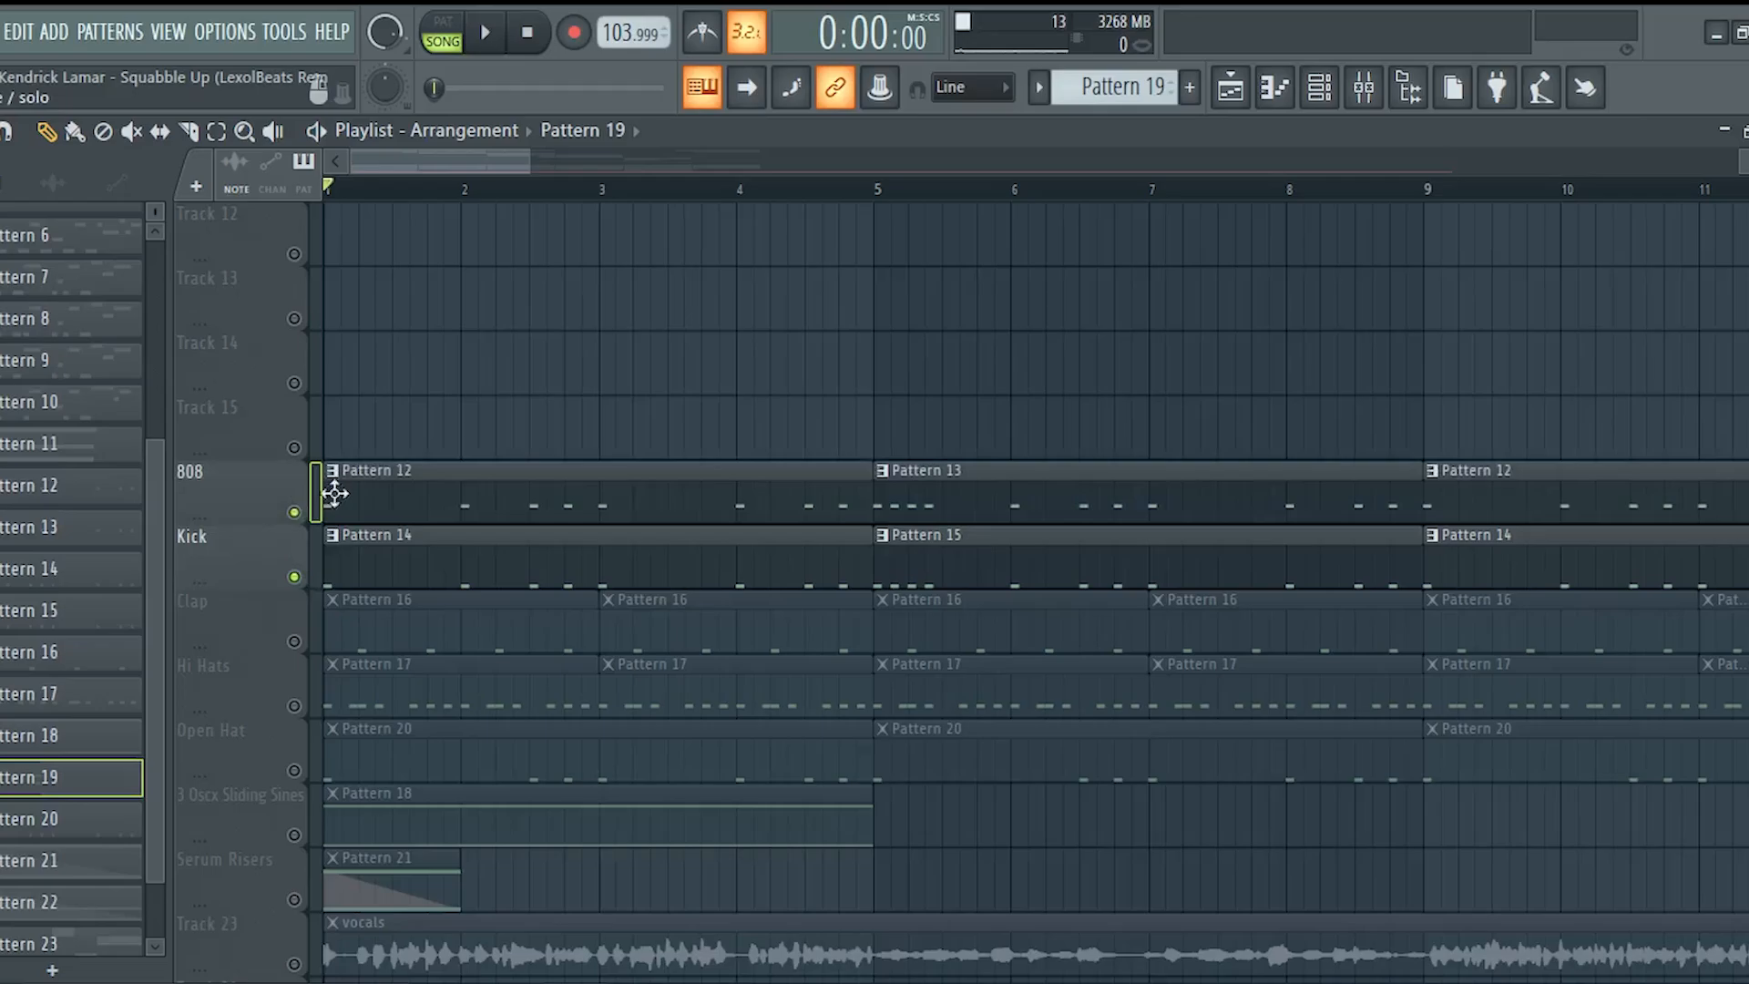
pyautogui.click(1364, 88)
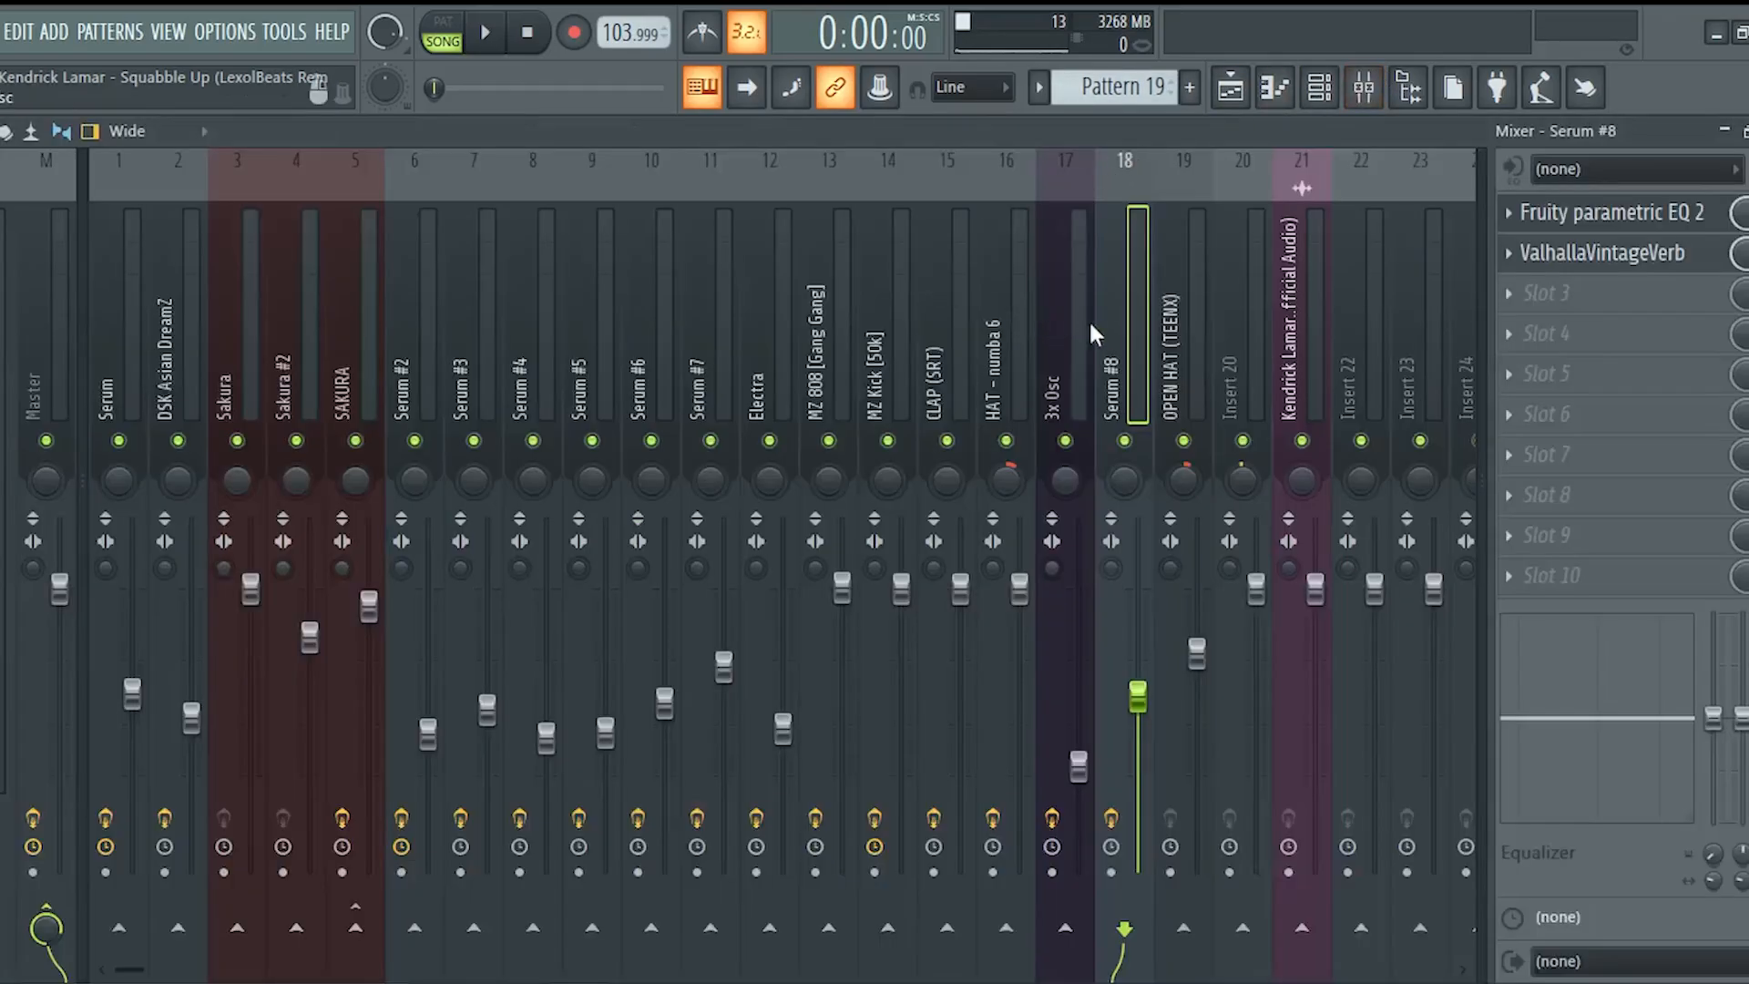
pyautogui.click(854, 333)
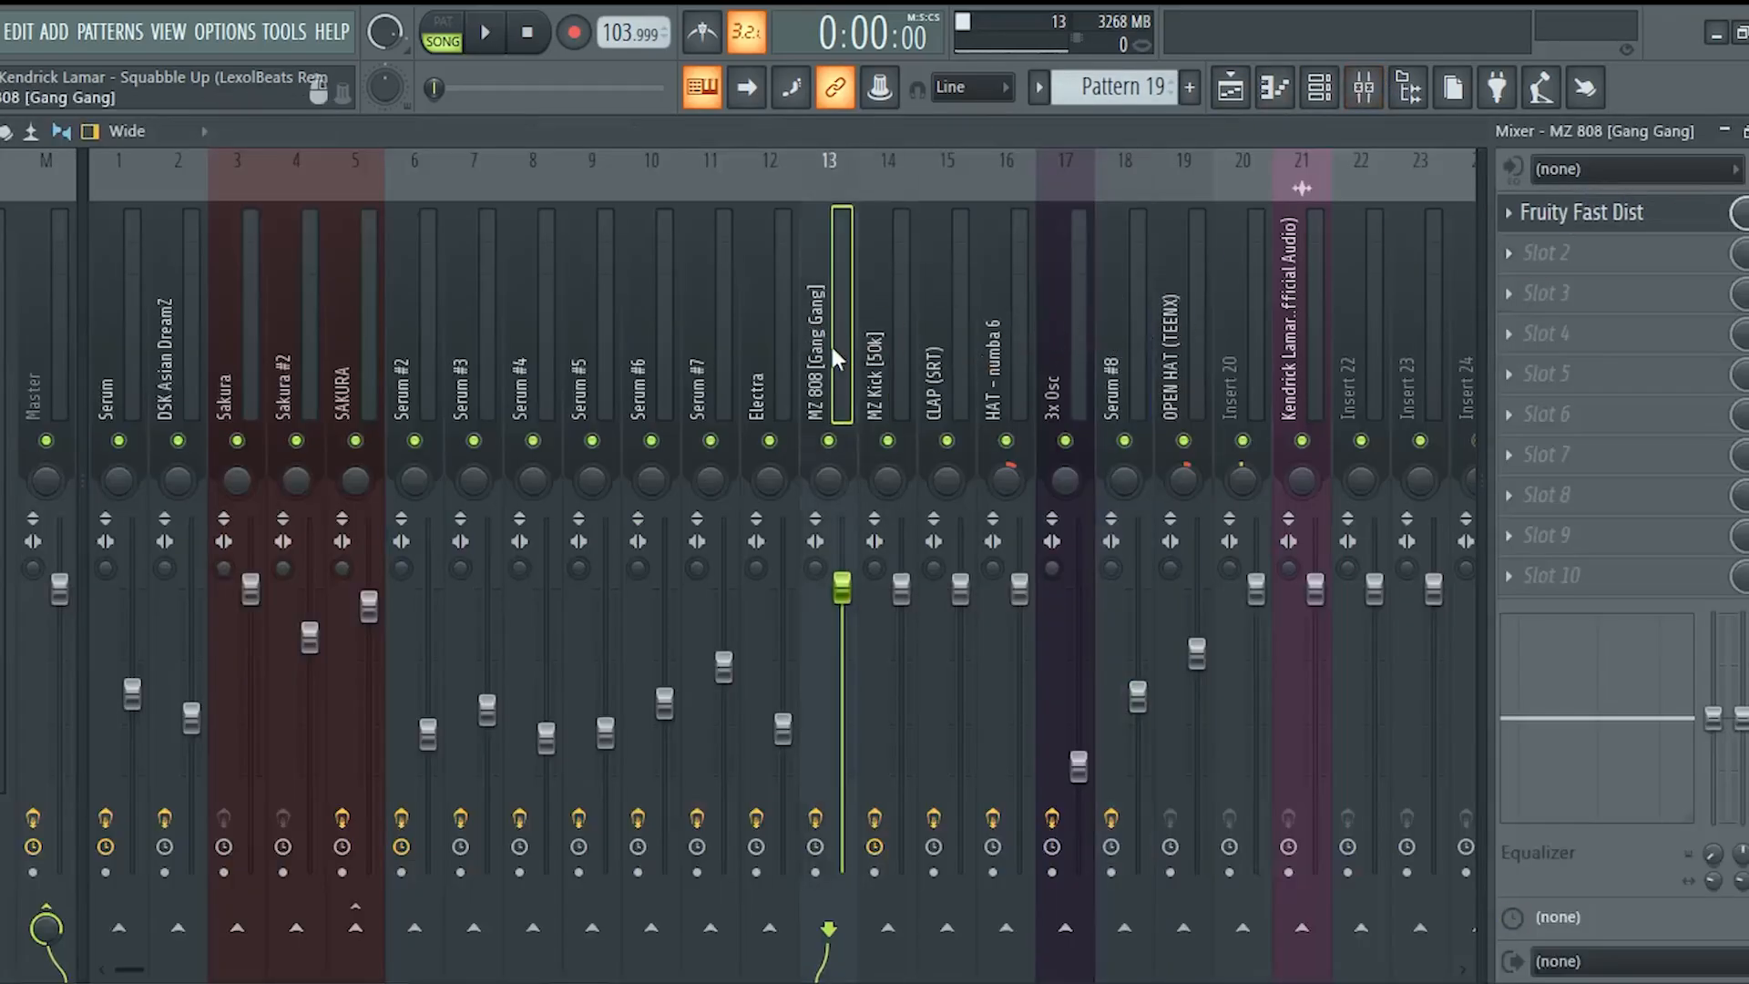
pyautogui.keyDown('ctrl'); pyautogui.click(888, 364); pyautogui.keyUp('ctrl')
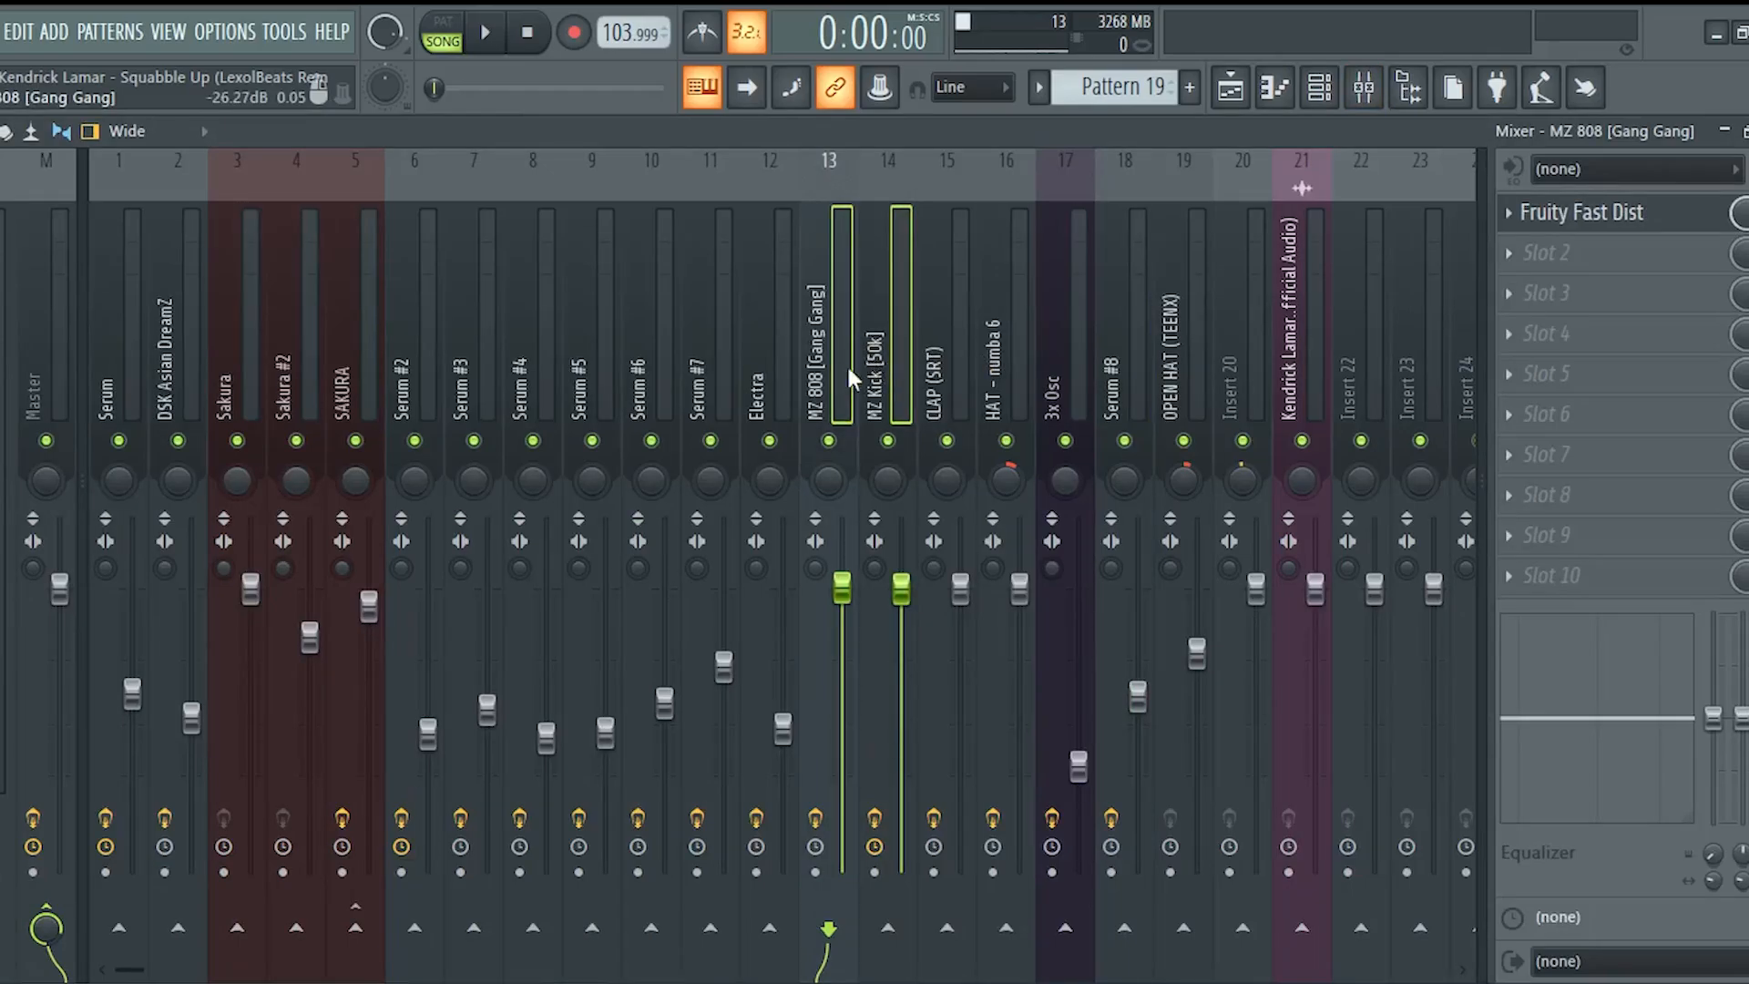
pyautogui.click(883, 368)
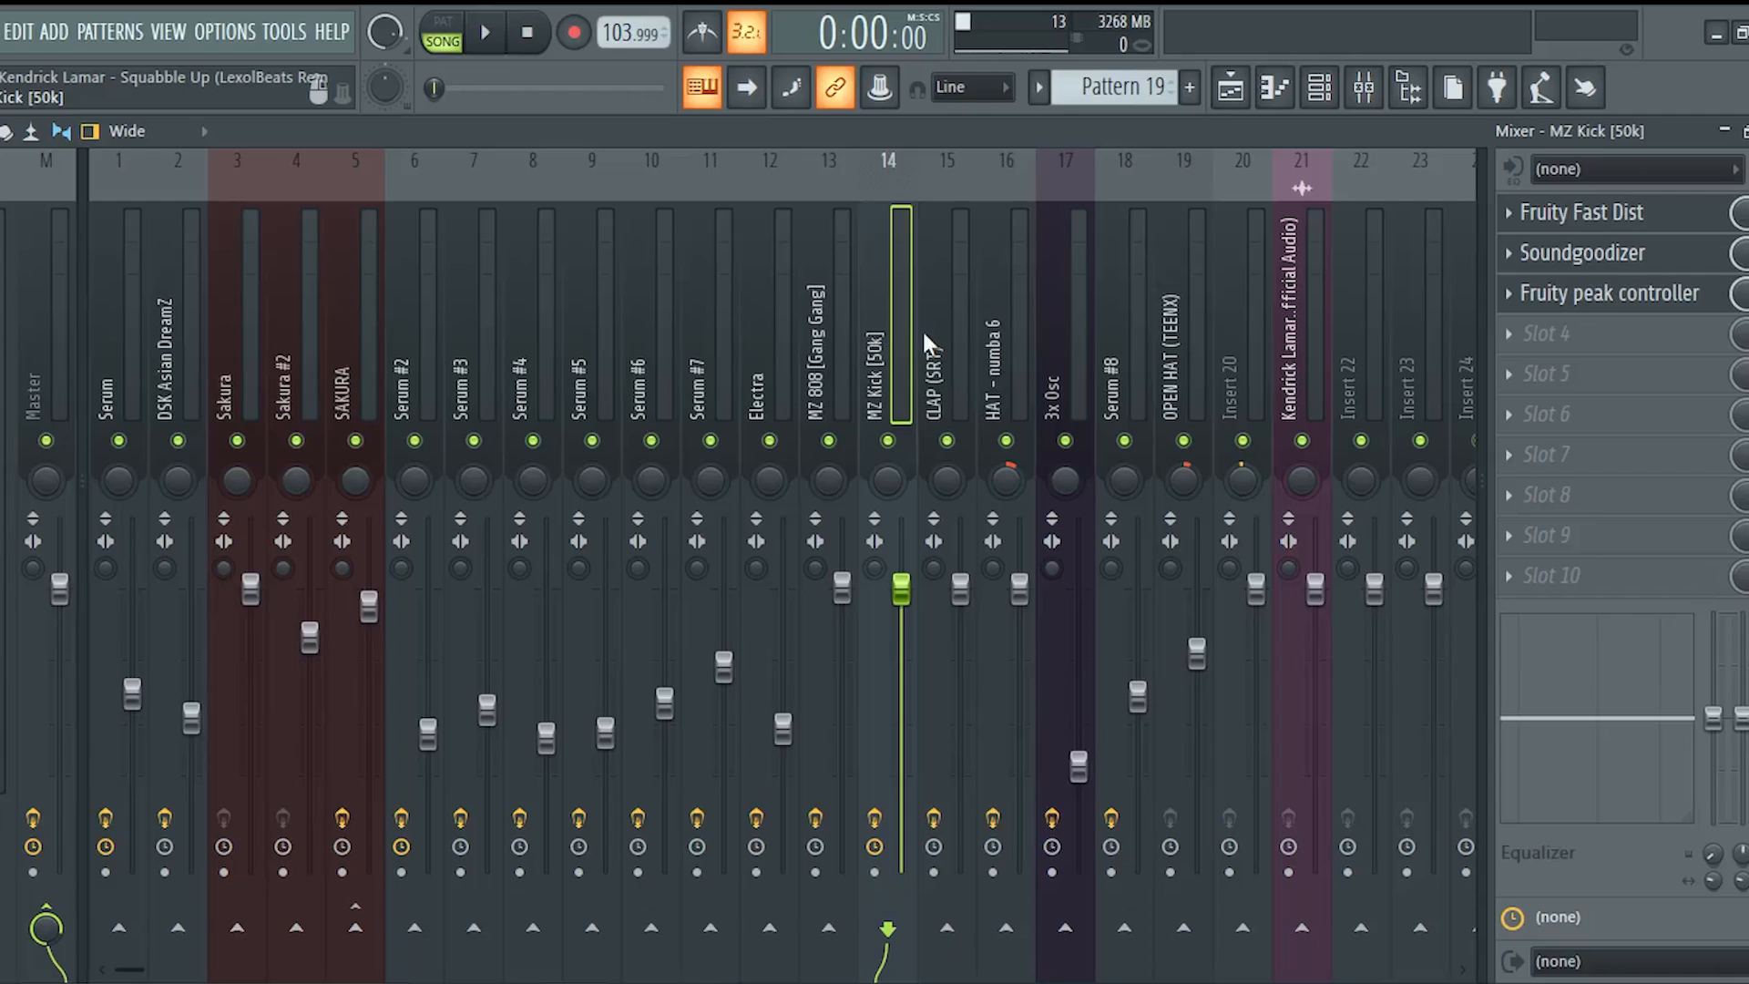
pyautogui.press('space')
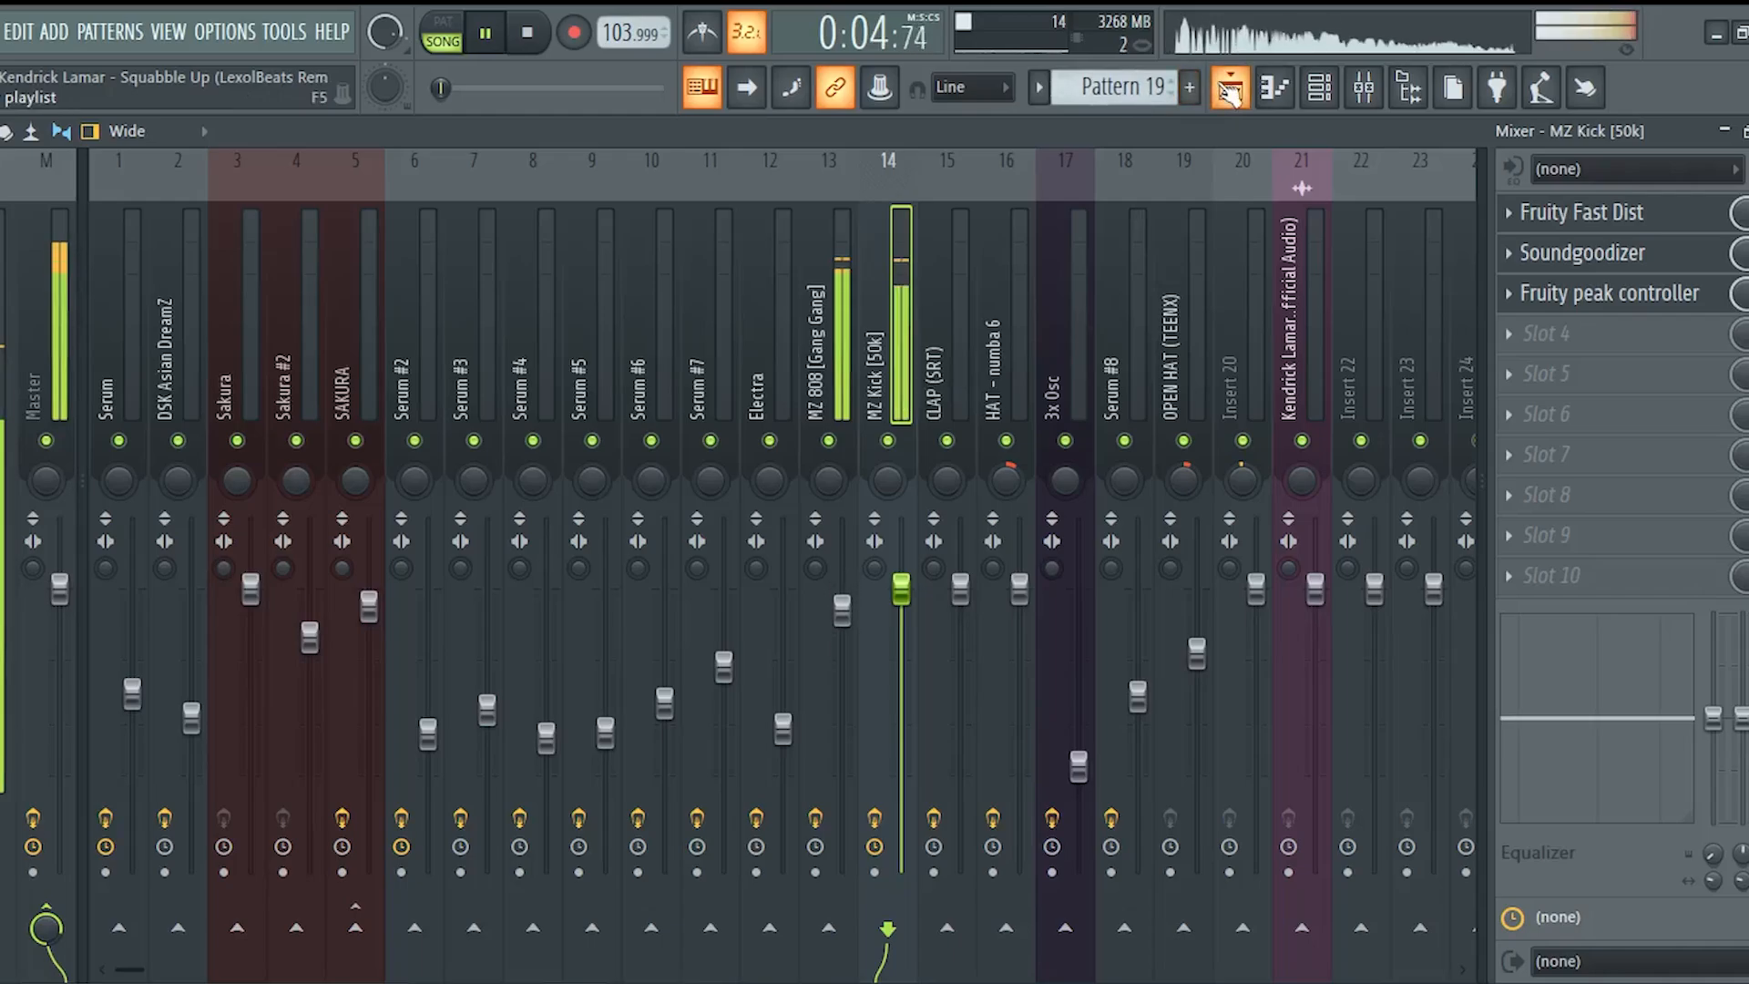
pyautogui.click(1230, 89)
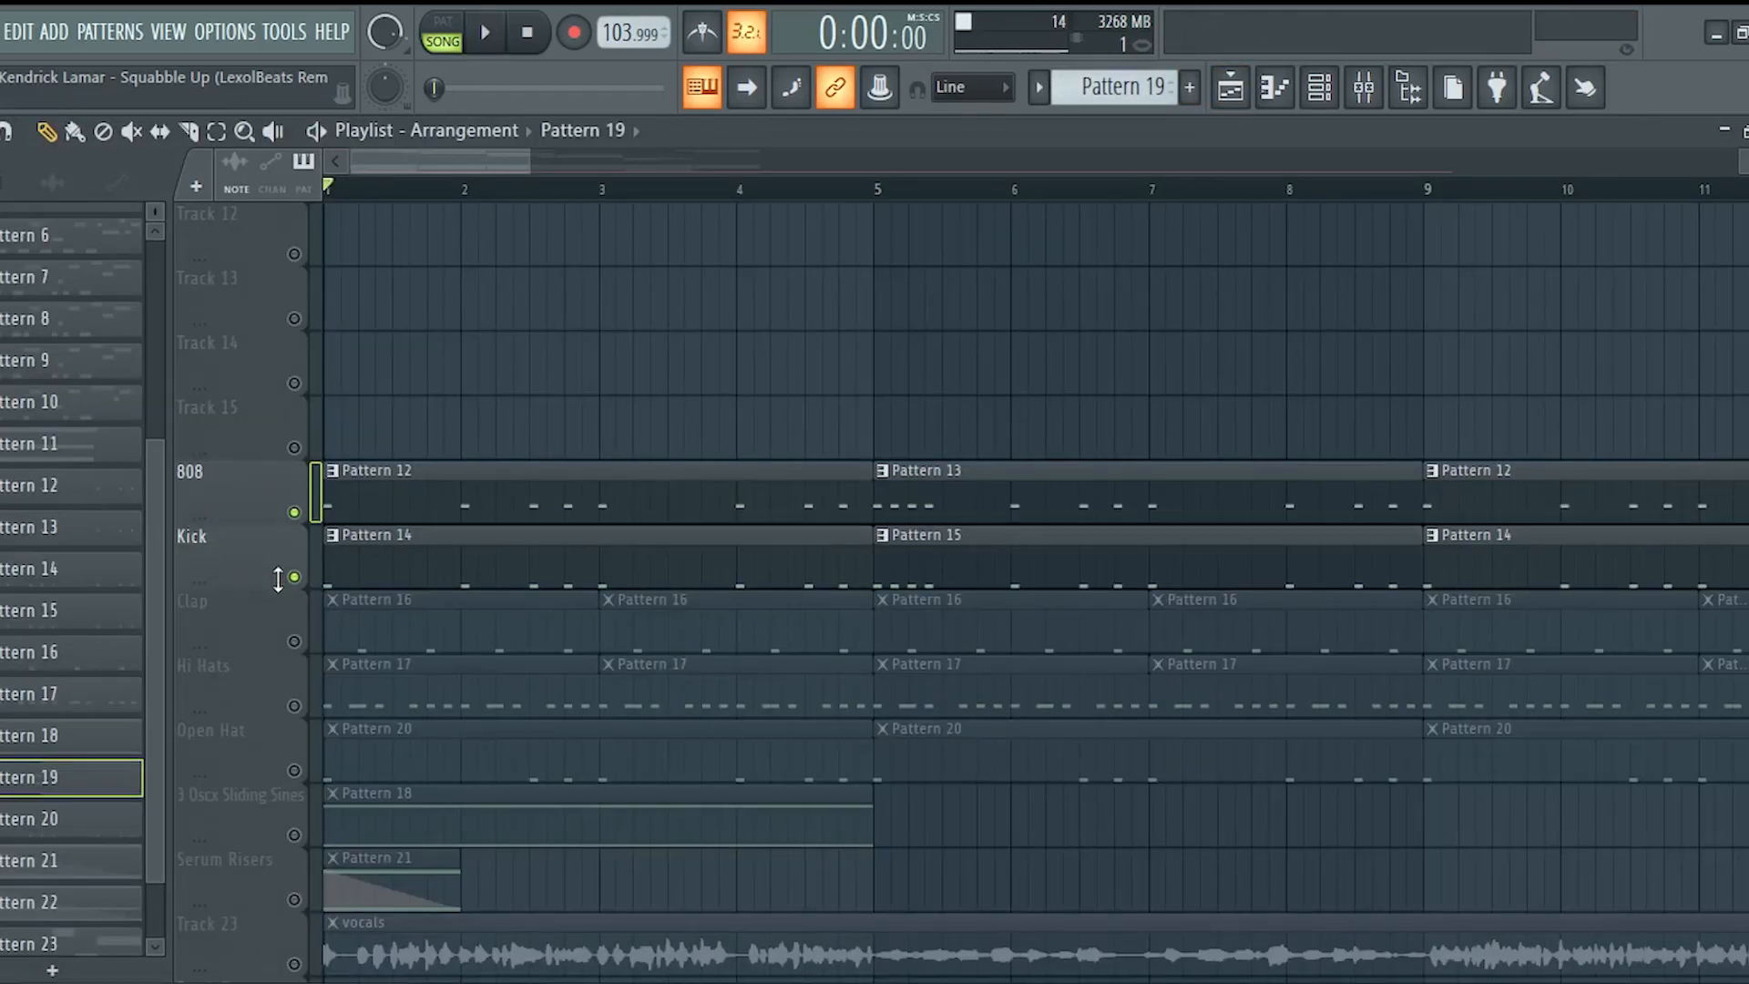
# Leave only the Clap and Hi Hats tracks audible and play them together from the start.
pyautogui.scroll(-1, 278, 592)
pyautogui.click(294, 580)
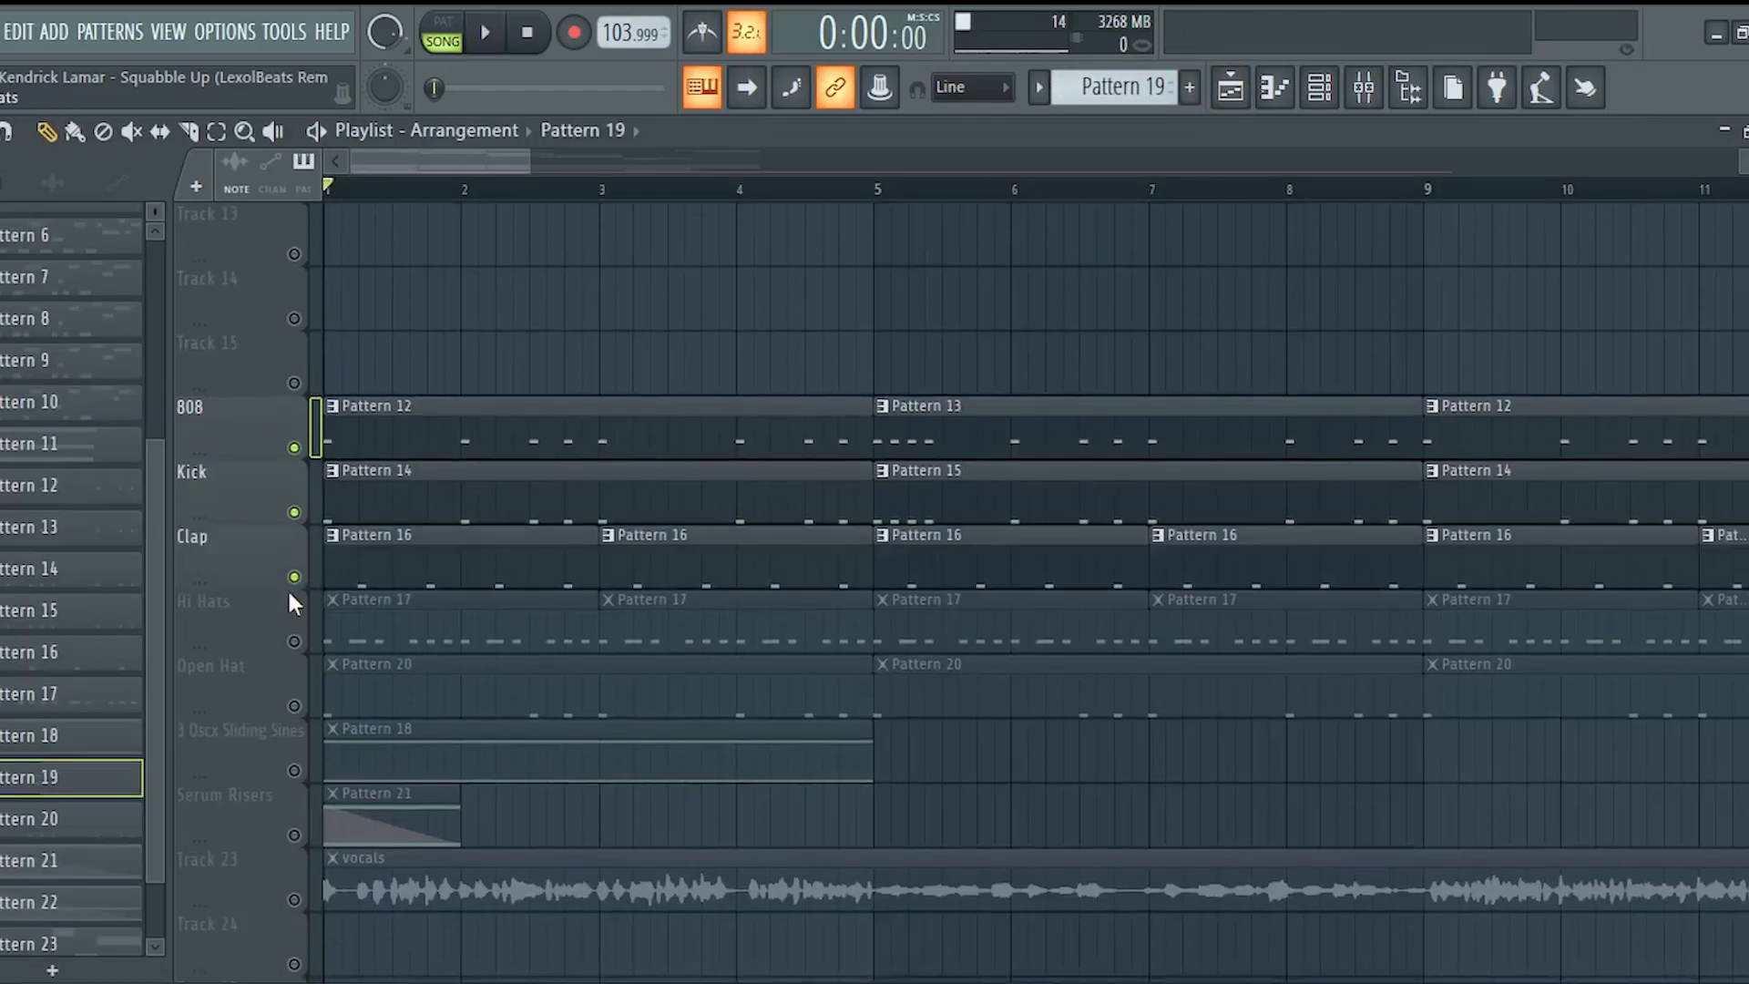
pyautogui.click(294, 642)
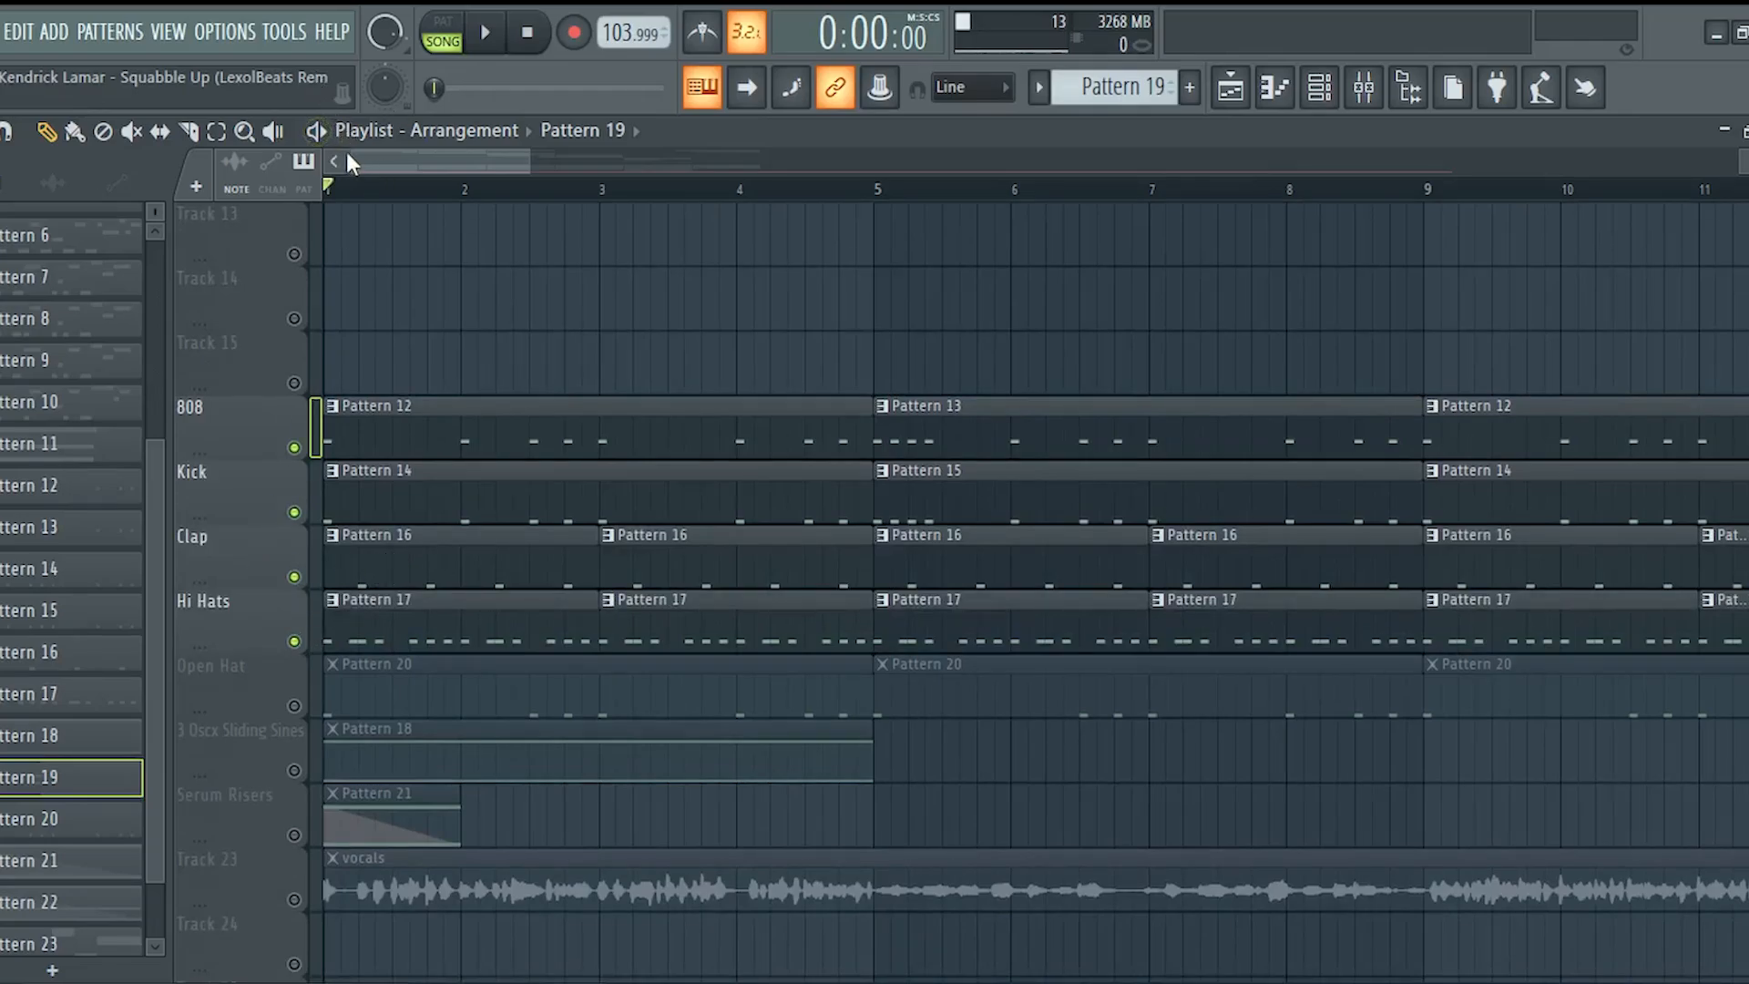
pyautogui.rightClick(295, 576)
pyautogui.click(294, 641)
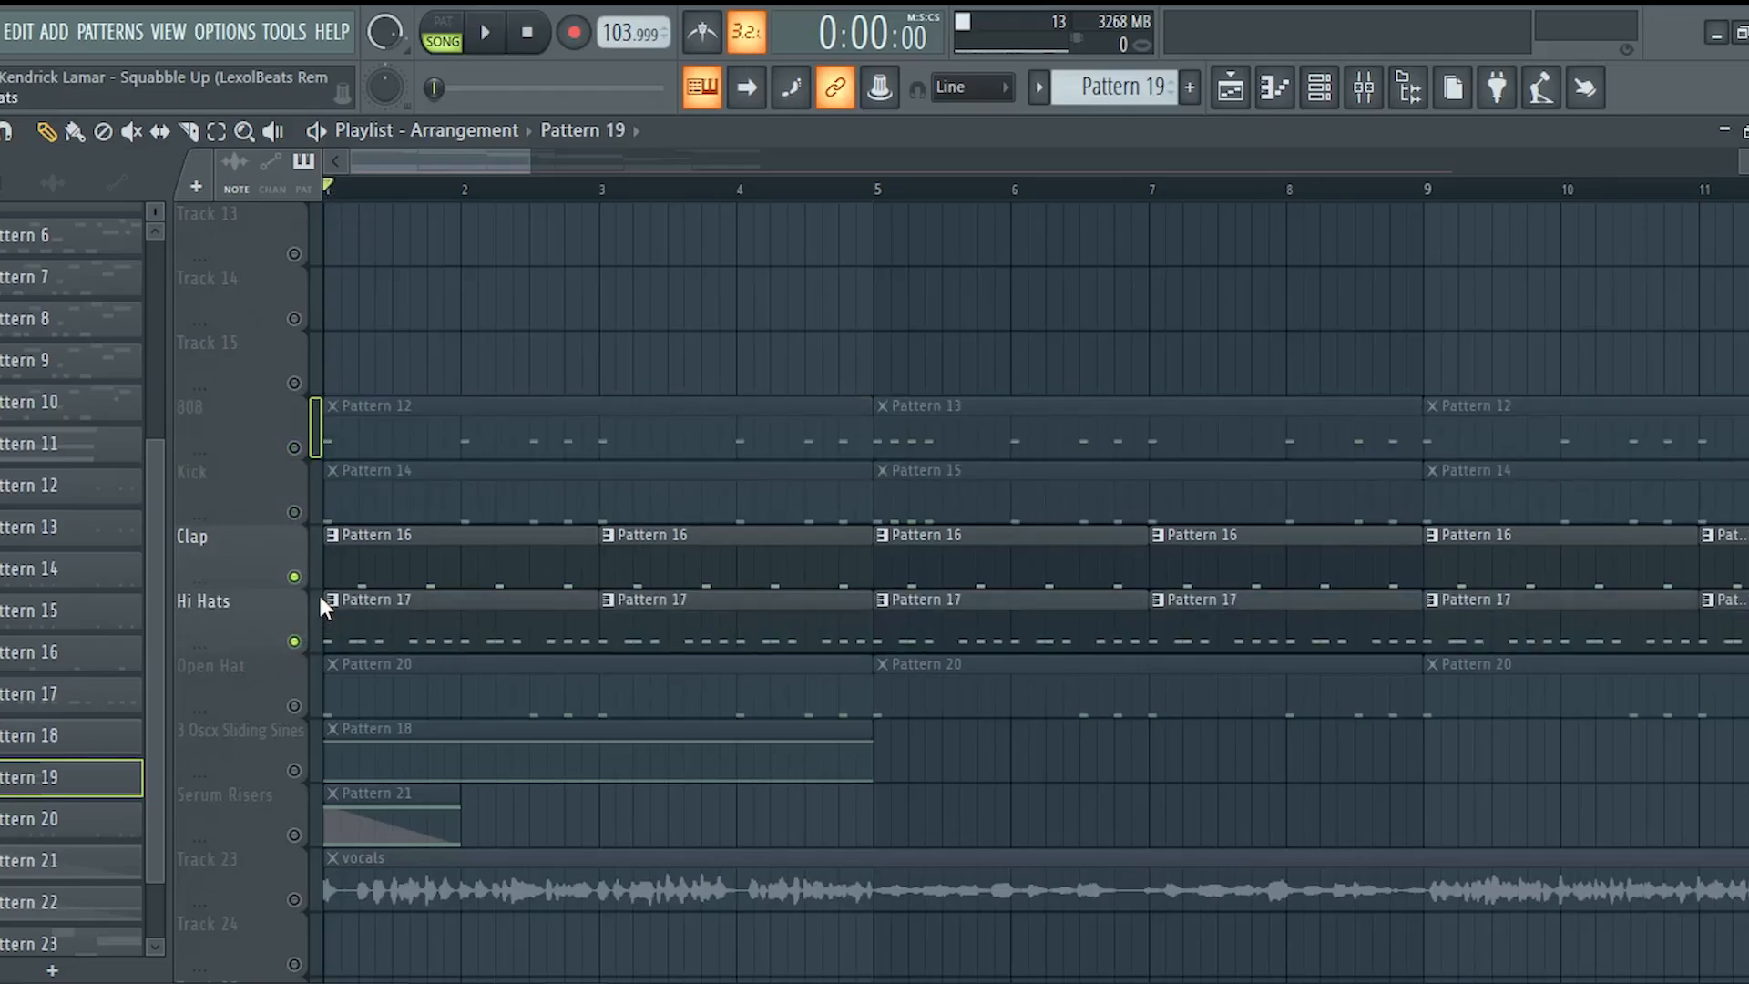
pyautogui.press('space')
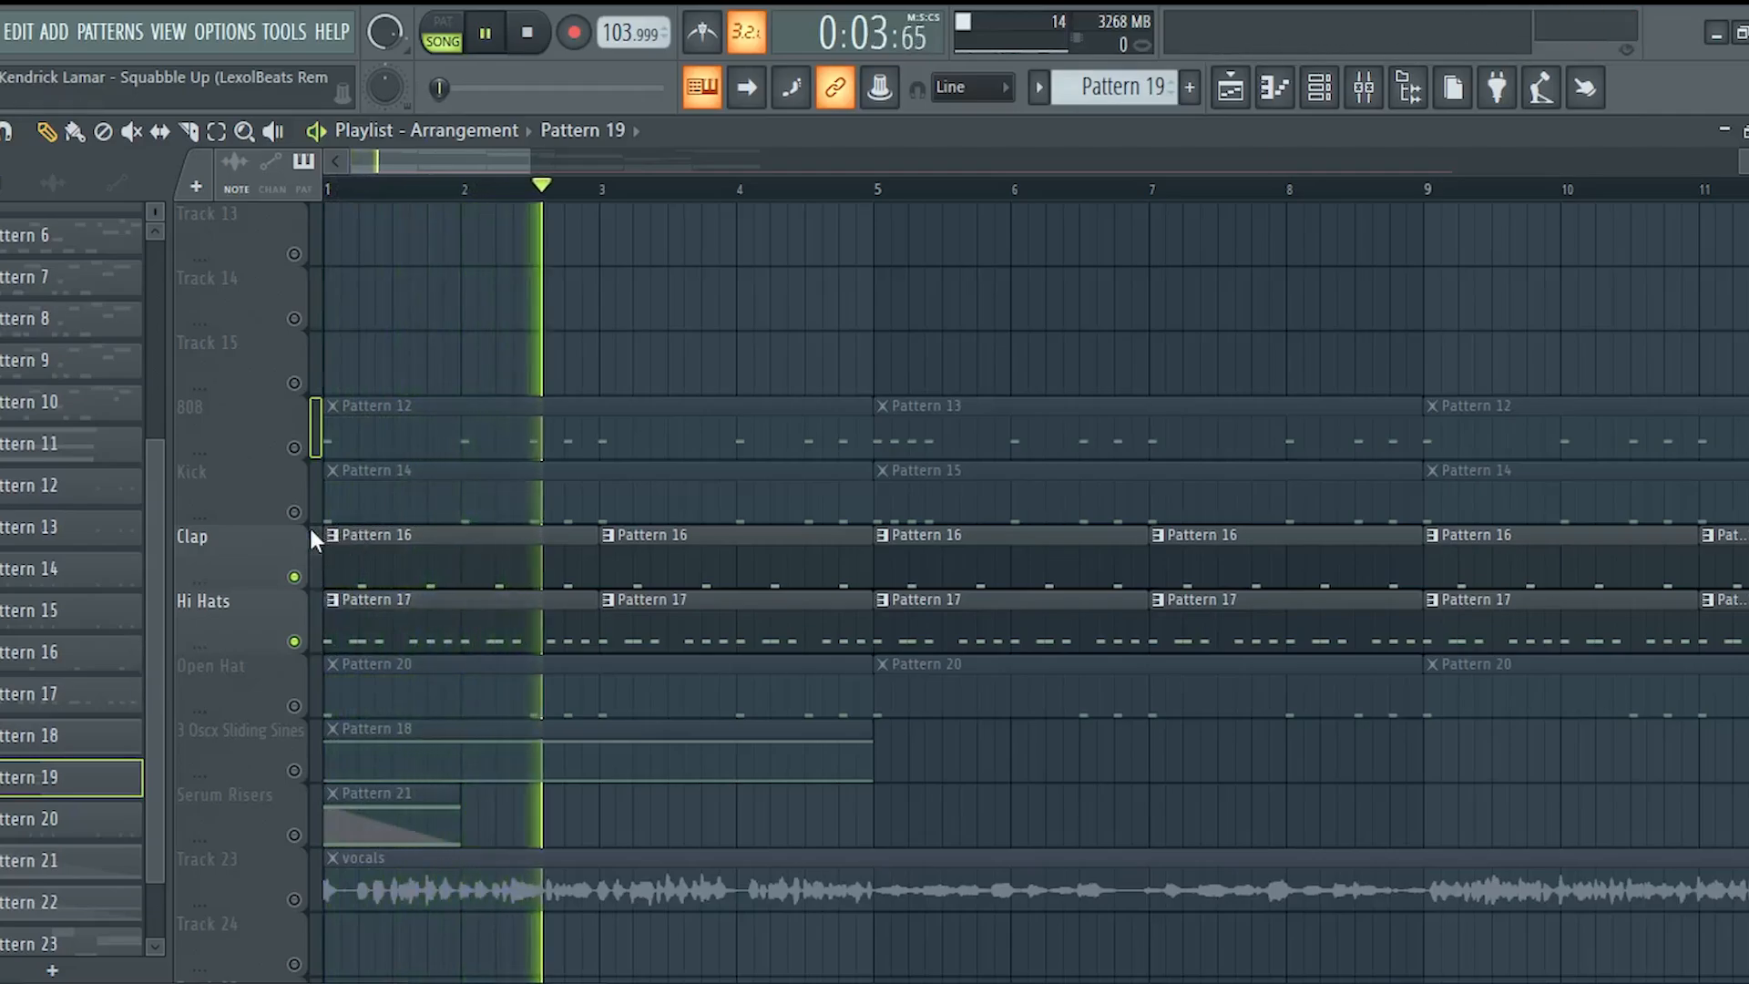
pyautogui.press('space')
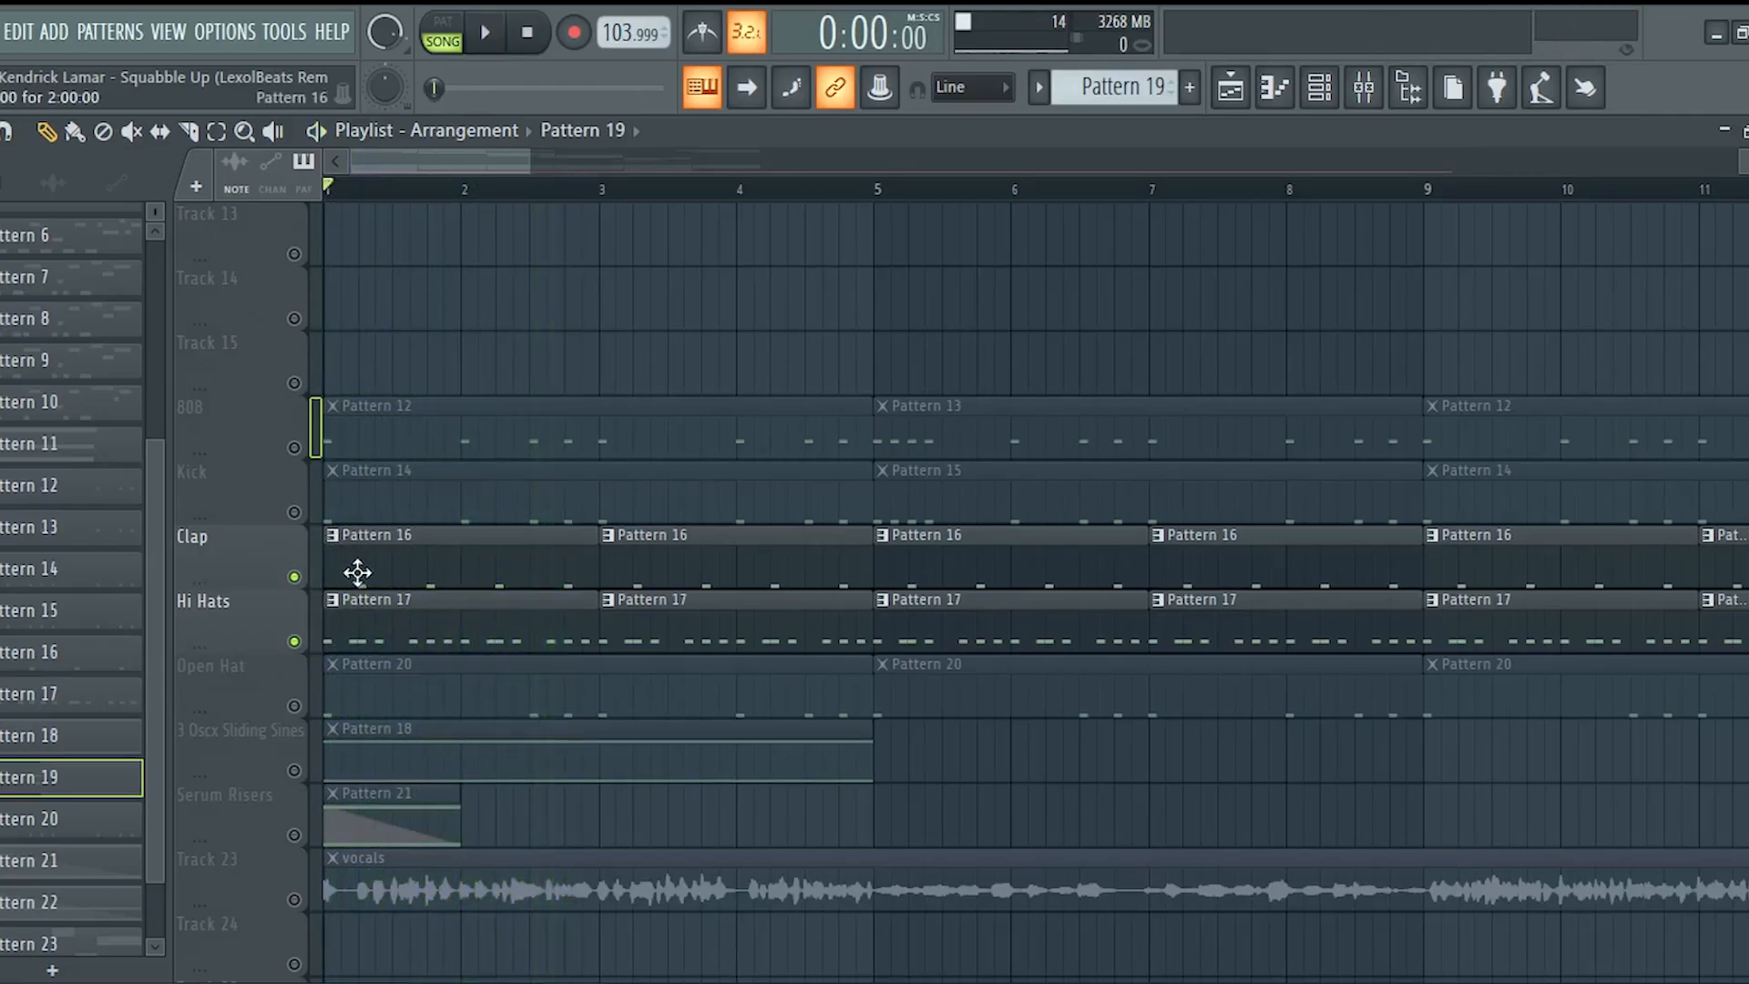
# Open the clap's Pattern 16 and check the effects on the CLAP (SRT) mixer channel.
pyautogui.doubleClick(474, 572)
pyautogui.click(1364, 87)
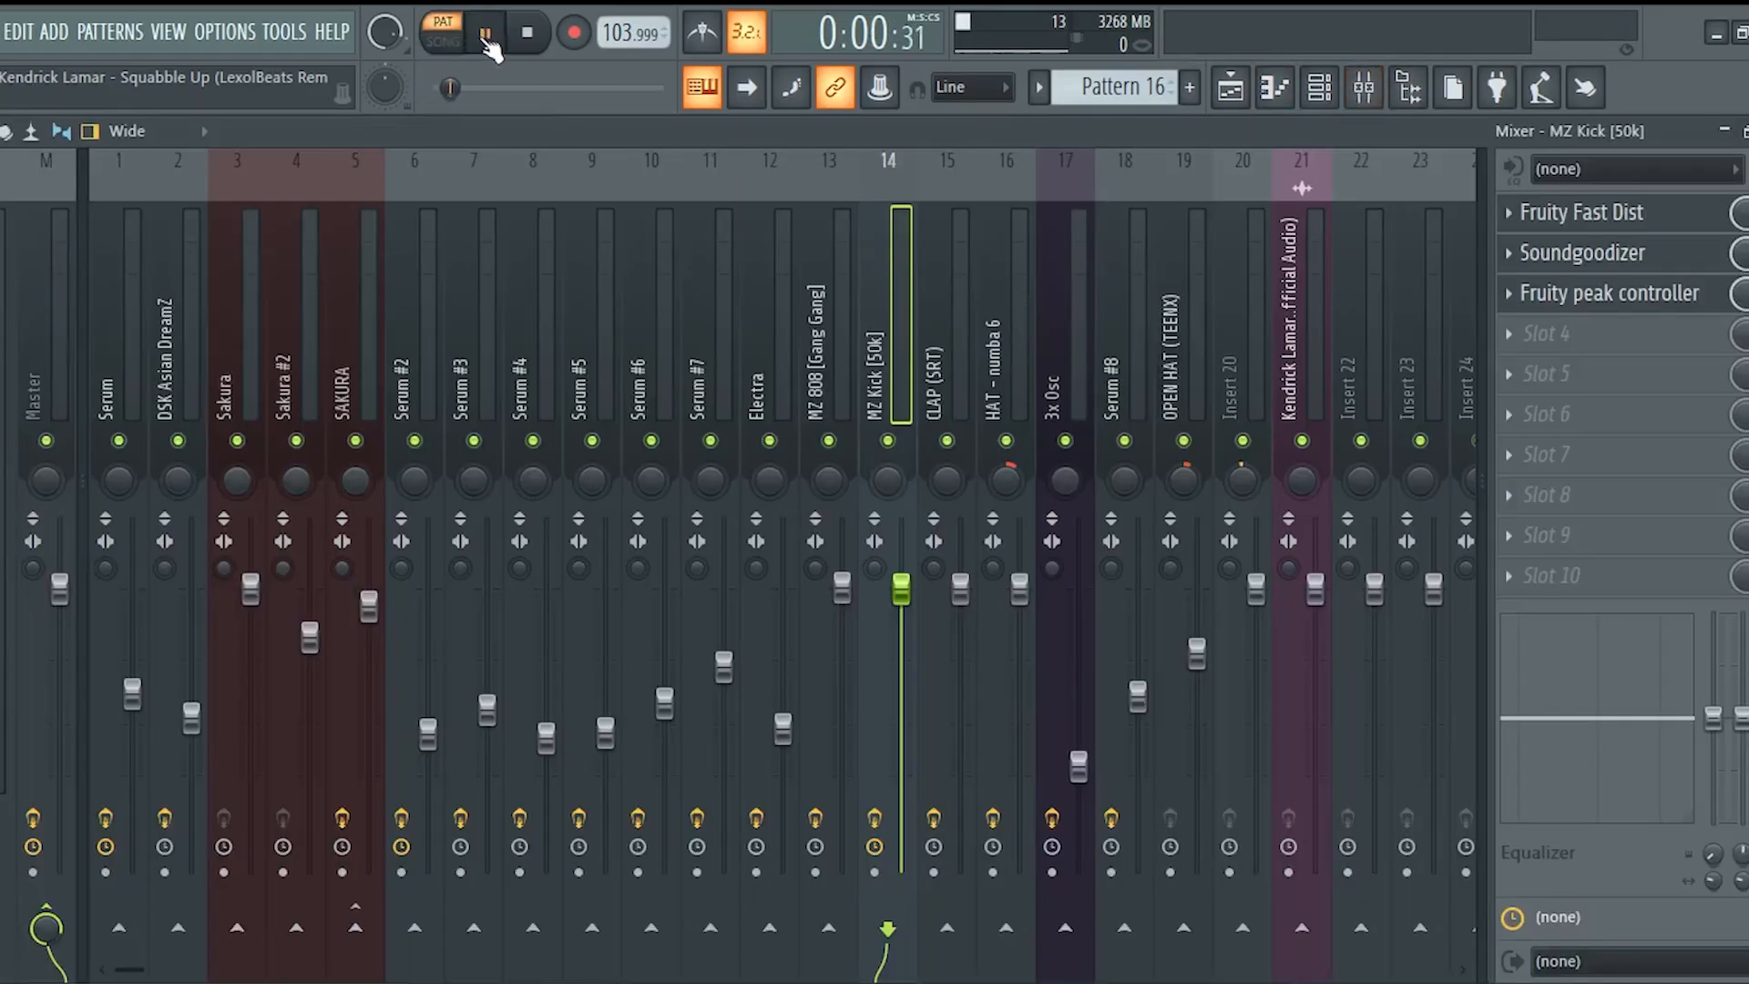
pyautogui.click(935, 338)
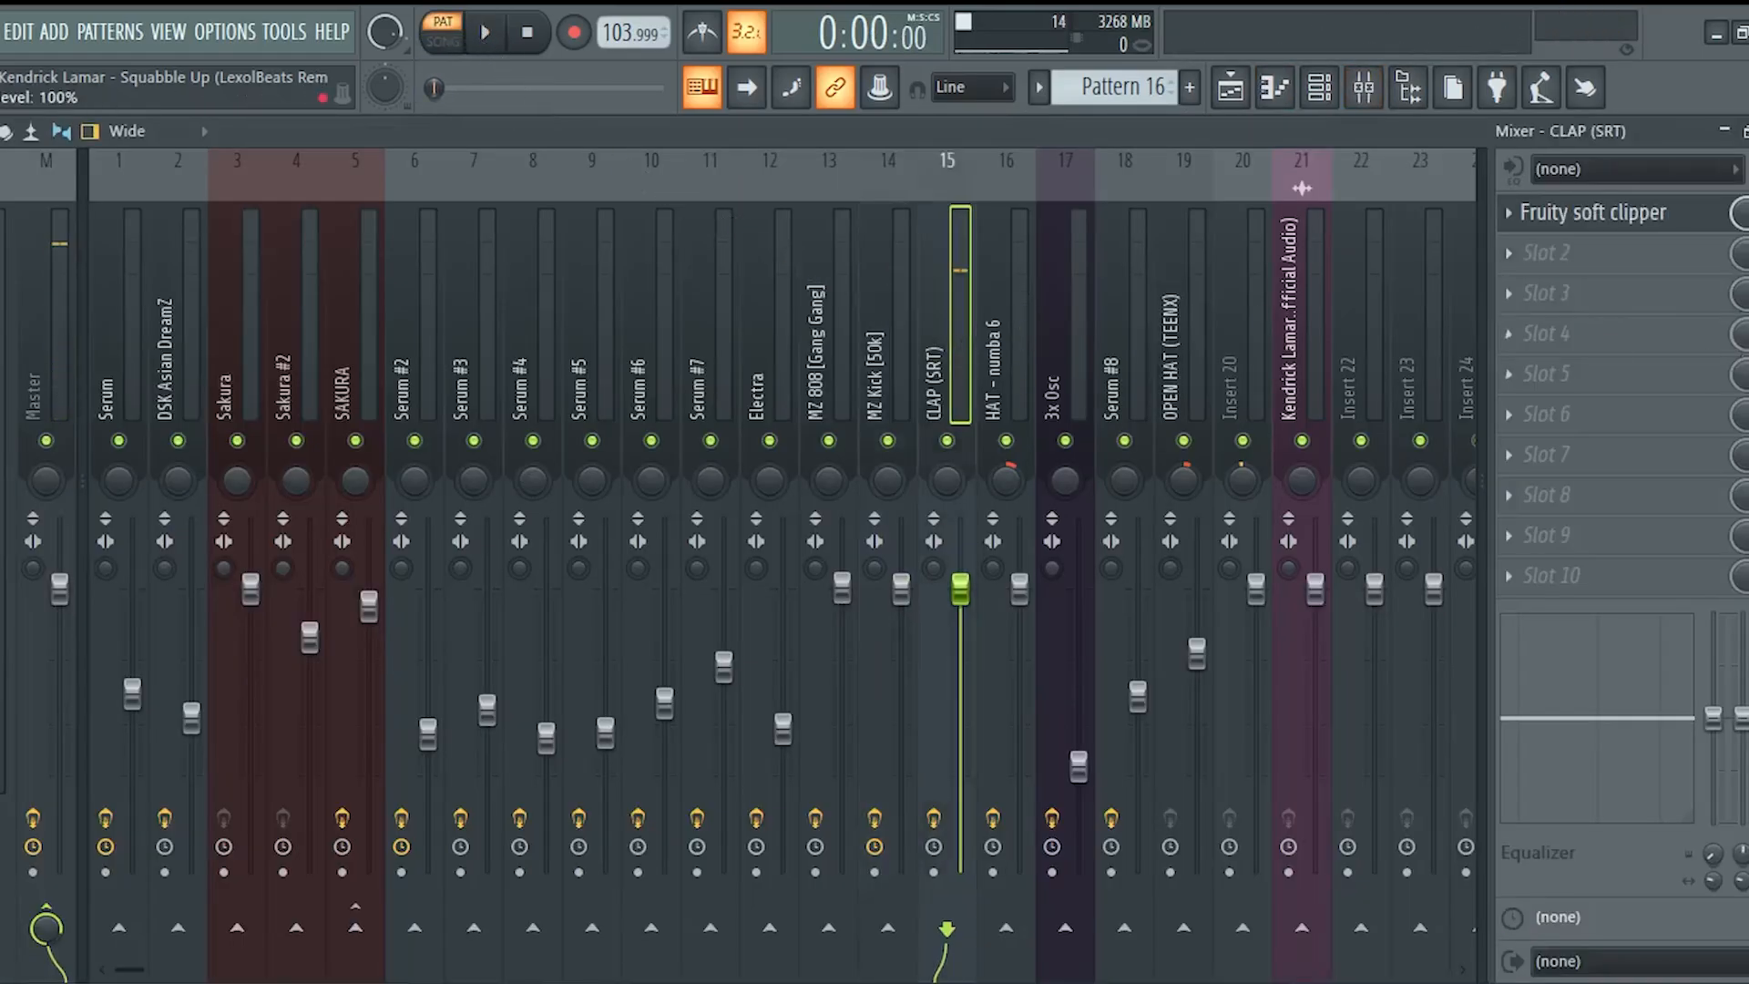
# Add Fruity Parametric EQ 2 to slot 2 of the CLAP (SRT) channel, set band 1 as a high pass near 250 Hz, and audition it.
pyautogui.click(1608, 248)
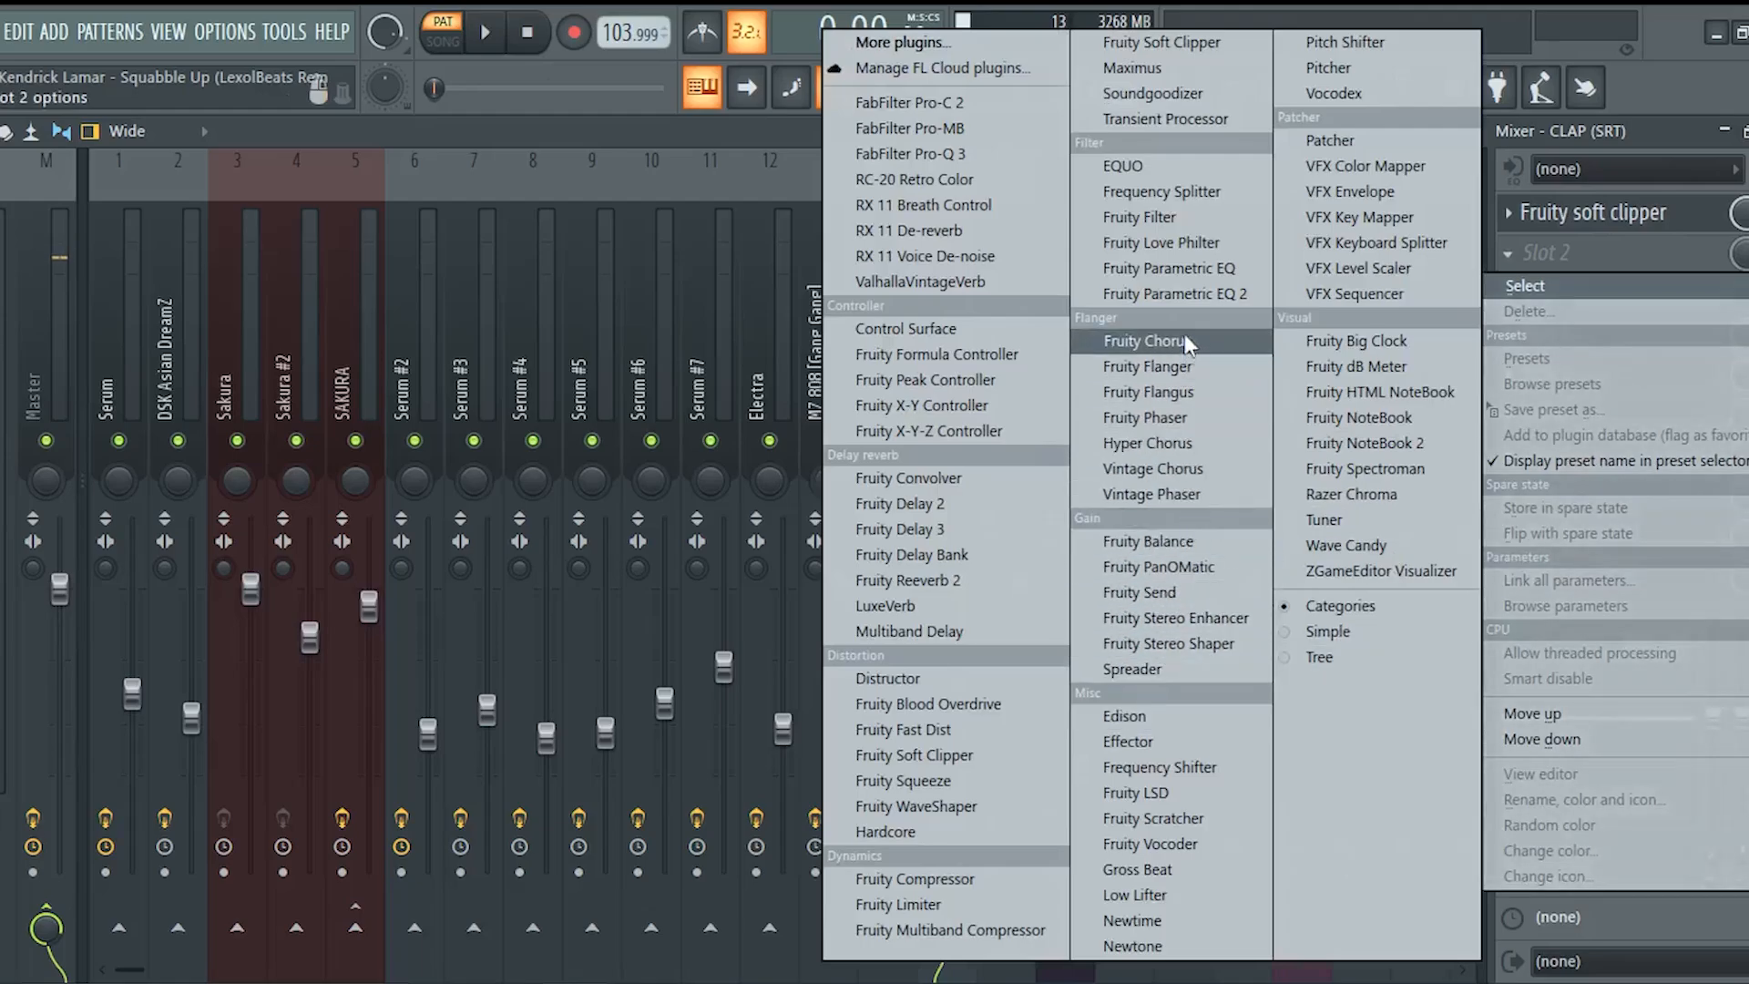
pyautogui.click(1188, 295)
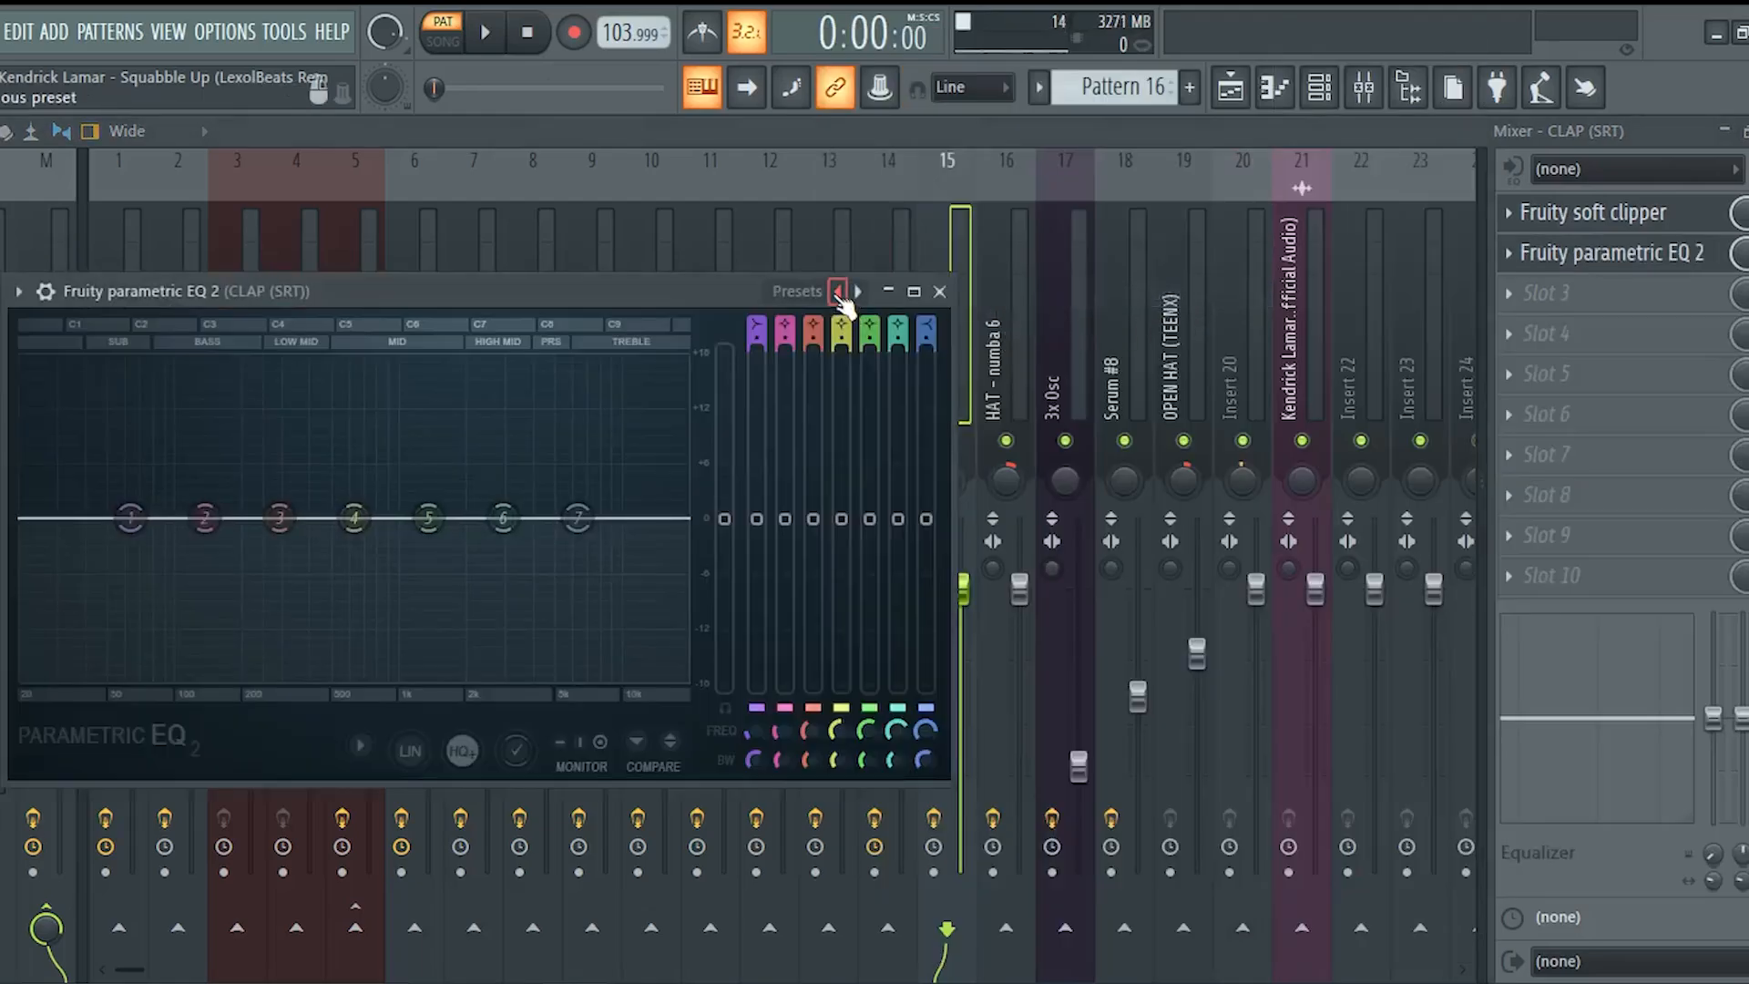
pyautogui.moveTo(131, 518); pyautogui.dragTo(163, 492)
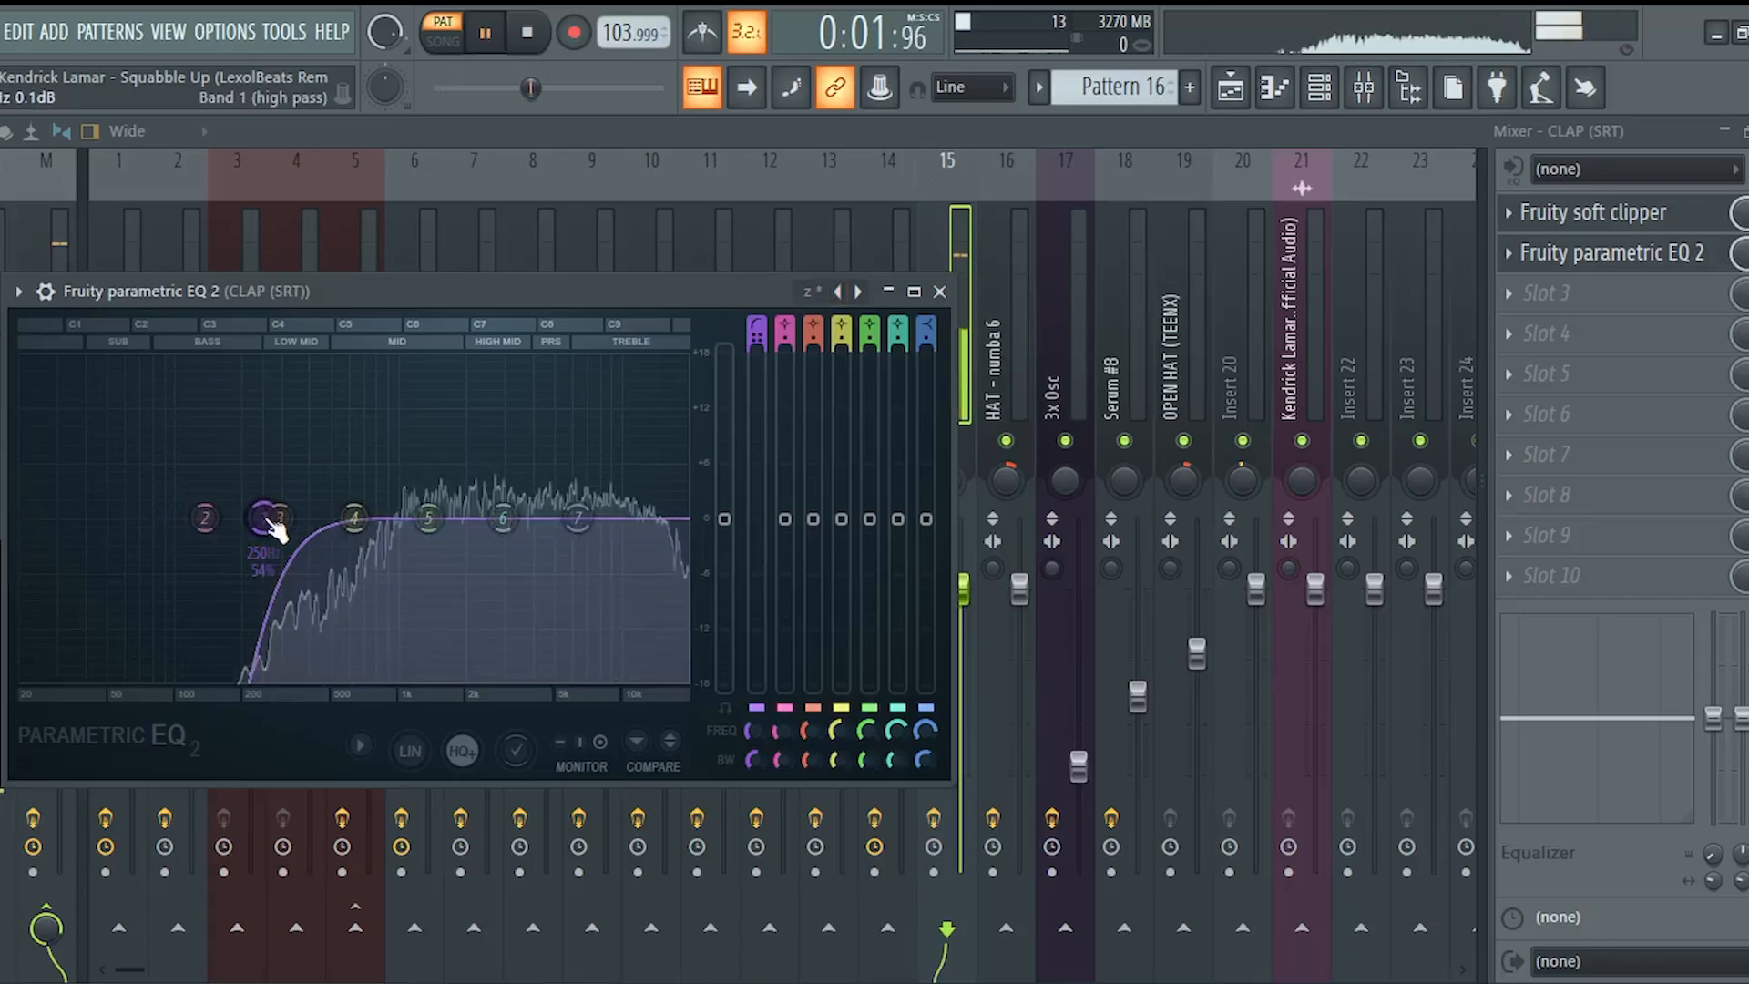
pyautogui.press('space')
pyautogui.press('Escape')
pyautogui.press('space')
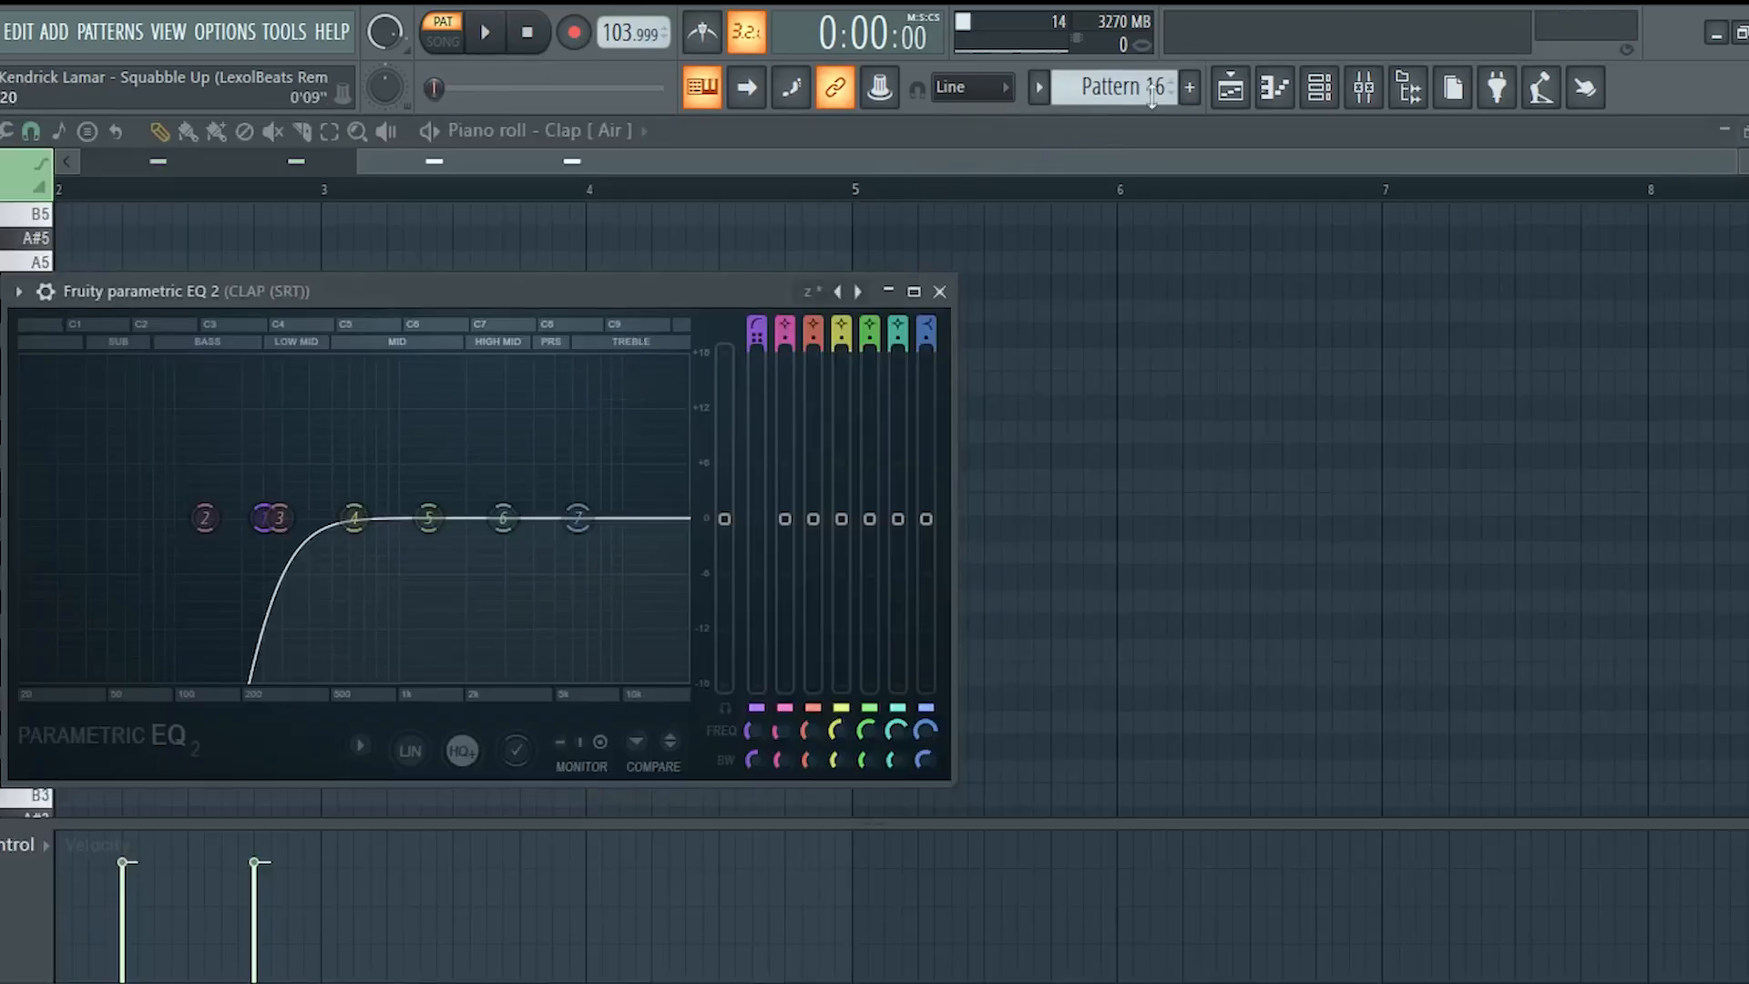
# Return to the playlist, unmute the Open Hat track, and play it with the Clap and Hi Hats.
pyautogui.click(1231, 89)
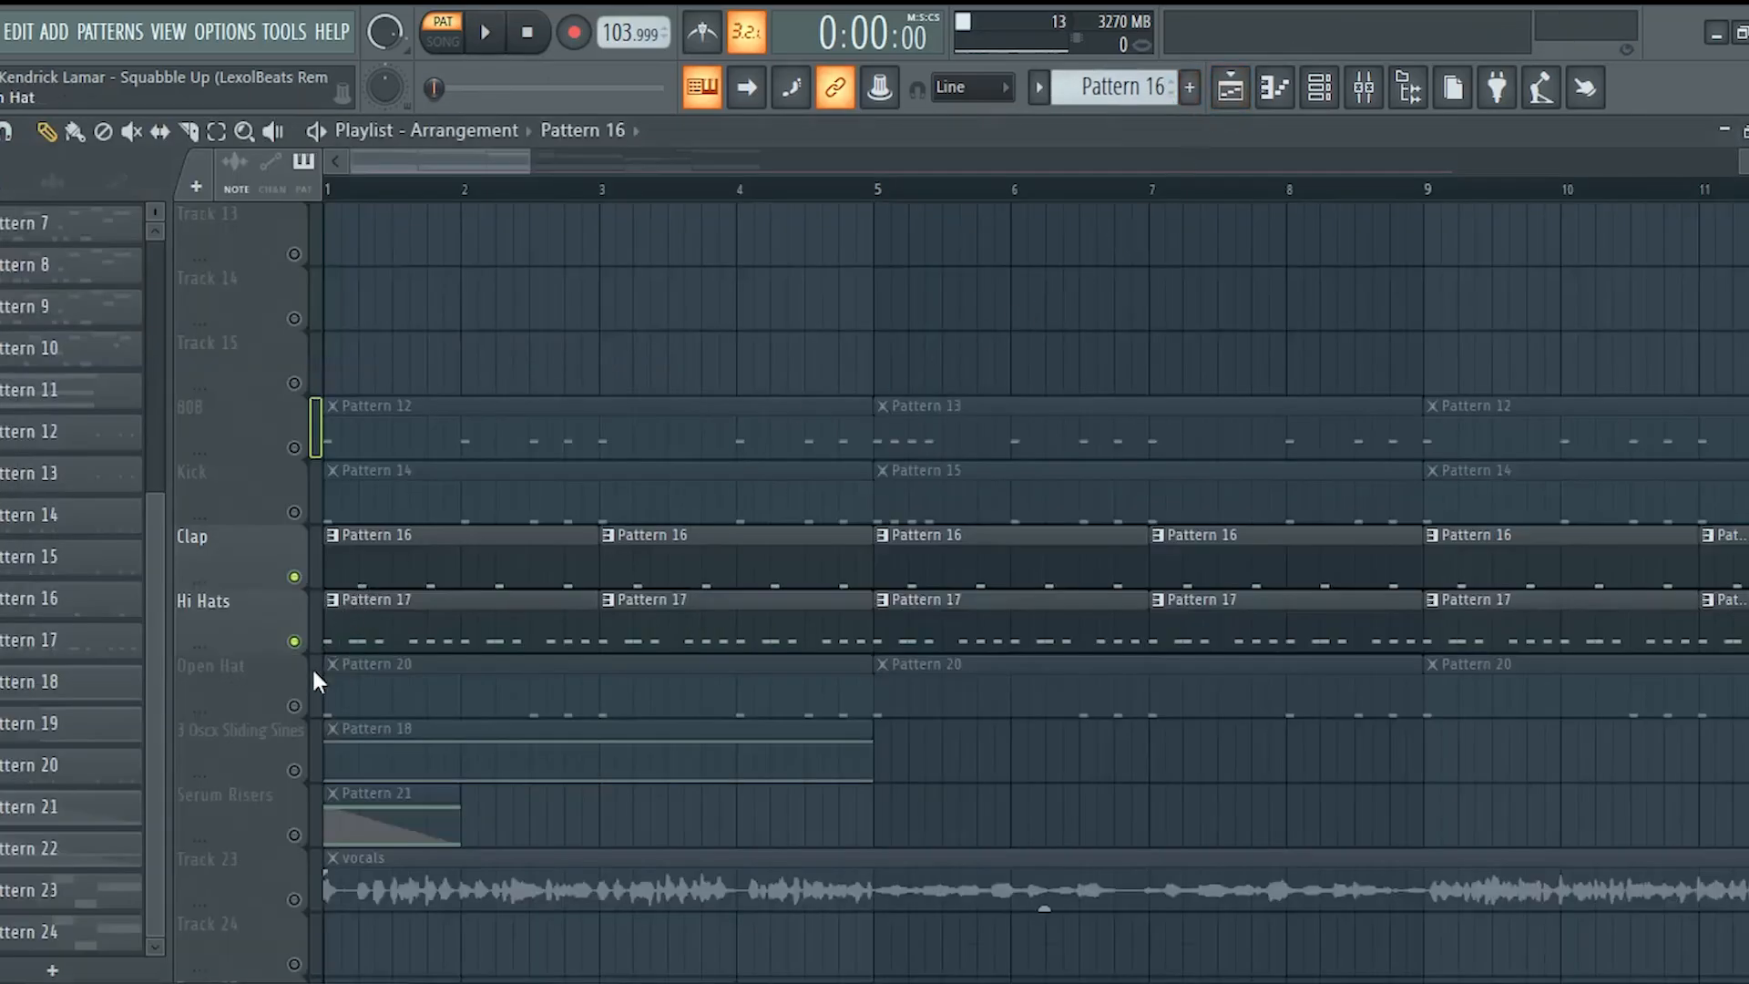
pyautogui.click(294, 706)
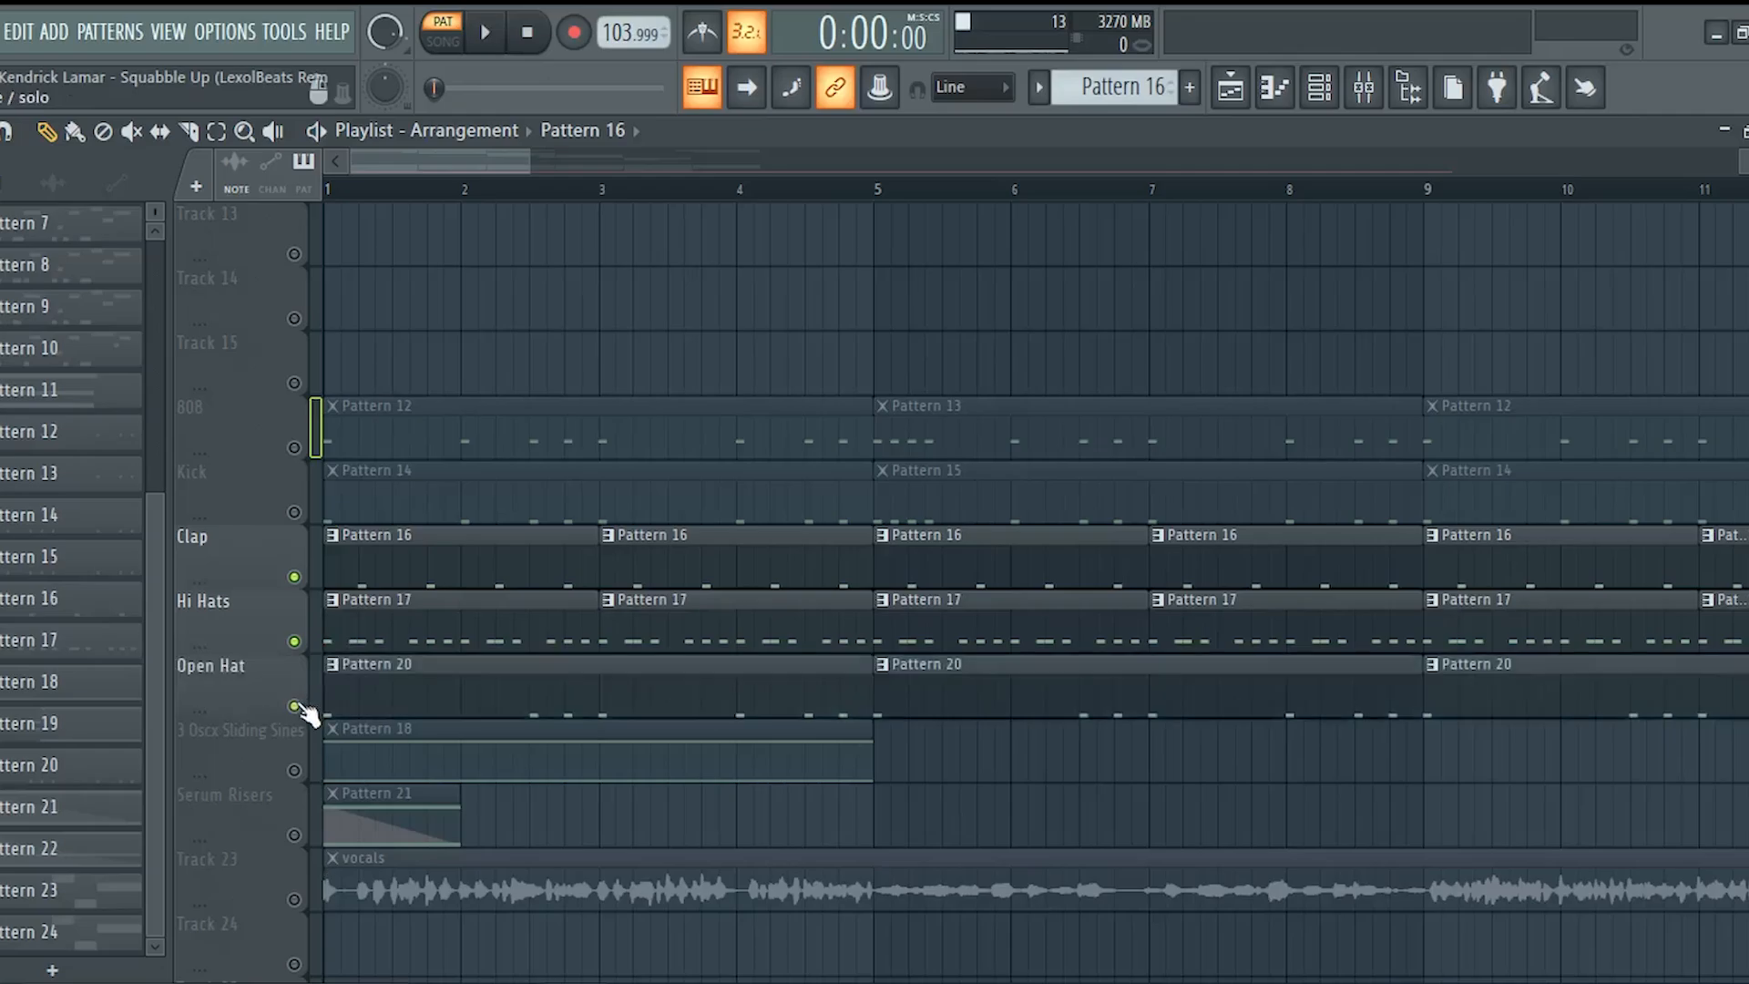
pyautogui.press('space')
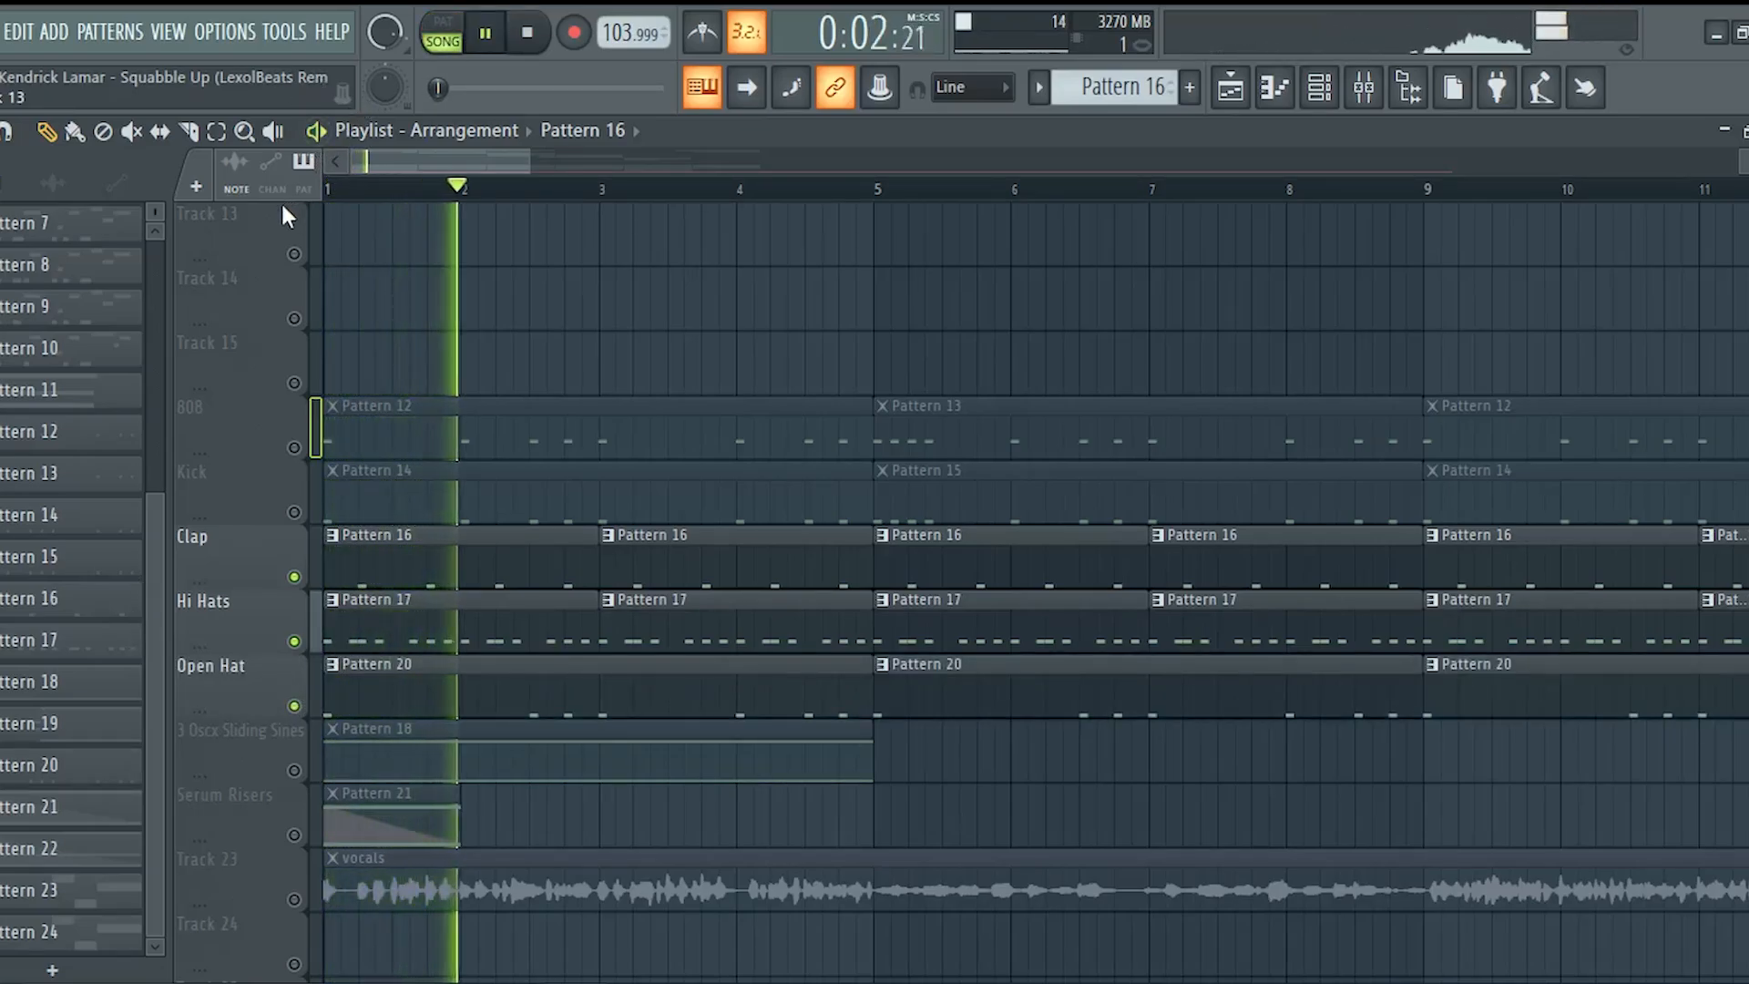
pyautogui.press('space')
# Unmute the Kick and 808 tracks and play all five drum tracks together from the start.
pyautogui.click(295, 512)
pyautogui.click(294, 448)
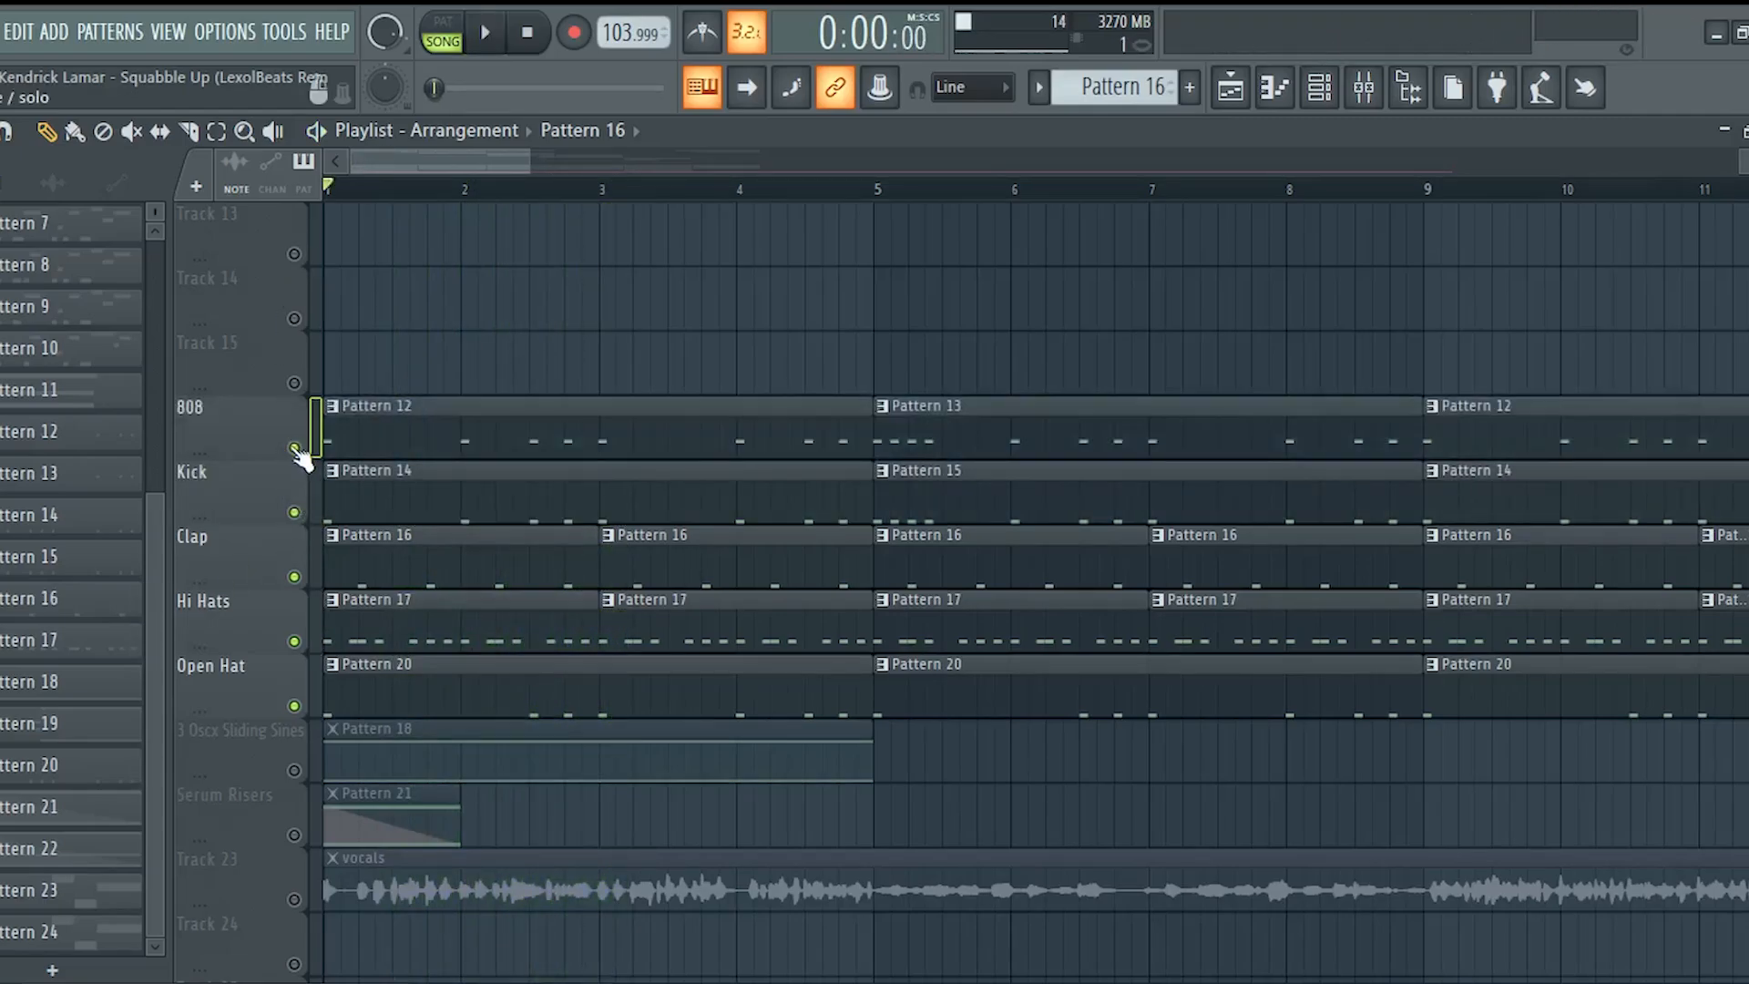
pyautogui.press('space')
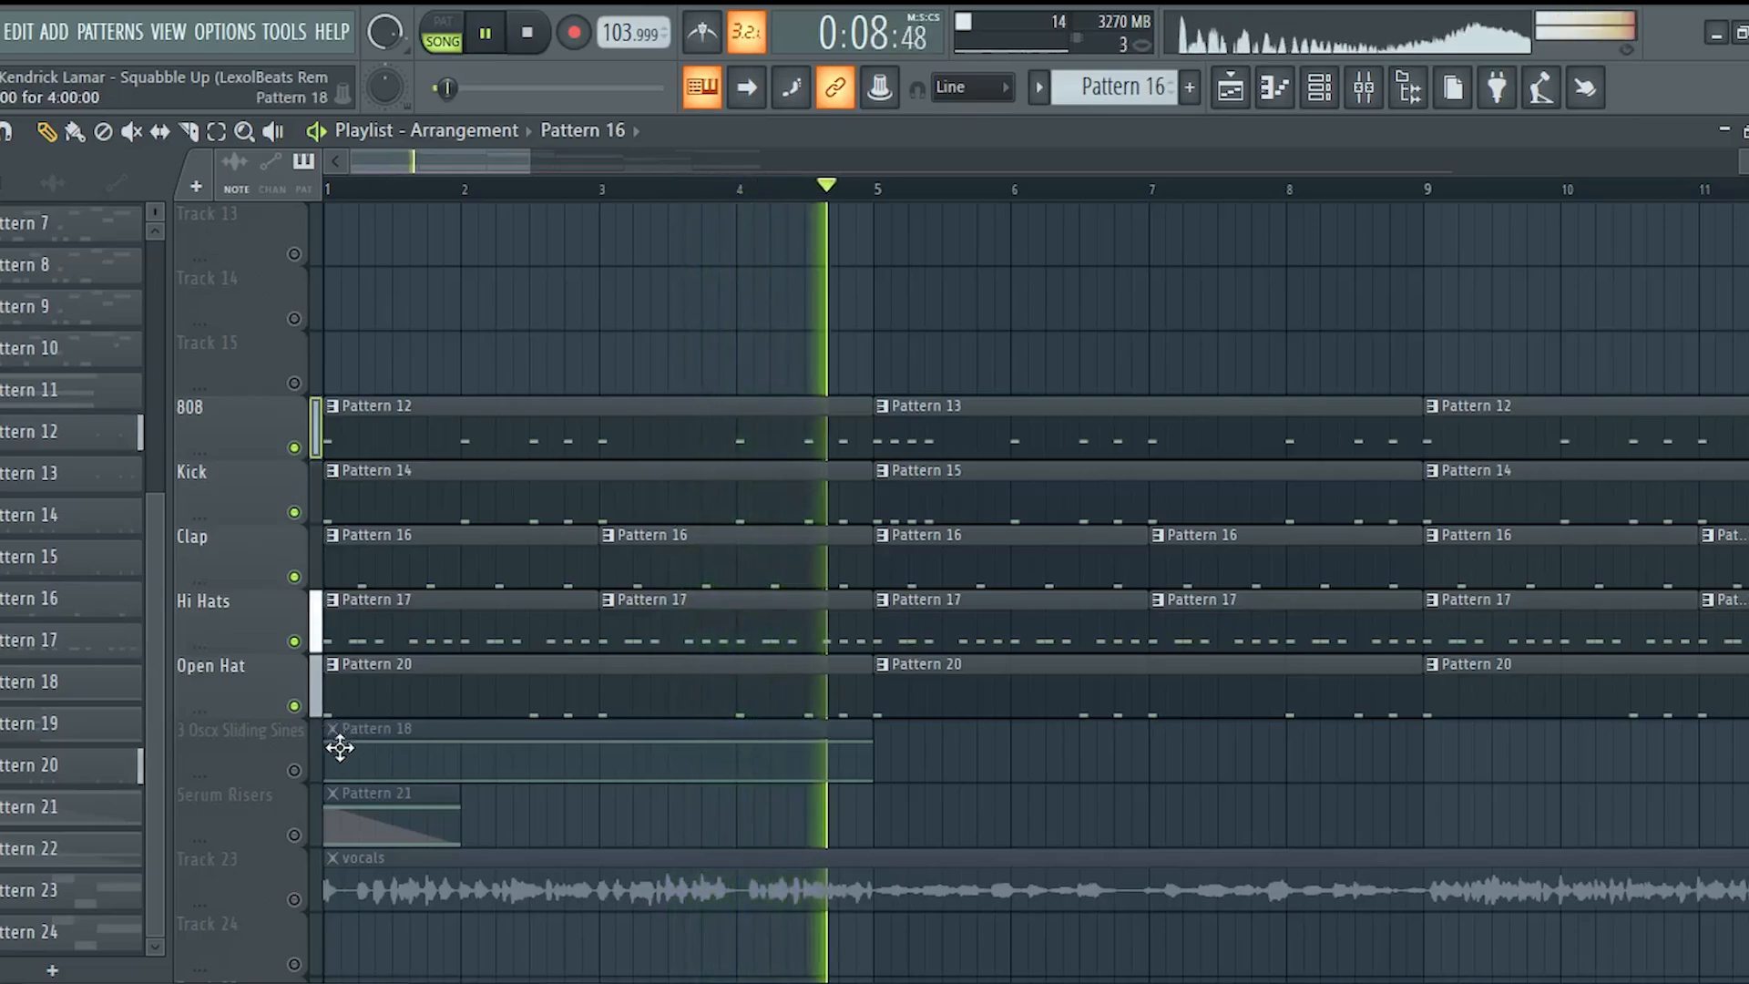
pyautogui.press('space')
# Unmute the 3 Oscx Sliding Sines and Serum Risers tracks and play them together with the drums.
pyautogui.click(293, 771)
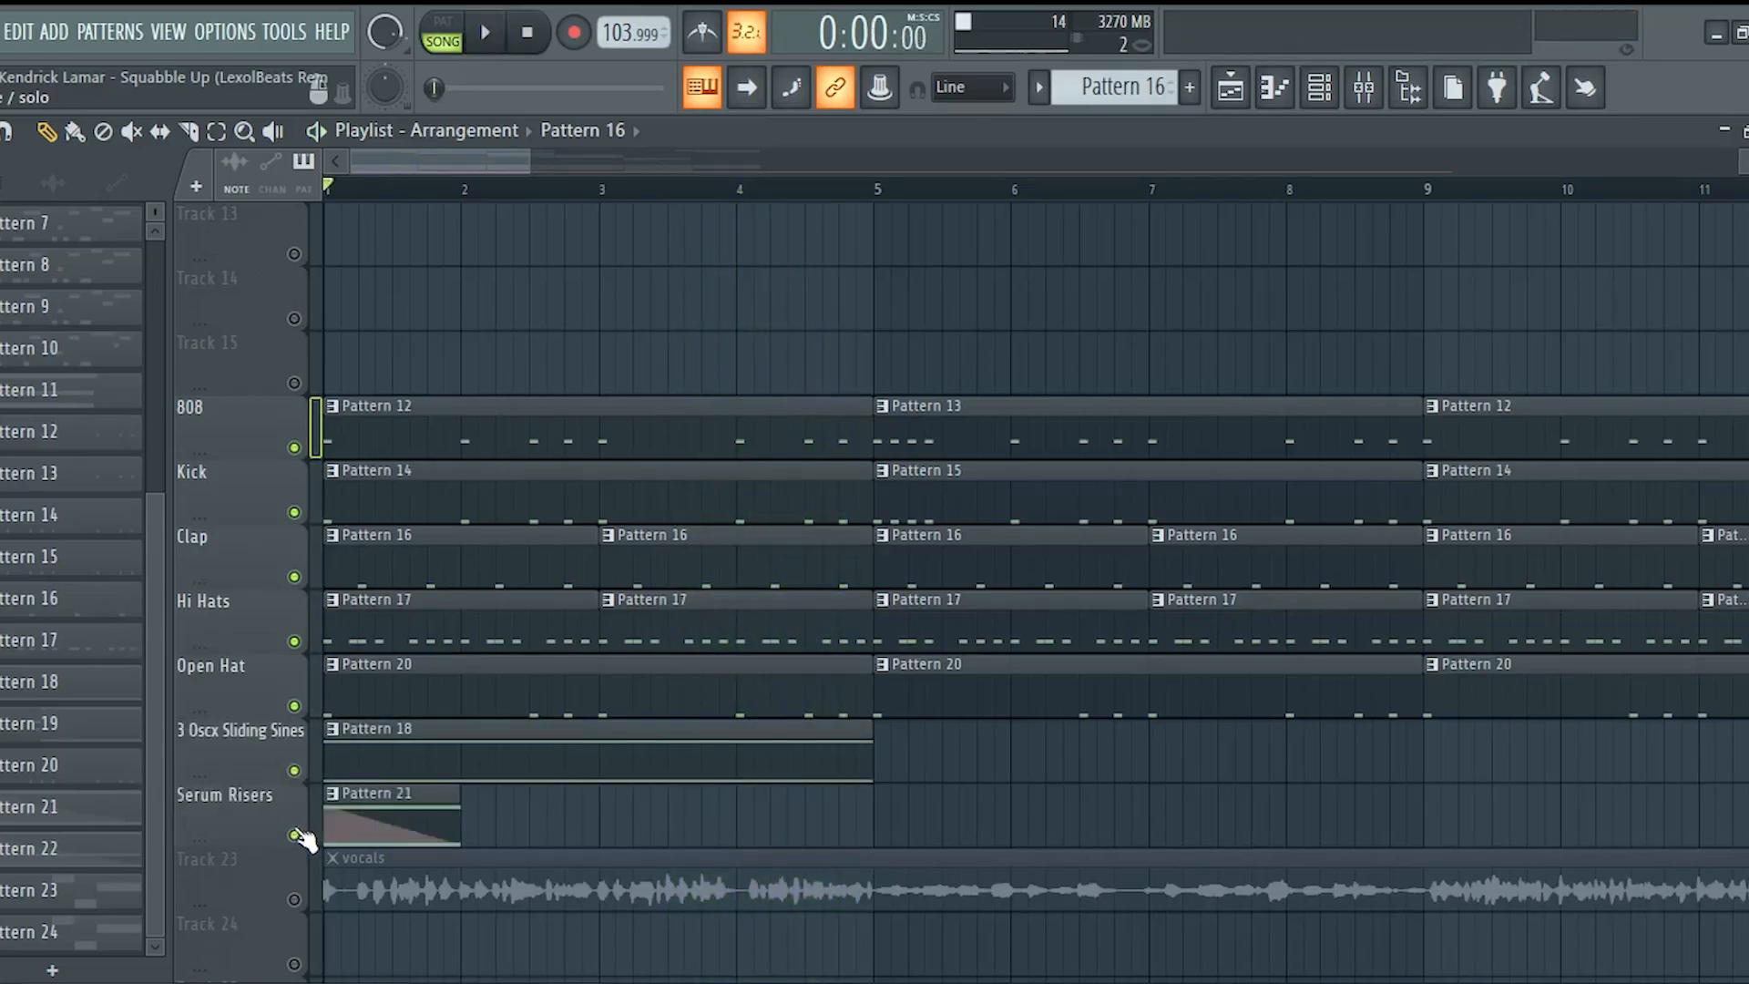
pyautogui.press('space')
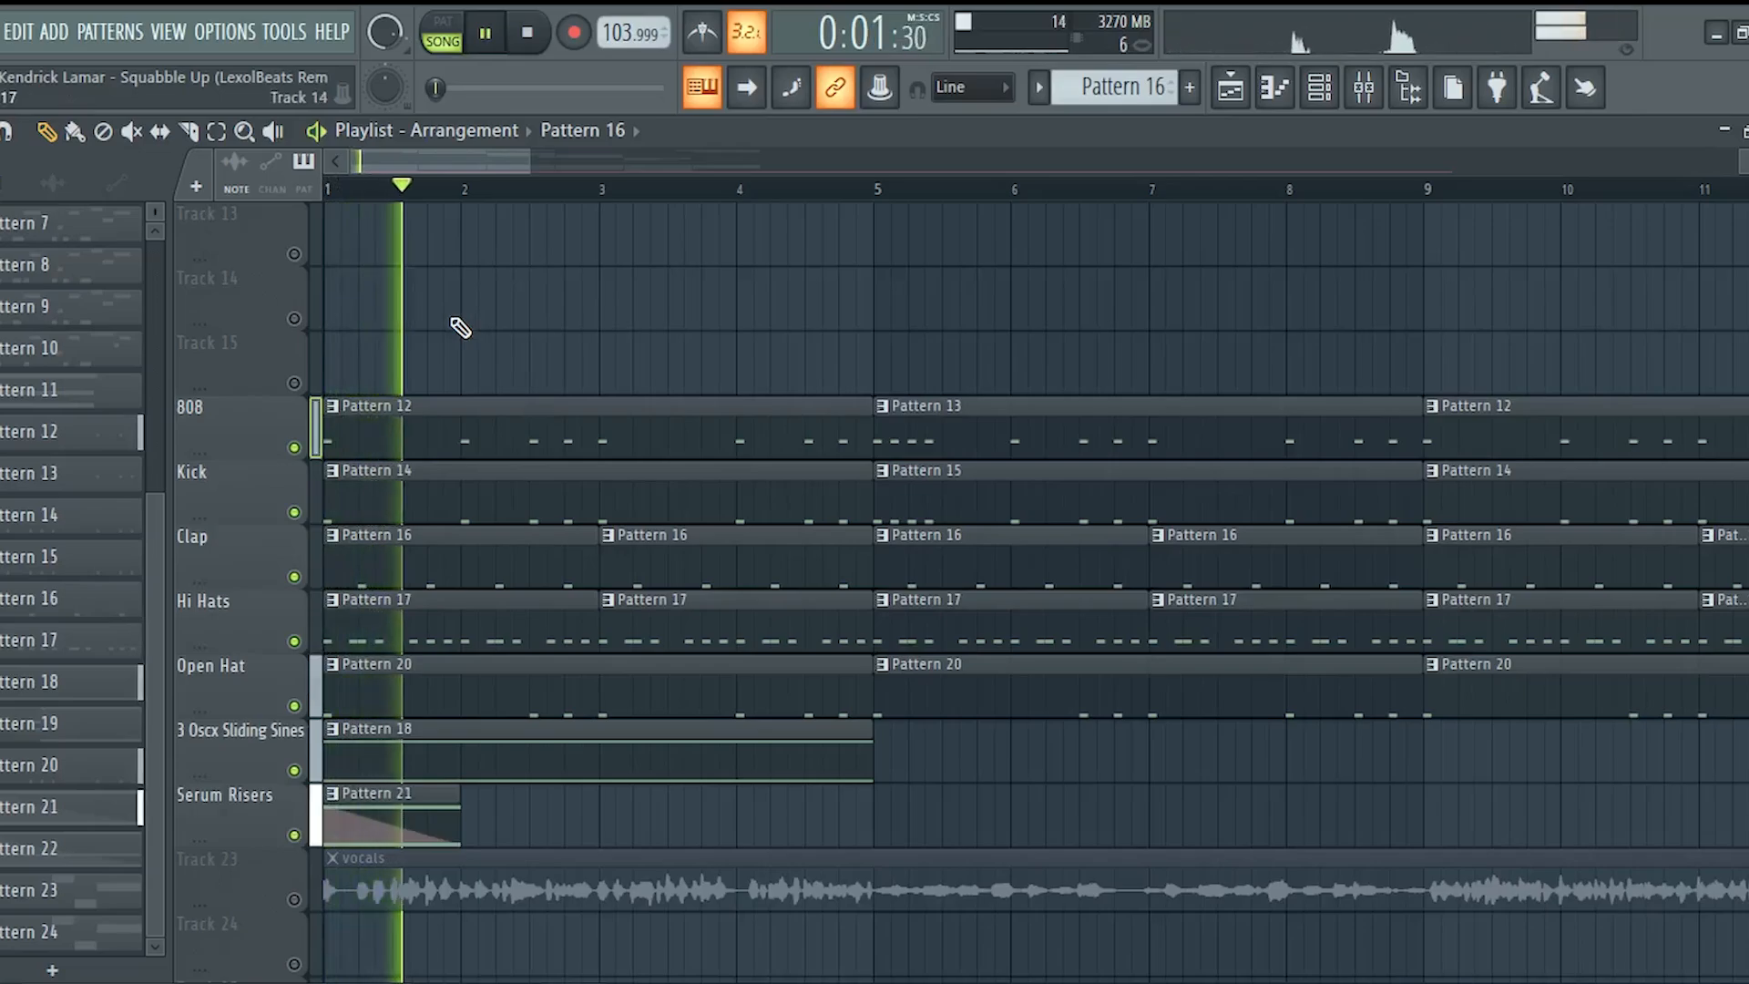
pyautogui.scroll(2, 430, 362)
pyautogui.scroll(-1, 430, 361)
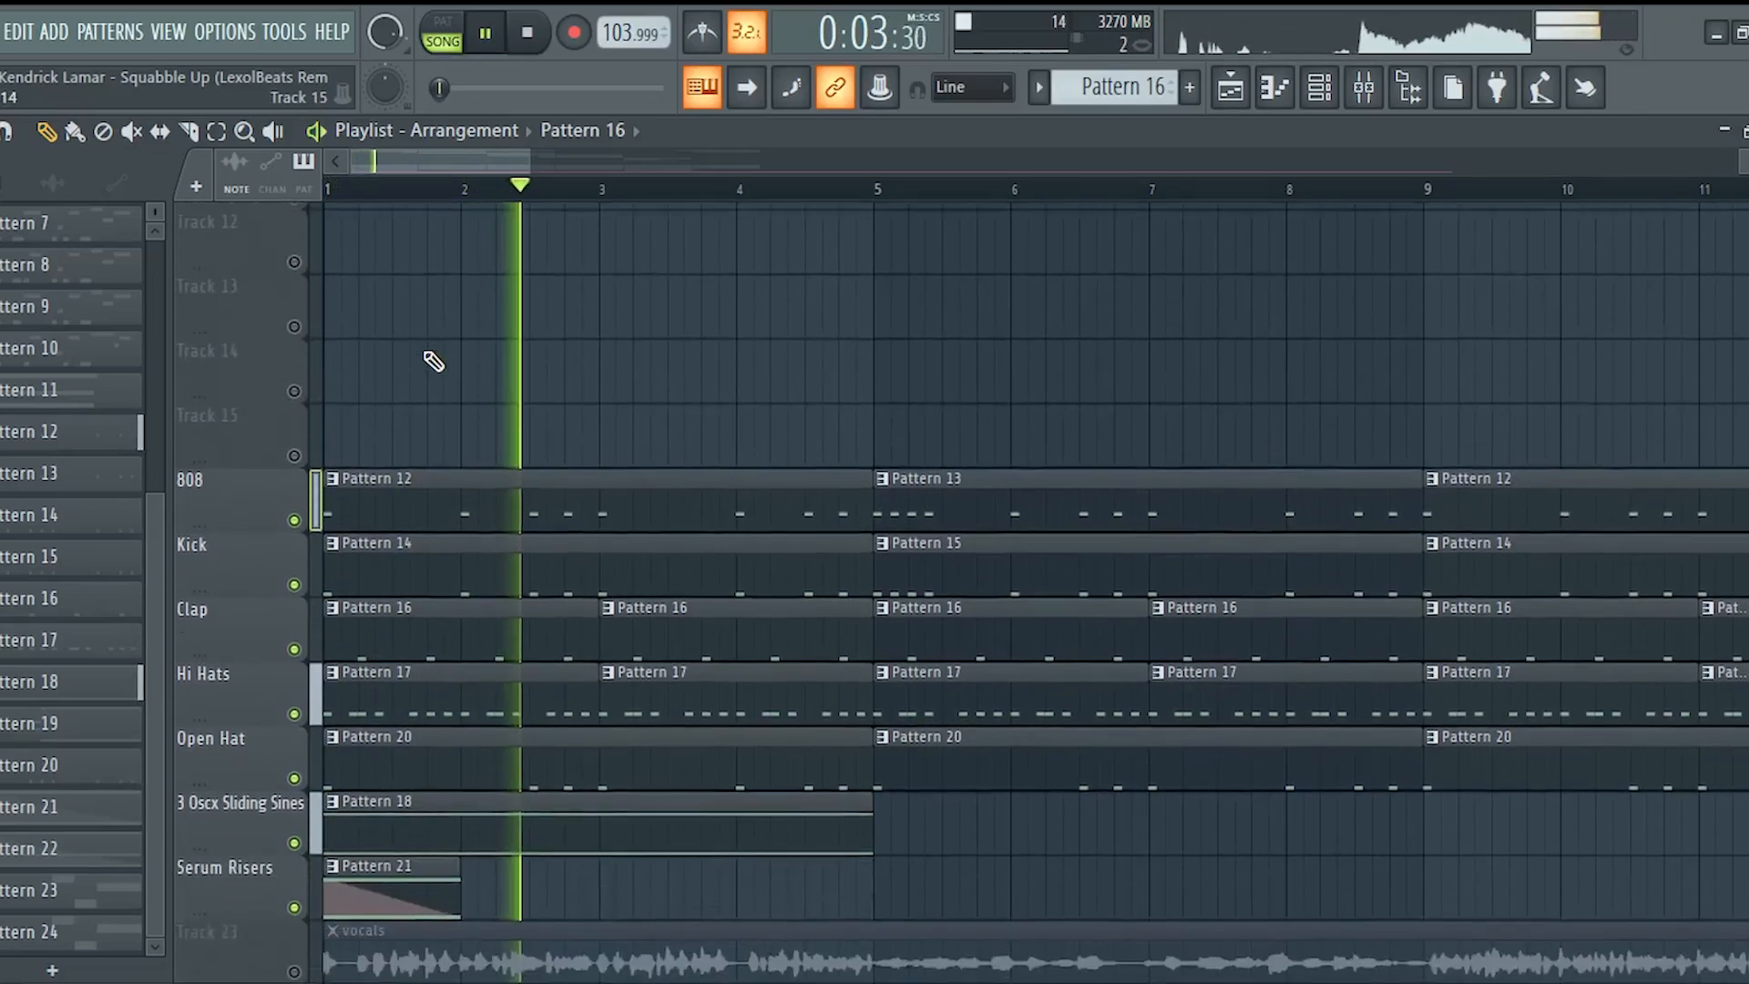
pyautogui.scroll(-2, 430, 362)
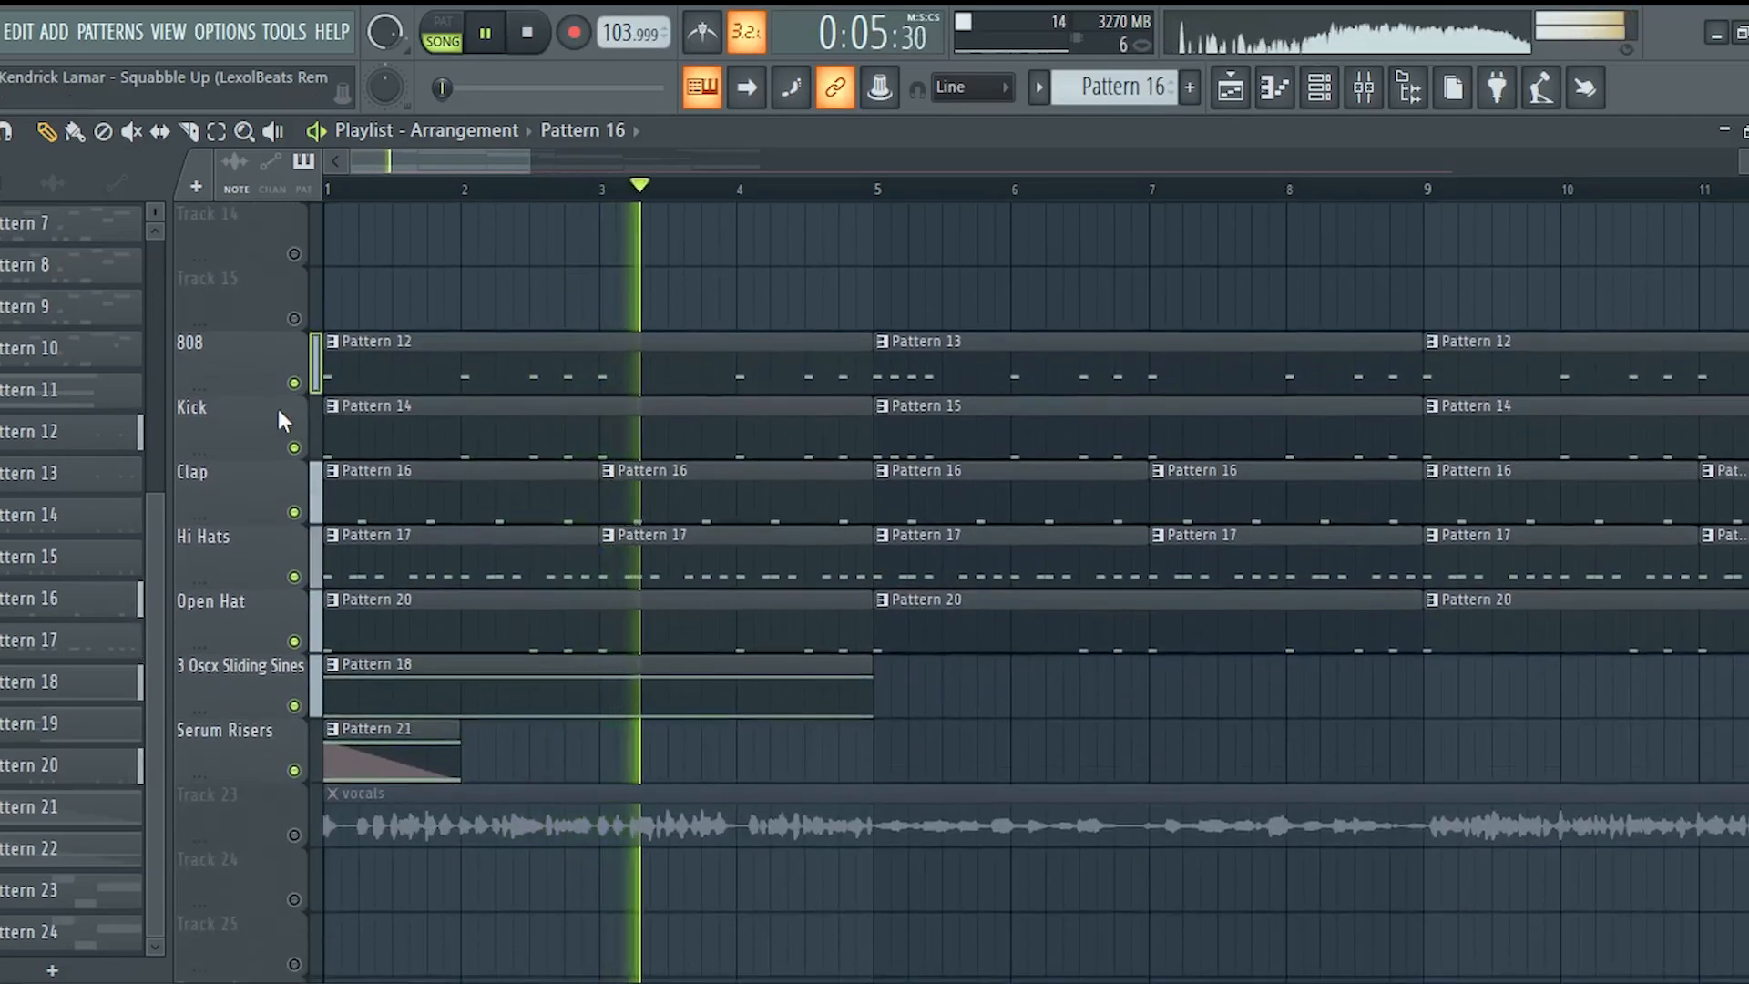
# Unmute all playlist tracks except the vocals on Track 23 and play the full instrumental from the start.
pyautogui.rightClick(293, 392)
pyautogui.press('space')
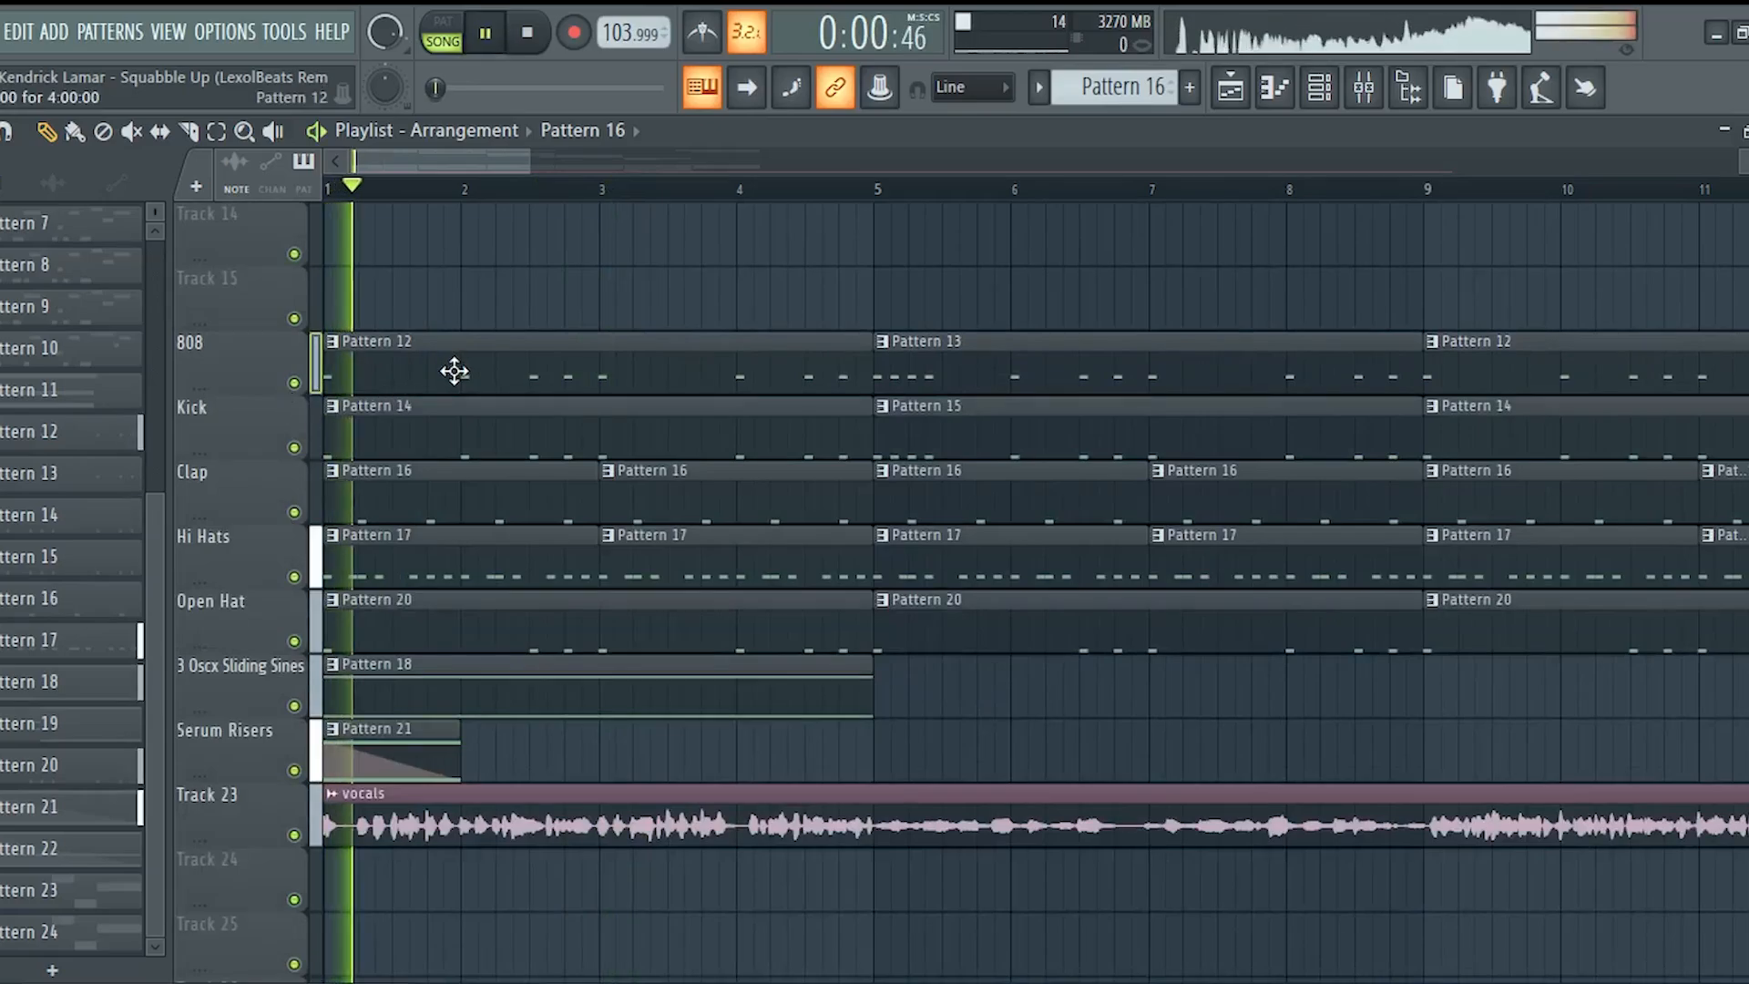
pyautogui.click(293, 834)
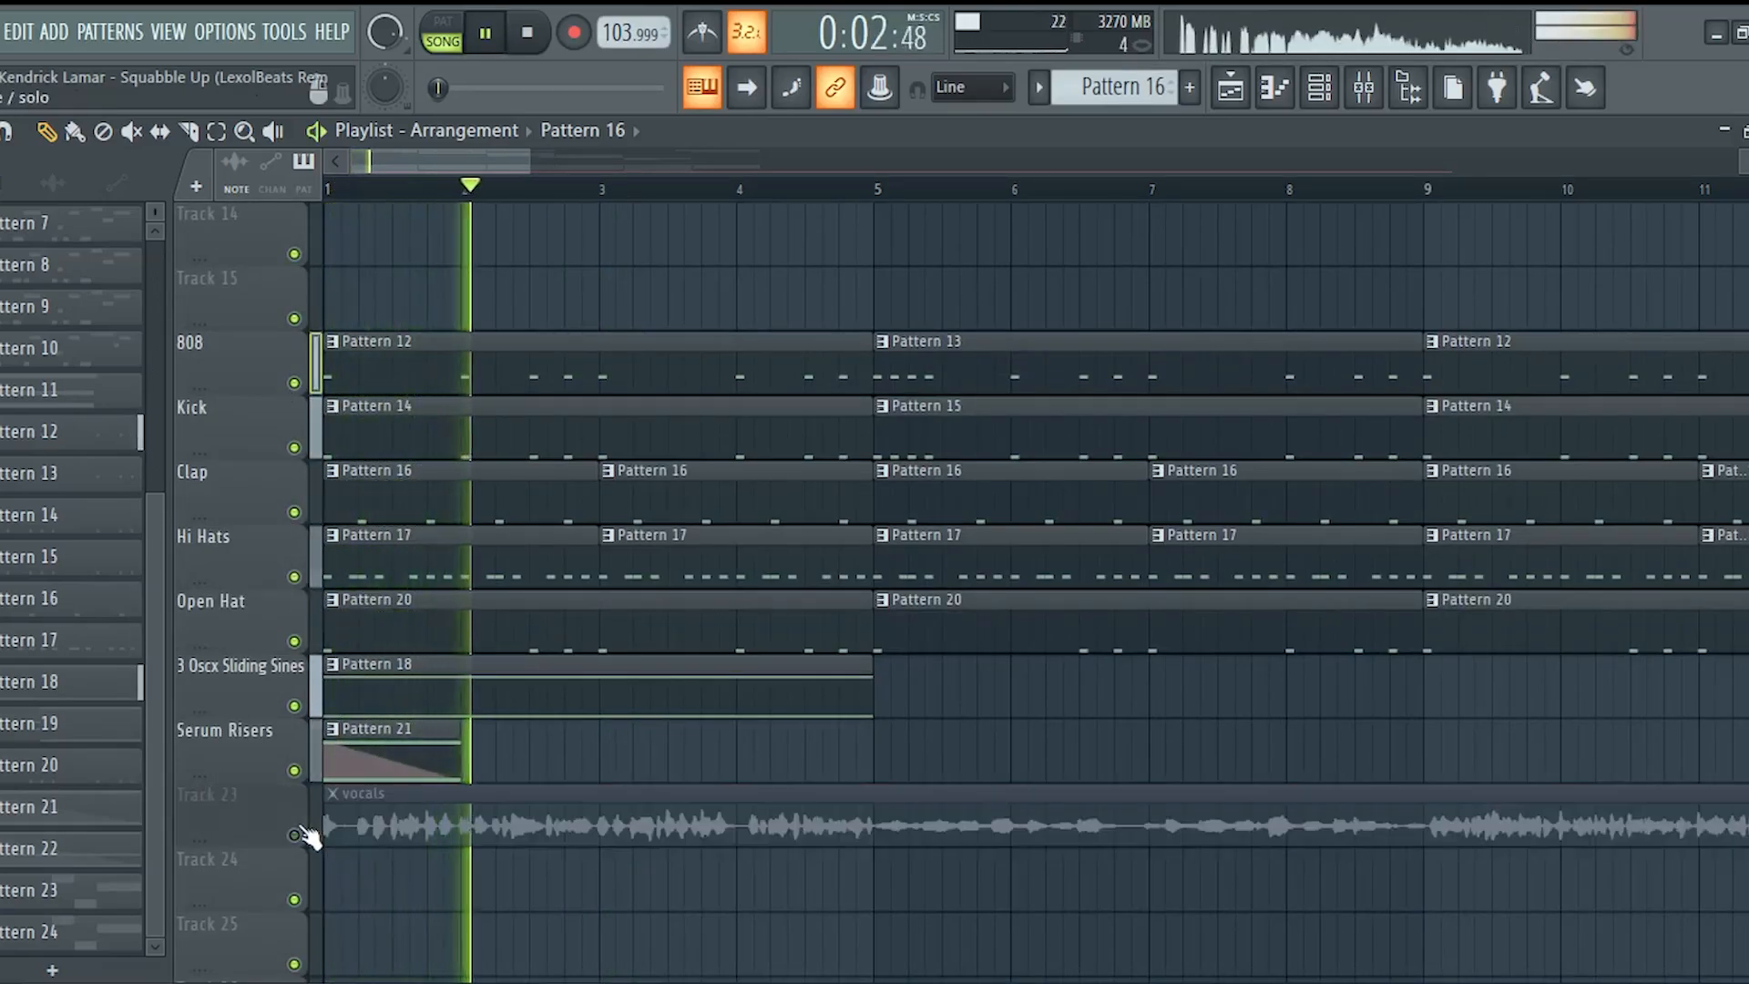
# Examine the melodic and drum patterns across the whole arrangement while it plays through to about bar 25, and stop playback.
pyautogui.scroll(5, 500, 820)
pyautogui.scroll(8, 810, 337)
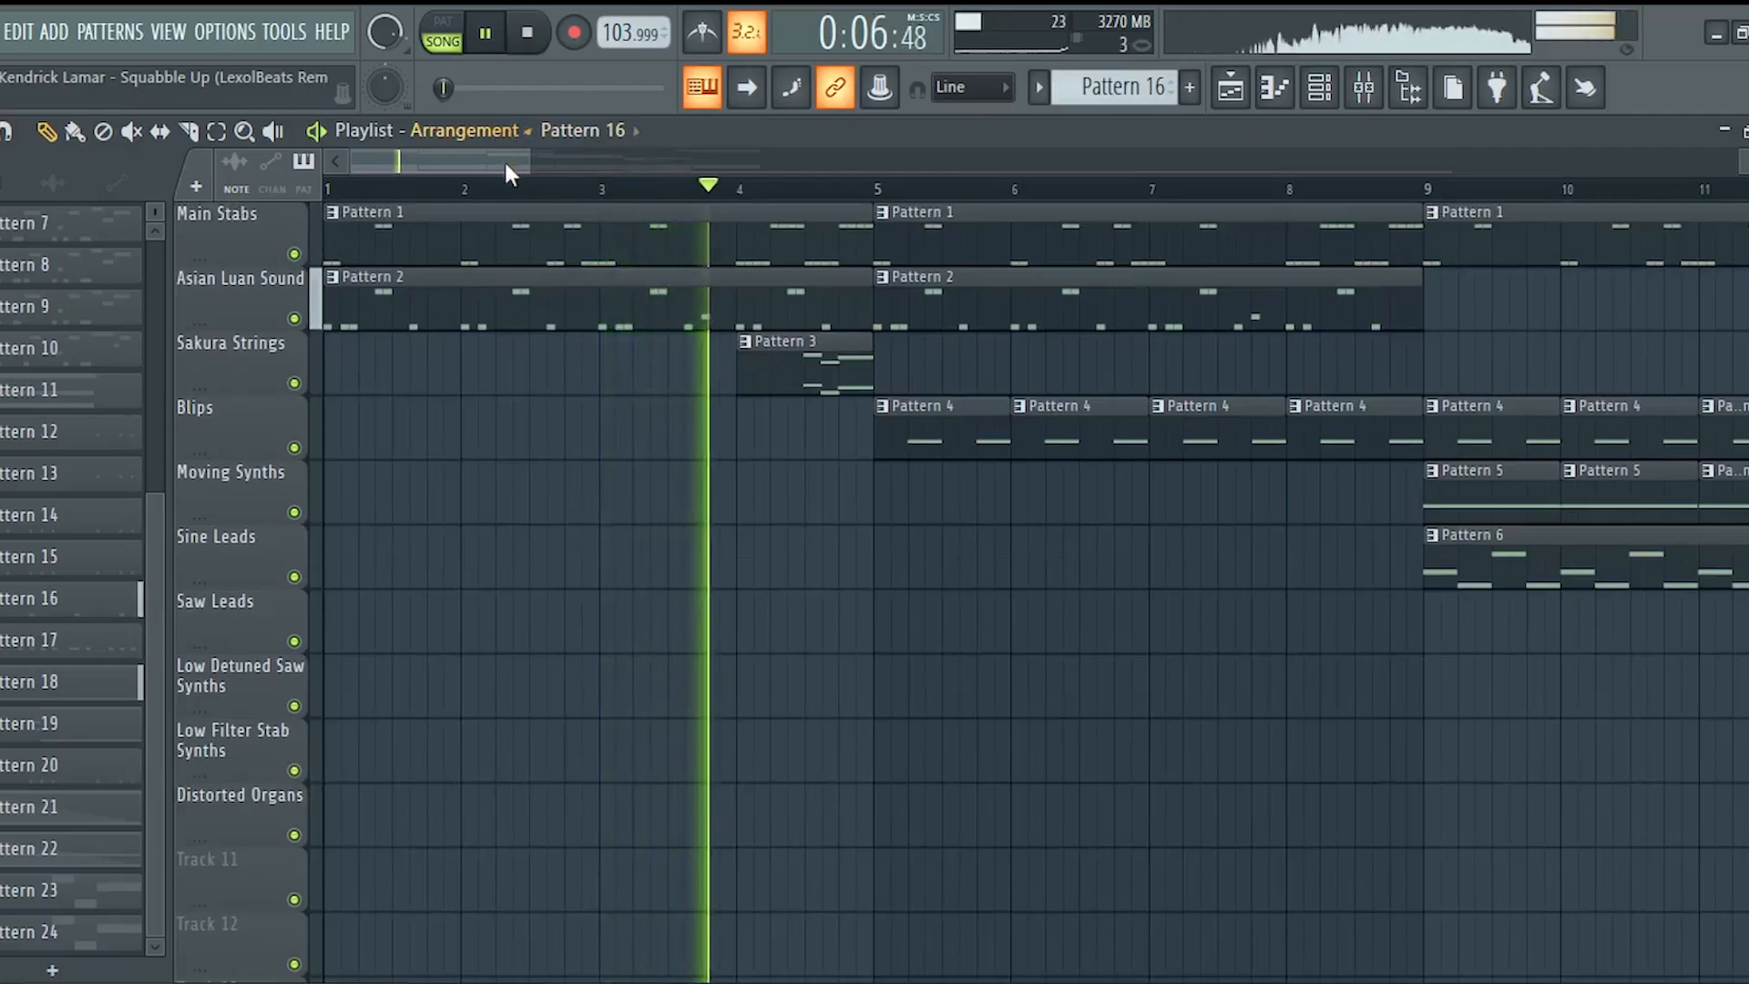
pyautogui.scroll(-5, 504, 162)
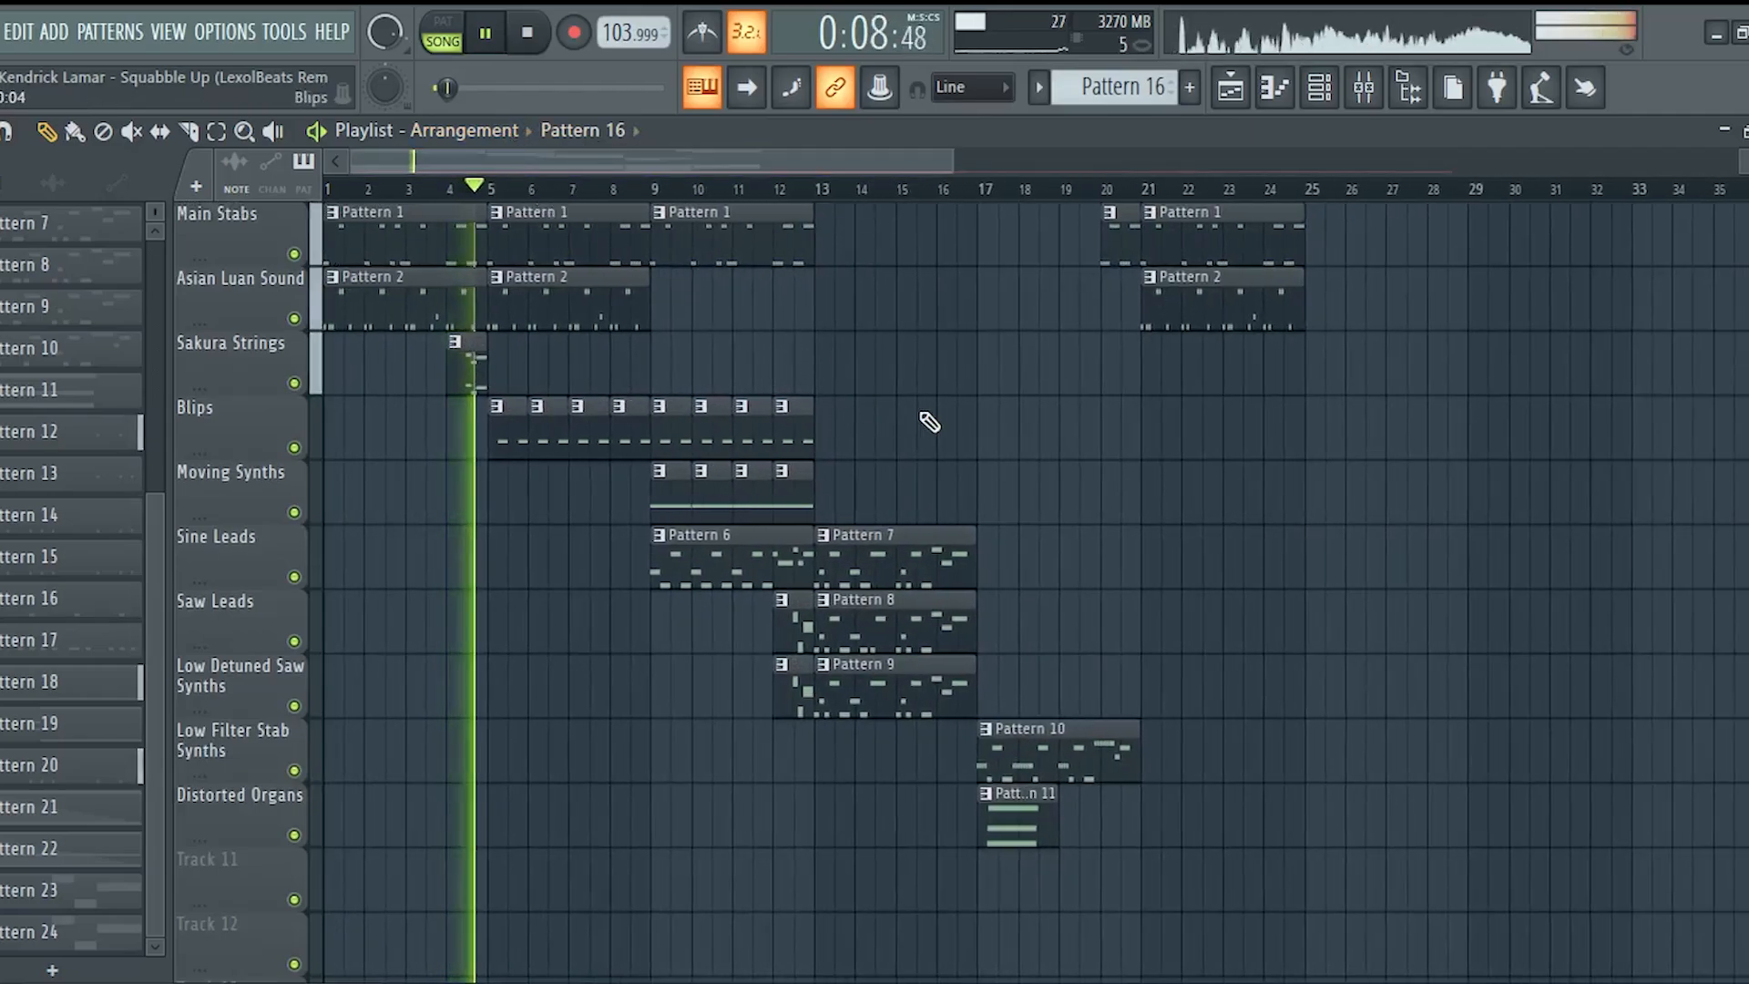
pyautogui.scroll(-8, 859, 410)
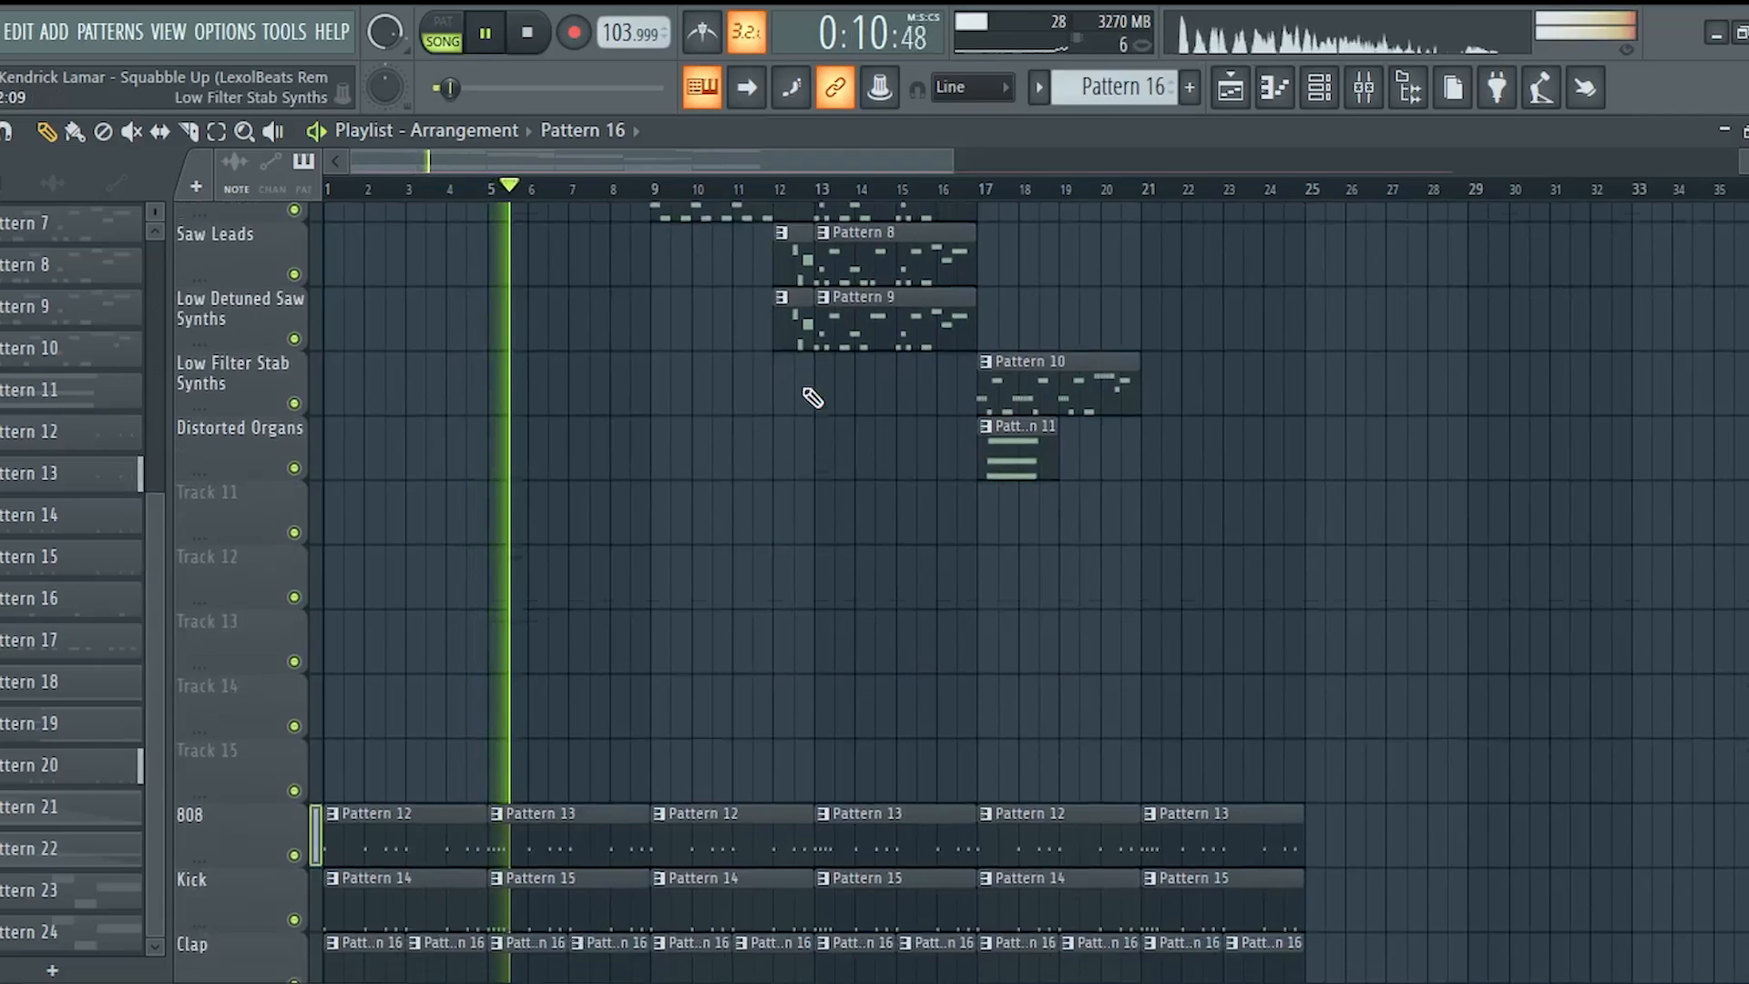
pyautogui.scroll(-5, 810, 398)
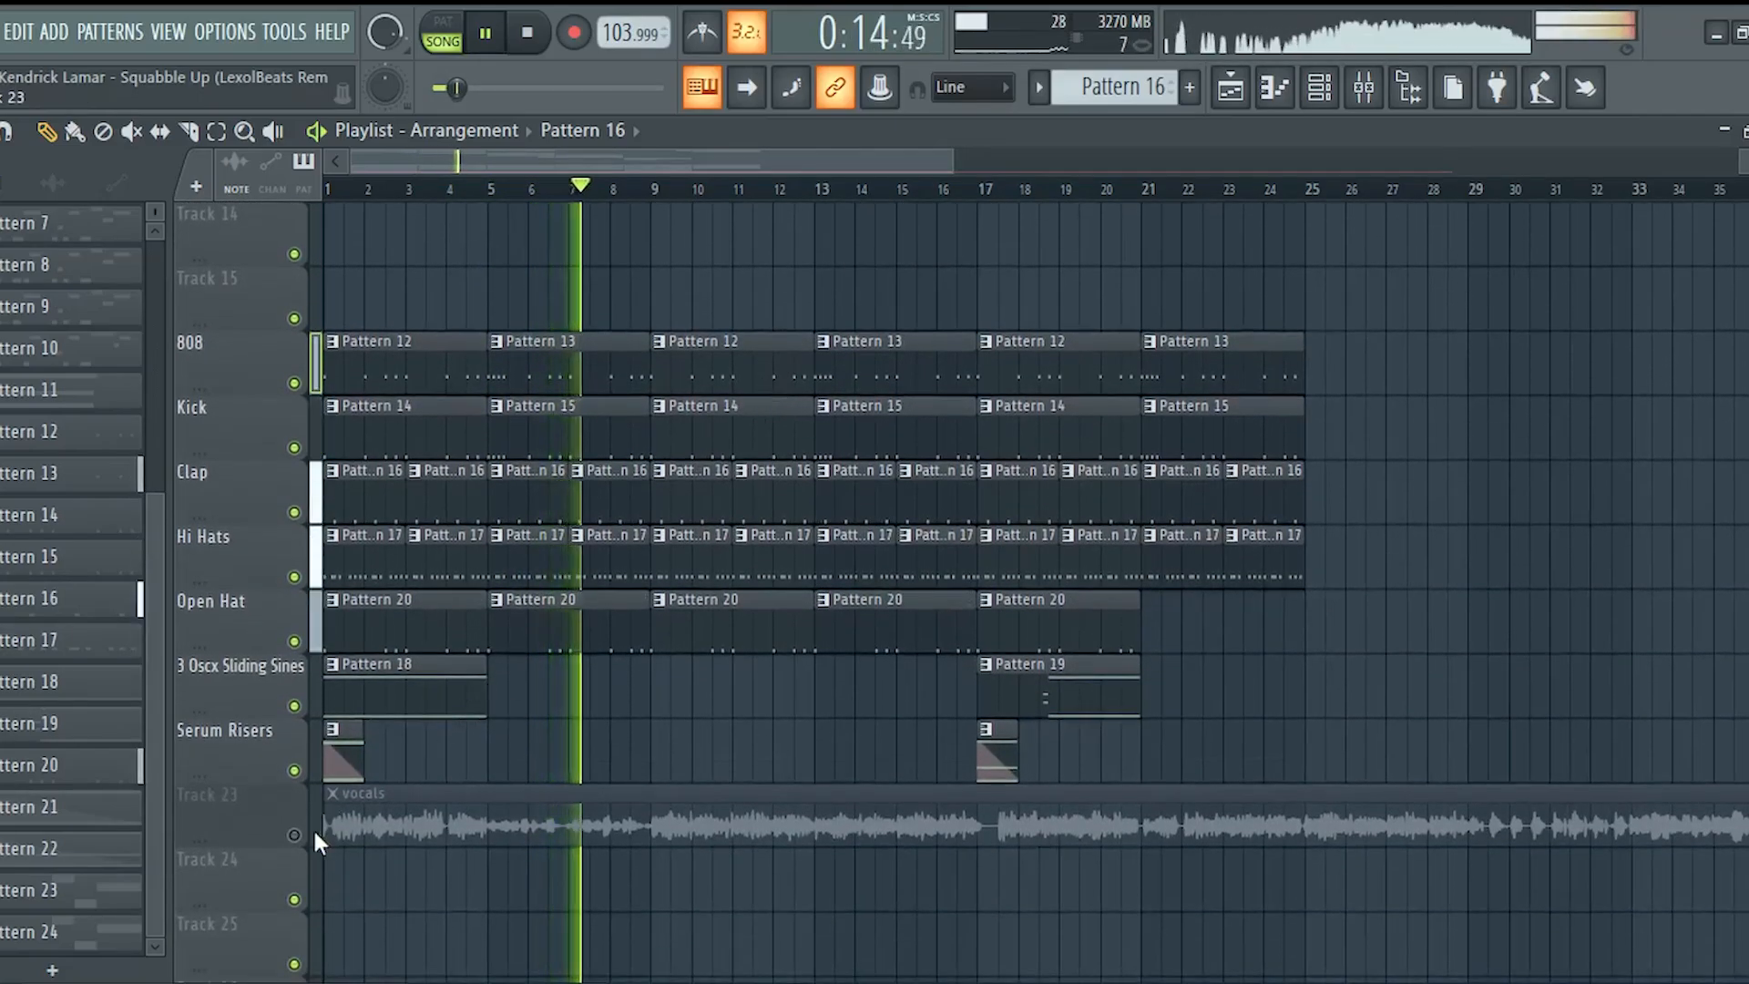
pyautogui.scroll(9, 594, 703)
pyautogui.scroll(4, 594, 702)
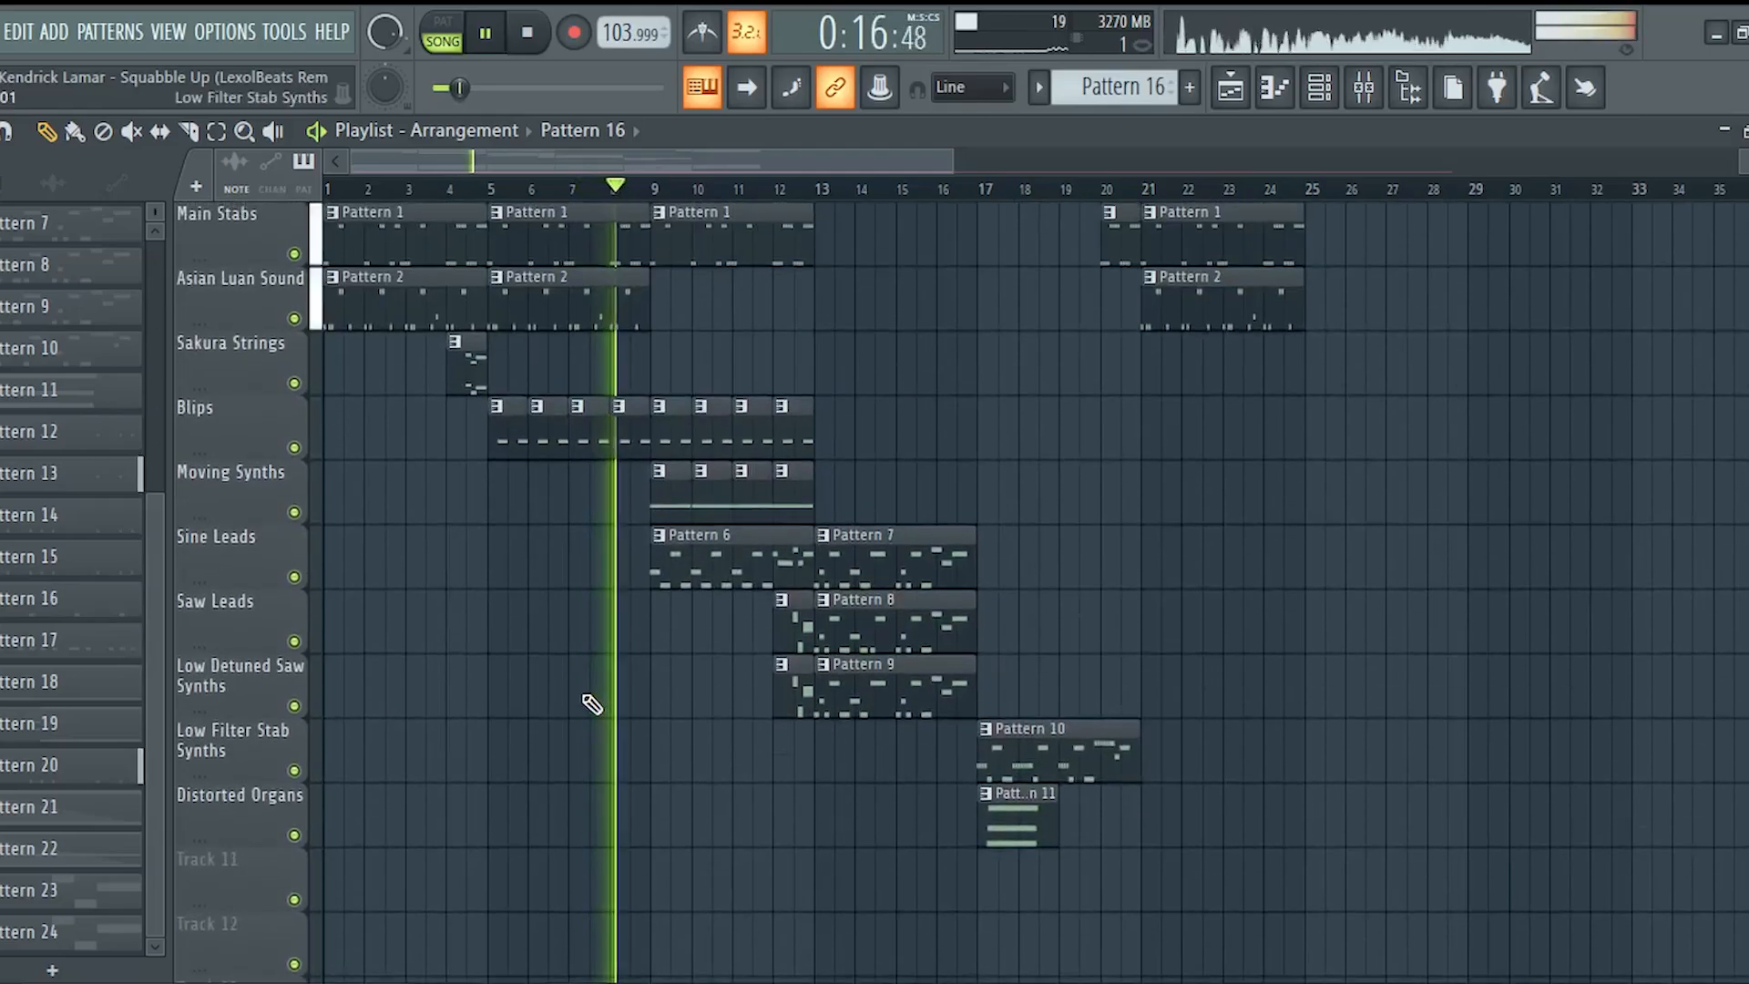
pyautogui.scroll(5, 758, 158)
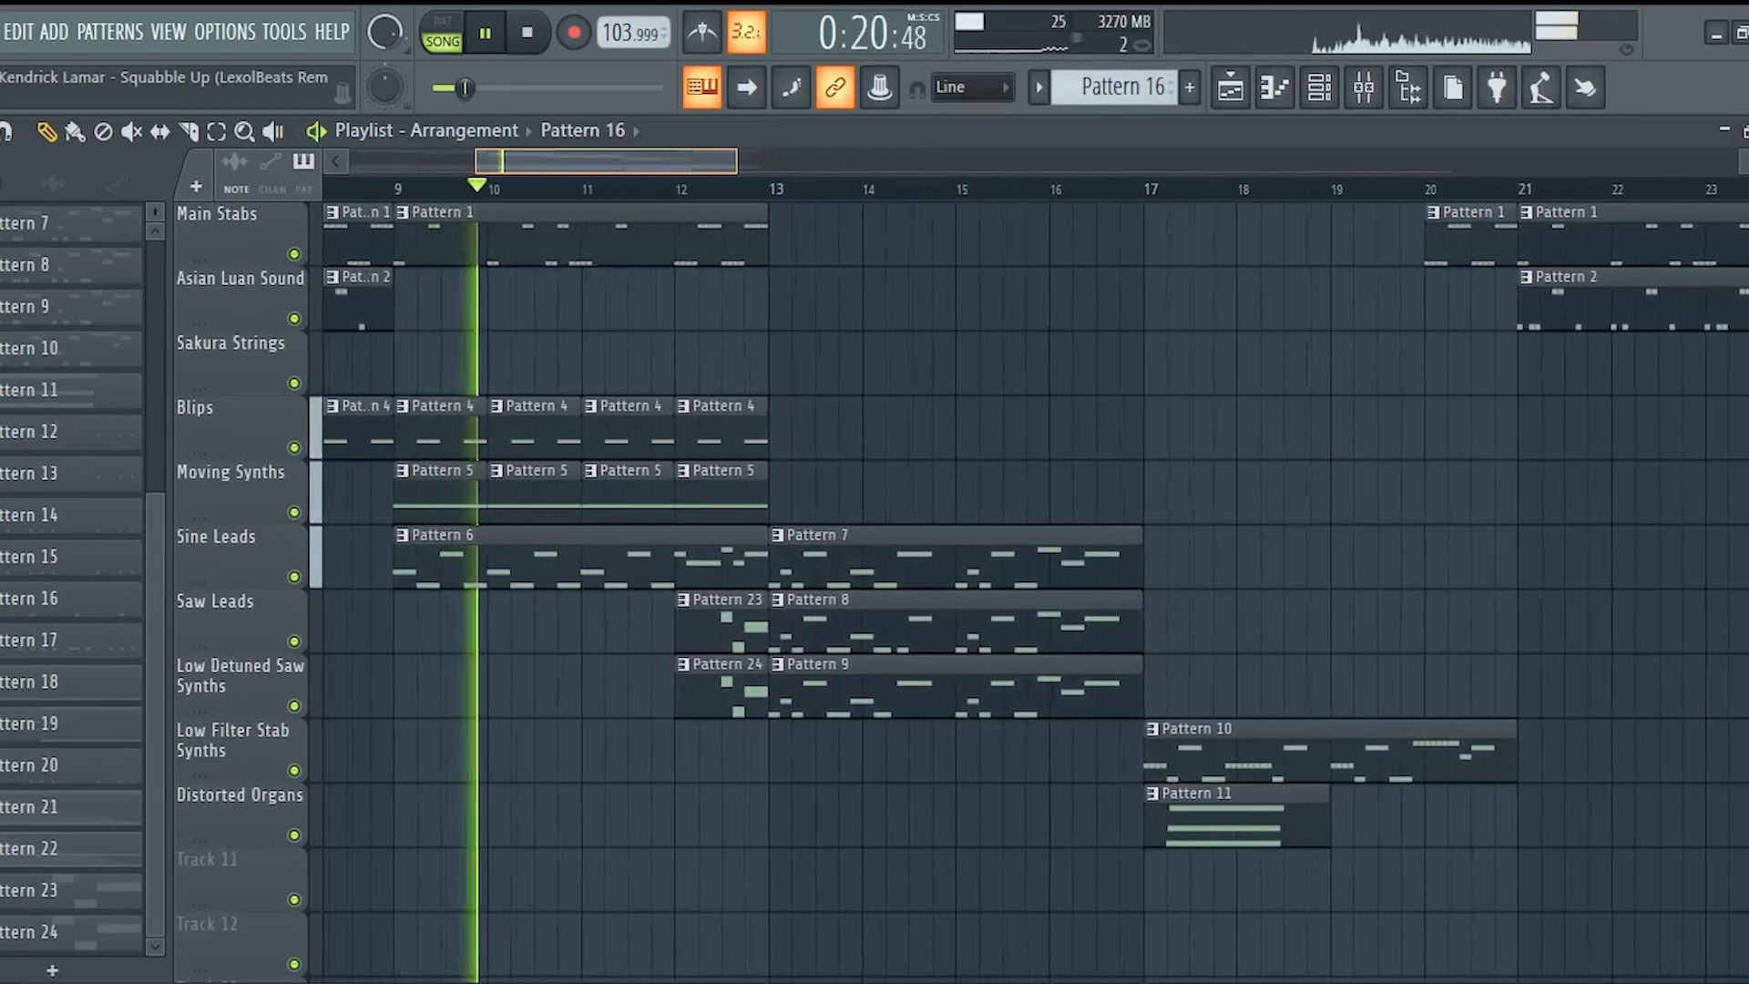
pyautogui.scroll(1, 765, 160)
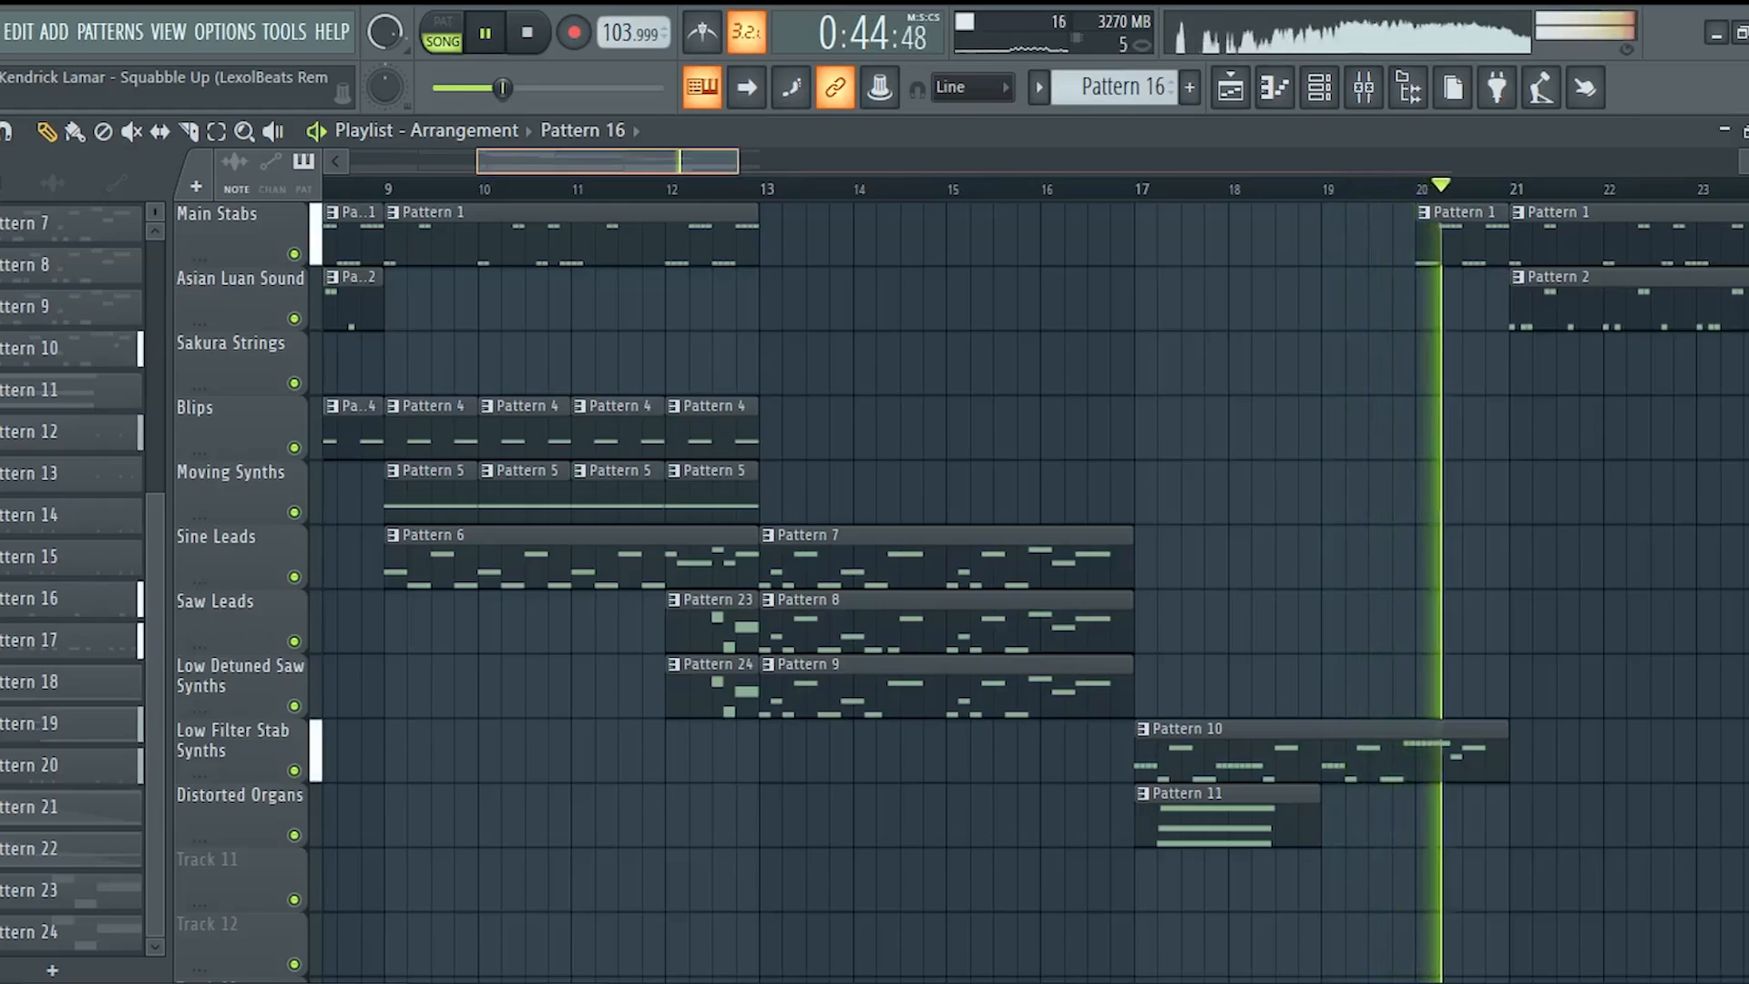
pyautogui.scroll(-4, 778, 157)
pyautogui.scroll(-3, 1089, 553)
pyautogui.scroll(-8, 1102, 528)
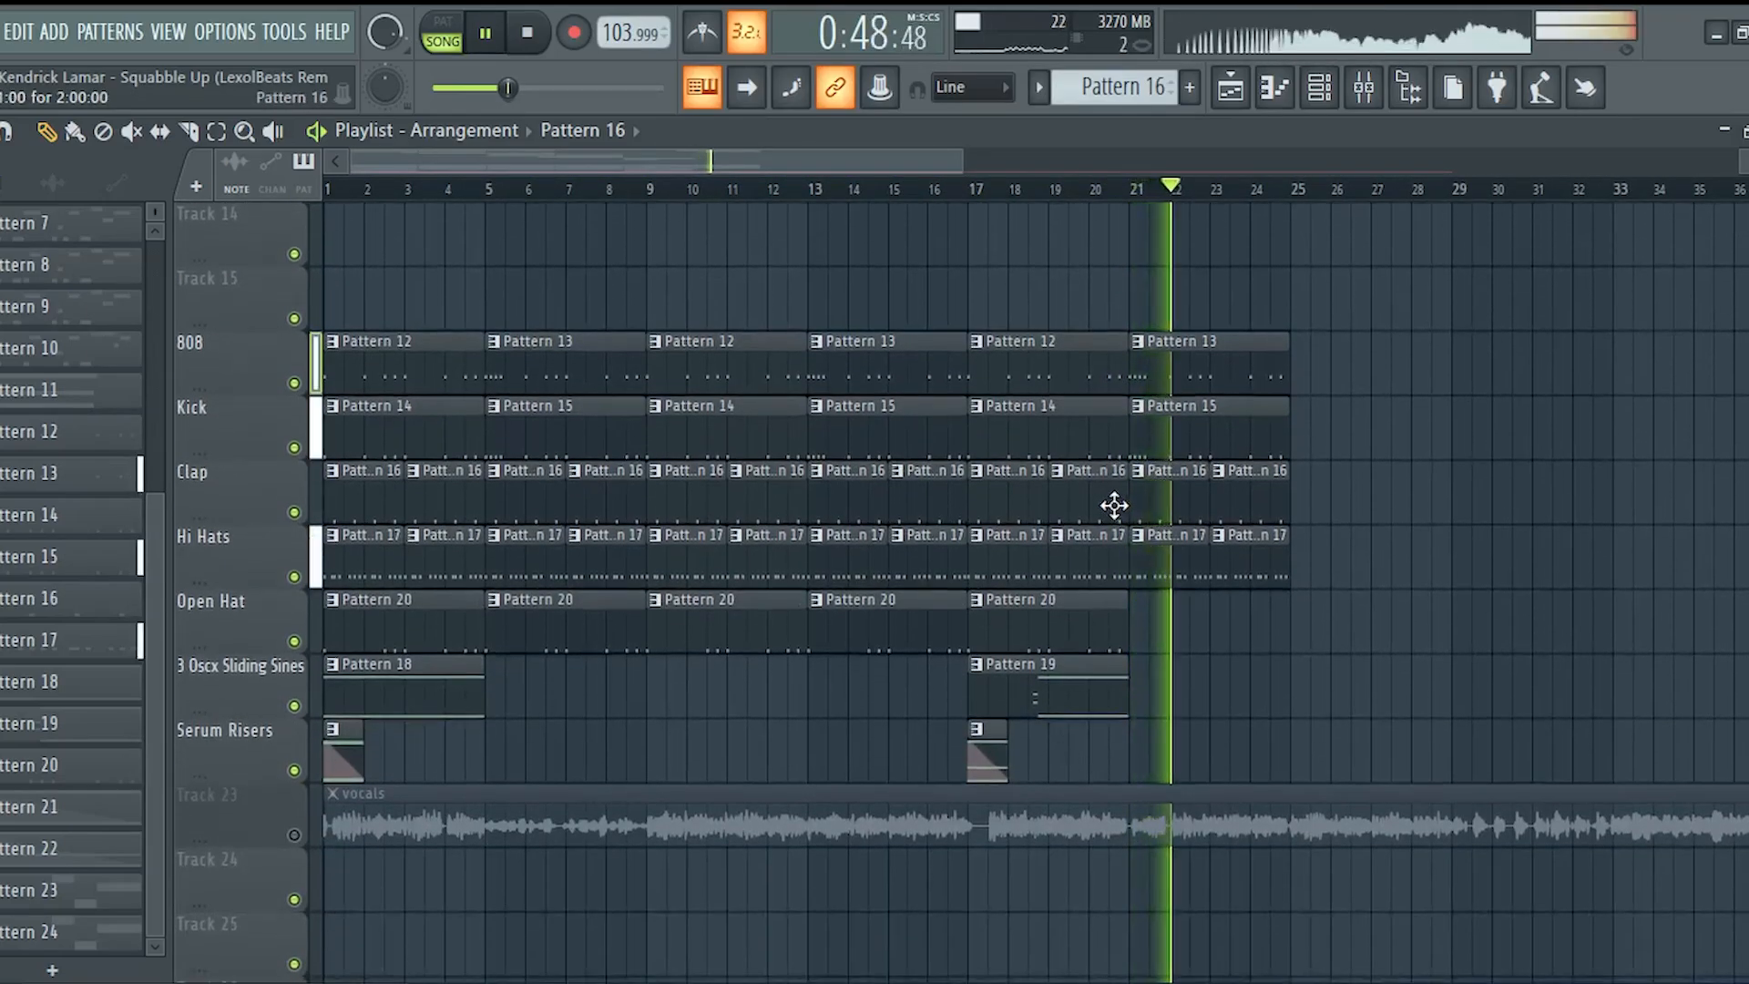
pyautogui.scroll(6, 1038, 384)
pyautogui.scroll(7, 1038, 383)
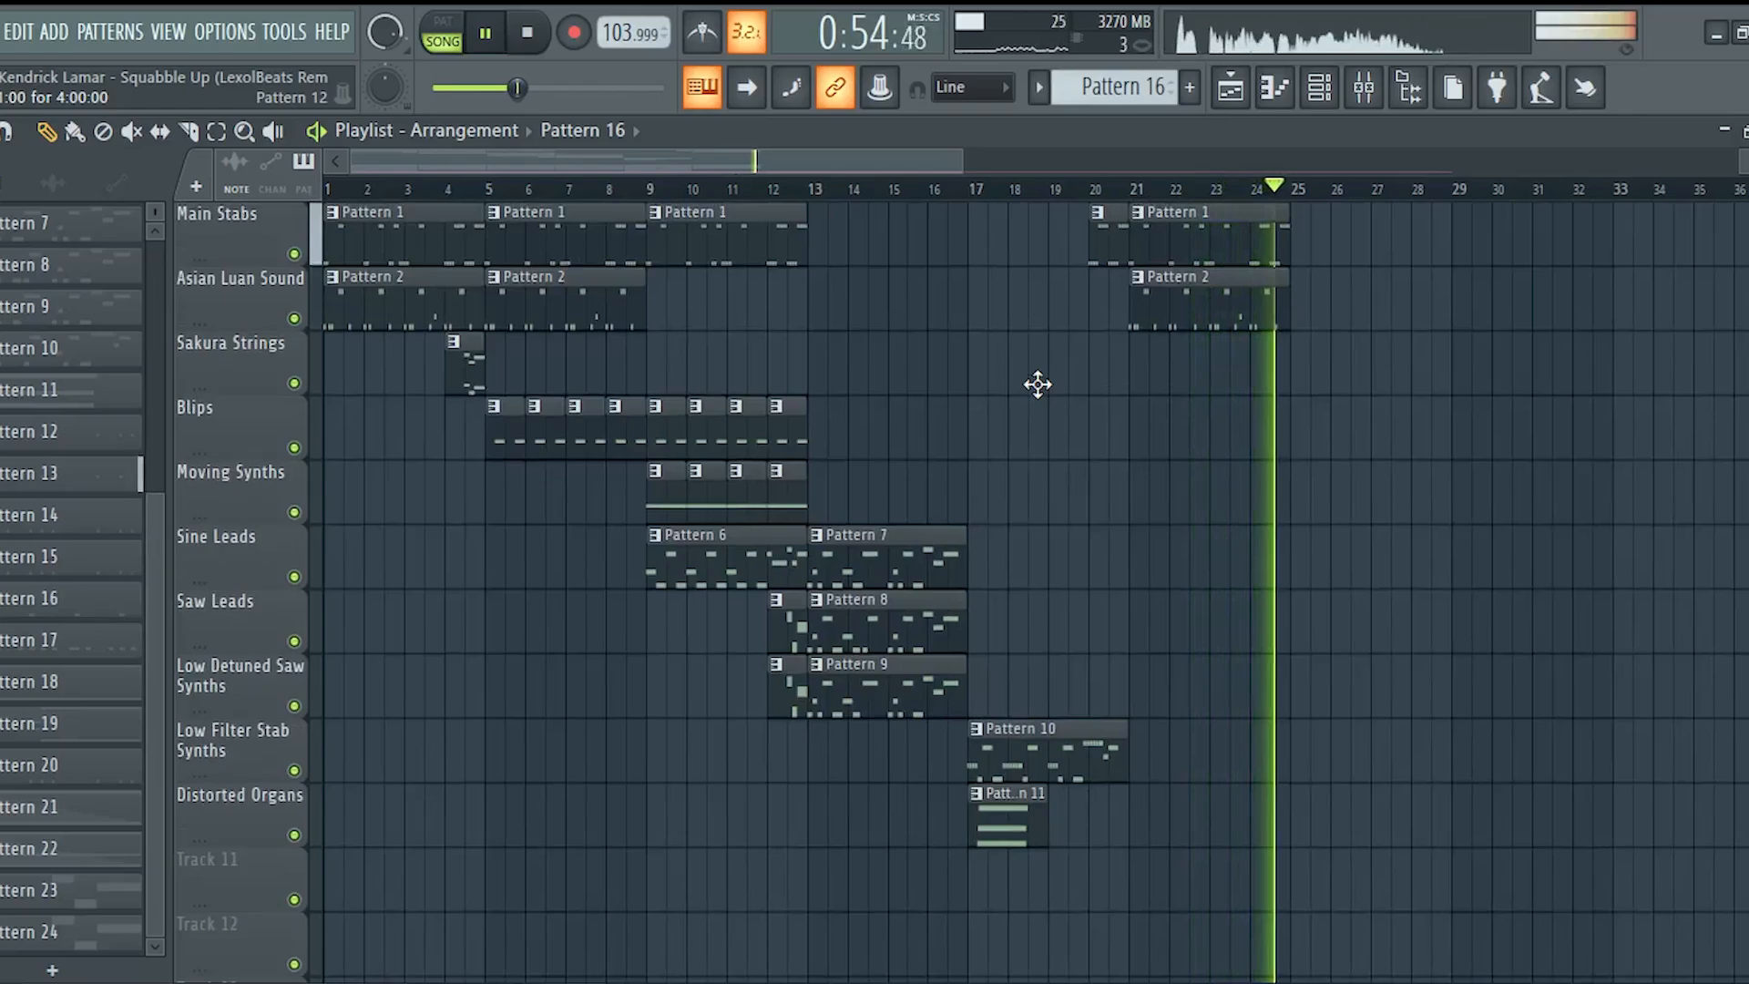
pyautogui.press('space')
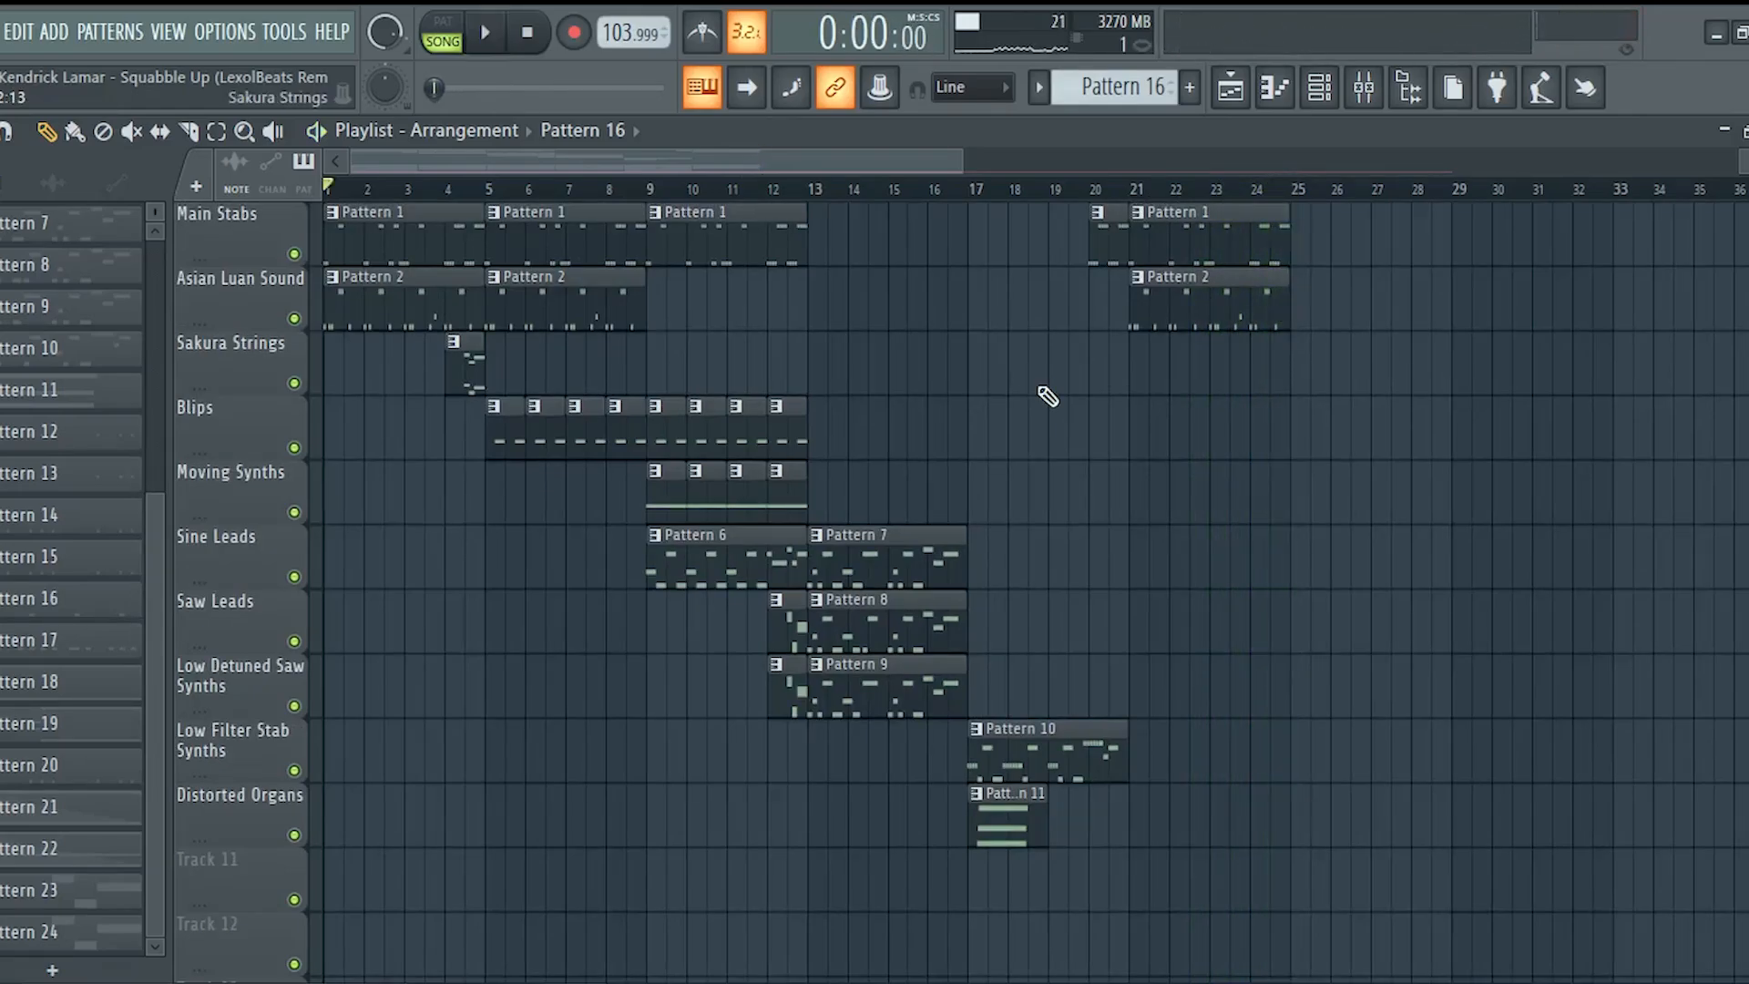